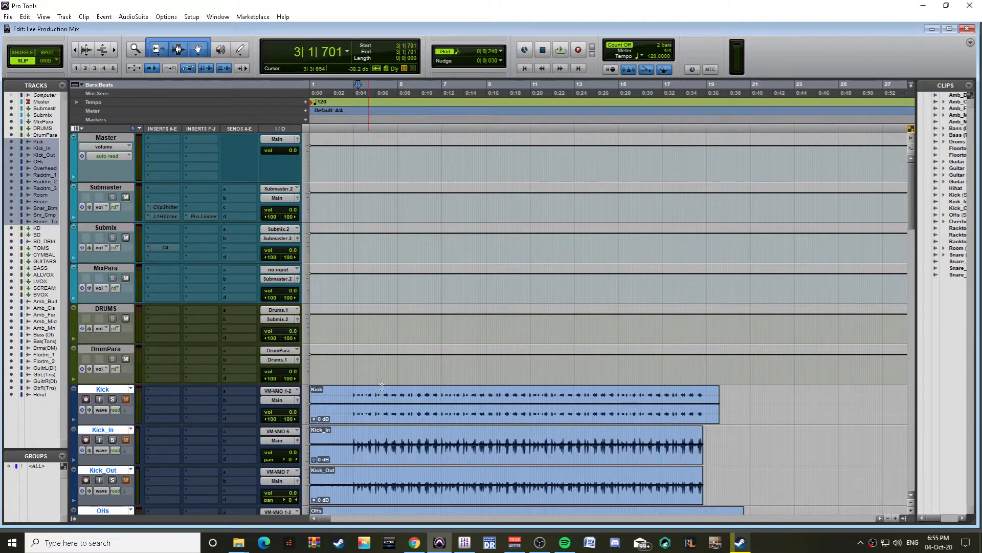
Step: Audition the Kick, Kick_In and Kick_Out tracks, soloing each in turn during playback from the end of bar 2
scroll(383, 368, down, 1)
click(383, 368)
click(354, 353)
key(shift+s)
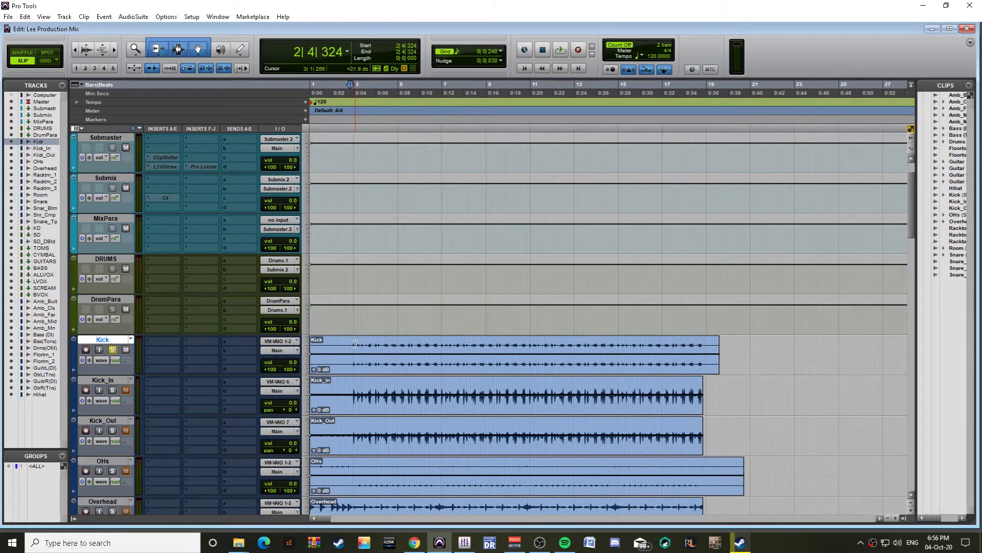
key(space)
key(ctrl+])
scroll(419, 349, down, 2)
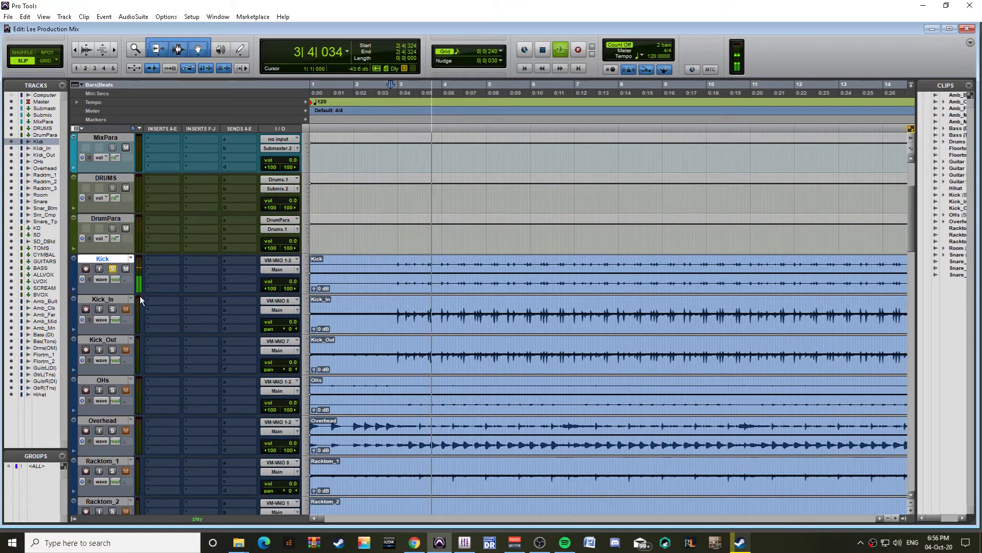
click(112, 309)
click(113, 348)
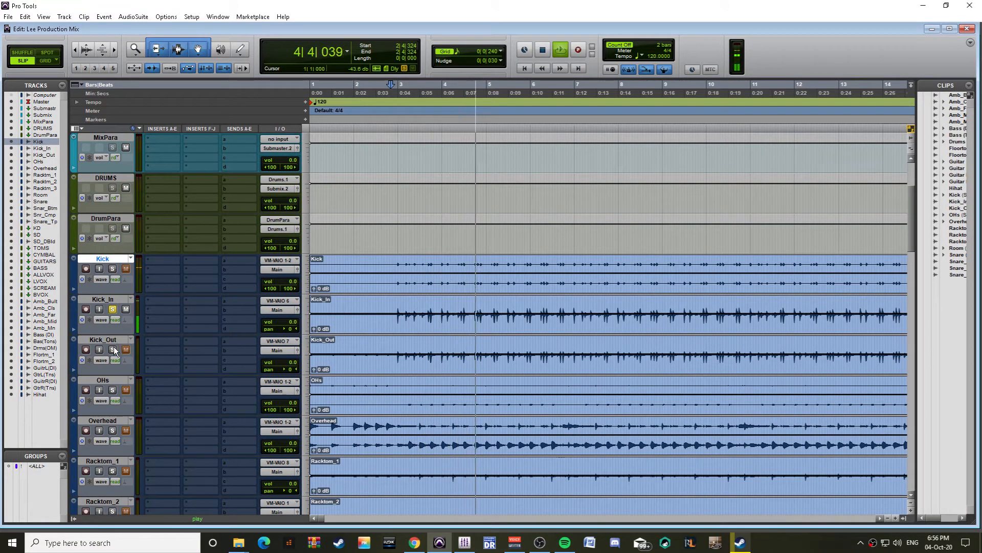
key(space)
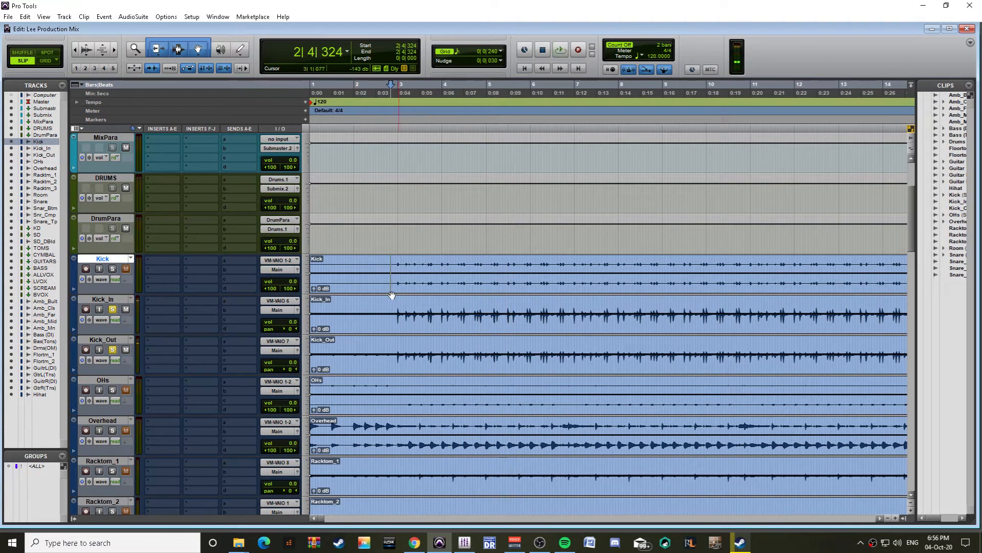
Step: Play the OHs track soloed from bar 2 and switch the solo to the Overhead track to compare them
click(105, 340)
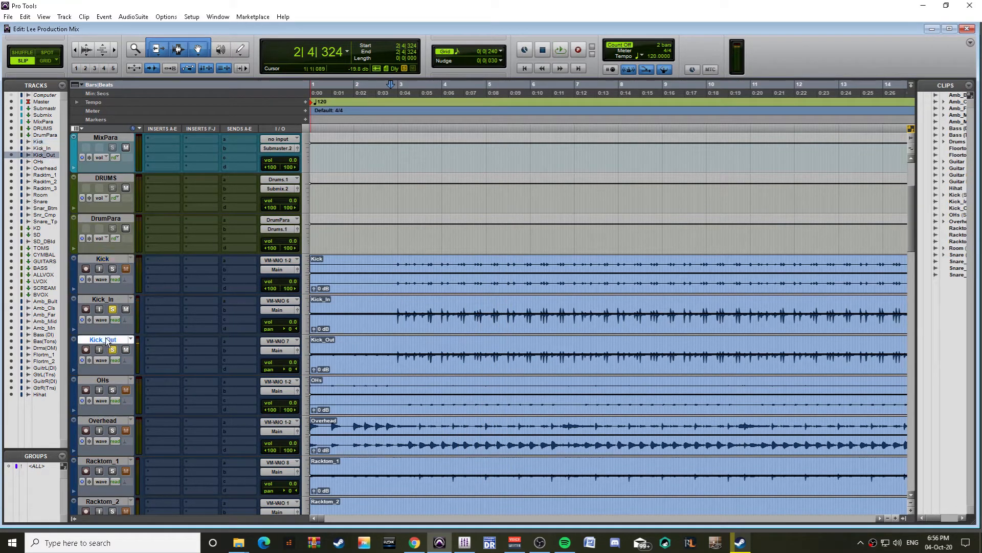
click(114, 390)
click(386, 385)
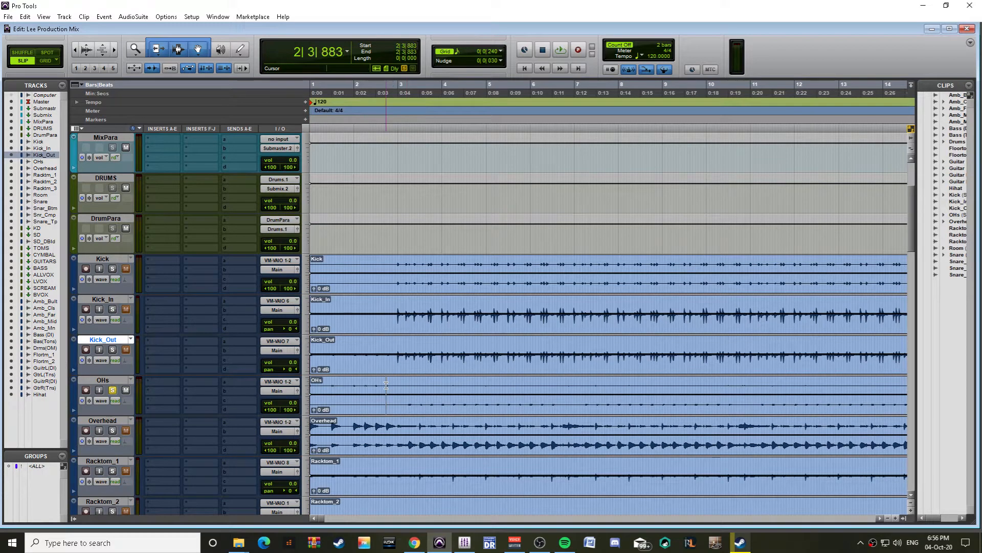
key(space)
scroll(134, 333, down, 1)
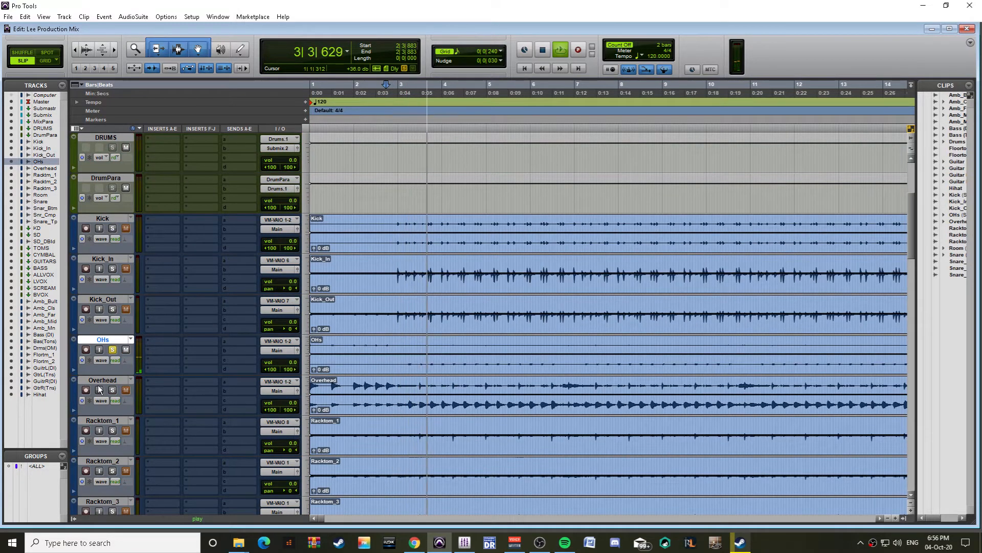
click(113, 390)
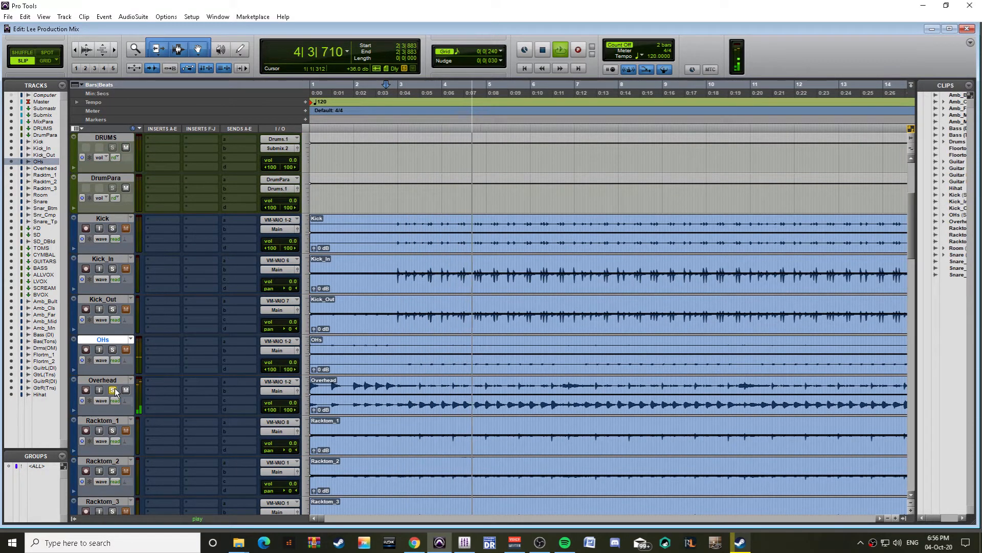
key(ctrl+[)
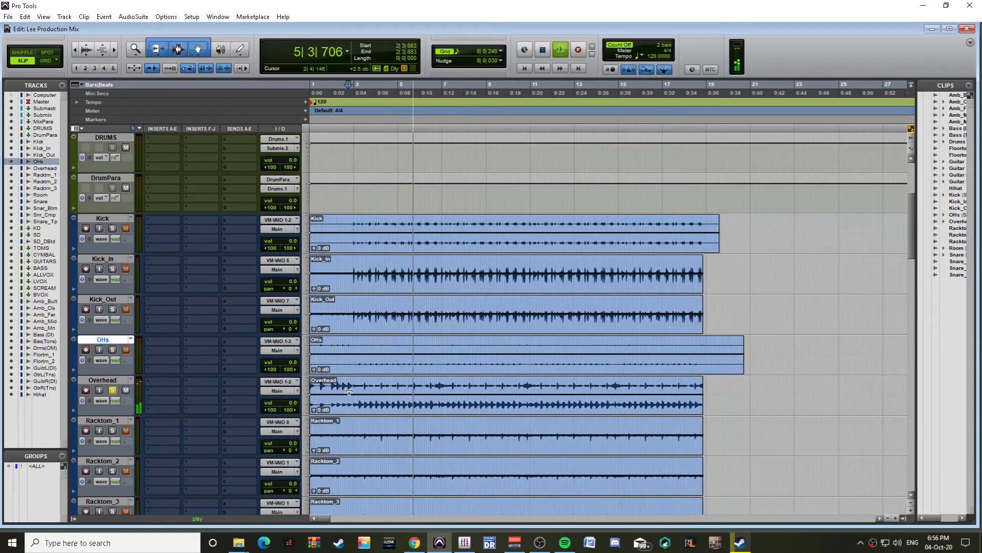
scroll(413, 386, down, 1)
key(space)
Step: Replay the Overhead track from bar 3, moving the solo to OHs and Racktom_1 before stopping playback
click(438, 342)
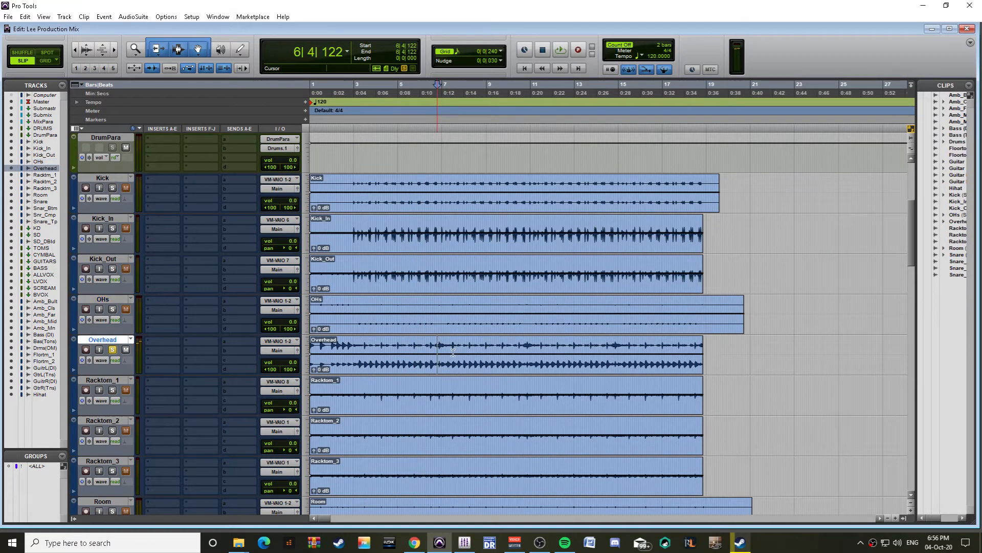
double_click(346, 353)
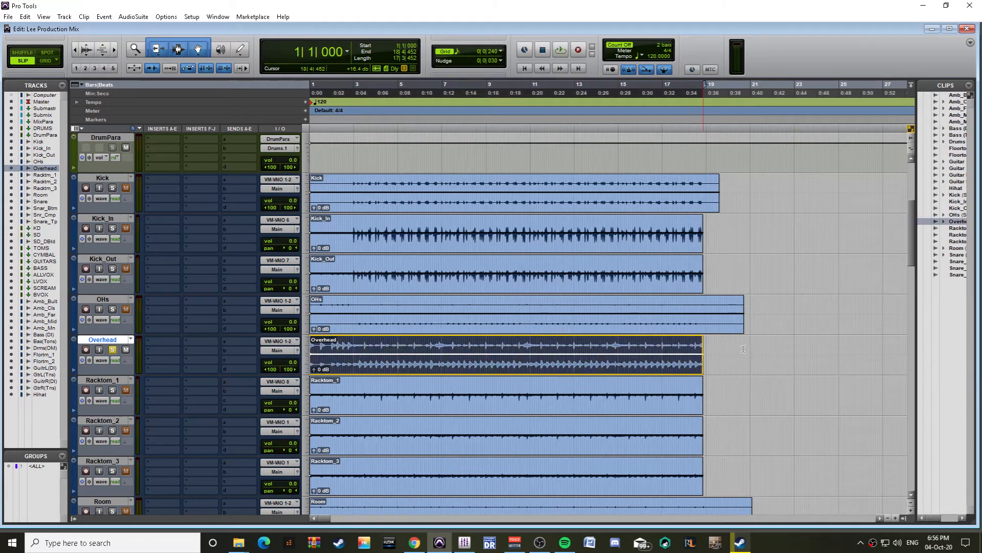
click(370, 342)
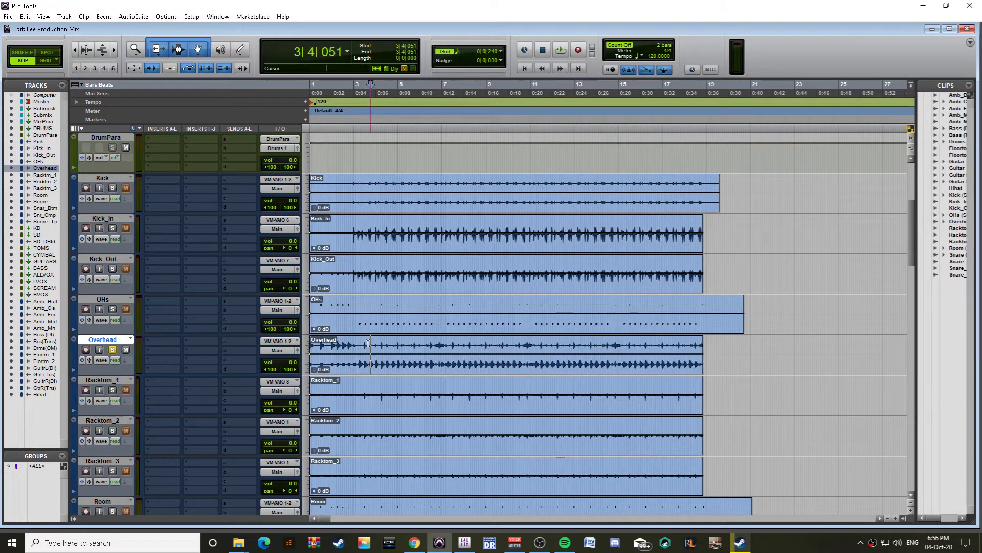
click(363, 342)
key(space)
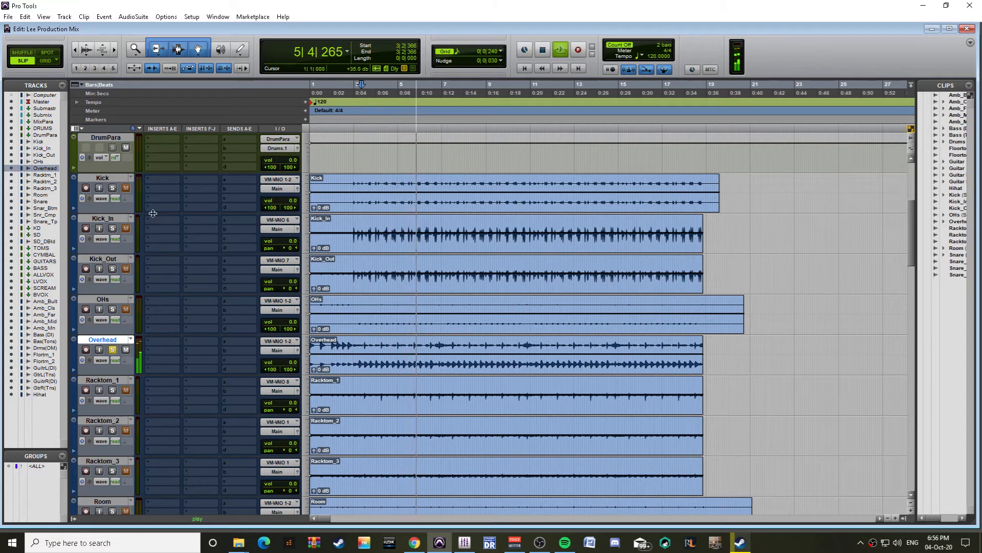
click(113, 309)
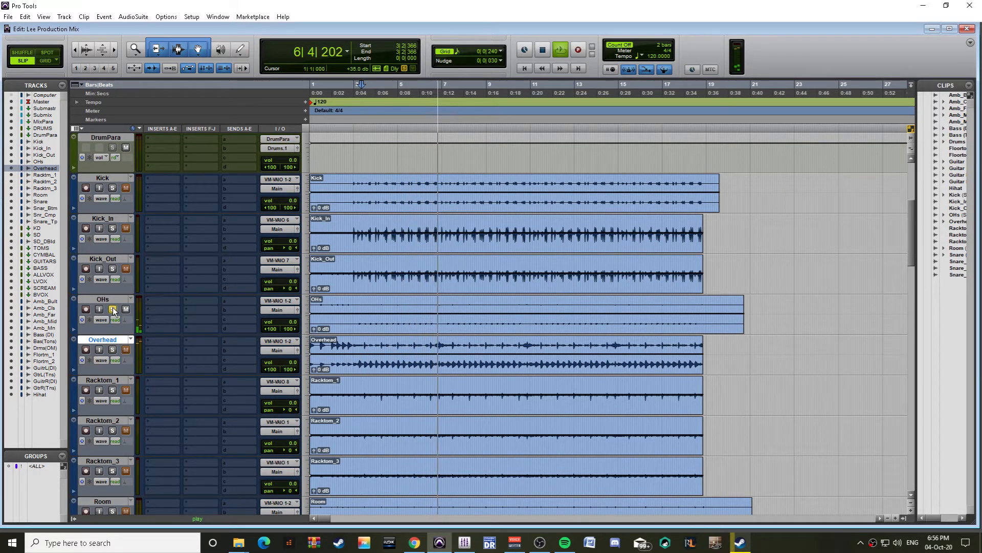
click(113, 390)
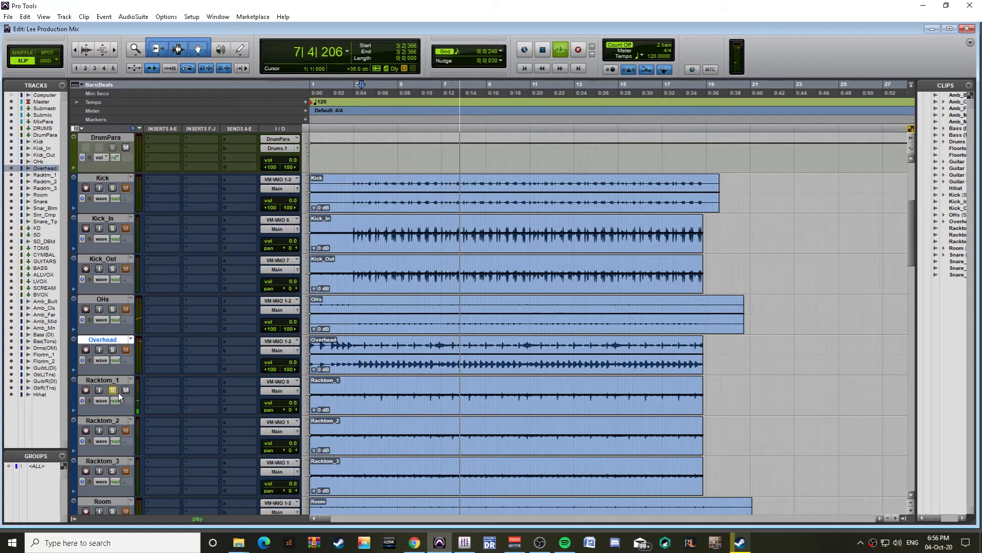
scroll(118, 392, down, 3)
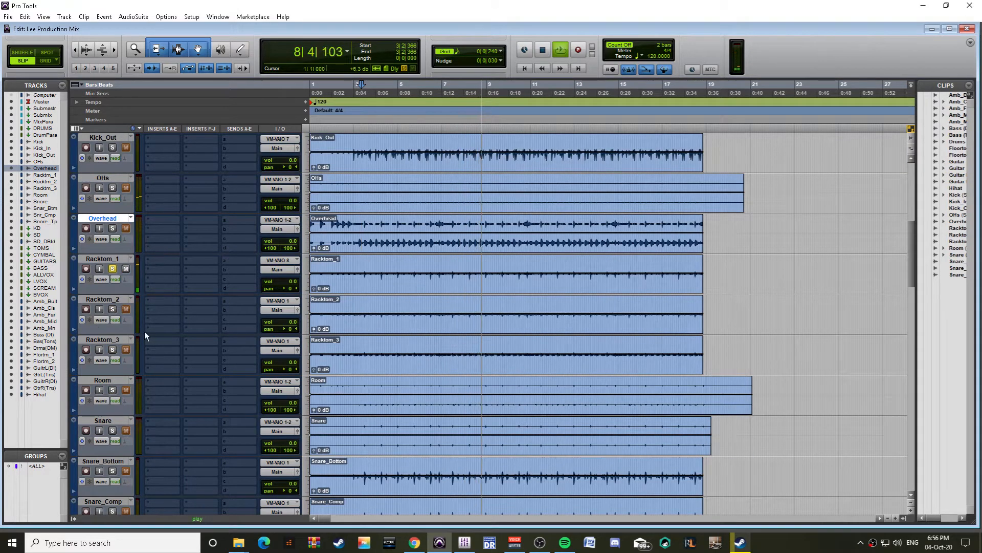
key(space)
Step: Hide the Overhead, Racktom_1, Racktom_2 and Racktom_3 tracks and make them inactive
shift+click(101, 339)
right_click(100, 340)
click(142, 371)
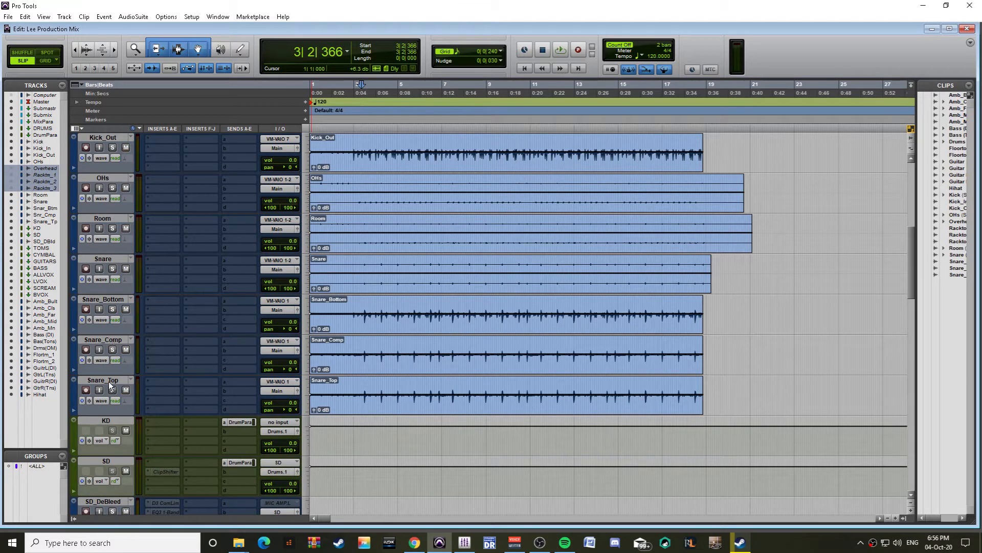
Step: Route the outputs of the Snare_Comp and Snare_Top tracks to the SD track
click(117, 380)
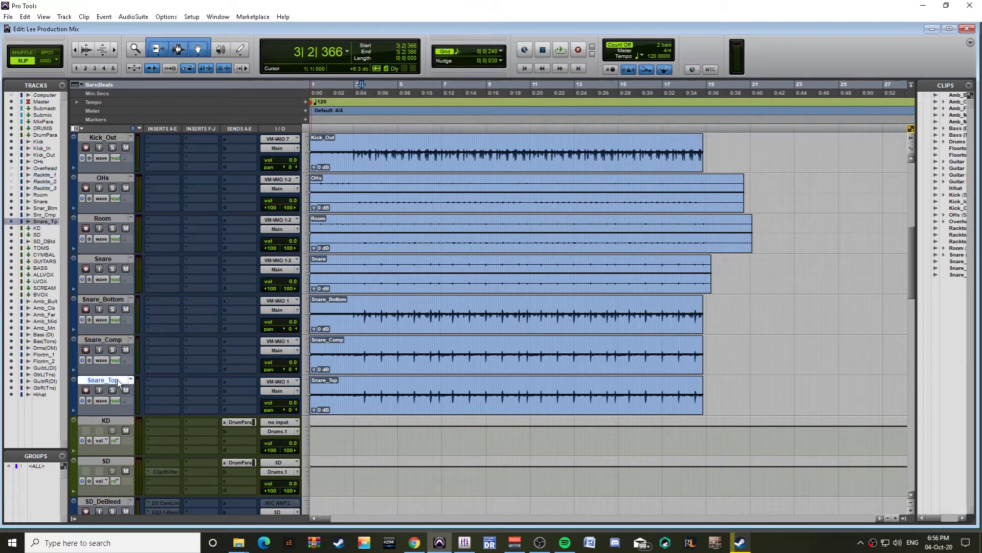
shift+click(113, 342)
click(275, 352)
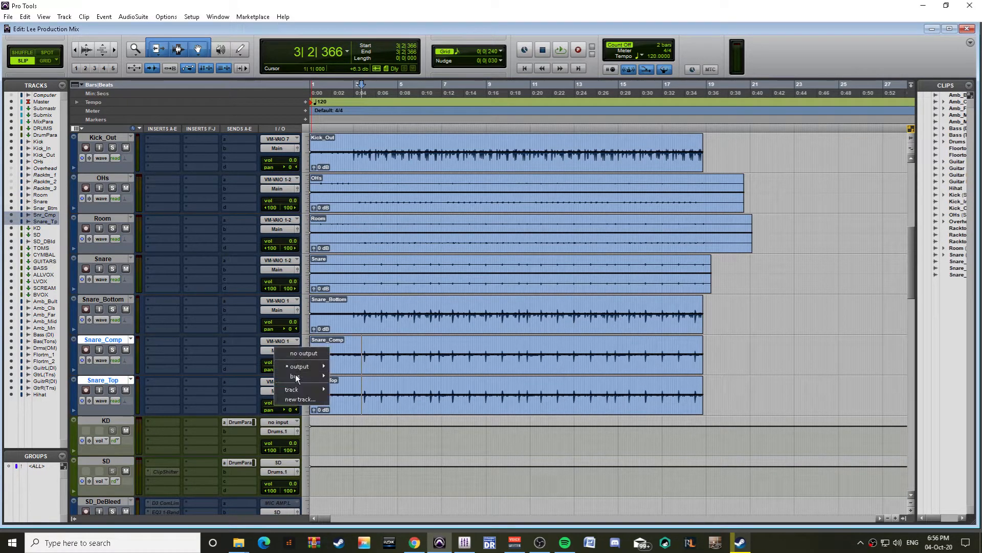
mouse_move(300, 392)
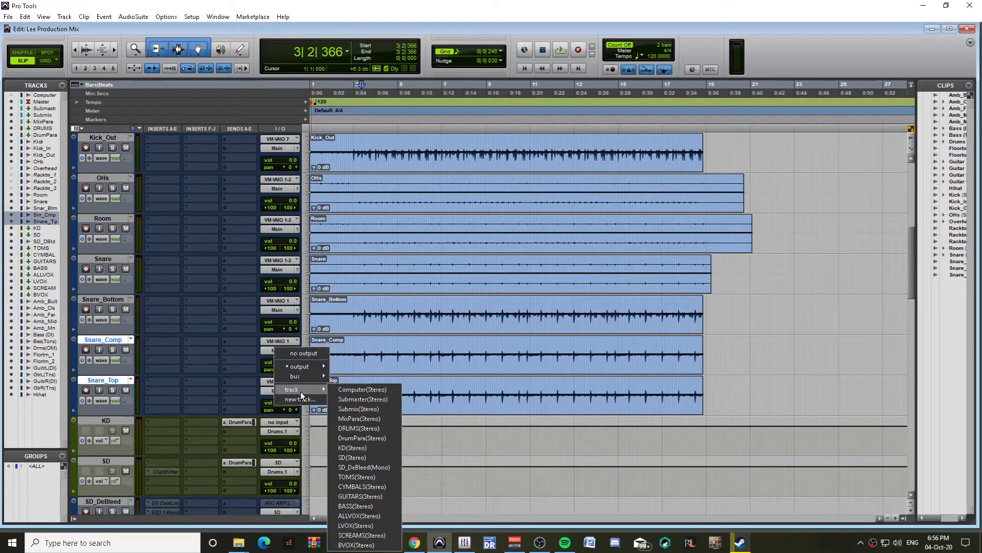
click(354, 458)
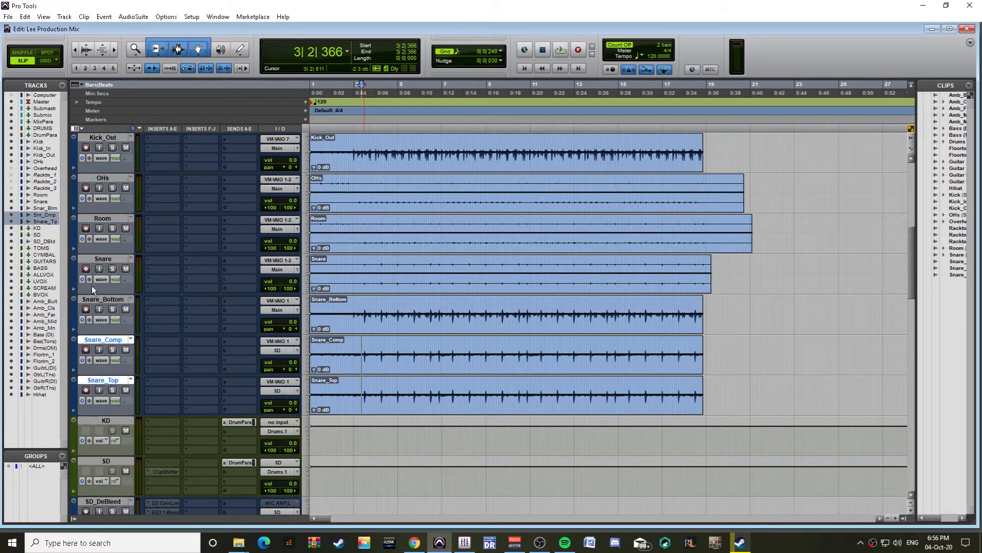
Step: Route the output of the Snare_Bottom track to the SD track
click(106, 298)
click(287, 310)
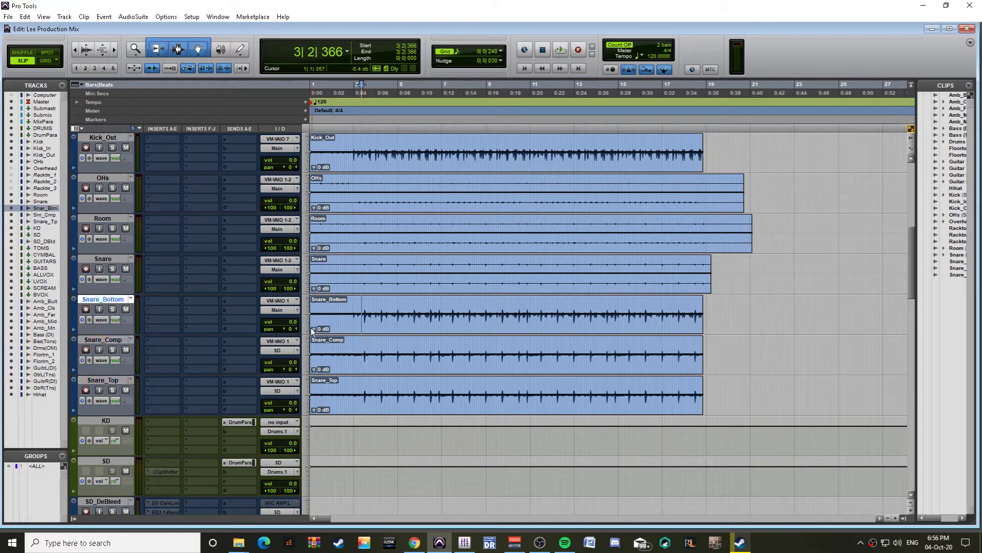
mouse_move(336, 347)
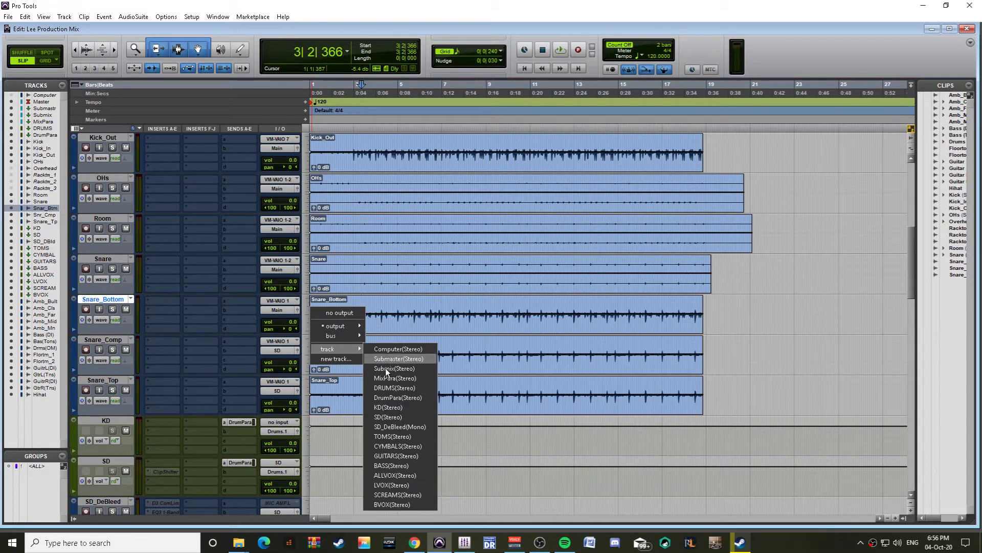
click(392, 416)
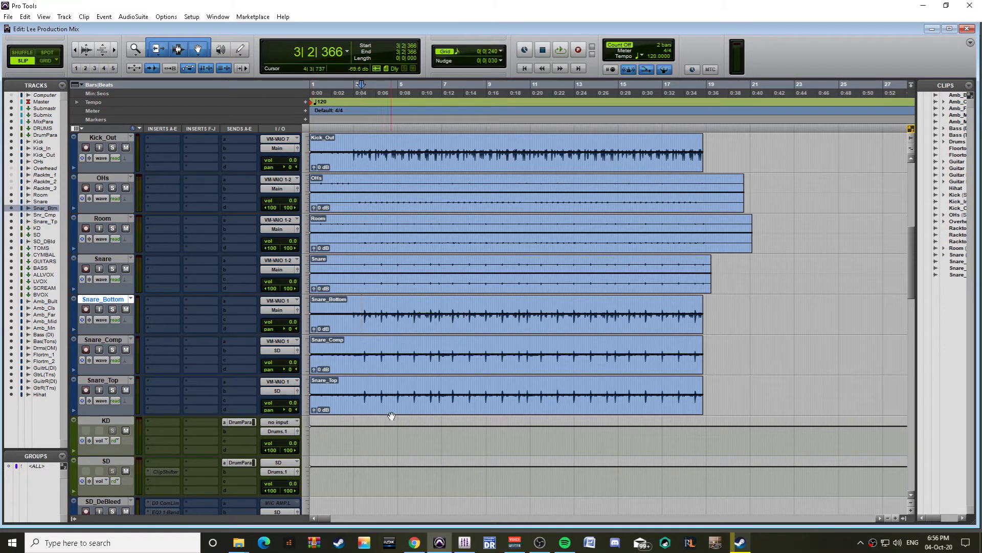
Step: Hide the OHs, Room and Snare tracks and make them inactive
click(105, 257)
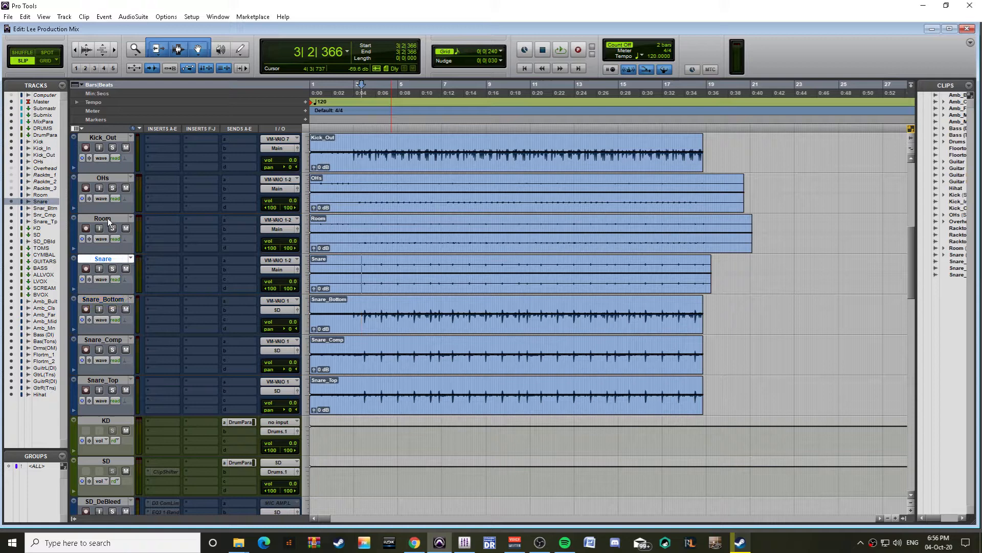
shift+click(103, 179)
scroll(128, 214, up, 3)
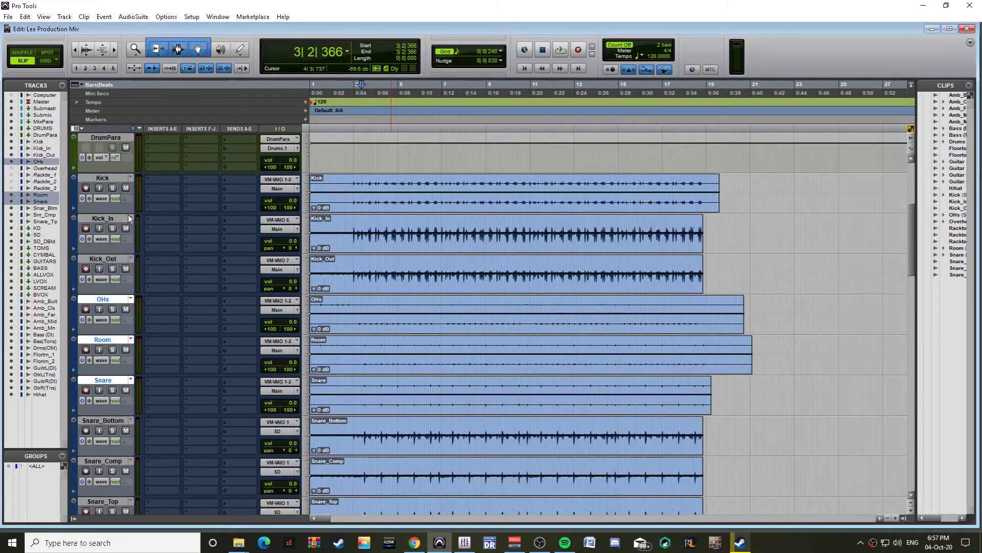
right_click(110, 300)
key(Escape)
Step: Audition the Amb_Close and Amb_Bullet tracks, soloing each in turn during playback from bar 3
scroll(145, 336, down, 4)
scroll(553, 359, down, 3)
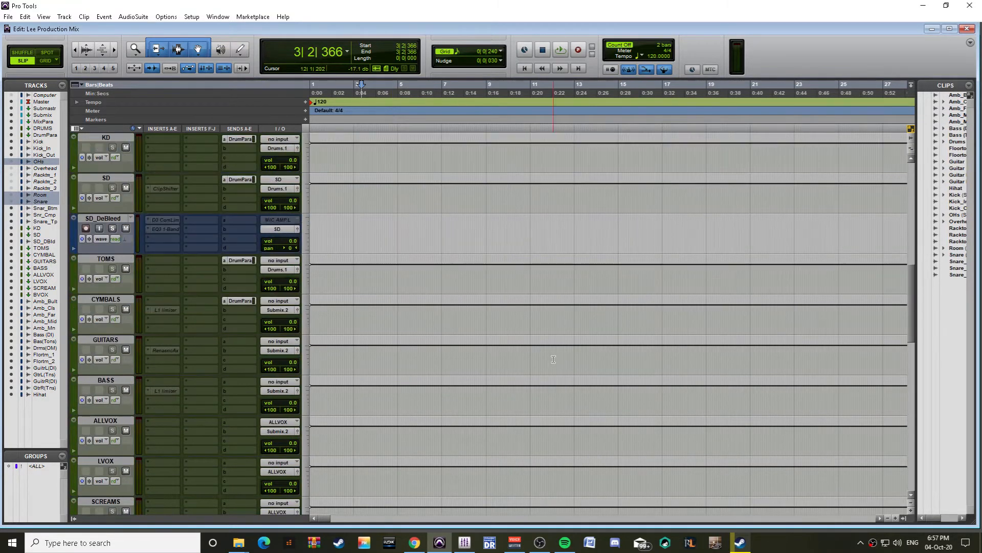
scroll(589, 361, down, 4)
scroll(428, 404, down, 6)
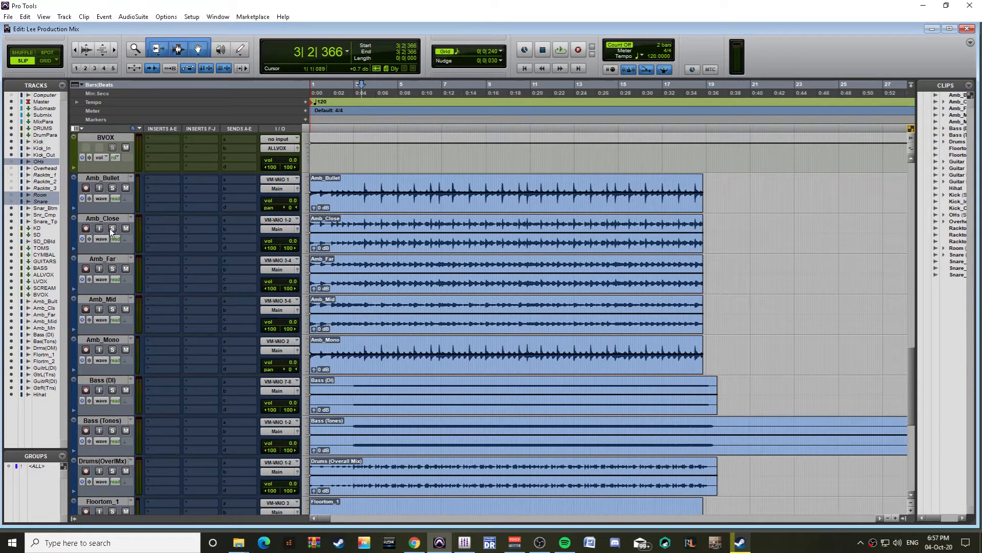
click(112, 228)
key(space)
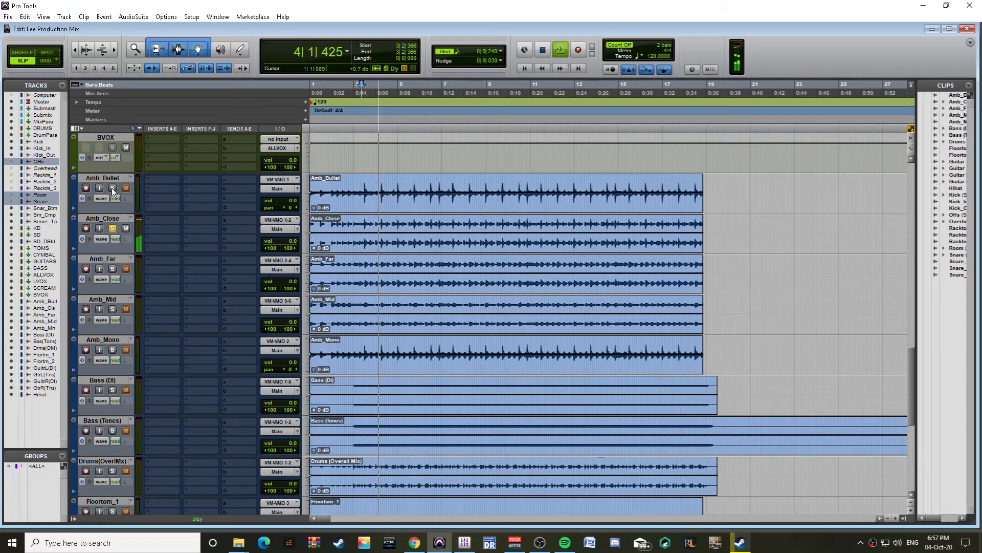
click(112, 188)
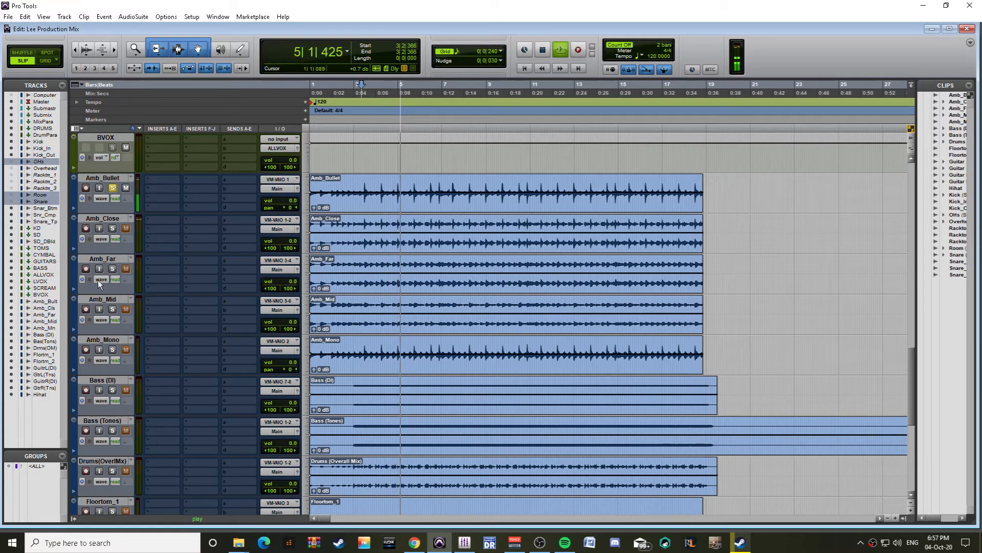
key(space)
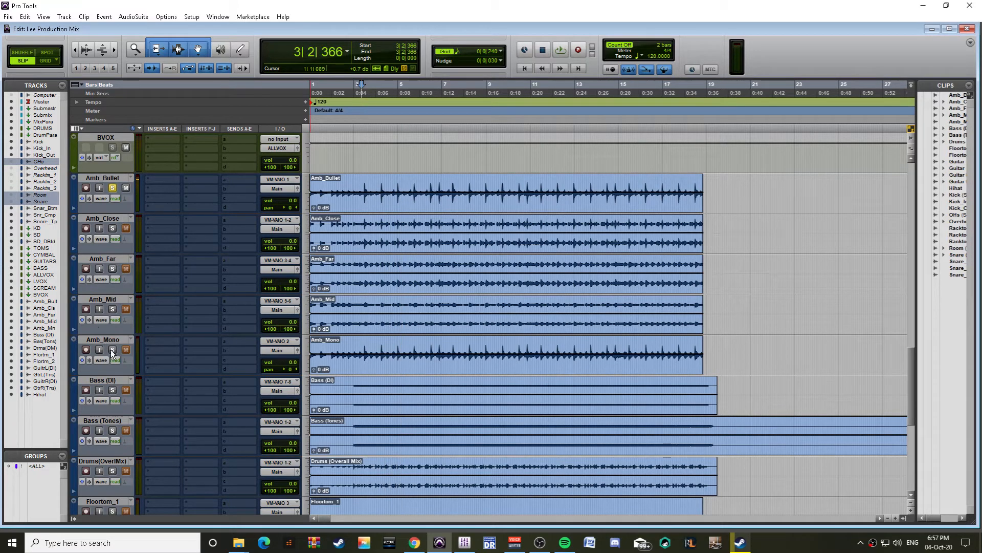
Step: Move the five ambience tracks, Amb_Bullet through Amb_Mono, directly below the CYMBALS track
click(107, 341)
shift+click(108, 177)
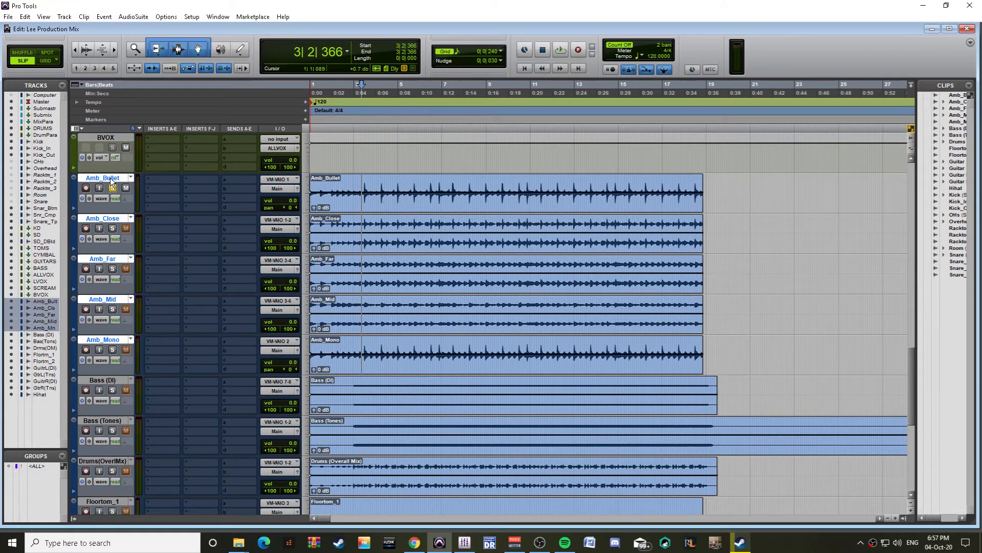
drag(110, 177, 192, 397)
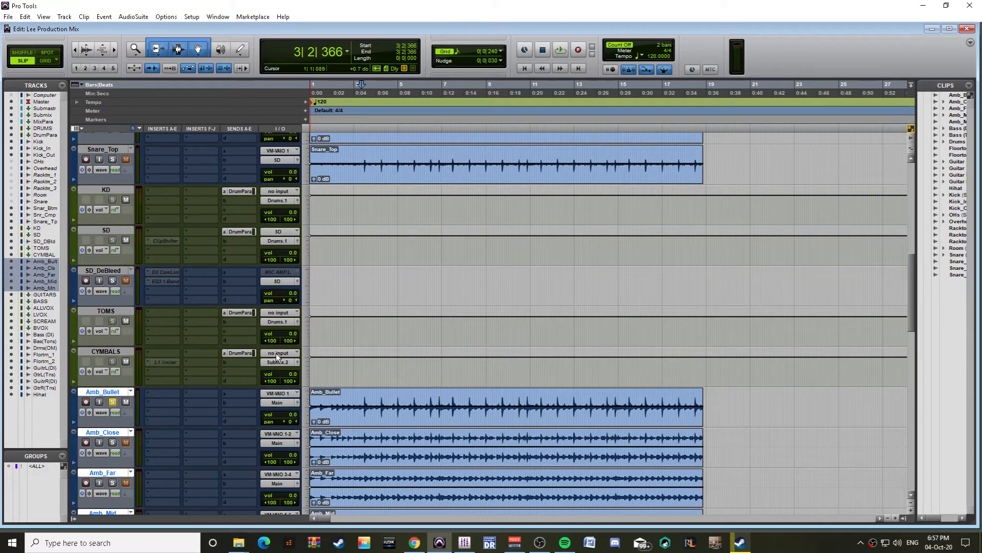
Step: Route the outputs of the selected ambience tracks to the CYMBALS track
click(284, 401)
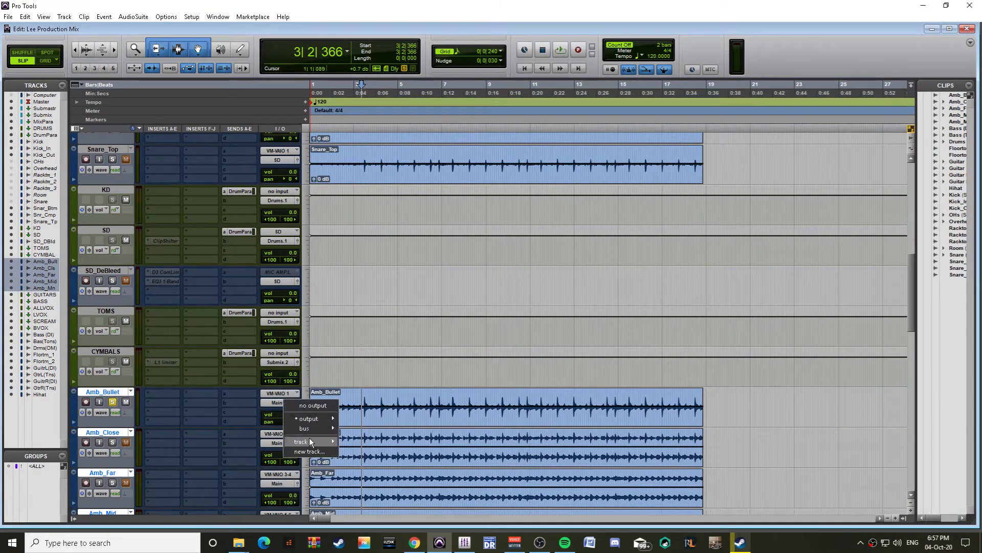
mouse_move(309, 440)
click(370, 382)
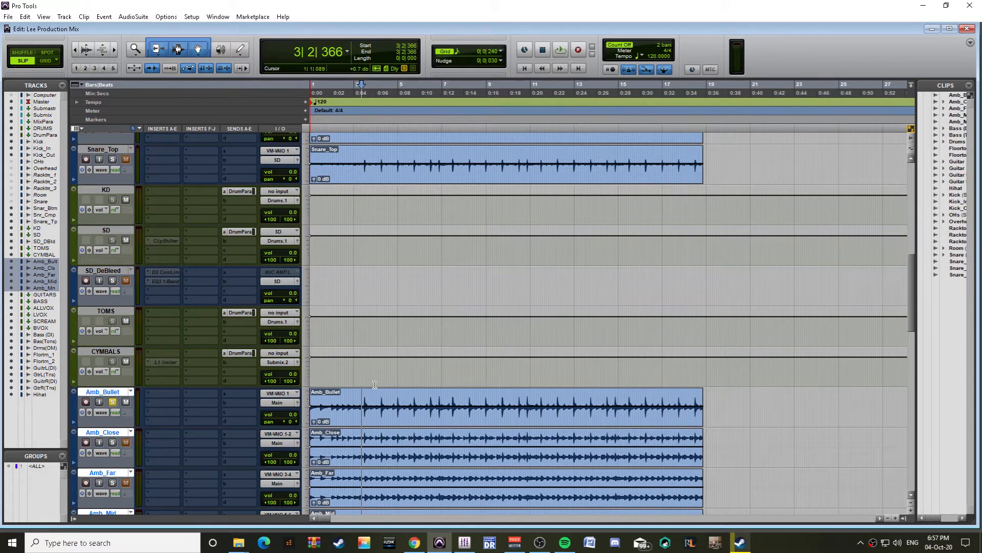
Step: Route the outputs of the Floortom_1 and Floortom_2 tracks to the TOMS track
scroll(405, 396, down, 2)
scroll(405, 396, down, 2)
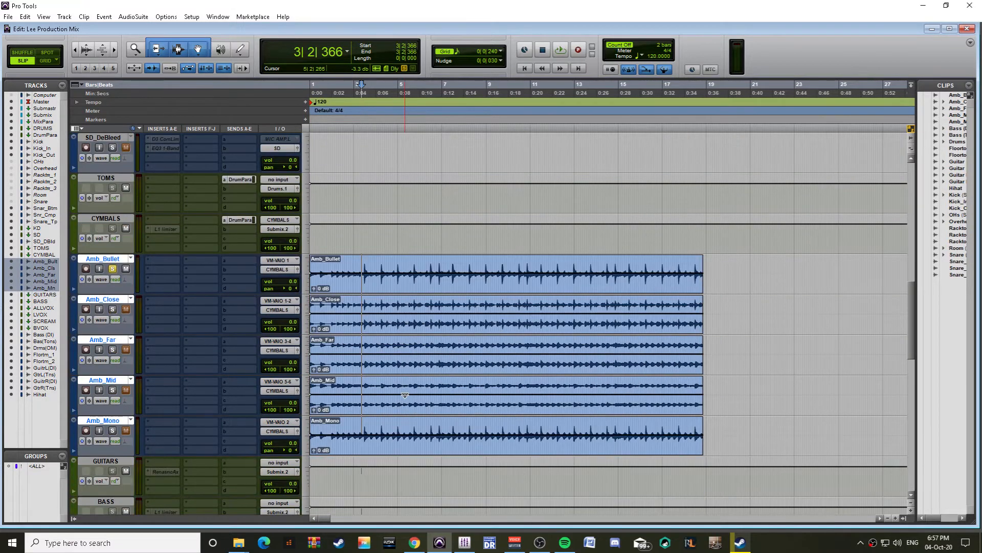
scroll(405, 395, down, 2)
scroll(403, 396, down, 8)
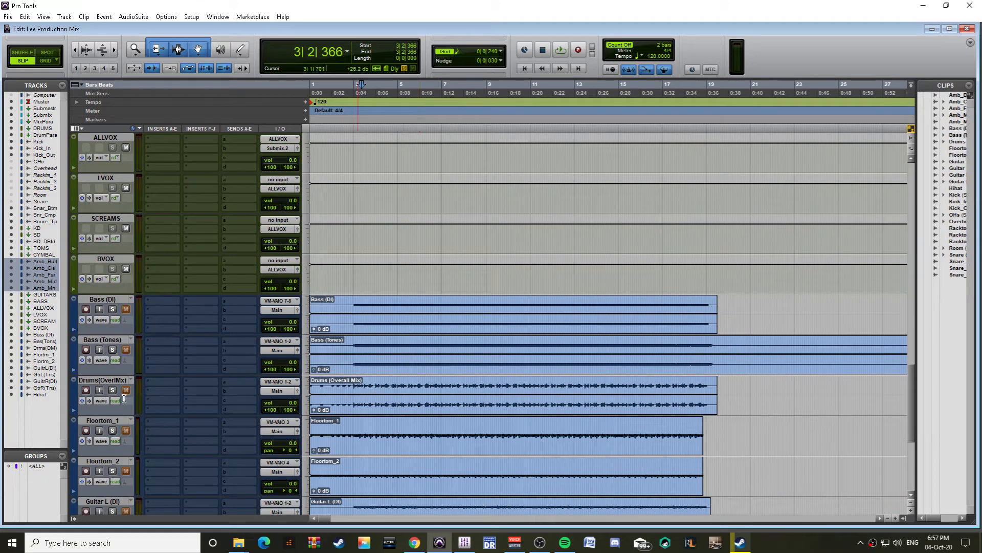
scroll(109, 411, down, 2)
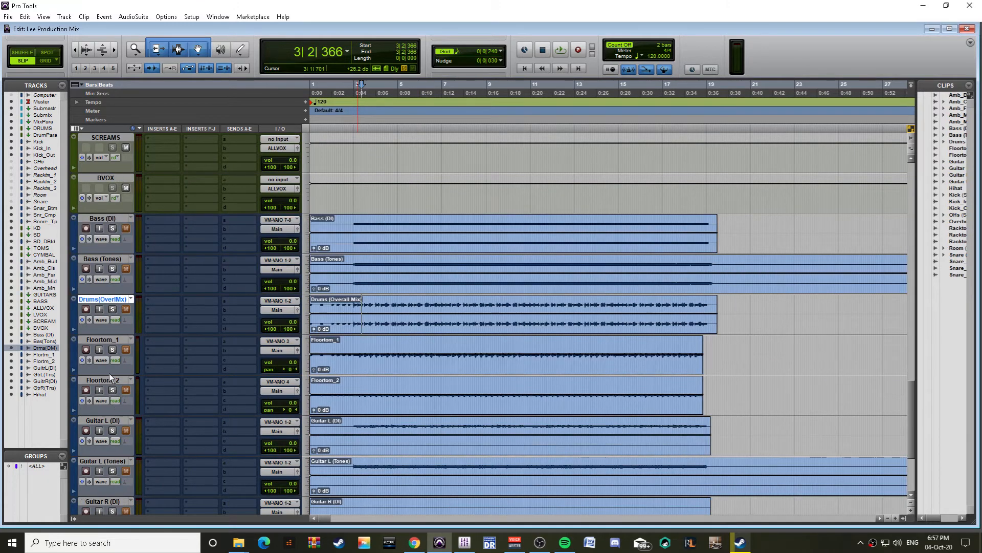
click(105, 340)
shift+click(116, 379)
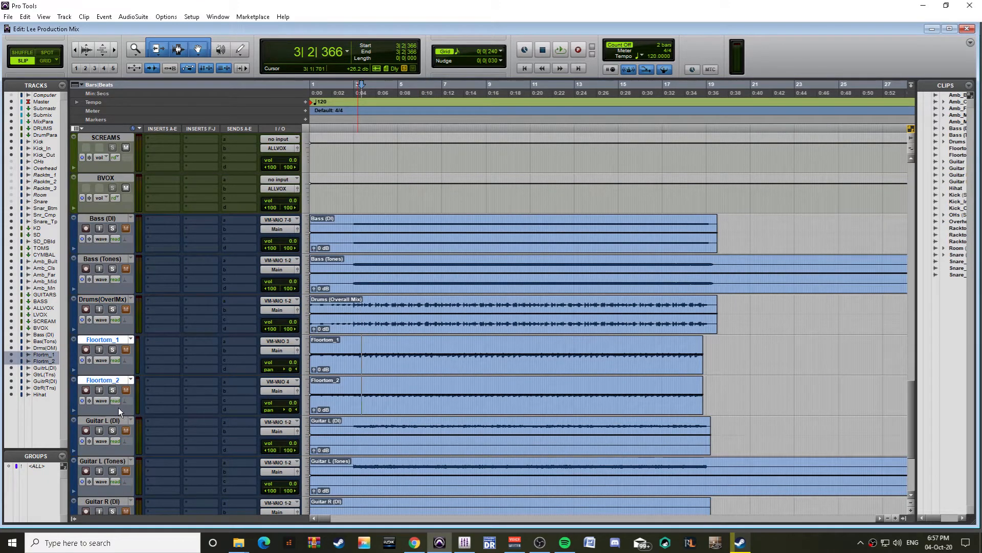
click(276, 351)
mouse_move(306, 389)
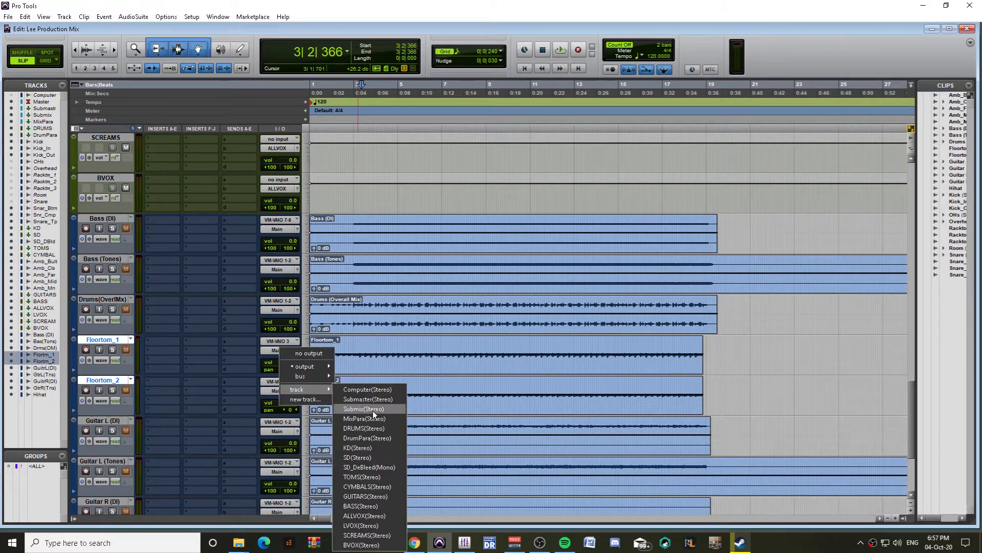
click(375, 472)
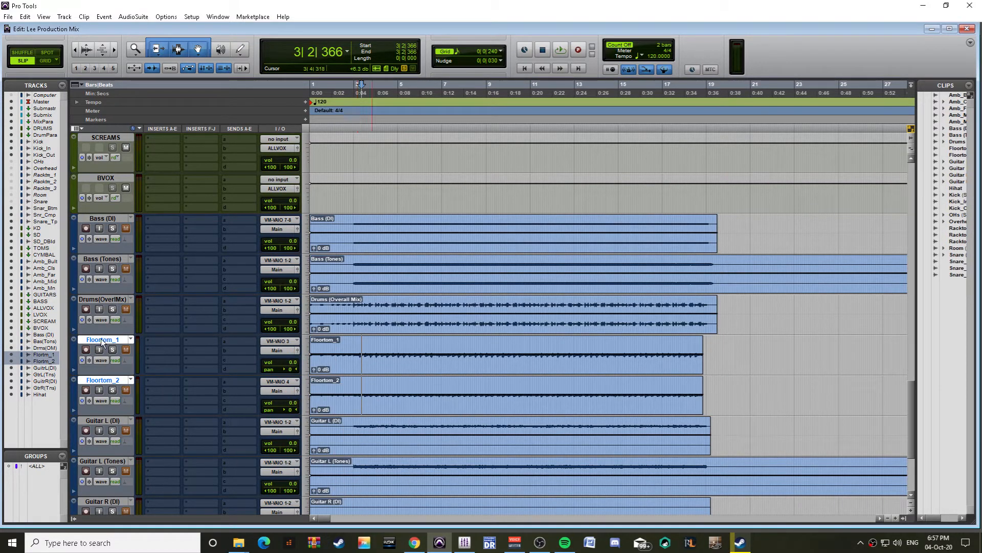
Step: Move the Floortom_1 and Floortom_2 tracks directly below the TOMS track
drag(102, 342, 110, 317)
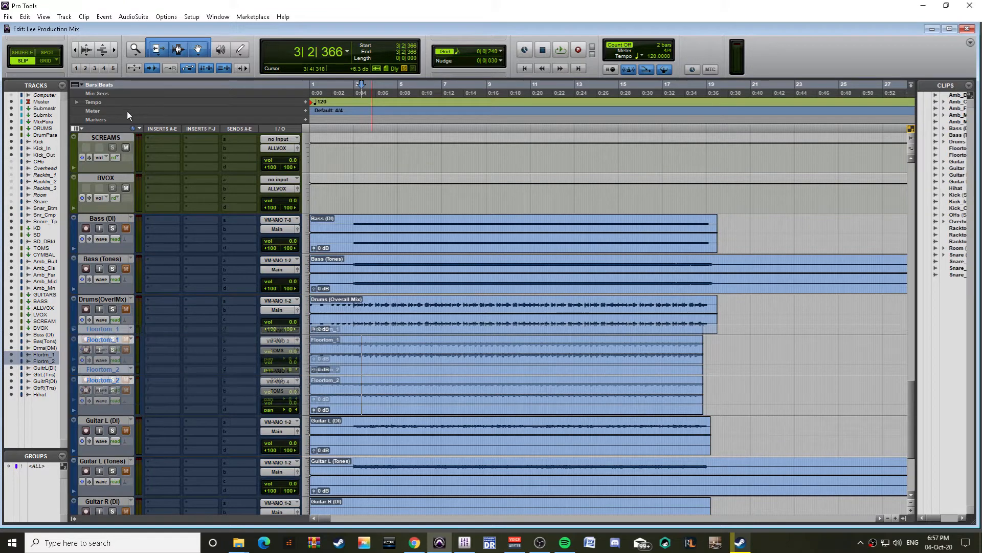
drag(127, 112, 125, 348)
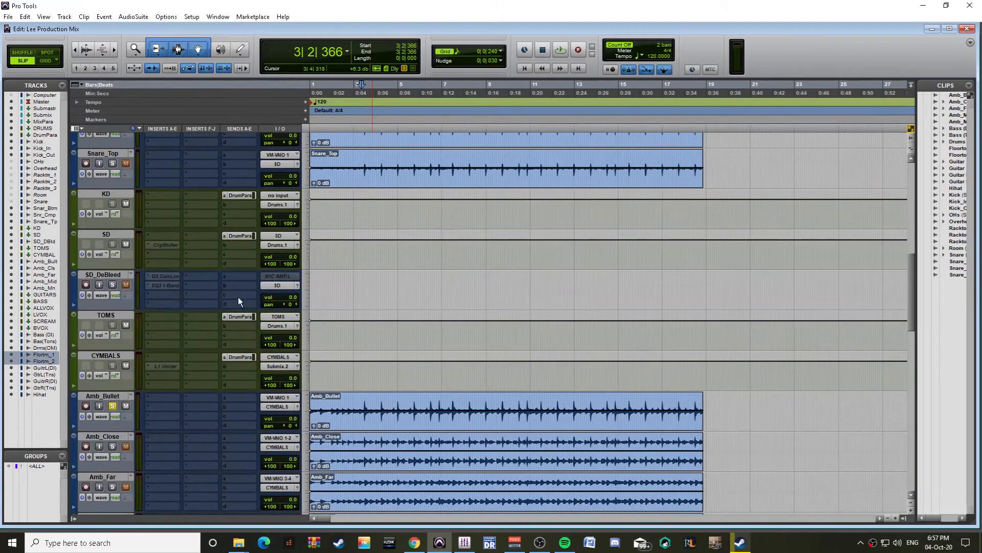
scroll(493, 351, down, 5)
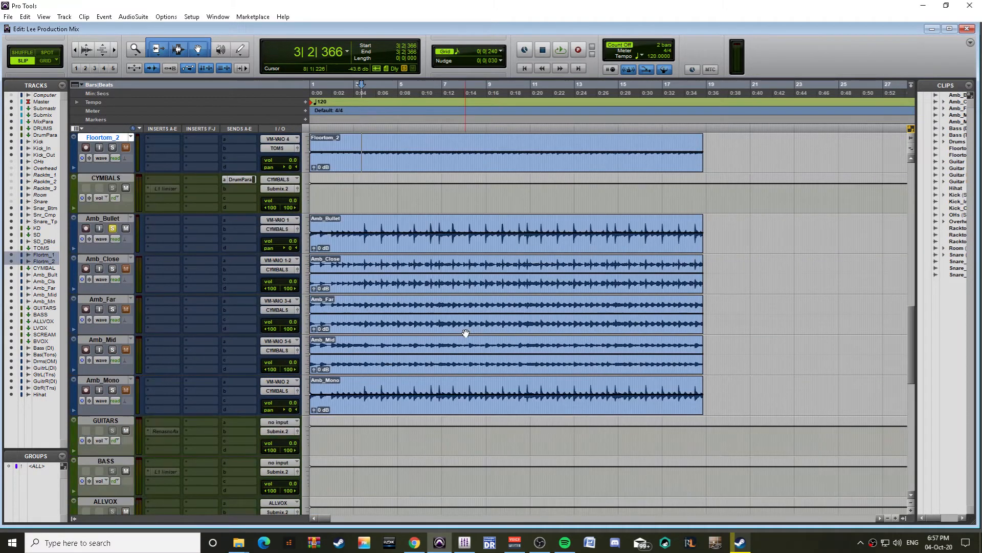
Step: Move the Hihat track directly below the CYMBALS track and open its choice of output tracks
scroll(274, 344, down, 12)
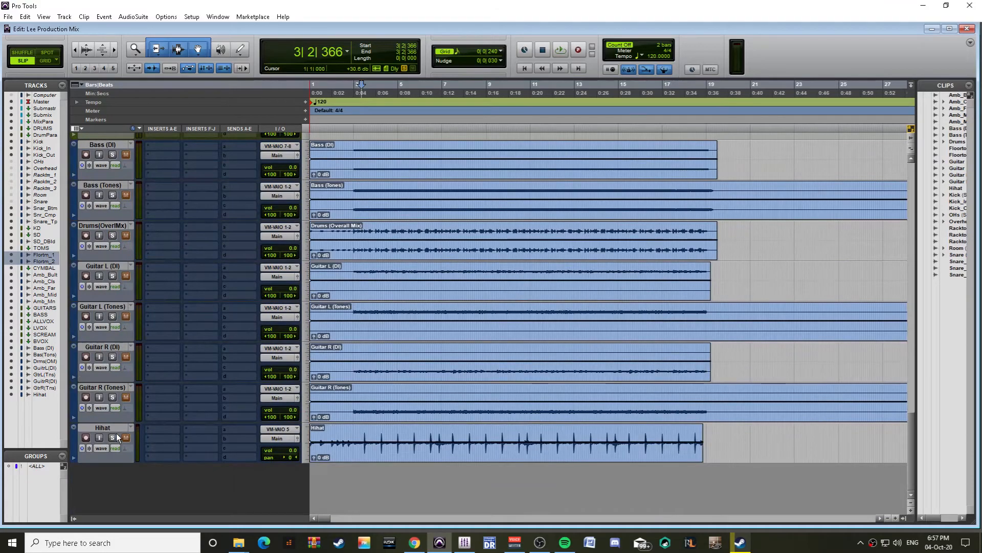
drag(115, 433, 152, 302)
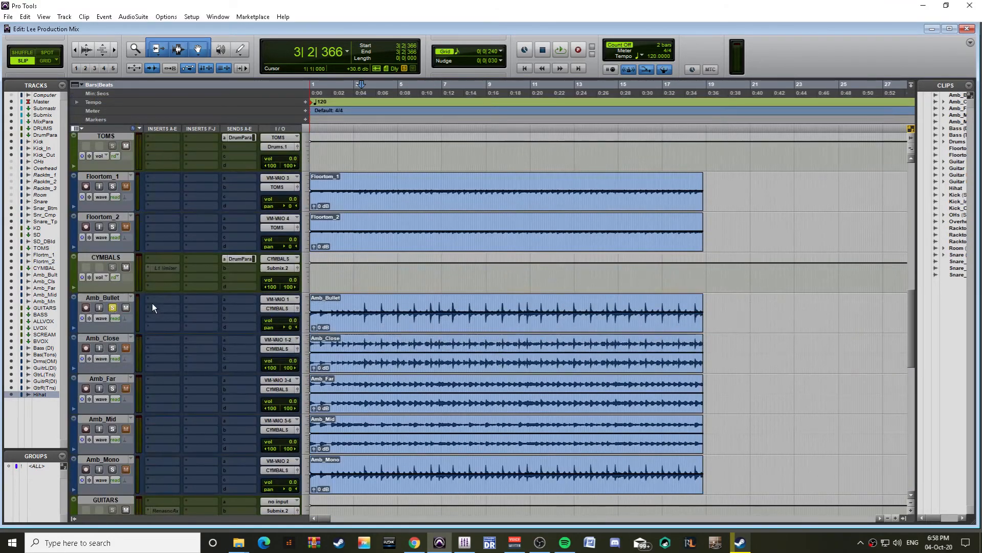
click(281, 310)
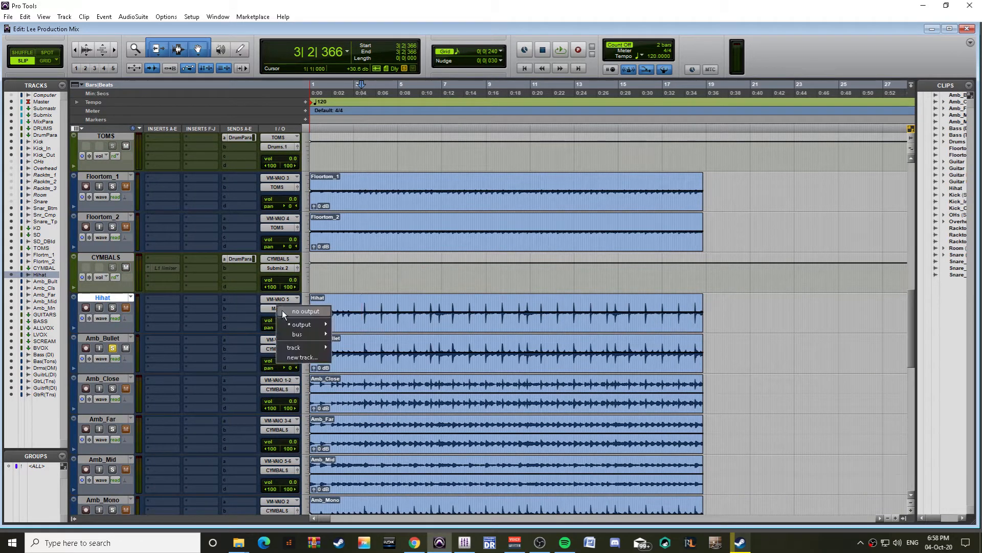
mouse_move(302, 348)
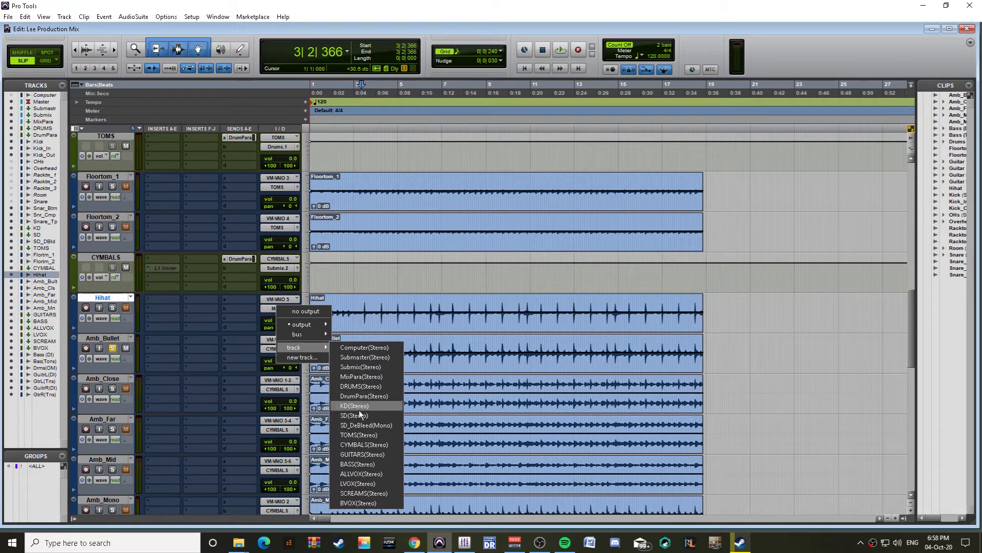
key(Escape)
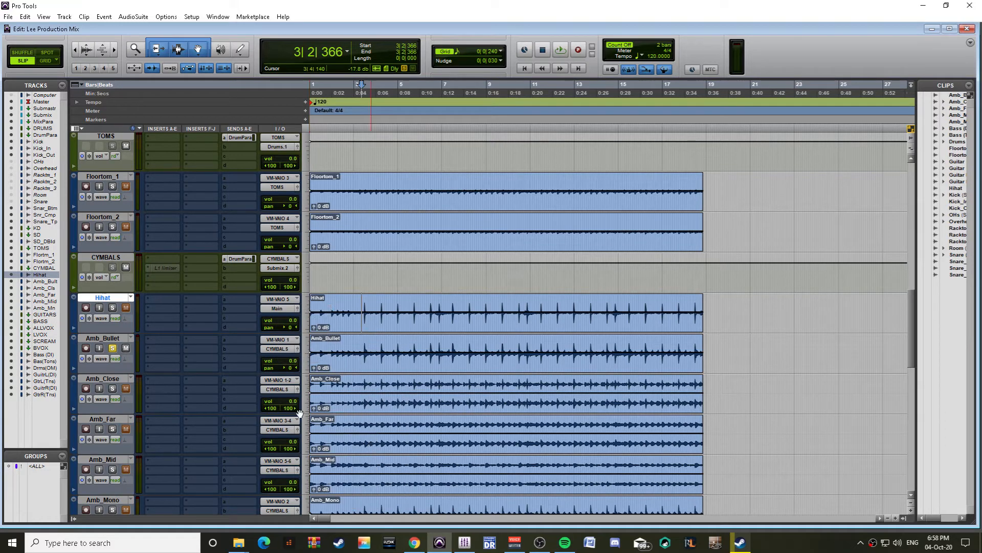
Step: Hide the Drums (Overall Mix) track and make it inactive
scroll(299, 413, down, 6)
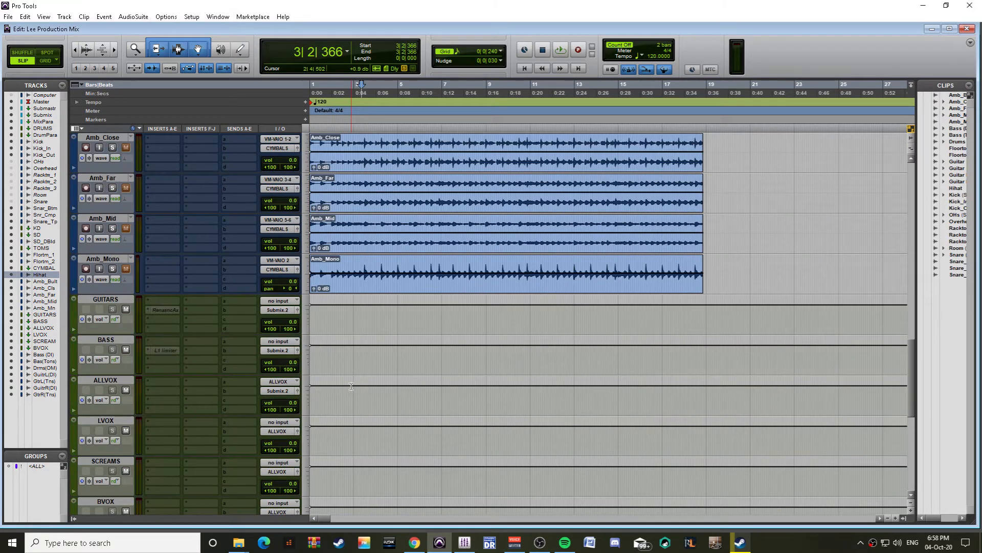
scroll(351, 386, down, 9)
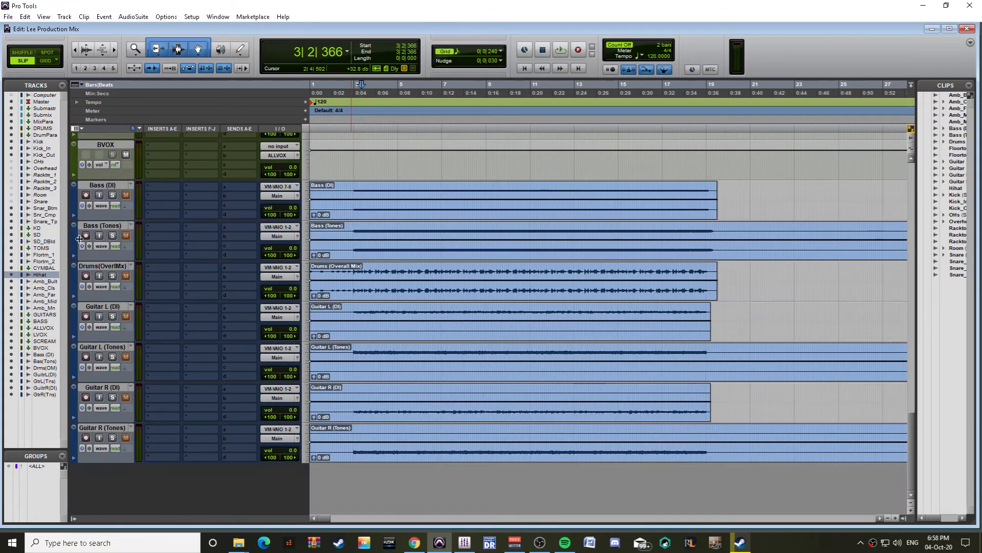
right_click(103, 266)
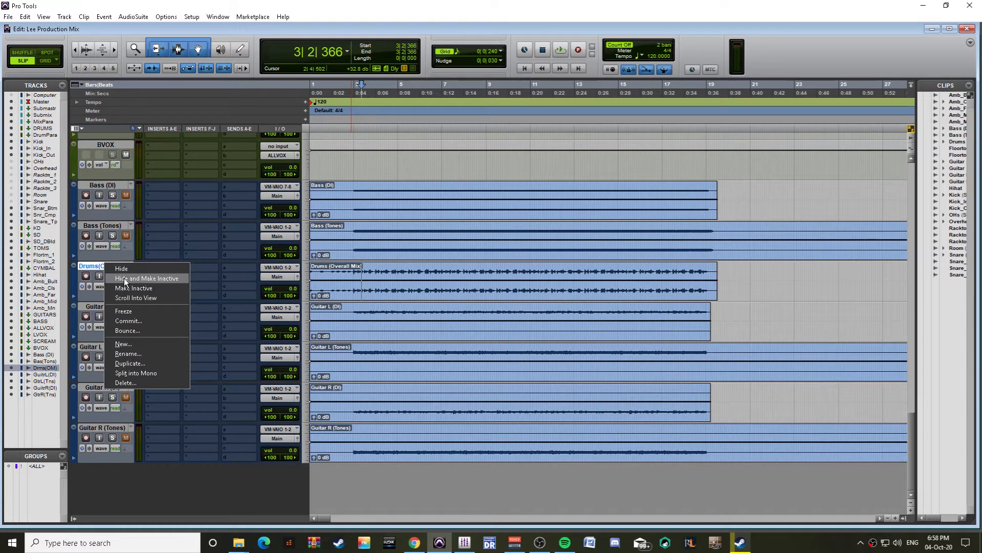
key(Escape)
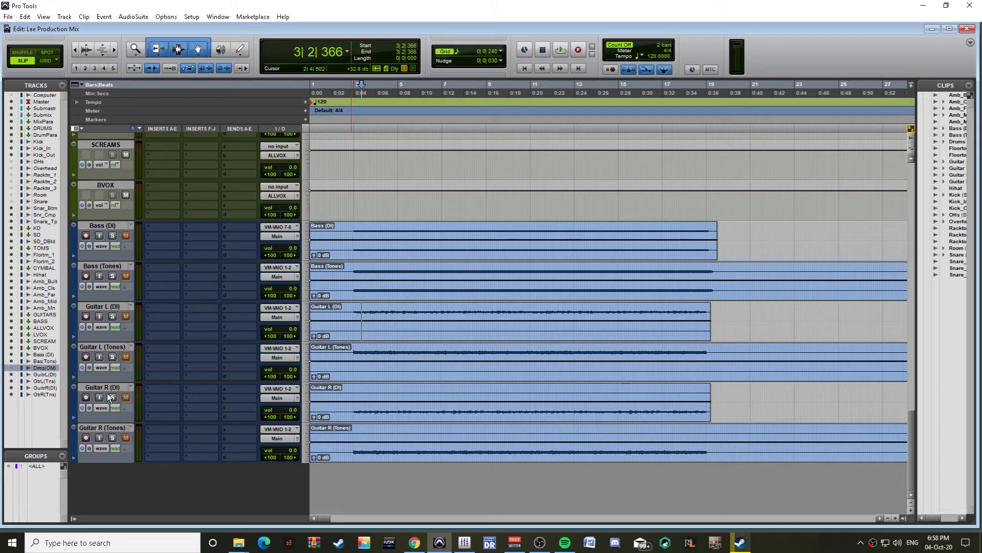
Step: Split the stereo Guitar L (DI) and Guitar R (DI) tracks into mono tracks
key(semicolon)
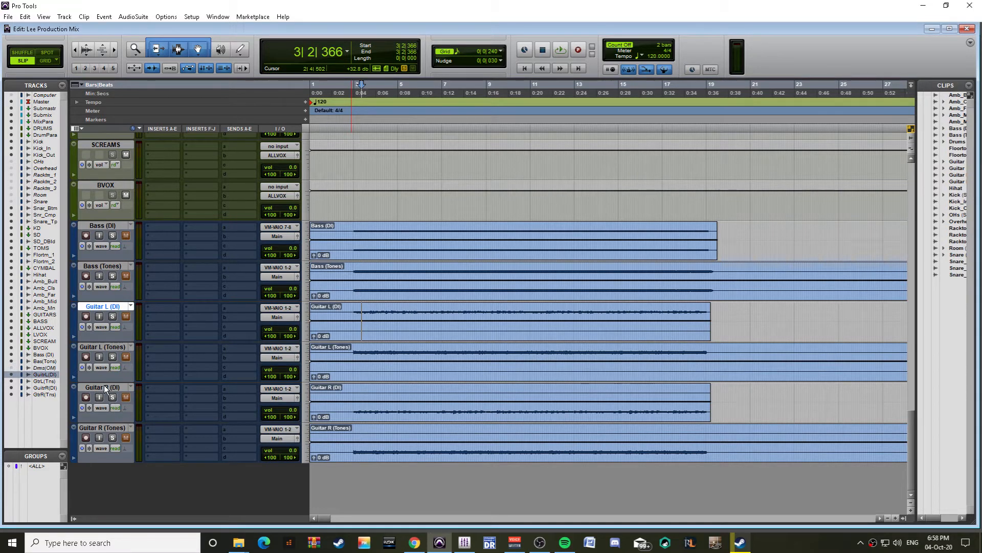
ctrl+click(103, 387)
right_click(105, 387)
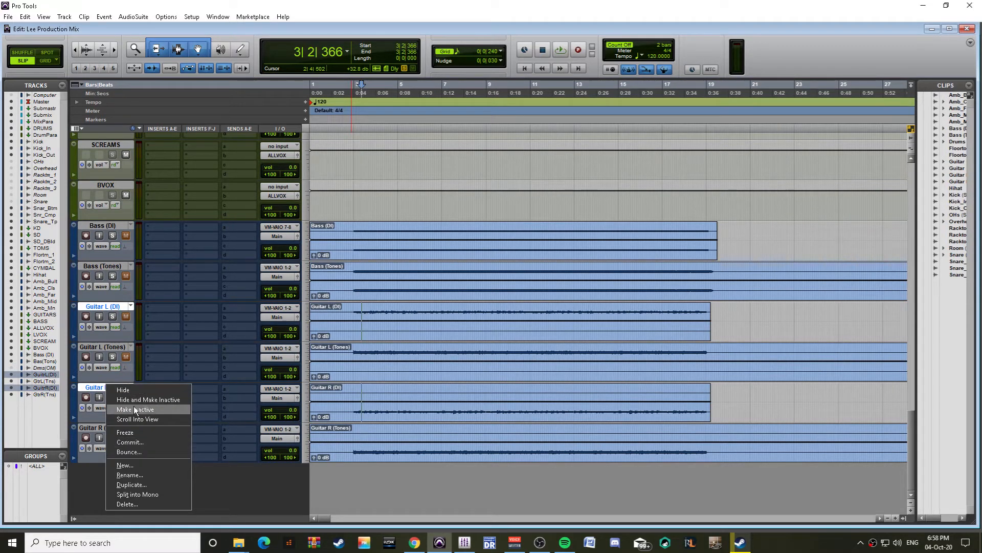
click(140, 492)
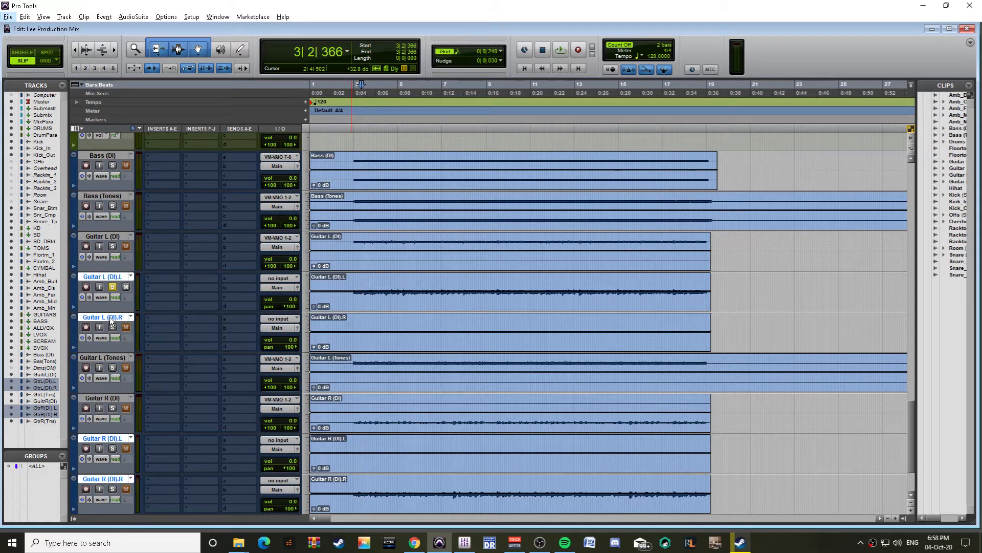
Step: Hide the original Guitar L (DI) track and the silent Guitar L (DI).R track and make them inactive
click(109, 317)
click(108, 317)
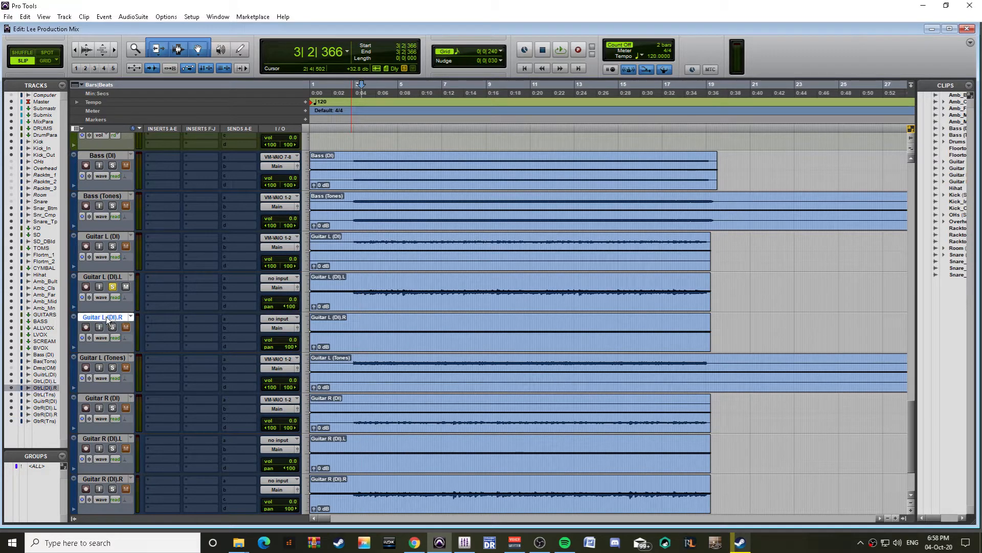
ctrl+click(98, 235)
right_click(99, 235)
click(116, 248)
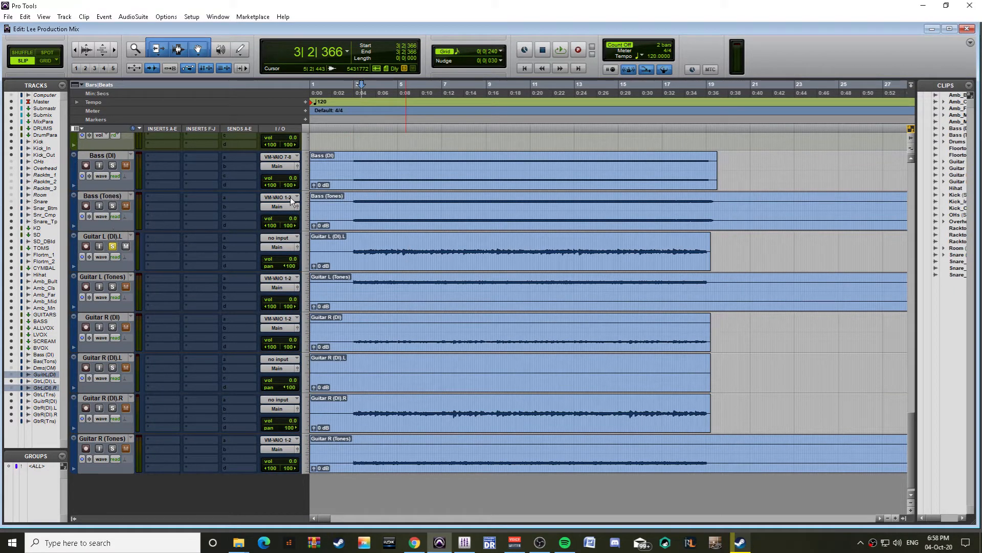
Step: Audition the Bass (Tones) and Guitar L (DI).L tracks, soloing each in turn during playback from bar 3
ctrl+click(112, 206)
click(356, 222)
key(space)
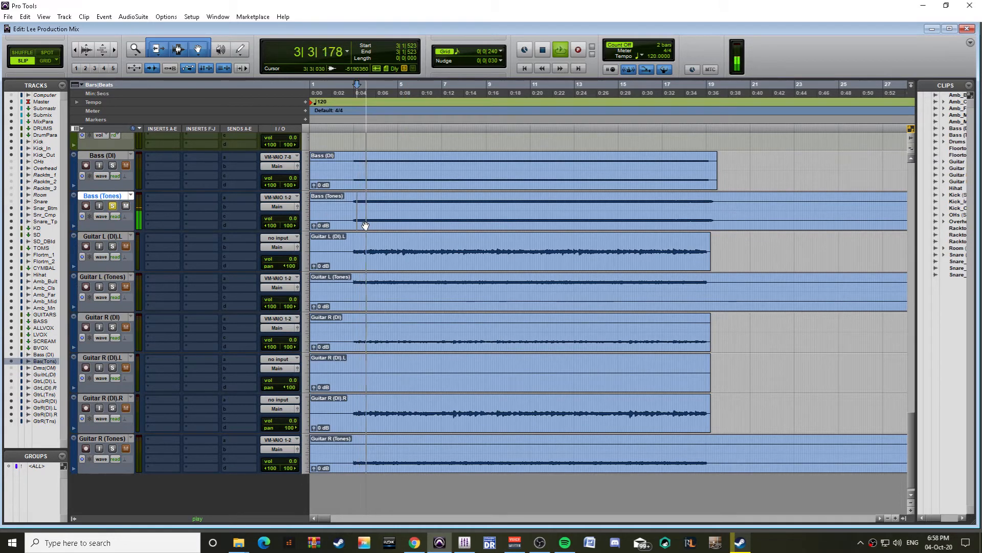
key(space)
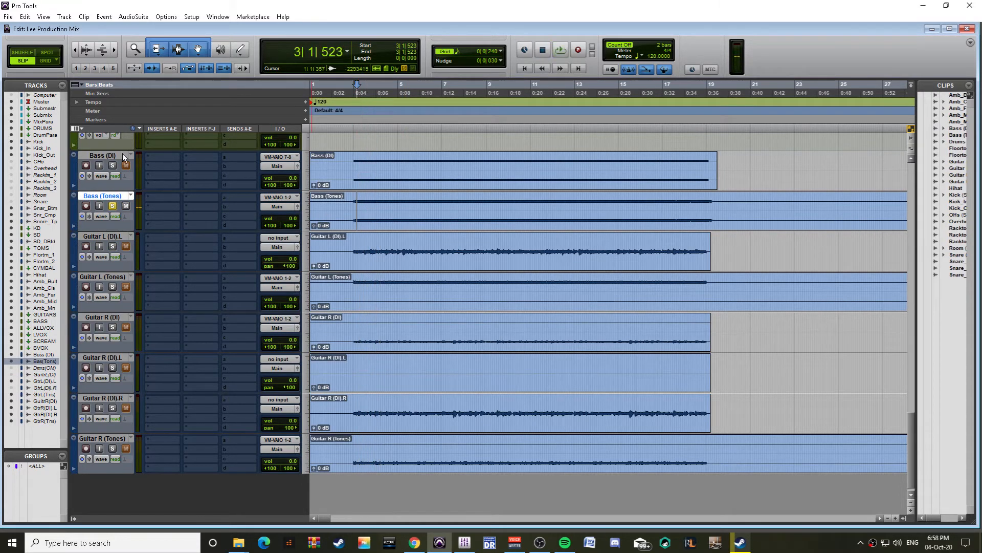
ctrl+click(113, 246)
key(space)
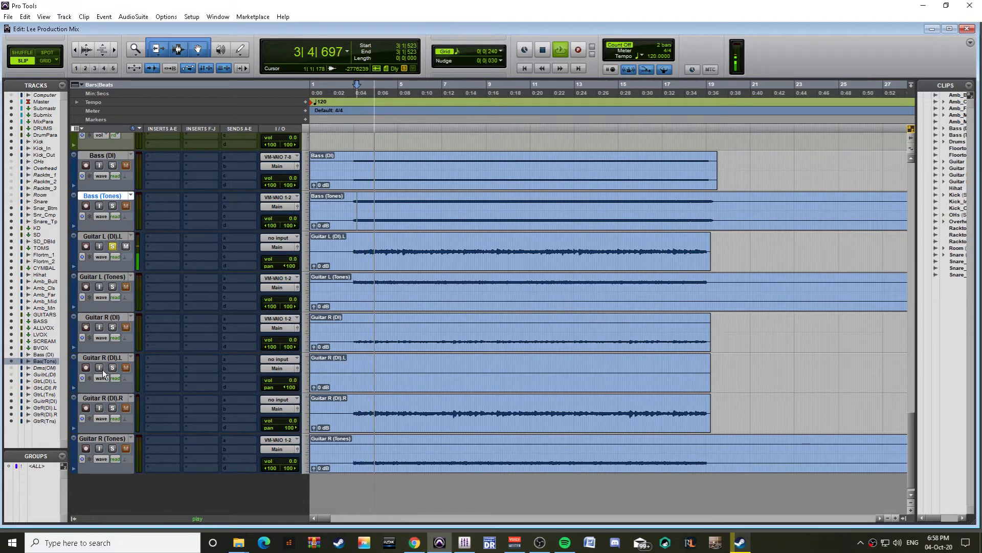
key(space)
Step: Hide the original Guitar R (DI) track and the silent Guitar R (DI).L track and make them inactive
click(103, 317)
click(115, 277)
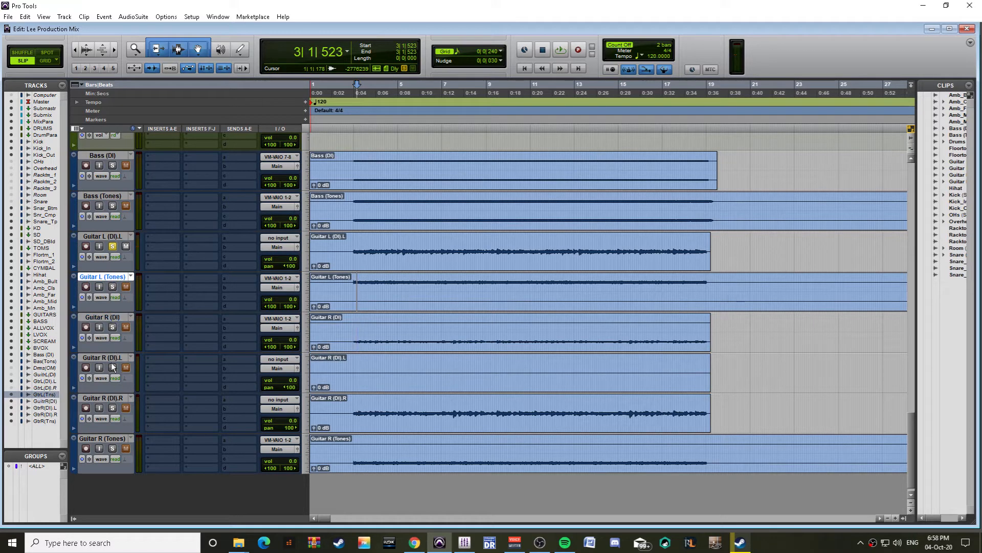
key(semicolon)
right_click(112, 318)
click(131, 331)
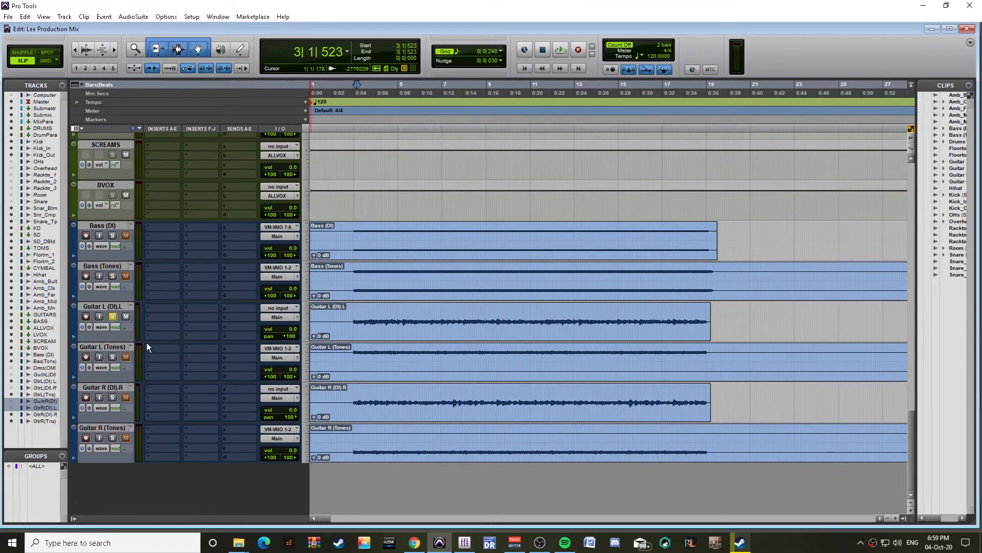
Step: Make the Guitar L (Tones) and Guitar R (Tones) tracks inactive
click(110, 427)
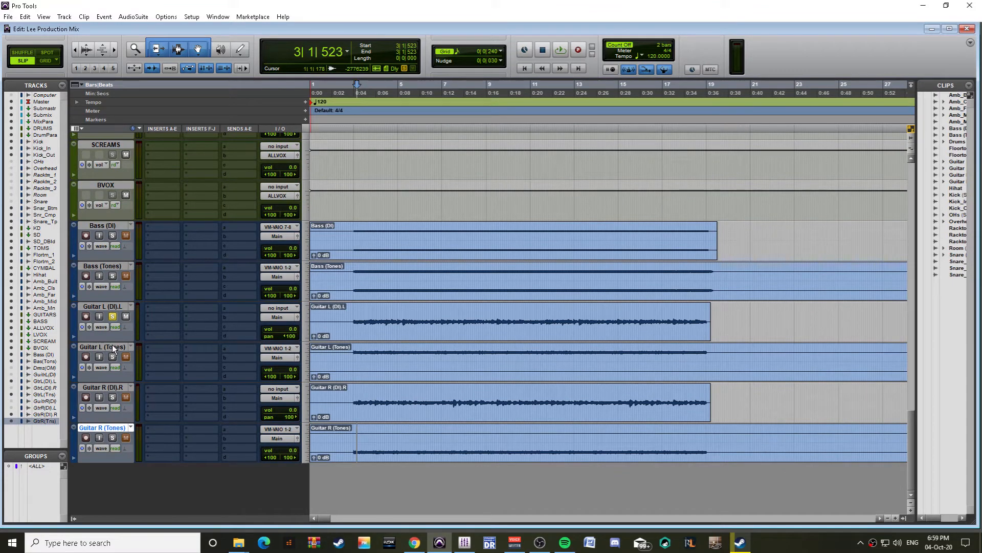
ctrl+click(113, 347)
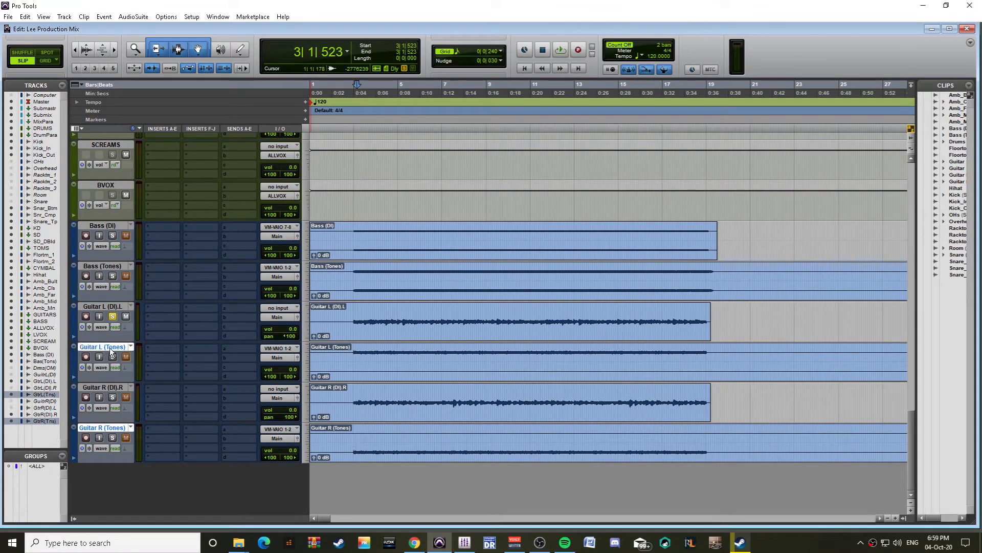
right_click(107, 349)
click(124, 367)
click(99, 389)
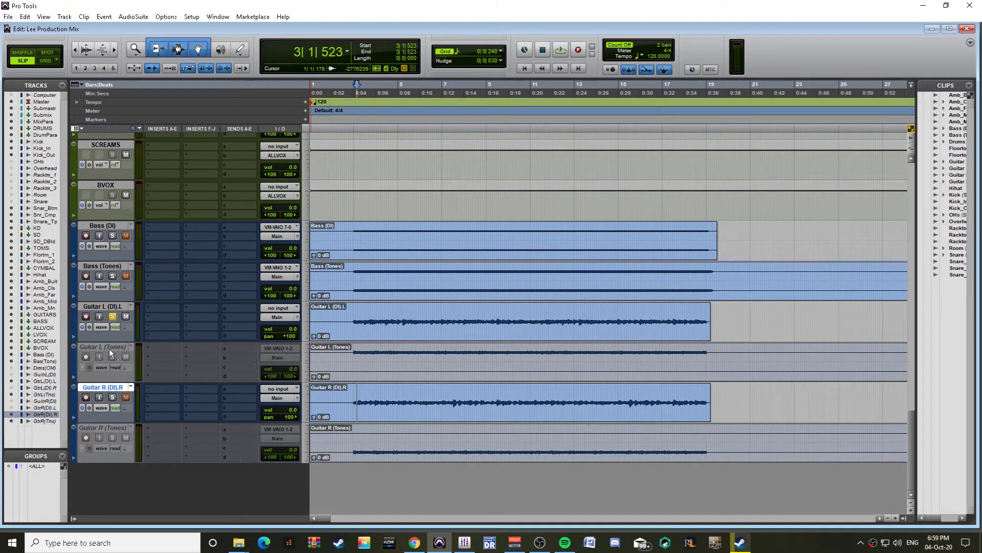
Step: Move the Guitar L (Tones) track below Guitar R (DI).R and make both guitar Tones tracks active again
drag(107, 345, 113, 383)
shift+click(111, 427)
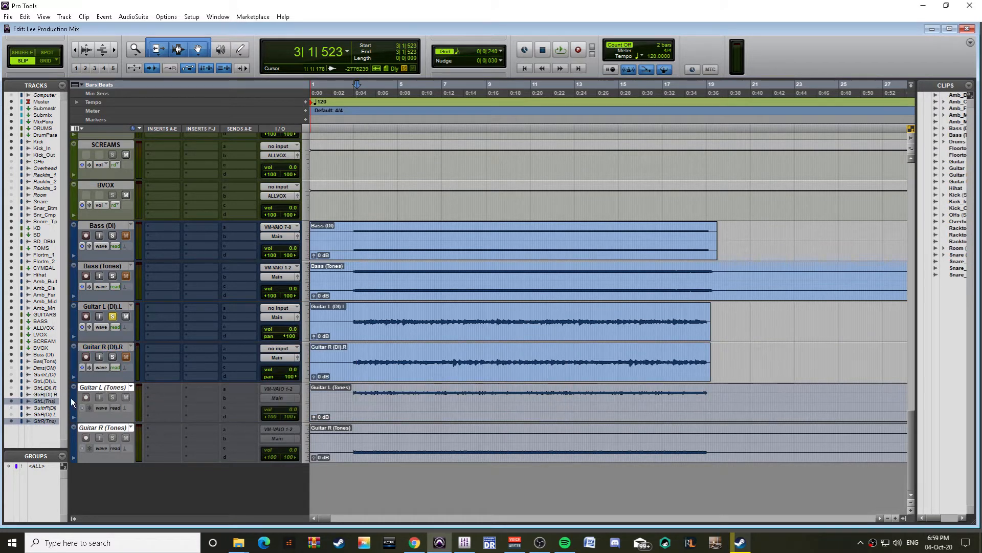
right_click(100, 383)
click(128, 388)
Step: Compare the Bass (DI) and Bass (Tones) tracks by switching the solo between them during playback from bar 4
click(379, 229)
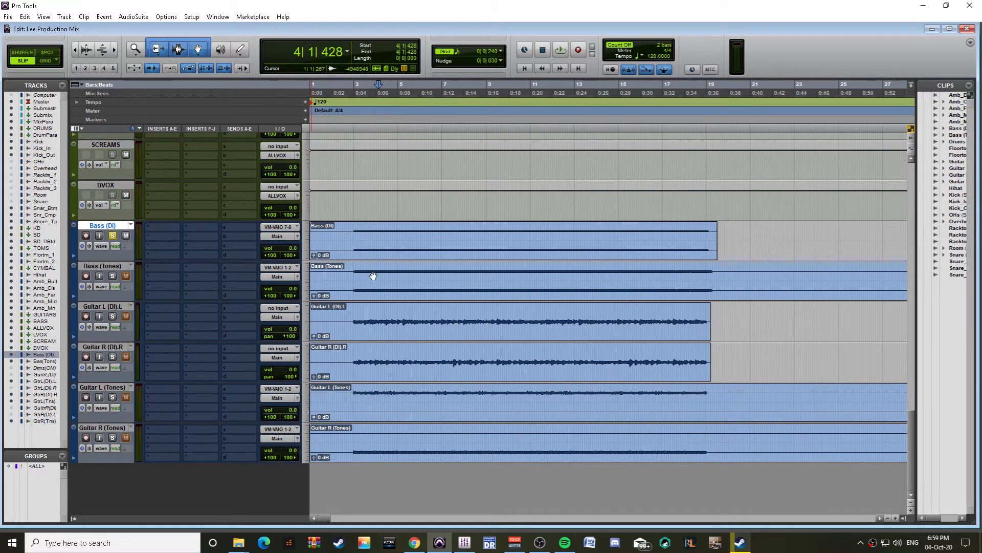
key(space)
click(112, 276)
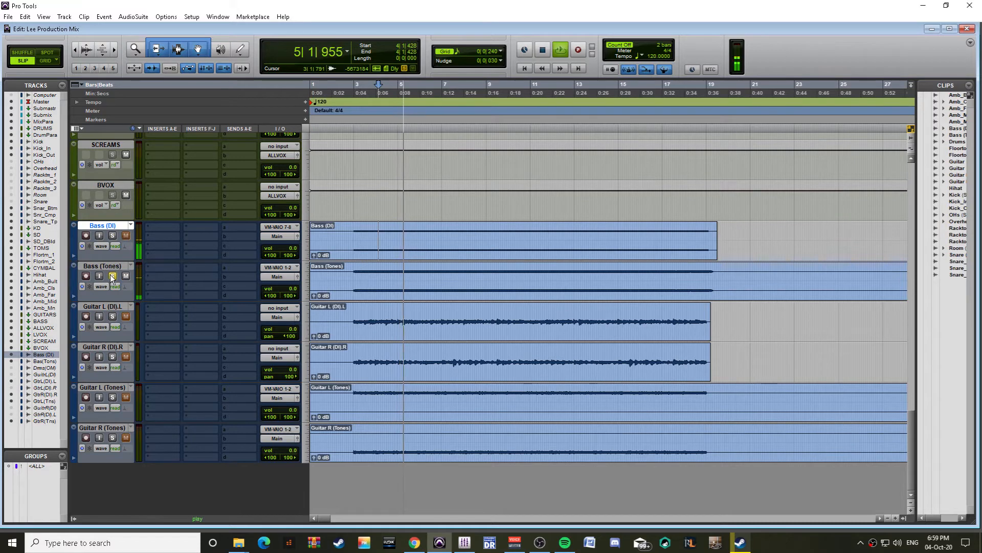
click(112, 235)
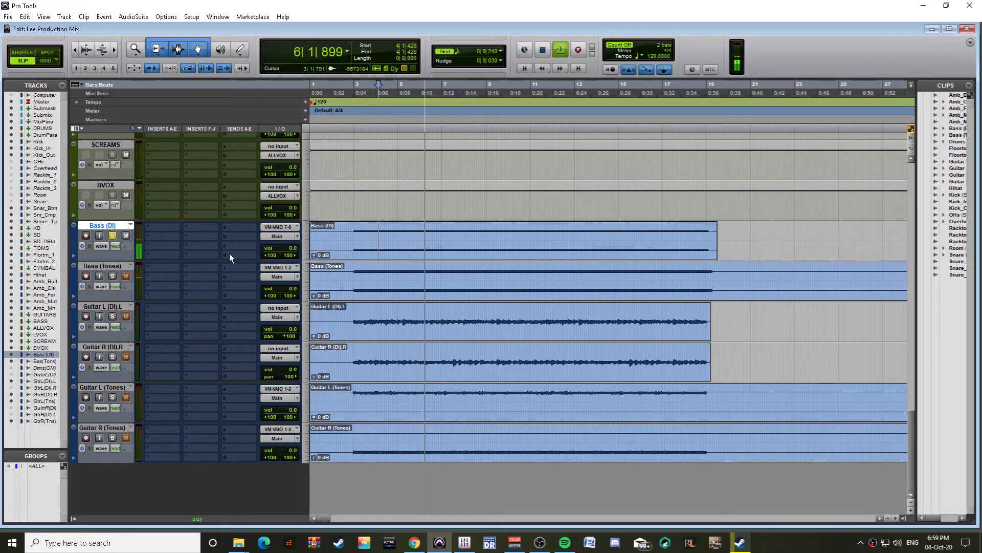
Step: Stop playback and route the output of the Bass (DI) track to the BASS track
key(space)
click(351, 240)
click(358, 240)
click(366, 241)
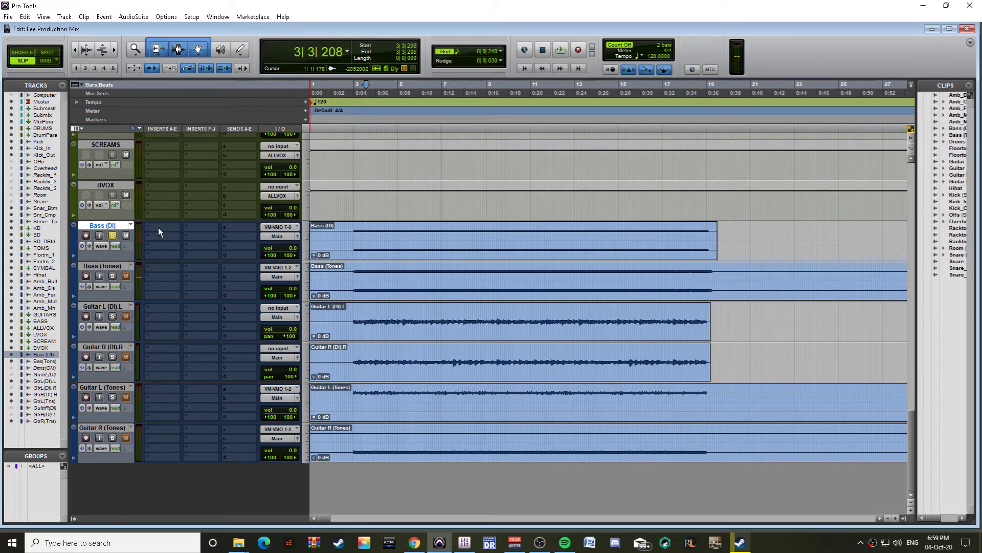
click(158, 227)
shift+click(102, 266)
click(279, 236)
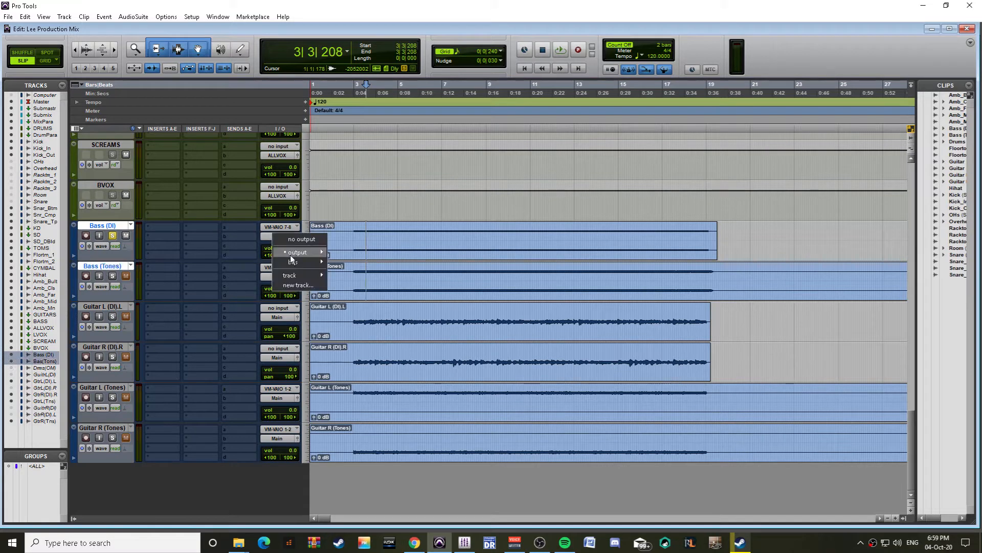
mouse_move(291, 278)
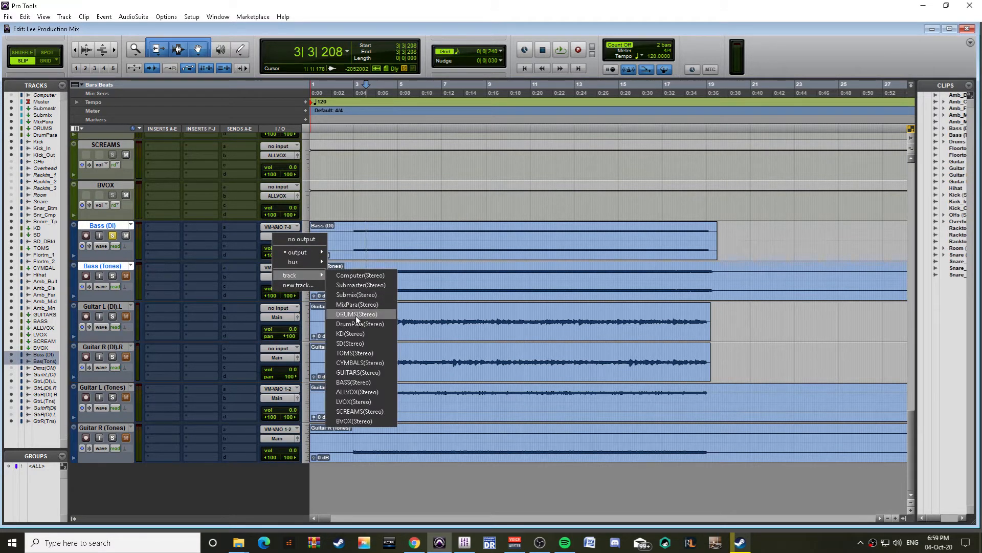
click(349, 385)
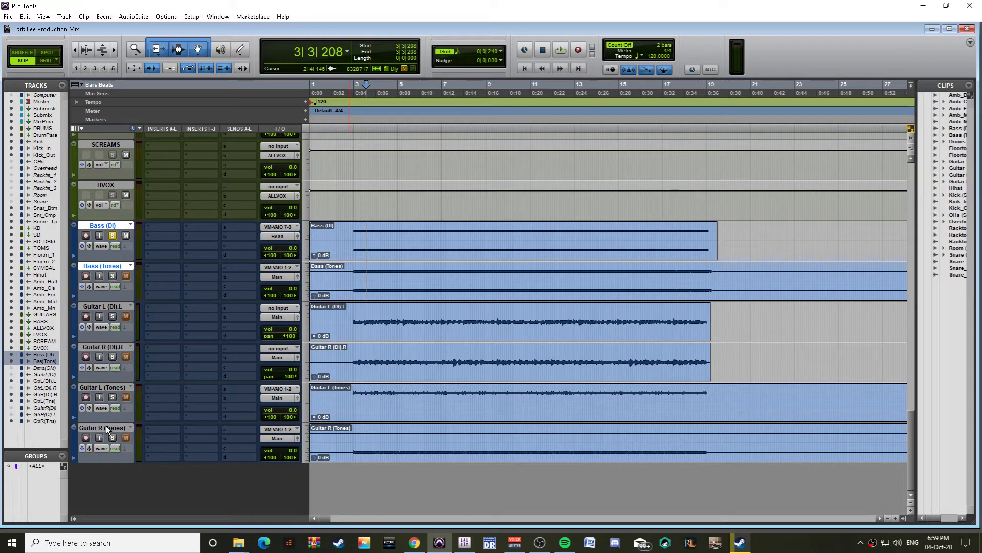
Step: Route the outputs of the two guitar DI tracks and the two guitar Tones tracks to the GUITARS track
click(103, 305)
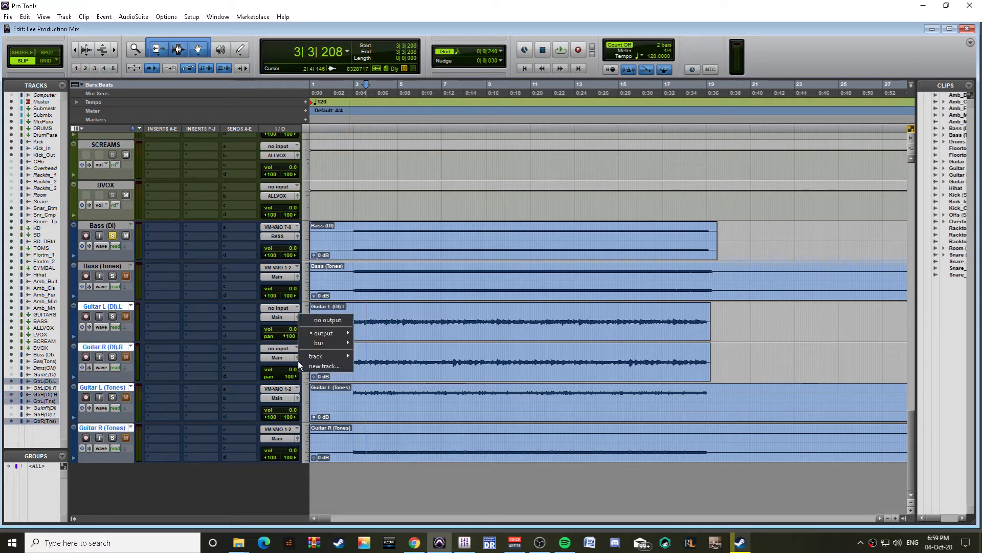
click(277, 316)
mouse_move(322, 357)
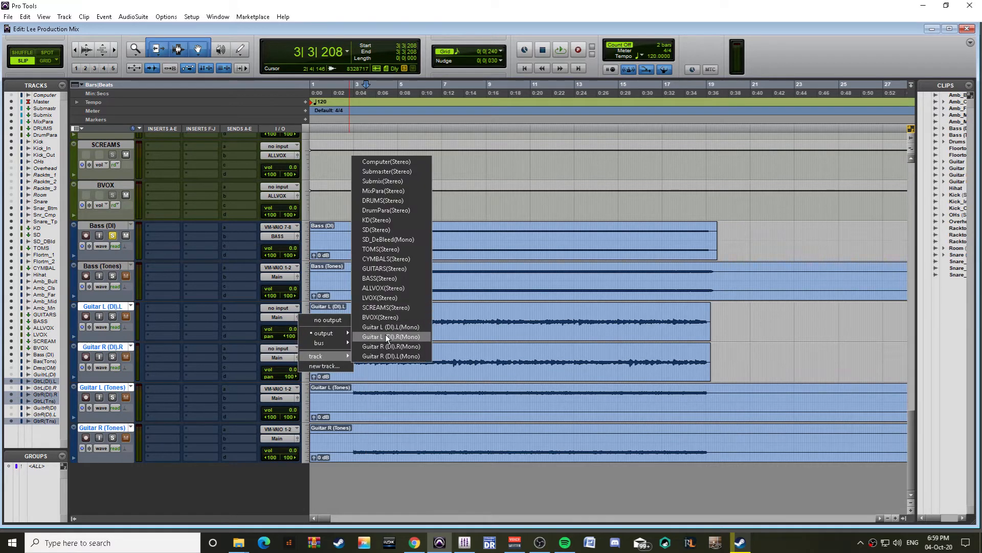
click(379, 267)
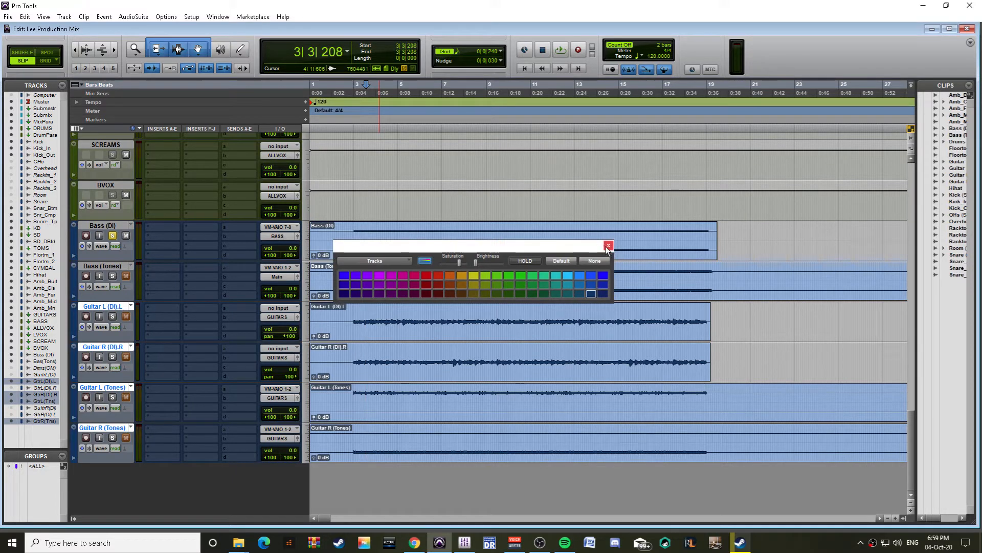
Step: Colour the clips on all four guitar tracks red and give the tracks themselves the same red
click(397, 261)
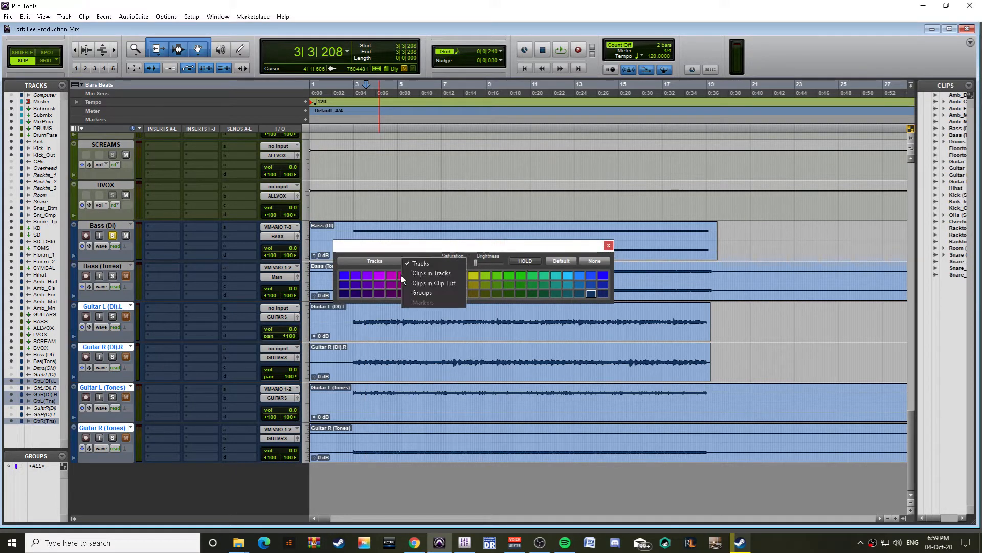
click(421, 273)
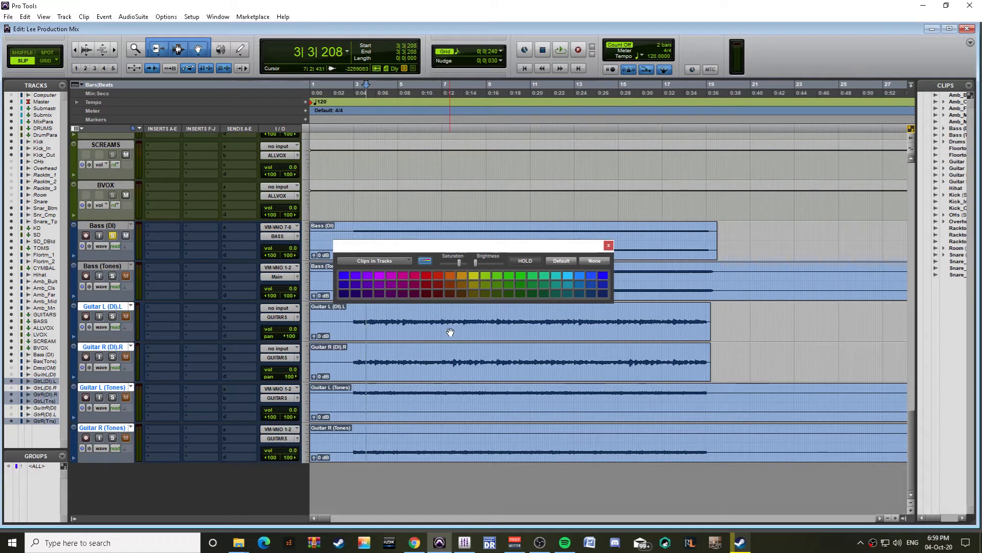
click(450, 330)
key(shift+semicolon)
key(shift+semicolon)
key(shift+semicolon)
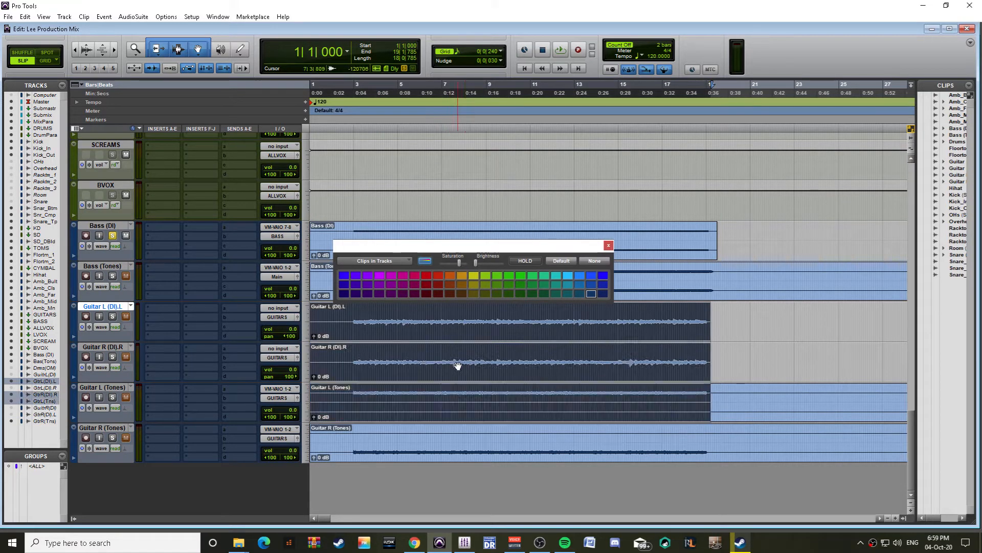
click(805, 421)
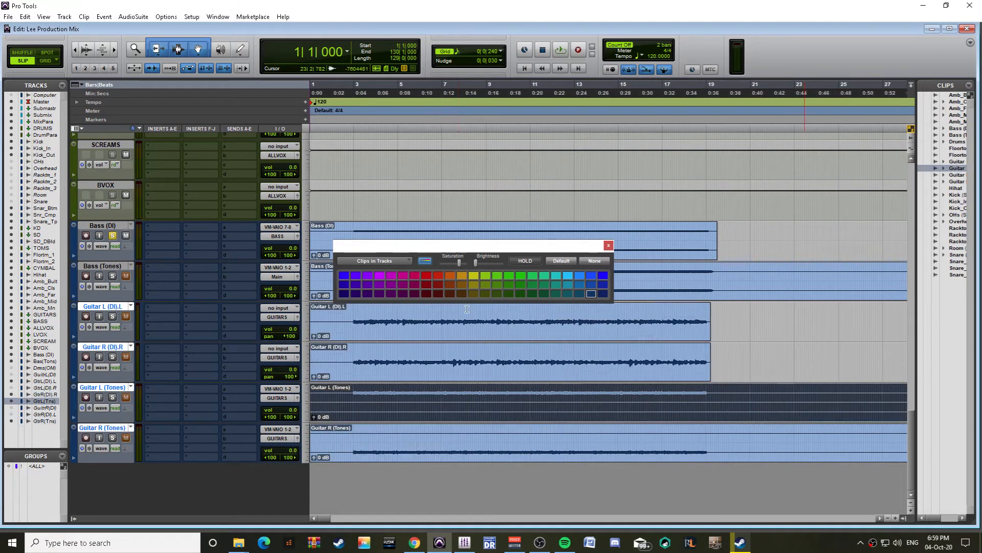
shift+click(476, 447)
key(shift+p)
key(shift+p)
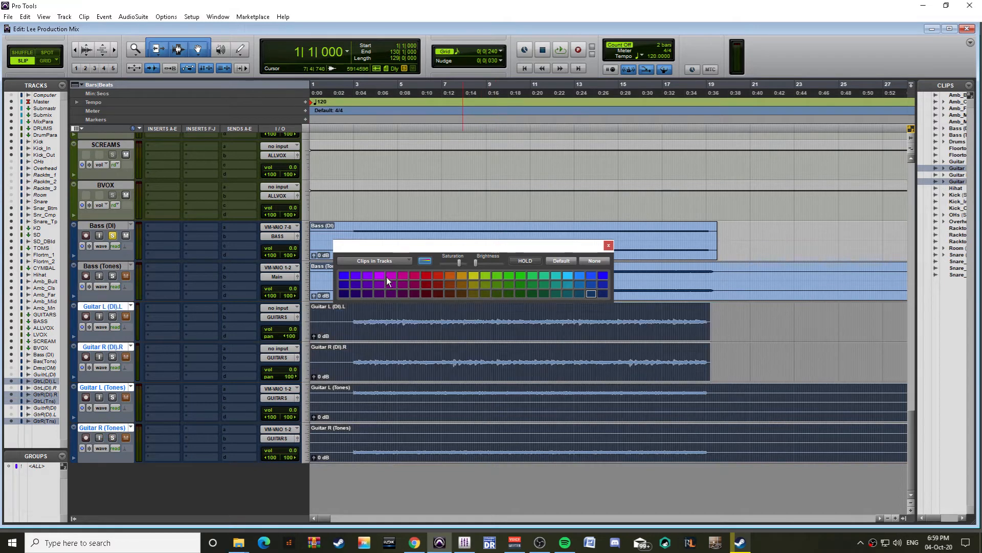
click(426, 276)
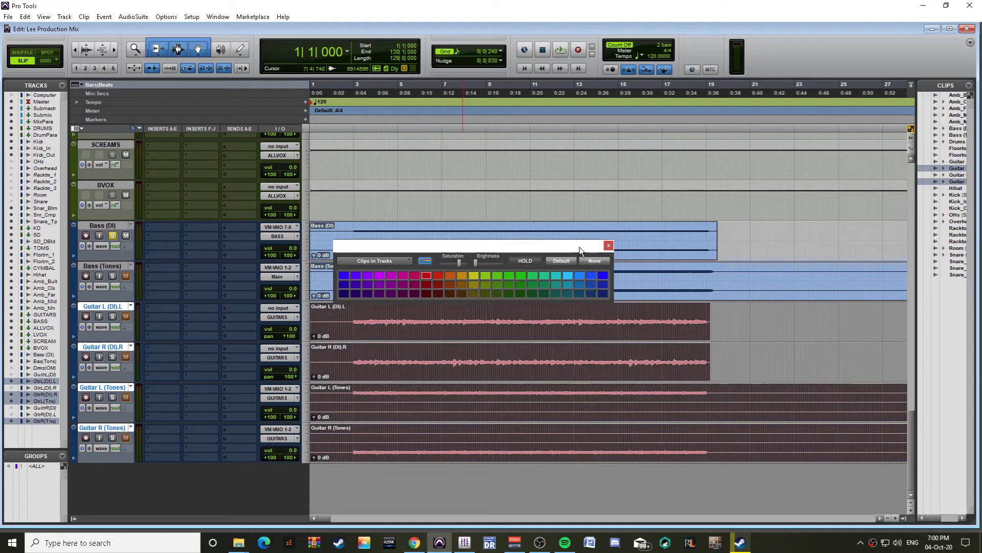
double_click(76, 319)
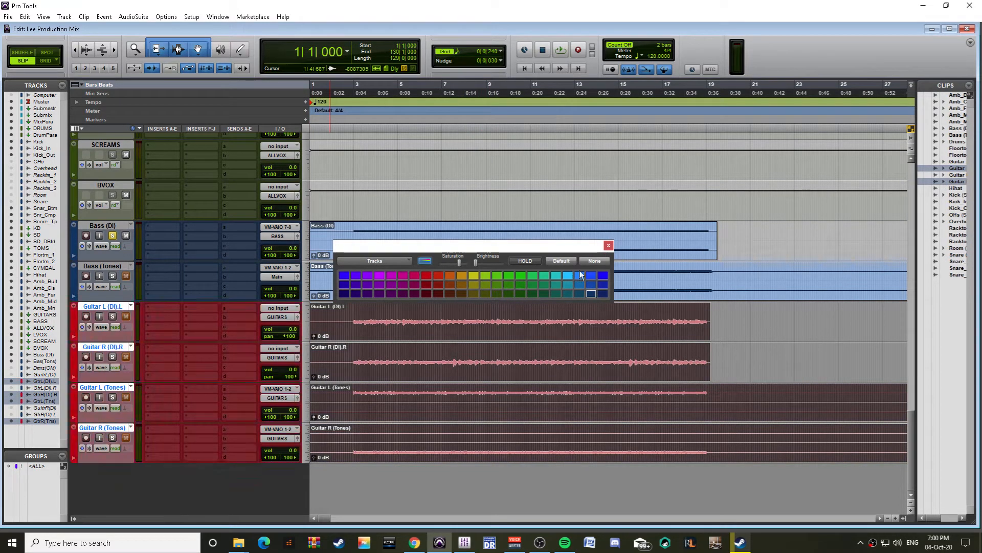
click(608, 245)
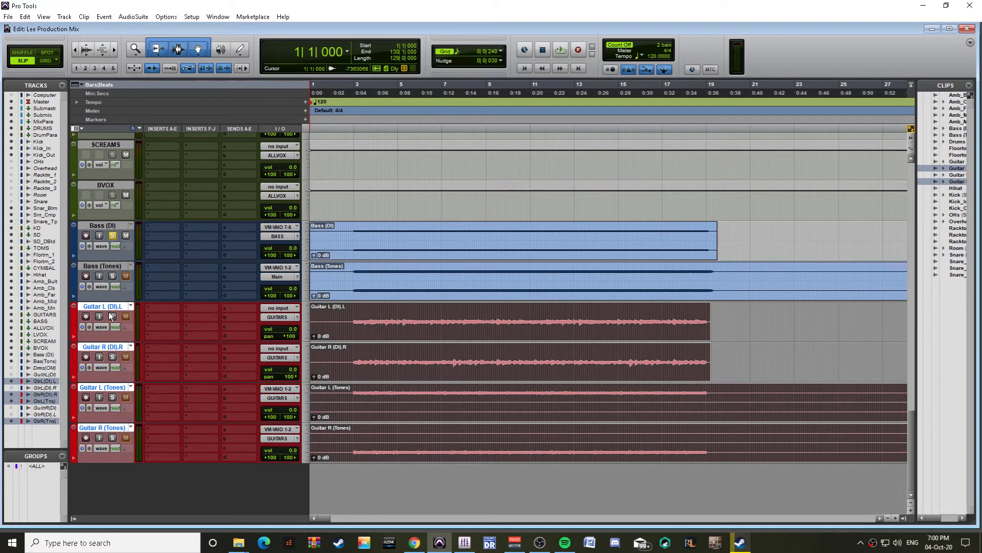
Step: Move the four guitar tracks directly below GUITARS and the two bass tracks directly below BASS
drag(105, 307, 150, 336)
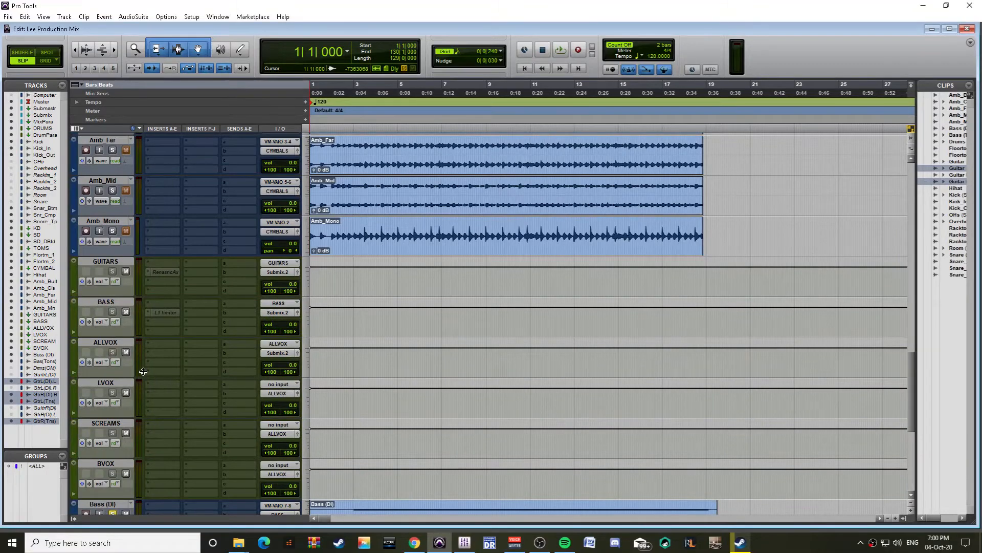
scroll(154, 419, down, 6)
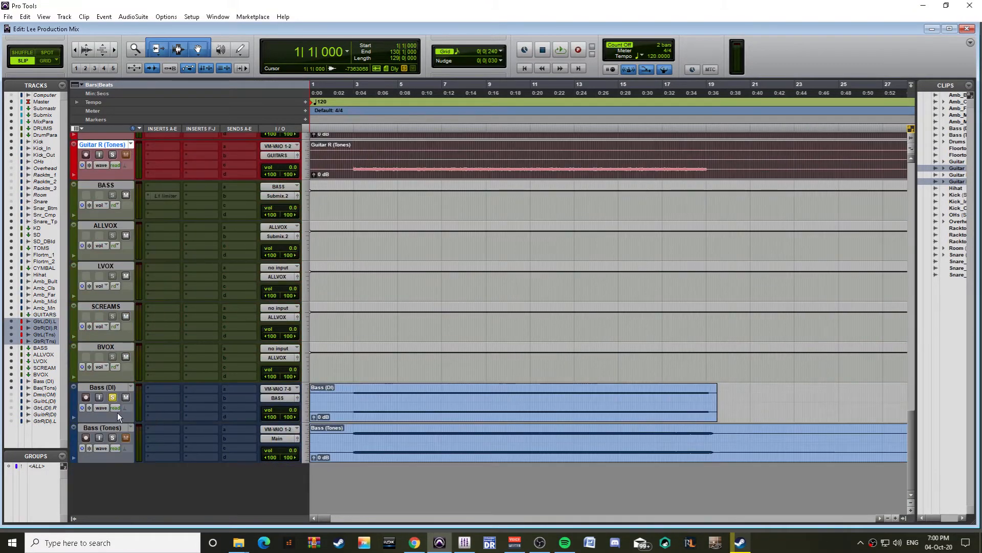
click(110, 390)
drag(111, 393, 135, 120)
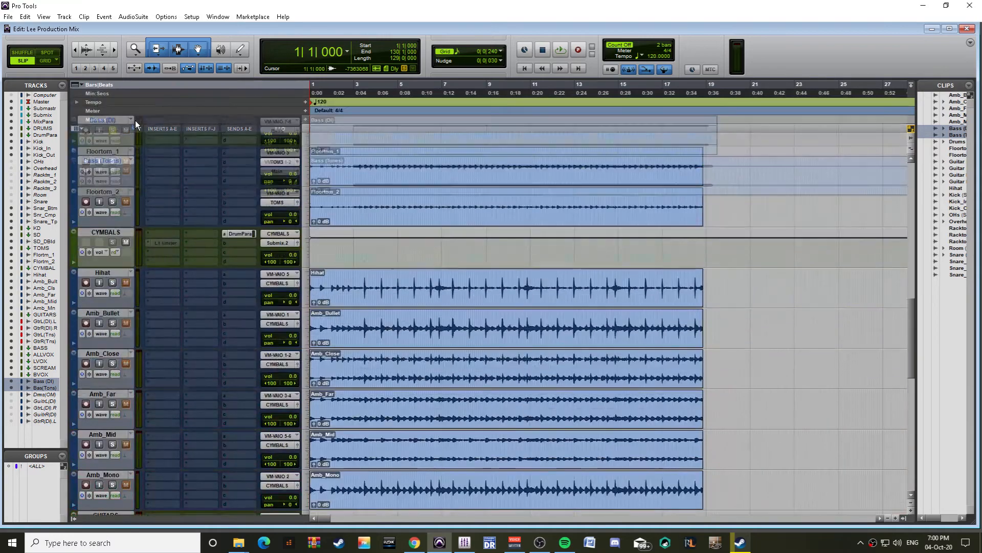
scroll(155, 259, down, 1)
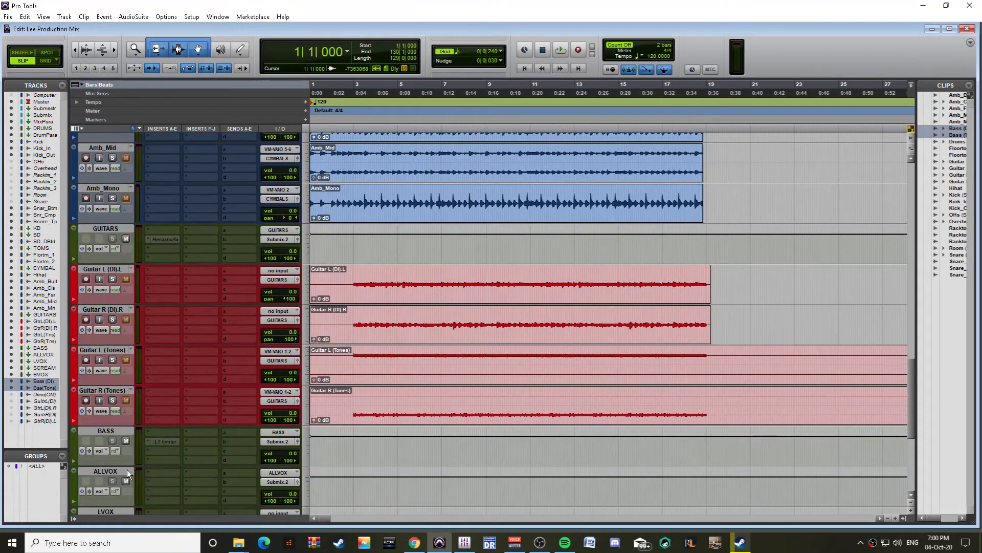
drag(127, 469, 126, 469)
scroll(122, 445, down, 2)
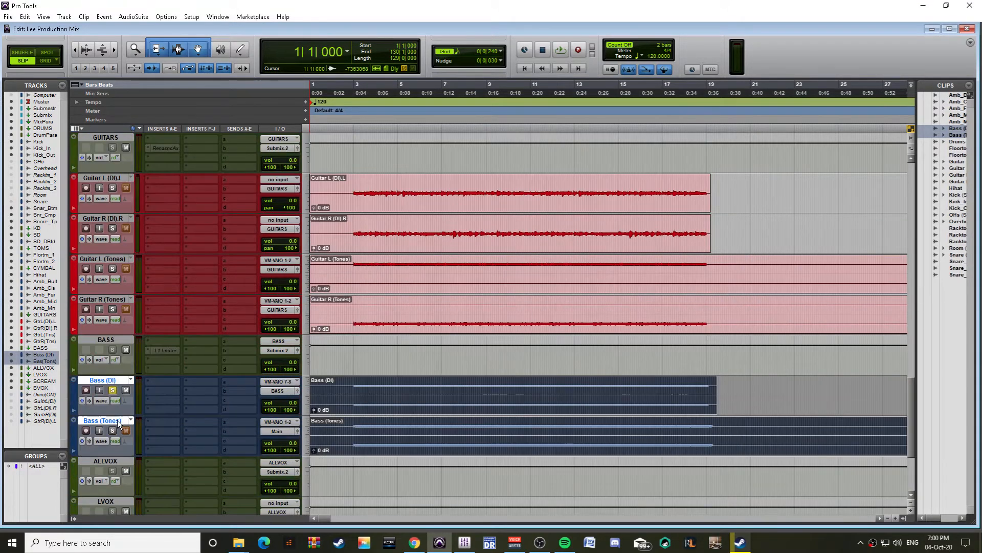
Step: Colour the cymbal and ambience tracks from Hihat to Amb_Mono green
scroll(117, 413, up, 3)
scroll(112, 425, up, 3)
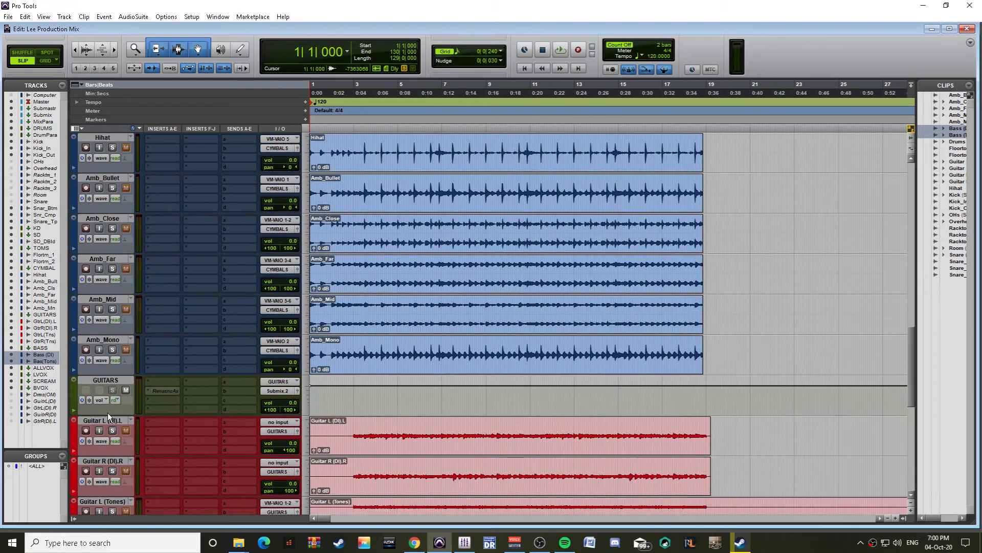
click(103, 341)
scroll(115, 346, up, 6)
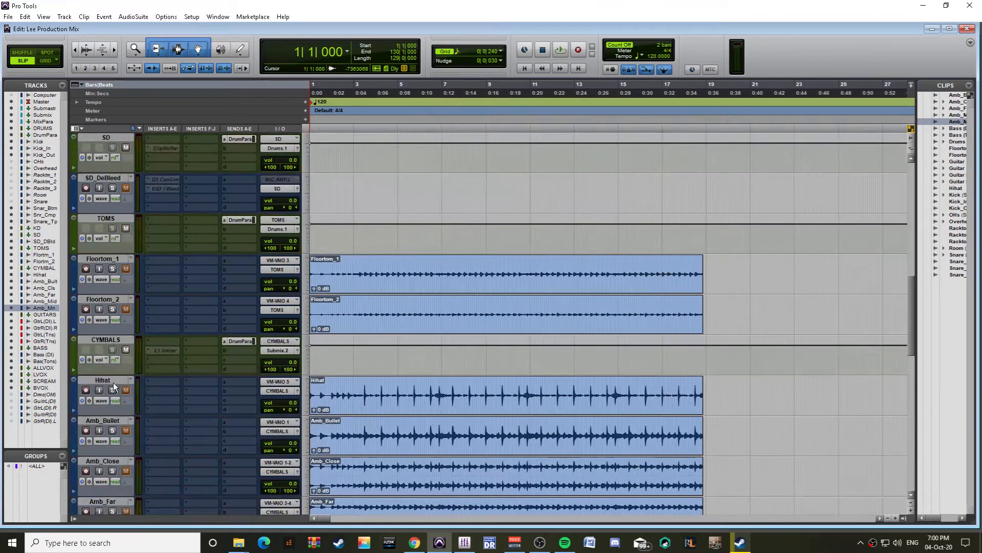
shift+click(112, 383)
double_click(74, 391)
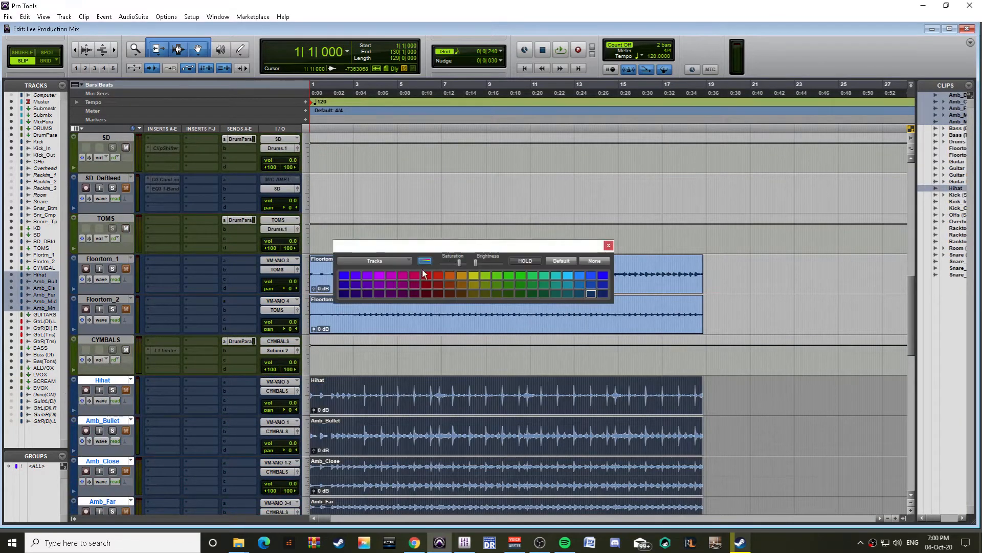
click(486, 285)
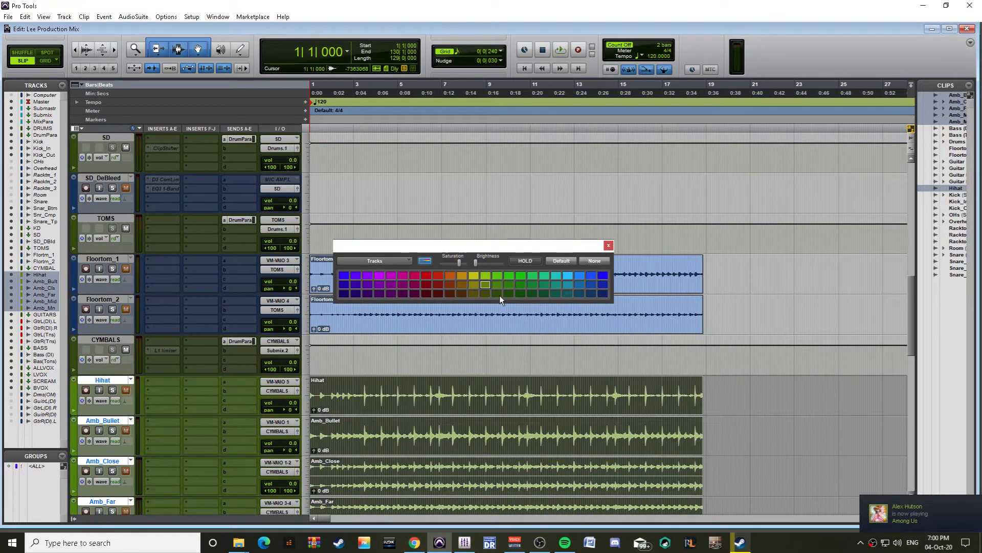
click(498, 294)
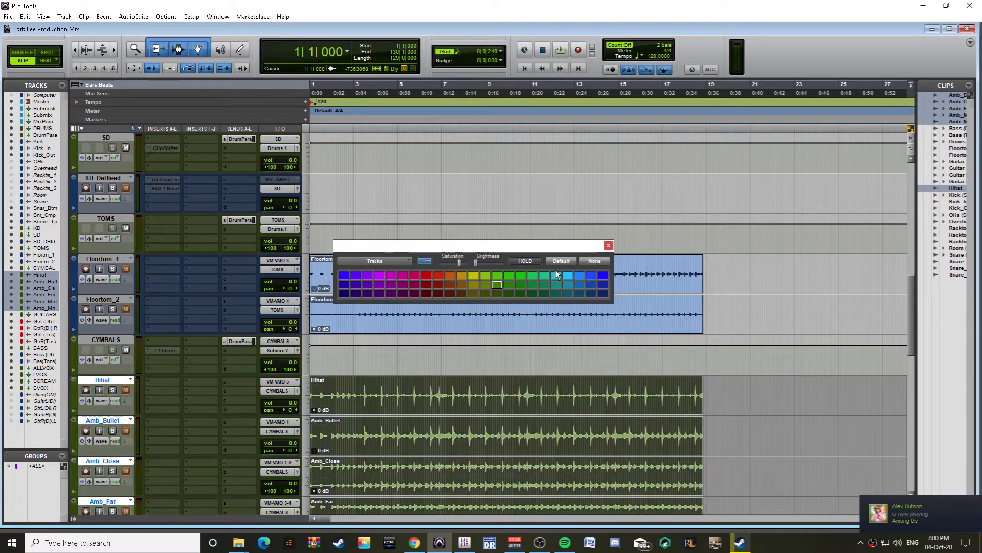
click(498, 285)
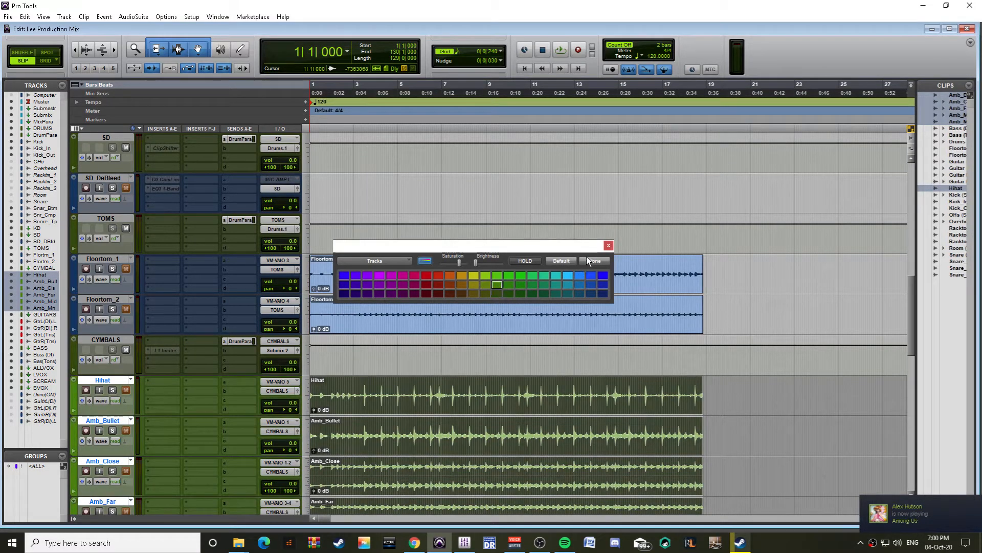
click(608, 246)
Step: Colour the Floortom_1 and Floortom_2 tracks green to match the Hihat track
double_click(98, 298)
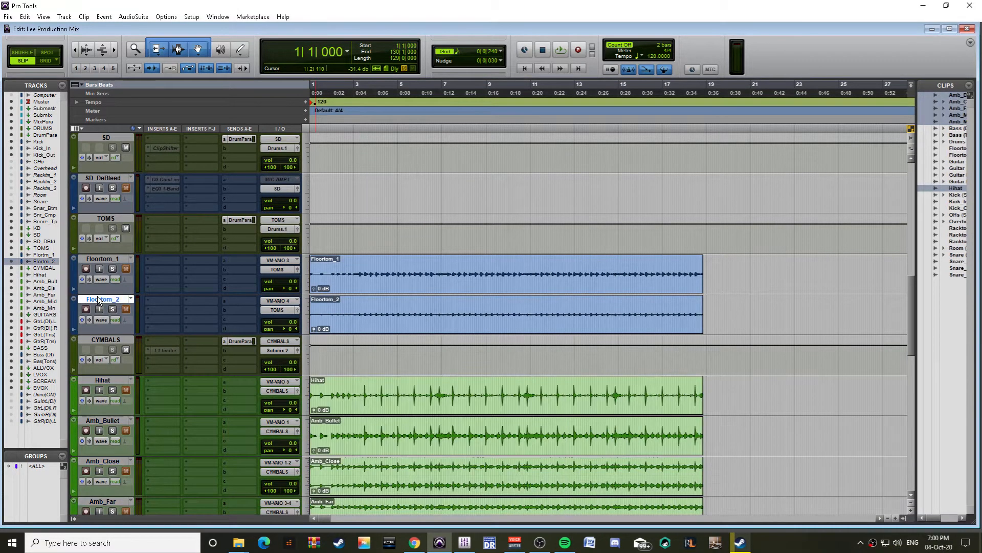
key(Return)
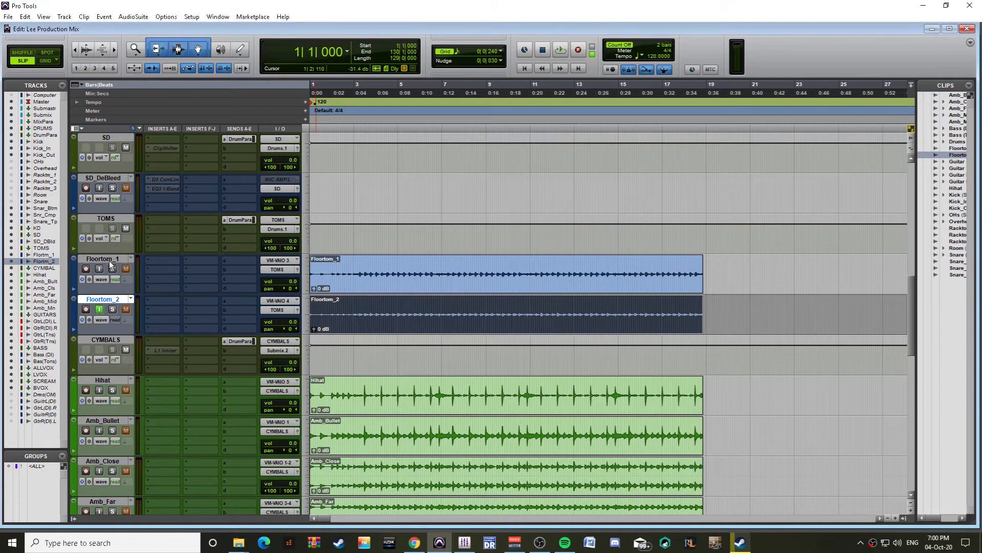
shift+click(106, 258)
double_click(74, 276)
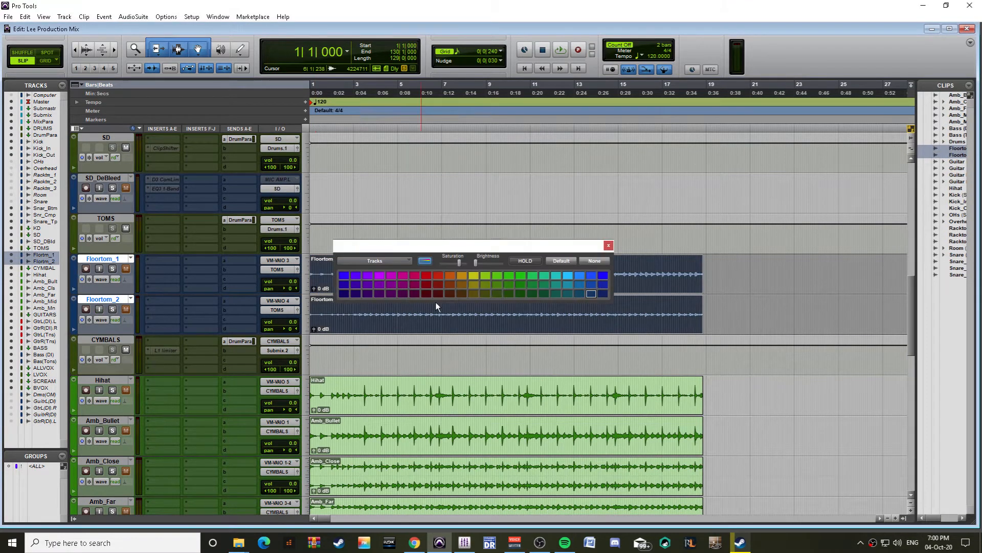
click(498, 285)
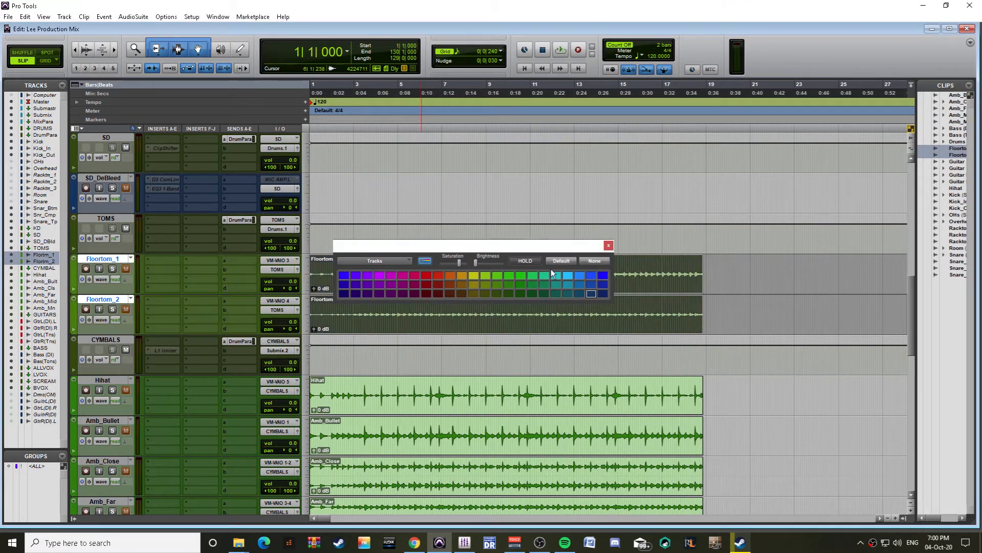
click(110, 378)
ctrl+click(105, 300)
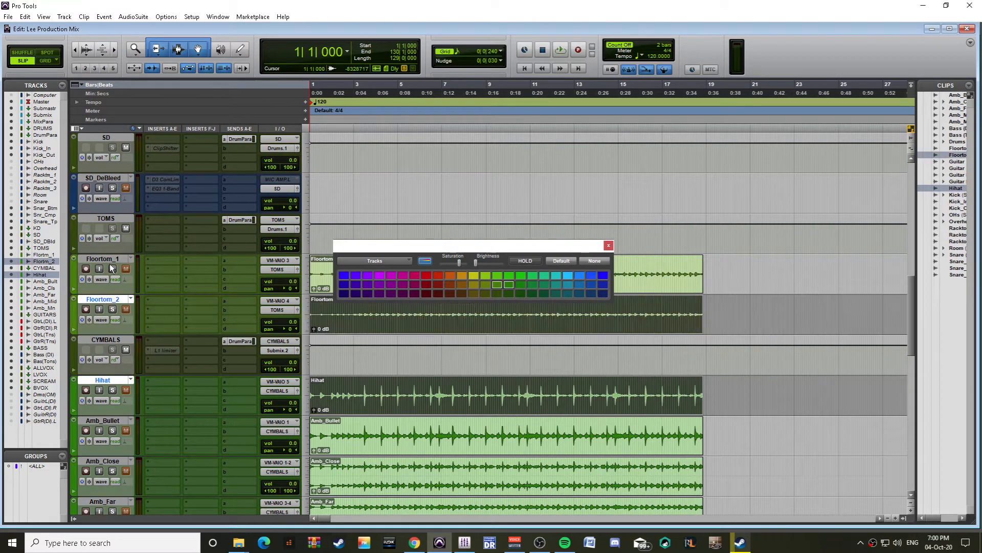
ctrl+click(102, 258)
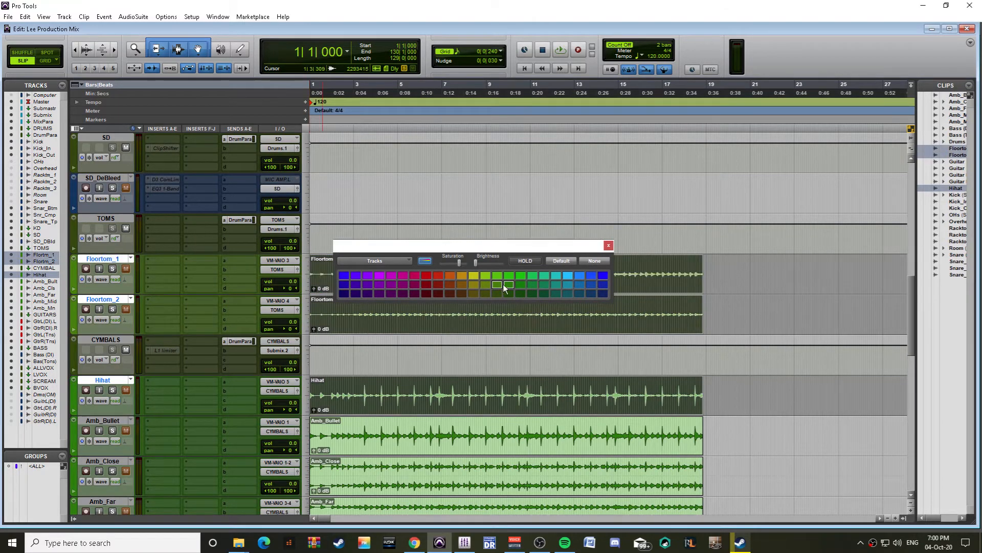
click(608, 245)
Step: Colour the six kick and snare tracks from Kick to Snare_Top green
scroll(222, 308, up, 3)
scroll(166, 300, up, 3)
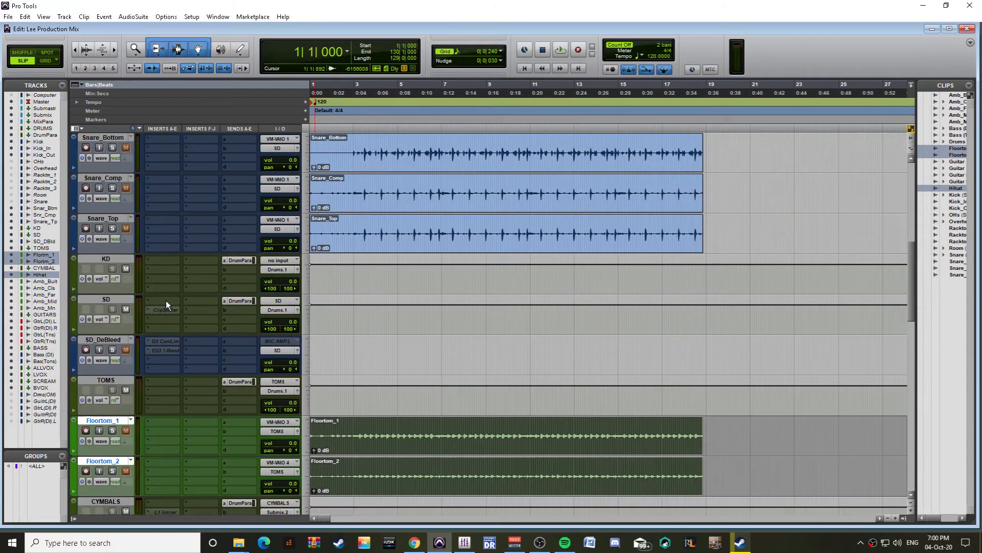
click(106, 301)
scroll(118, 276, up, 3)
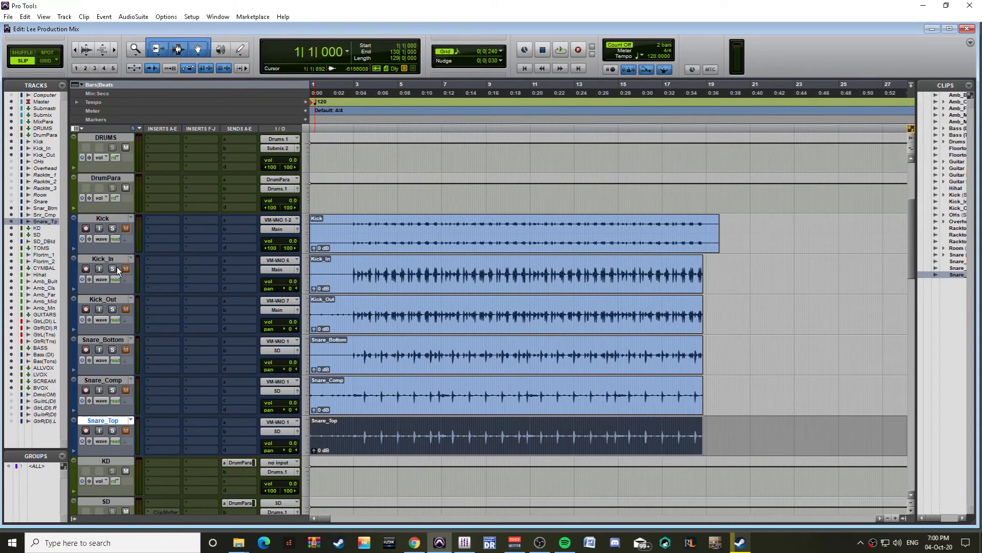
shift+click(84, 219)
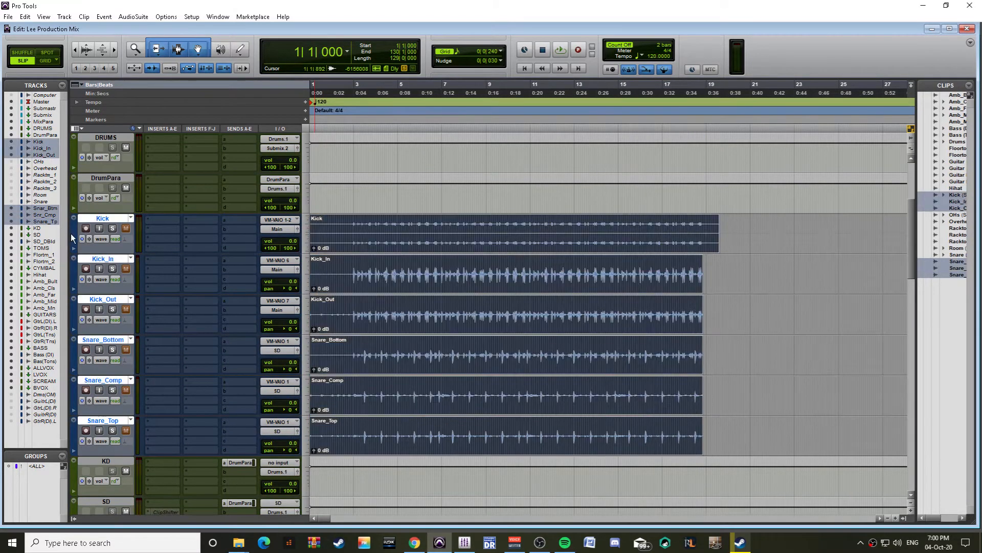
double_click(76, 233)
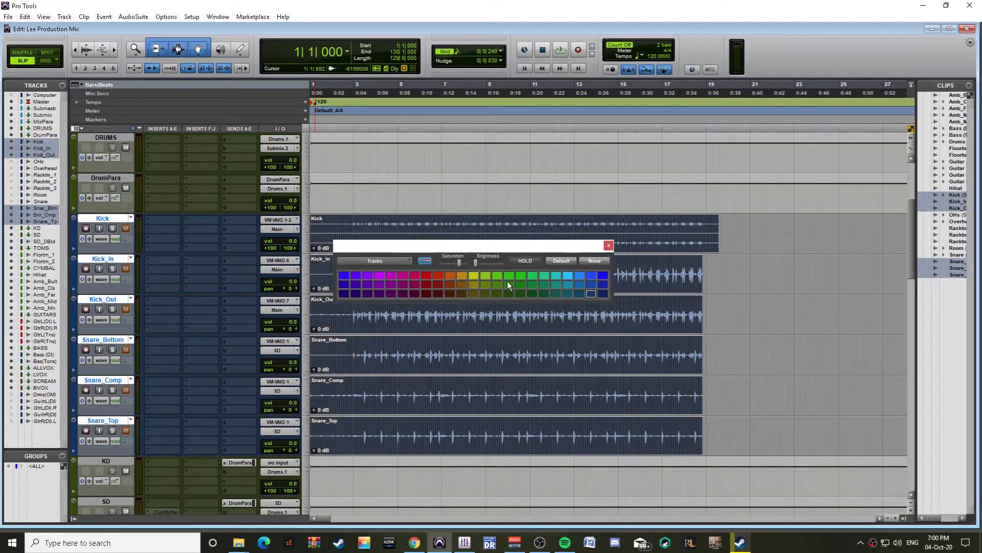
click(509, 283)
click(608, 246)
Step: Hide the Kick track below DrumPara
click(94, 217)
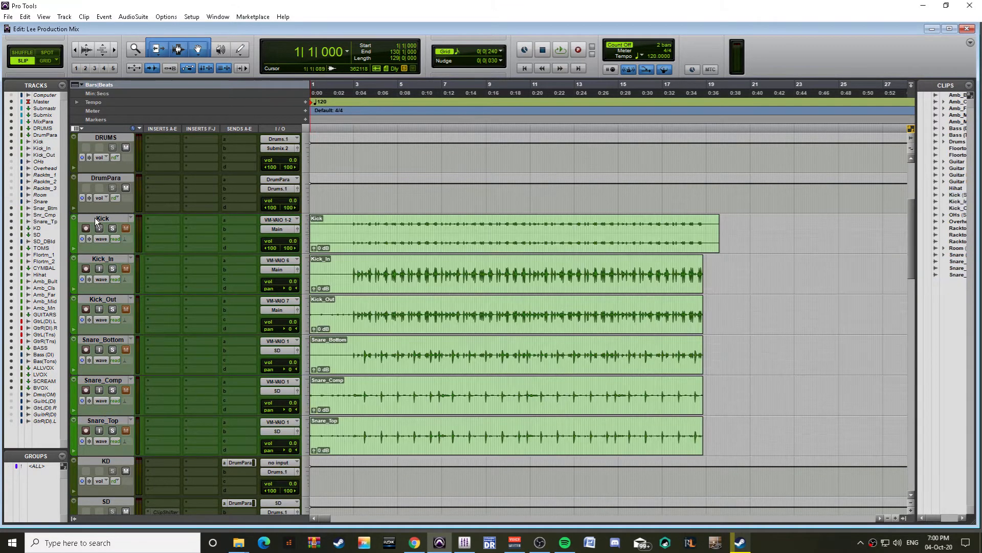
right_click(114, 216)
click(128, 236)
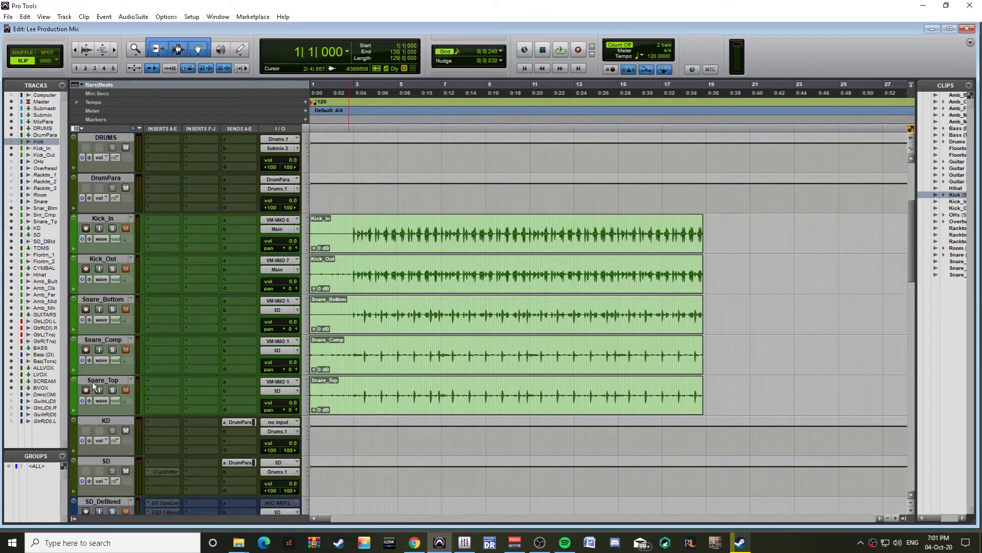
Step: Route the Kick_In output to the KD track and place the playback position near the first kick hit at bar 3
click(93, 382)
drag(114, 219, 105, 259)
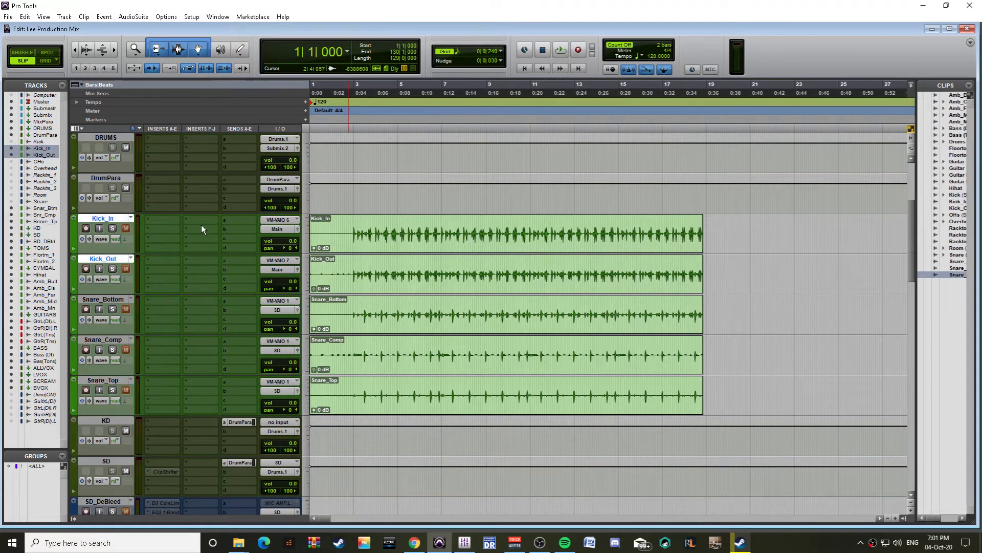
click(282, 229)
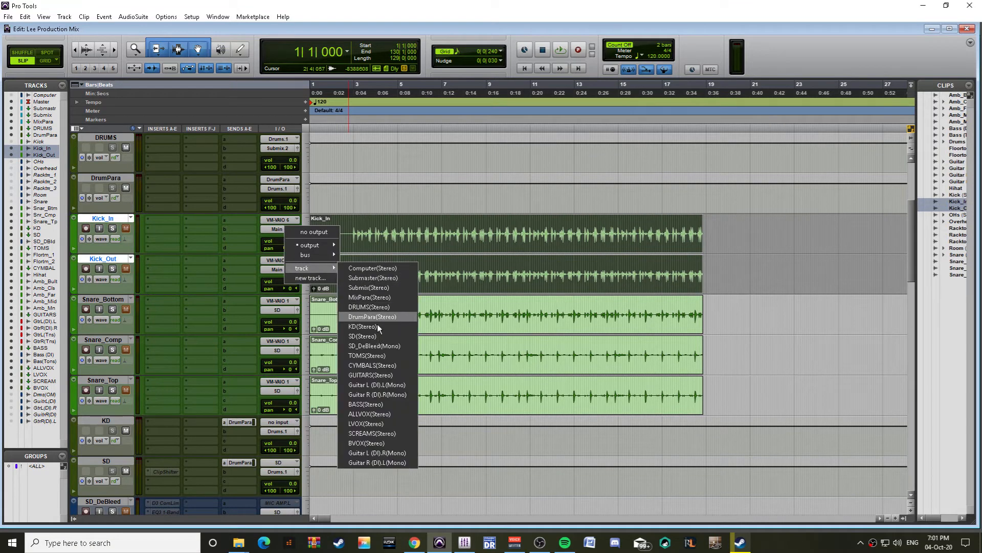
click(174, 219)
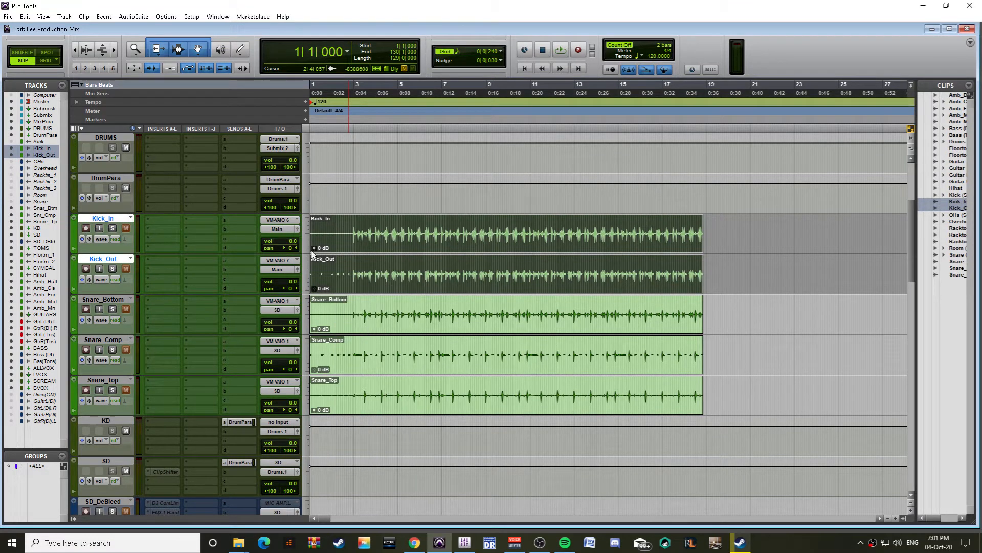
click(354, 228)
Step: Pull the volume of every track down to minus infinity using the ALL group
scroll(407, 374, up, 2)
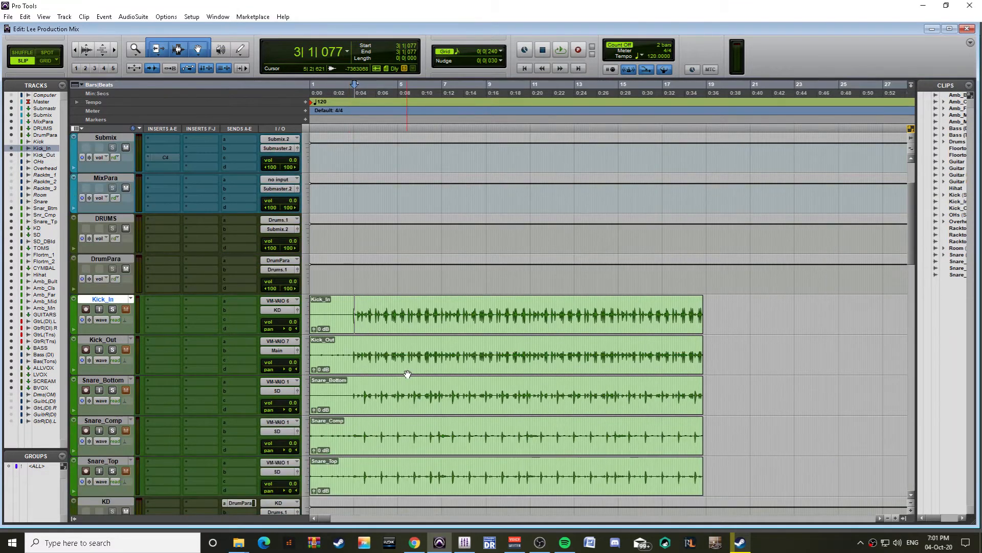
scroll(408, 374, down, 3)
scroll(407, 374, down, 1)
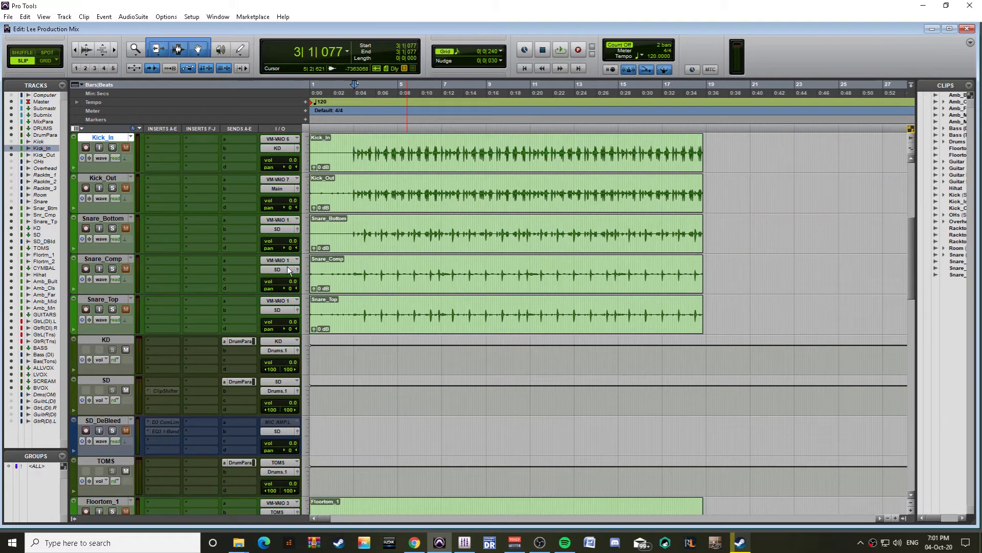
scroll(42, 470, up, 1)
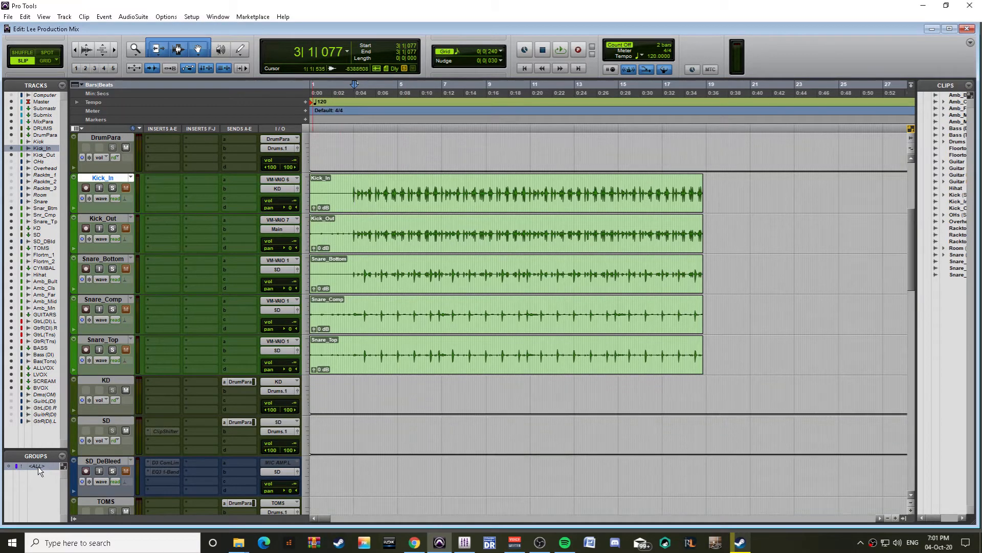
Step: In the Mix window, reset the GUITARS and BASS submix faders to 0.0 dB
key(alt)
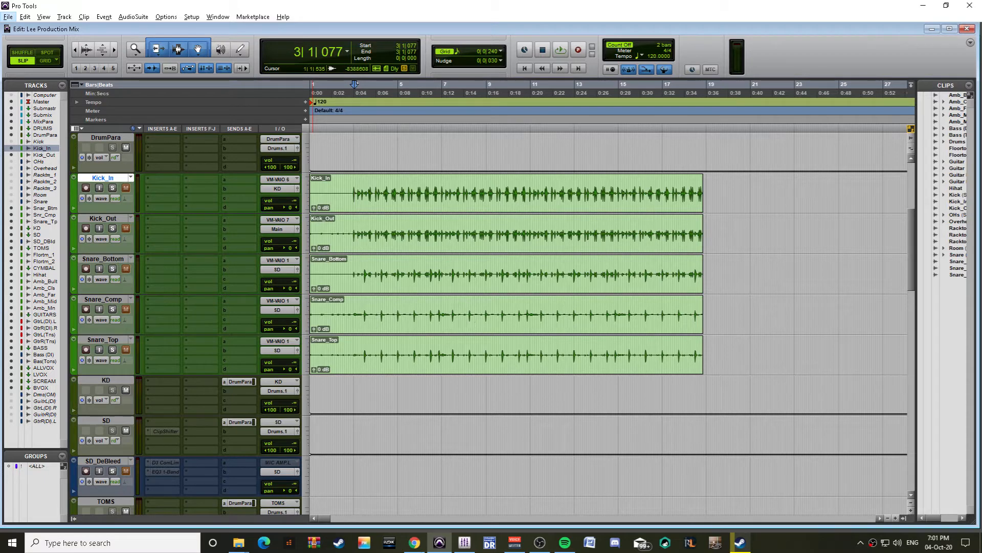
click(528, 211)
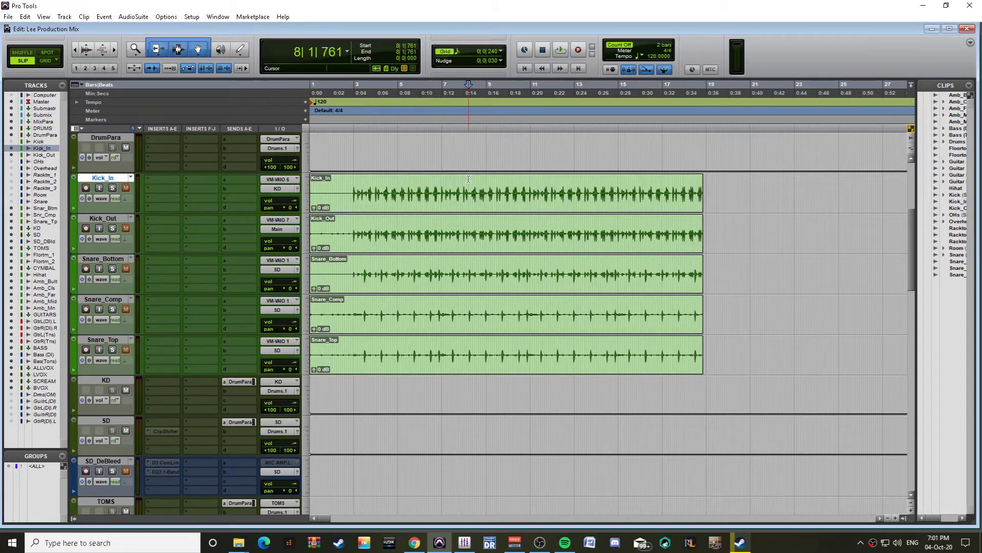
key(ctrl+equal)
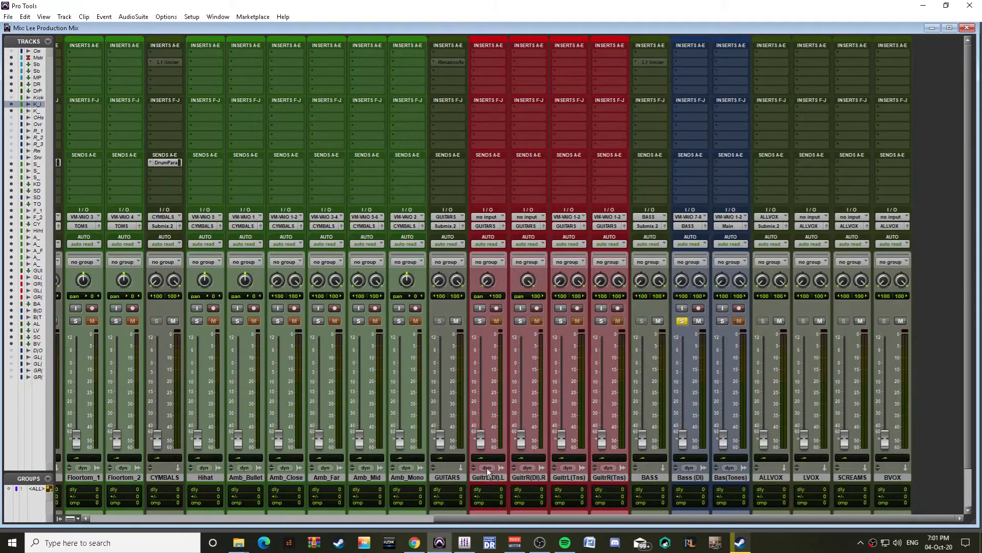
alt+click(440, 439)
alt+click(642, 439)
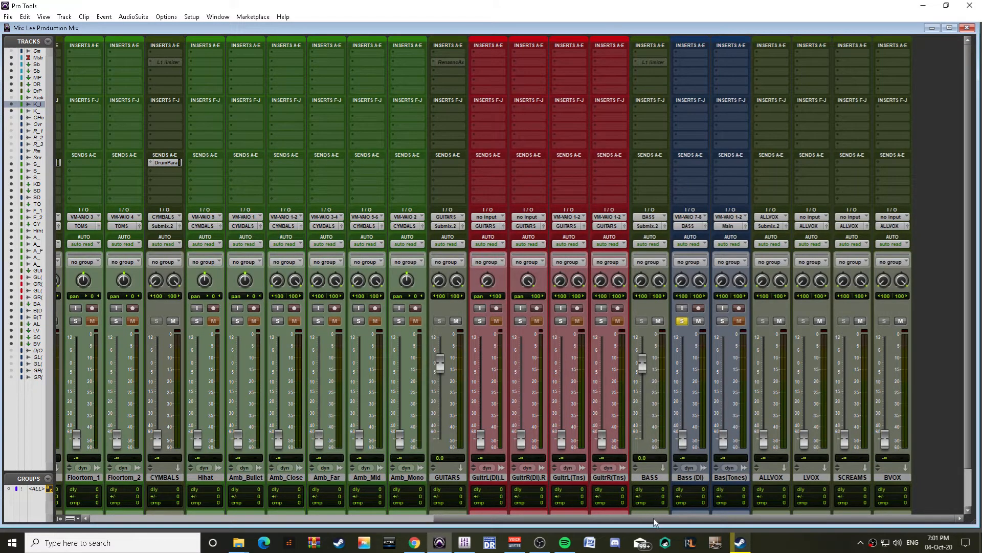
Step: Reset the DrumPara, DRUMS, MixPara, Submix, Submaster and Master faders to 0.0 dB
drag(653, 518, 384, 520)
click(300, 517)
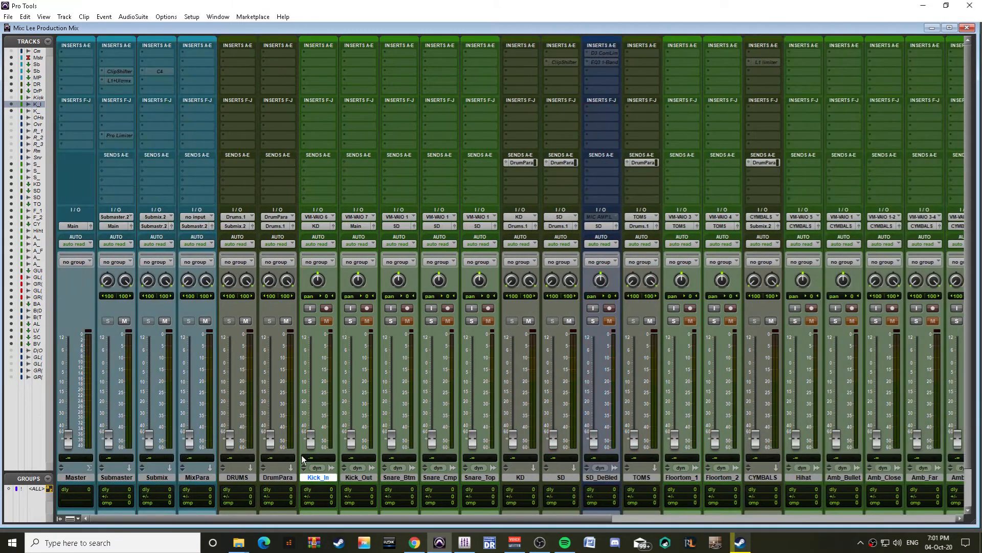
alt+click(271, 438)
alt+click(230, 438)
alt+click(190, 438)
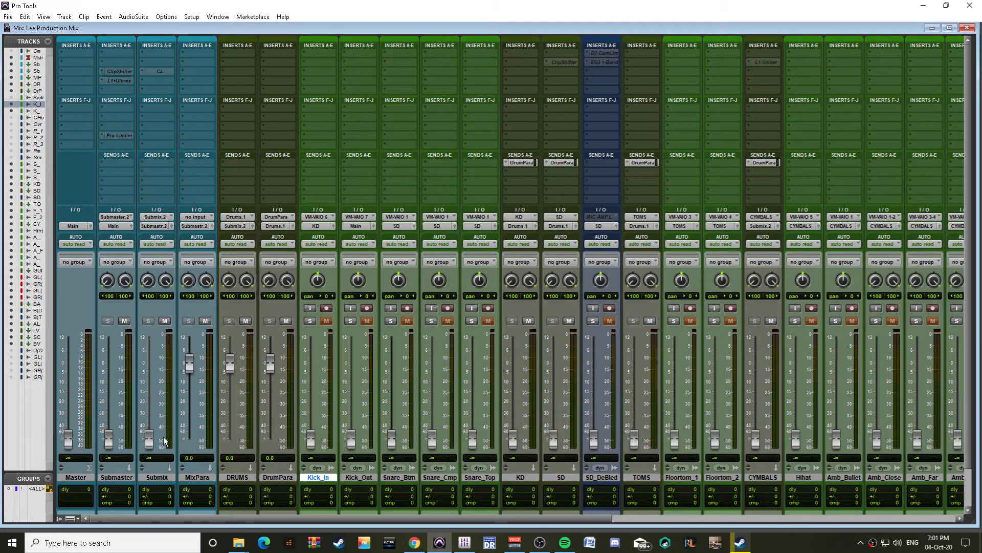
alt+click(149, 438)
alt+click(108, 438)
alt+click(68, 438)
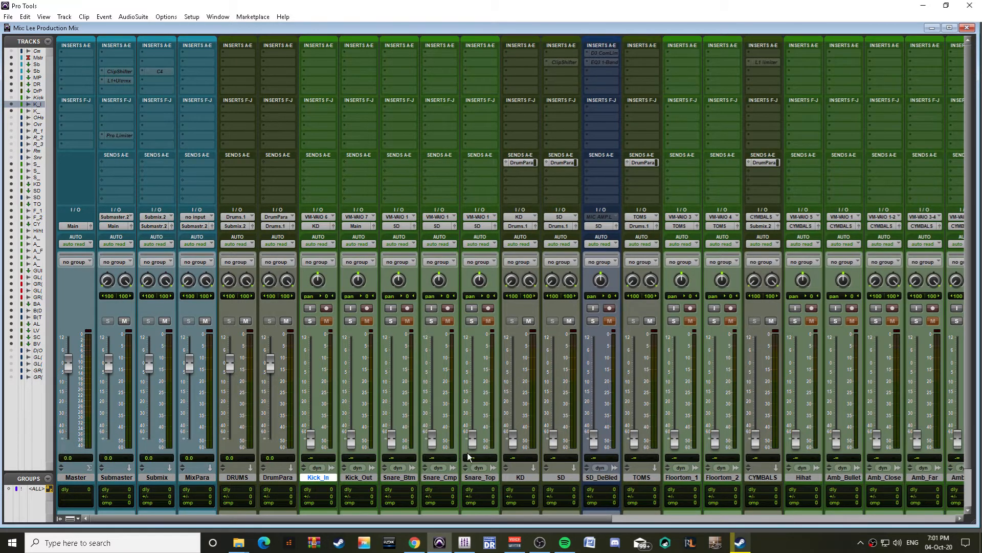
Step: Reset the KD and SD submix faders to 0.0 dB and select the SD_DeBleed track
alt+click(513, 438)
alt+click(553, 438)
right_click(598, 477)
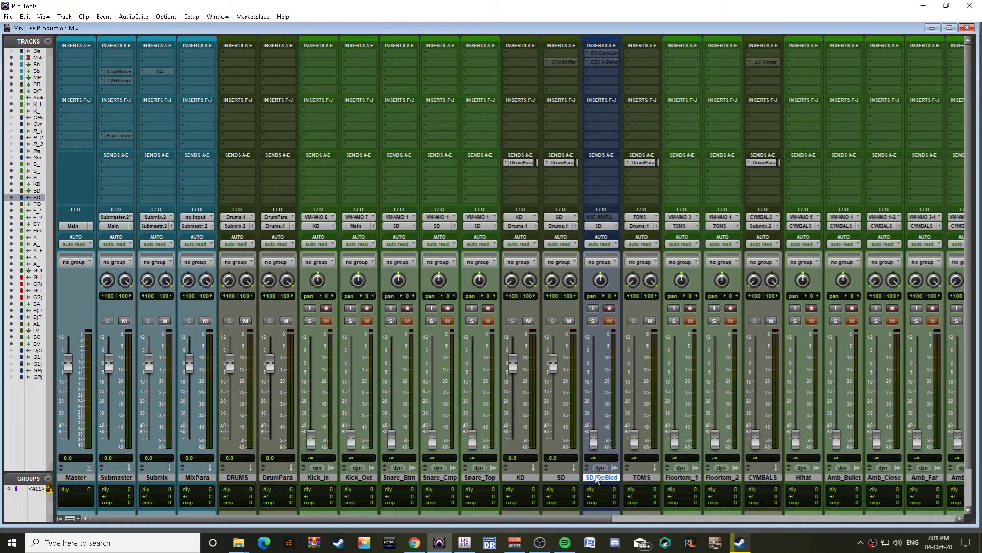
click(602, 495)
Step: Reset the ALLVOX, LVOX, SCREAMS and BVOX faders to 0.0 dB and take Bass (DI) out of solo
drag(530, 518, 753, 527)
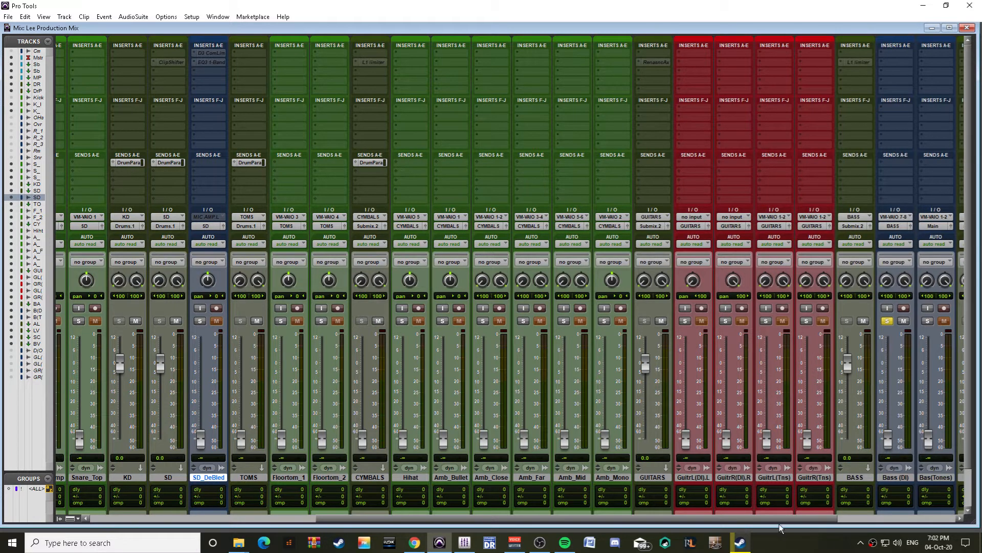
drag(814, 519, 898, 506)
alt+click(808, 440)
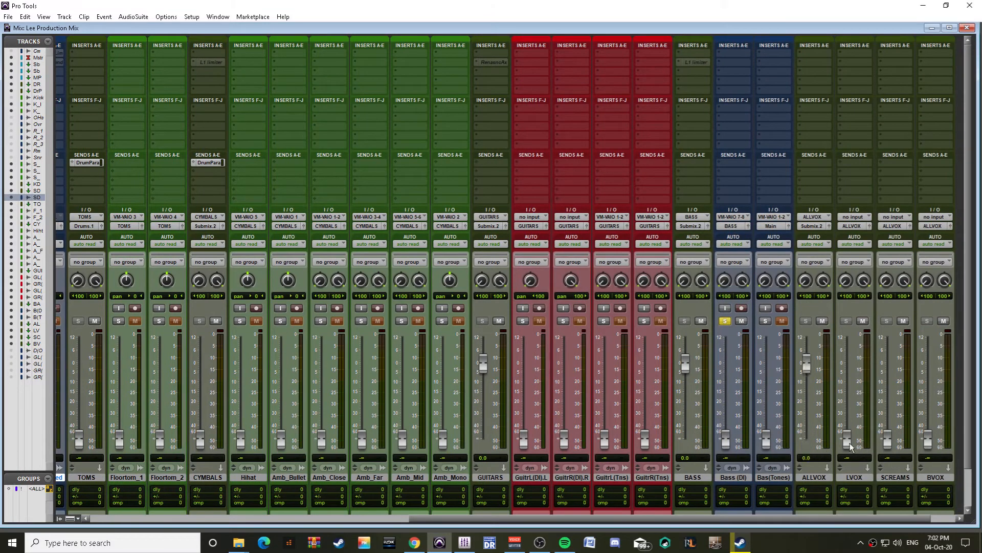
alt+click(850, 444)
alt+click(889, 442)
alt+click(931, 442)
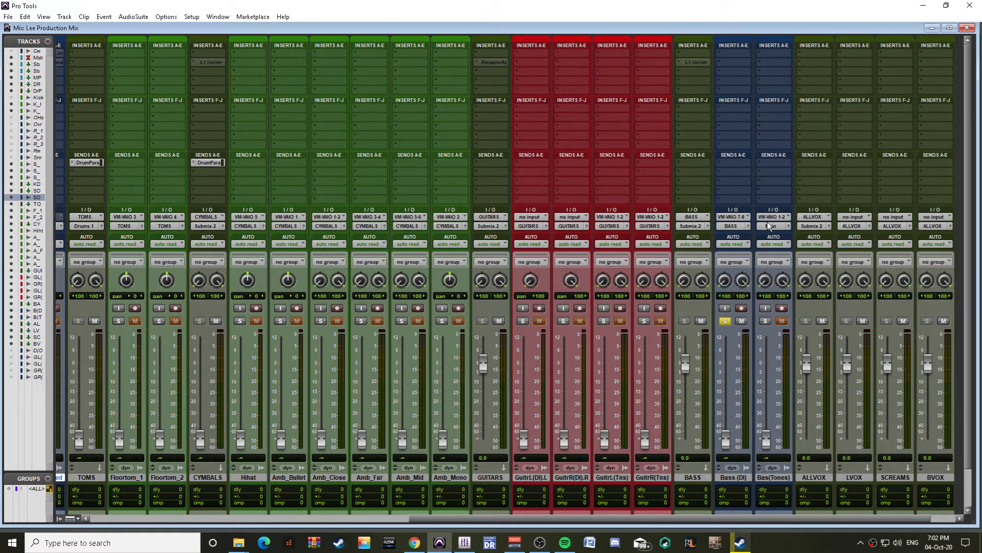
click(725, 321)
Step: Return to the Edit window and raise the Kick_In volume to 0.0 dB during playback
key(ctrl+equal)
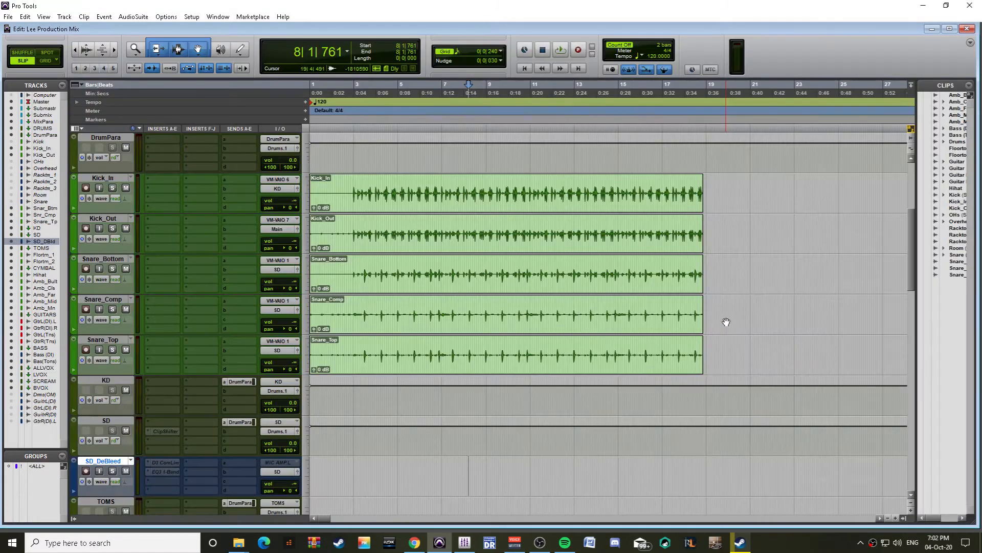
scroll(441, 330, up, 3)
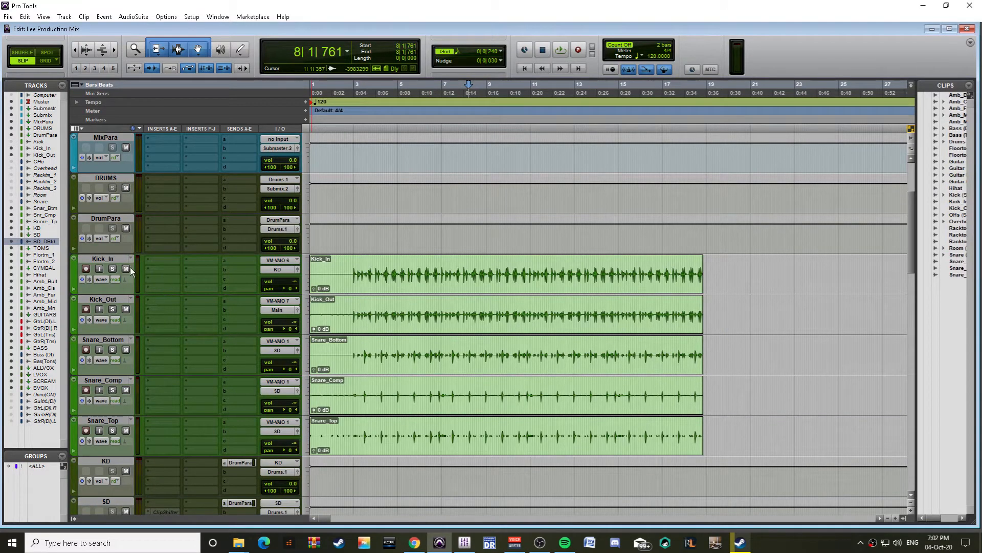
key(space)
drag(289, 280, 292, 248)
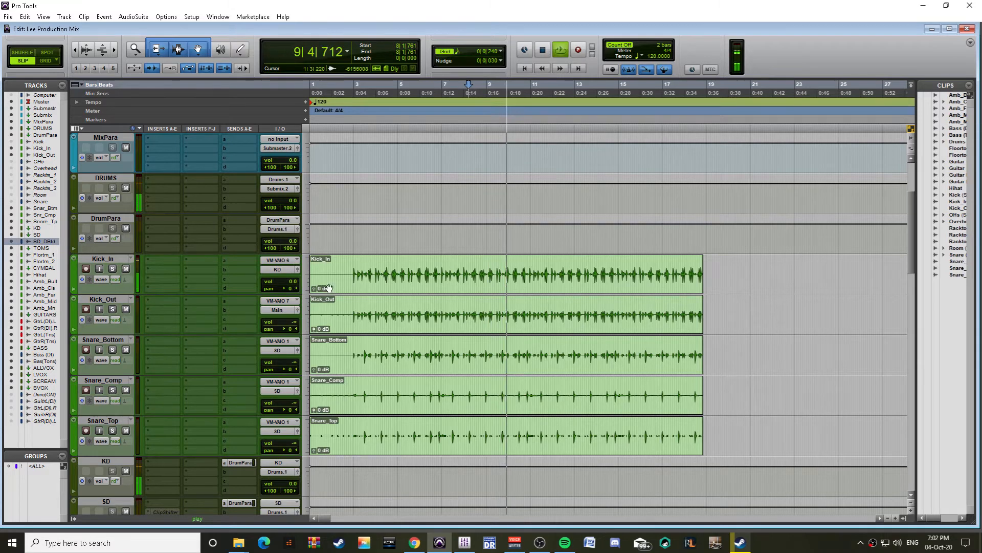
key(space)
Step: Insert FabFilter Pro-Q 2 on Kick_In and start playback from the first kick hit at bar 3
click(356, 274)
click(152, 260)
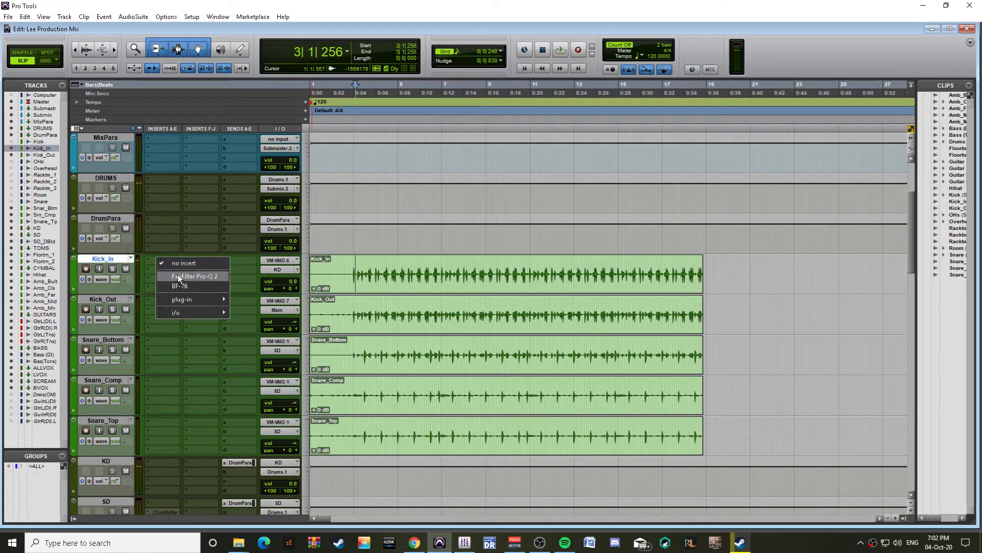
click(180, 276)
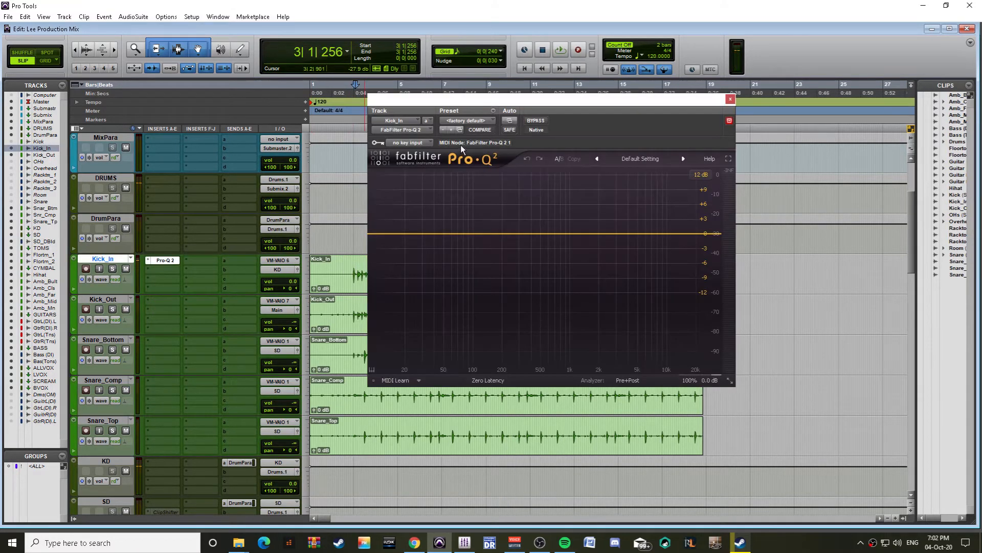
key(space)
Step: Add a low cut at about 60 Hz and a bell cut of about 15 dB near 374 Hz to the Kick_In EQ
drag(376, 235, 451, 237)
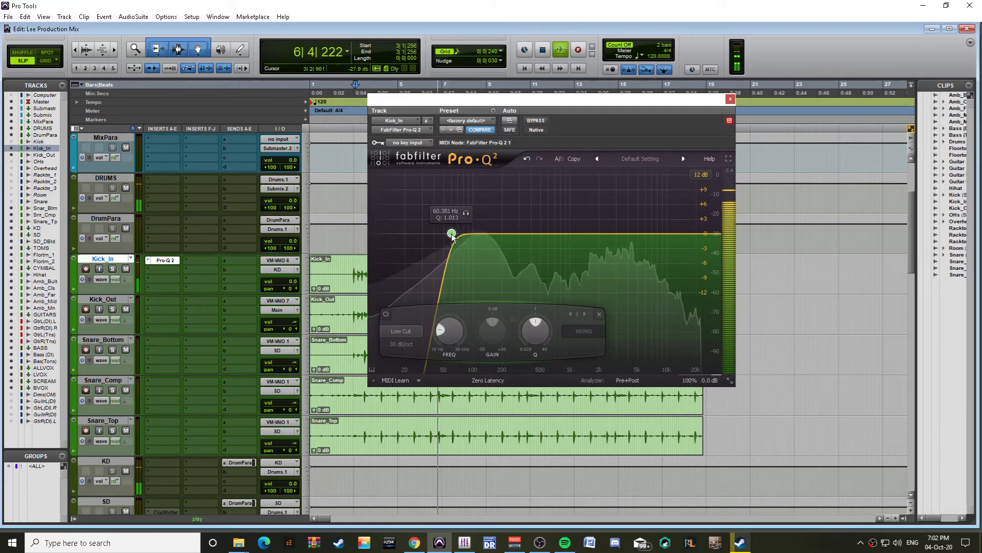
drag(532, 234, 525, 201)
scroll(528, 199, up, 5)
drag(529, 206, 530, 266)
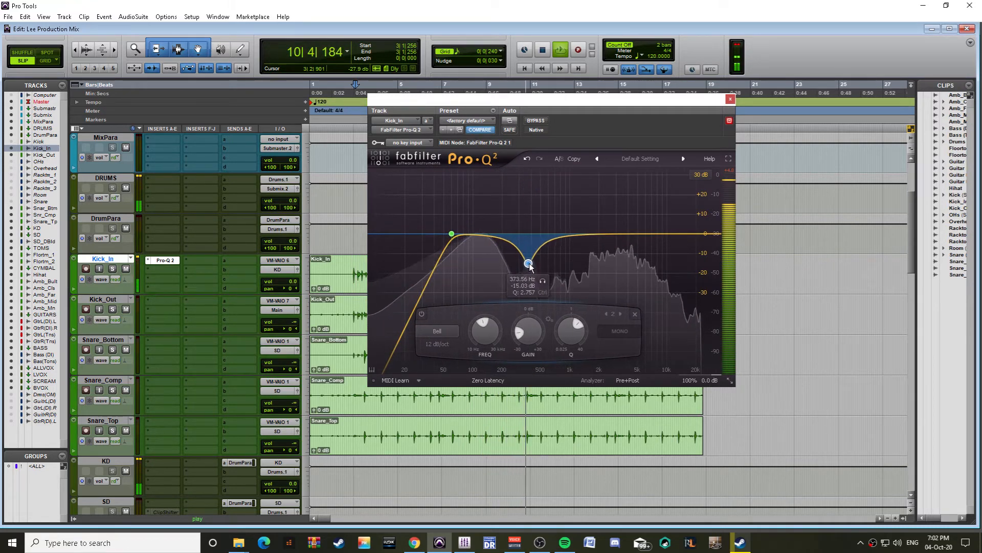
Step: Add a narrow bell cut of about 21 dB between 100 and 200 Hz and a cut of about 3.4 dB near 686 Hz
drag(487, 234, 492, 183)
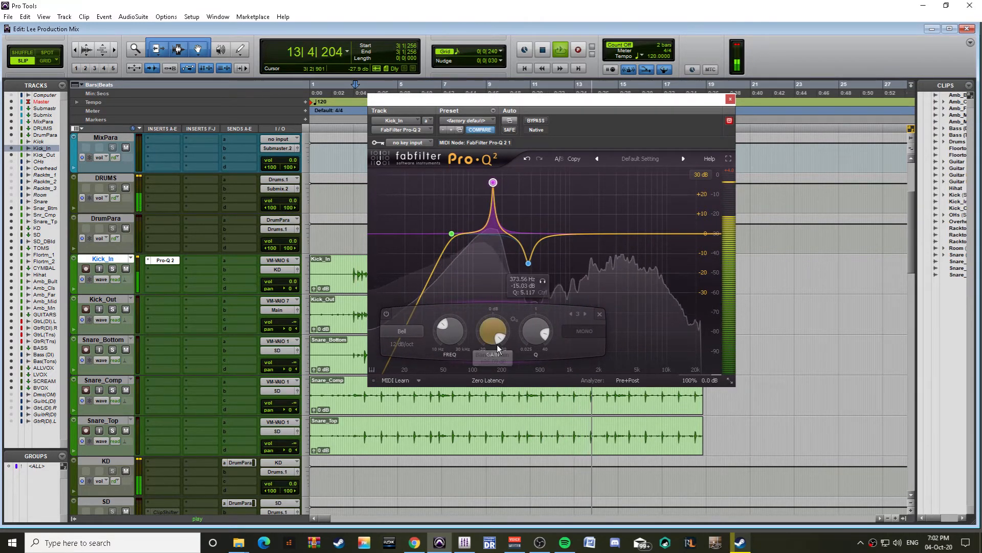
scroll(480, 346, down, 15)
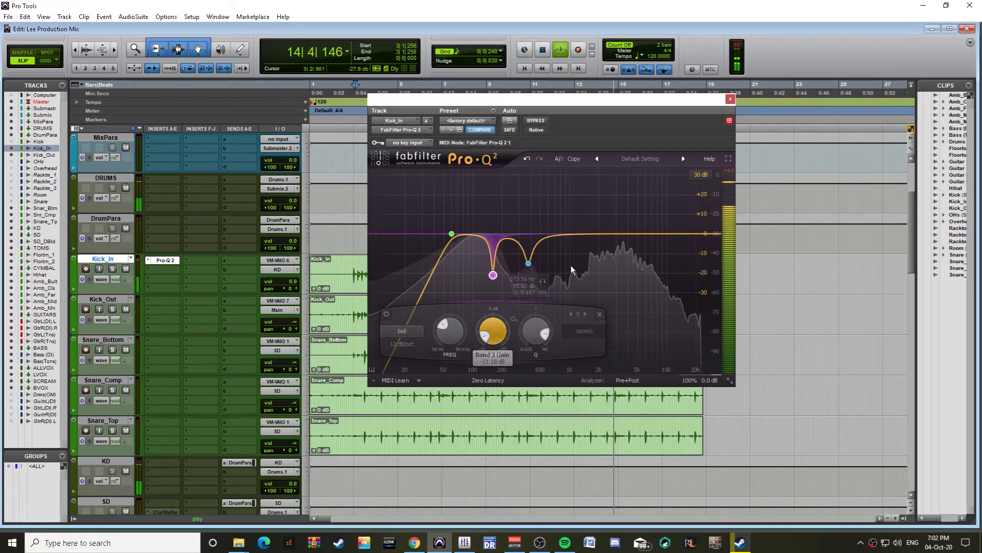
mouse_move(565, 234)
mouse_down()
mouse_move(564, 188)
mouse_move(553, 243)
mouse_up()
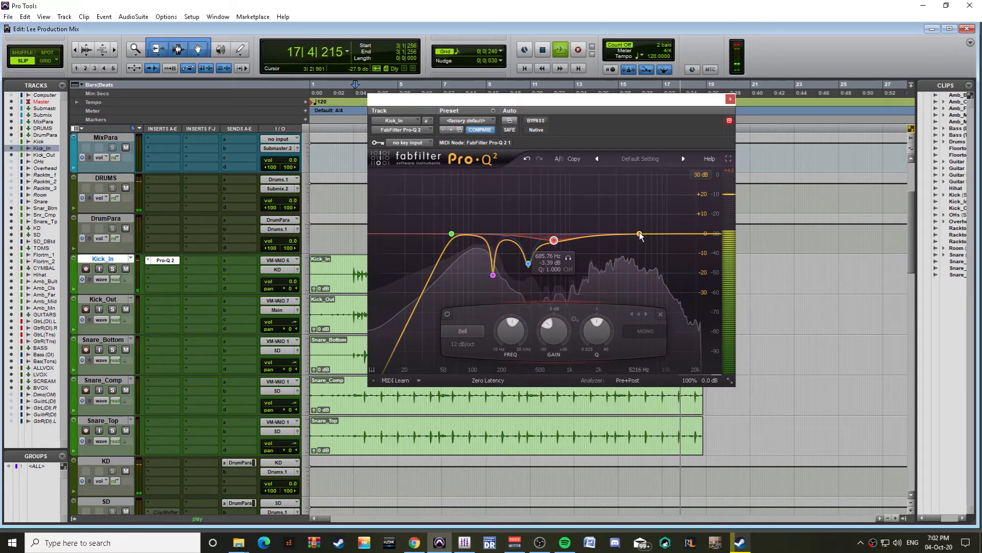
Step: Add a wide bell boost of about 7.3 dB near 9.6 kHz with a Q of 0.61, and bypass the EQ to compare
drag(640, 236, 666, 226)
scroll(643, 205, down, 5)
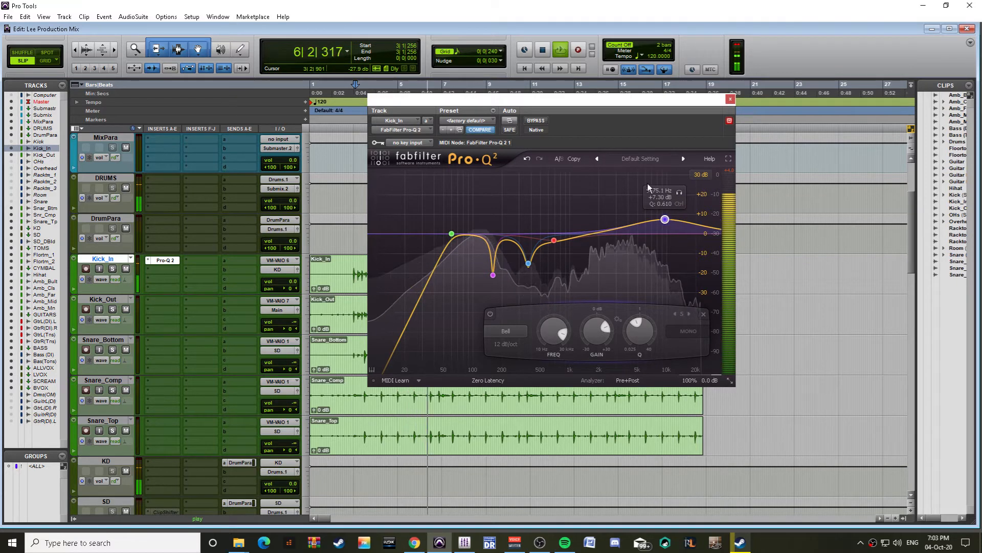
click(536, 120)
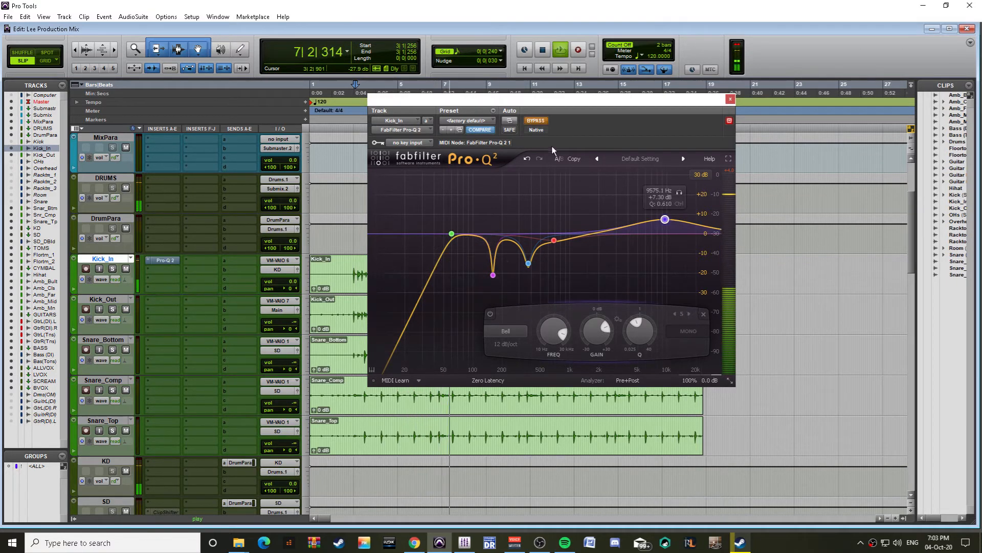
Step: Take the Kick_In EQ out of bypass to hear it active, and close its plug-in window
click(536, 121)
mouse_move(706, 371)
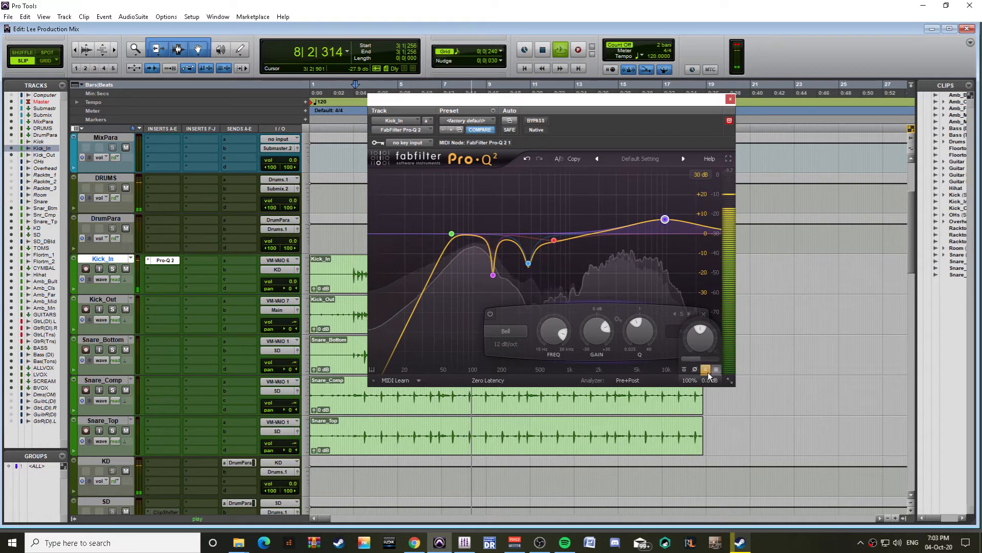
click(731, 99)
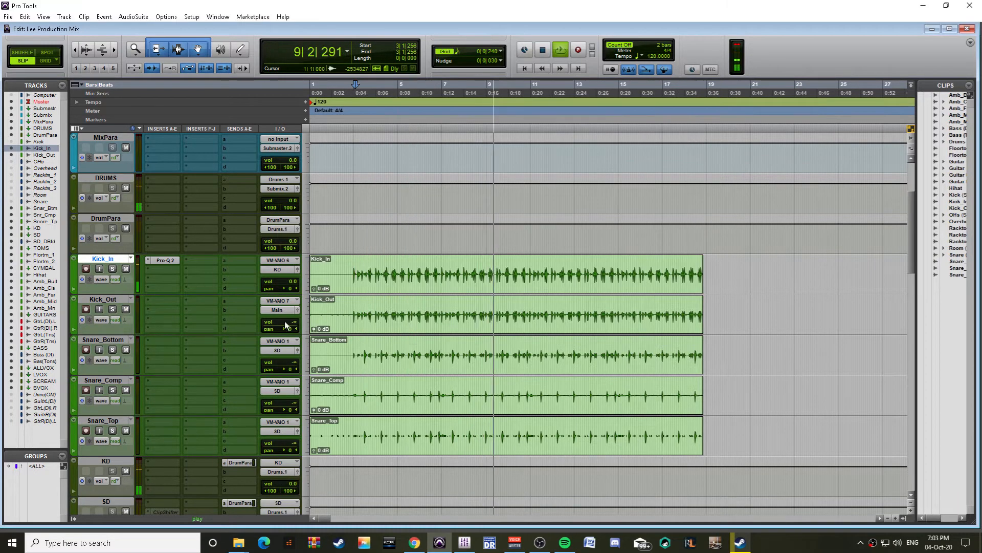
Step: Insert FabFilter Pro-Q 2 on Kick_Out, raise the track's volume to 0.0 dB and solo it
click(157, 305)
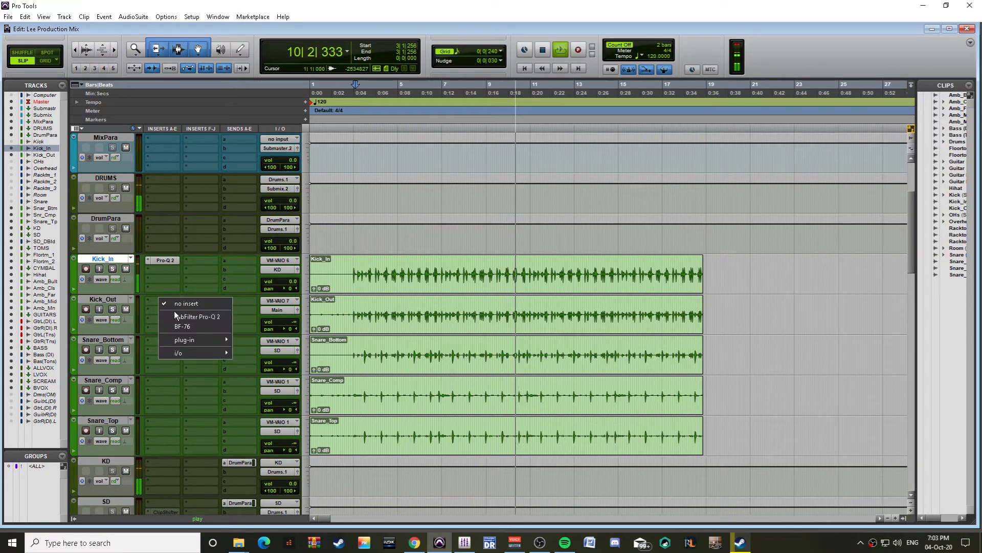
click(125, 310)
click(113, 309)
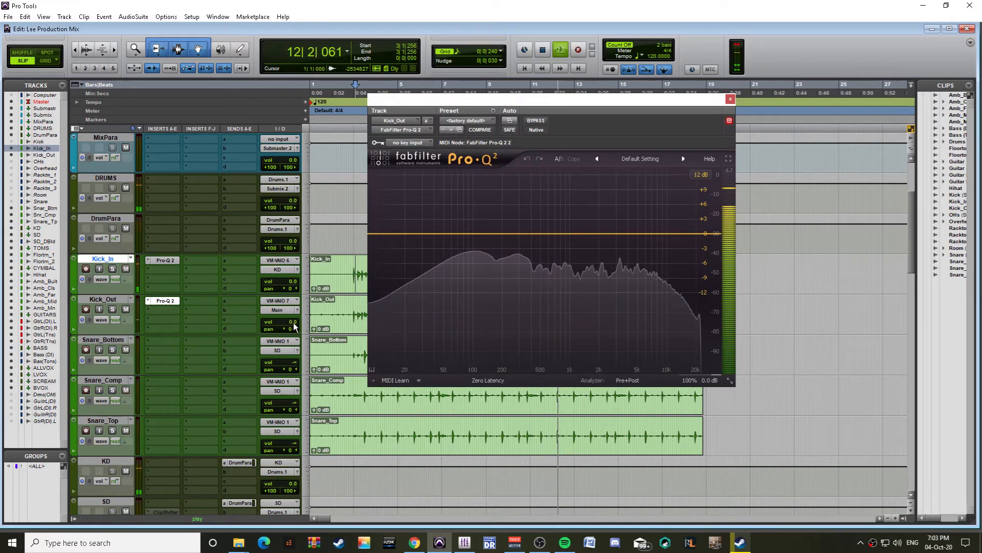
click(125, 310)
click(112, 309)
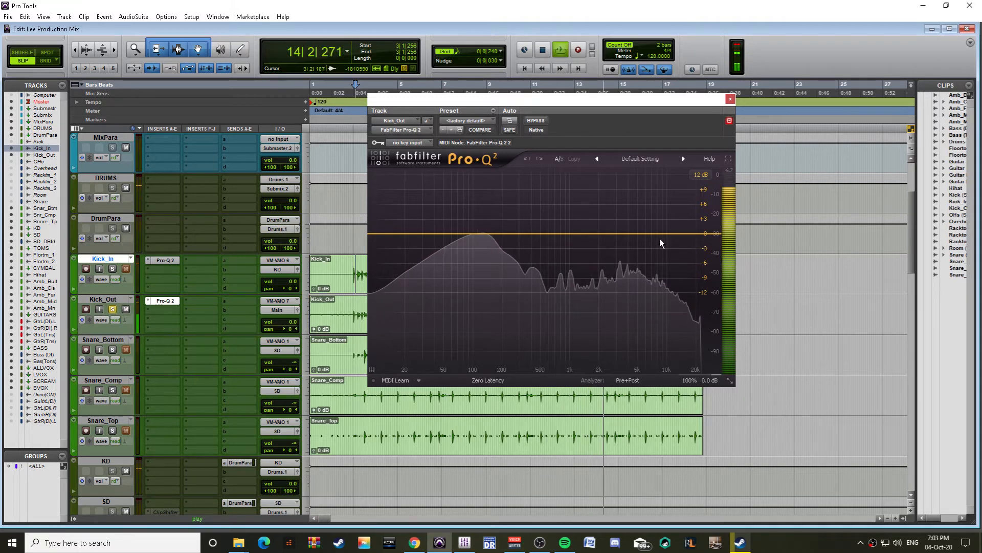
Step: Add a 30 dB/oct high cut just above 500 Hz to the Kick_Out EQ and set the track's volume to -6.1 dB
drag(660, 244, 544, 239)
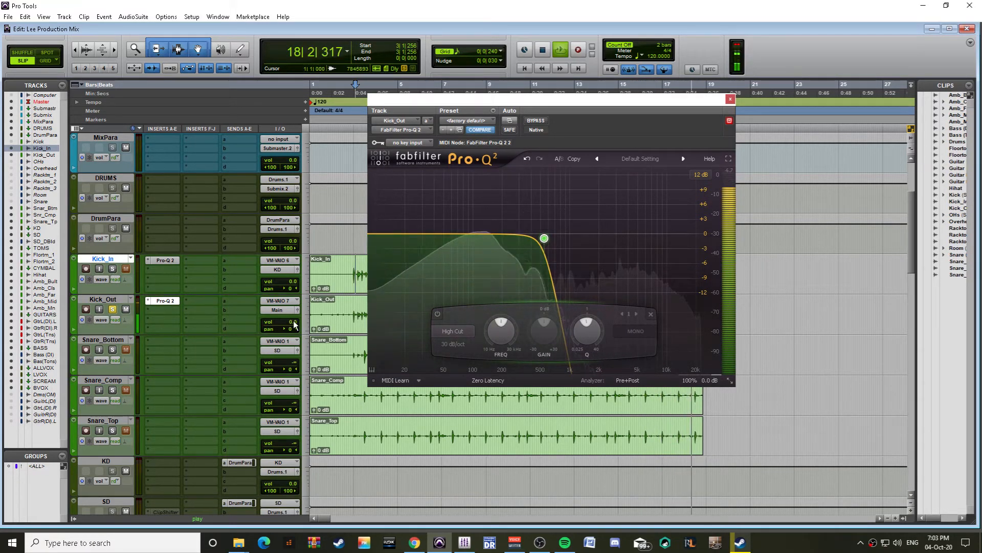
drag(293, 361, 317, 369)
Step: Using the Kick_In EQ as reference, add a 12 dB/oct low cut at about 61 Hz to Kick_Out's EQ and restart playback
double_click(378, 233)
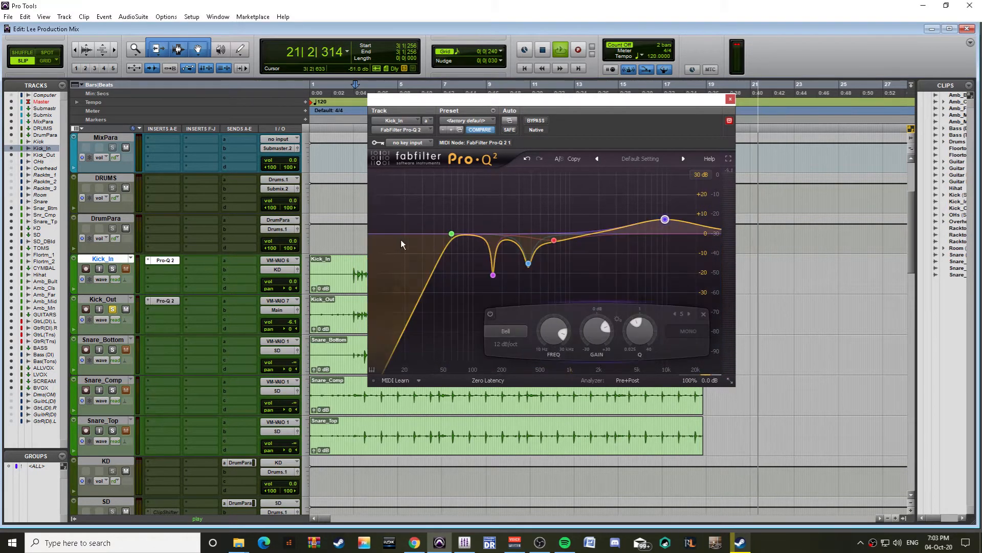
click(451, 234)
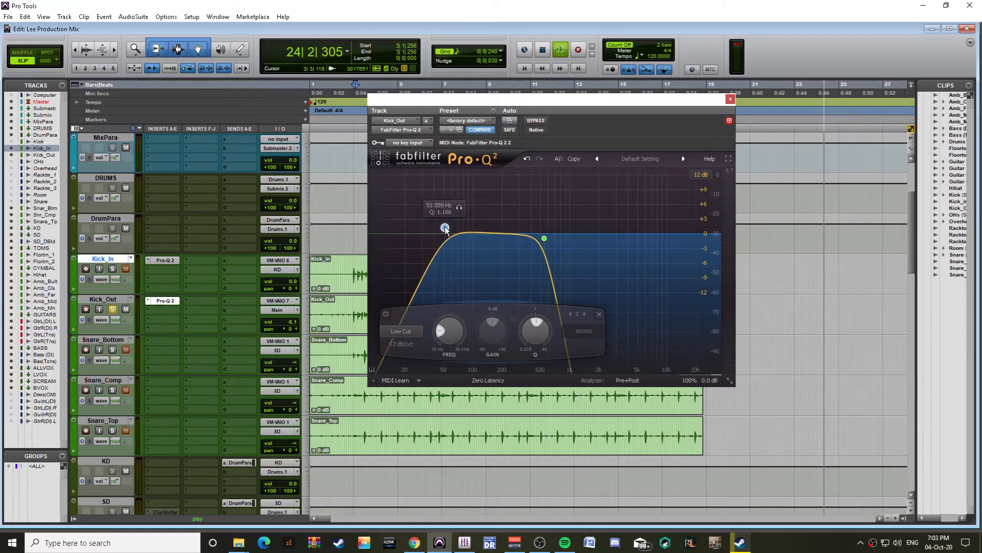
drag(430, 231, 452, 226)
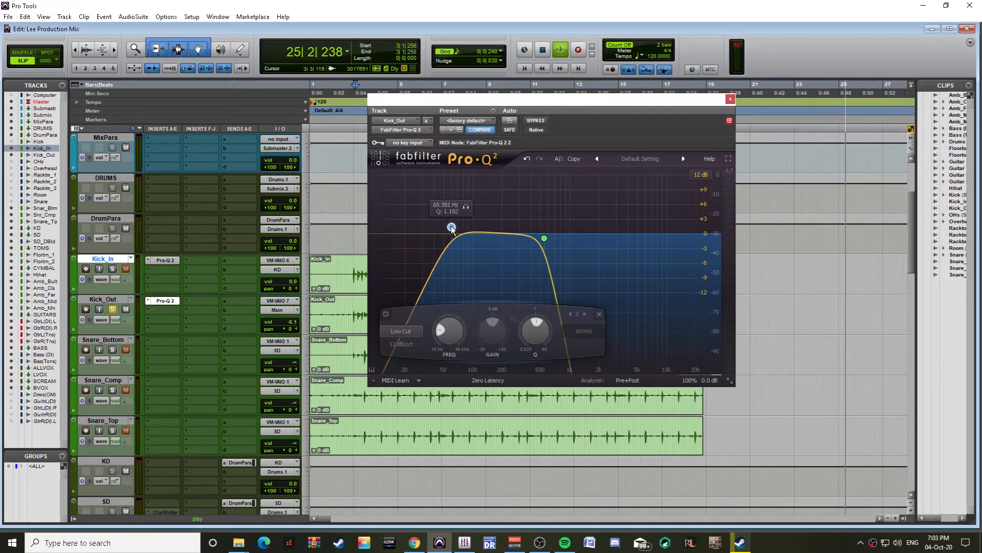
key(space)
key(space)
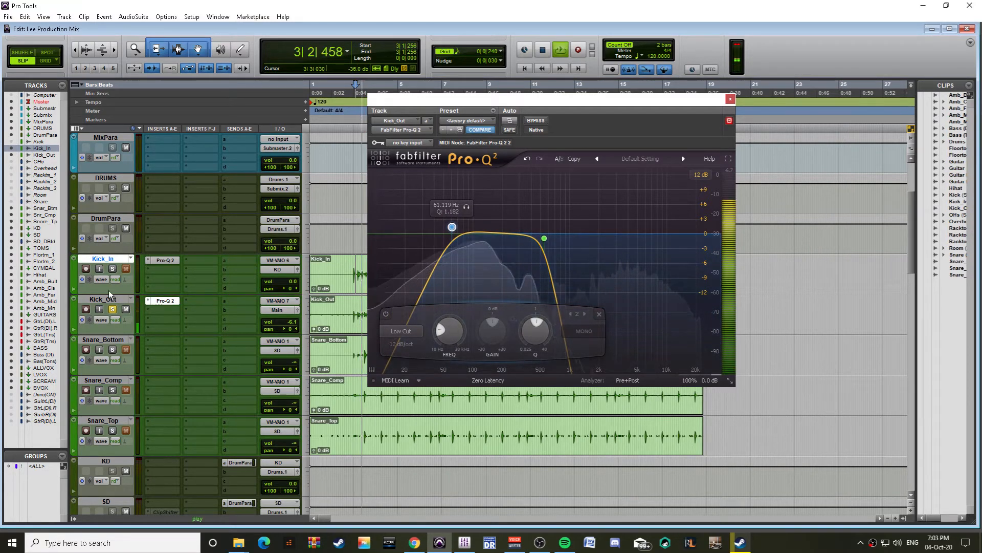
Step: Solo Kick_In alongside Kick_Out, set its volume to -3.0 dB and stop playback
click(113, 269)
click(271, 284)
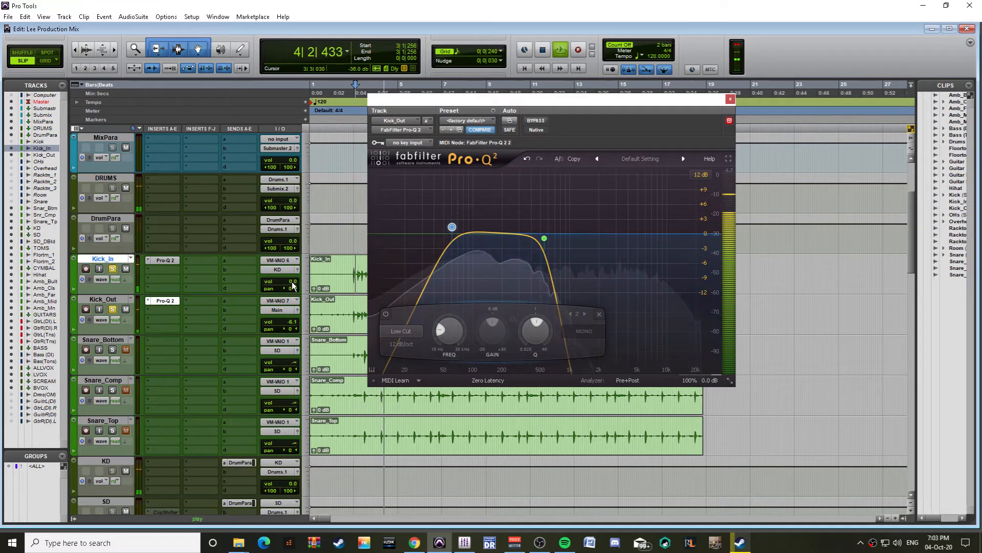
drag(294, 281, 297, 290)
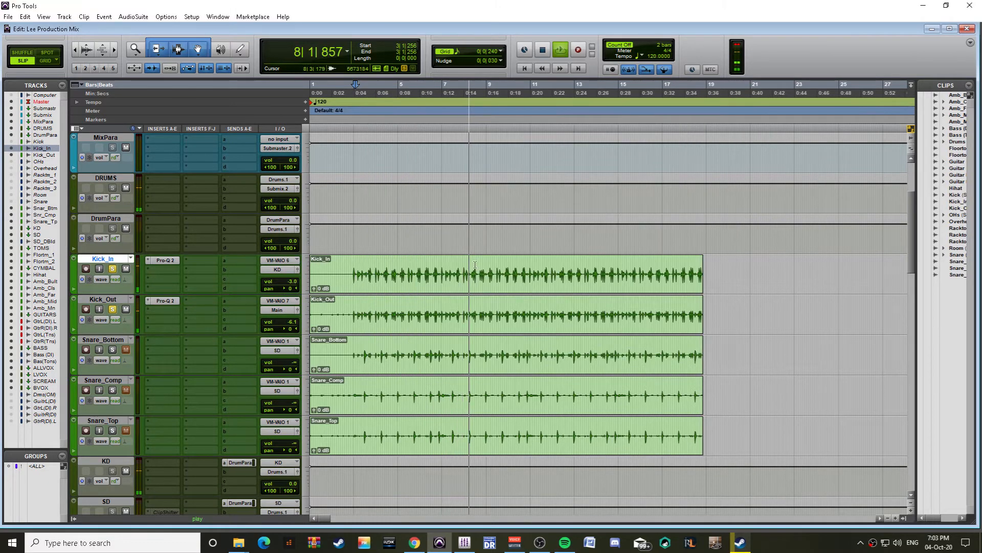
key(space)
Step: Compare the Kick_In and Kick_Out waveforms up close around bars 6 to 9
key(ctrl+bracketright)
key(ctrl+bracketright)
key(ctrl+bracketright)
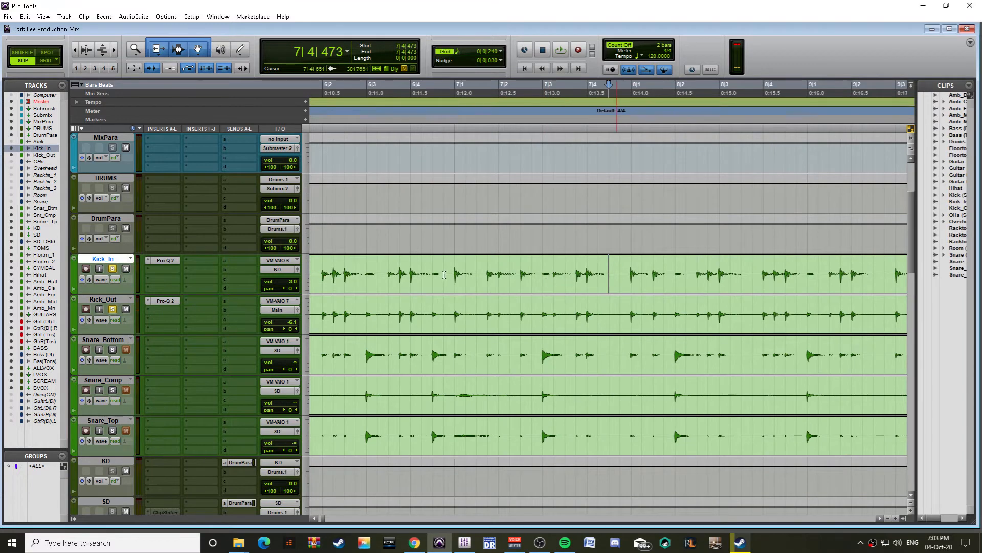
key(ctrl+bracketleft)
key(ctrl+bracketleft)
key(ctrl+bracketleft)
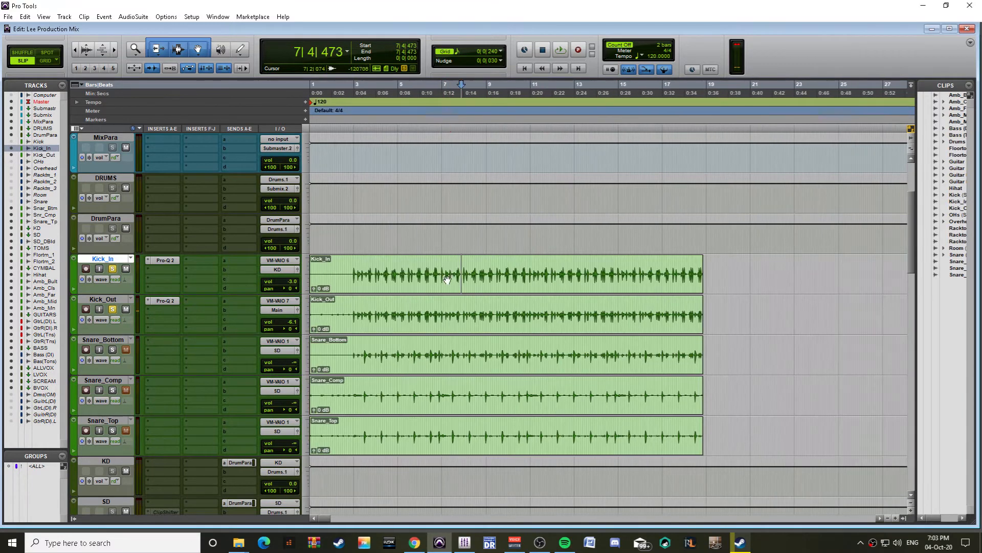
drag(446, 266, 567, 266)
click(406, 271)
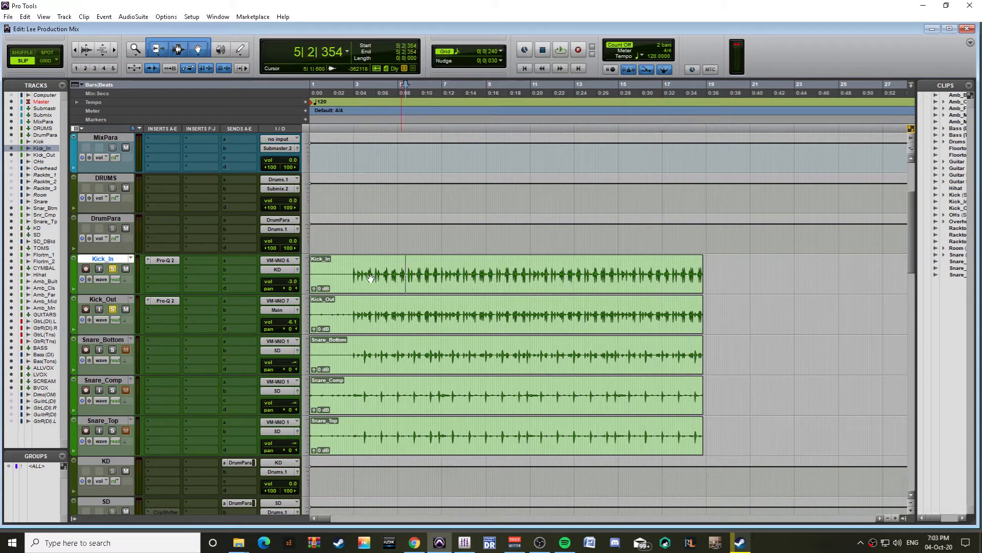
Step: Clear the solos on both kick tracks and move the Snare_Top track above Snare_Bottom
alt+click(112, 309)
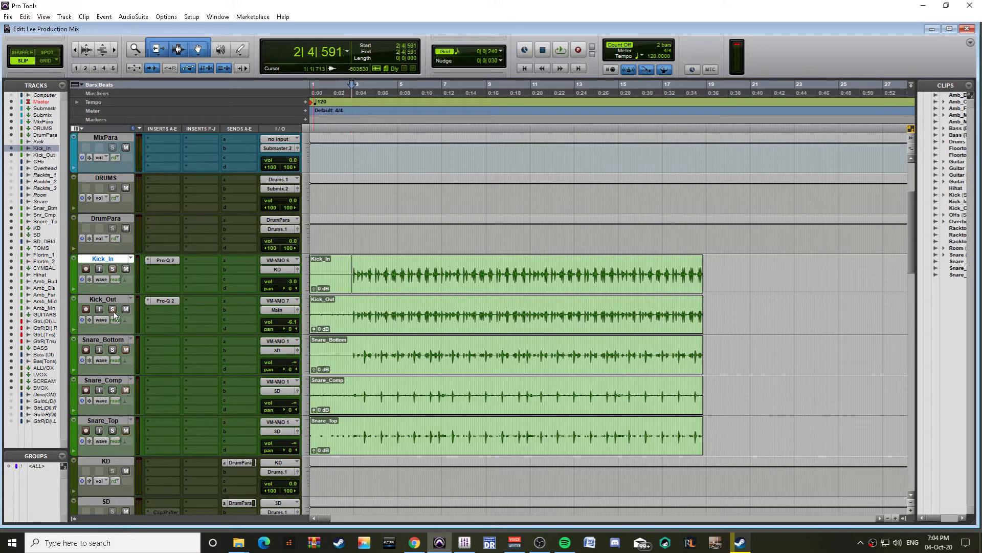
scroll(288, 322, down, 3)
scroll(287, 311, up, 1)
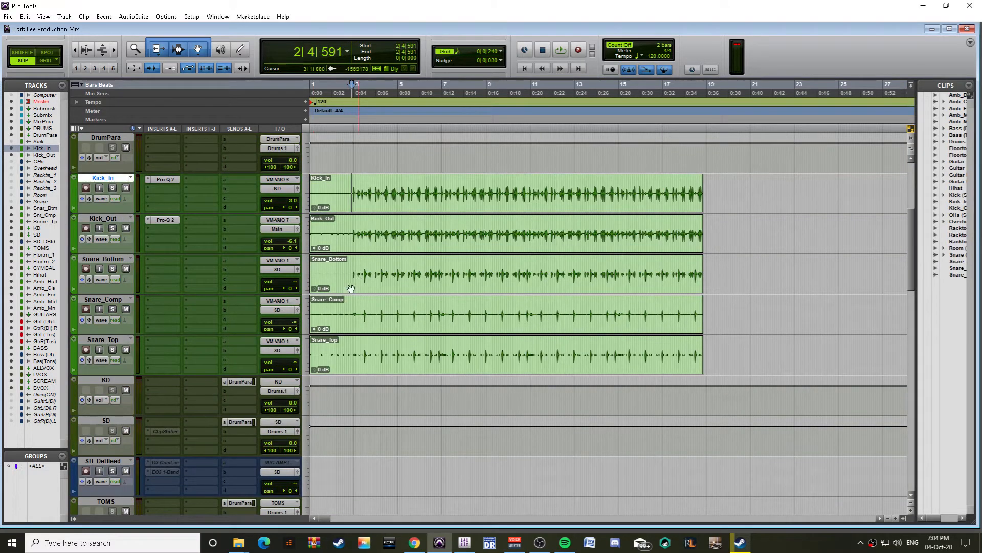
click(107, 339)
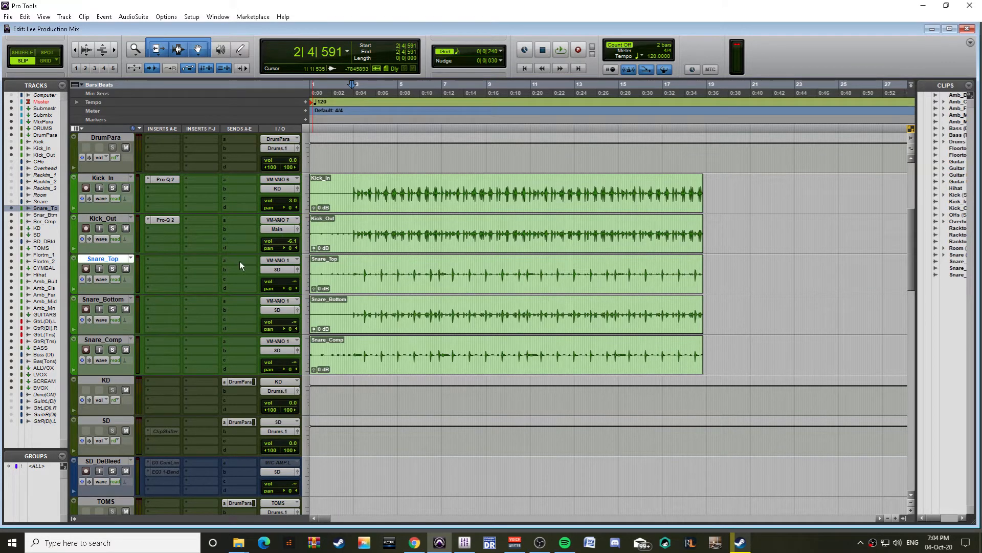
Step: During playback, set the Snare_Top volume to -2.0 dB and the Snare_Bottom volume to -10.6 dB
key(space)
drag(292, 281, 306, 253)
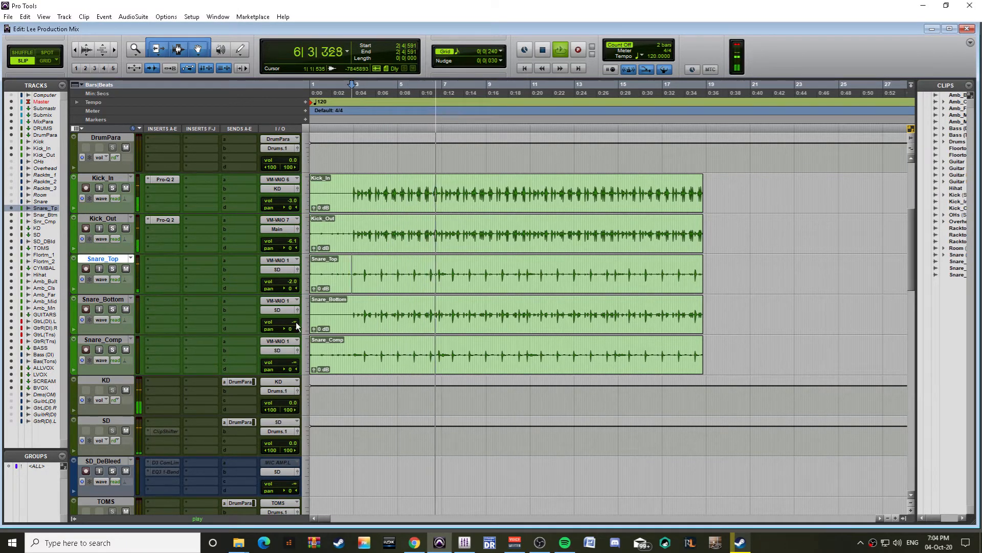
drag(296, 322, 301, 300)
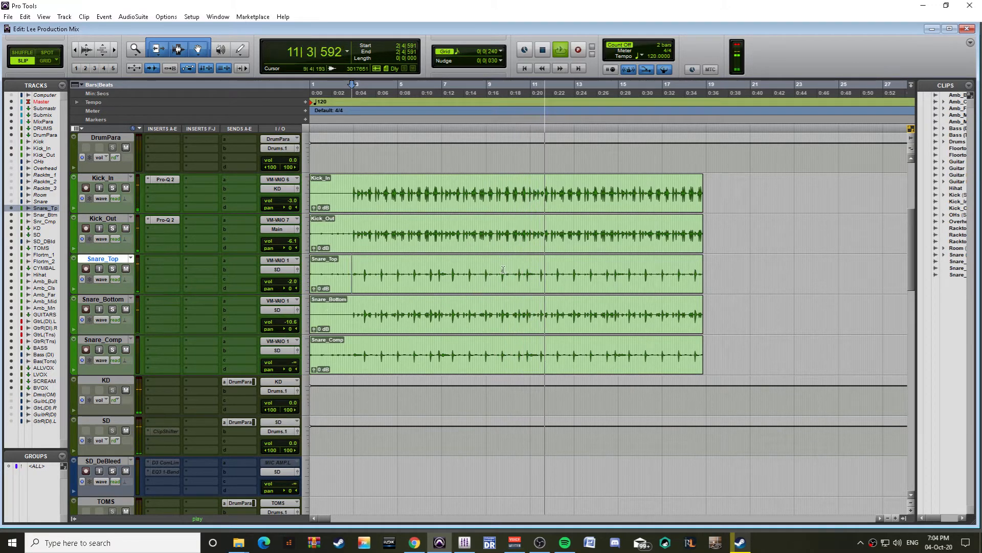
Step: Examine how the Snare_Top, Snare_Bottom and Snare_Comp waveforms line up at the snare hit on bar 9 beat 4
drag(506, 271, 507, 271)
key(ctrl+bracketright)
key(ctrl+bracketright)
key(ctrl+bracketright)
key(ctrl+bracketright)
key(ctrl+bracketright)
key(ctrl+bracketright)
key(ctrl+bracketright)
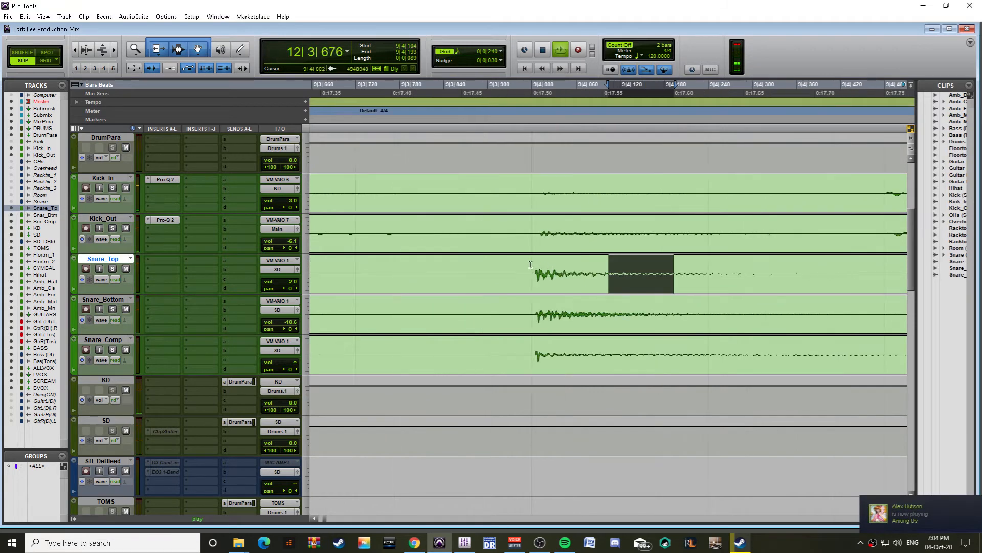
click(556, 278)
key(ctrl+bracketright)
key(ctrl+bracketright)
key(ctrl+bracketright)
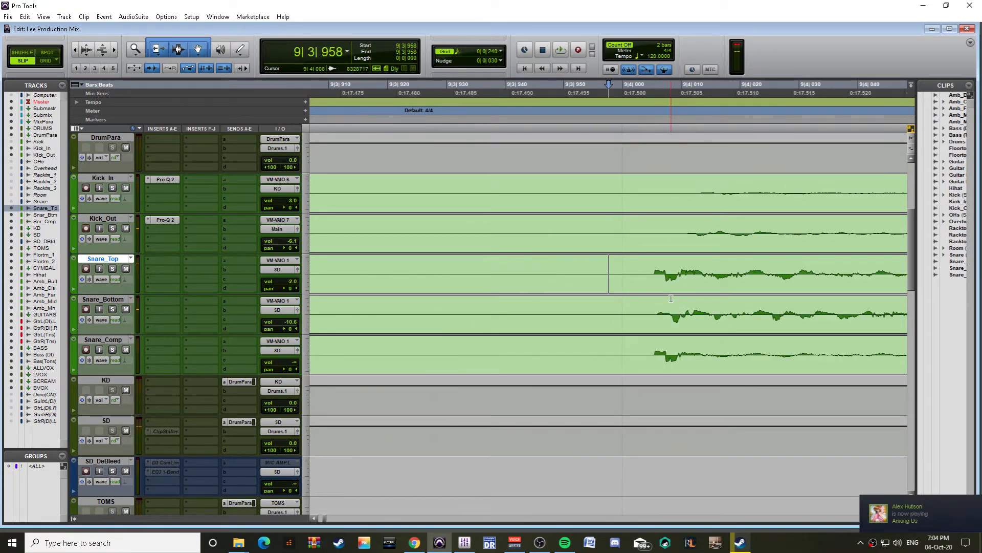
key(ctrl+bracketleft)
key(ctrl+bracketleft)
key(ctrl+bracketleft)
key(ctrl+bracketleft)
key(ctrl+bracketleft)
key(ctrl+bracketleft)
key(ctrl+bracketleft)
key(ctrl+bracketleft)
key(ctrl+bracketleft)
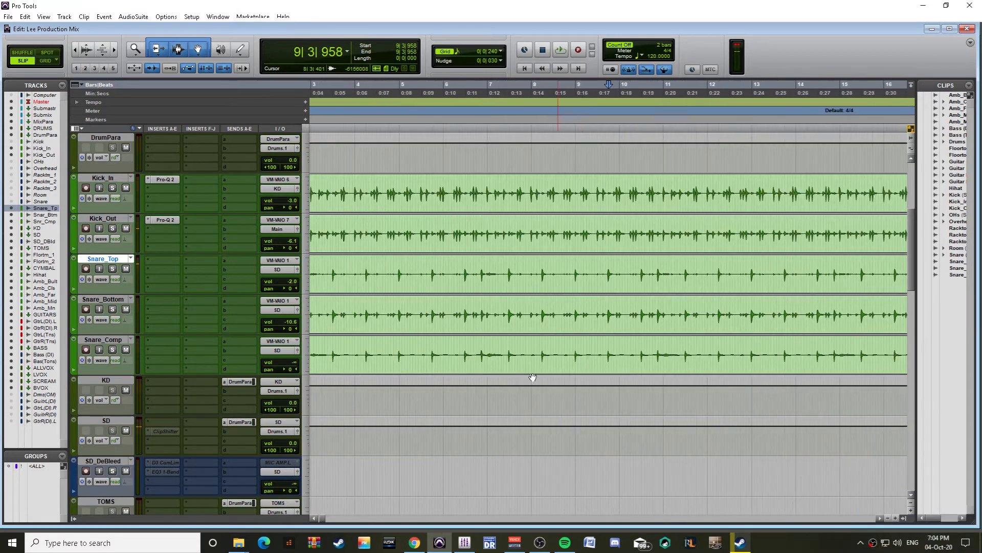
key(ctrl+bracketleft)
key(ctrl+bracketleft)
Step: Restart playback from the snare hit in bar 9 and raise the Snare_Comp volume to -9.2 dB
key(space)
key(ctrl+bracketright)
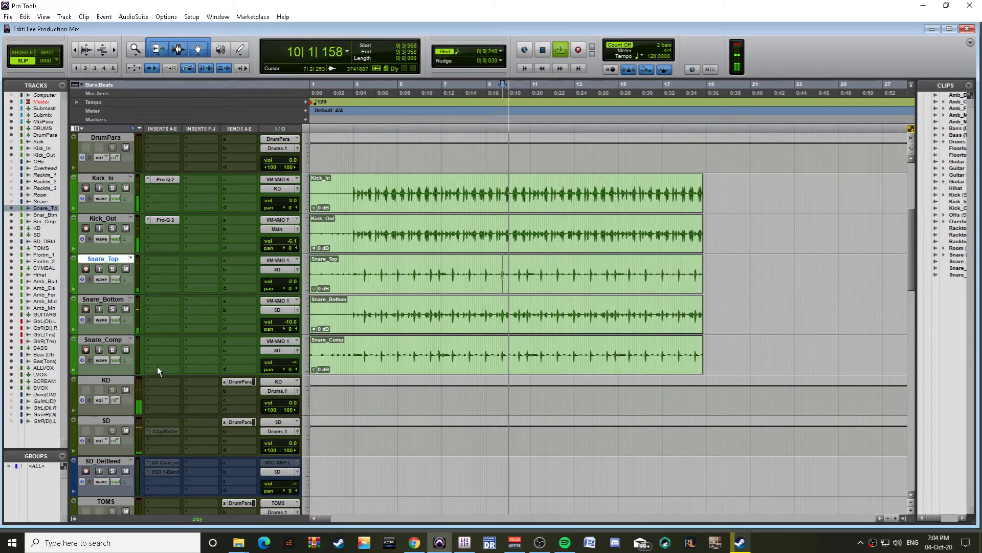
key(space)
key(space)
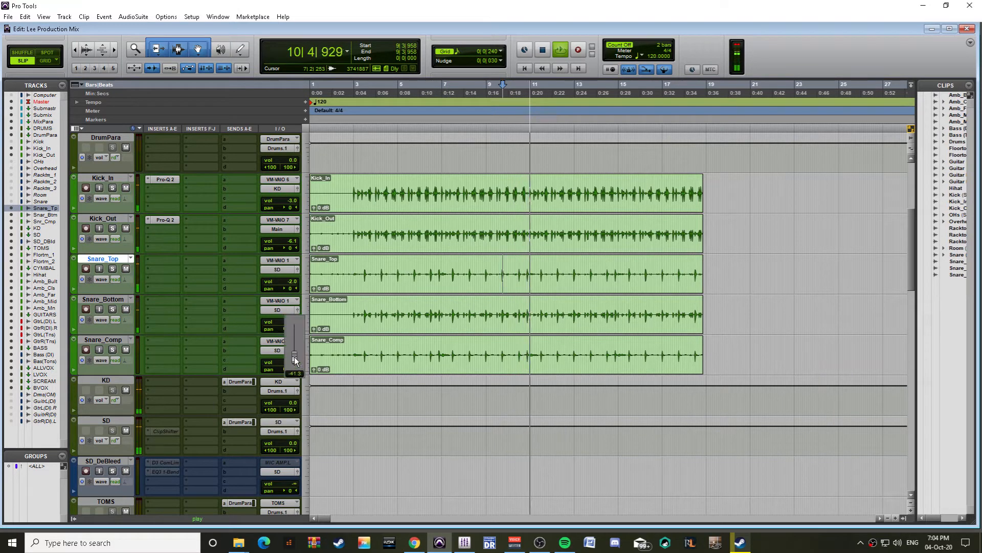
drag(294, 358, 304, 339)
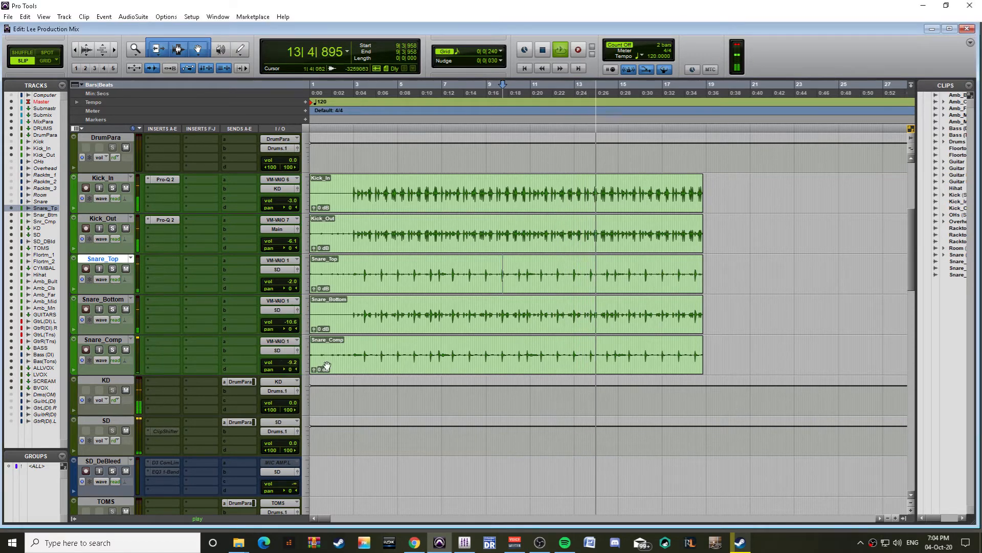
Step: Stop playback, mute the unneeded Floortom_1 and Floortom_2 tracks, and hide and deactivate both
scroll(327, 366, down, 7)
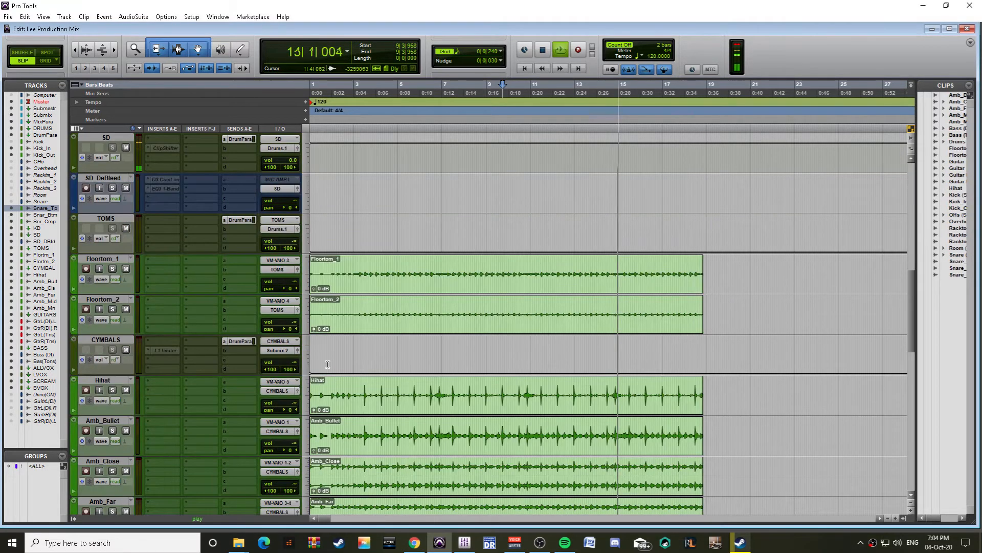
scroll(392, 273, down, 2)
click(113, 221)
key(space)
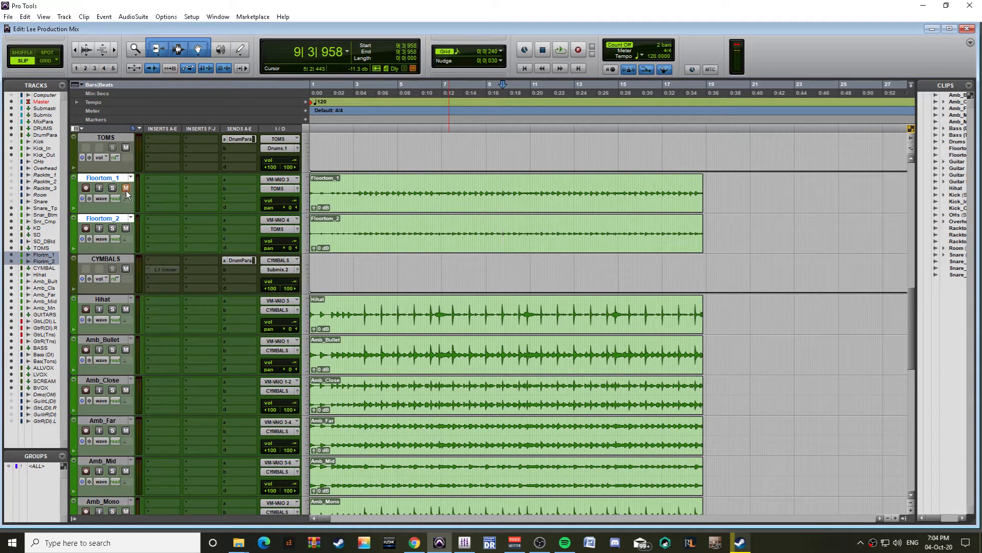
click(399, 249)
shift+click(410, 211)
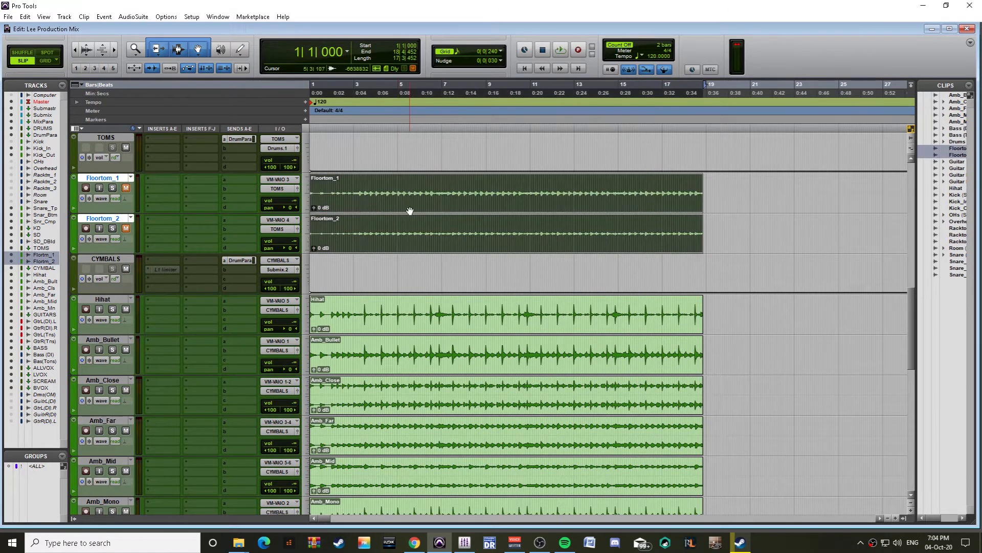
right_click(98, 178)
key(Escape)
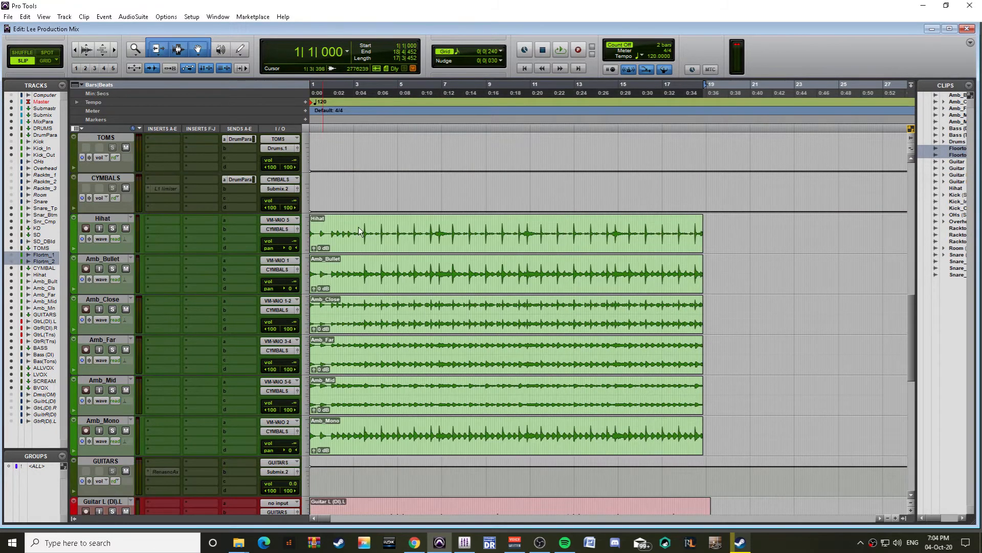
Step: Play the session from bar 3, mute the Hihat clip and stop playback
click(375, 226)
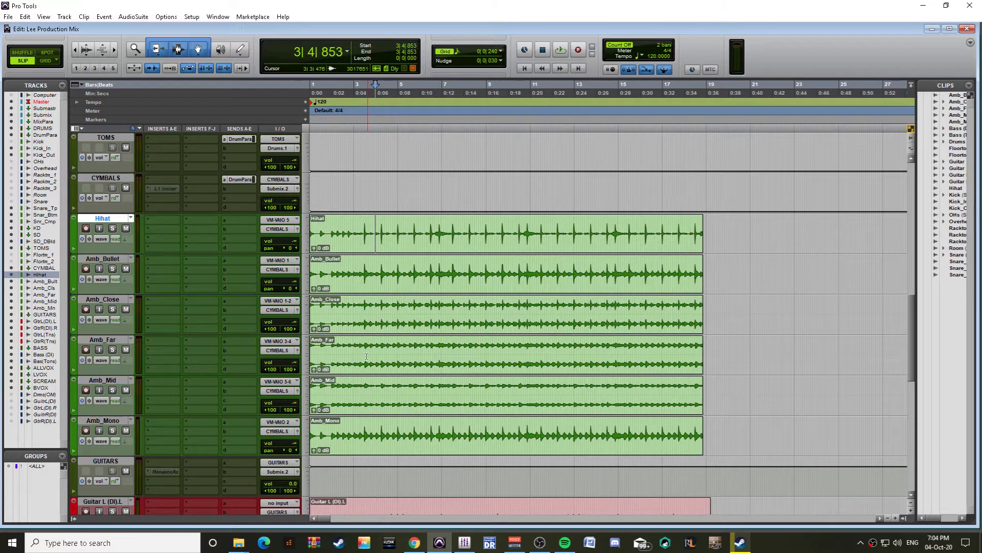
scroll(364, 229, up, 1)
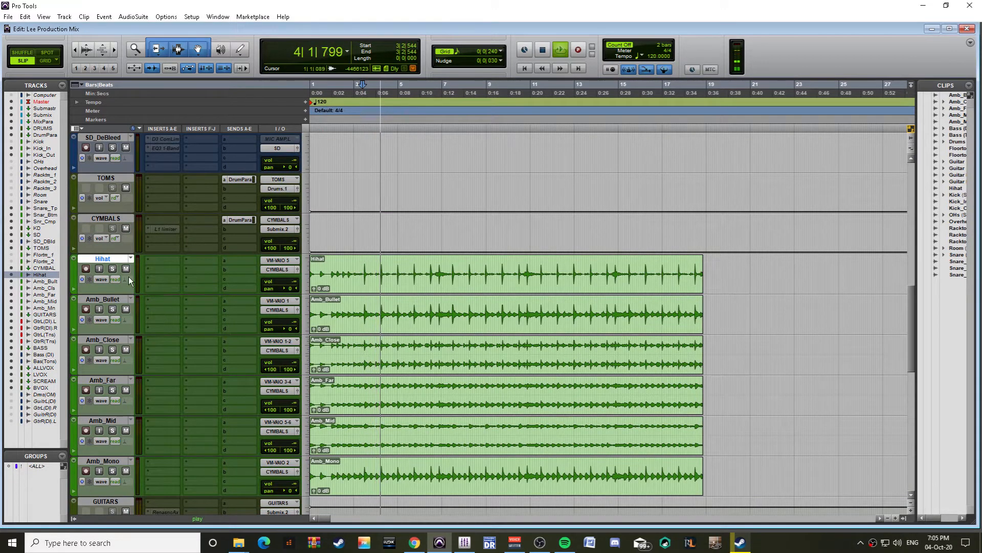
click(360, 285)
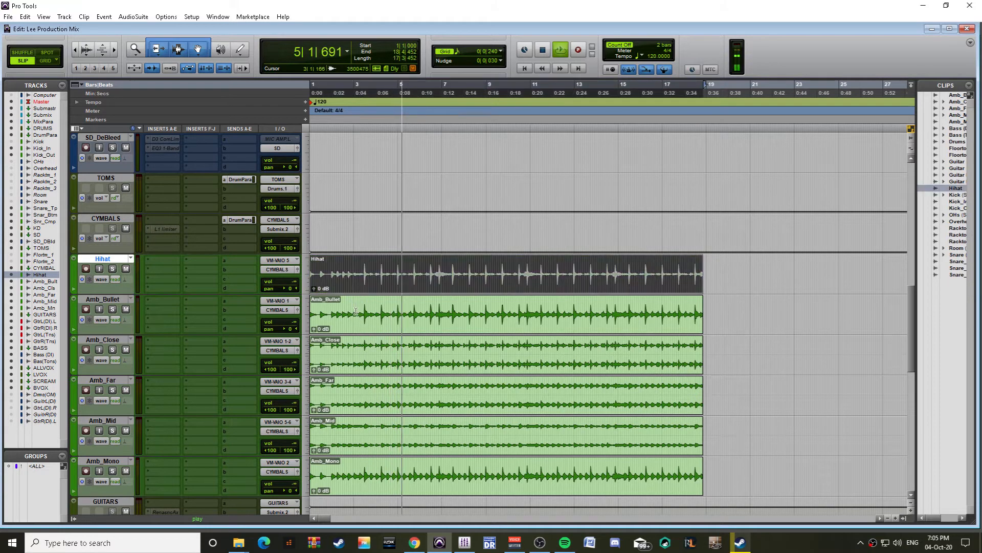
scroll(195, 303, down, 1)
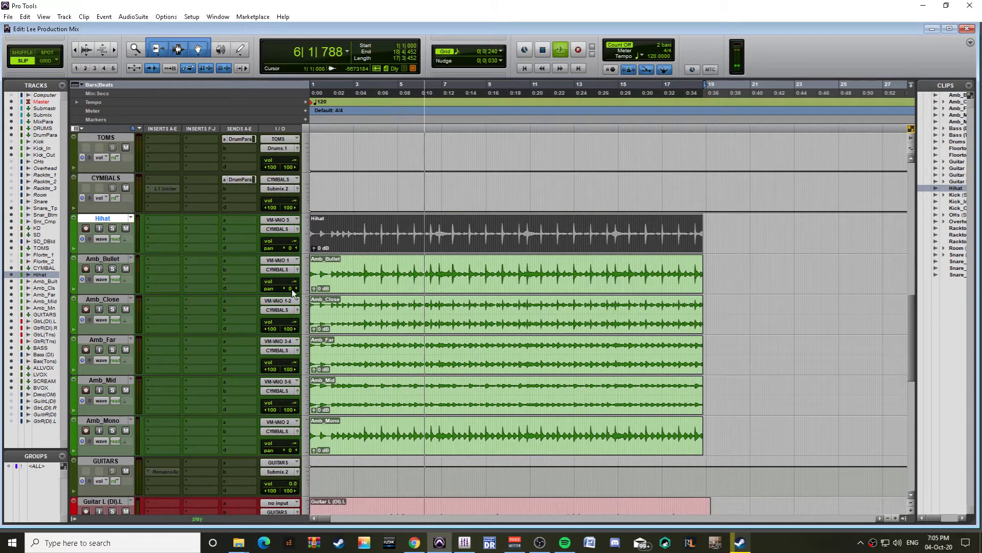
scroll(281, 422, down, 6)
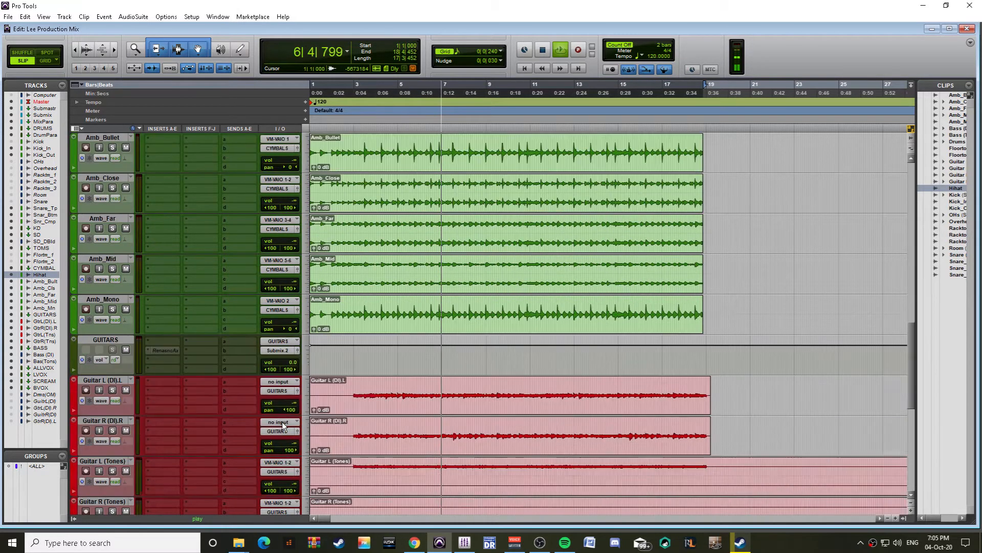
key(space)
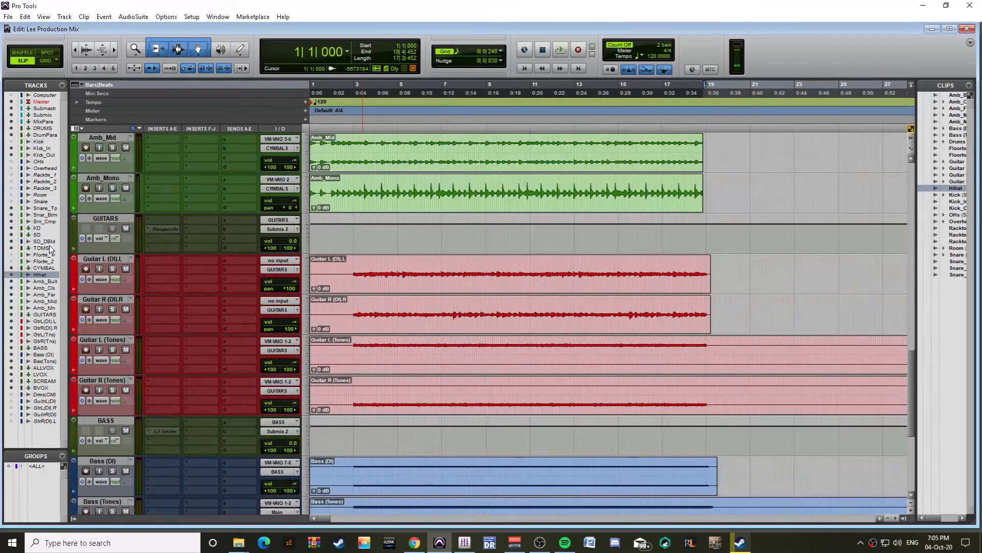
Step: Show the hidden OHs and Overhead tracks and make the Overhead track active
scroll(391, 321, up, 9)
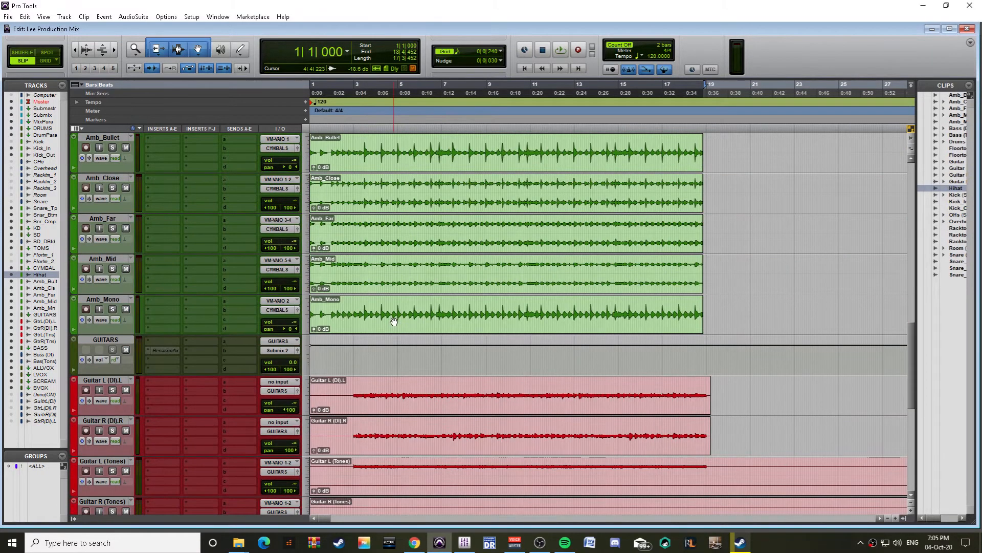
scroll(392, 320, up, 8)
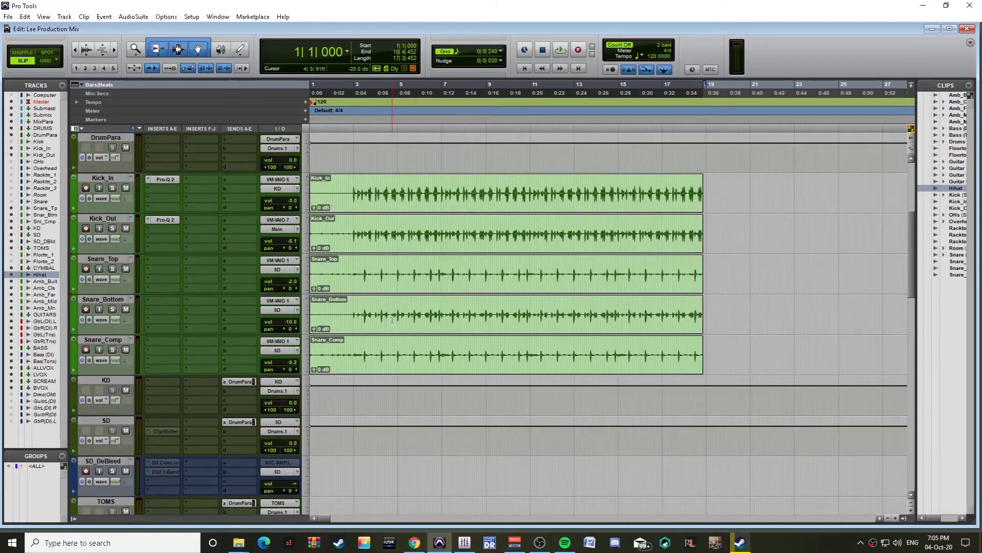
scroll(392, 320, down, 20)
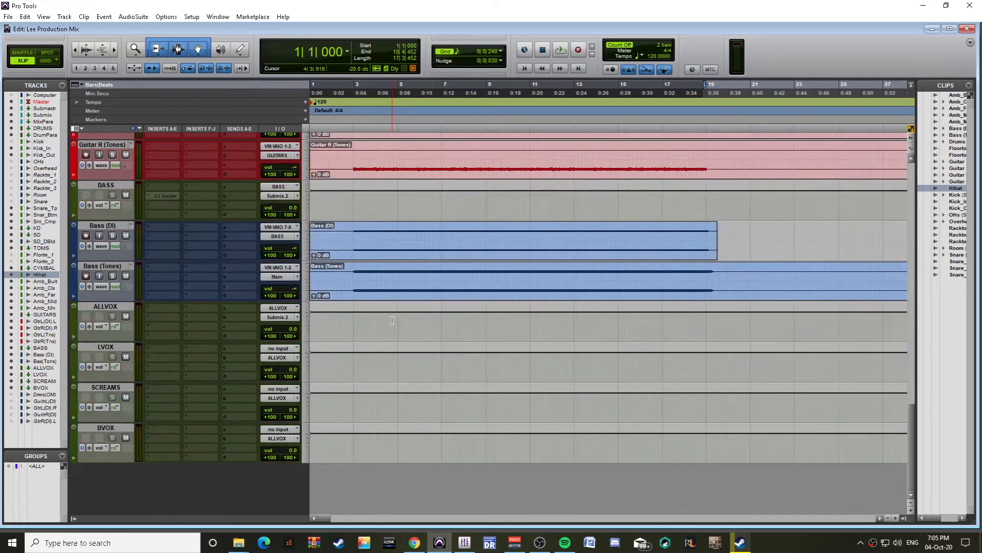
scroll(392, 320, up, 3)
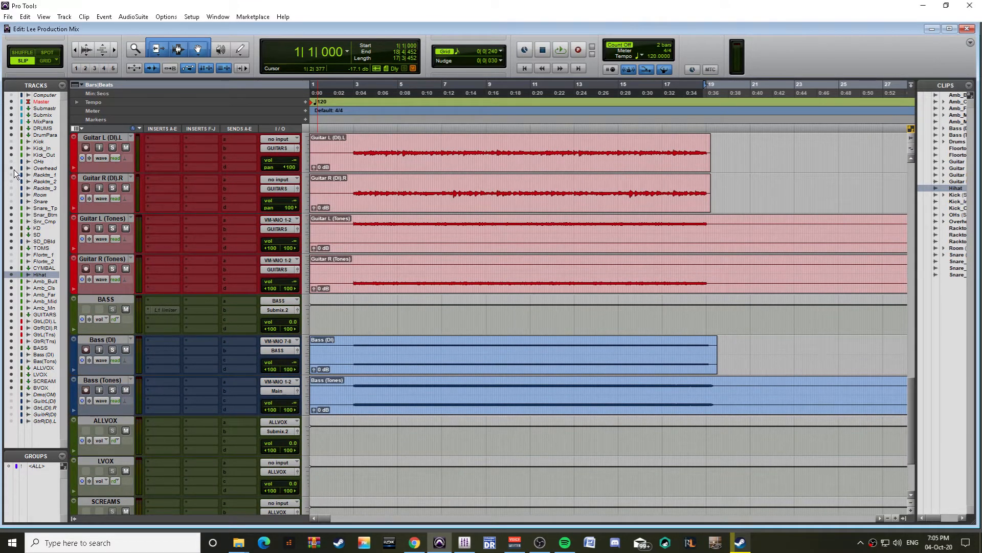
scroll(445, 391, up, 1)
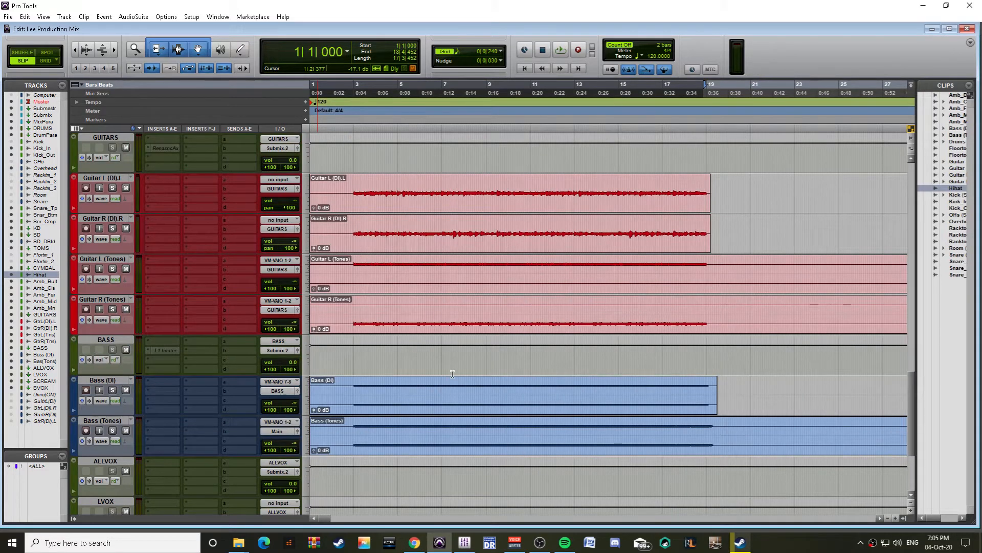
scroll(390, 416, up, 6)
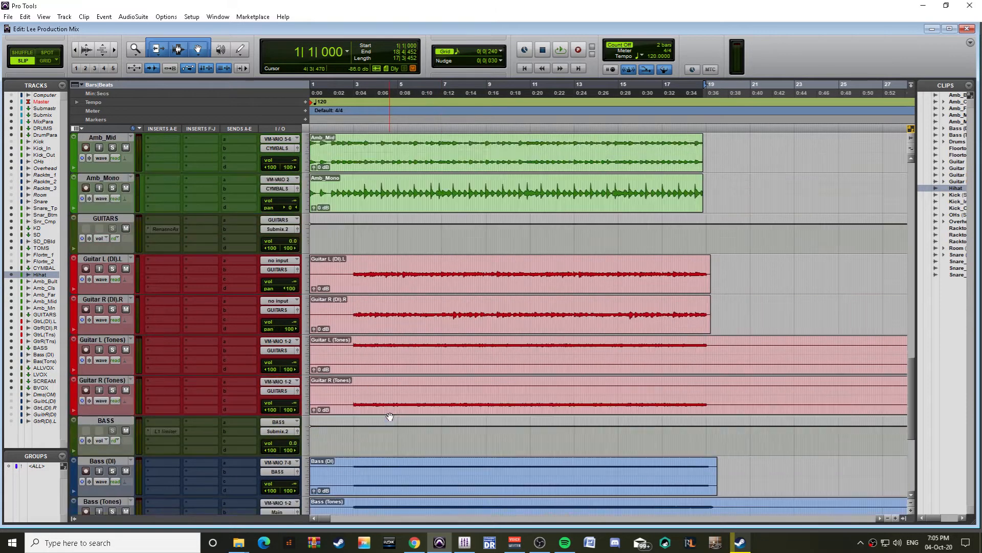
scroll(390, 417, up, 12)
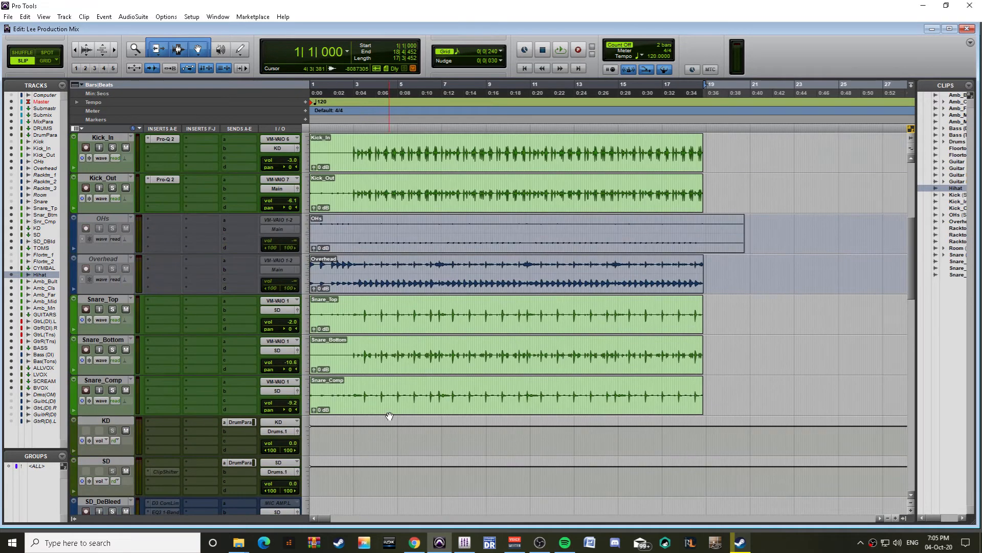
scroll(390, 417, up, 1)
click(368, 311)
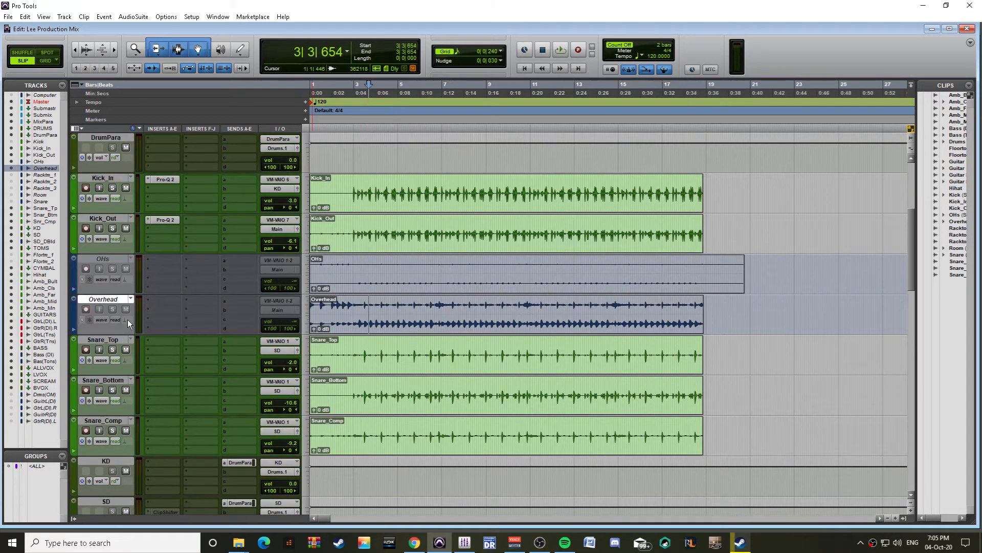
right_click(107, 301)
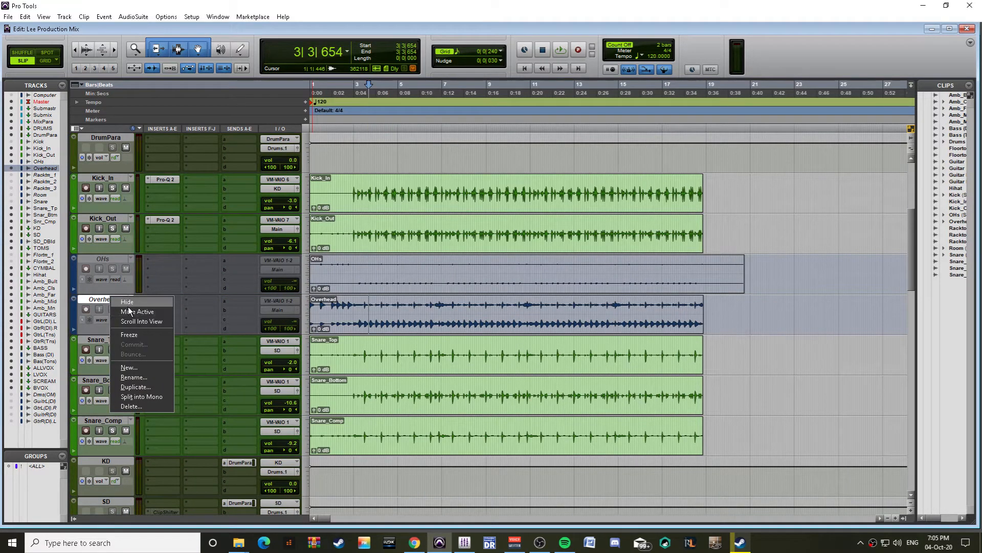
click(129, 311)
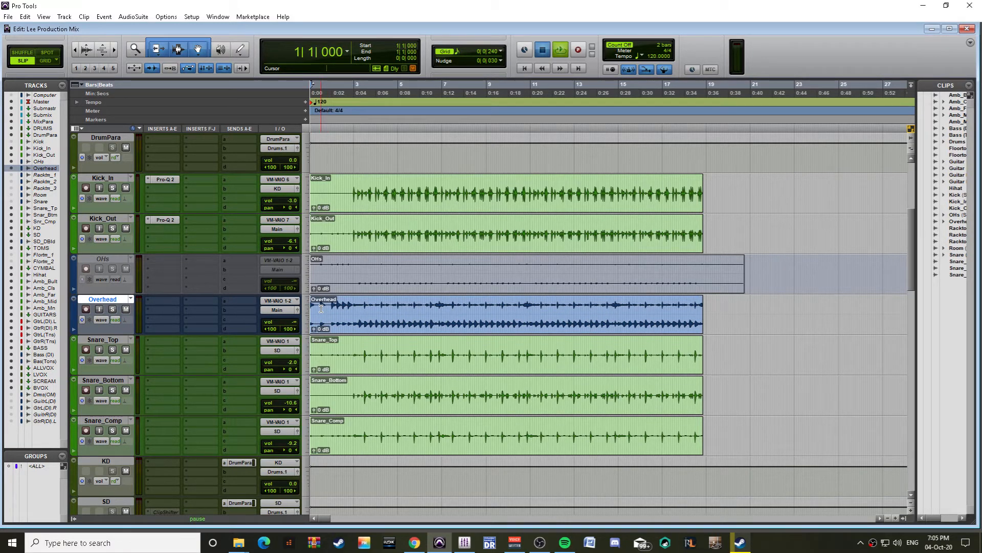
Step: Solo the Overhead track, restart playback from the beginning and set its volume to 0.0 dB
click(113, 309)
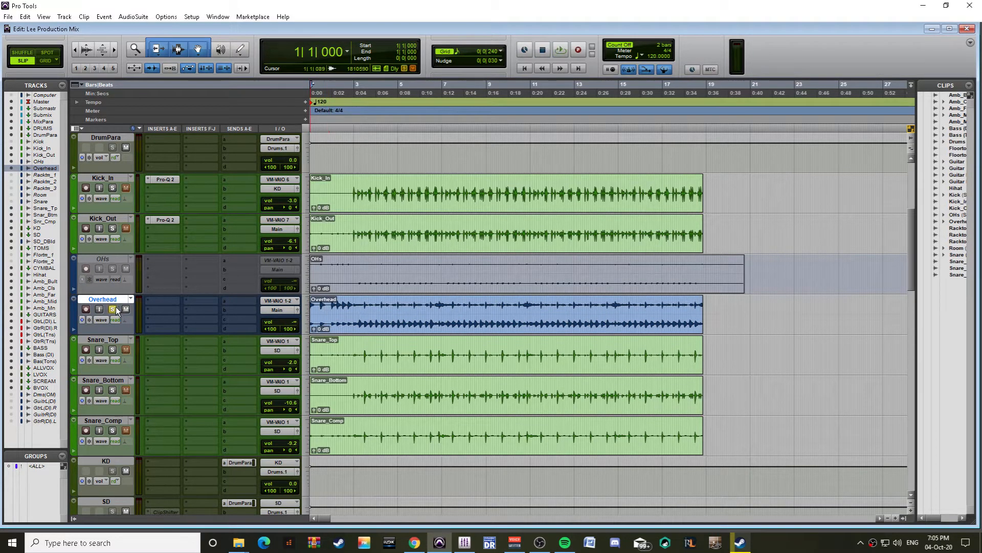
key(space)
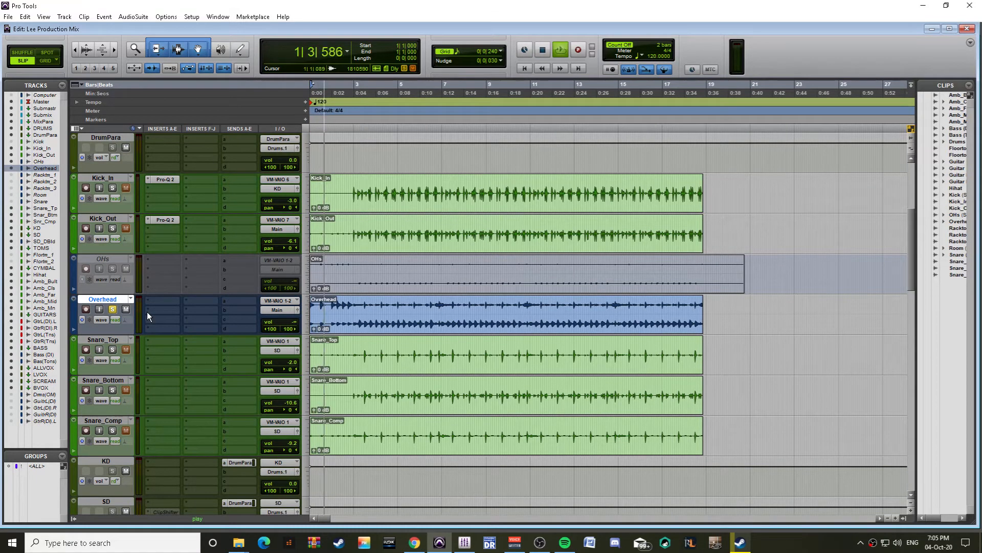
key(space)
key(space)
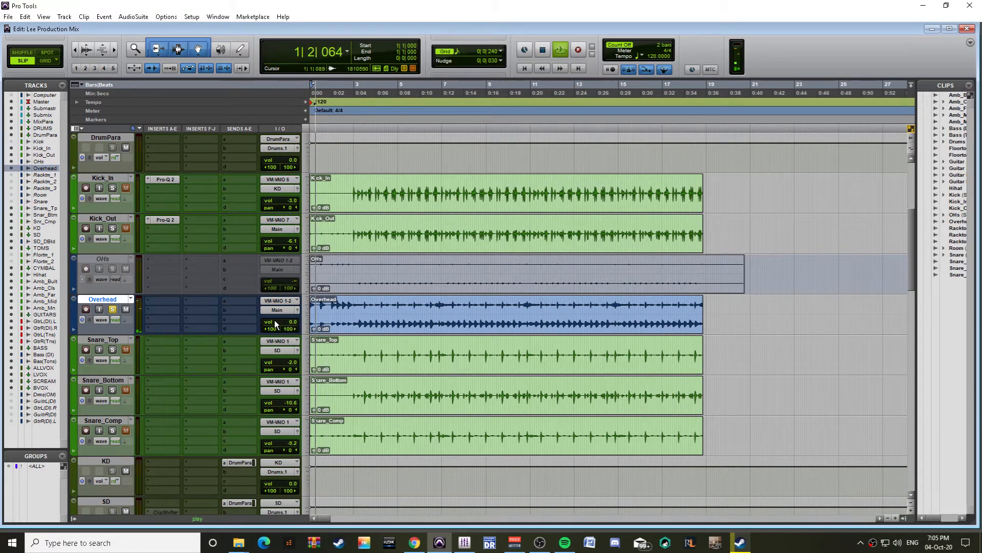
Step: Centre both pan controls of the Overhead track and replay it from bar 3 beat 3
click(365, 322)
key(ctrl+bracketright)
key(ctrl+bracketright)
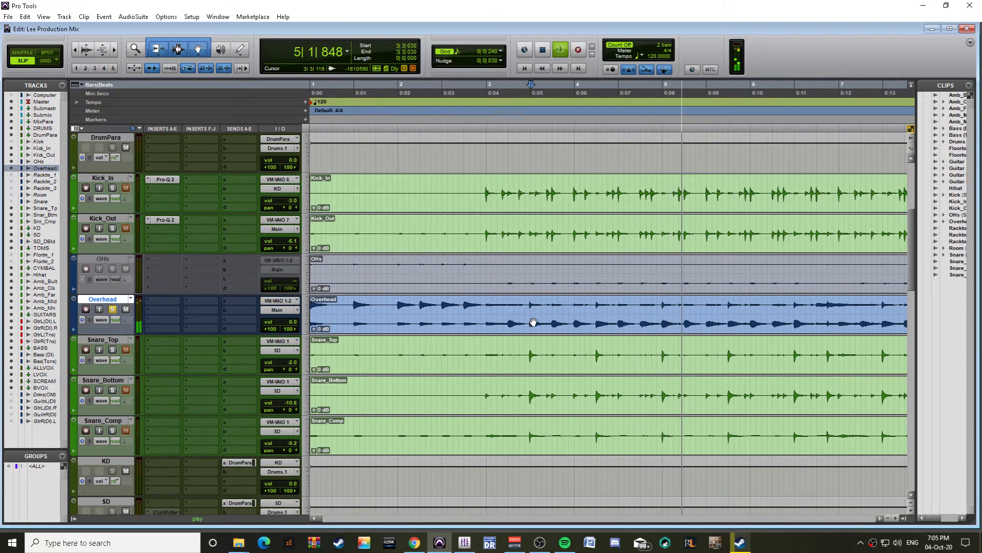
key(ctrl+bracketleft)
key(ctrl+bracketleft)
alt+click(275, 330)
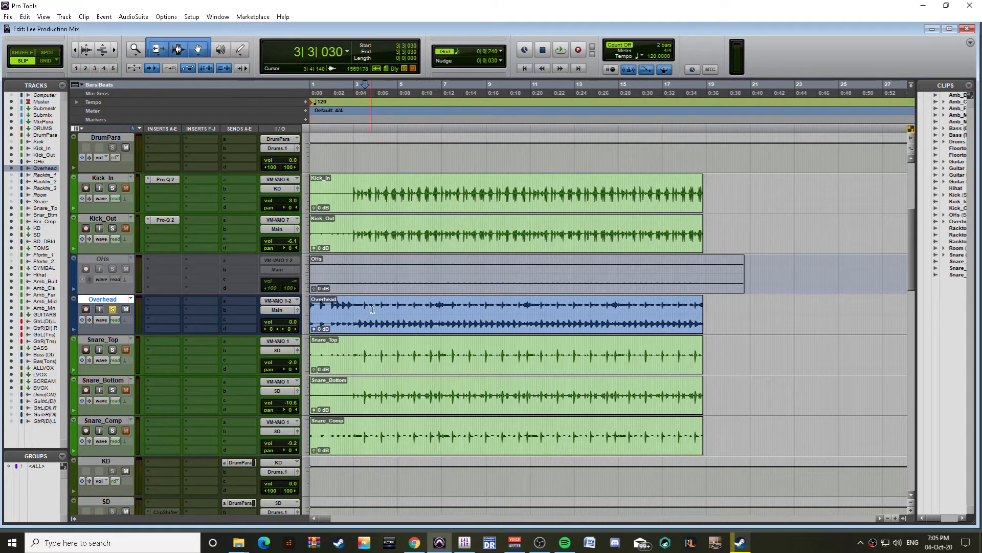
key(space)
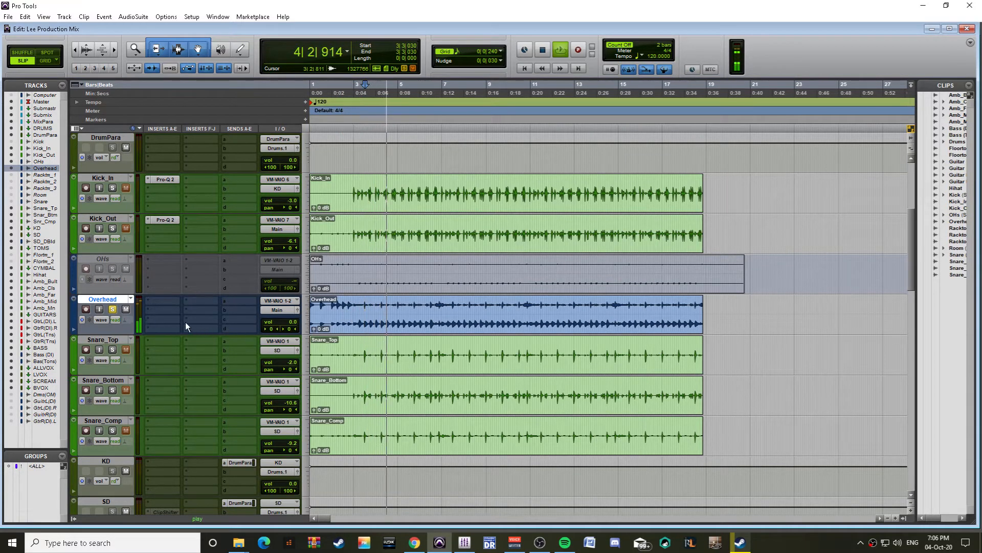
Step: Stop playback and examine how the Overhead waveform lines up with the snare tracks at the hit on bar 5 beat 1
key(space)
key(ctrl+])
key(ctrl+])
key(ctrl+])
key(ctrl+])
key(ctrl+])
key(ctrl+])
key(ctrl+])
key(ctrl+])
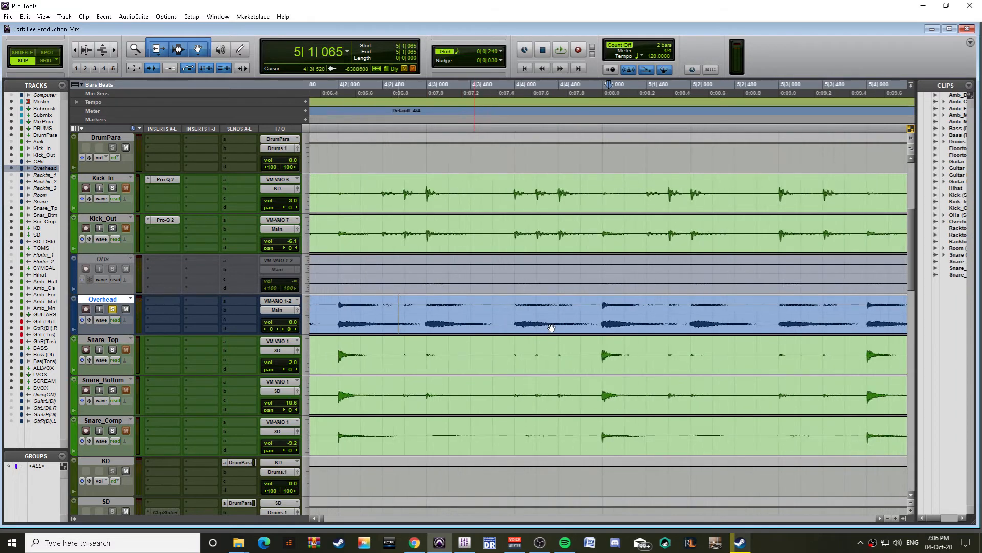
key(ctrl+])
key(ctrl+])
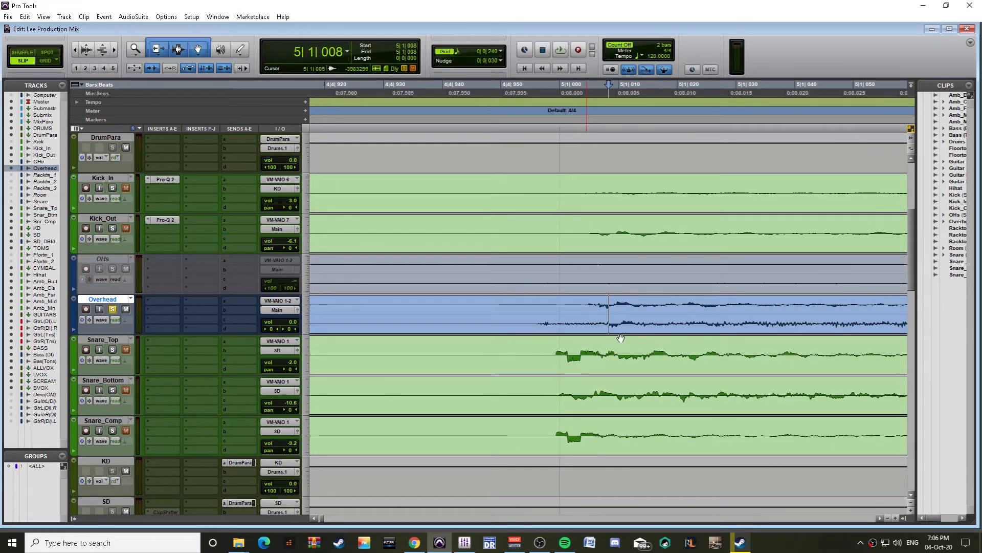
key(ctrl+])
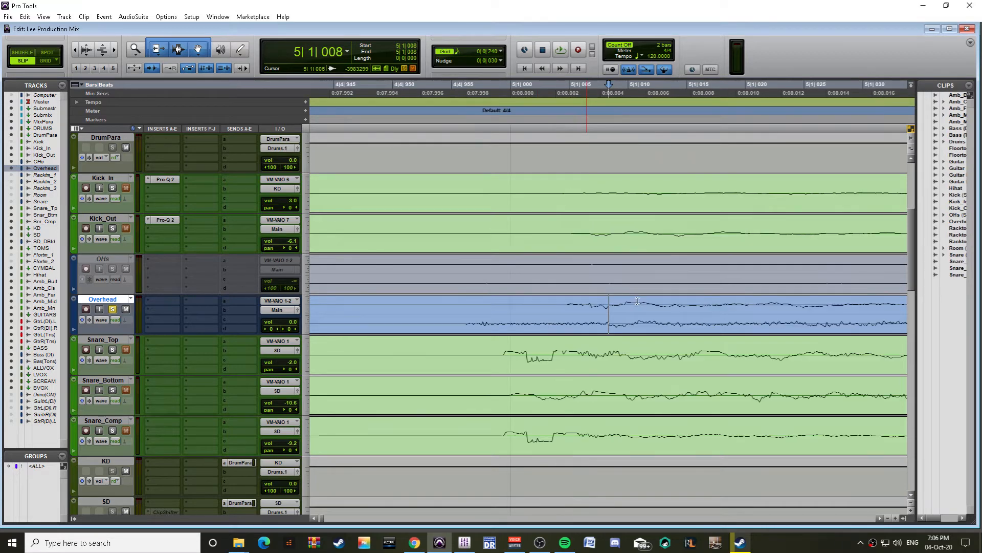
key(ctrl+[)
key(ctrl+[)
key(ctrl+[)
key(ctrl+[)
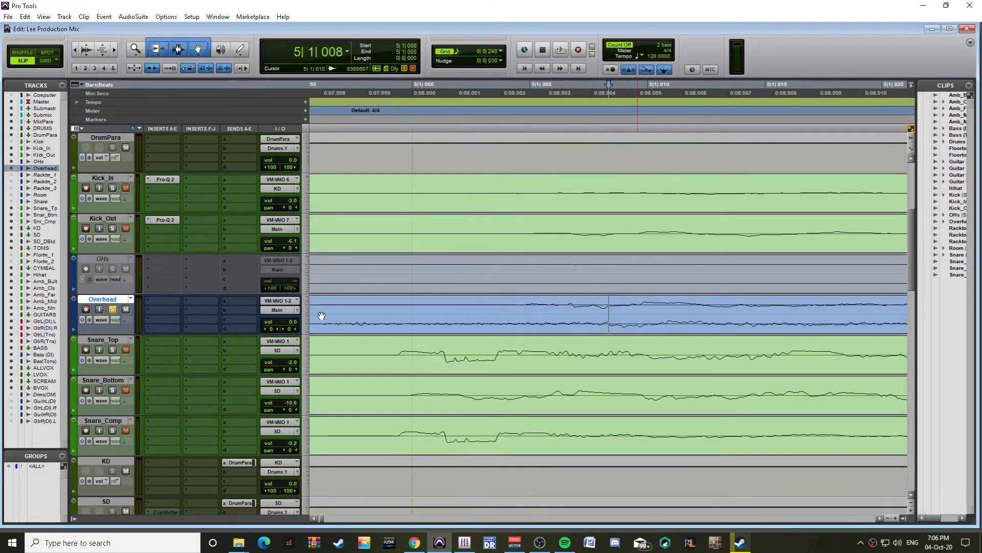
Step: Move the Overhead track between Amb_Mid and Amb_Mono and route its output to the CYMBALS track
drag(125, 301, 212, 293)
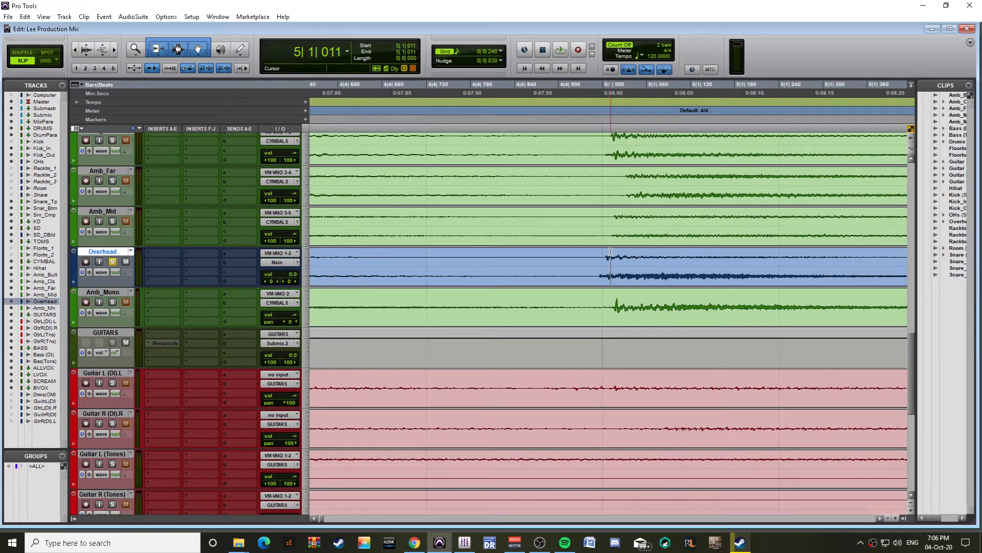
key(ctrl+bracketleft)
key(ctrl+bracketleft)
click(265, 259)
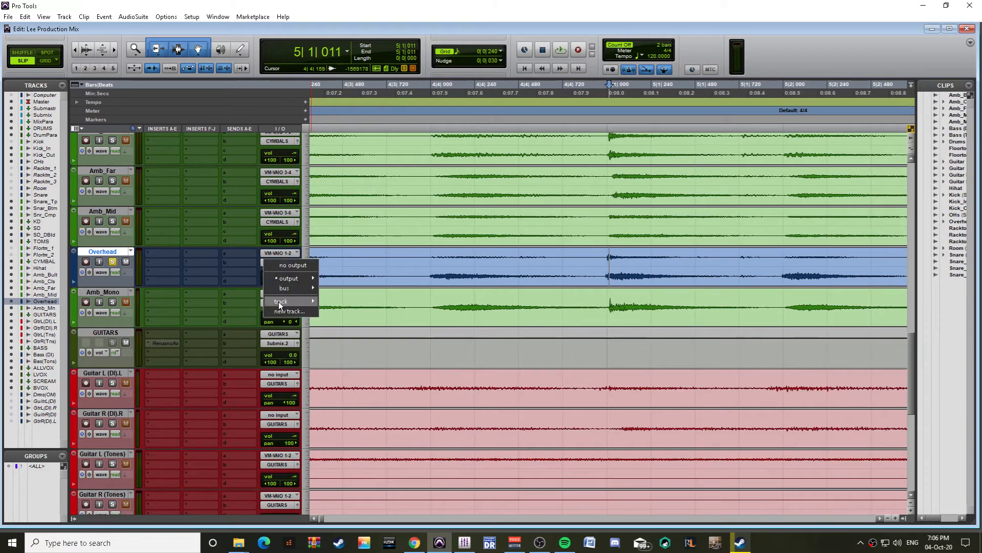
mouse_move(278, 302)
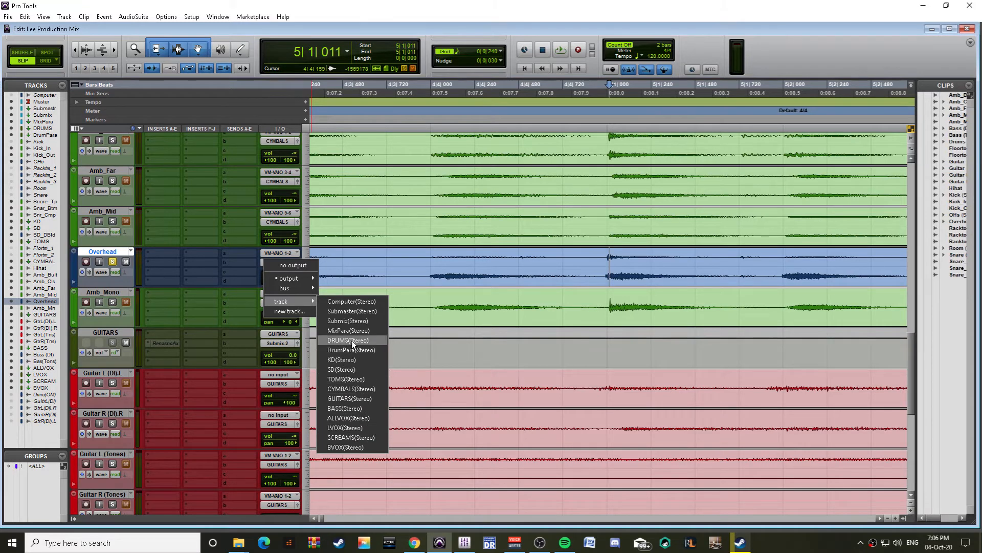
click(349, 384)
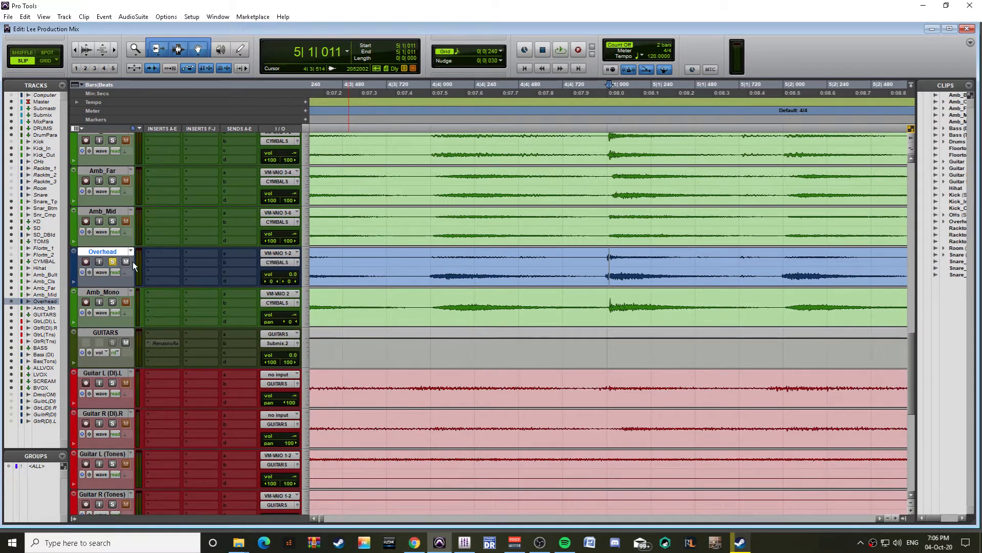
Step: Unsolo the Overhead track, select the Amb_Close track and return the edit cursor to bar 1
scroll(480, 266, up, 1)
scroll(318, 249, up, 3)
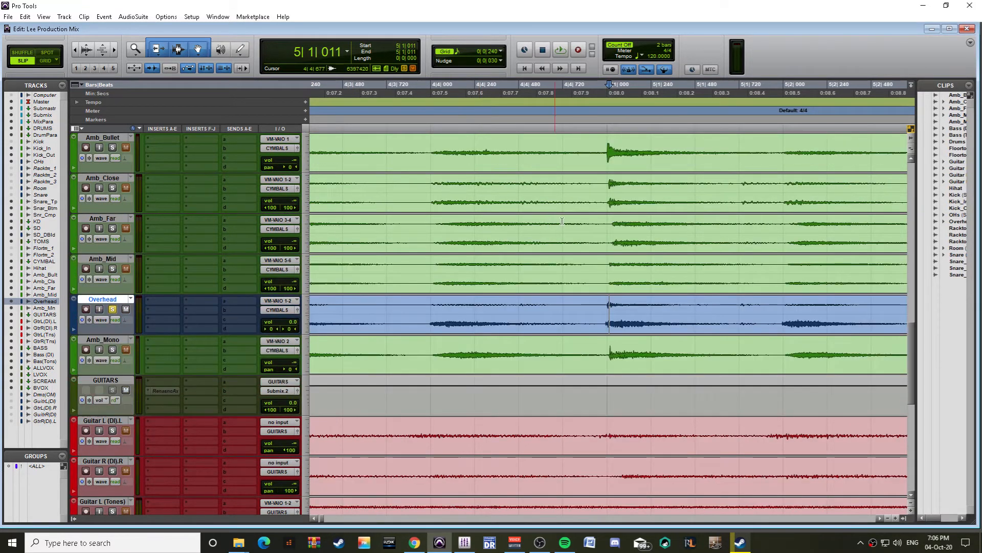
key(ctrl+bracketleft)
click(483, 275)
key(ctrl+bracketleft)
key(ctrl+bracketleft)
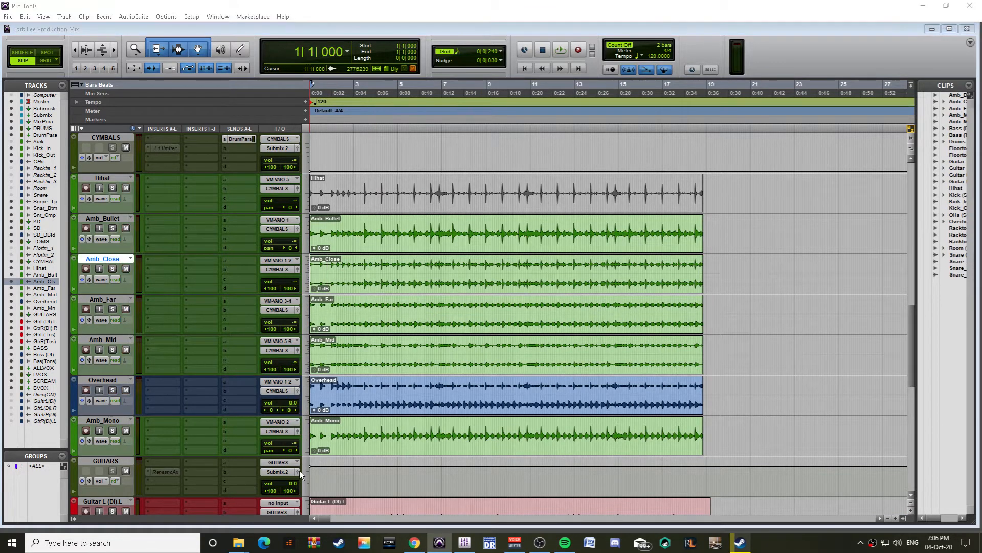
Step: Play from the start with the Overhead volume fully down, set the Amb_Close volume to -13.9 dB and stop playback
key(space)
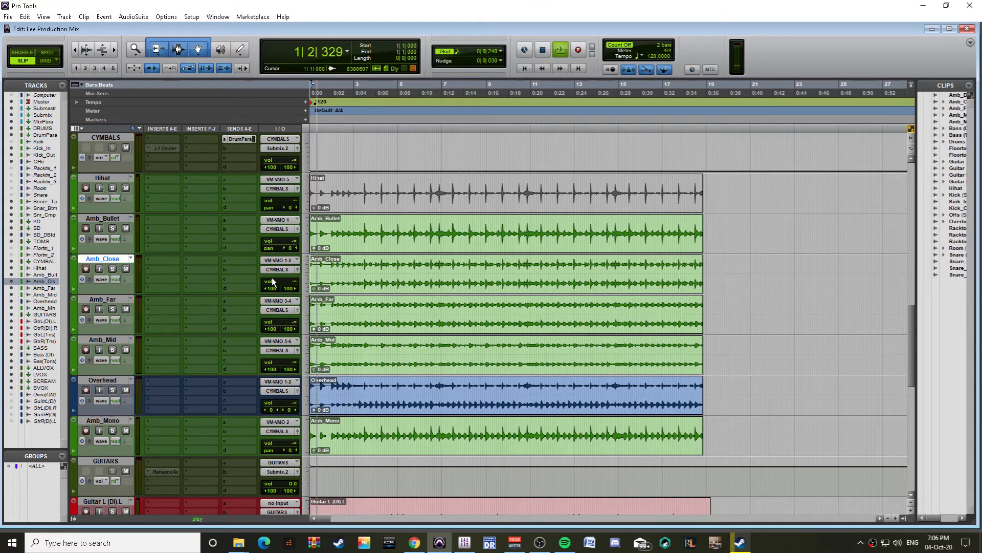
mouse_move(286, 283)
mouse_down()
mouse_move(296, 256)
mouse_move(297, 287)
mouse_up()
scroll(207, 311, up, 4)
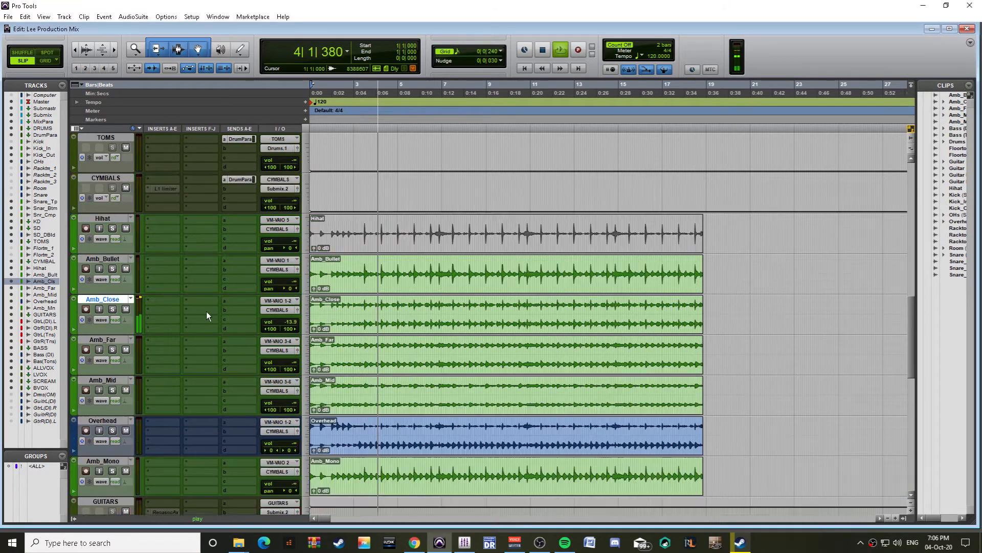
key(space)
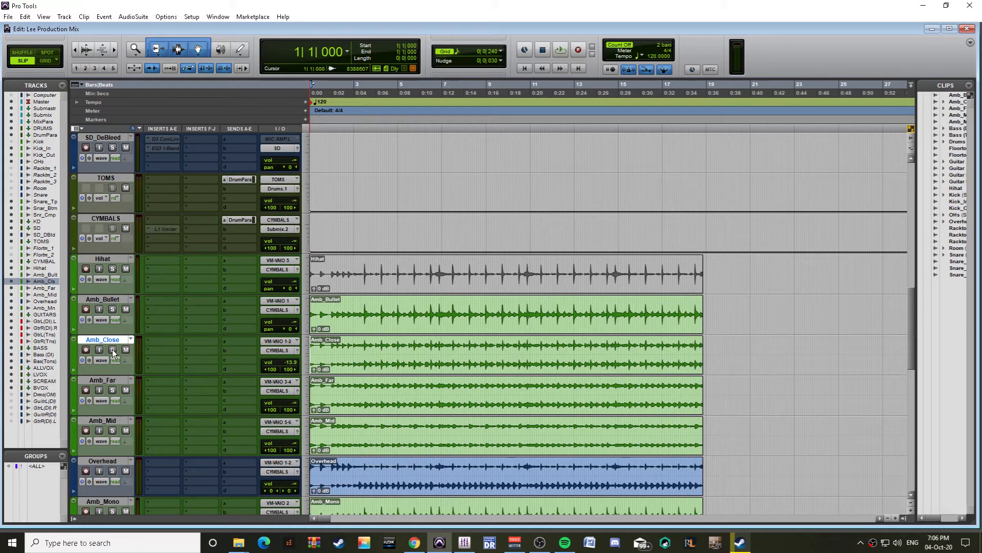
Step: Play the Amb_Close track in solo from the start, then stop playback around bar 4 beat 2
key(space)
key(shift+s)
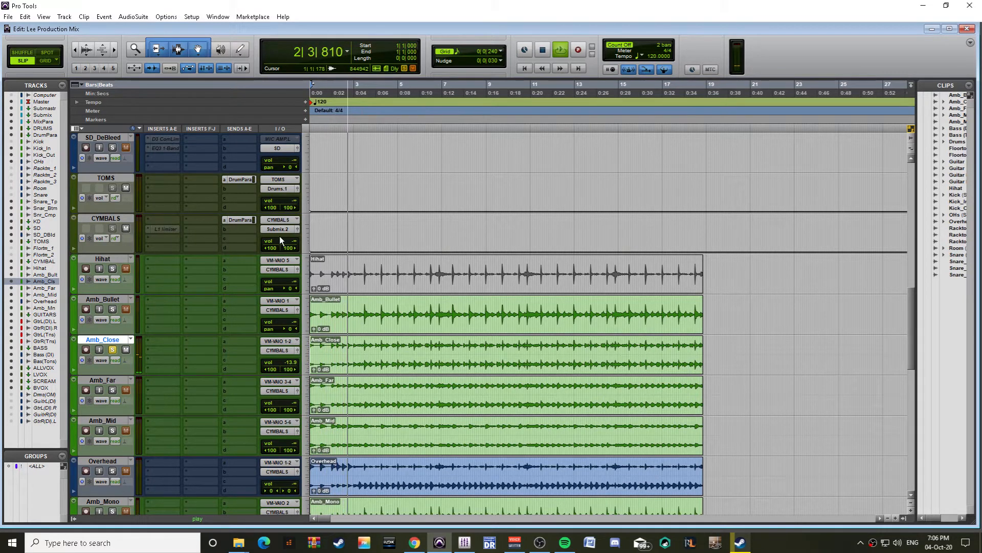
click(407, 358)
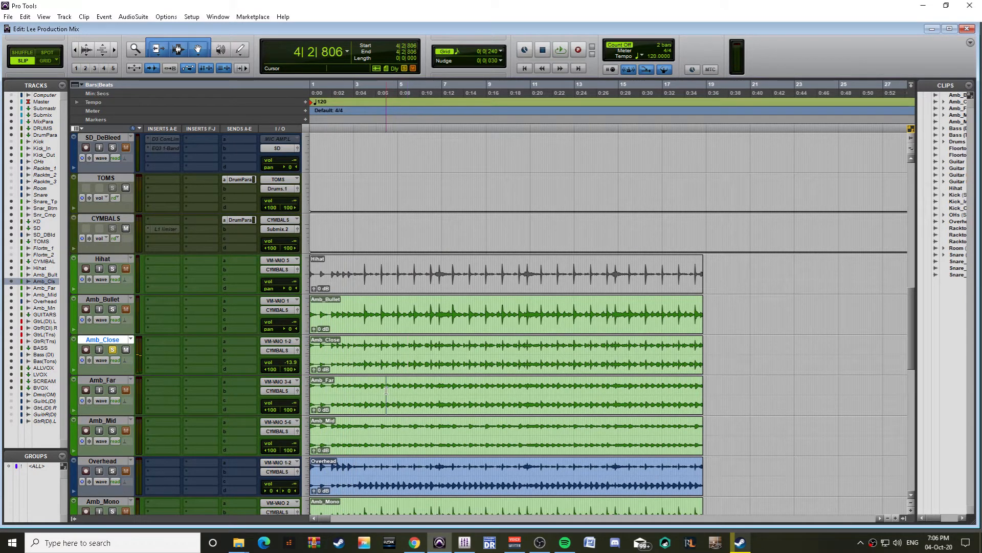
Step: Audition Amb_Far in solo from bar 4 beat 2 with the Amb_Far and Amb_Close volumes at 0.0 dB, then stop and unsolo it
click(386, 390)
key(shift+s)
key(space)
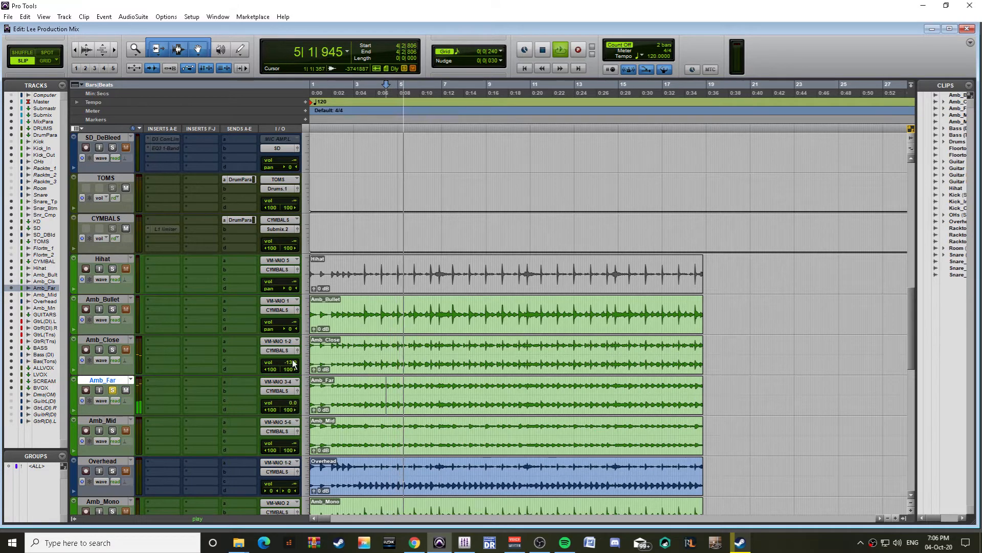
scroll(296, 321, up, 6)
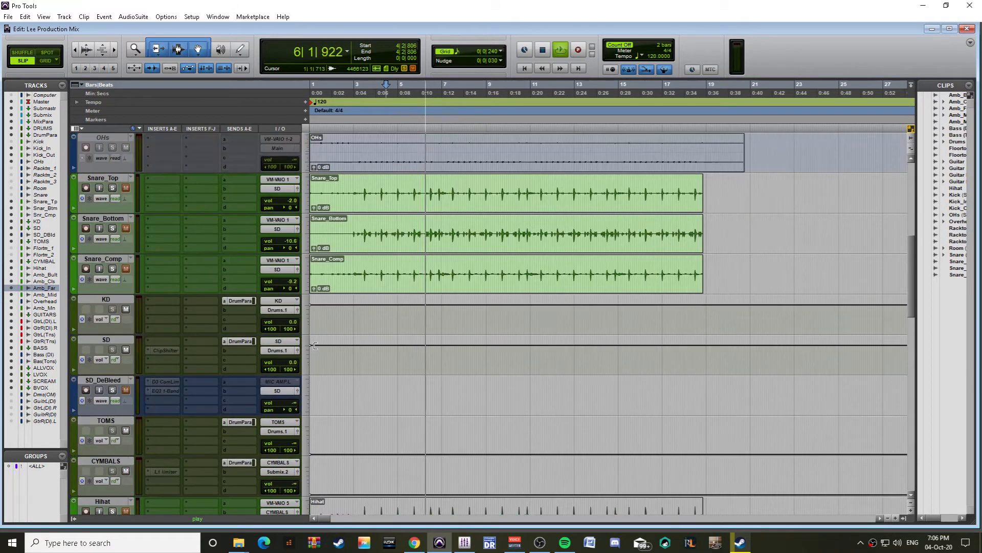
scroll(315, 346, up, 6)
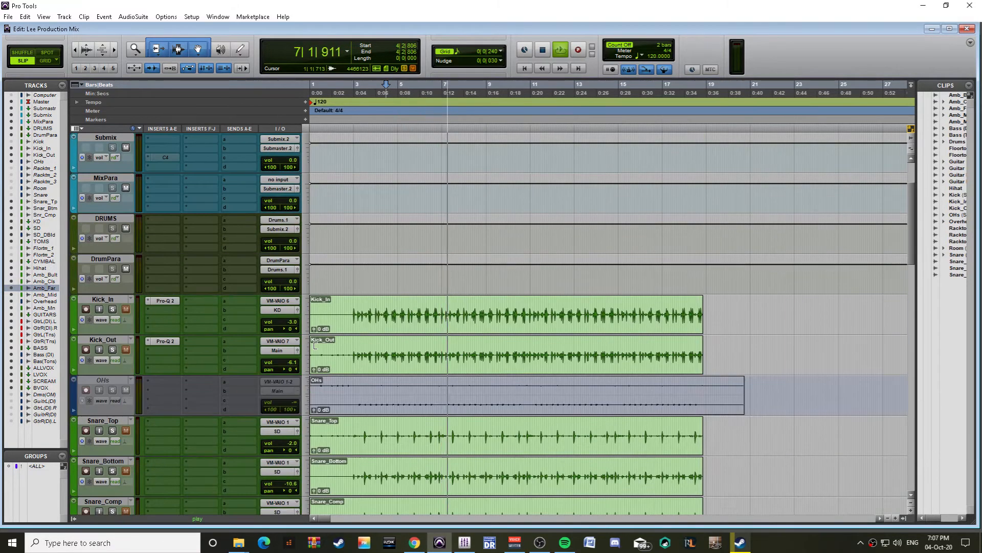
scroll(314, 345, down, 12)
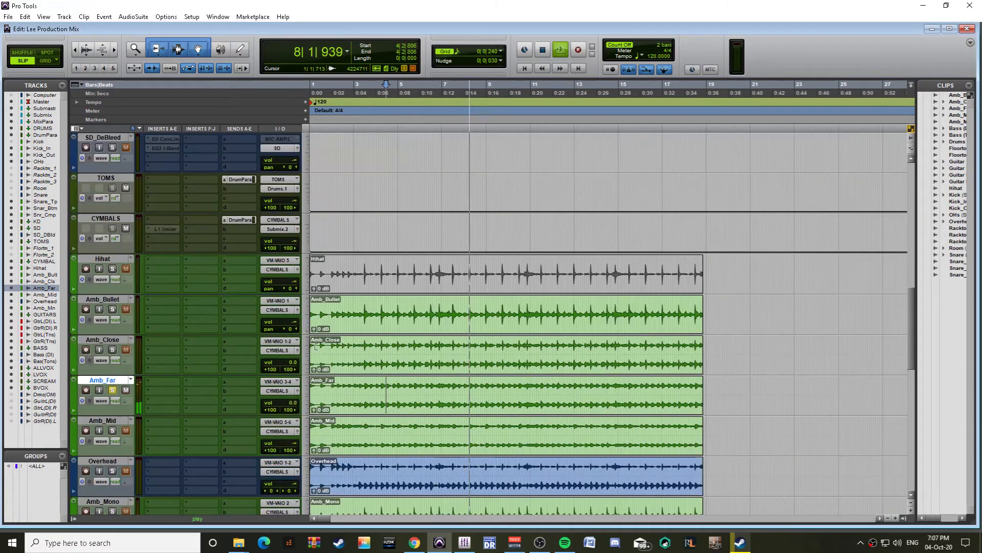
scroll(173, 351, down, 2)
key(space)
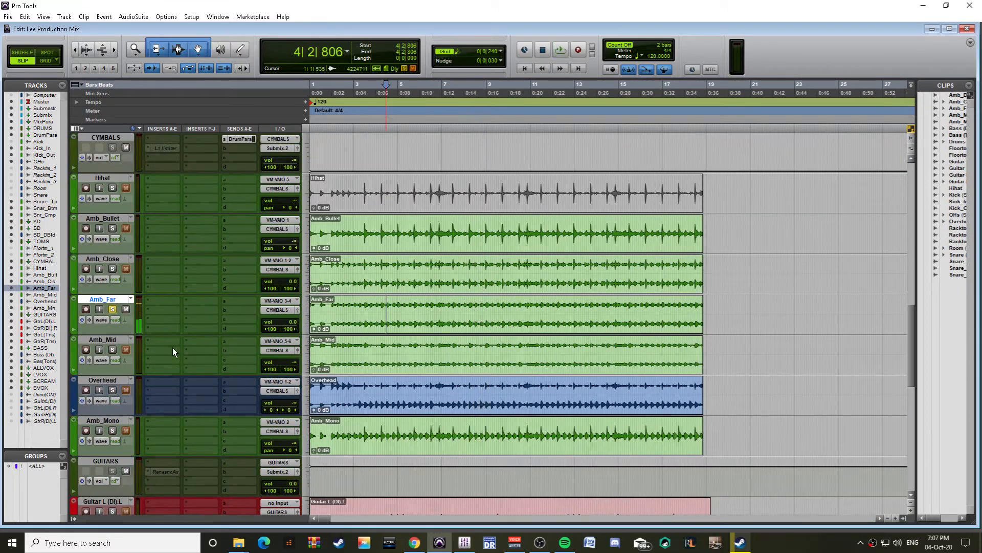
click(112, 309)
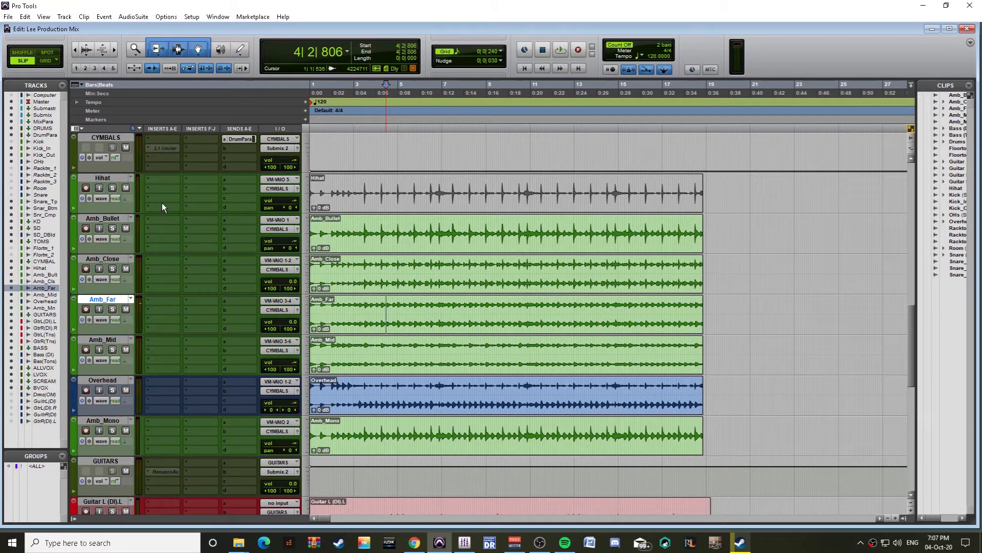
Step: Select the tracks from Hihat to Amb_Mid and briefly play them soloed together
click(104, 340)
shift+click(104, 181)
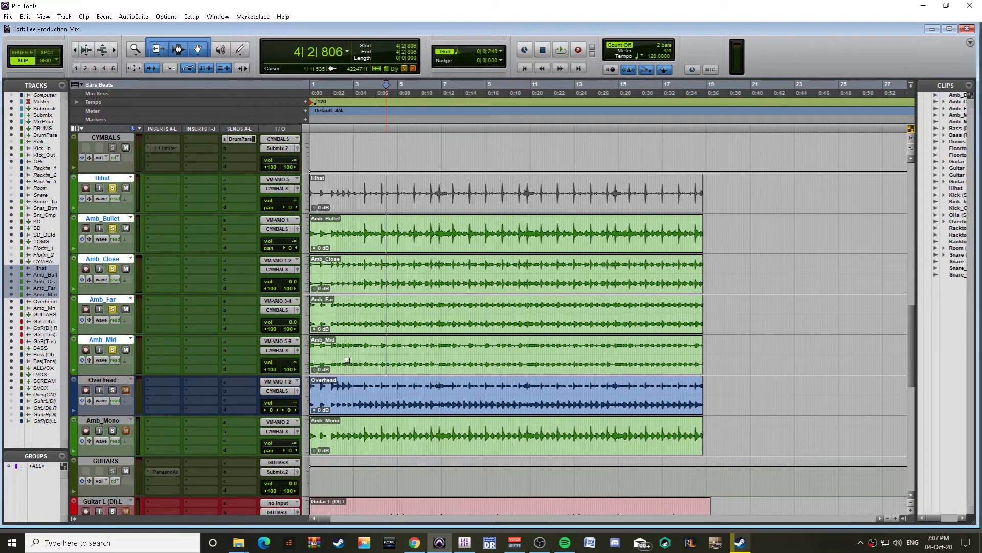
key(space)
key(space)
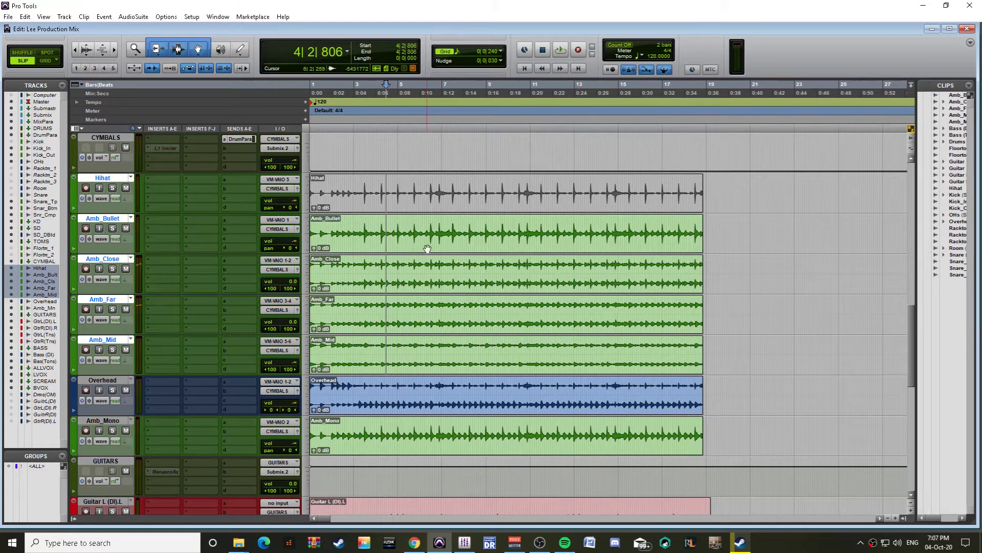
Step: Audition Amb_Close in solo, then with the CYMBALS, Amb_Far and Amb_Mid tracks soloed as well, and stop playback
key(space)
click(112, 268)
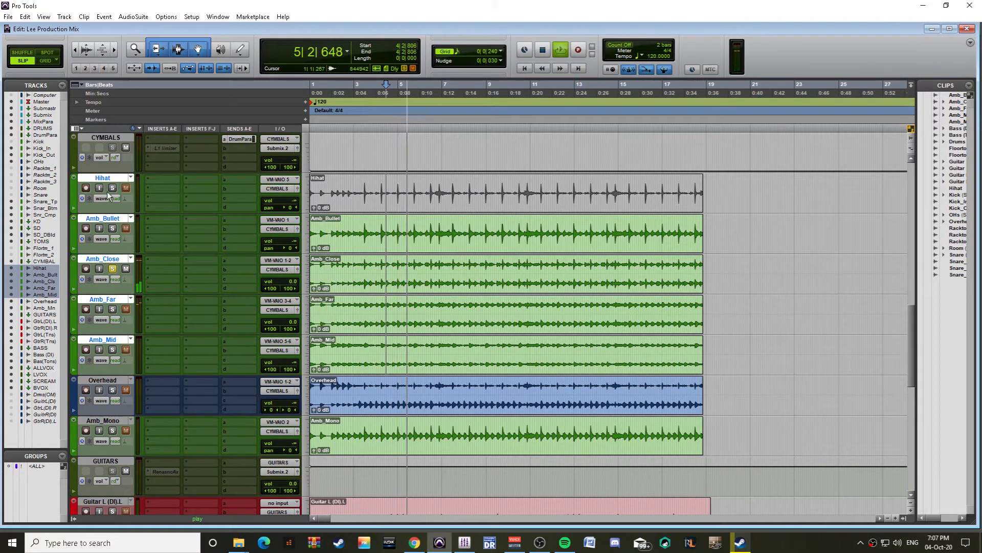
key(space)
key(space)
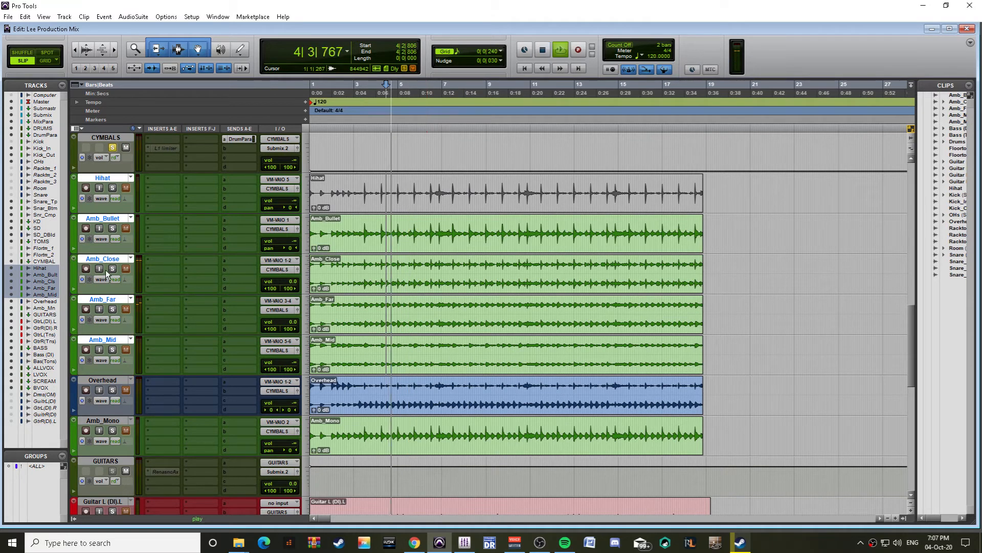
click(112, 309)
click(112, 349)
key(space)
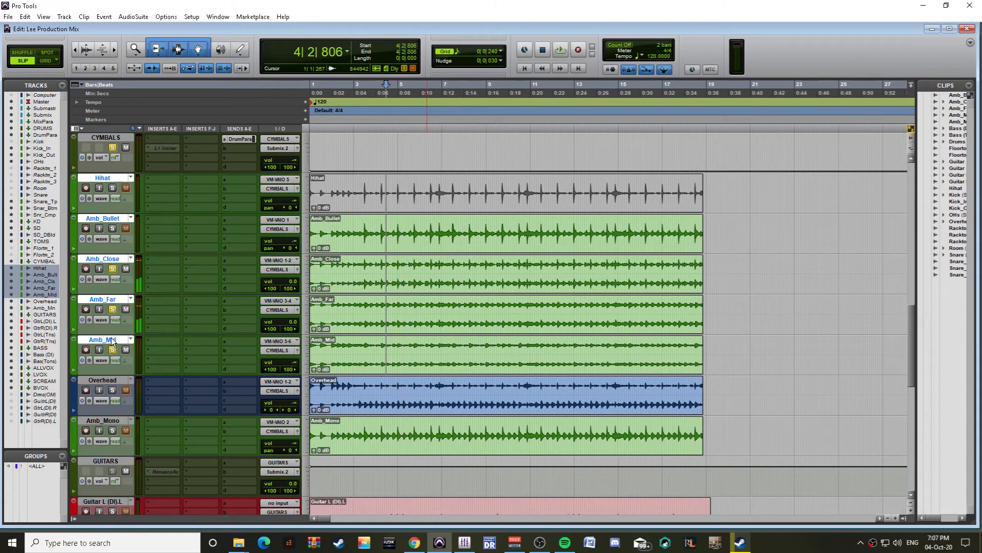
Step: Route the selected tracks from Hihat to Amb_Mid to the Main output and play them briefly
click(280, 190)
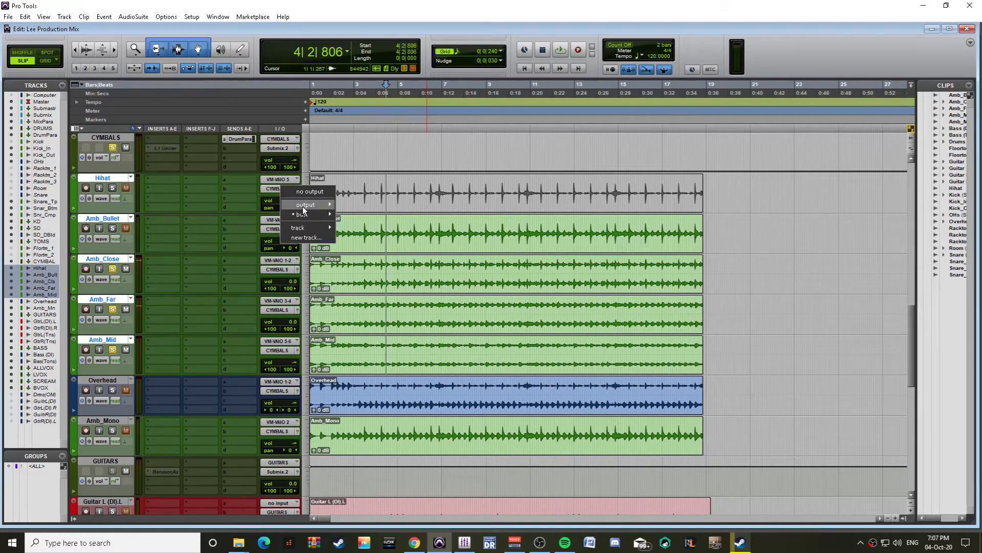
mouse_move(307, 204)
key(Escape)
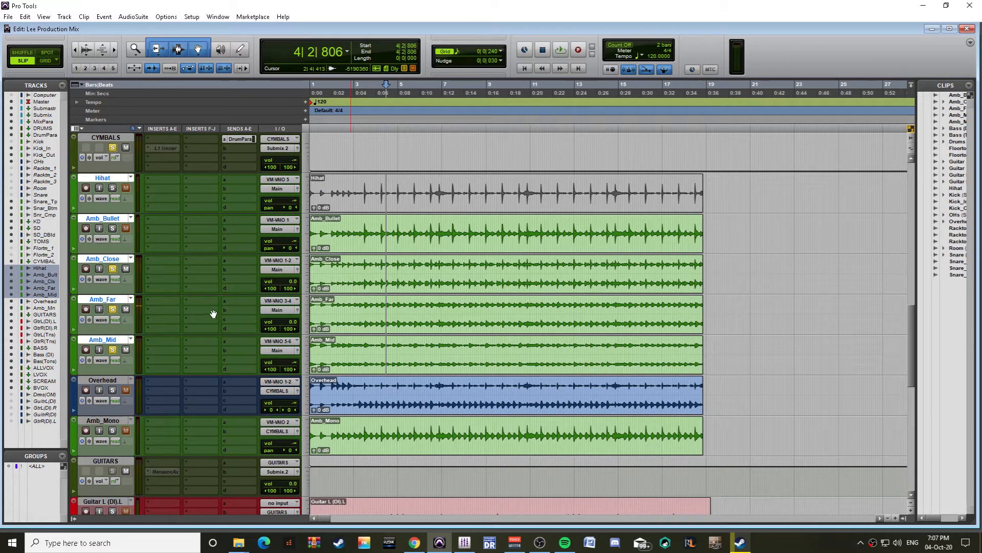
key(space)
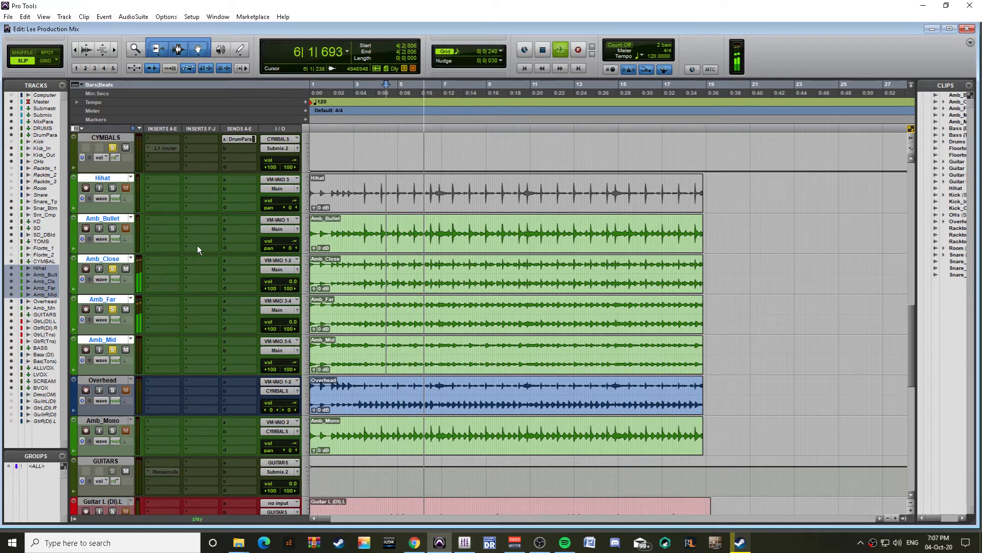
key(space)
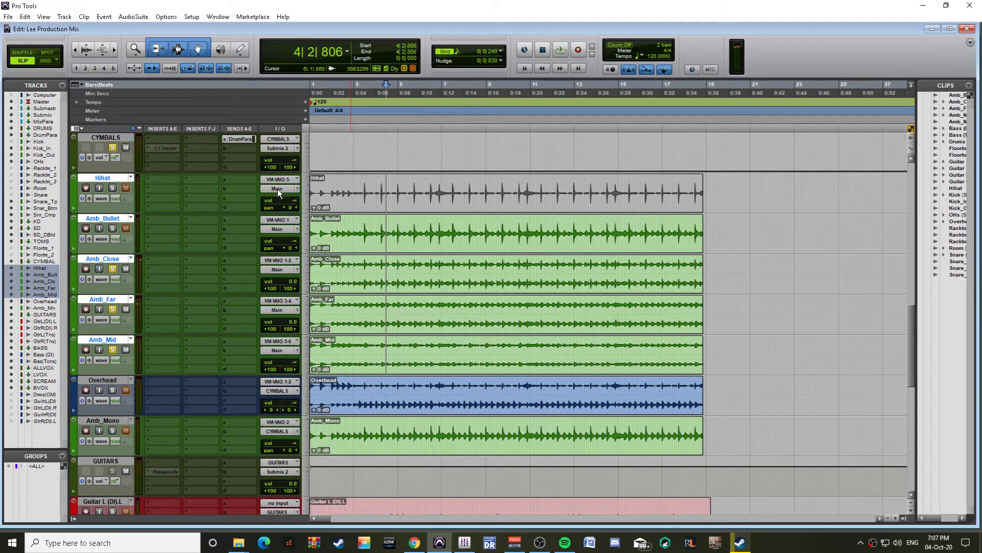
Step: Route the selected Hihat to Amb_Mid tracks back to the CYMBALS track and set the CYMBALS volume to 0.0 dB
click(306, 217)
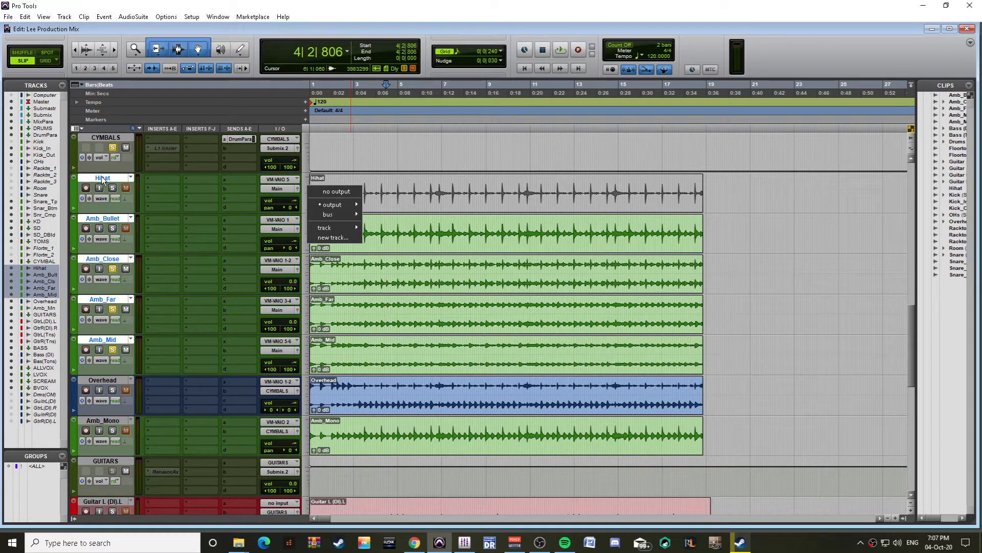
mouse_move(338, 229)
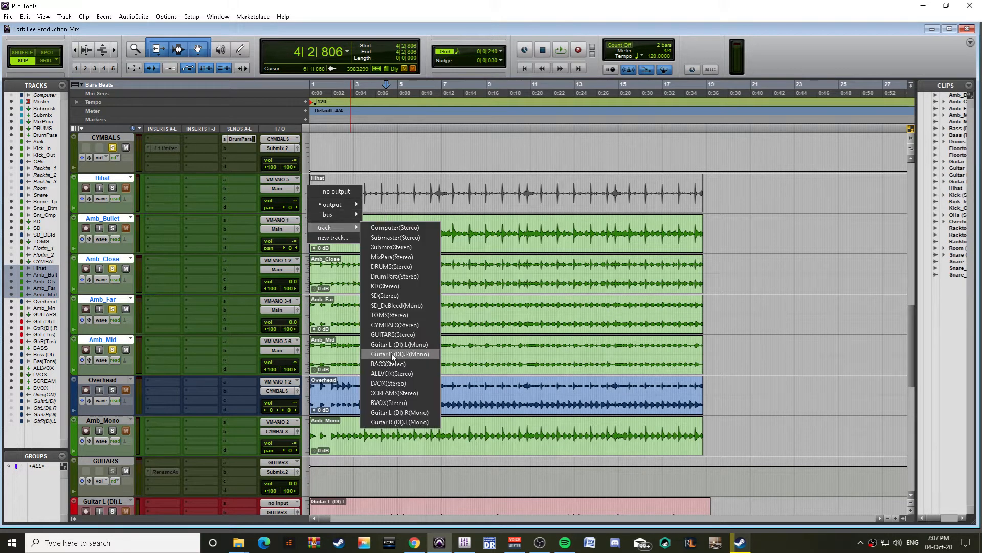
click(390, 325)
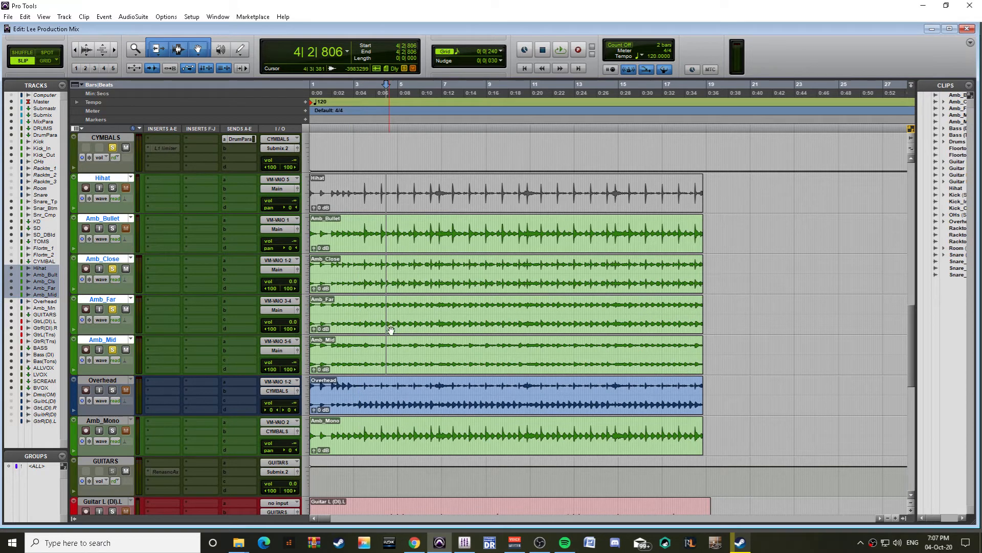
alt+click(294, 163)
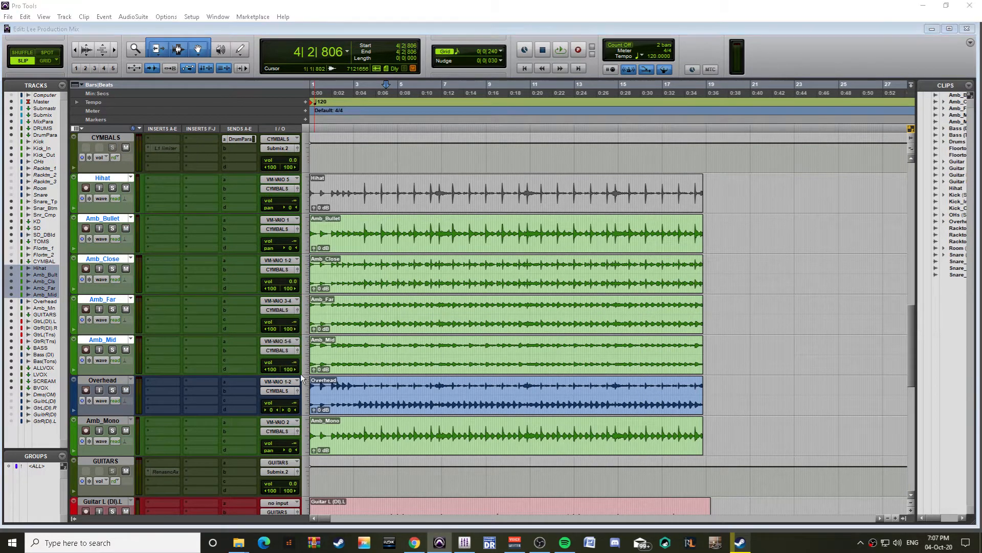
alt+click(292, 282)
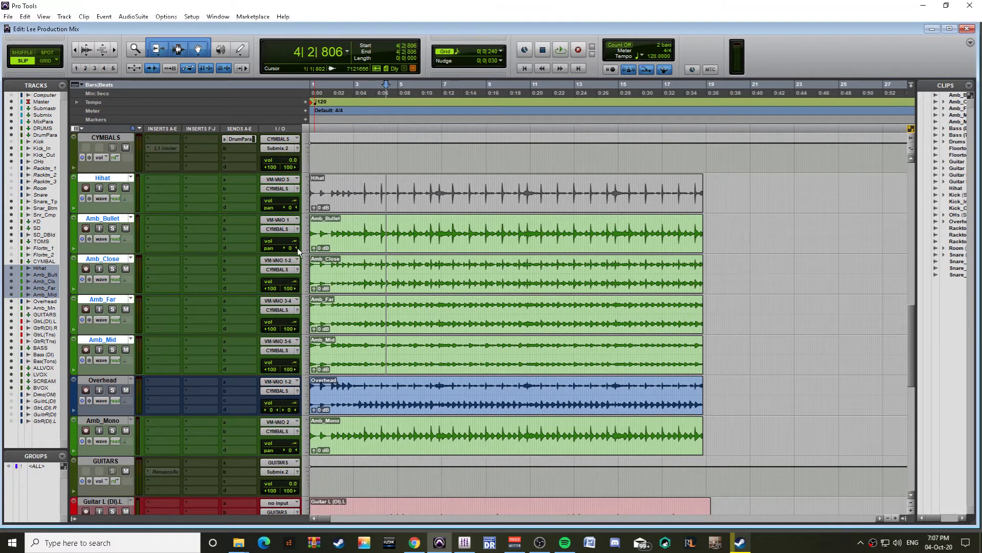
Step: Select the Amb_Close clip, play it from bar 1 and set the Amb_Close volume to -16.5 dB
double_click(362, 265)
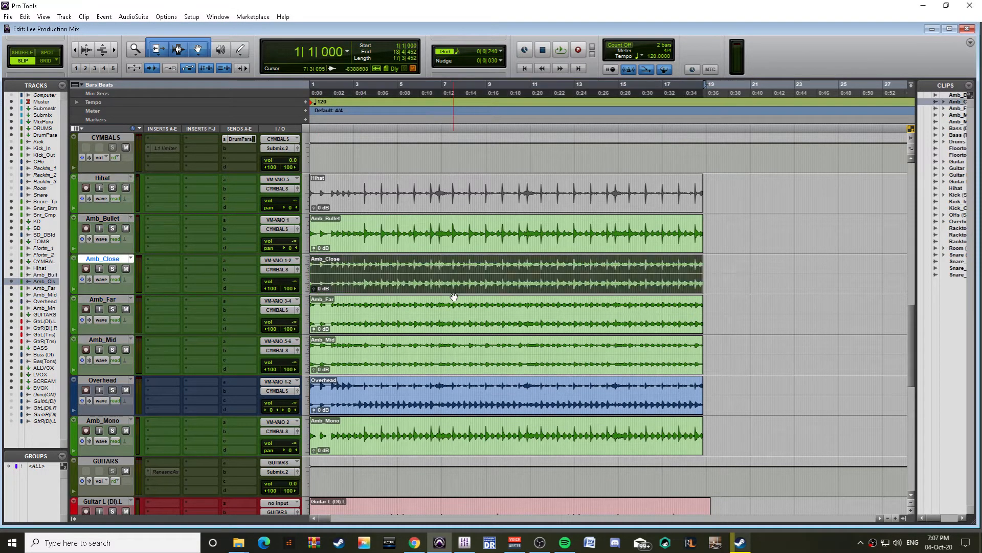
key(space)
drag(294, 281, 296, 262)
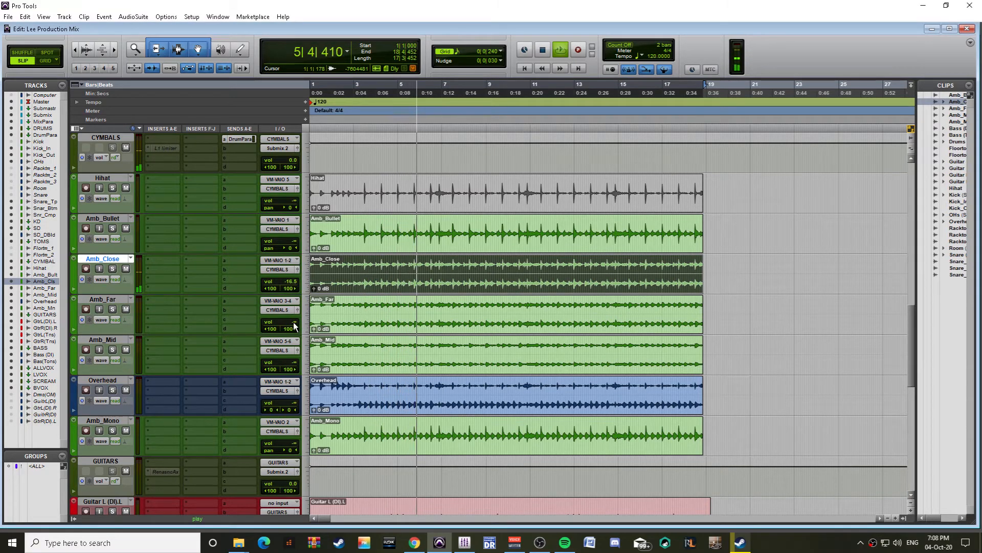
Step: Set the Amb_Far volume to -19.7 dB and the Amb_Mid volume to -15.8 dB during playback
drag(295, 302, 293, 311)
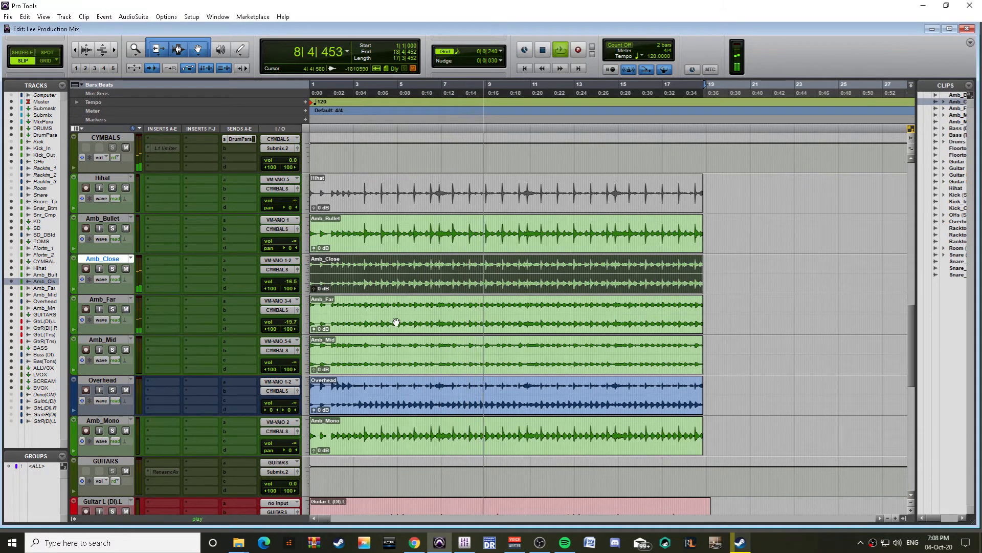
scroll(395, 322, up, 8)
scroll(396, 323, down, 9)
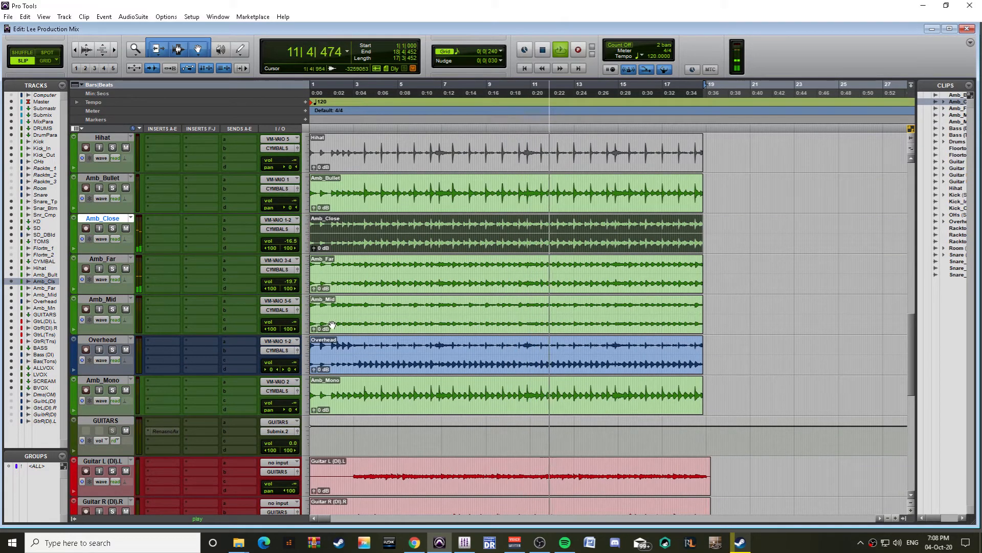
mouse_move(293, 322)
mouse_down()
mouse_move(299, 290)
mouse_move(300, 304)
mouse_up()
key(ctrl+bracketleft)
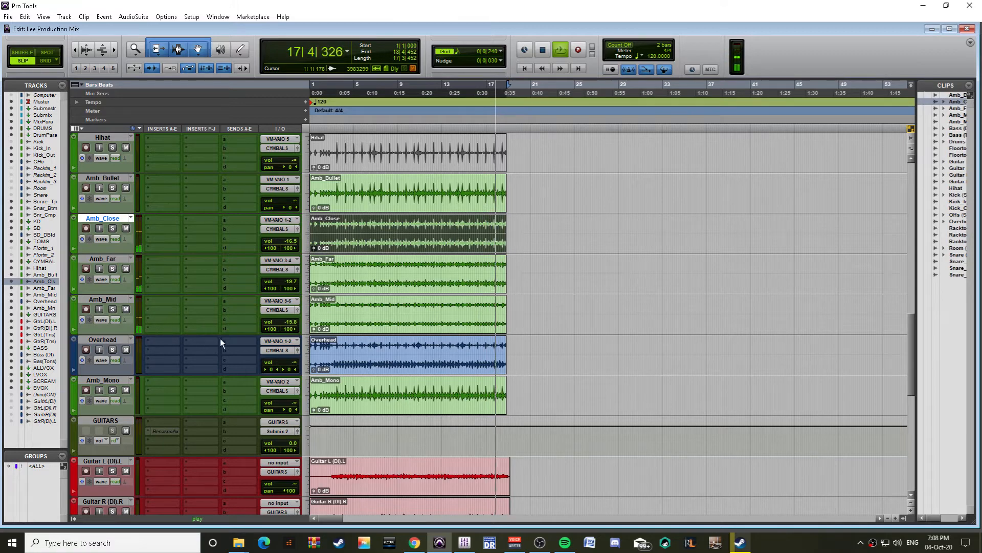
Step: Move the KD track between DrumPara and Kick_In in the track order
scroll(256, 331, down, 2)
scroll(294, 368, up, 9)
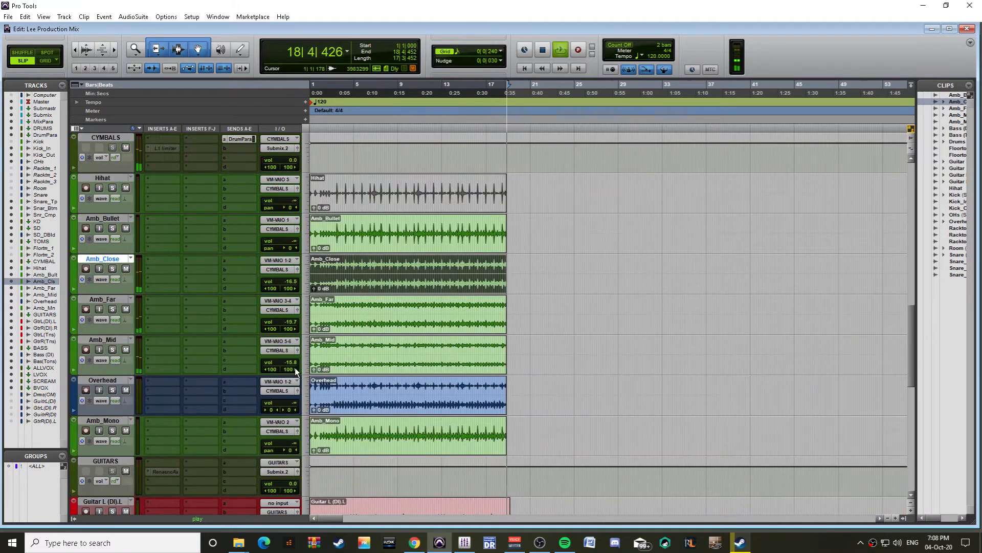
scroll(294, 367, up, 5)
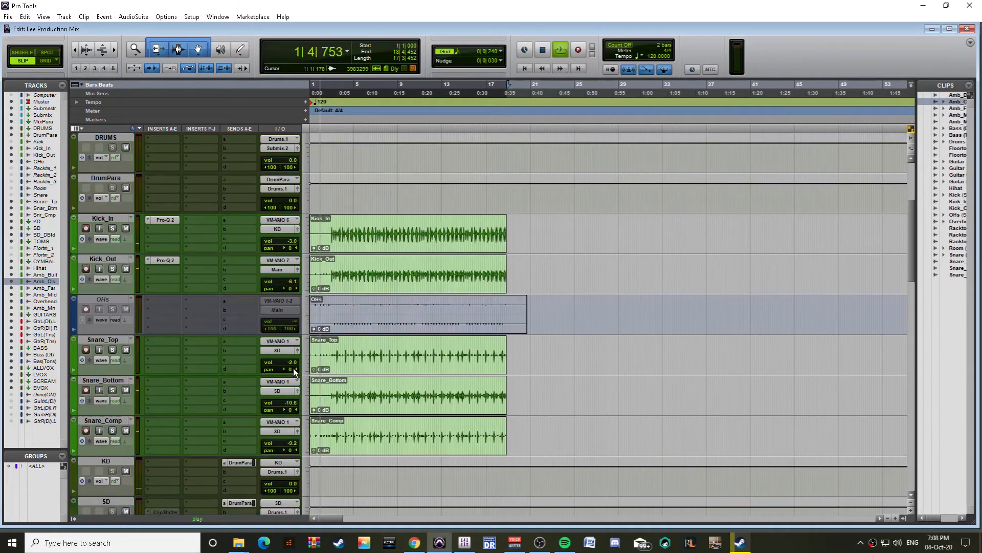
scroll(293, 368, down, 4)
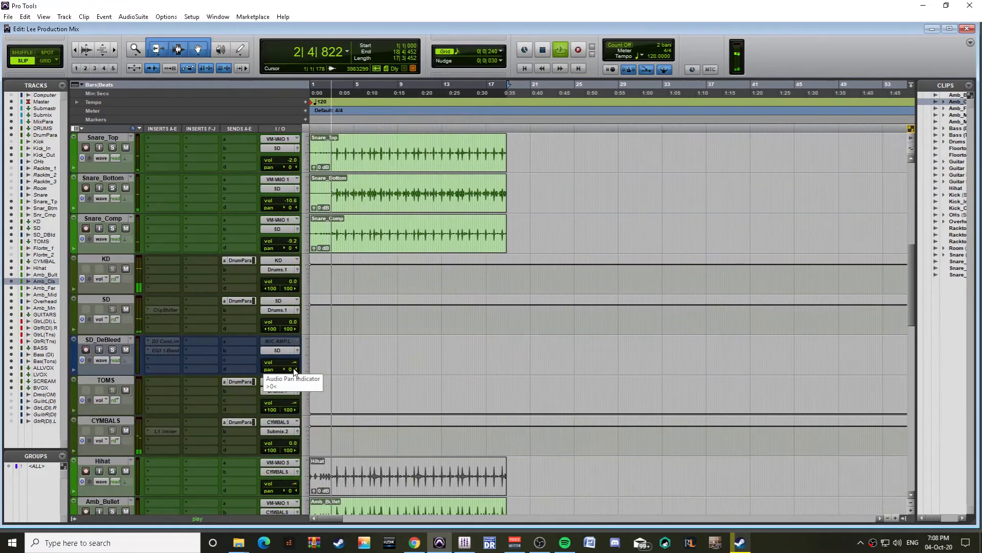
scroll(291, 370, up, 2)
scroll(290, 369, up, 4)
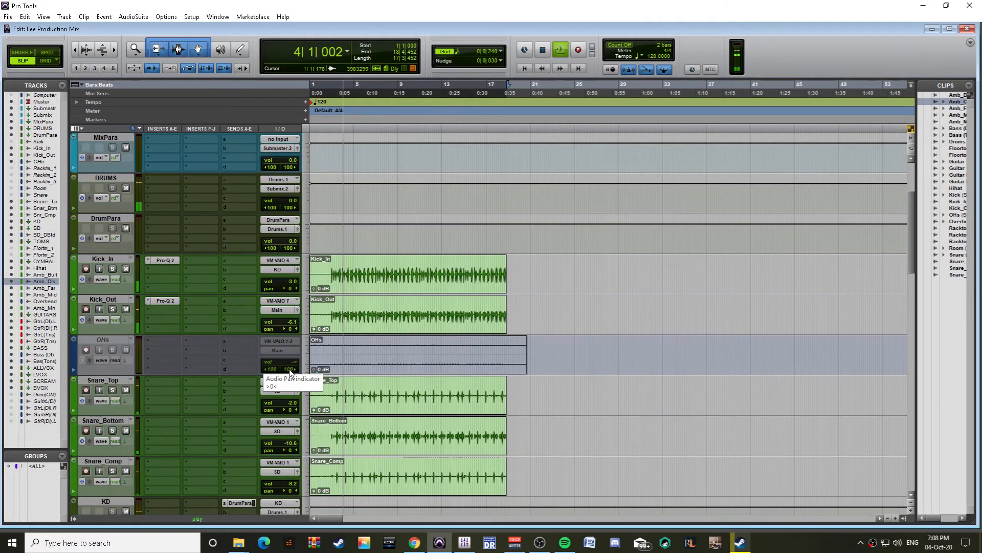
scroll(287, 339, down, 2)
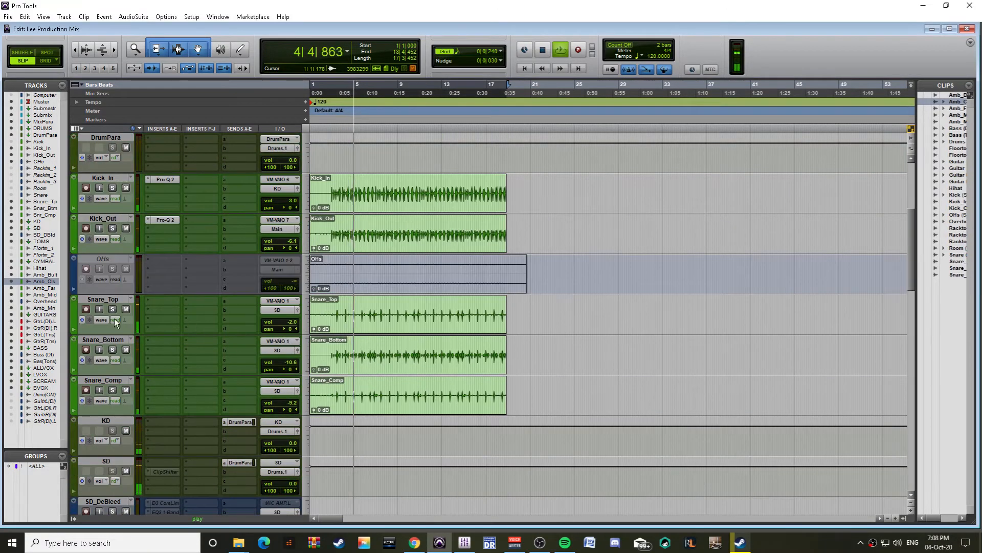
drag(102, 423, 167, 395)
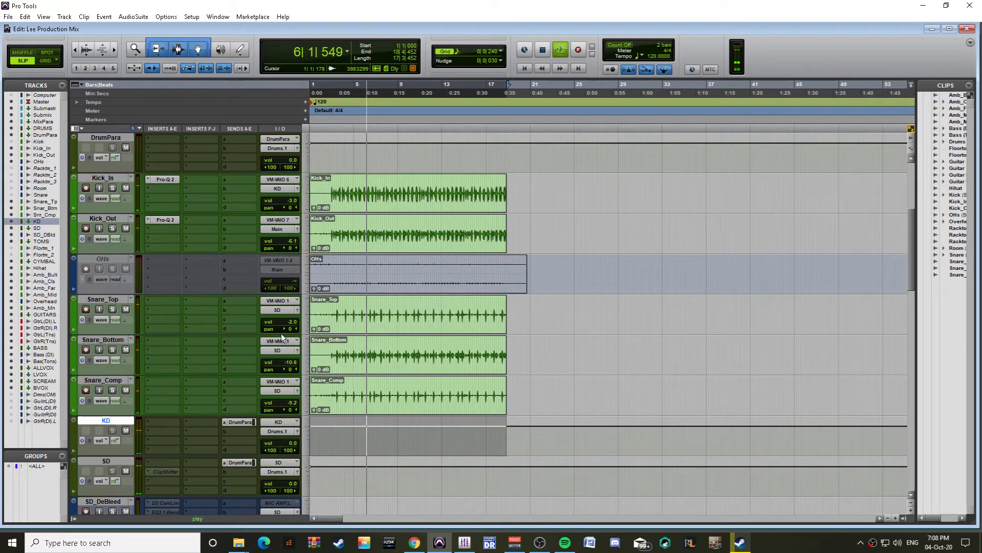
Step: Move the SD track between OHs and Snare_Top in the track order and stop playback
click(109, 460)
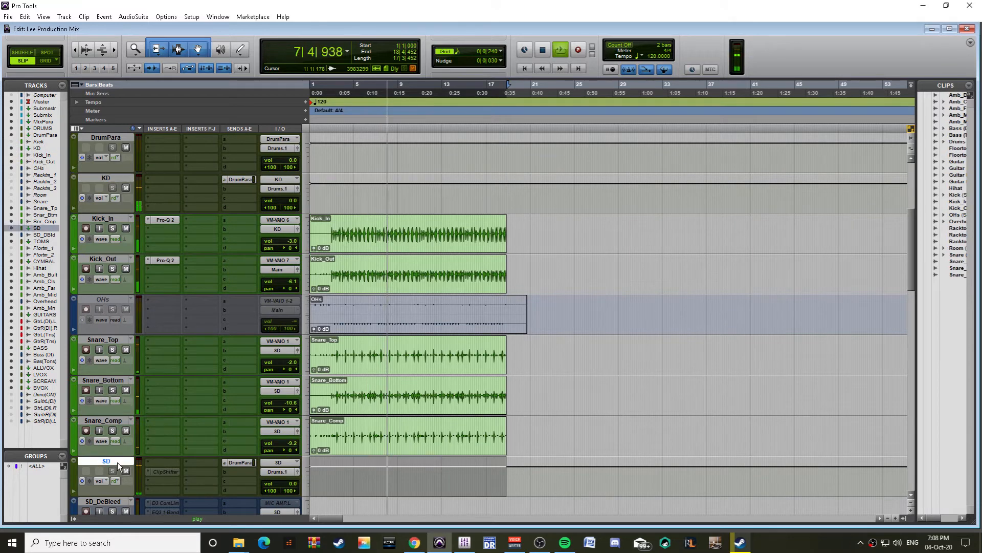
drag(118, 462, 117, 346)
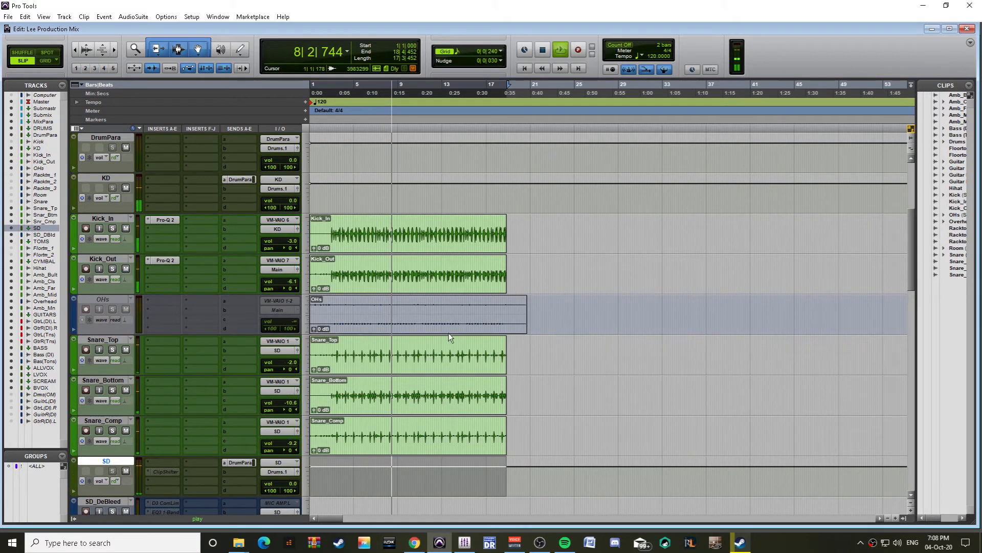
scroll(333, 375, down, 1)
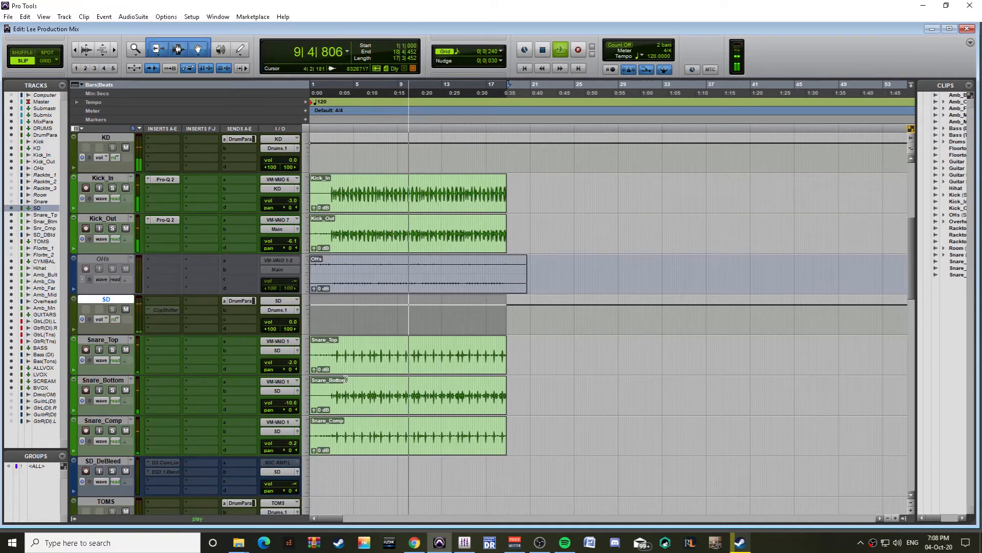
key(space)
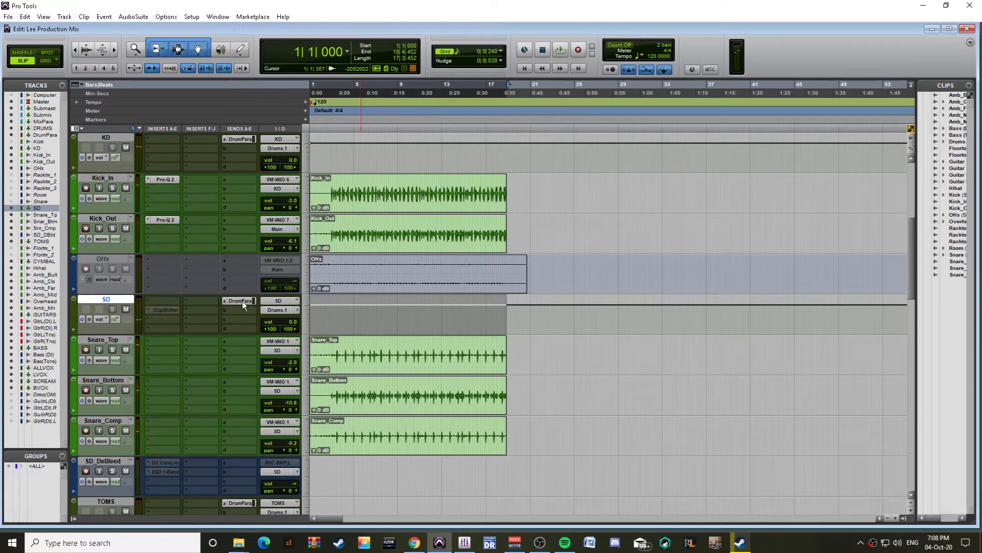
Step: Set the DrumPara send levels of the SD and KD tracks to 0.0 dB
click(240, 301)
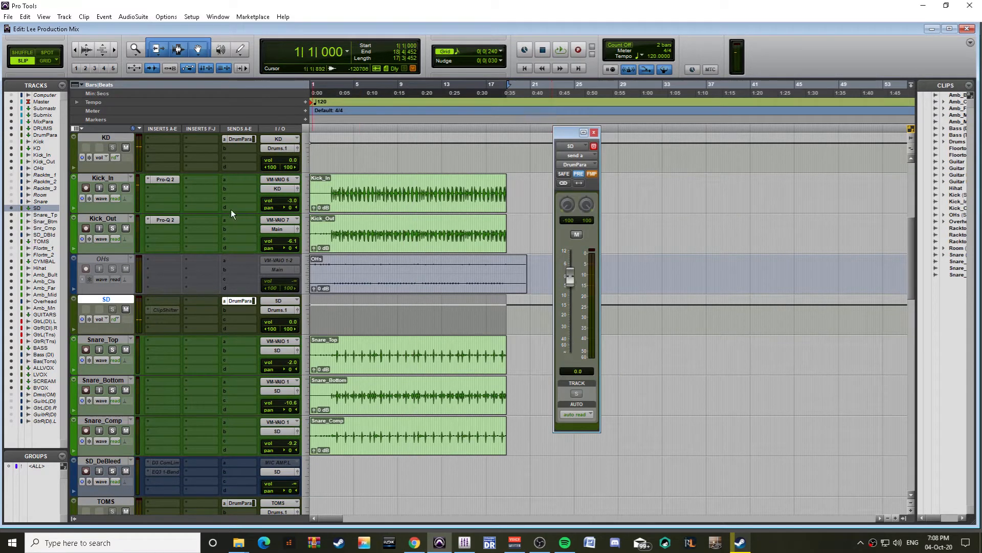
click(241, 139)
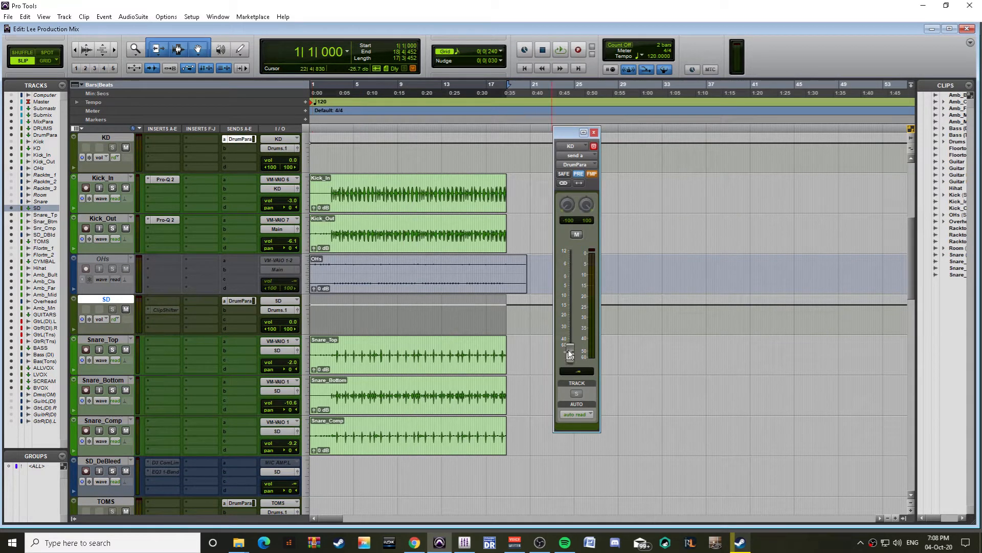
scroll(288, 325, up, 3)
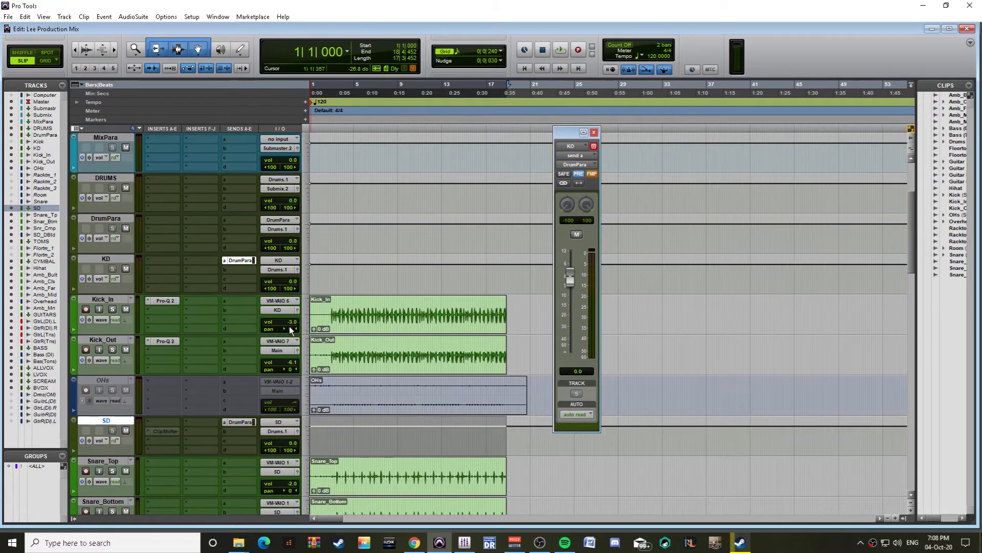
Step: Insert the BF-76 limiter on DrumPara, play from the first Kick_In hits and raise the limiter's input
click(170, 225)
key(Escape)
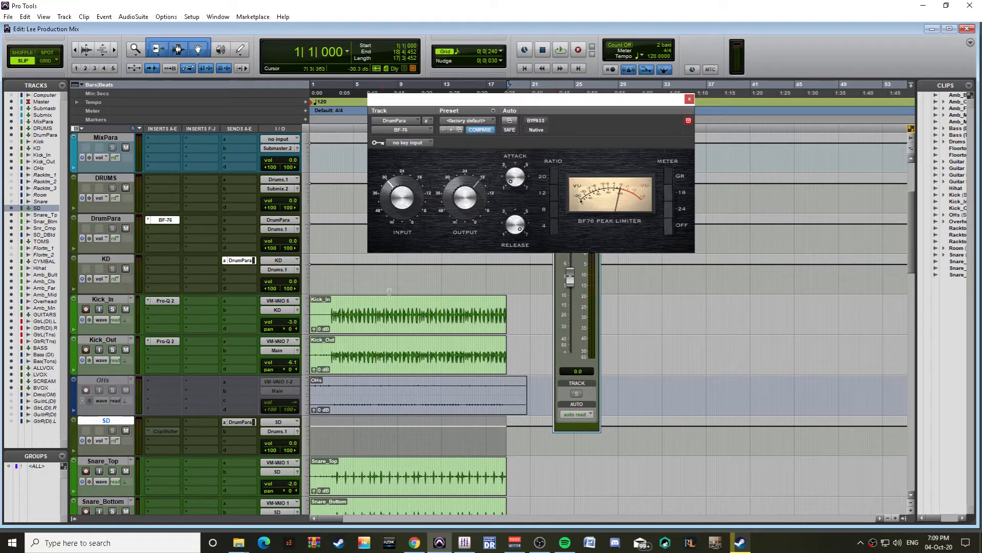
drag(329, 306, 508, 321)
key(space)
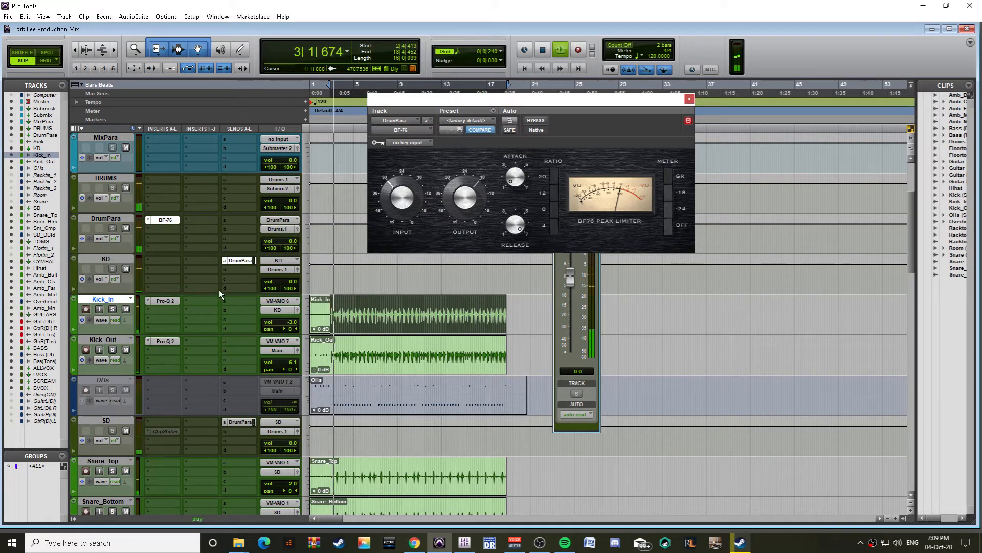
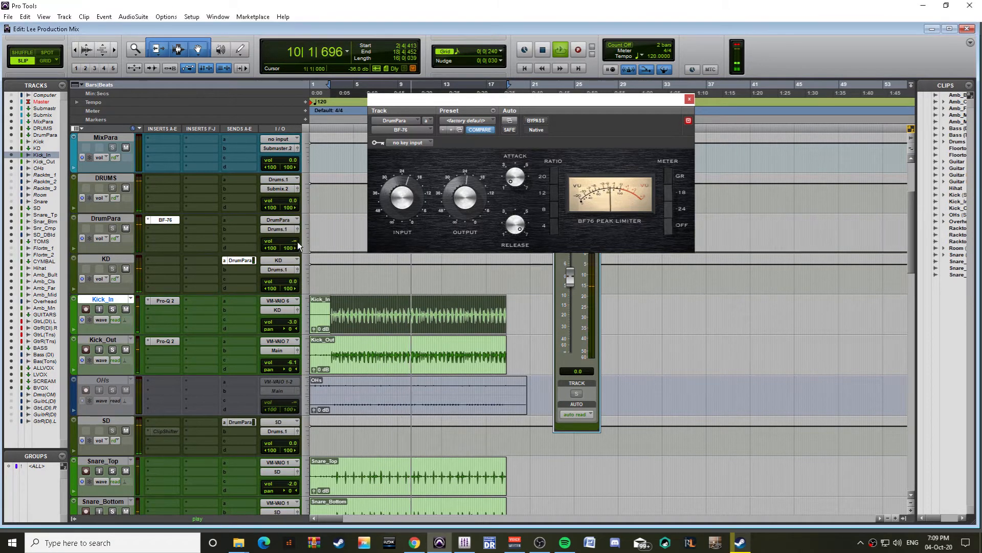
Step: Set the DrumPara volume to -9.9 dB during playback and close the limiter and send windows
drag(296, 248, 301, 219)
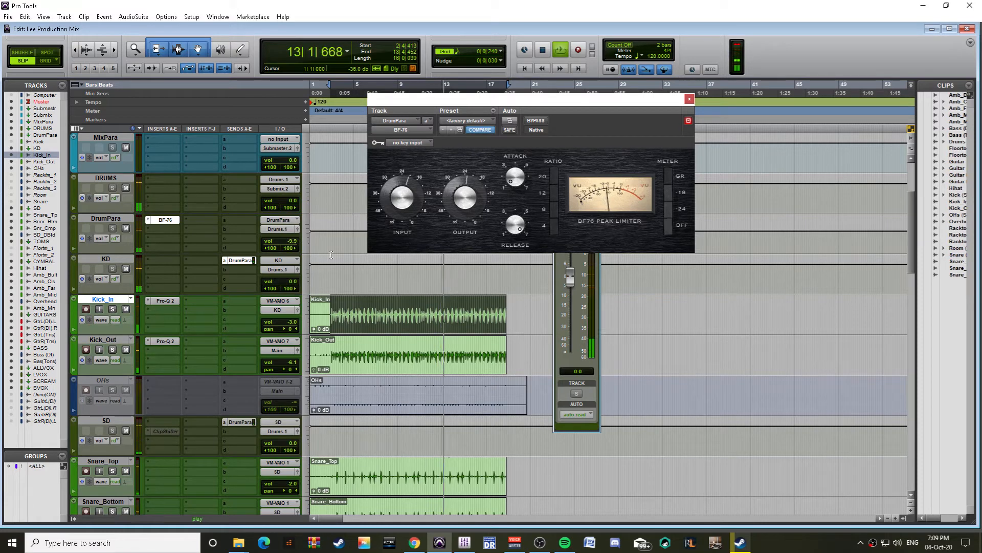
click(690, 100)
click(595, 132)
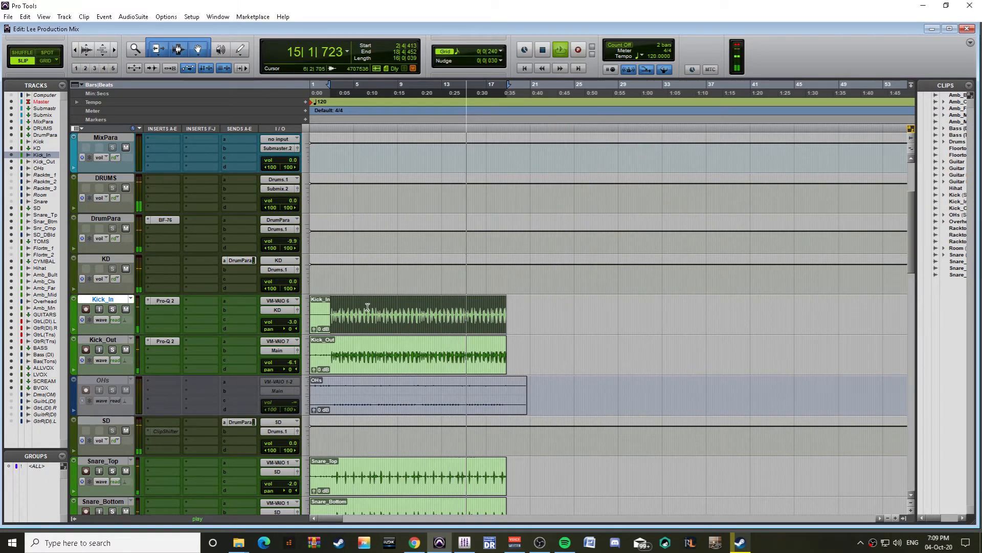
Step: Stop playback and set the CYMBALS volume to -3.1 dB
scroll(364, 309, down, 7)
scroll(364, 309, down, 3)
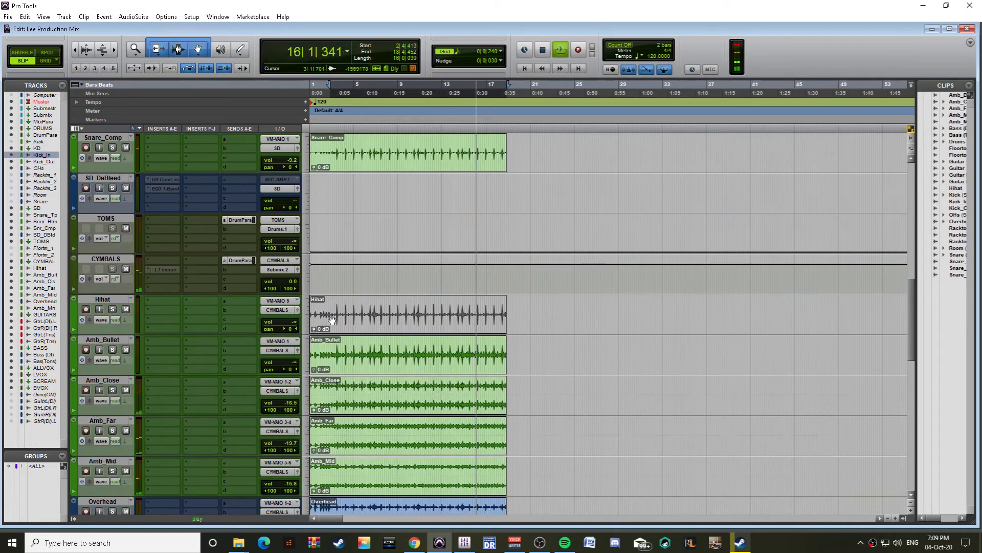
key(space)
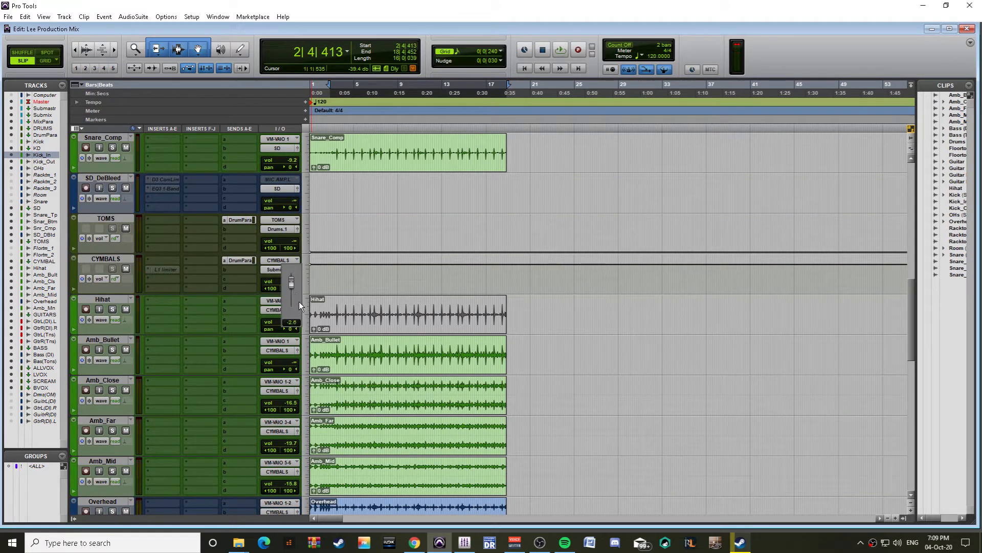
Step: Move the BASS, Bass (DI) and Bass (Tones) tracks between Amb_Mono and GUITARS in the track order
scroll(340, 378, down, 8)
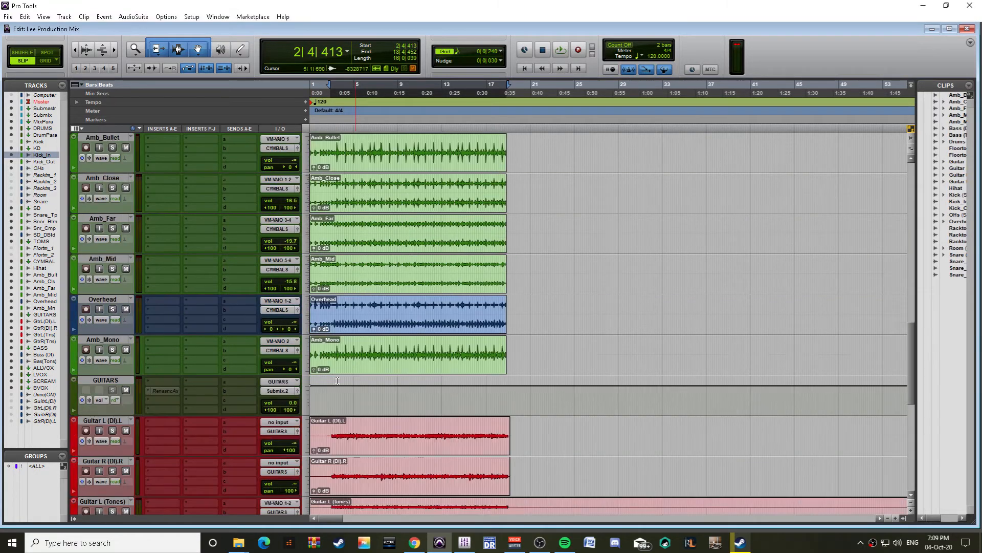
scroll(341, 379, down, 6)
click(334, 277)
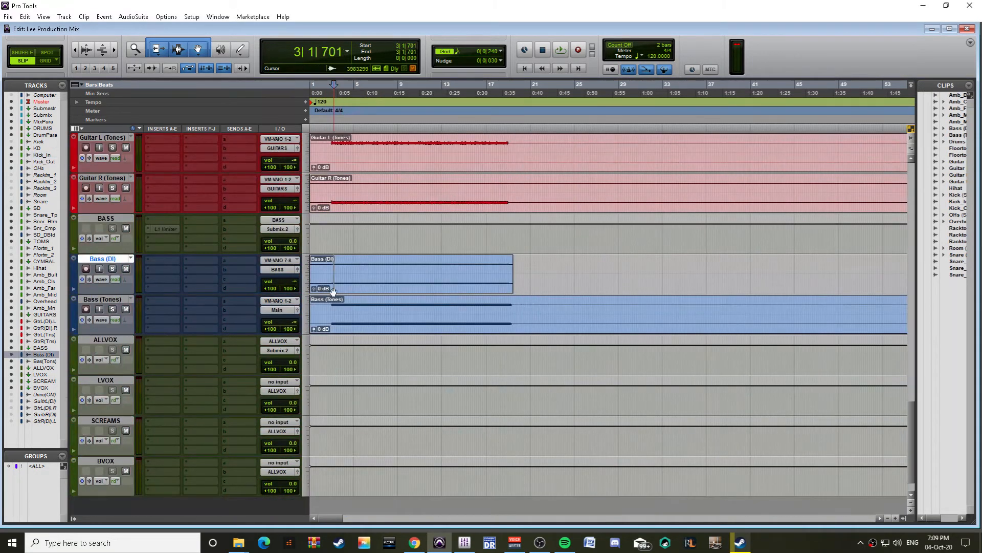
click(107, 299)
shift+click(109, 219)
drag(109, 219, 164, 303)
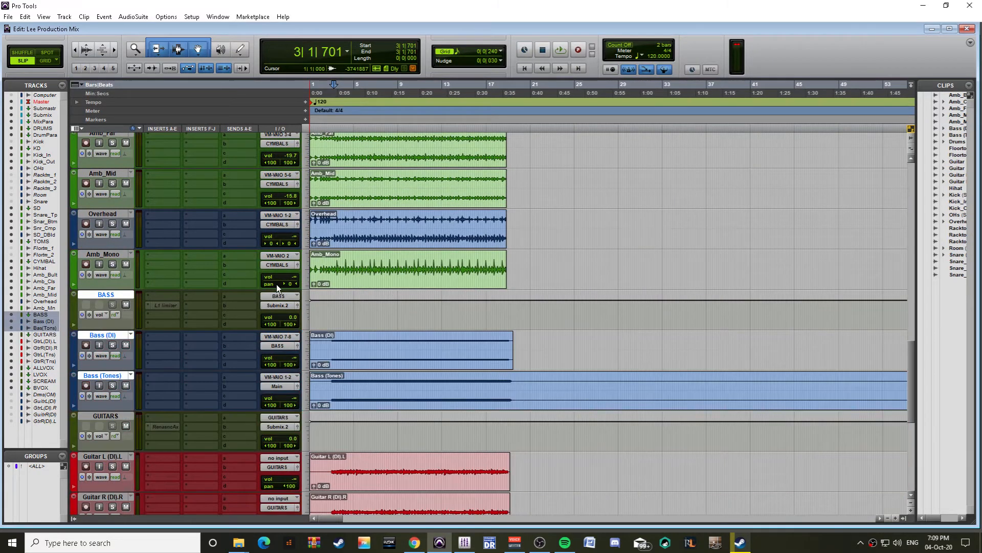
Step: Insert FabFilter Pro-Q 2 on the Bass (DI) track and start playback just before bar 3
click(332, 346)
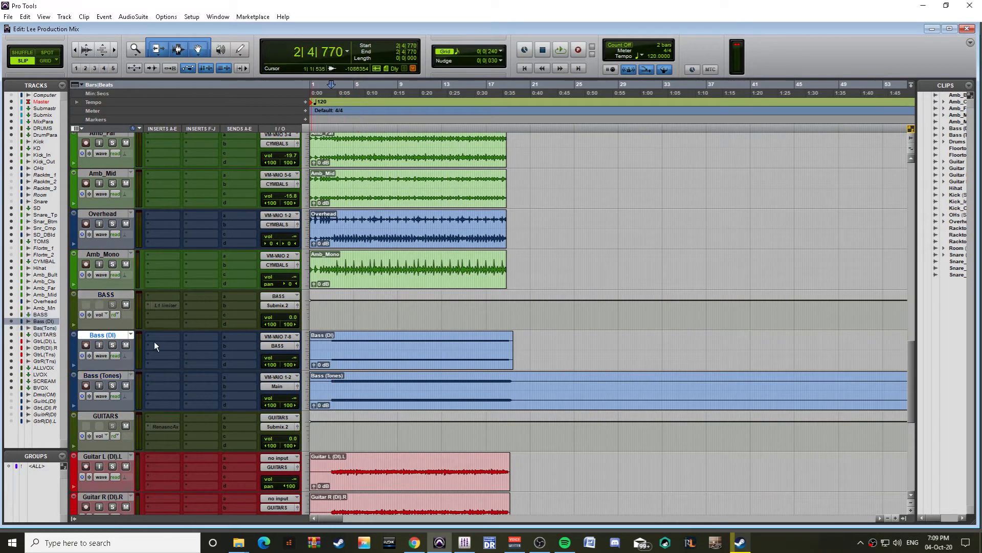
click(164, 337)
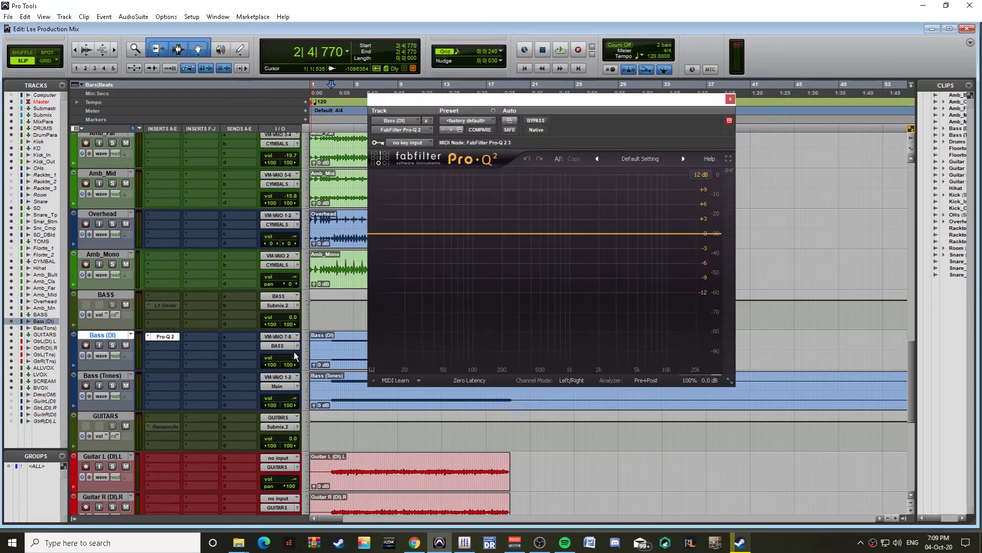
key(space)
Step: Mute Bass (Tones) and set the Bass (DI) volume to -7.3 dB during playback
click(294, 361)
key(space)
click(293, 357)
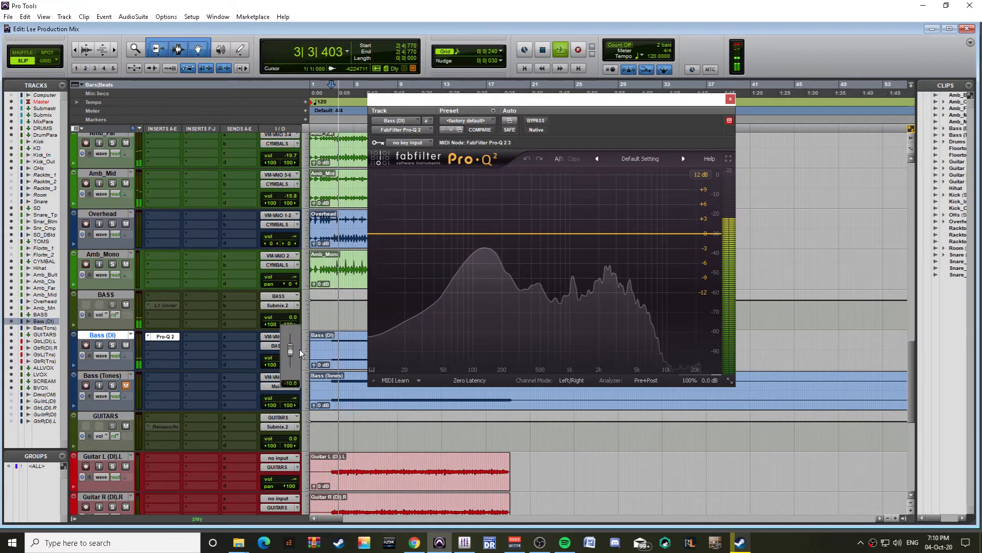
drag(301, 352, 301, 349)
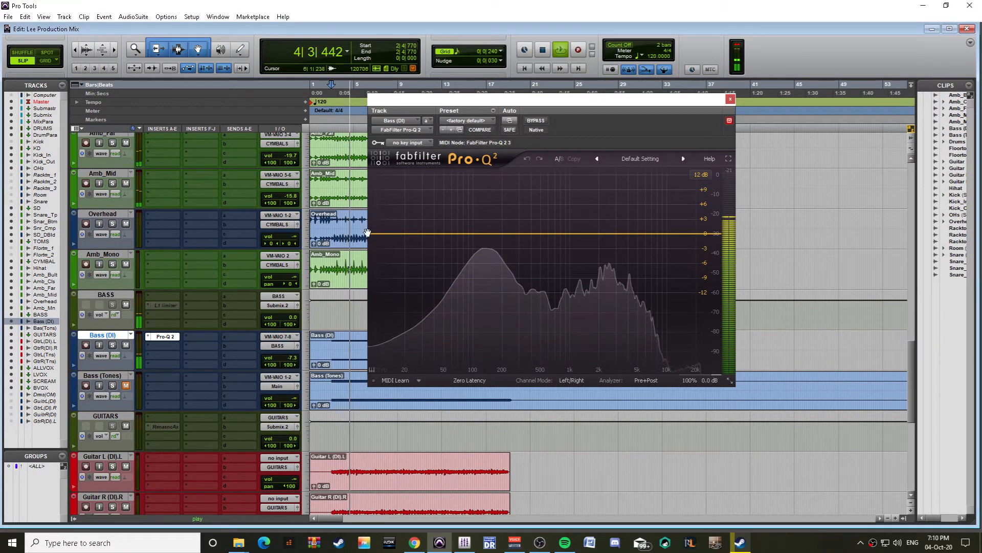
Step: Add a 24 dB/oct low cut at about 79 Hz to Bass (DI), set its volume to -6.9 dB and close the equaliser
drag(378, 235, 467, 235)
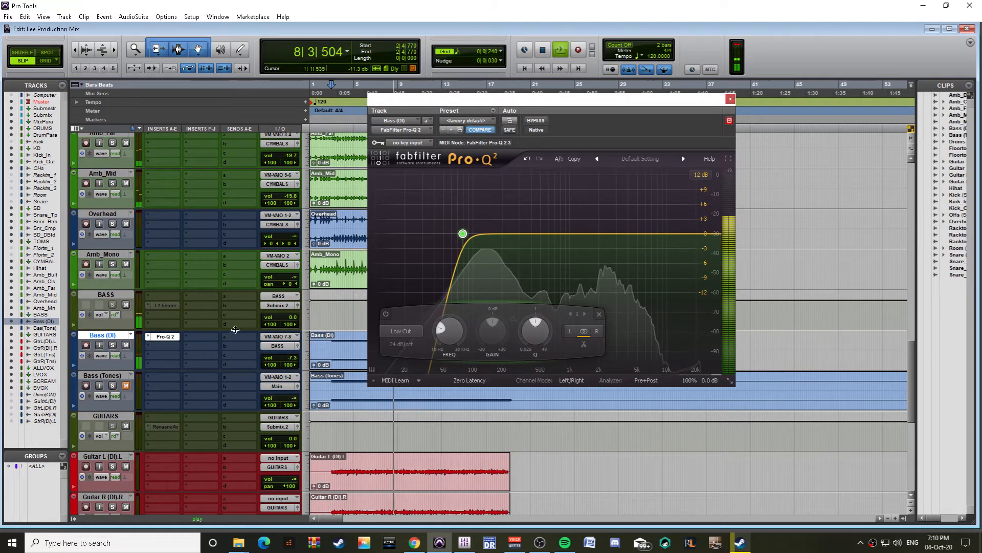
drag(289, 358, 296, 357)
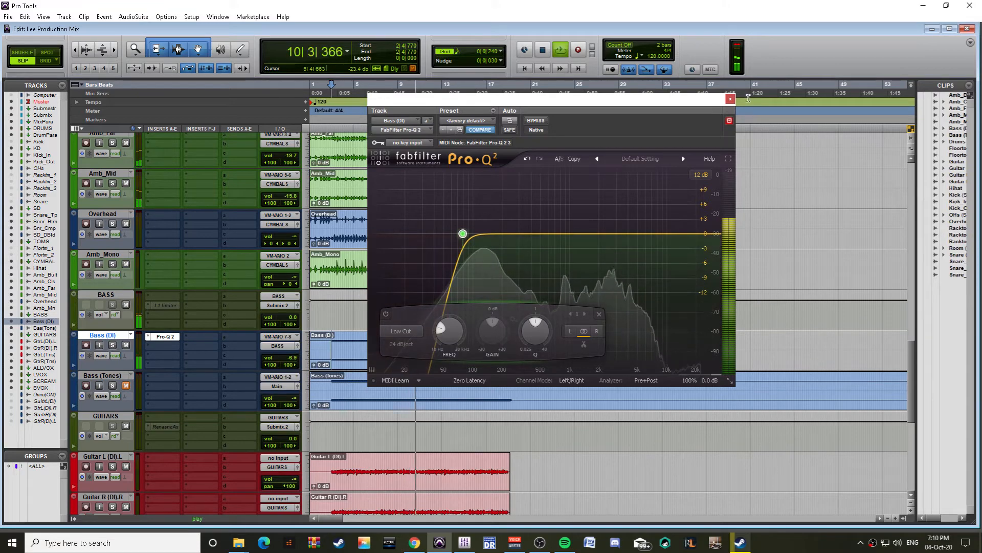
click(730, 99)
Step: Insert FabFilter Pro-Q 2 on the Master track and restart playback
scroll(373, 377, up, 8)
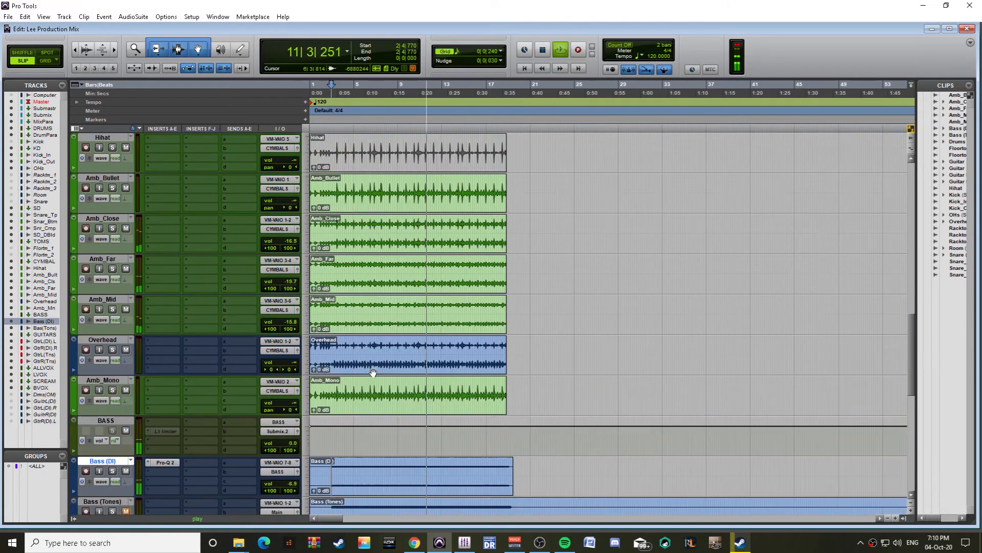
scroll(373, 373, up, 15)
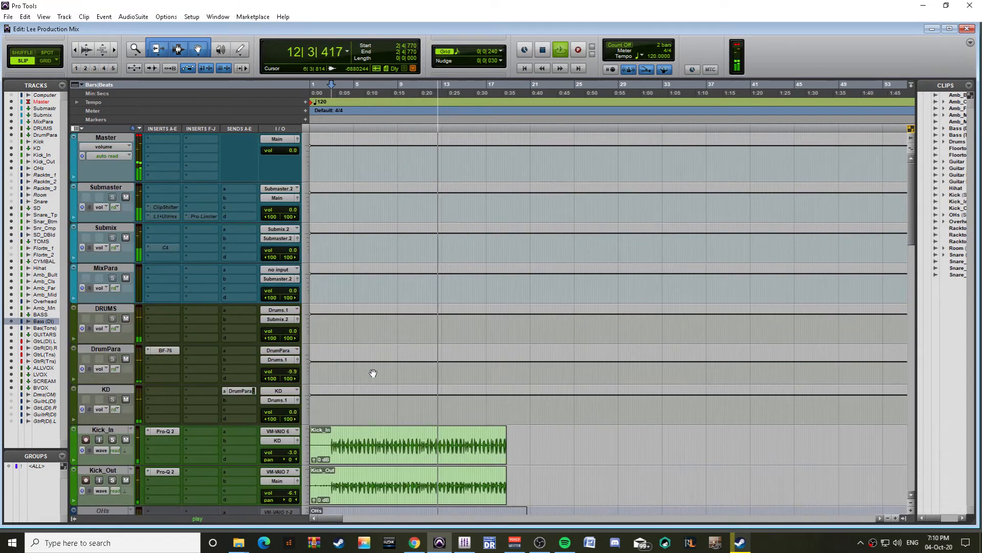
key(space)
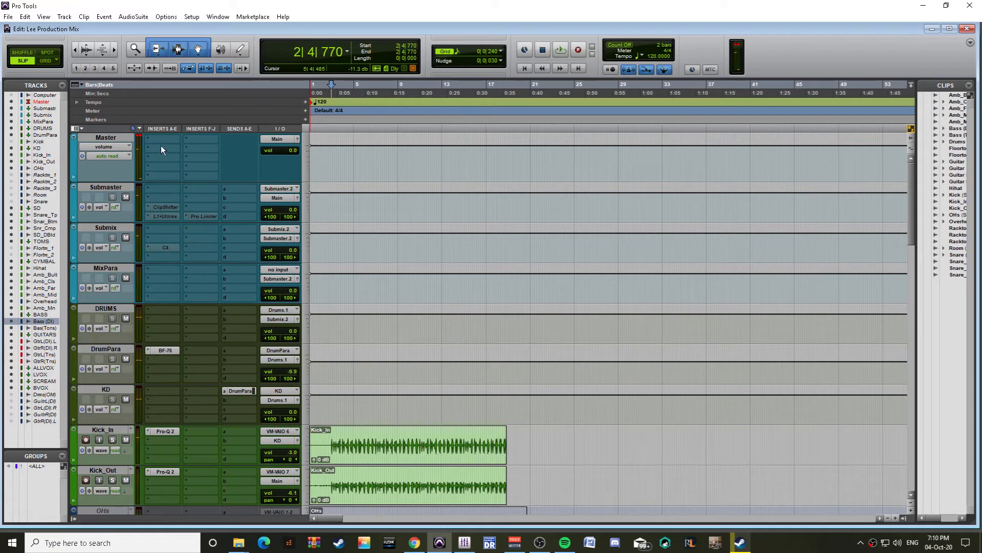
click(177, 143)
click(193, 155)
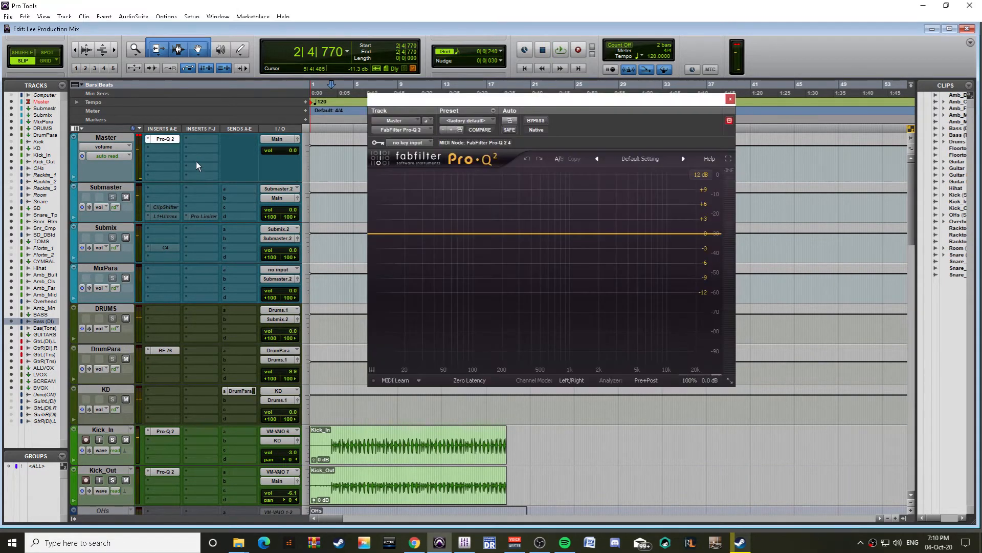
key(space)
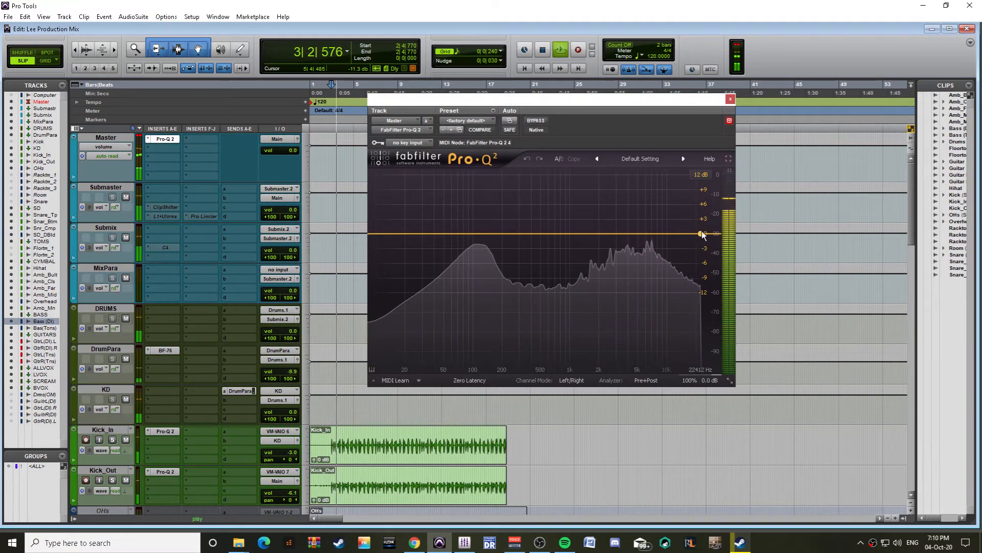
Step: Load the "450 hz low pass 24 dB oct" preset on the Master equaliser, listen to the low end and close the plug-in window
click(700, 231)
click(658, 161)
mouse_move(675, 183)
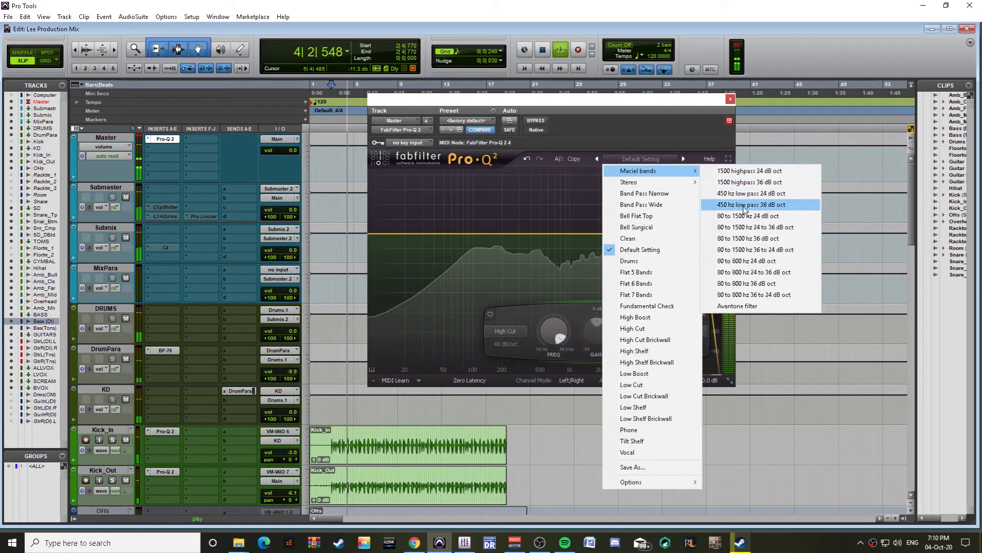
click(730, 199)
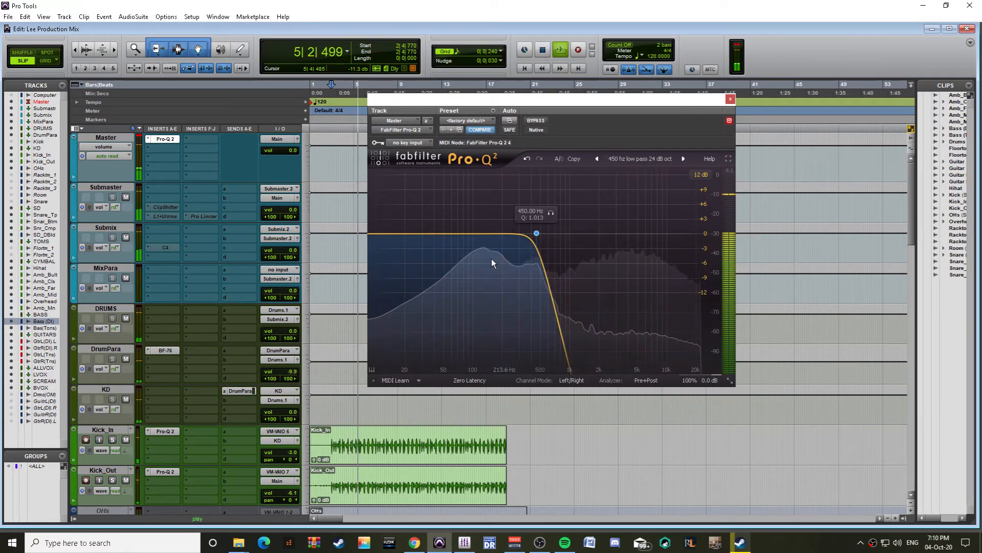
click(731, 99)
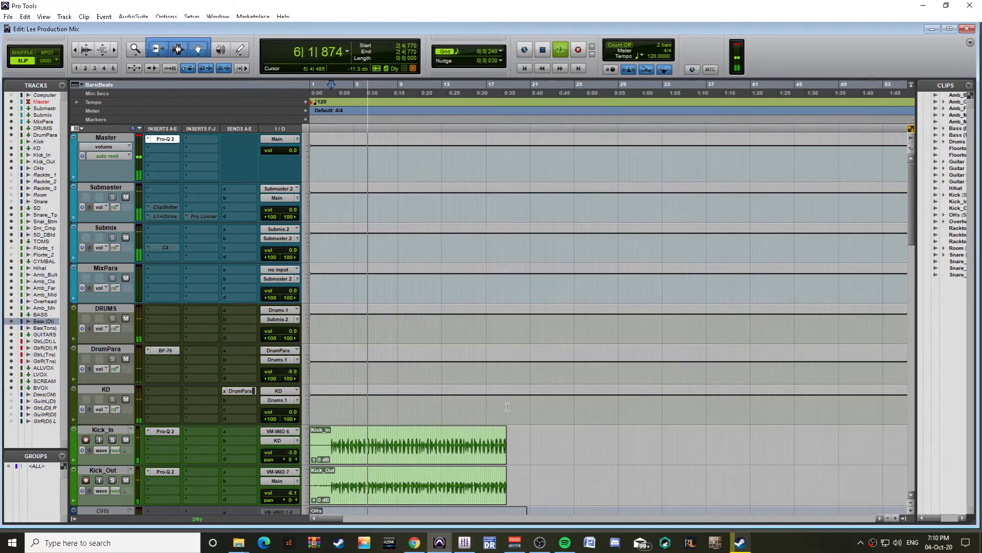
Step: Set the Bass (DI) low cut slope to 6 dB/oct and add a 30 dB/oct high cut at about 6183 Hz
scroll(499, 406, down, 8)
scroll(499, 406, down, 12)
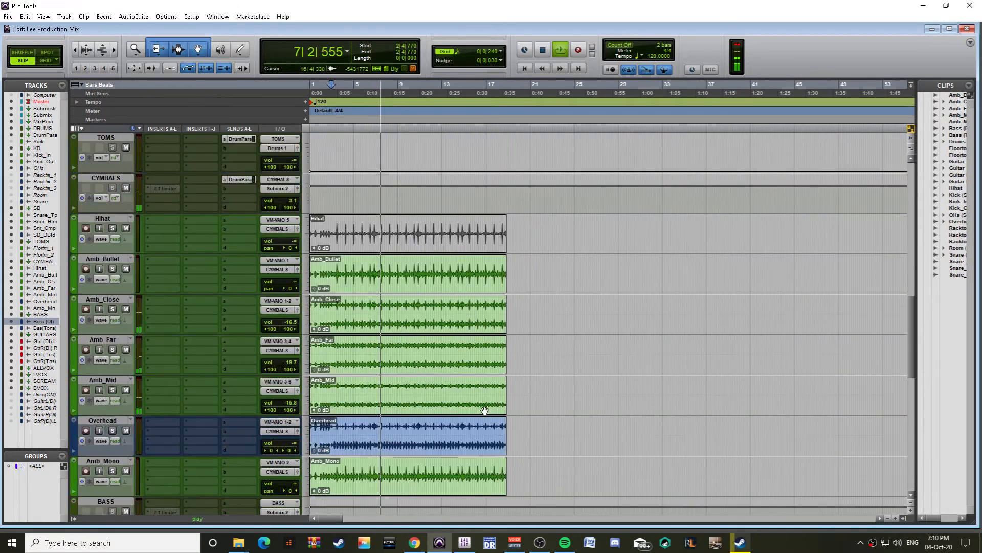
scroll(302, 416, down, 4)
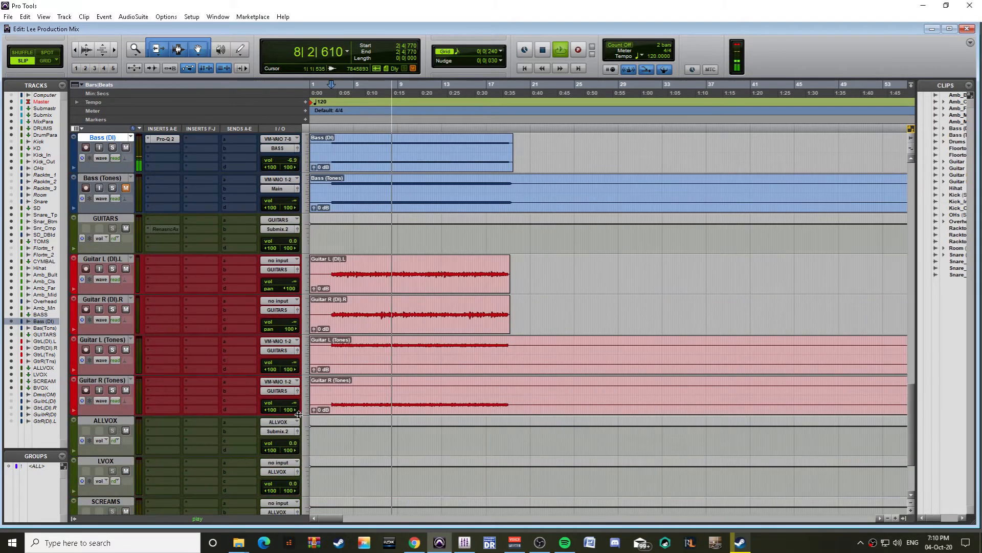
scroll(161, 236, up, 3)
click(165, 261)
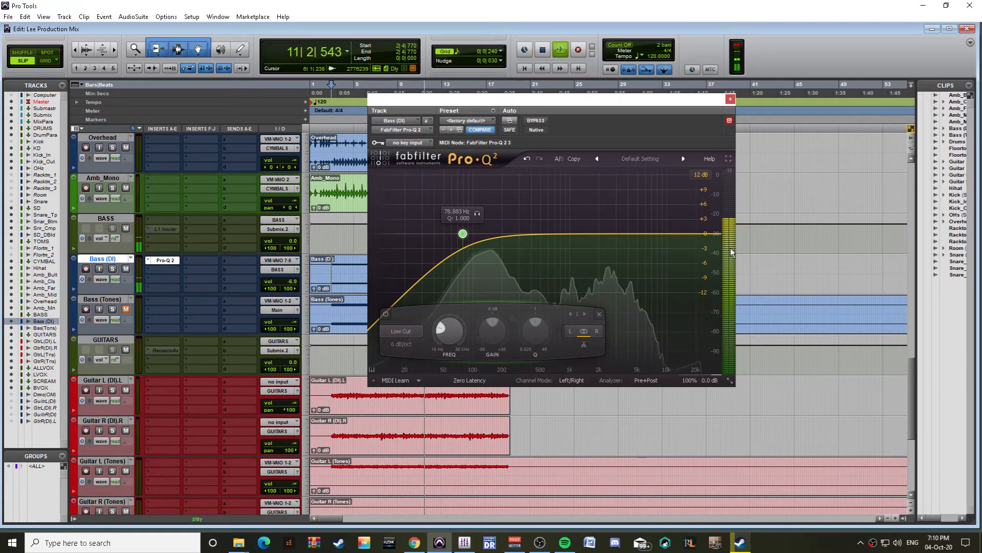
drag(715, 232, 648, 236)
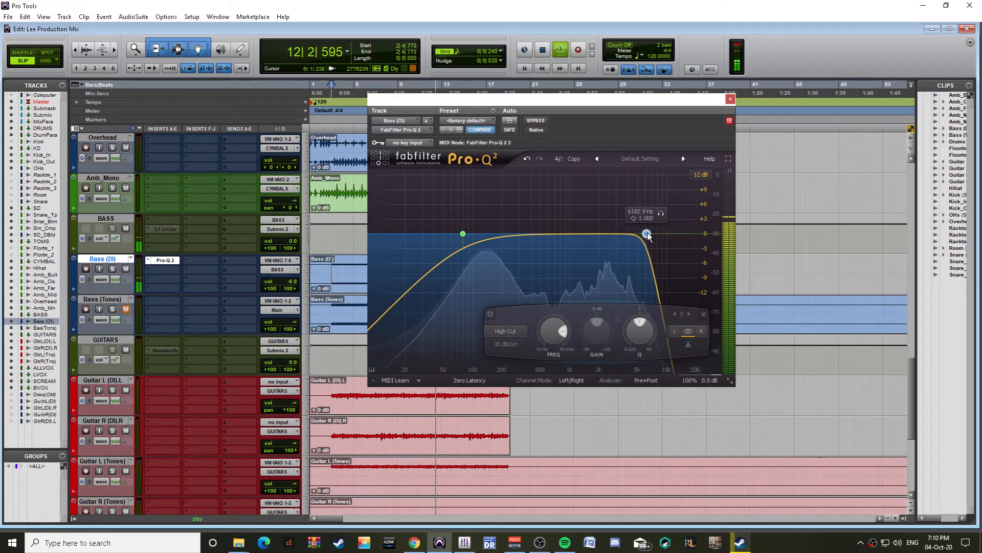
click(731, 99)
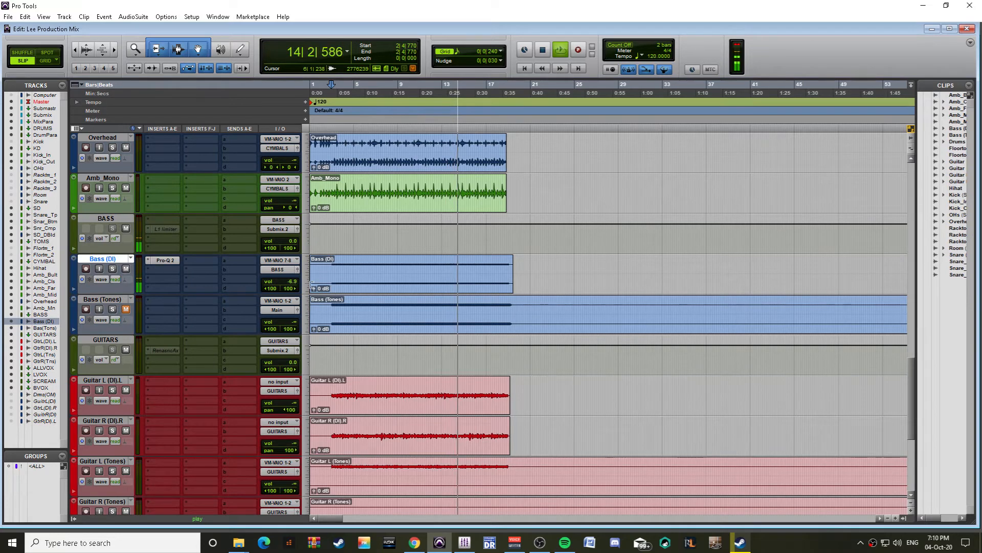
click(161, 269)
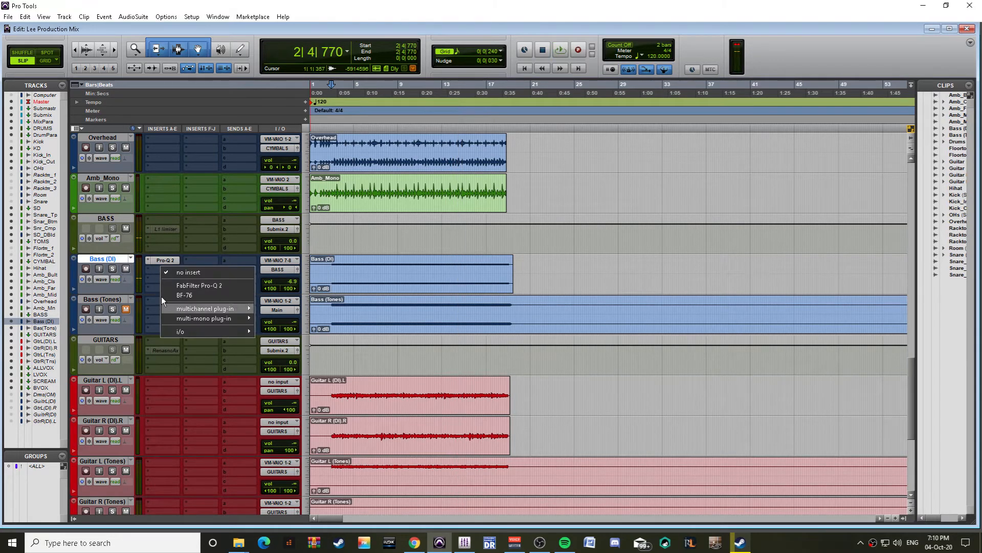
click(164, 261)
click(164, 261)
Step: Boost Bass (DI) with a bell of about +3 dB near 290 Hz, set its volume to -5.3 dB and close the equaliser
key(space)
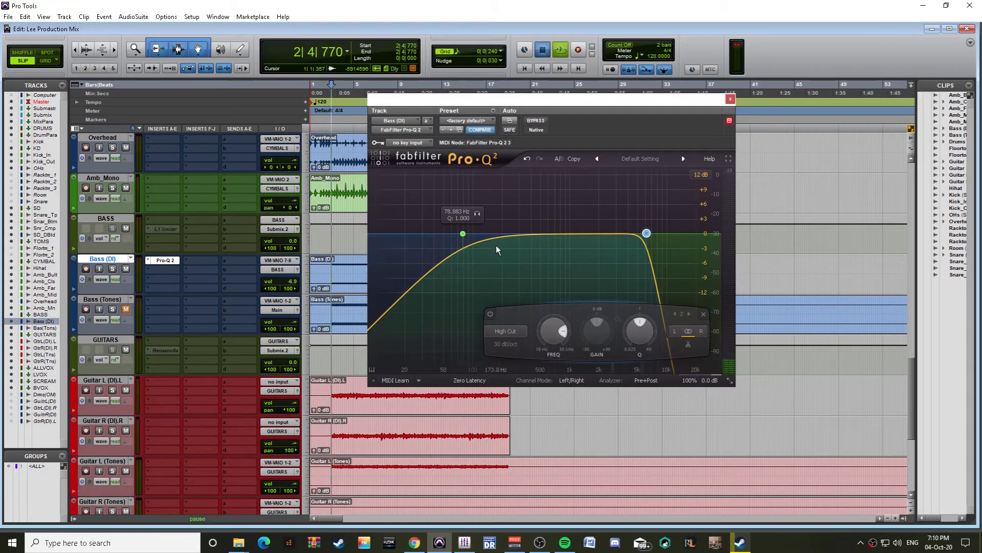
mouse_move(508, 236)
mouse_down()
mouse_move(520, 175)
mouse_move(468, 193)
mouse_move(520, 208)
mouse_move(523, 229)
mouse_move(517, 220)
mouse_up()
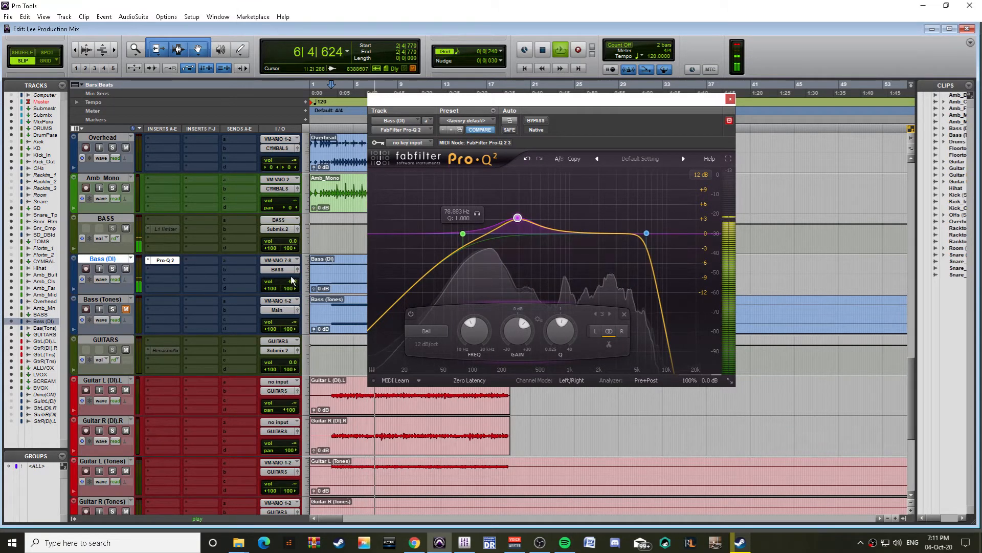
drag(295, 287, 296, 274)
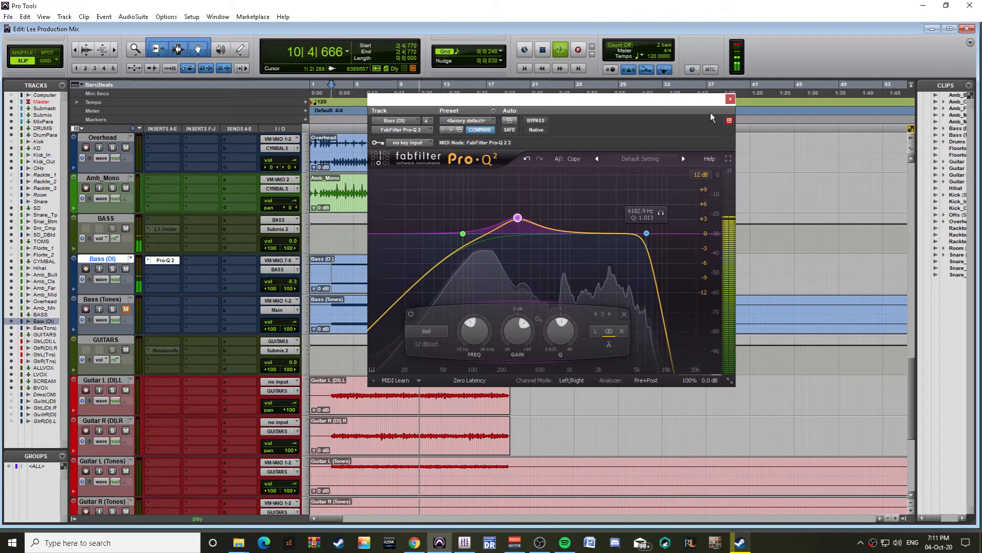
click(729, 99)
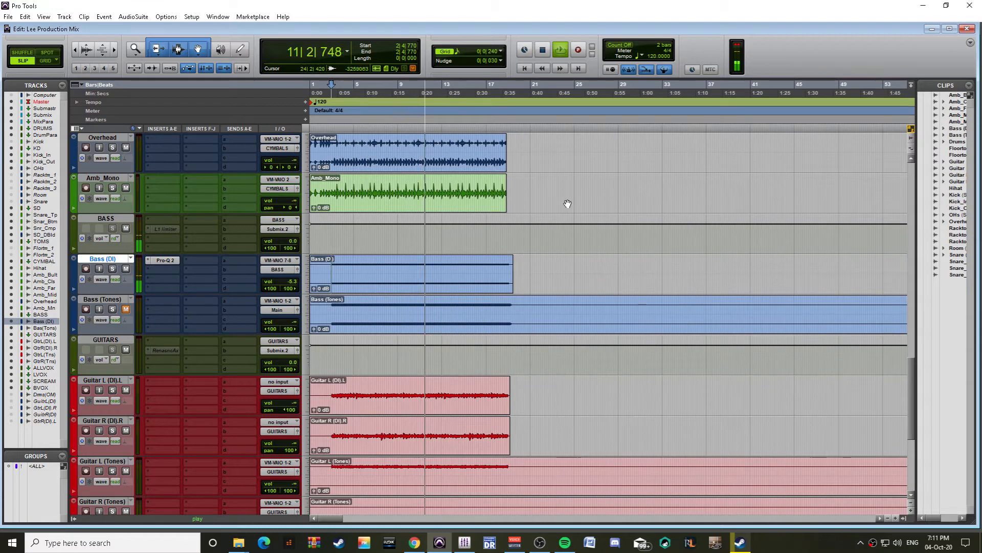
click(126, 269)
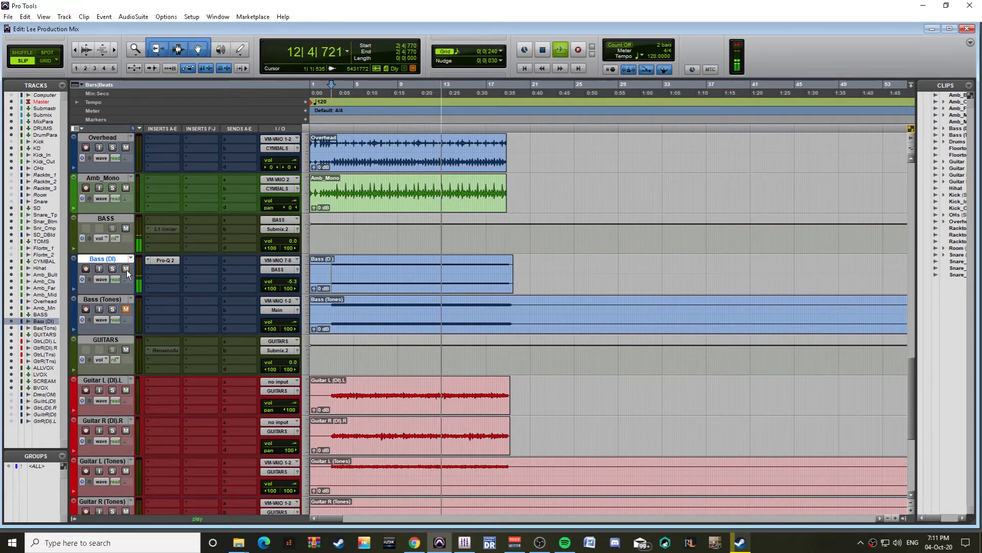
Step: Load the "80 to 1500 hz 24 to 36 dB oct" preset on the Master equaliser and play the mix through it
scroll(138, 286, up, 2)
scroll(288, 299, up, 5)
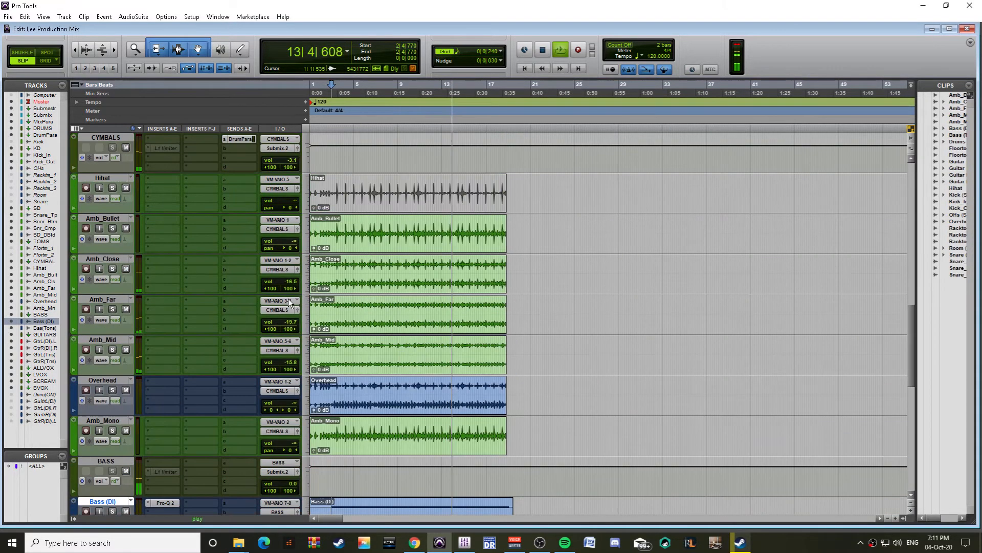
scroll(158, 260, up, 5)
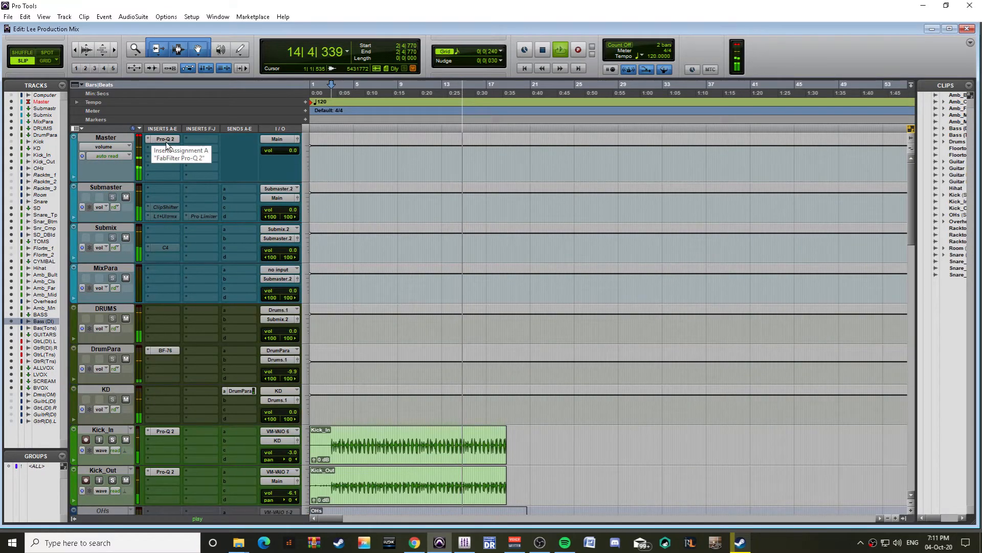
key(space)
scroll(472, 423, down, 4)
scroll(471, 423, down, 14)
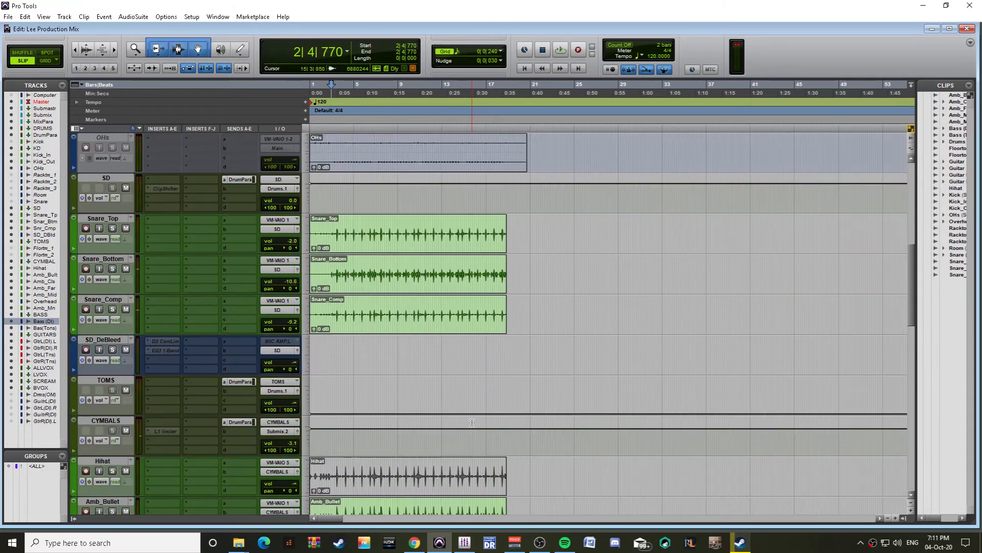
scroll(323, 402, up, 18)
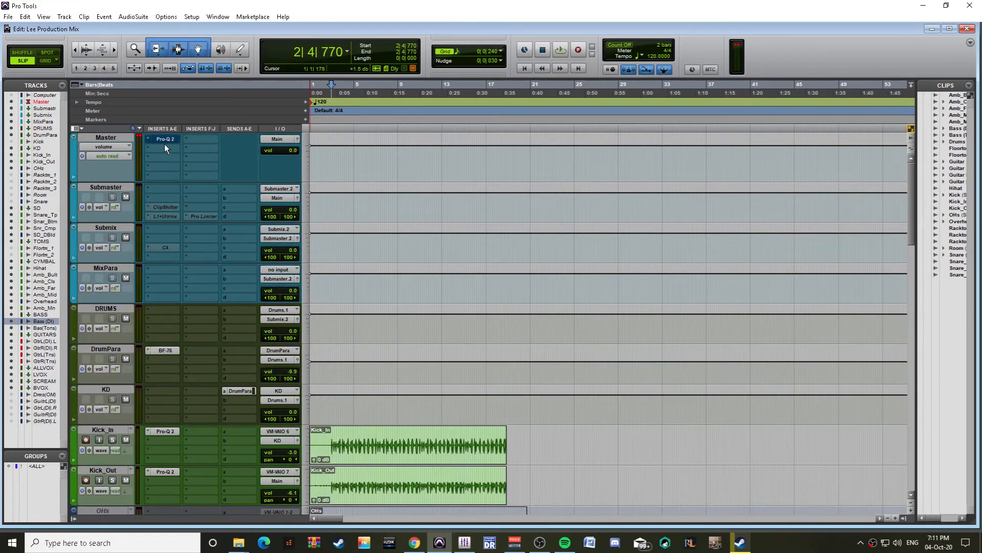
click(163, 139)
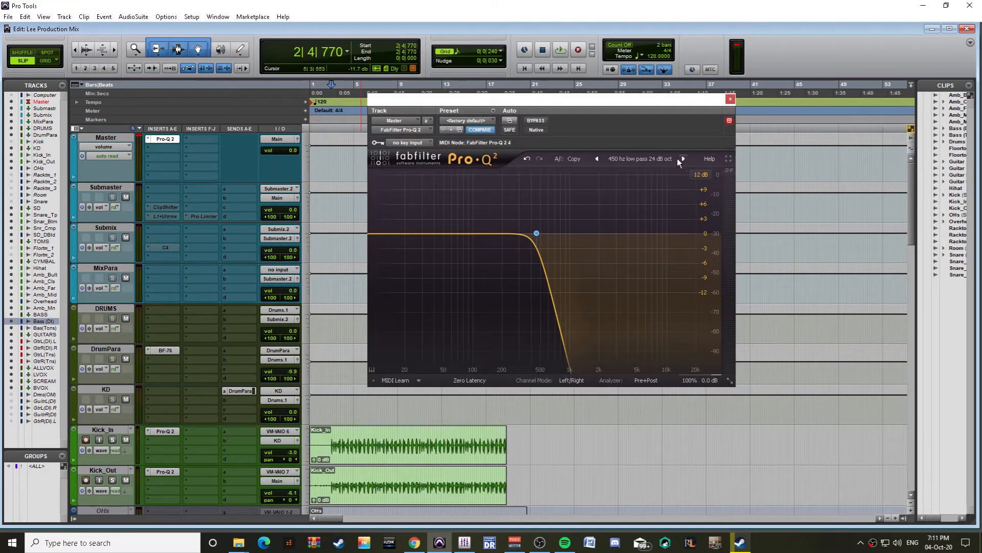
click(664, 160)
mouse_move(647, 172)
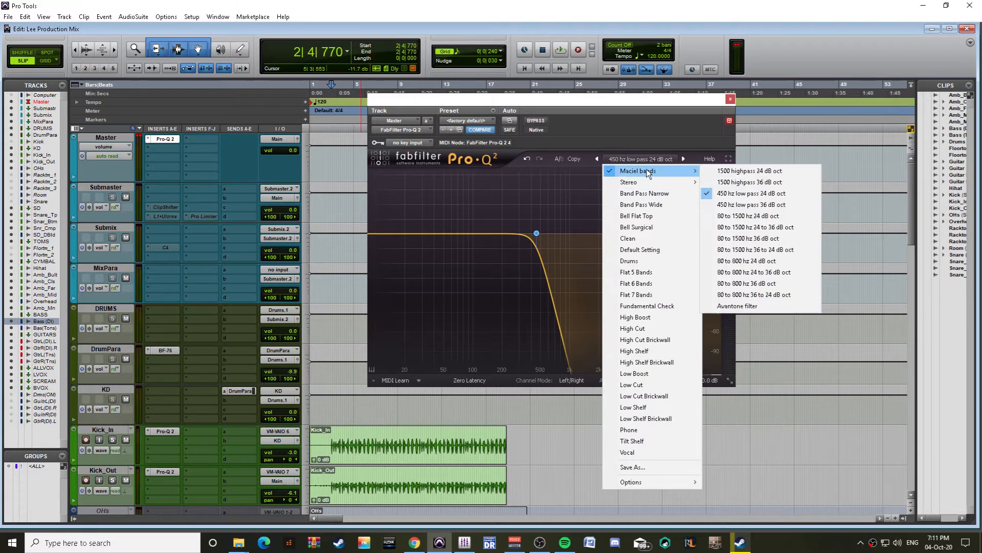
click(745, 228)
key(space)
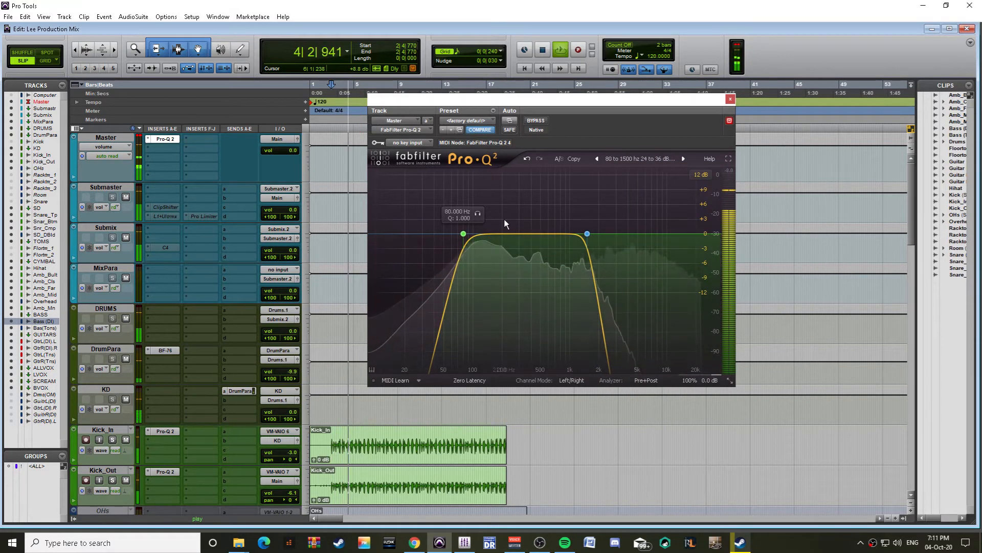
Step: Bypass the Master equaliser, close its window and stop playback
scroll(338, 308, down, 6)
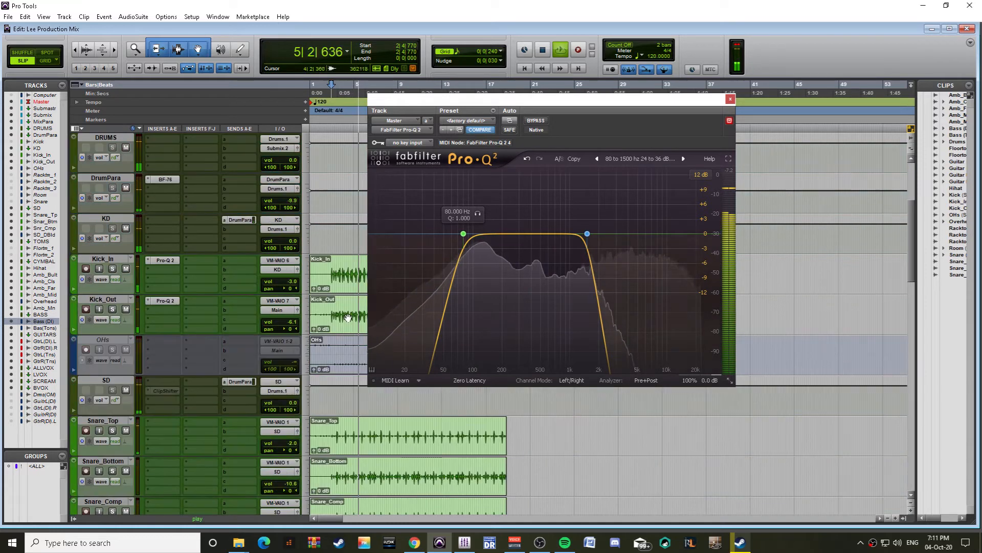
click(535, 121)
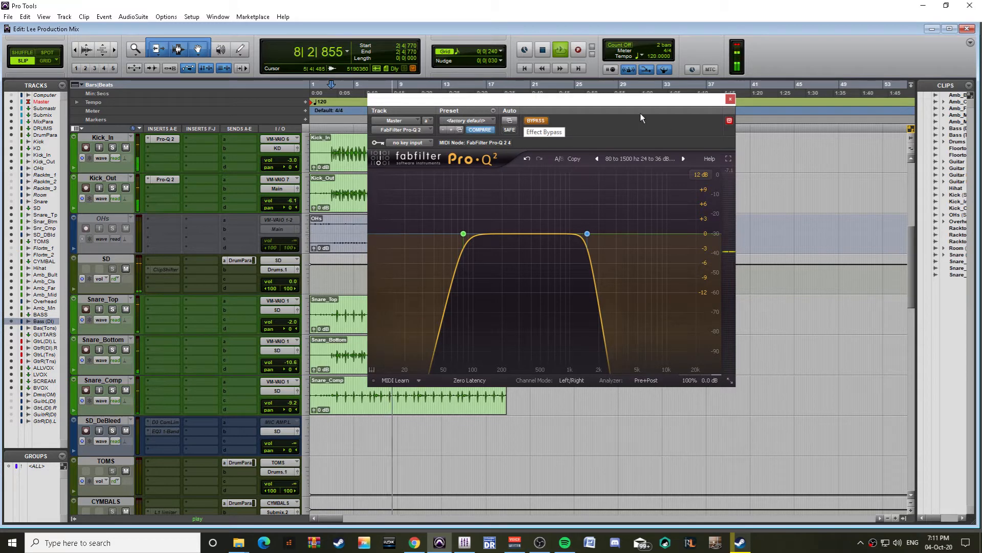
click(730, 100)
scroll(223, 242, up, 6)
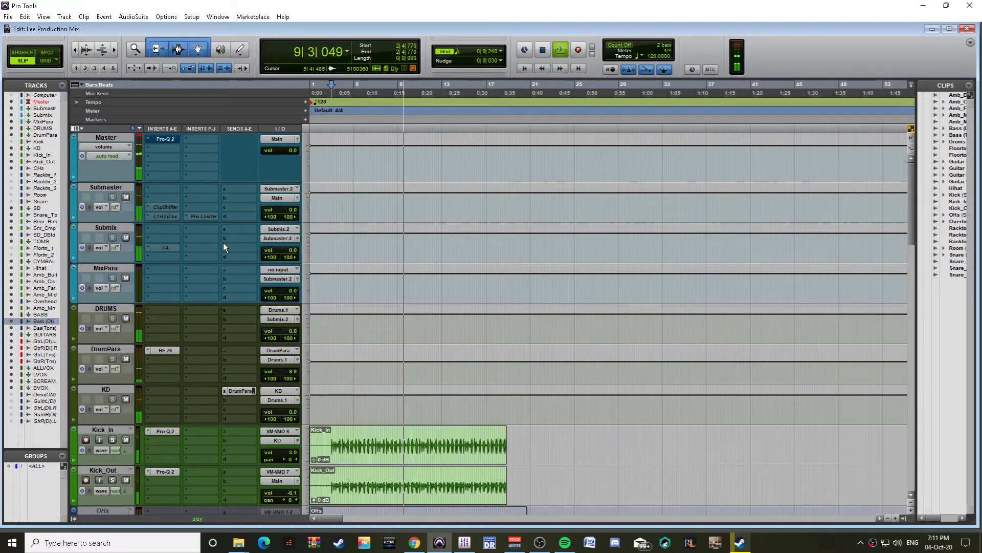
key(space)
Step: Play from around bar 2 and set the volumes of Guitar L (Tones) and Guitar R (Tones) to -3.0 dB each
scroll(250, 190, down, 5)
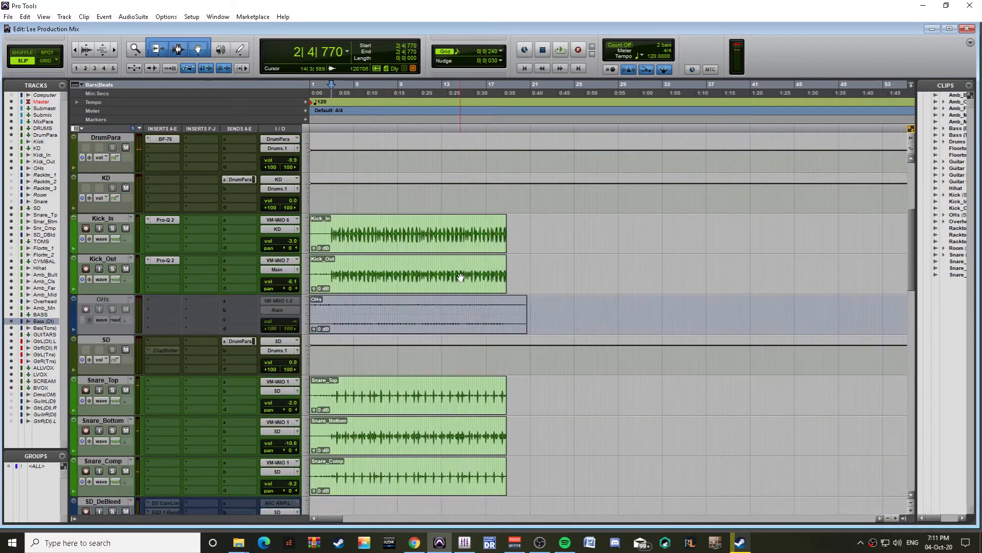
scroll(454, 280, down, 15)
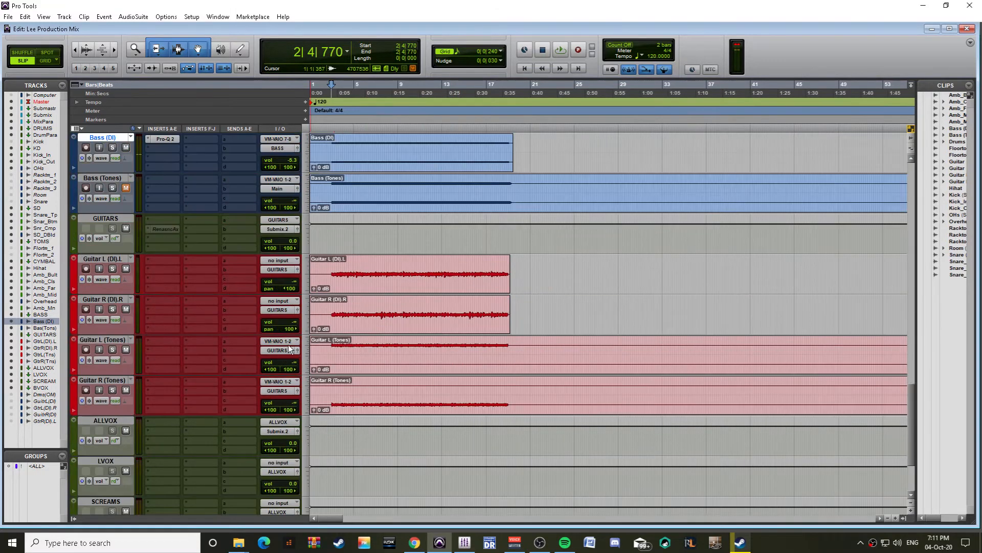
click(326, 347)
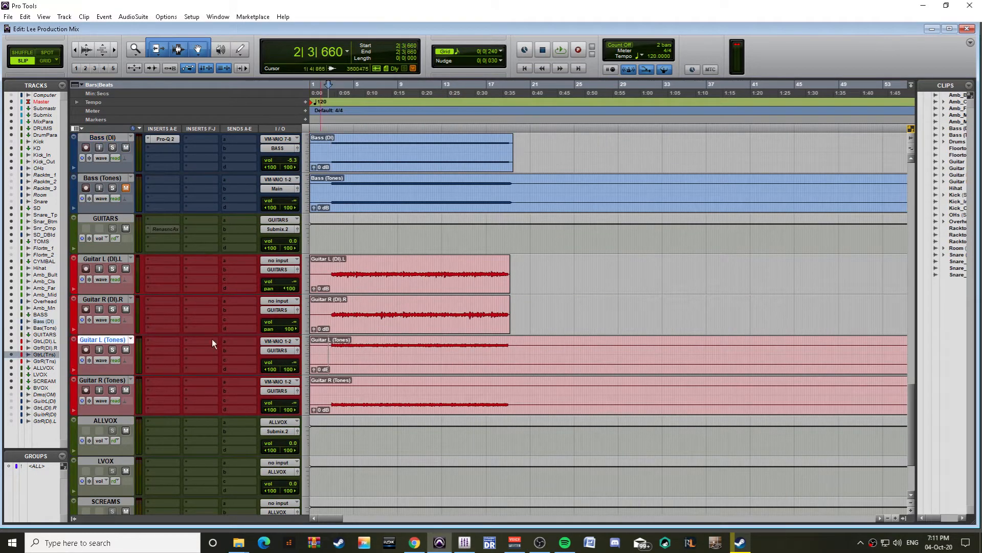
drag(296, 364, 295, 323)
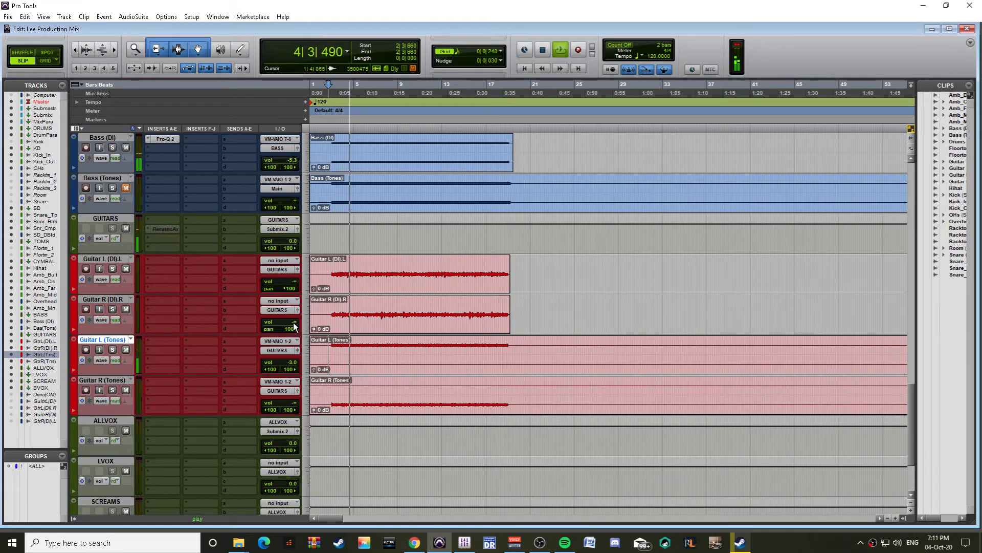
drag(297, 405, 306, 373)
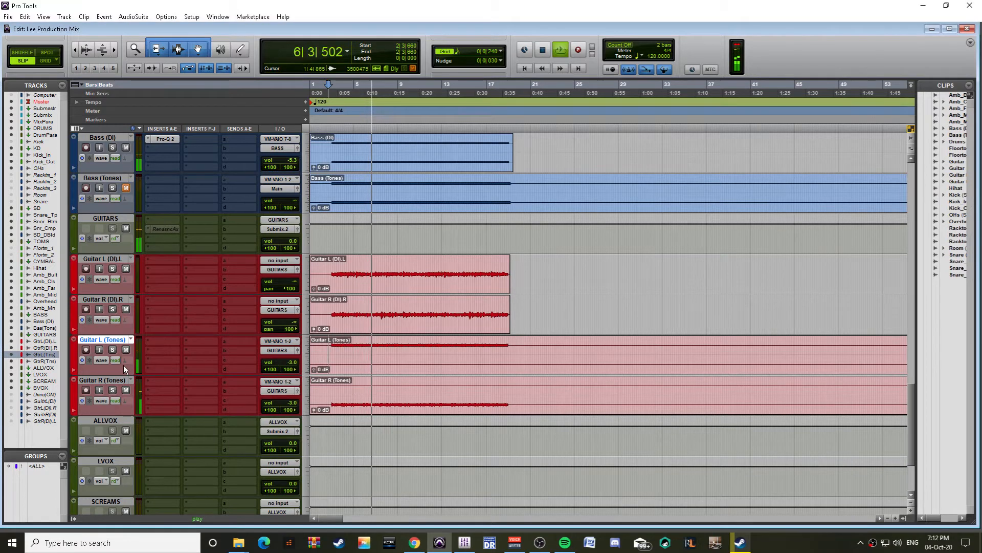
Step: Insert FabFilter Pro-Q 2 on the GUITARS track and add a low cut at about 108 Hz
shift+click(110, 379)
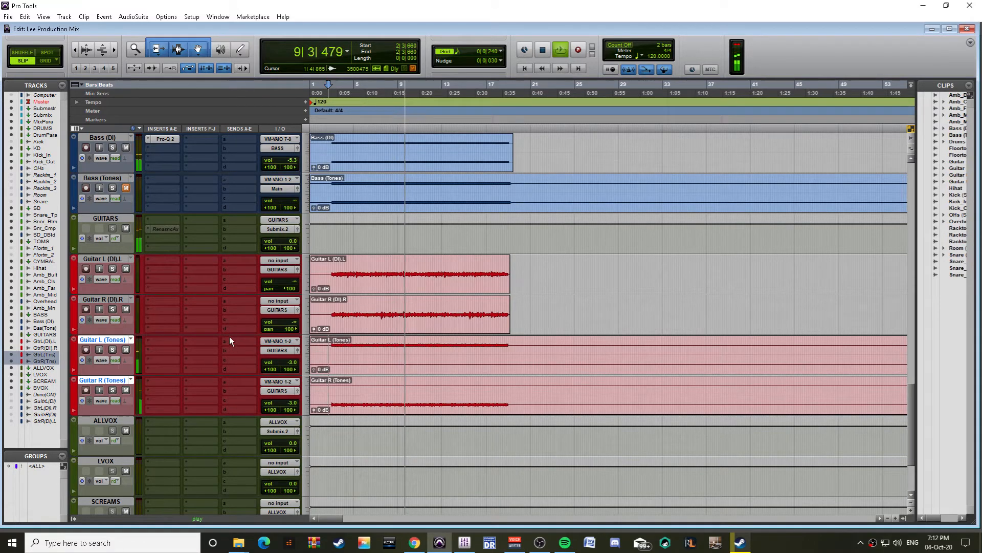
click(156, 342)
key(Escape)
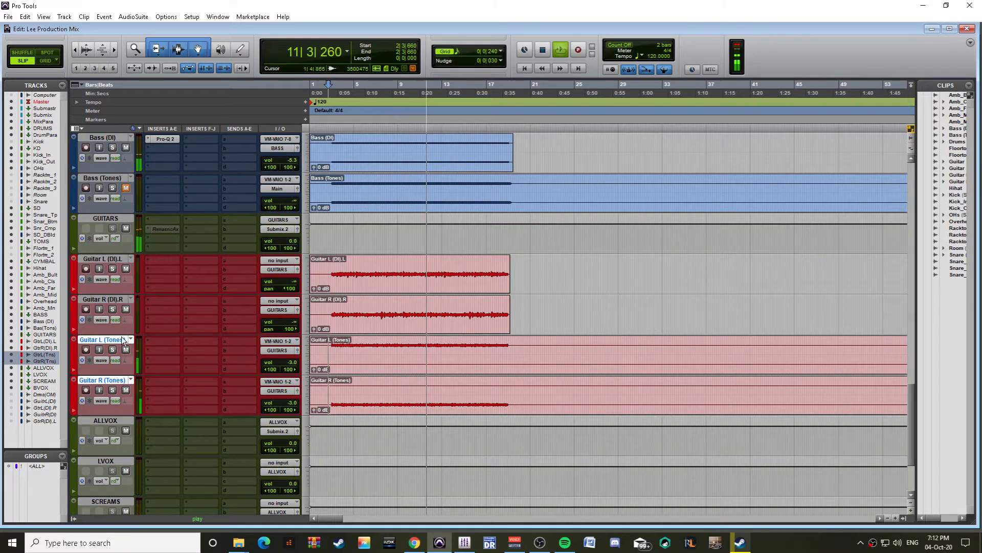
click(160, 222)
click(185, 235)
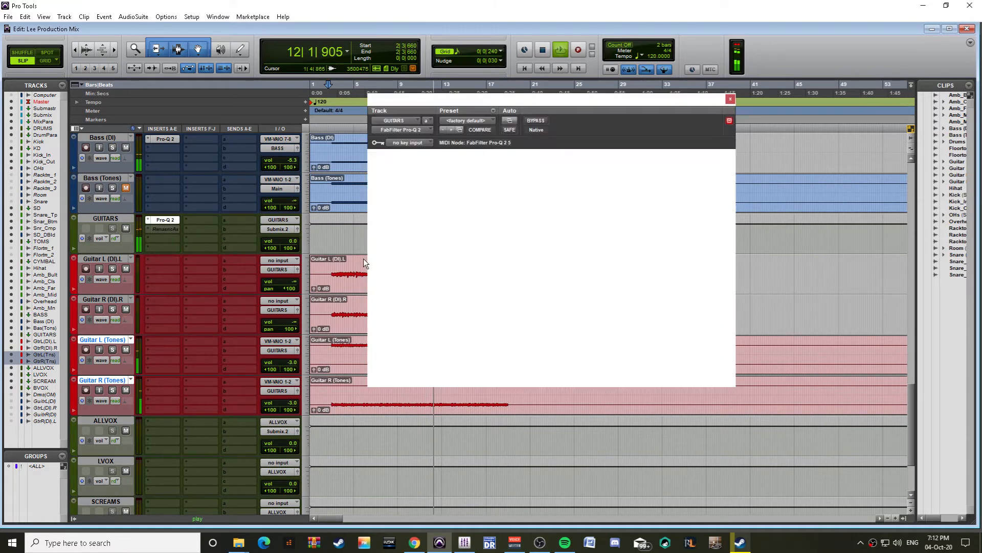
click(396, 234)
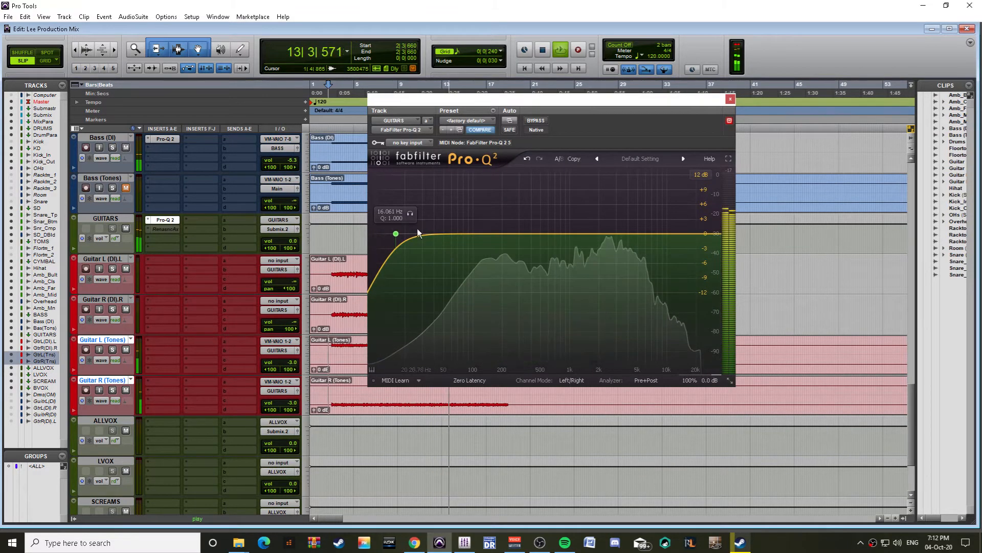
drag(401, 237, 476, 235)
Step: Sweep a boosted bell on the GUITARS equaliser, then turn it into a -3.55 dB cut at about 2397 Hz with Q 8.704
drag(623, 238, 607, 219)
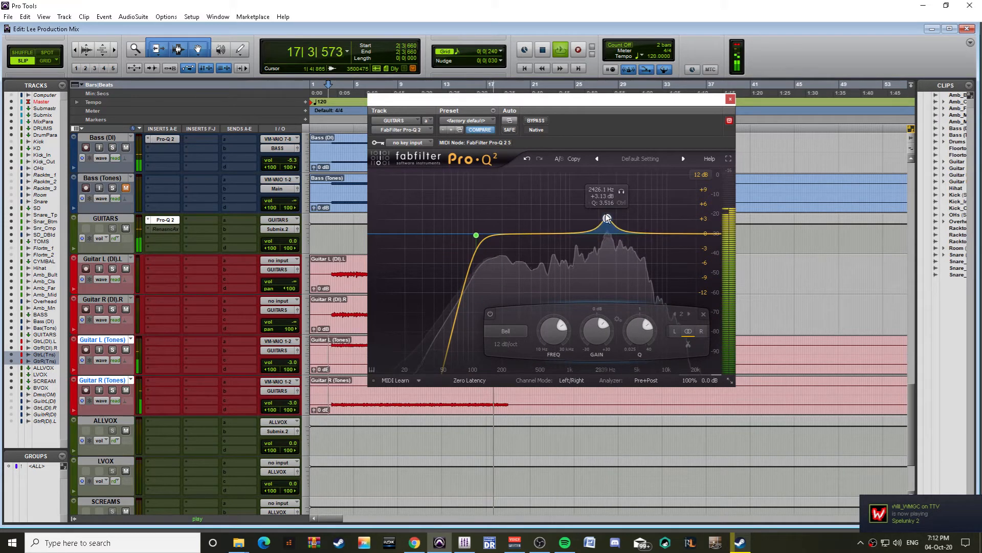
drag(607, 219, 606, 201)
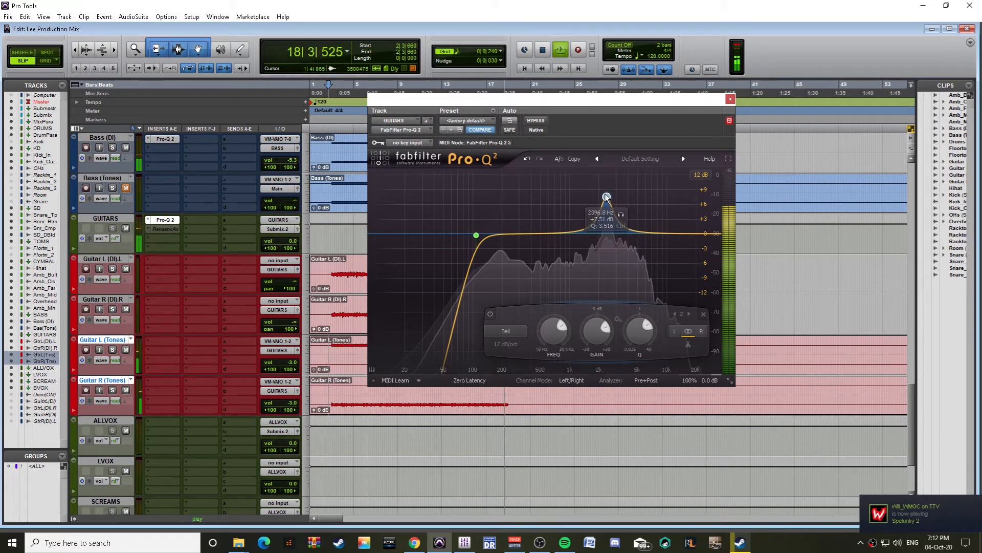
drag(593, 322, 575, 323)
key(space)
drag(657, 330, 649, 333)
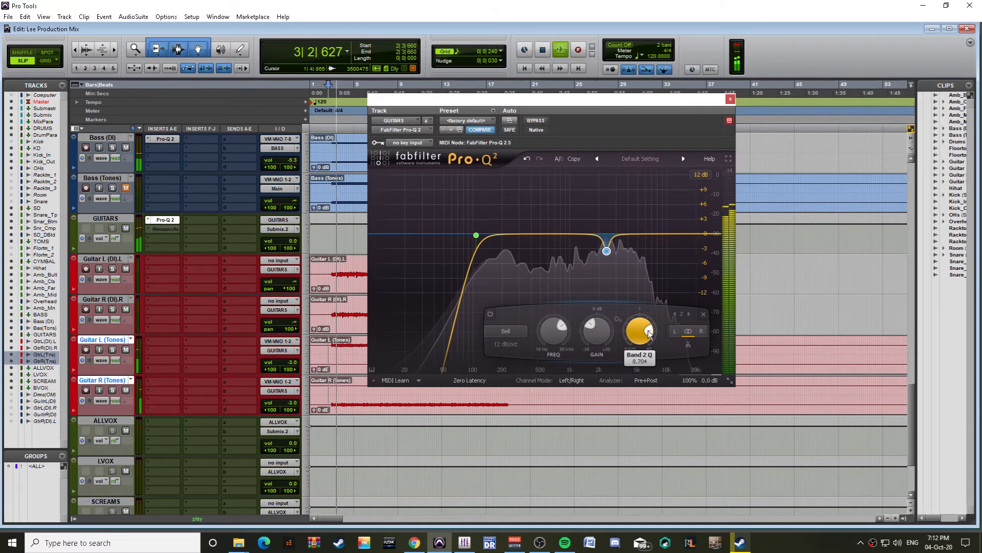
Step: Add a 24 dB/oct high cut near 9.3 kHz and a narrow 2.5 dB cut near 6 kHz to GUITARS, removing the trial 7.6 kHz boost
drag(649, 234, 707, 234)
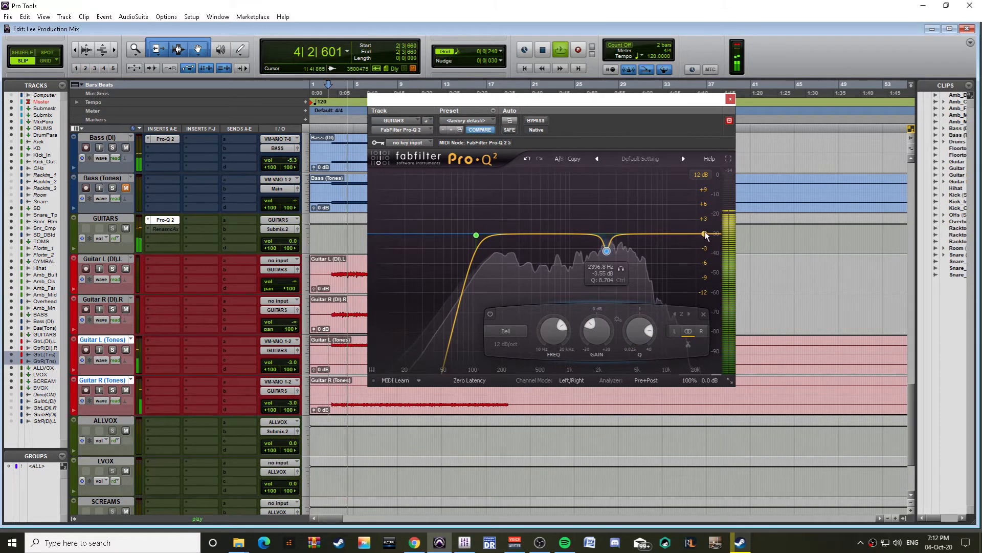
drag(708, 234, 657, 177)
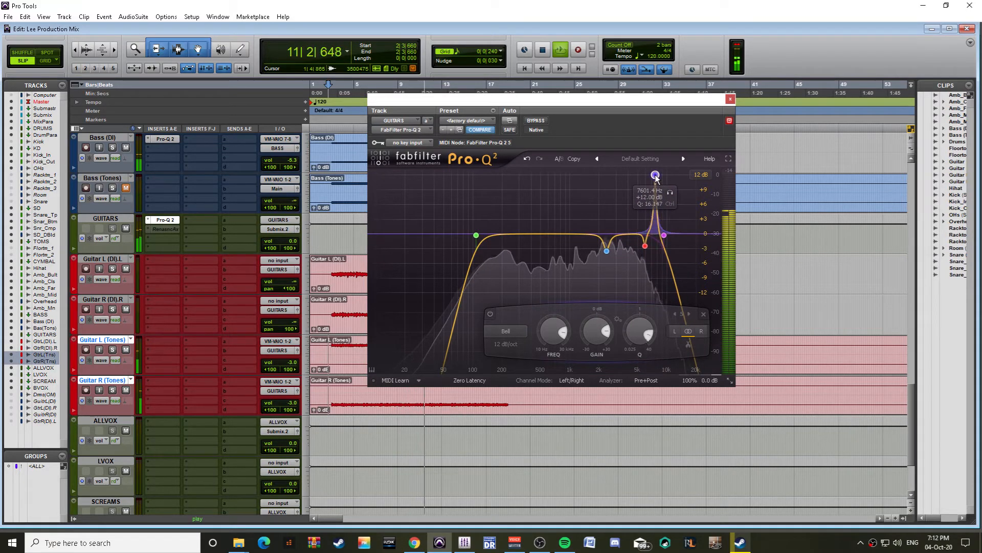
scroll(656, 177, down, 3)
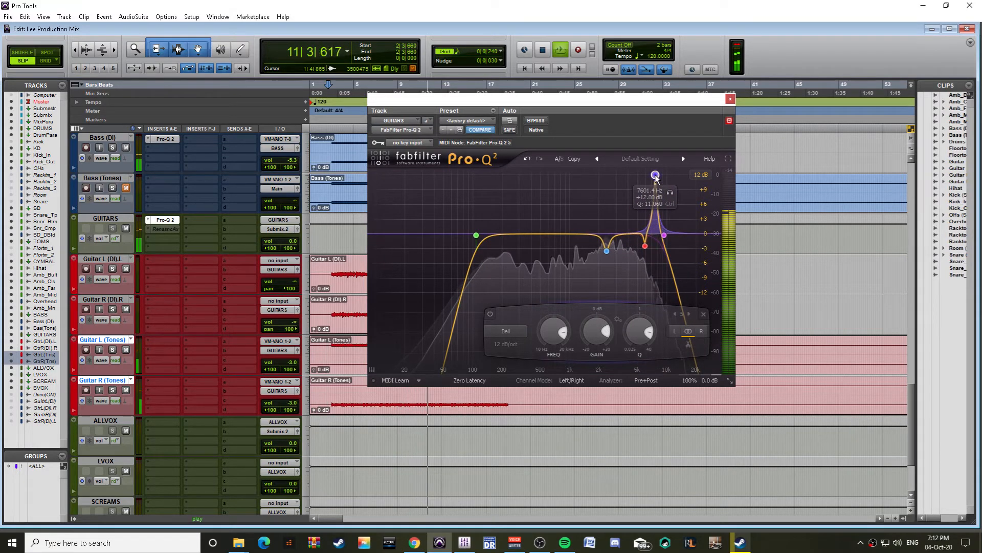
click(703, 314)
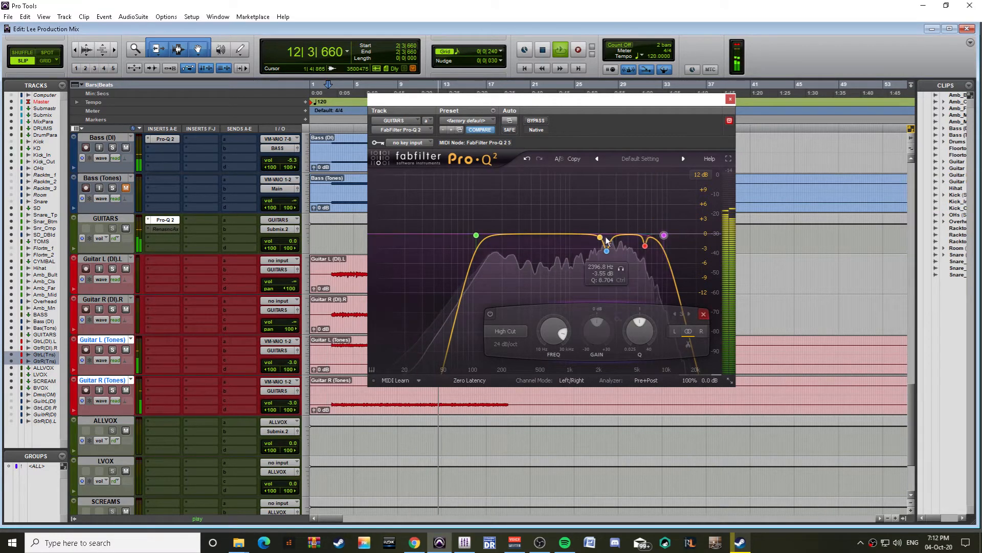
Step: Compare the GUITARS sound with its equaliser bypassed and active
click(537, 121)
click(537, 121)
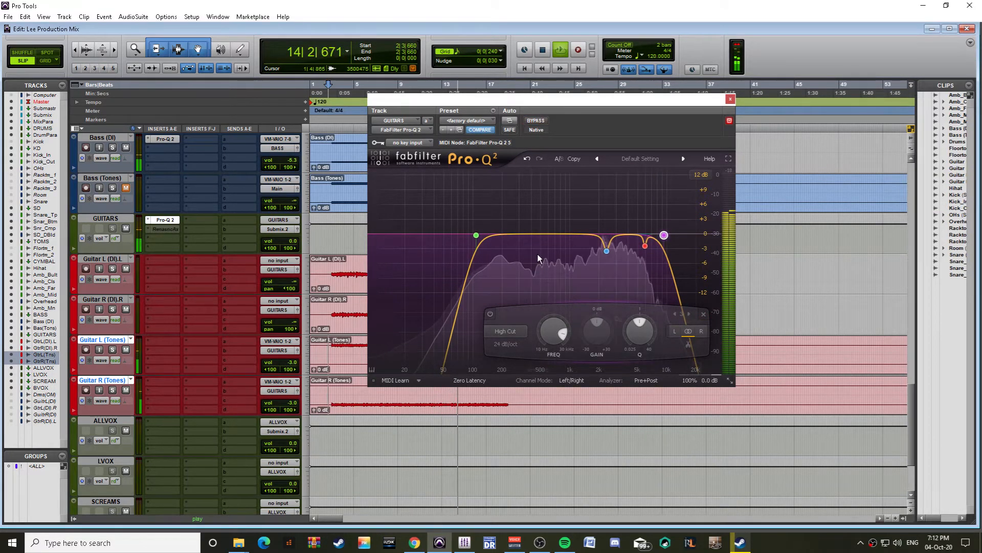
mouse_move(702, 371)
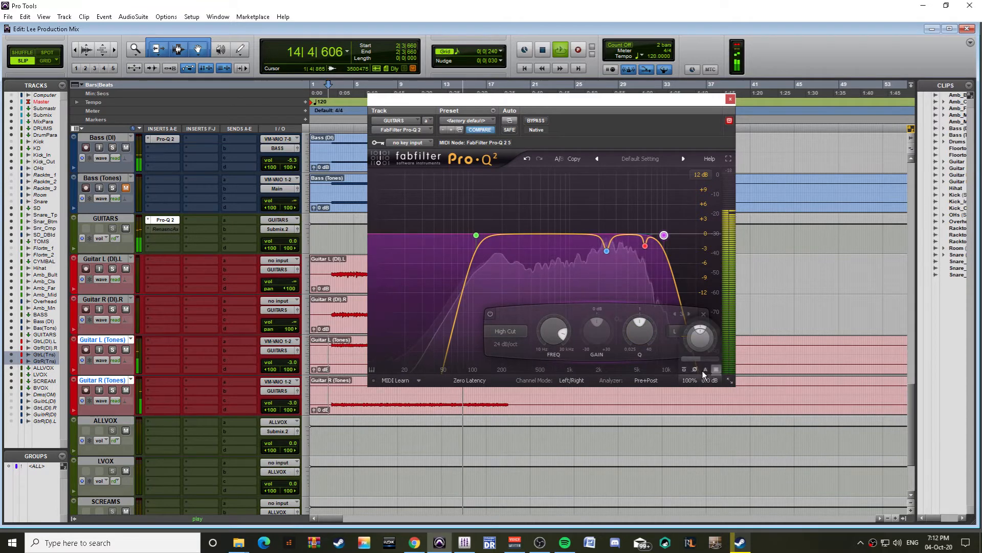
double_click(466, 233)
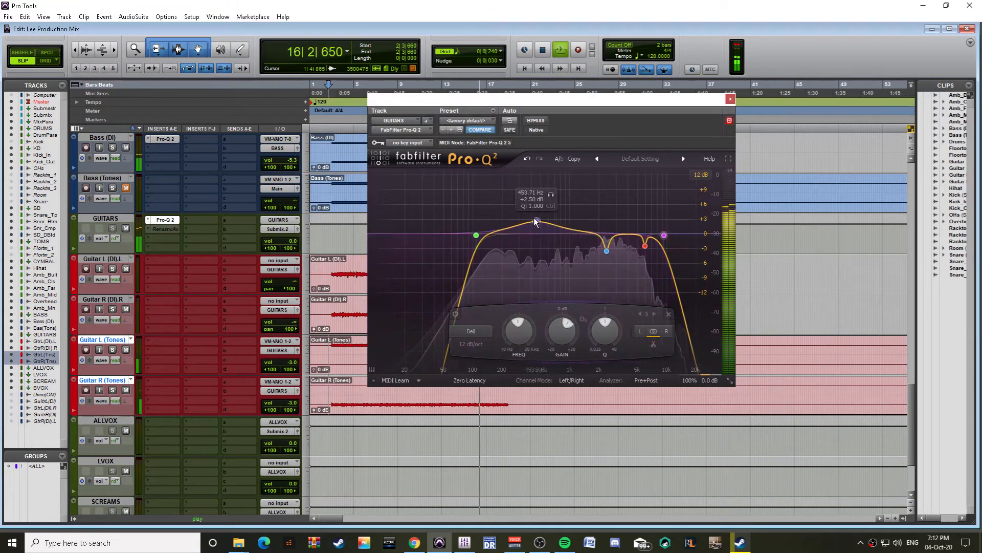
drag(467, 233, 493, 168)
scroll(495, 217, up, 8)
scroll(500, 165, down, 8)
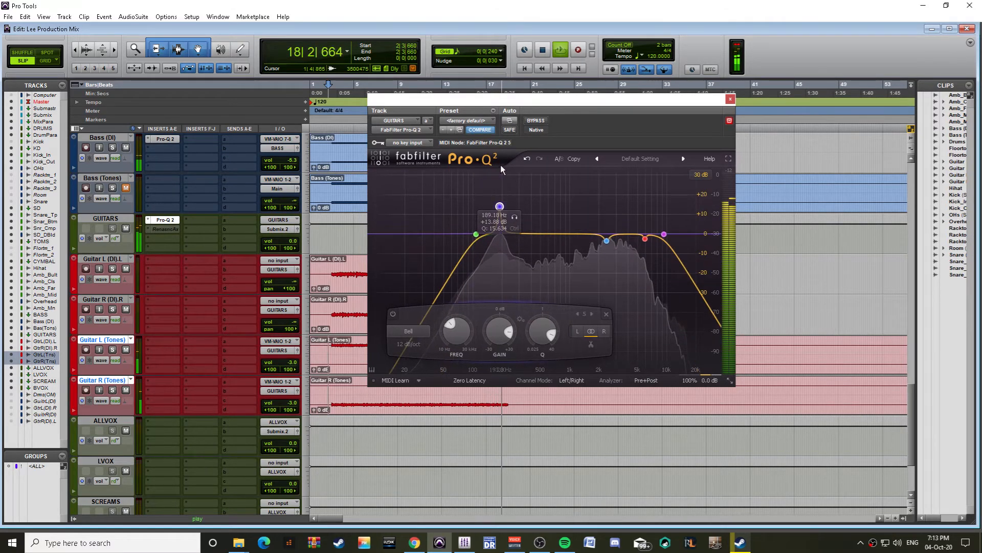
click(606, 313)
click(451, 274)
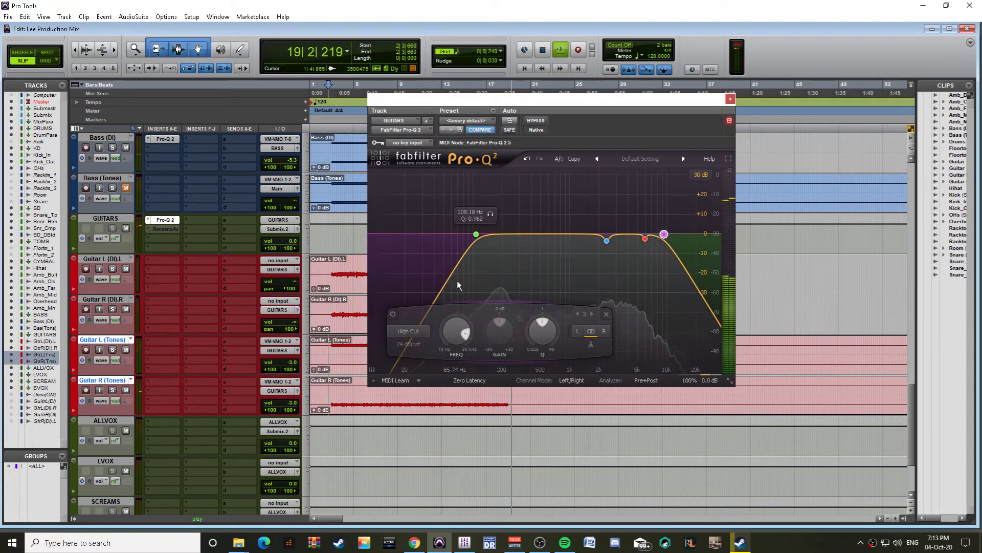
key(Delete)
Step: Raise the GUITARS low cut to about 154 Hz with Q 0.994, and deepen the 2.4 kHz cut to -7.26 dB with Q 9.574
mouse_move(476, 234)
mouse_down()
mouse_move(478, 220)
mouse_move(489, 239)
mouse_up()
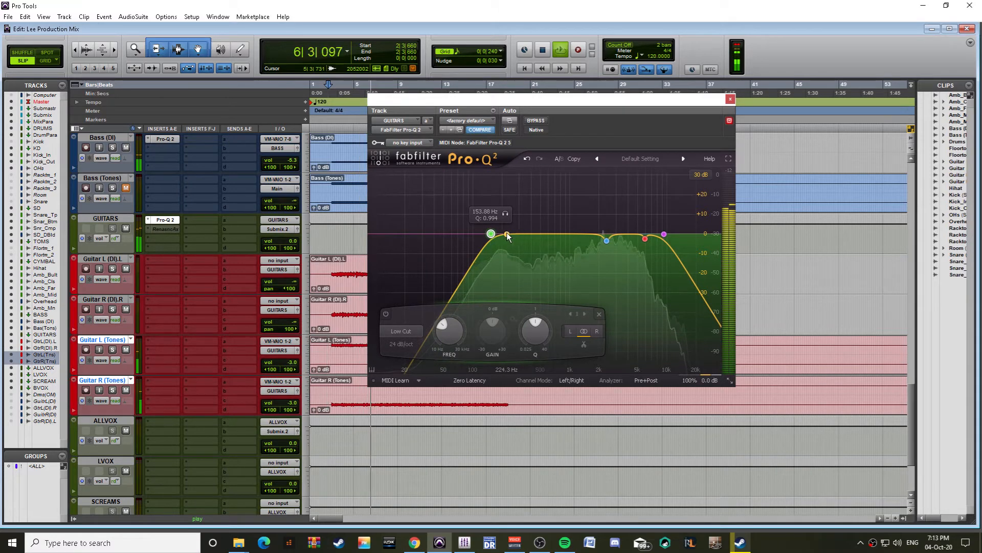
scroll(166, 301, down, 3)
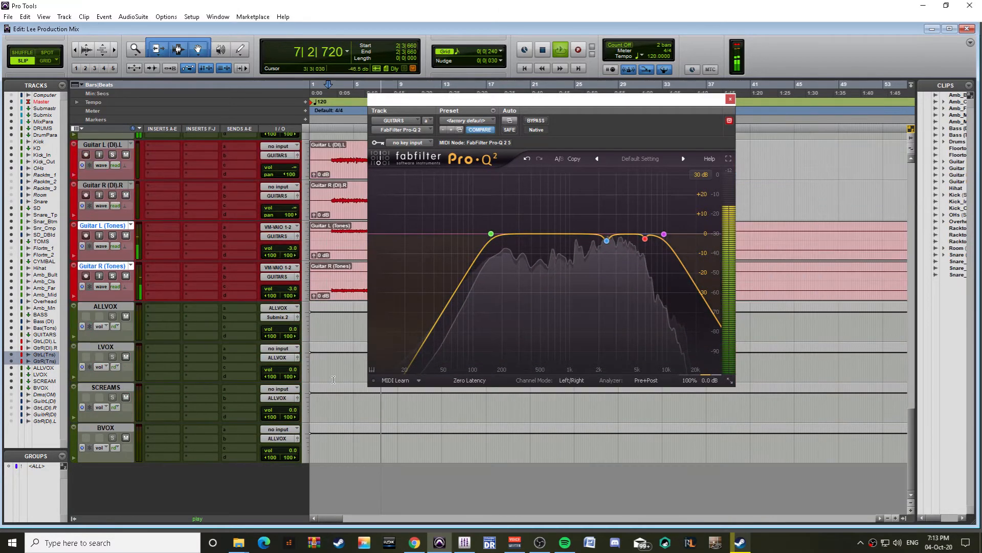
drag(634, 235, 620, 204)
click(704, 314)
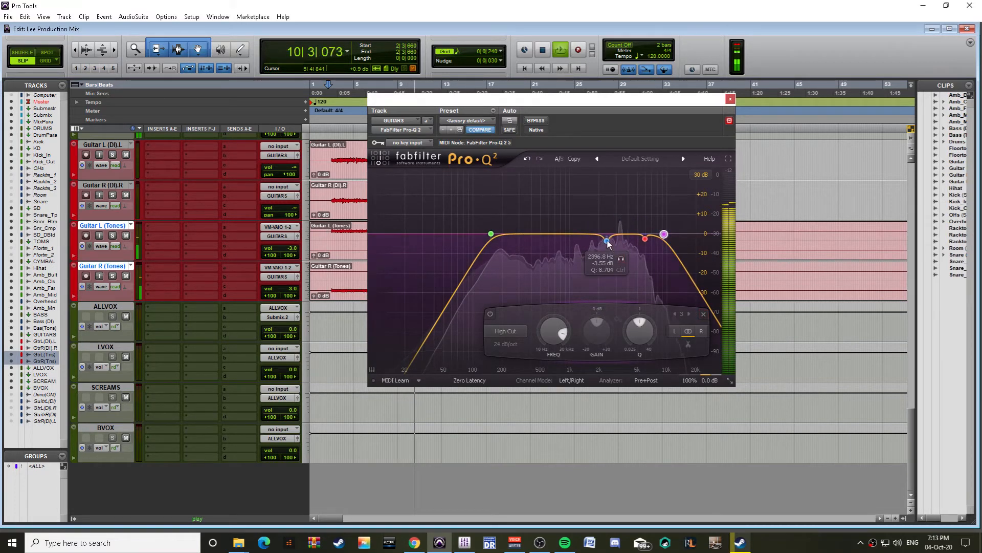
click(605, 242)
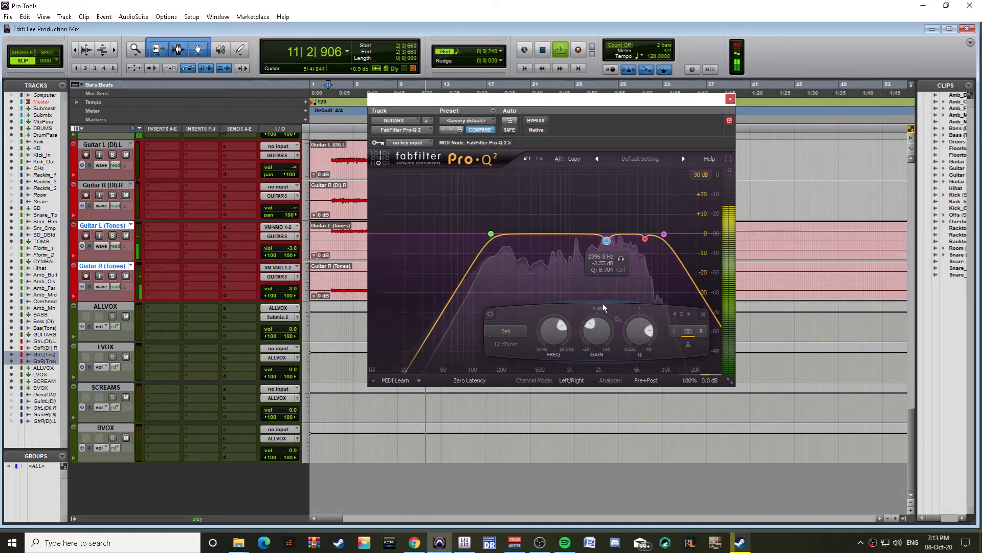
scroll(588, 327, down, 4)
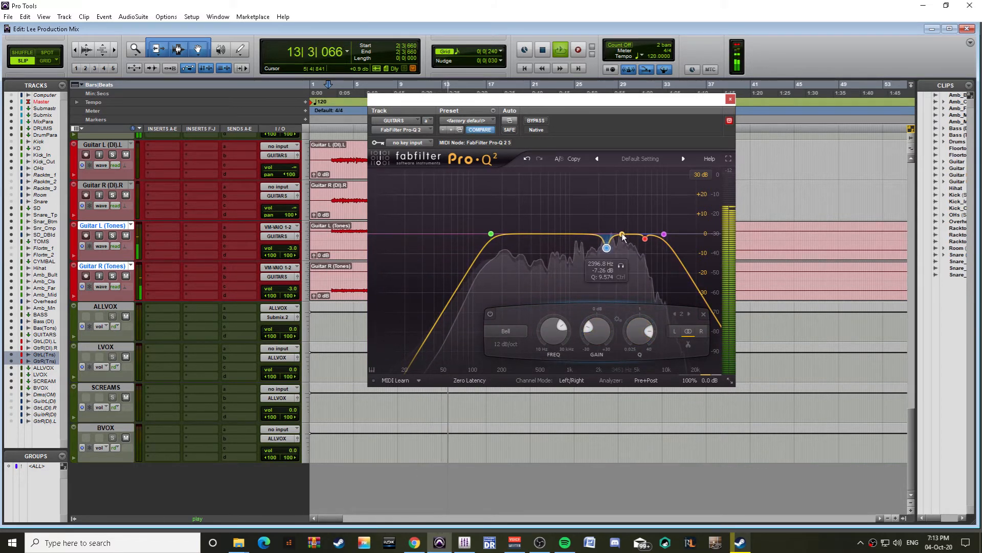
Step: Add a narrow bell cut of about 14 dB between the 2.4 kHz and 6 kHz cuts, then close the equaliser
click(622, 215)
scroll(621, 209, up, 5)
drag(622, 215, 621, 261)
click(730, 99)
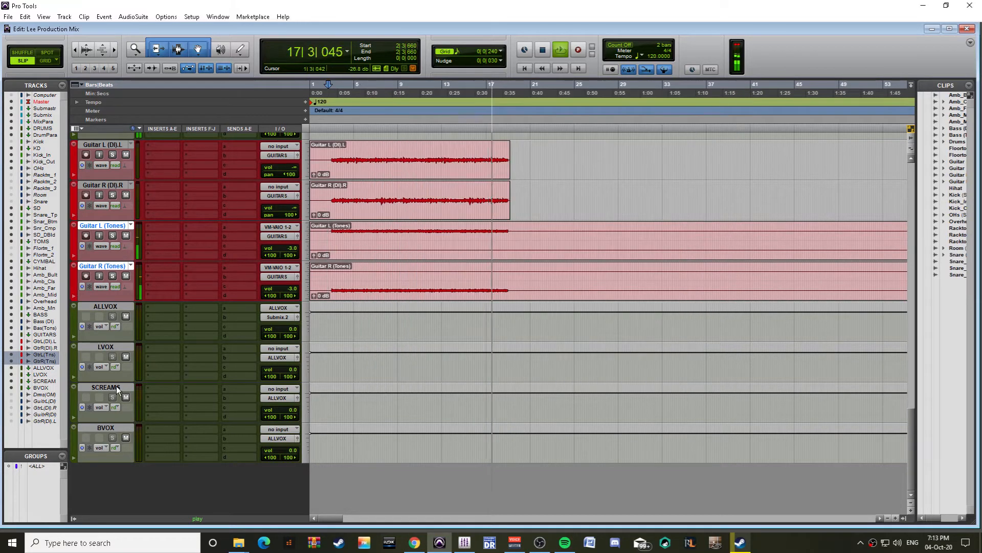
Step: Activate the inactive Renaissance Axx compressor on the GUITARS track and play the mix through it
scroll(115, 386, up, 4)
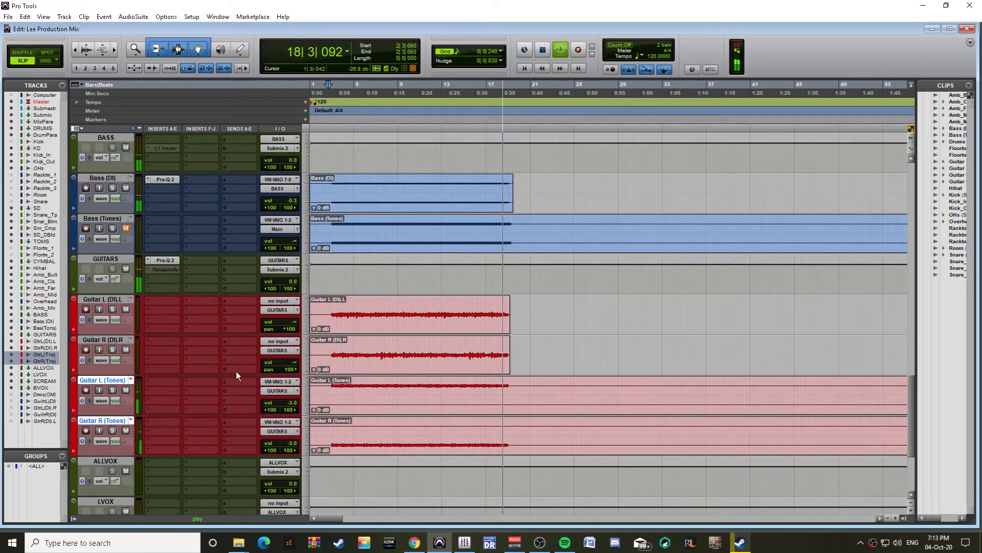
scroll(174, 274, up, 1)
click(166, 301)
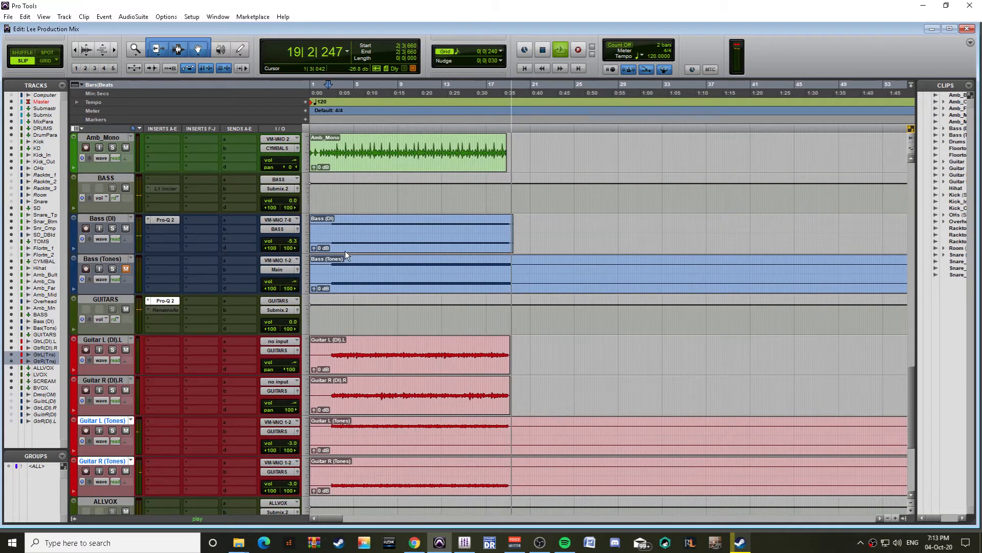
key(space)
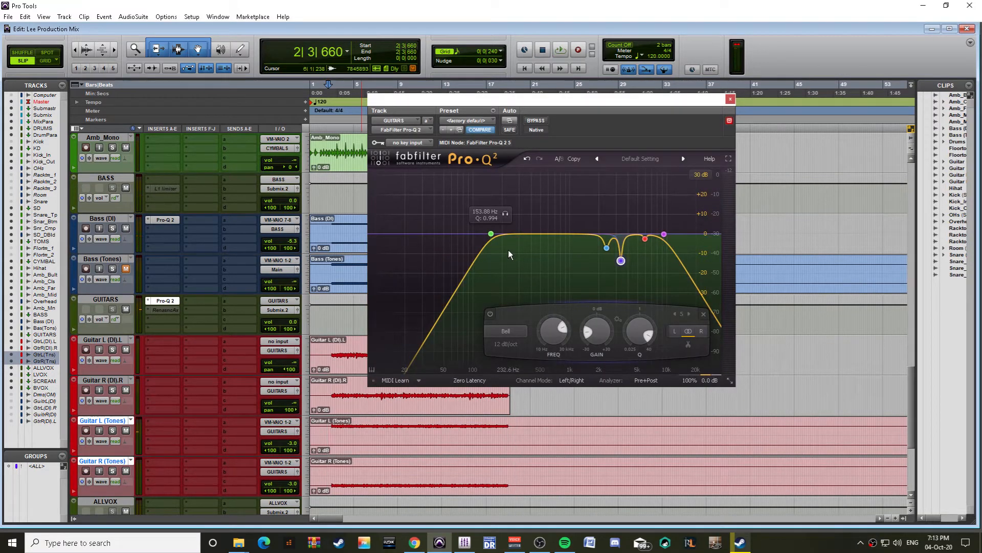
click(159, 321)
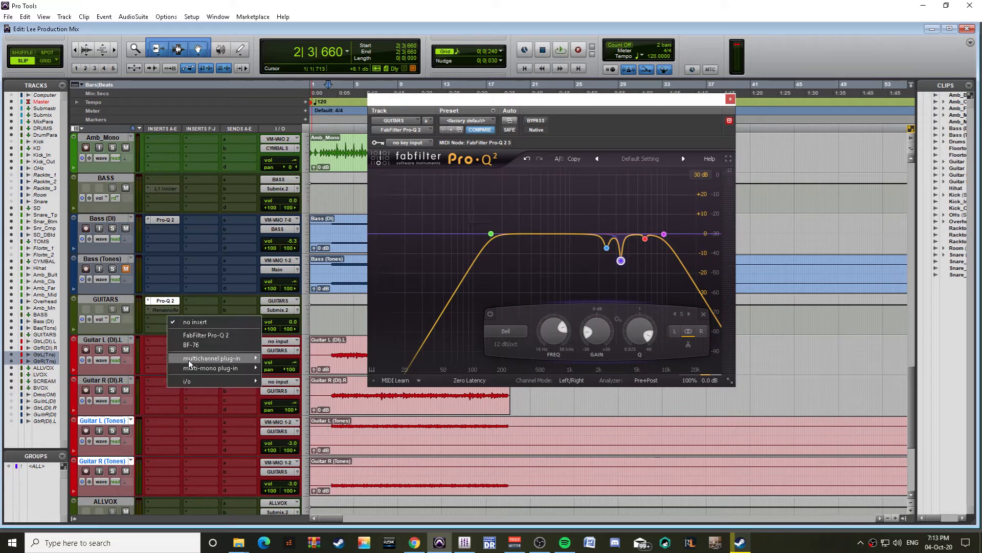
click(164, 310)
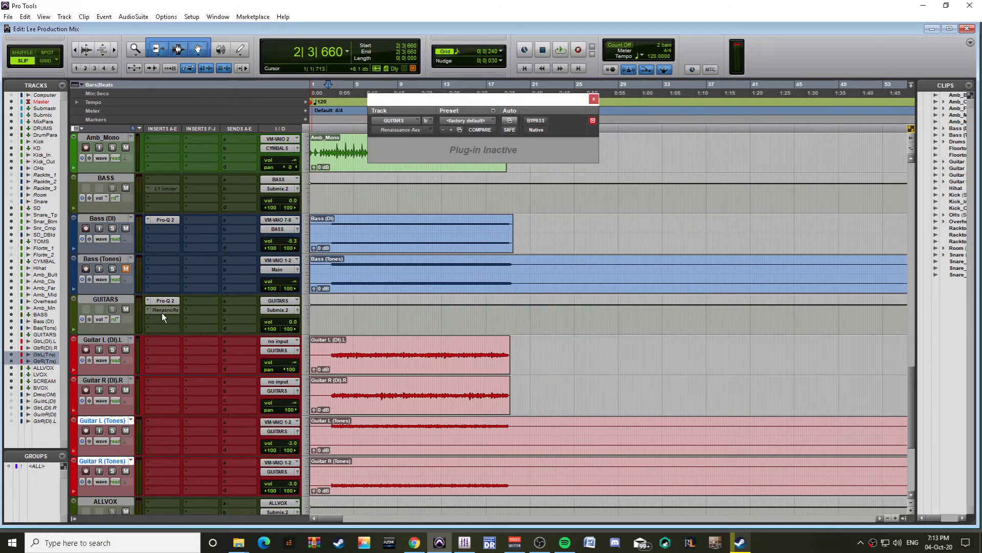
ctrl+super+click(163, 310)
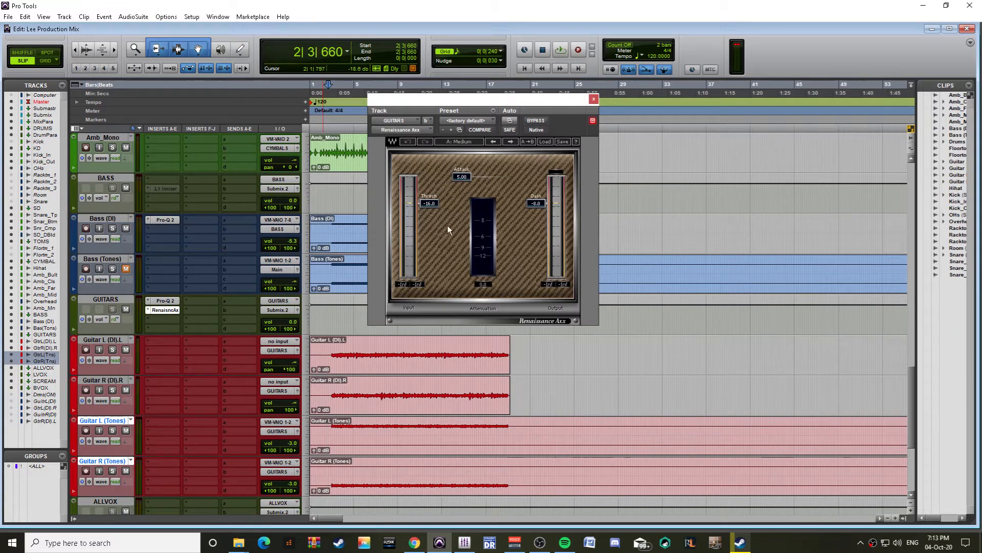
key(space)
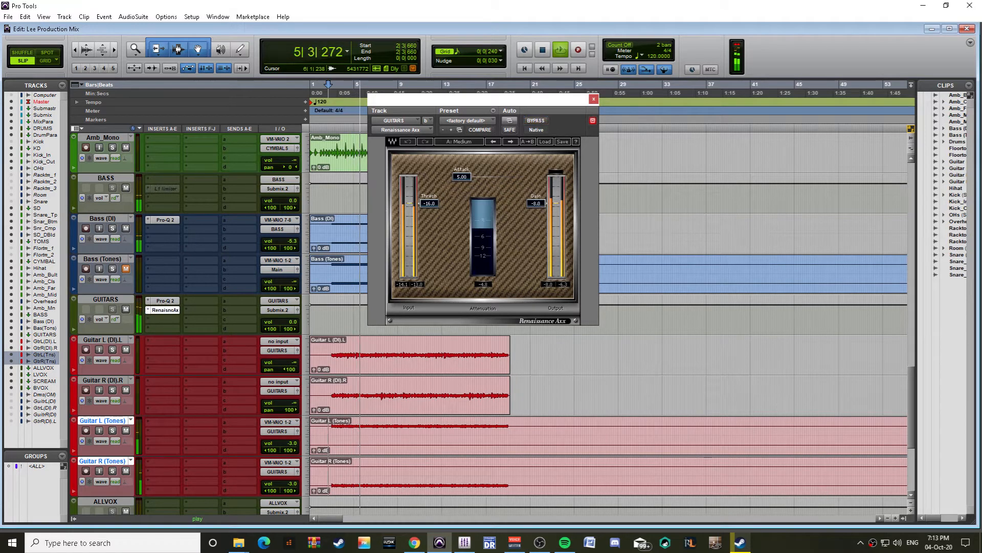
Step: Lower the Renaissance Axx gain to -11.2, comparing the level with the compressor bypassed and active
drag(535, 204, 535, 212)
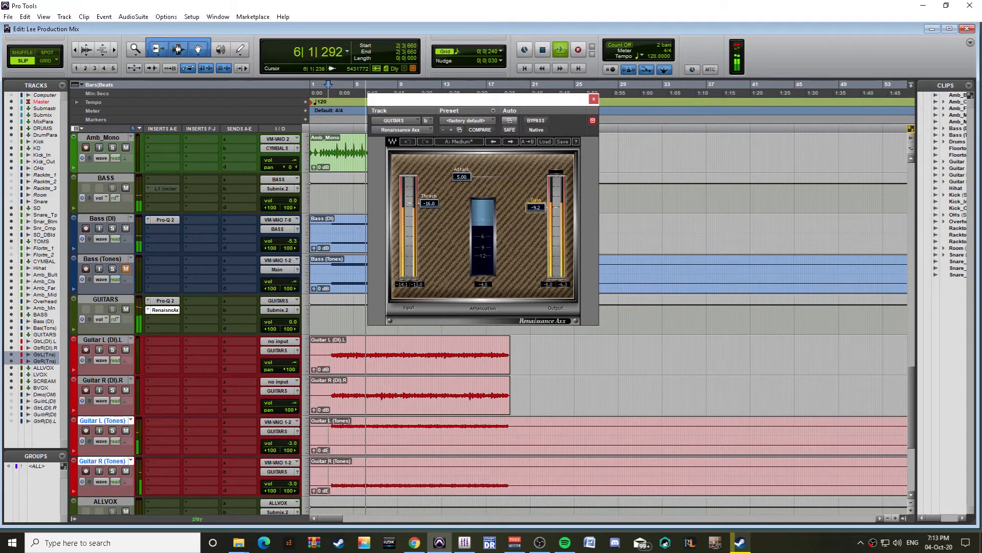
click(538, 124)
click(538, 124)
drag(536, 208, 536, 212)
click(535, 121)
click(534, 121)
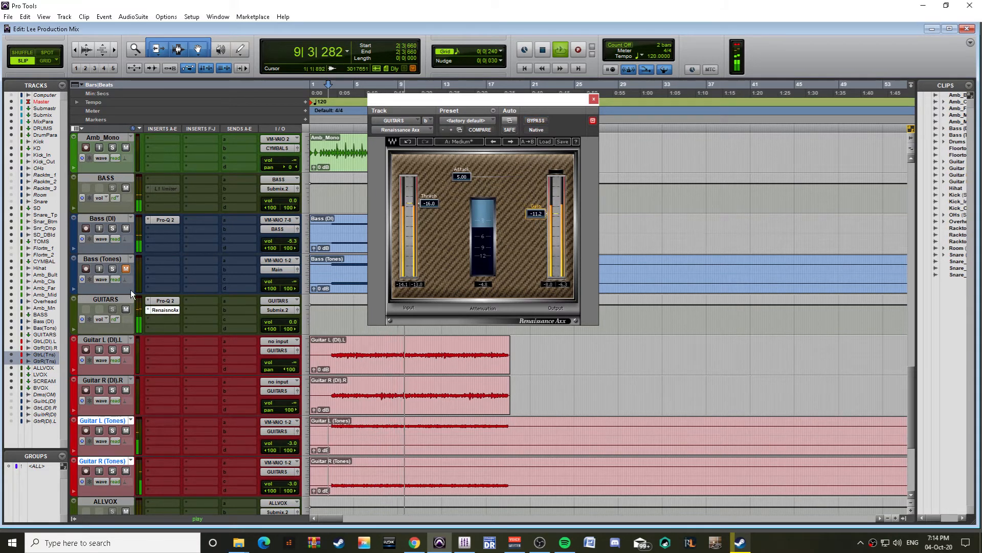
Step: Insert the stereo TDR VOS SlickEQ after Renaissance Axx on the GUITARS track and set its EQ model to British
click(157, 320)
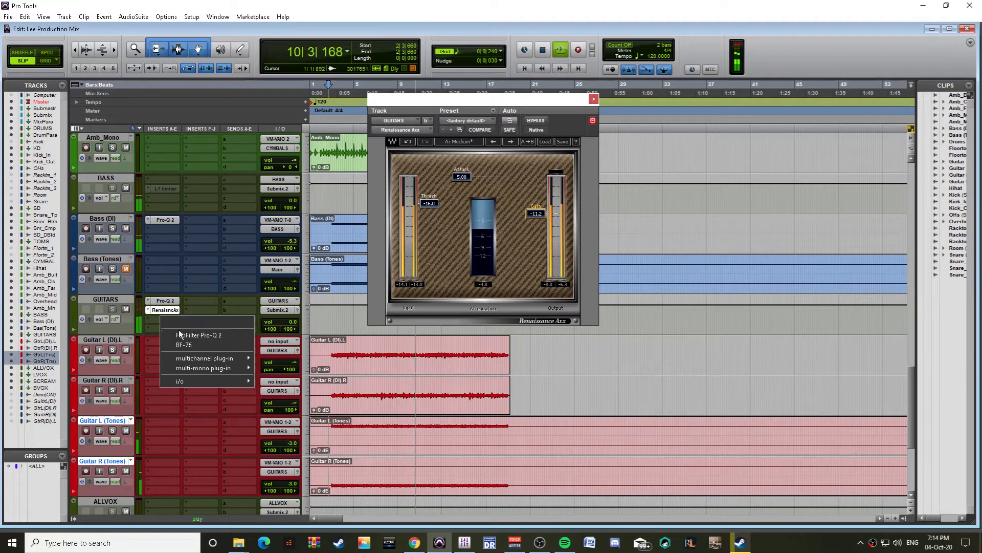
click(93, 297)
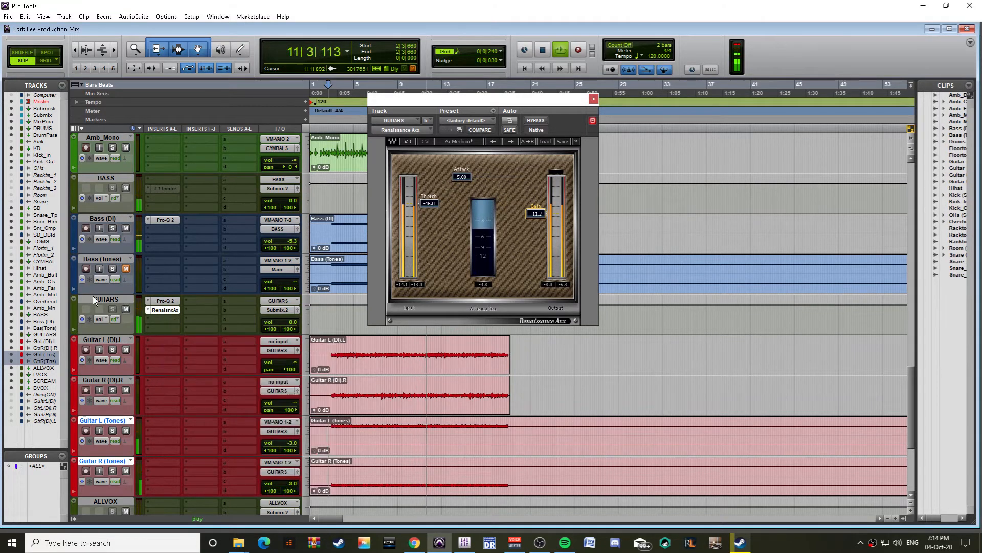
click(94, 296)
click(171, 318)
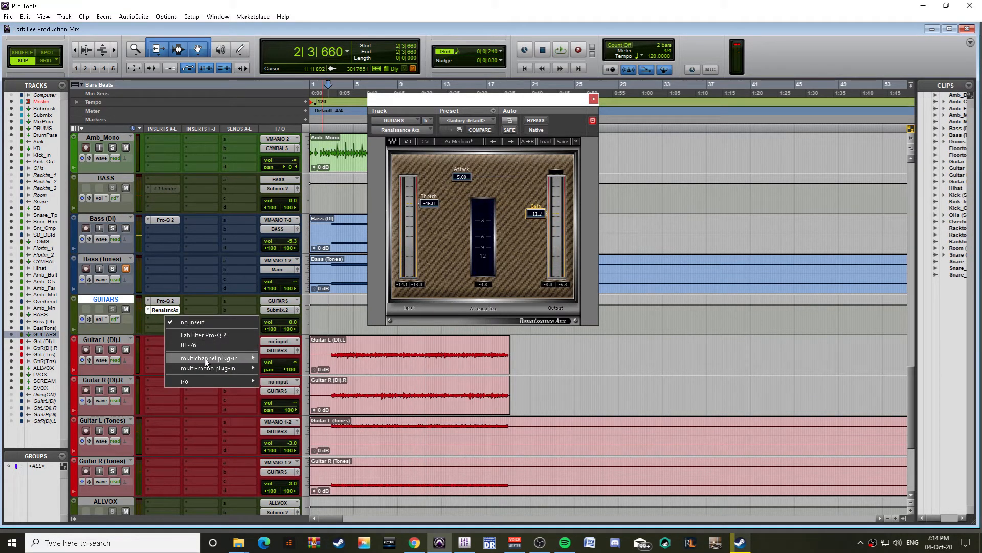
mouse_move(233, 358)
mouse_move(290, 357)
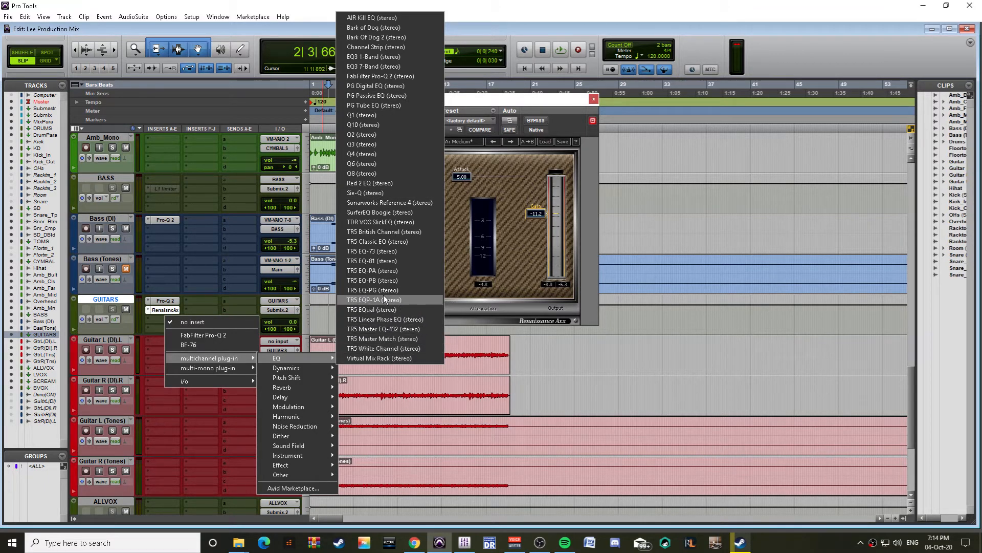
click(385, 222)
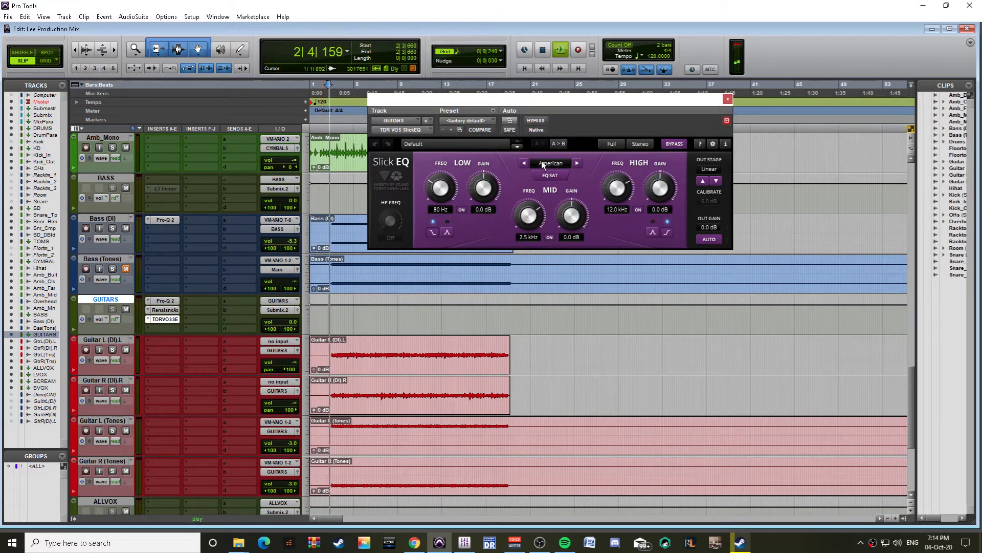
click(578, 163)
click(578, 163)
click(527, 163)
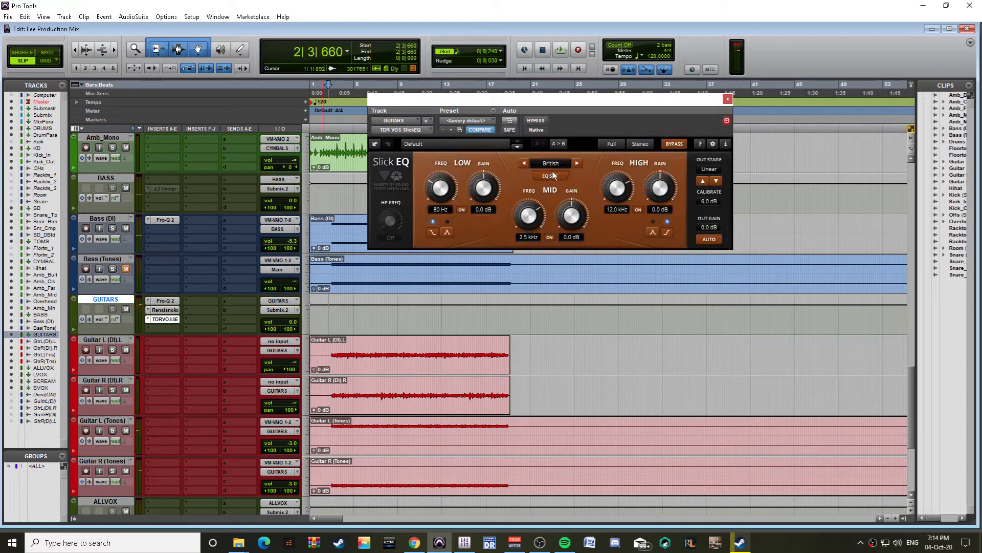
Step: Boost the SlickEQ high band on GUITARS by 6.6 dB at 3.5 kHz during playback
key(space)
drag(660, 188, 659, 227)
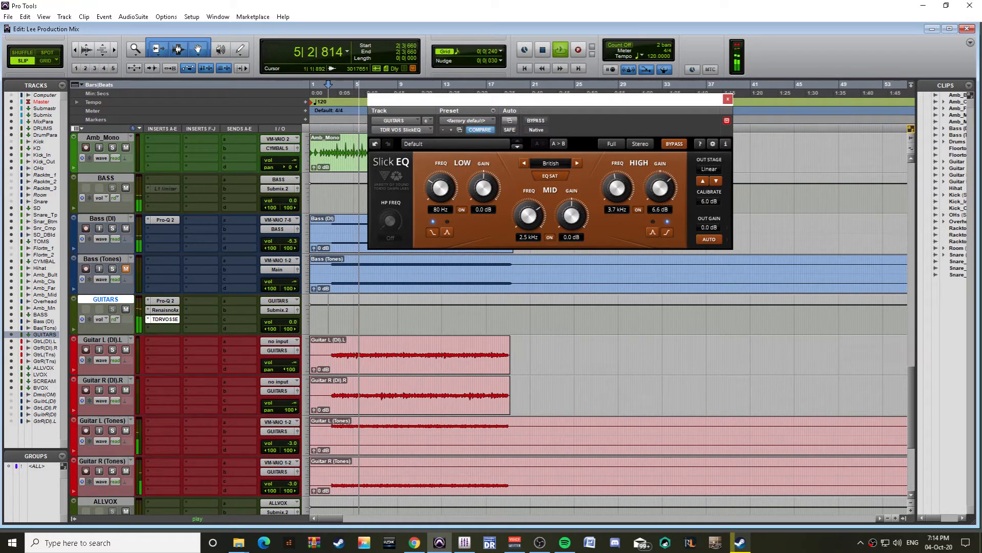
drag(617, 188, 617, 192)
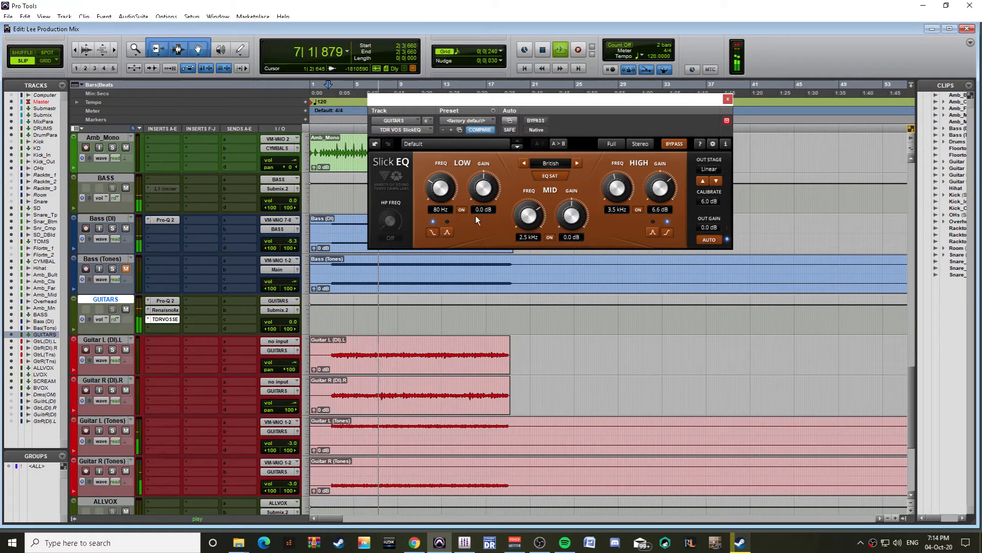
Step: Sweep a boosted bell in the GUITARS Pro-Q 2, then turn it into a -14.09 dB cut at about 2706 Hz with Q 32.466
click(165, 301)
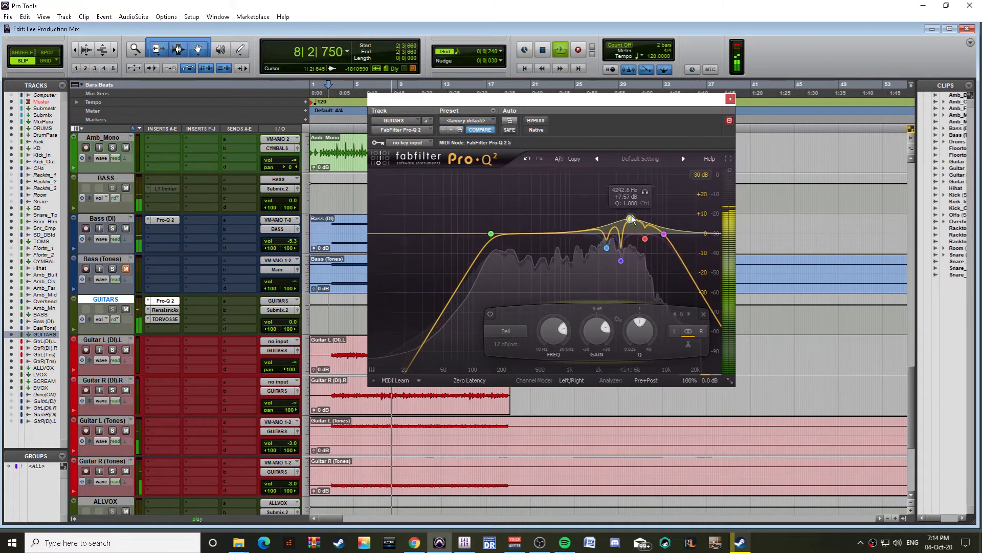
drag(632, 220, 610, 185)
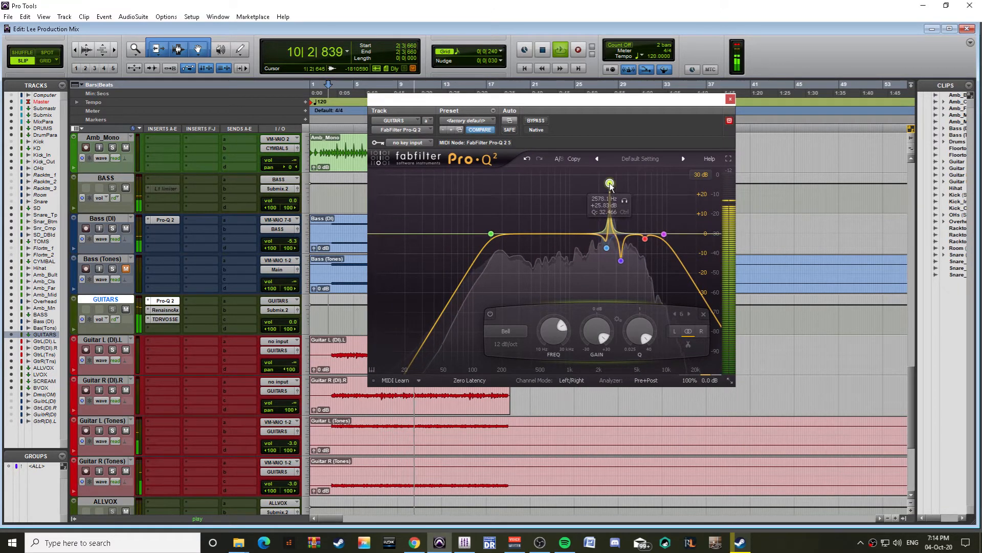
drag(597, 330, 571, 327)
mouse_move(612, 253)
mouse_down()
mouse_move(637, 241)
mouse_move(608, 248)
mouse_up()
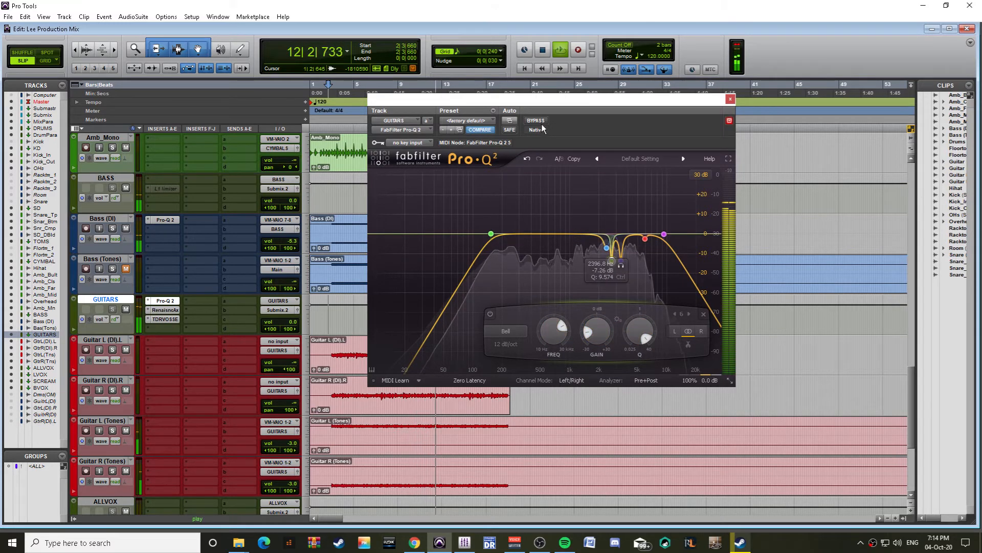
key(ctrl+z)
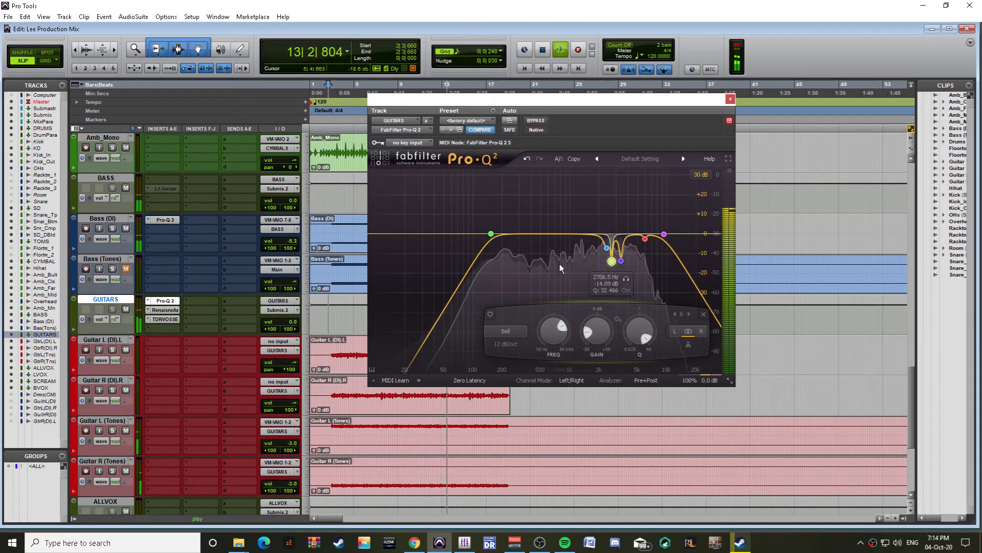
Step: Sweep the SlickEQ mid band on GUITARS with a 4.3 dB boost, then set it to -3.0 dB at 2473 Hz
click(163, 319)
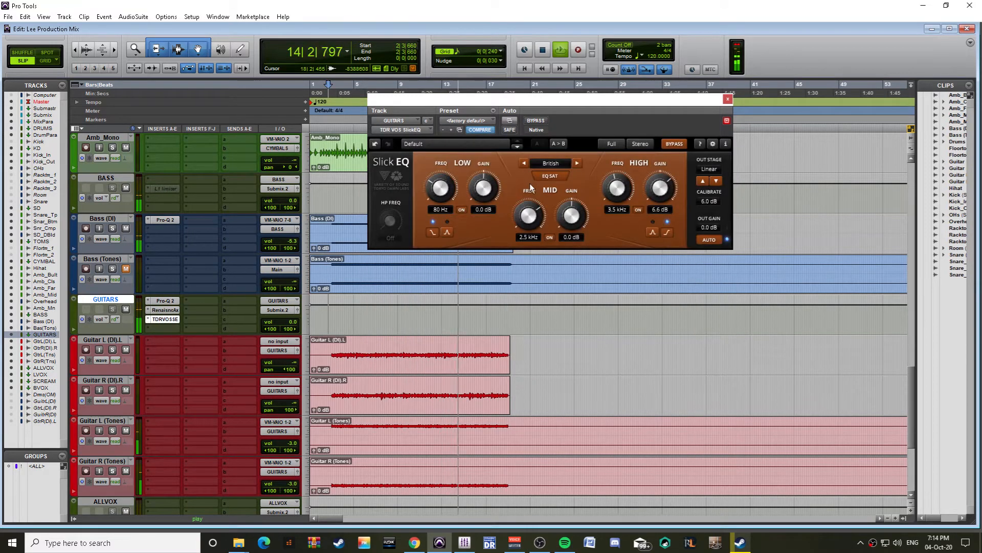
drag(571, 215, 572, 210)
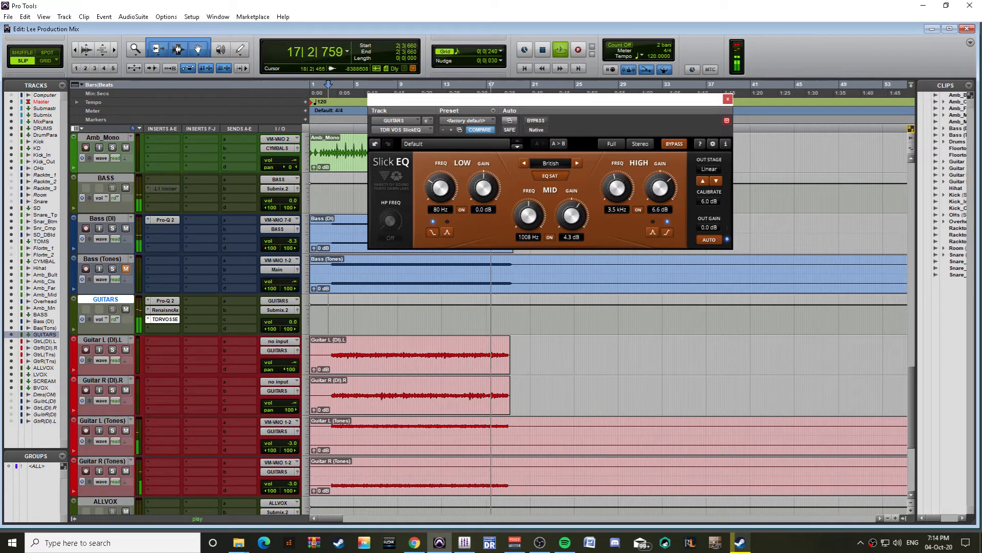
drag(528, 216, 528, 220)
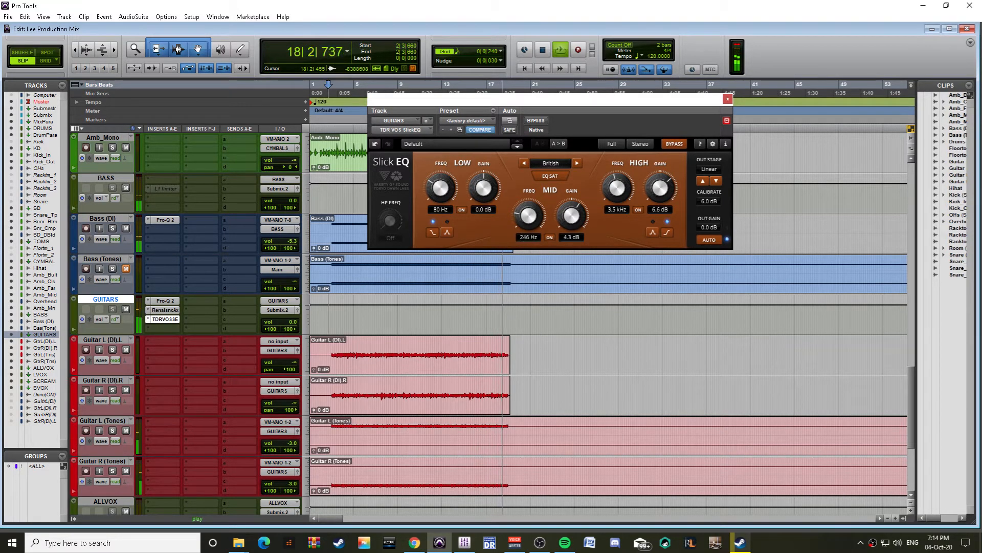
drag(528, 216, 529, 216)
key(space)
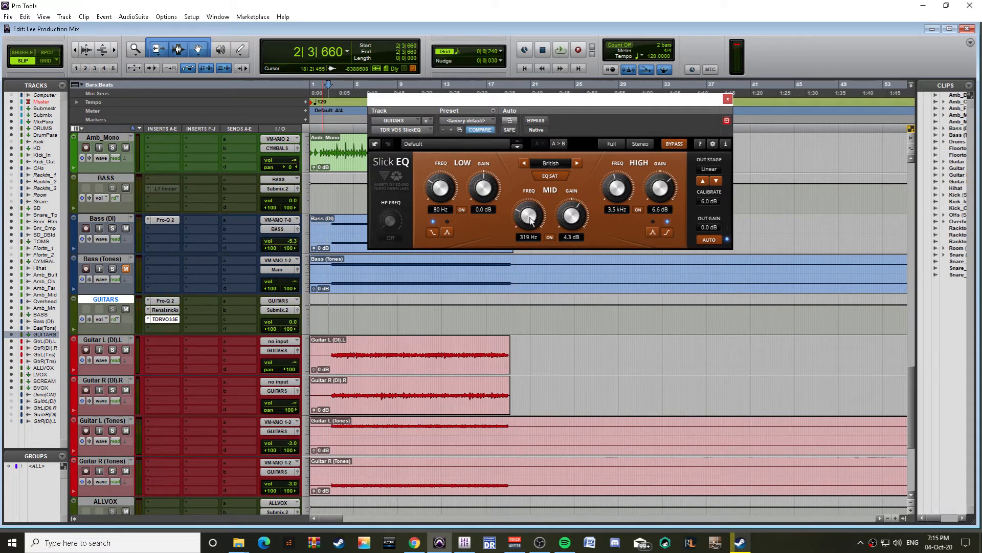
key(space)
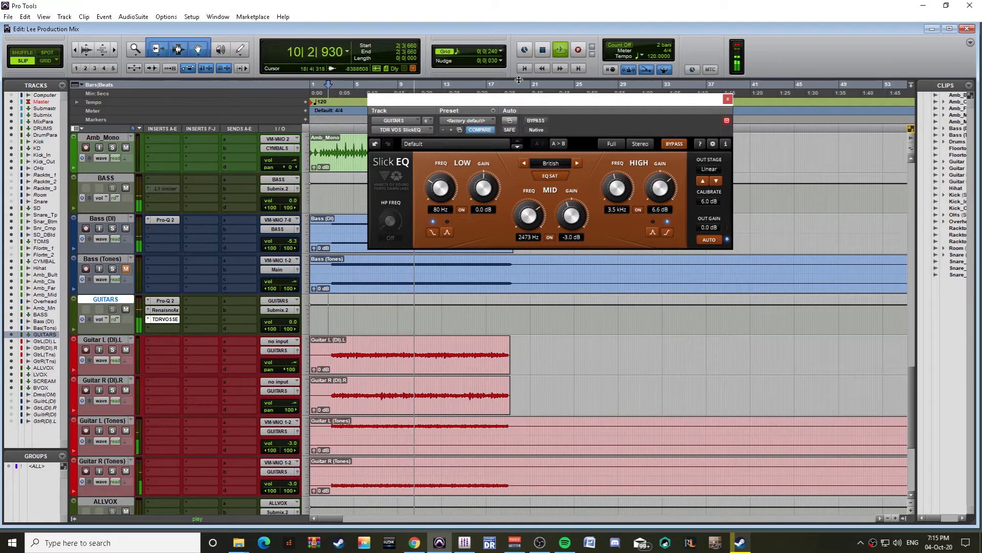
Step: Compare the GUITARS bus during playback with the SlickEQ bypassed and re-enabled
click(536, 121)
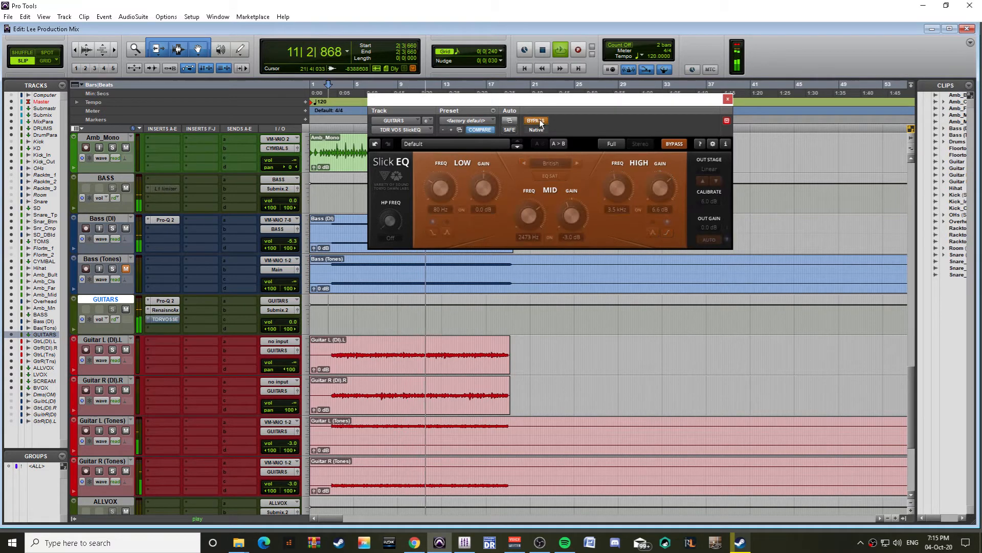
click(537, 121)
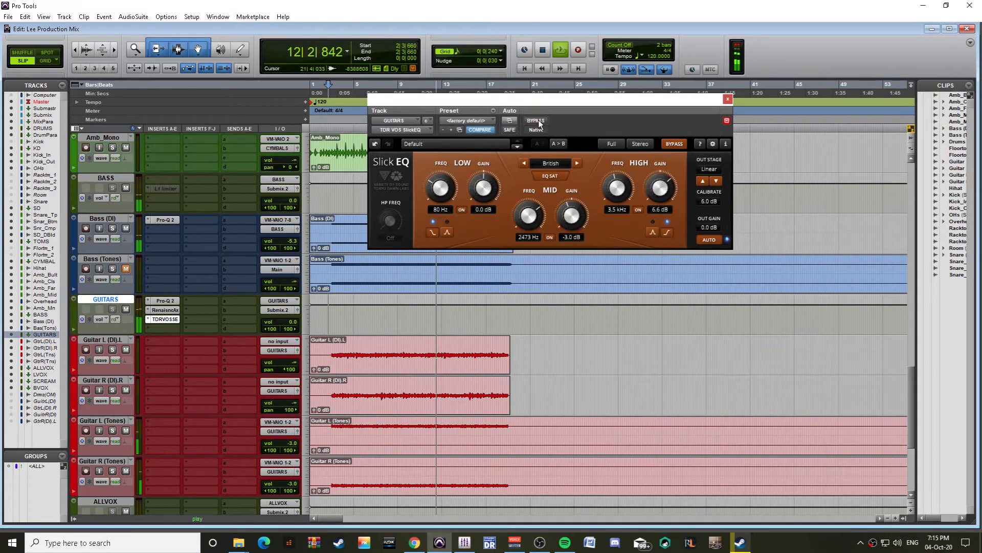
Step: Insert another Pro-Q 2 after the SlickEQ on GUITARS and make a bell cut of -15.91 dB at 5818.5 Hz with Q 27.462
click(163, 329)
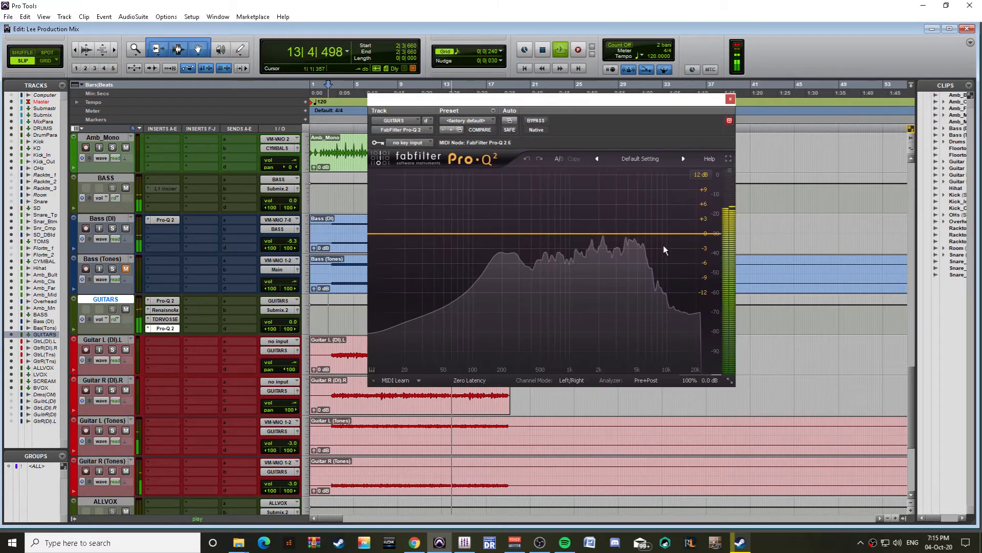
drag(638, 235, 644, 168)
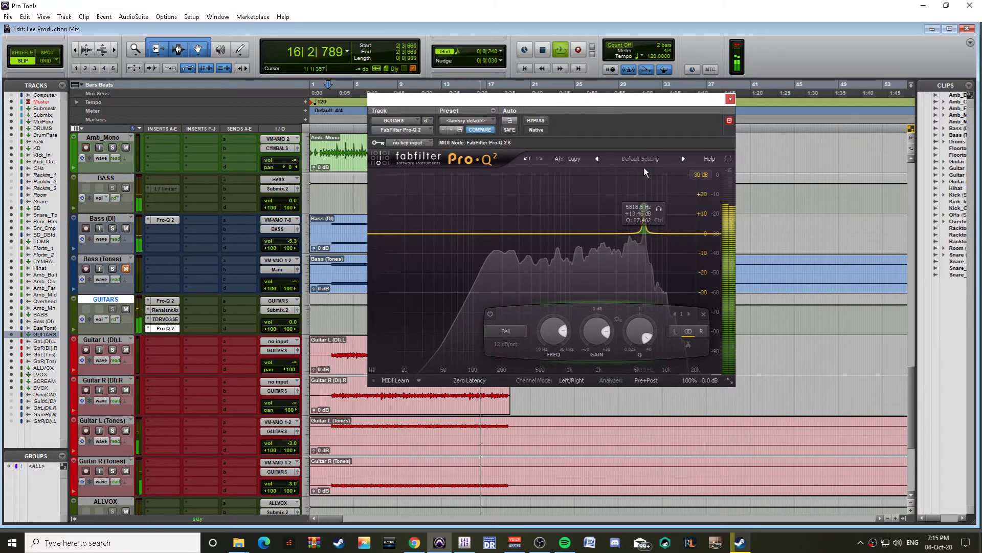
drag(597, 331, 561, 334)
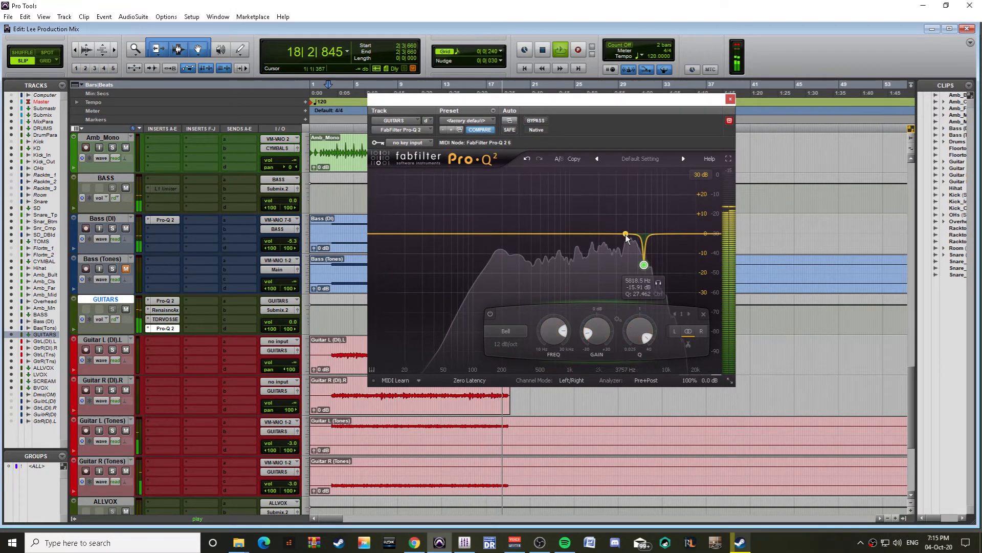
Step: Add a narrow cut at about 4733 Hz and a -16.17 dB cut at 8479.7 Hz with Q 15.413 in the last GUITARS Pro-Q 2
drag(642, 234, 635, 185)
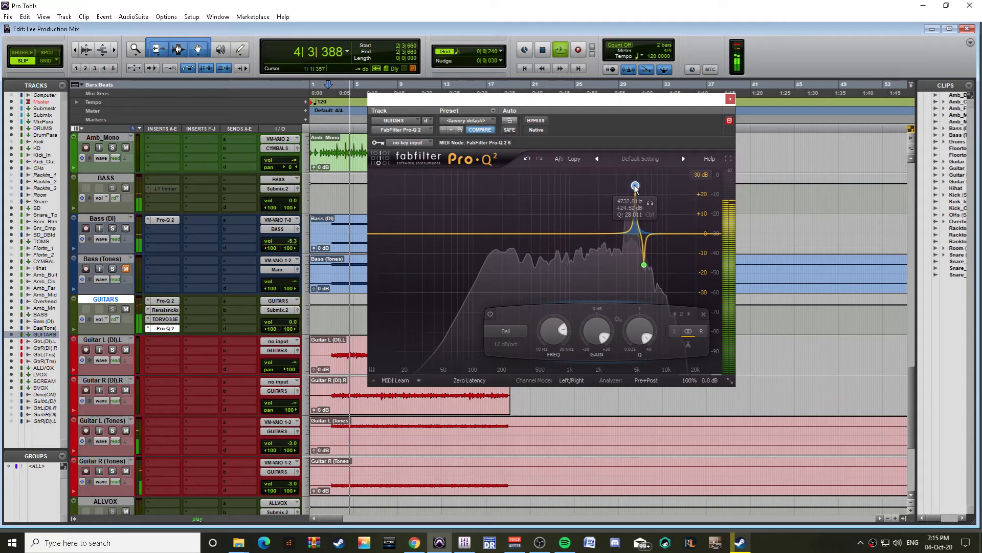
mouse_move(603, 342)
scroll(603, 341, down, 10)
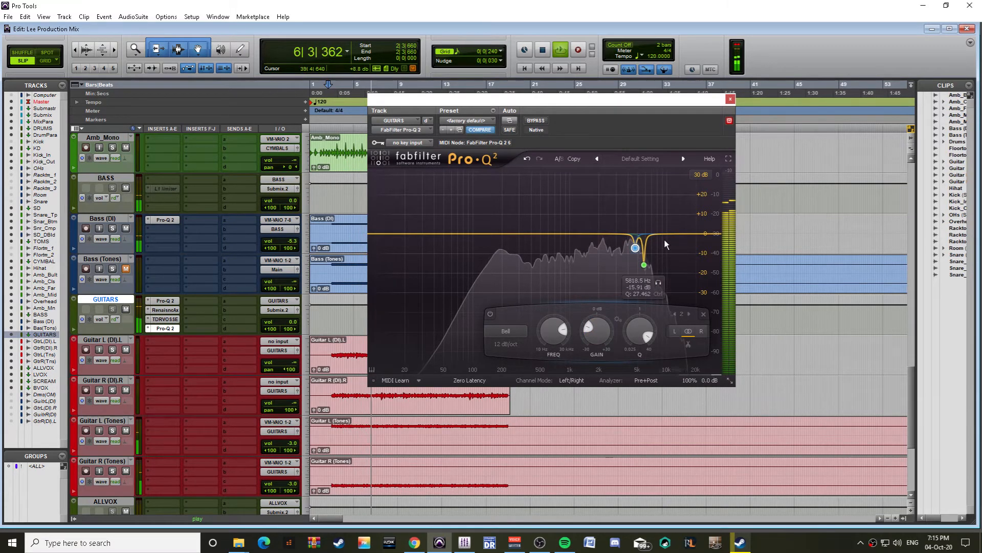
drag(664, 236, 660, 265)
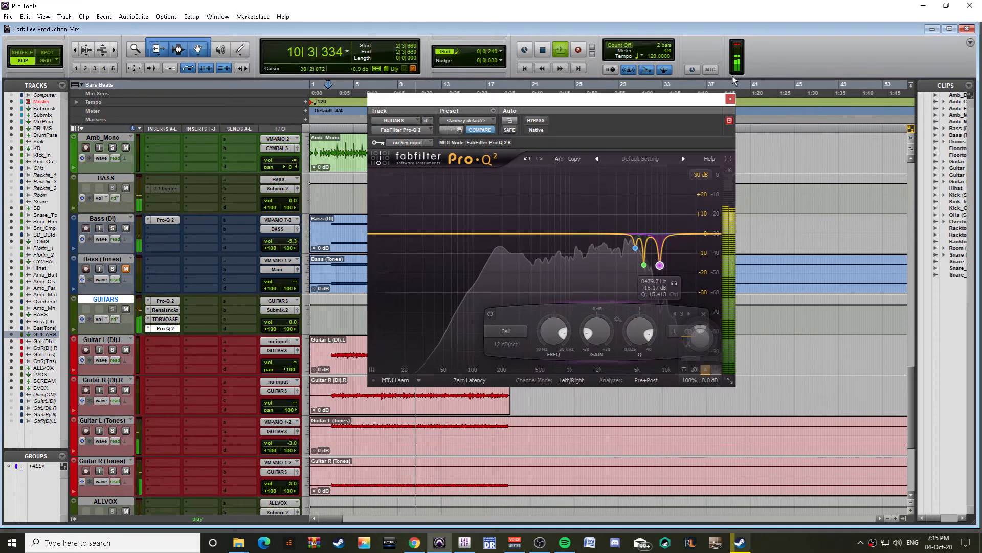
click(731, 99)
ctrl+shift+click(165, 300)
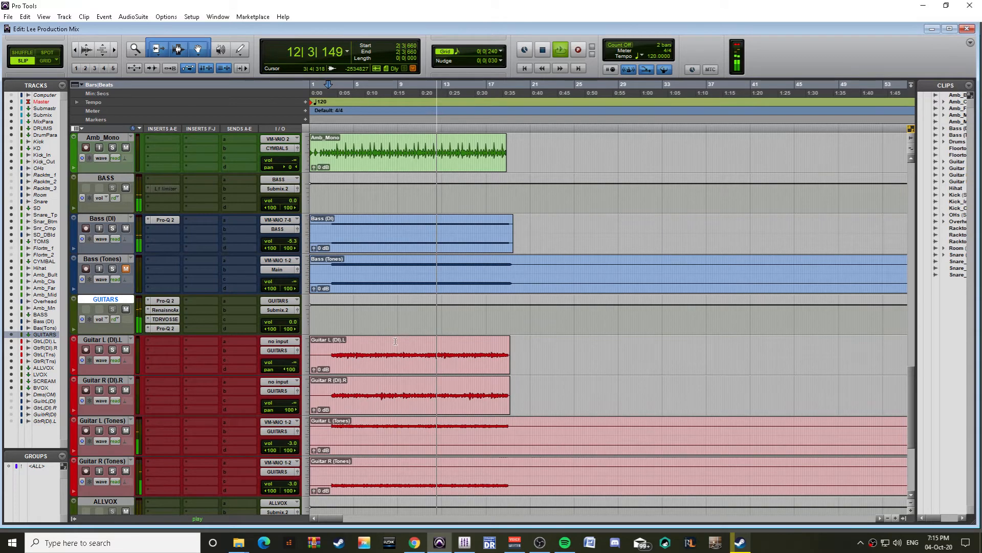
Step: Stop playback and review the kick, snare, tom and cymbal tracks with their inserts and sends up to the DRUMS bus
scroll(442, 360, up, 3)
scroll(432, 362, down, 2)
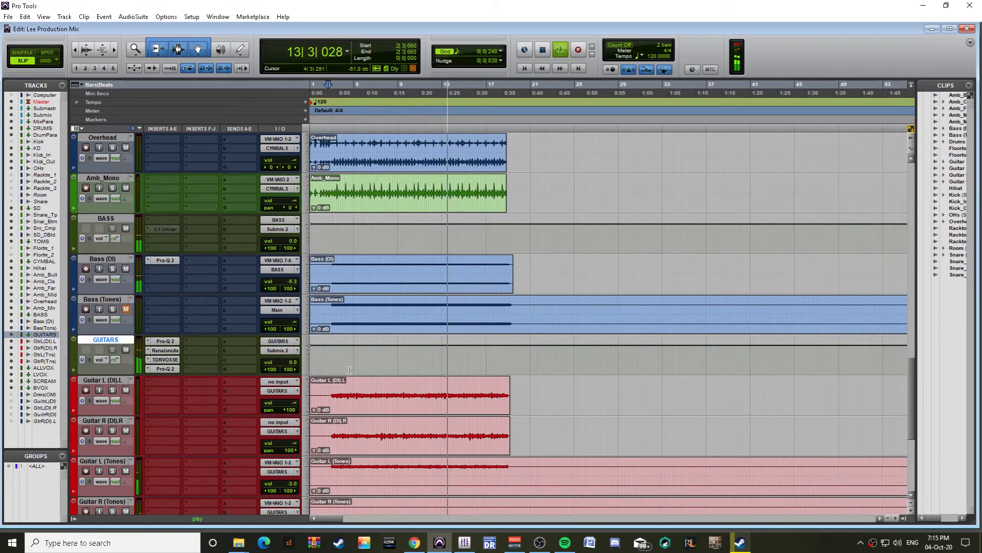
scroll(350, 370, up, 13)
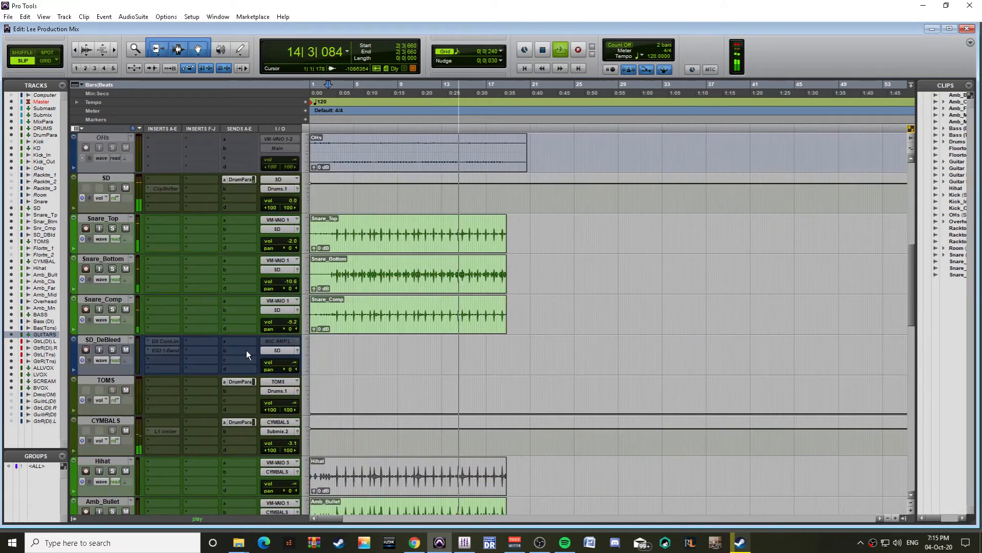
scroll(248, 350, up, 2)
key(space)
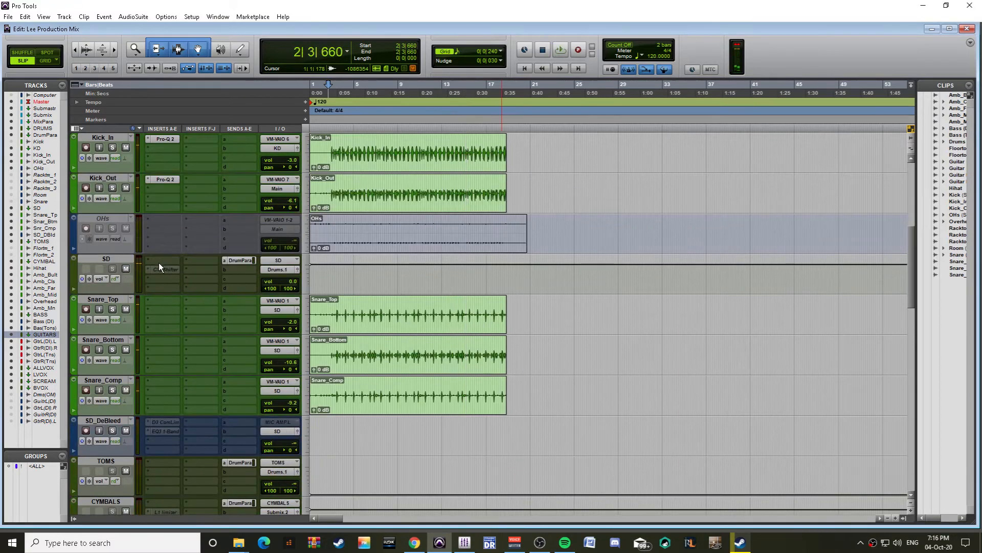
scroll(158, 262, down, 10)
scroll(419, 379, up, 4)
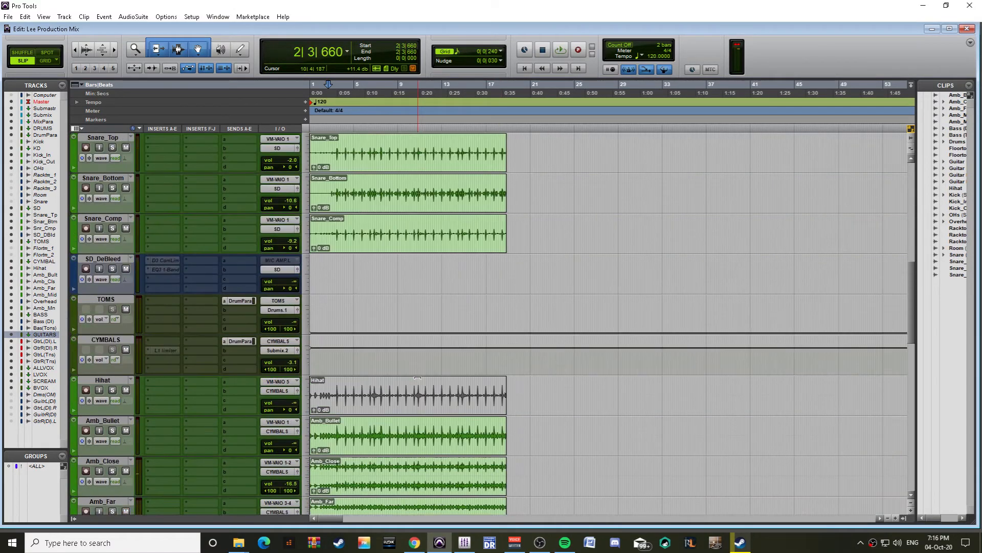
scroll(409, 377, up, 6)
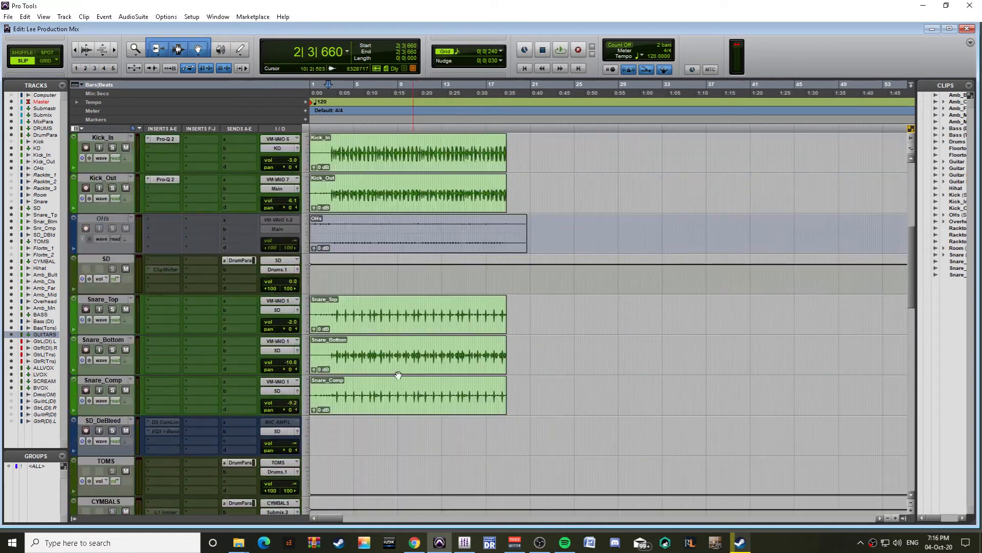
scroll(221, 315, up, 5)
scroll(186, 339, down, 2)
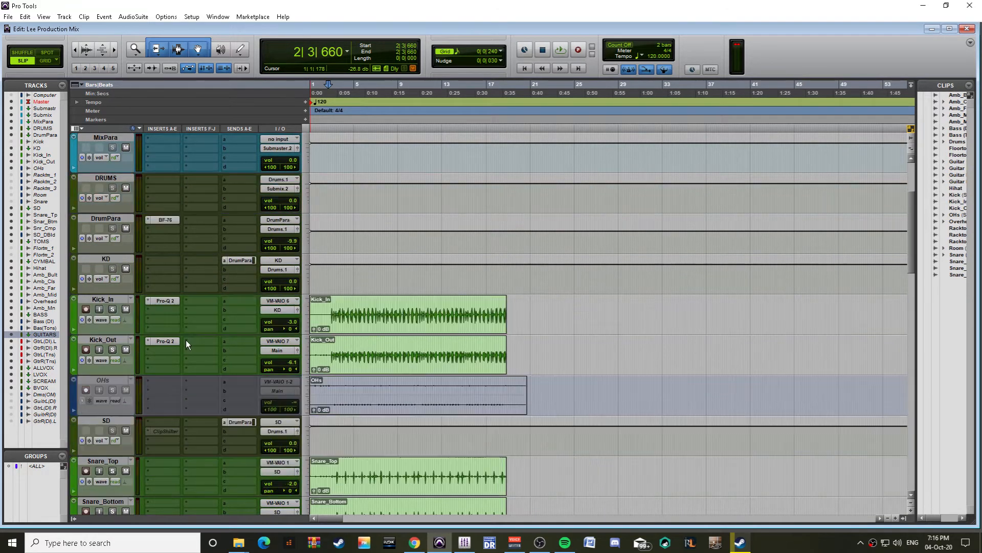
Step: Insert FabFilter Pro-Q 2 on the SD track with a low cut at about 145 Hz and a bell dip of about 4 dB near 900 Hz
click(158, 386)
click(187, 397)
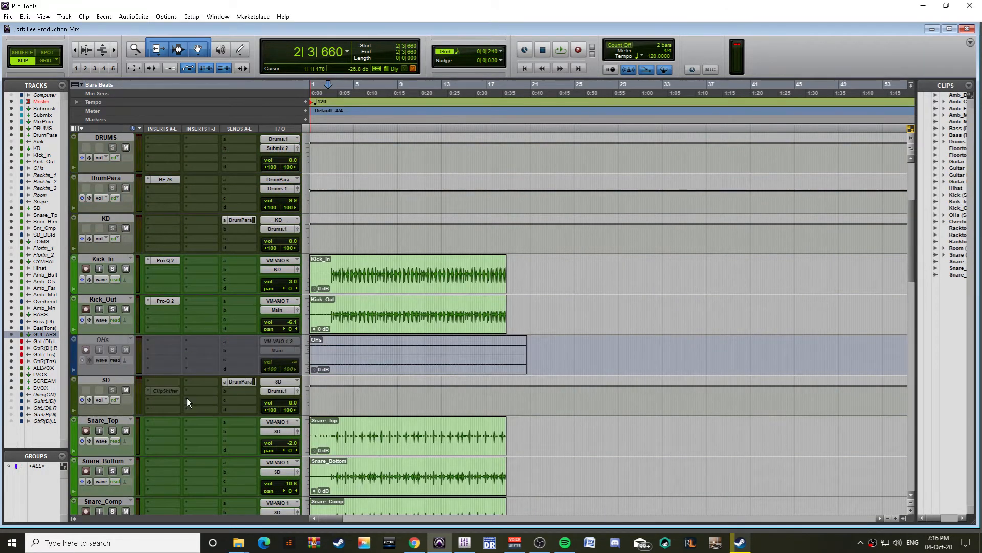
key(space)
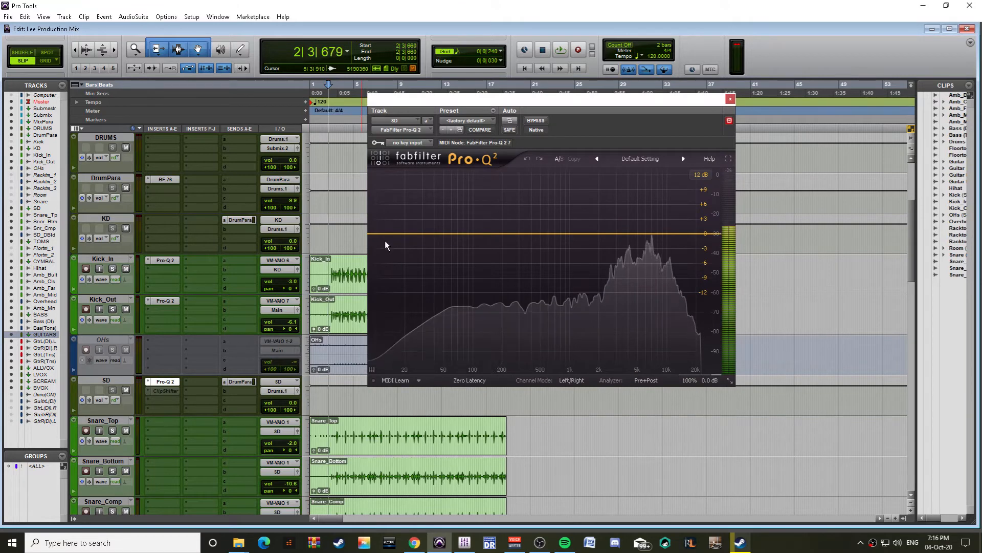
click(385, 240)
drag(386, 242, 488, 233)
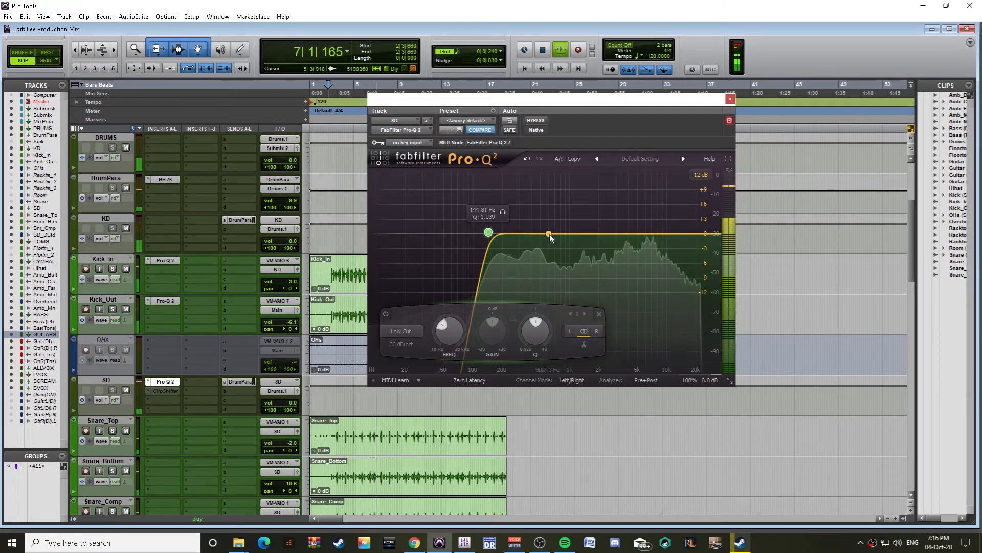
drag(549, 235, 570, 259)
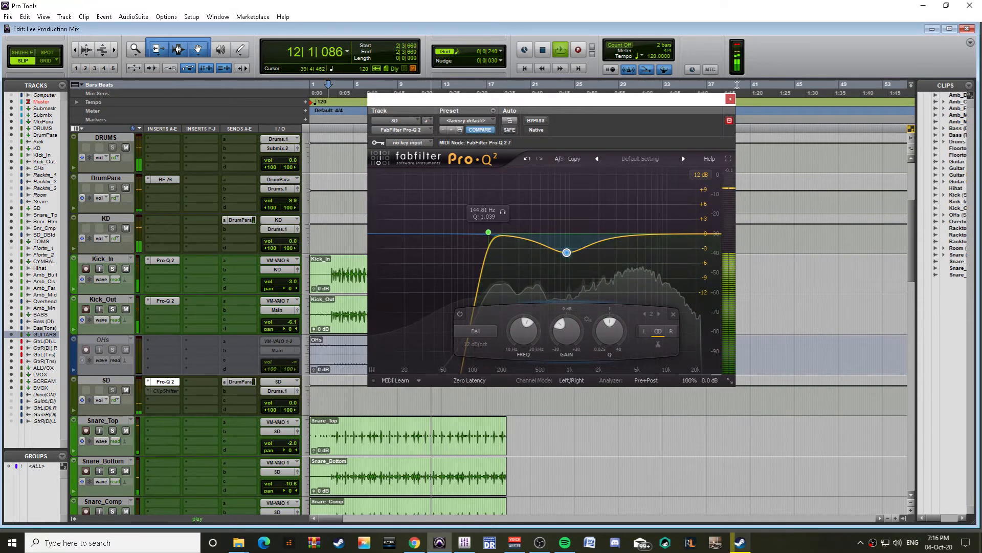
click(730, 99)
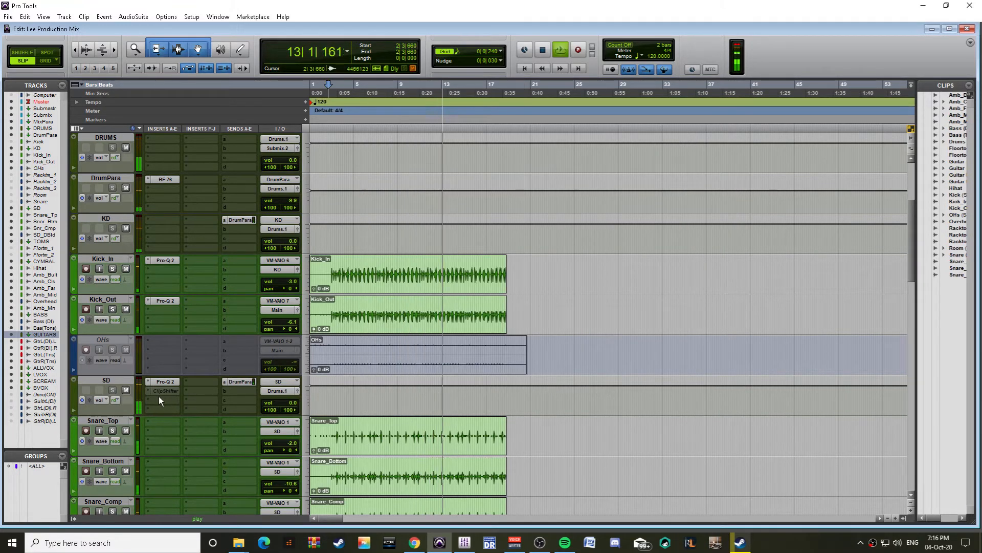
Step: Solo the Snare_Bottom track and insert the BF-76 limiter on it
scroll(180, 389, down, 2)
click(112, 390)
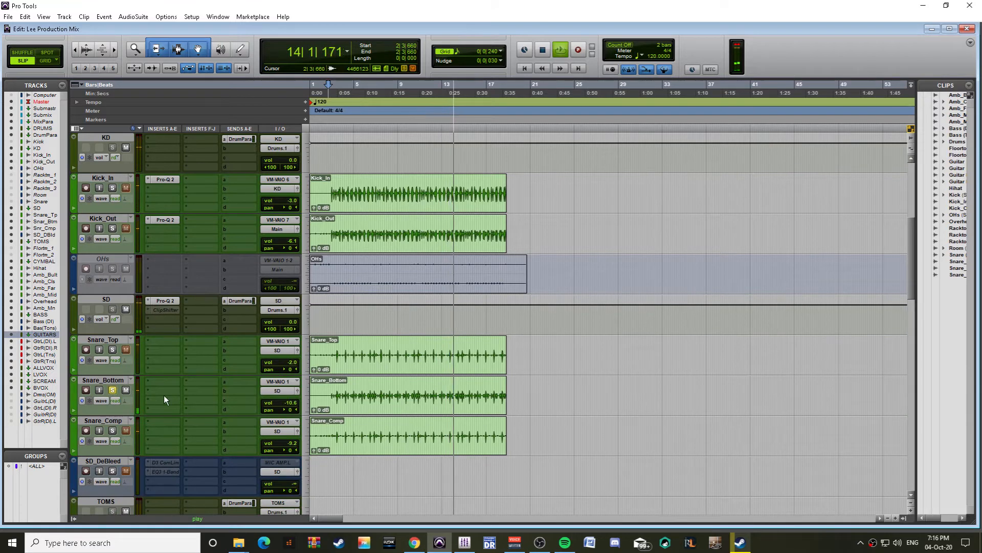
key(space)
click(158, 382)
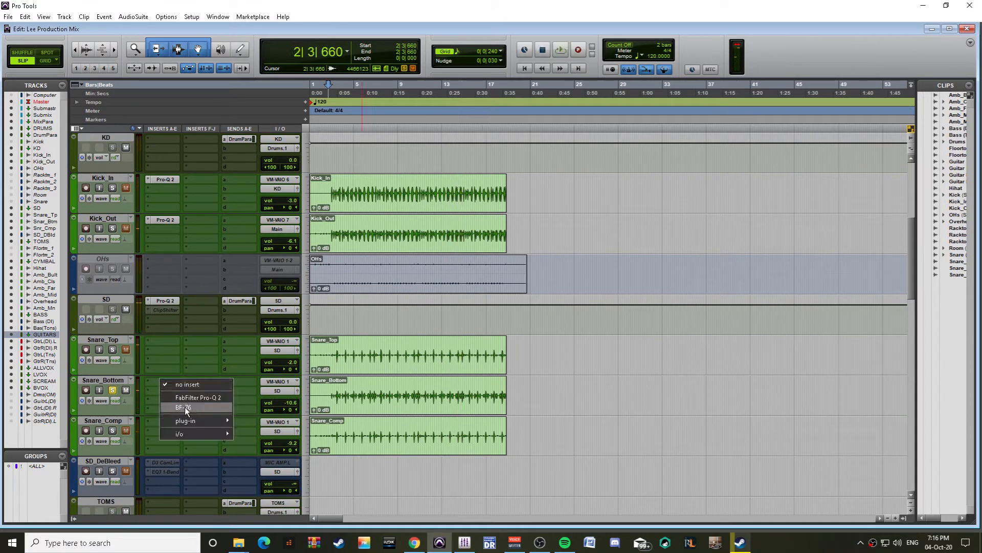
mouse_move(187, 419)
mouse_move(259, 301)
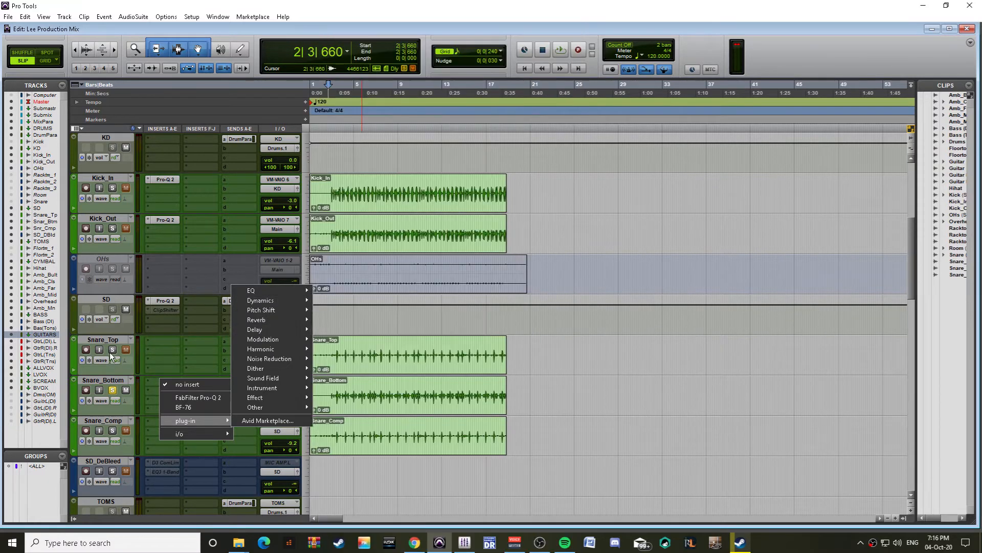
click(111, 351)
click(159, 382)
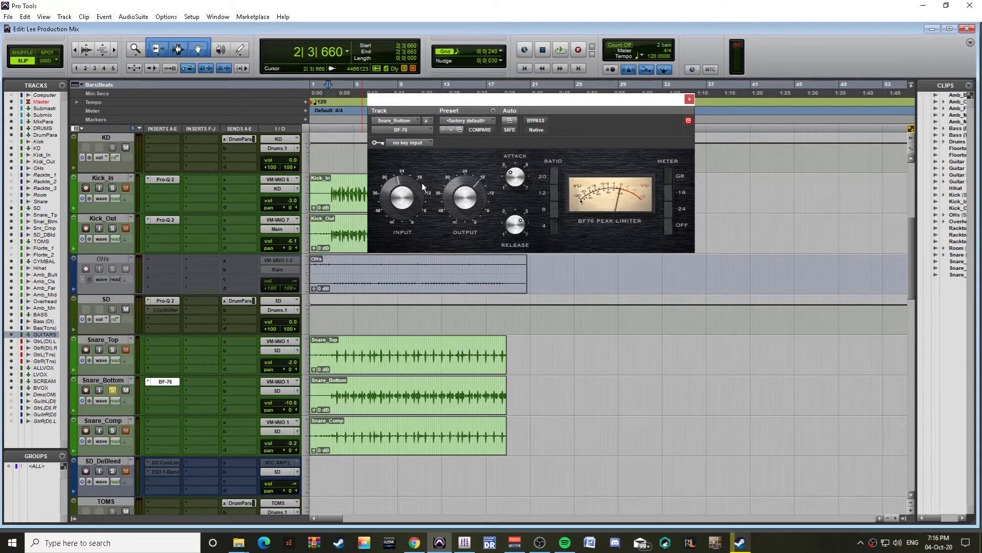
Step: Play Snare_Bottom with the BF-76 bypassed and active for comparison, and turn the limiter's attack and release fully up
key(space)
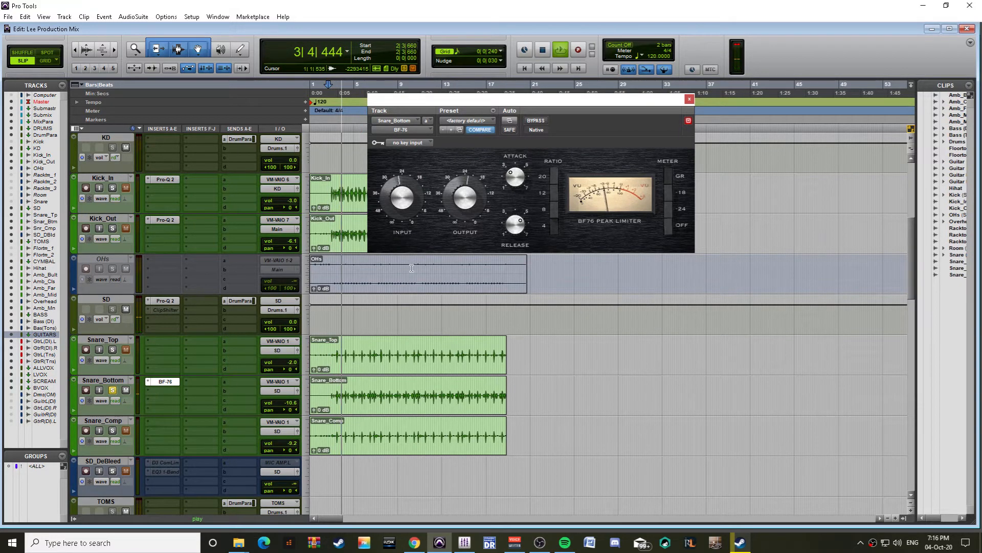
click(539, 123)
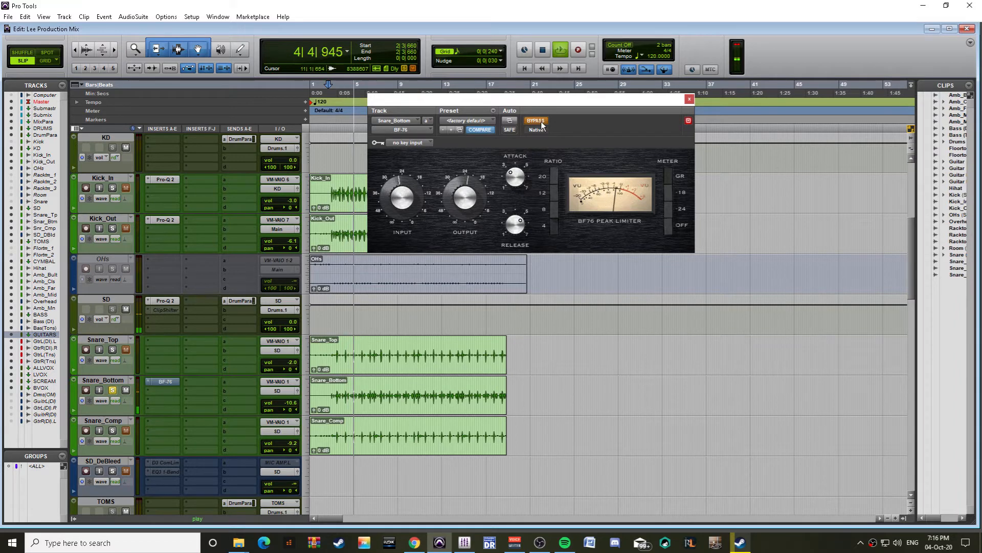
click(538, 121)
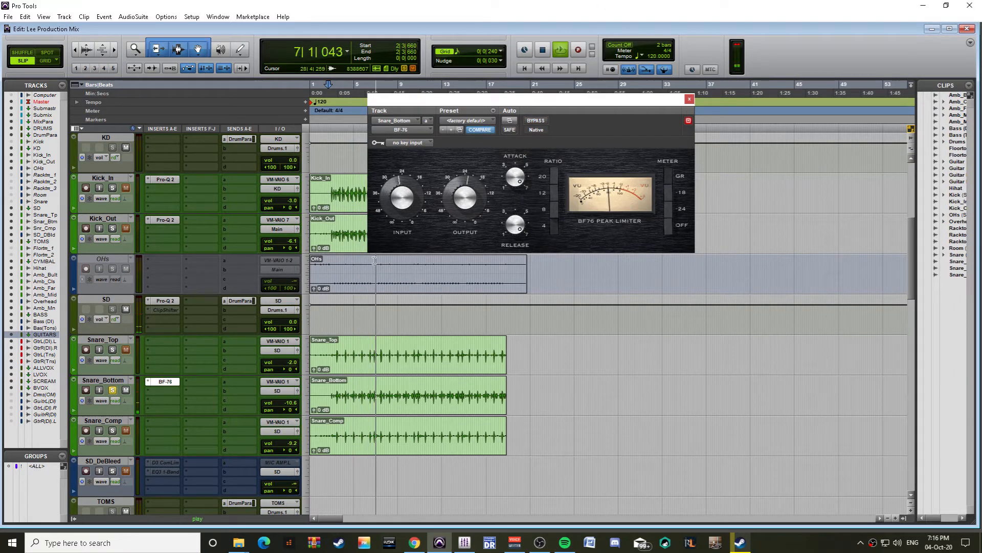
key(space)
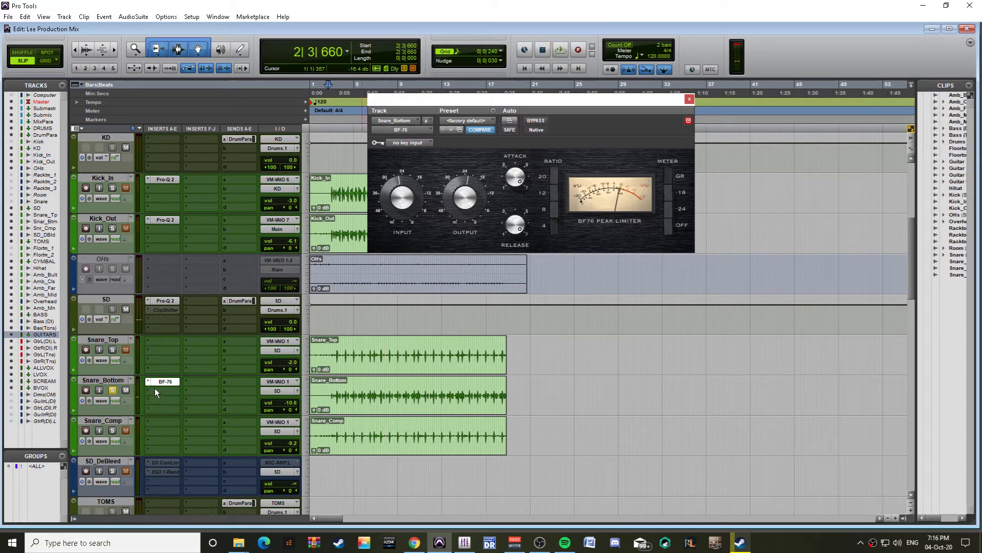
Step: Insert Pro-Q 2 ahead of the BF-76 on Snare_Bottom, add a low cut at about 266 Hz, and compare it with bypass
drag(158, 390, 160, 390)
drag(165, 300, 163, 381)
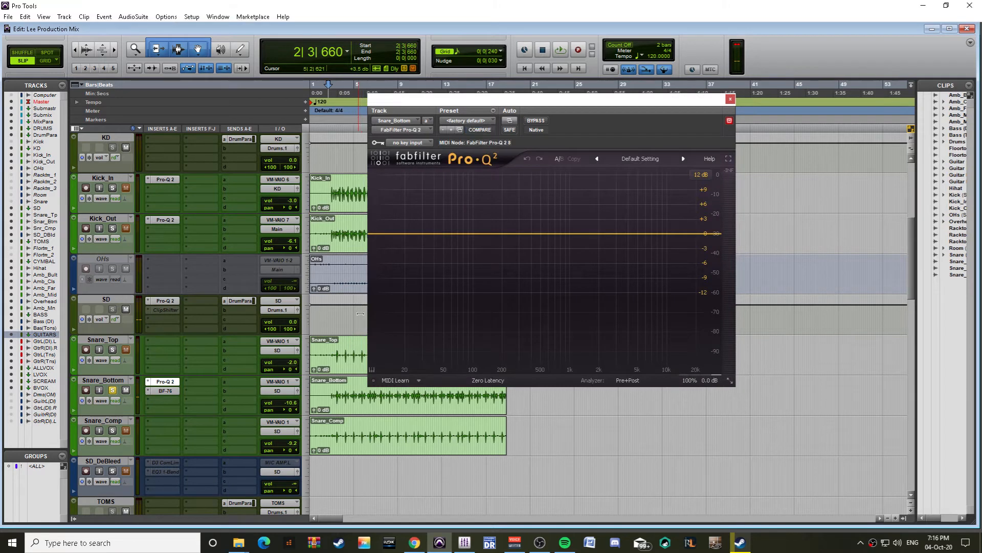
click(378, 234)
key(space)
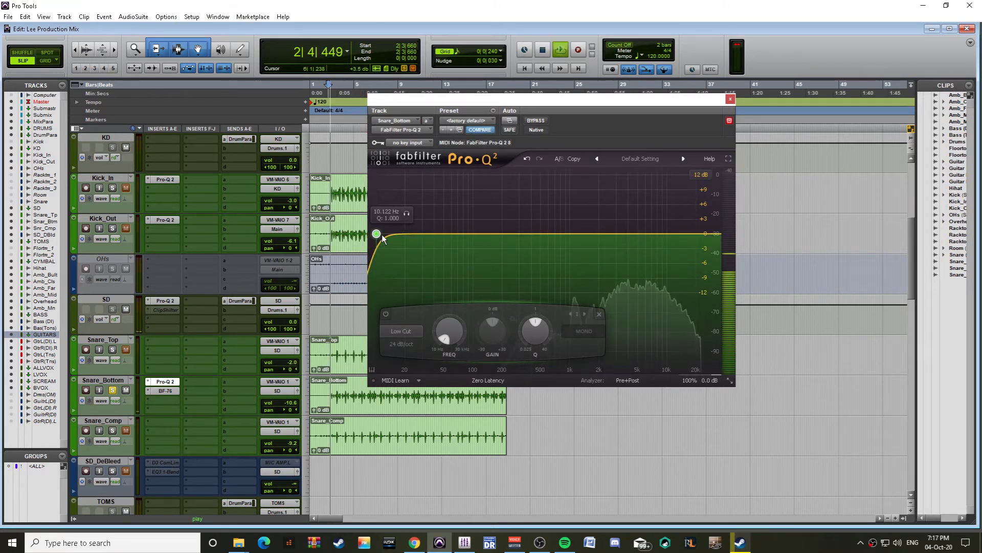
drag(382, 239, 517, 226)
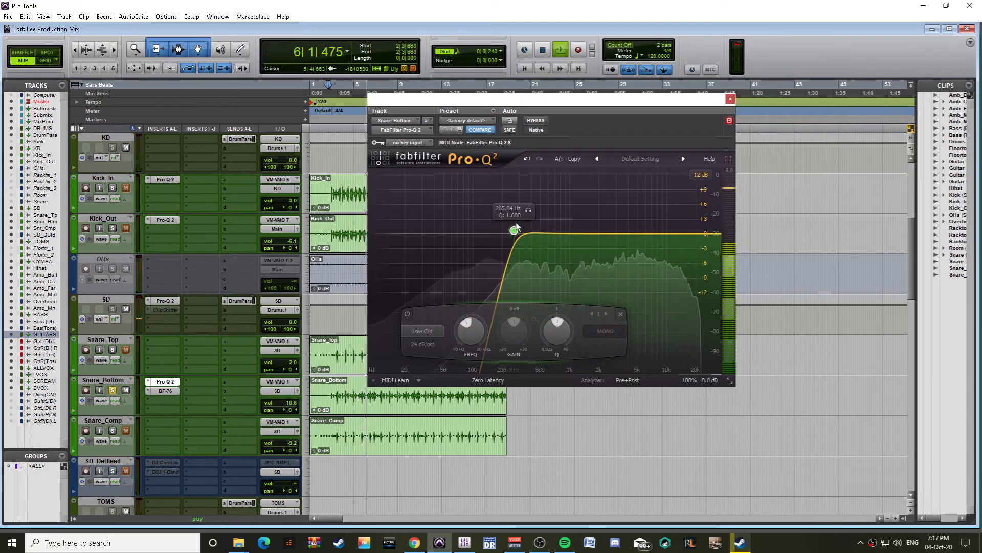
click(536, 121)
click(536, 121)
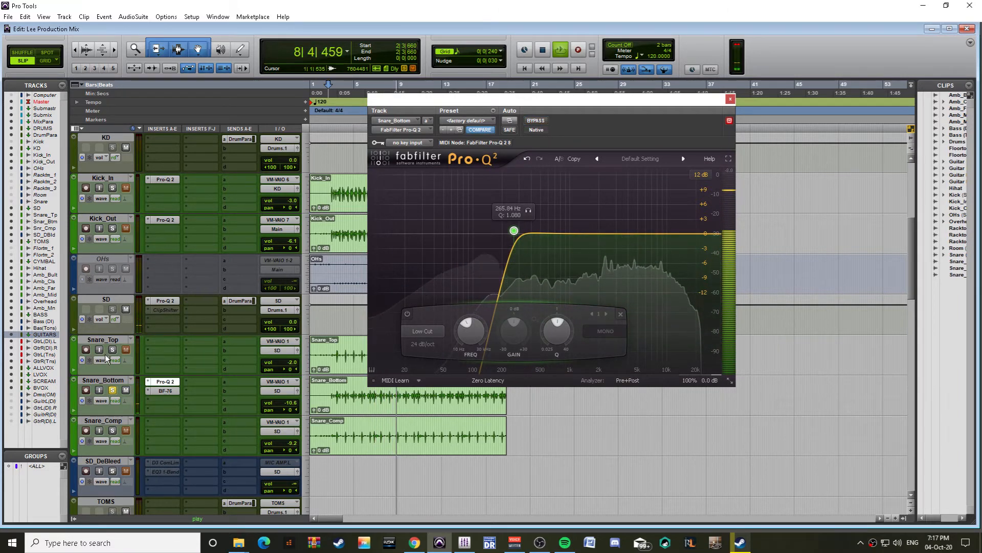
Step: Audition the Snare_Comp and Snare_Top tracks in solo, playing from bar 3
click(112, 431)
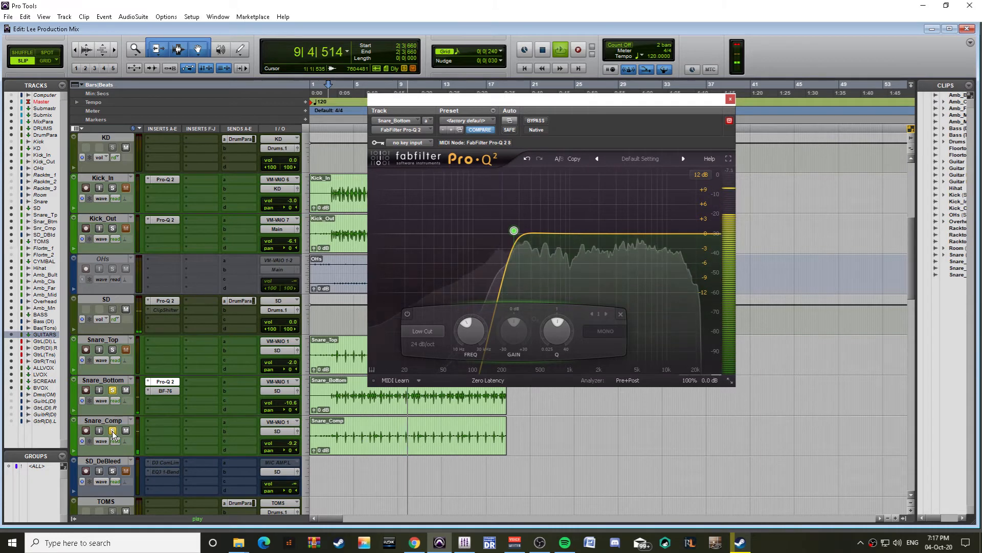
key(space)
click(336, 348)
key(shift+s)
key(space)
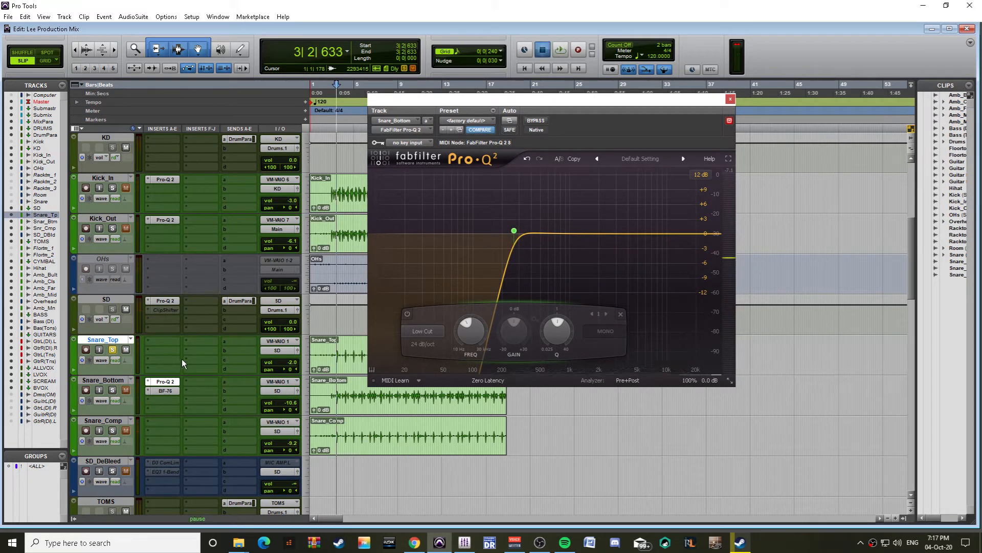
drag(806, 99, 806, 90)
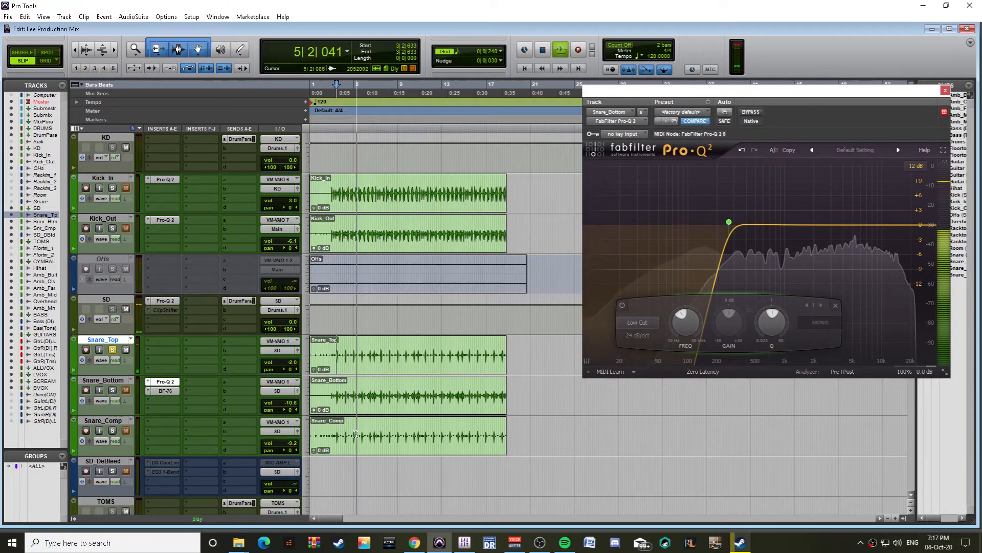
click(112, 431)
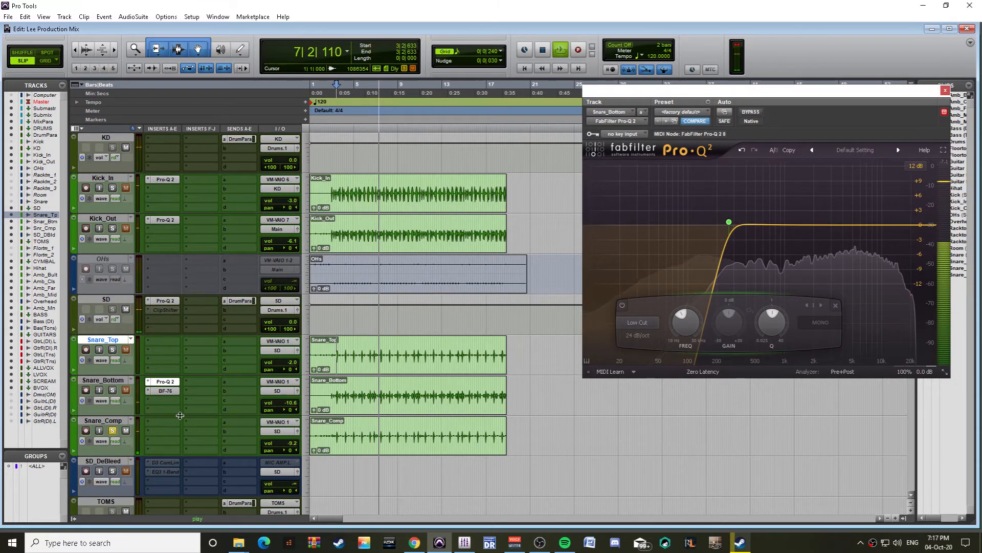
key(space)
Step: Duplicate the SD_DeBleed track once with all its data, inserting the copy after the selected track
click(105, 461)
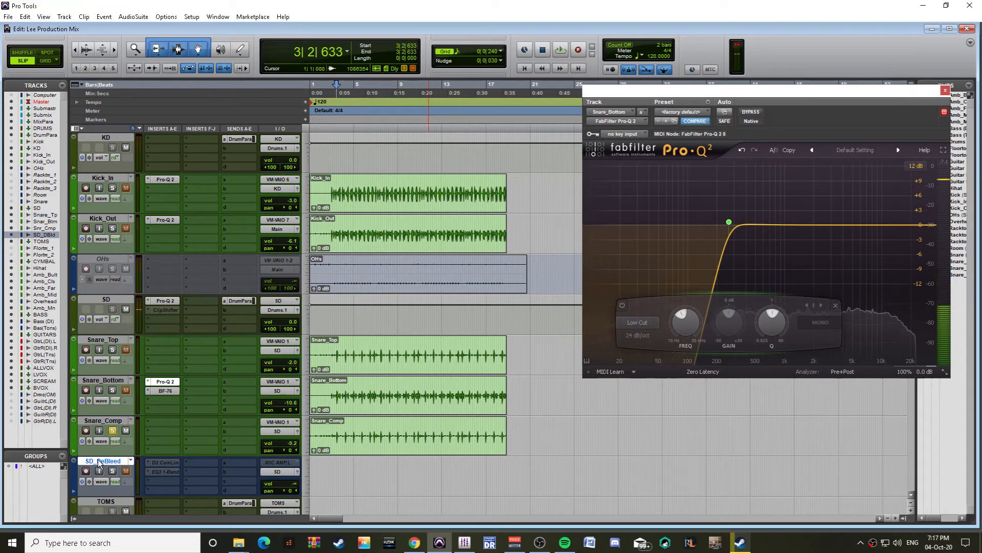
right_click(104, 461)
click(128, 445)
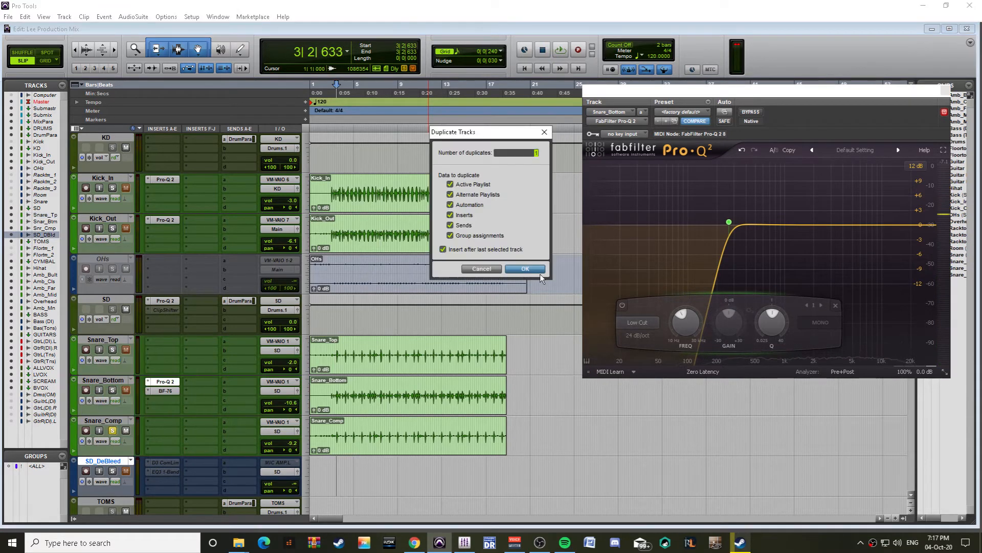
click(526, 274)
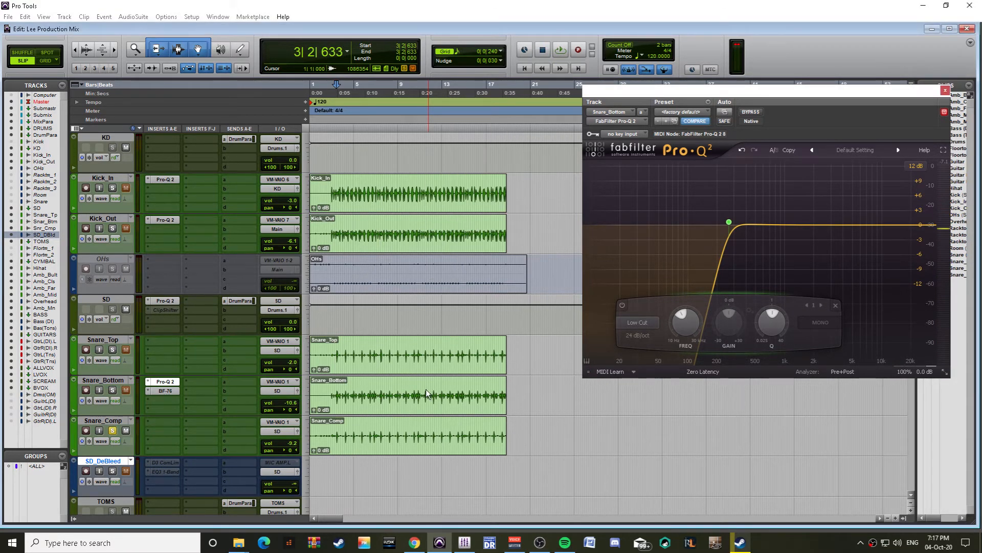
Step: Copy the Snare_Top clip onto SD_DeBleed and the Snare_Comp clip onto its duplicate track
click(400, 348)
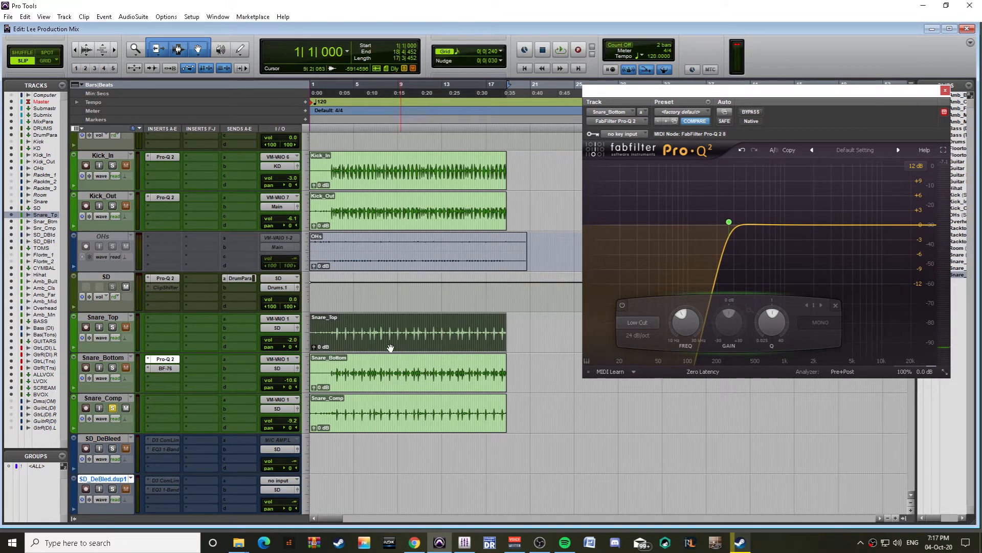
click(390, 348)
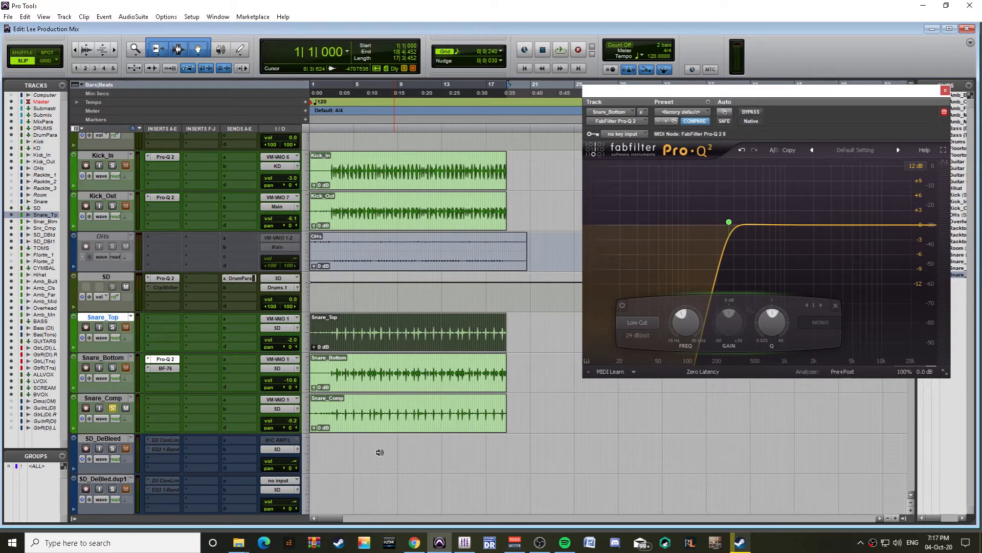
key(ctrl+v)
click(395, 420)
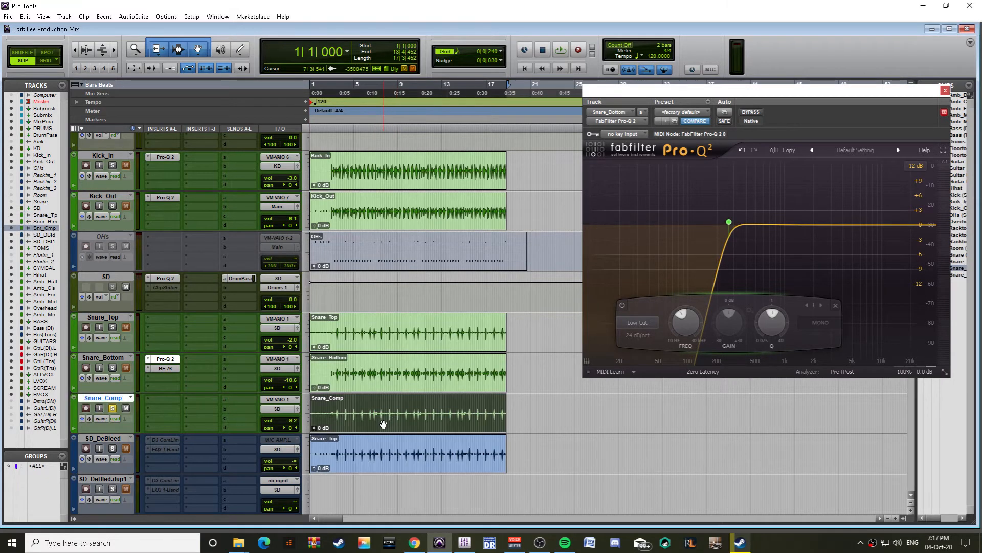
key(ctrl+c)
click(401, 497)
key(ctrl+v)
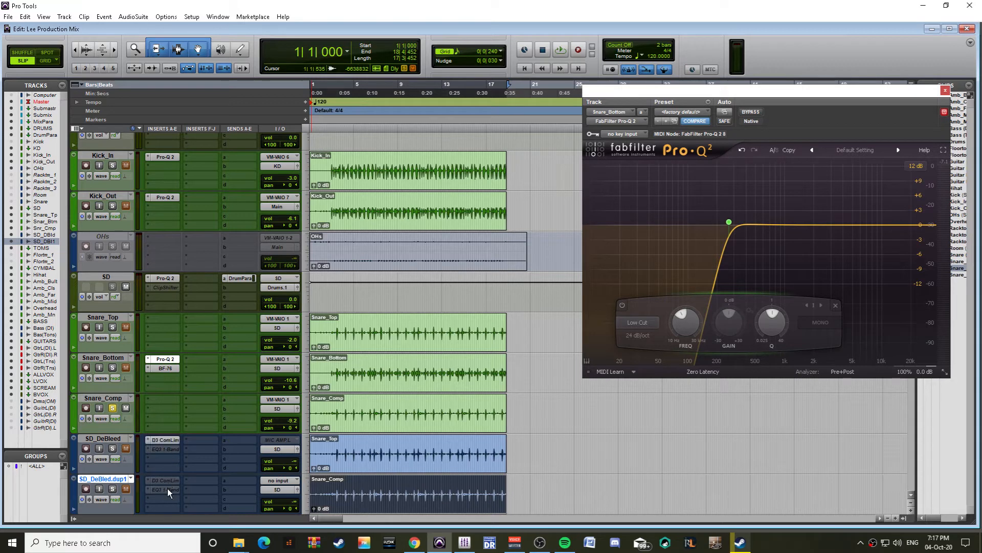
Step: Activate the compressor/limiter and 1-band EQ inserts on both SD_DeBleed tracks and check their settings
click(165, 441)
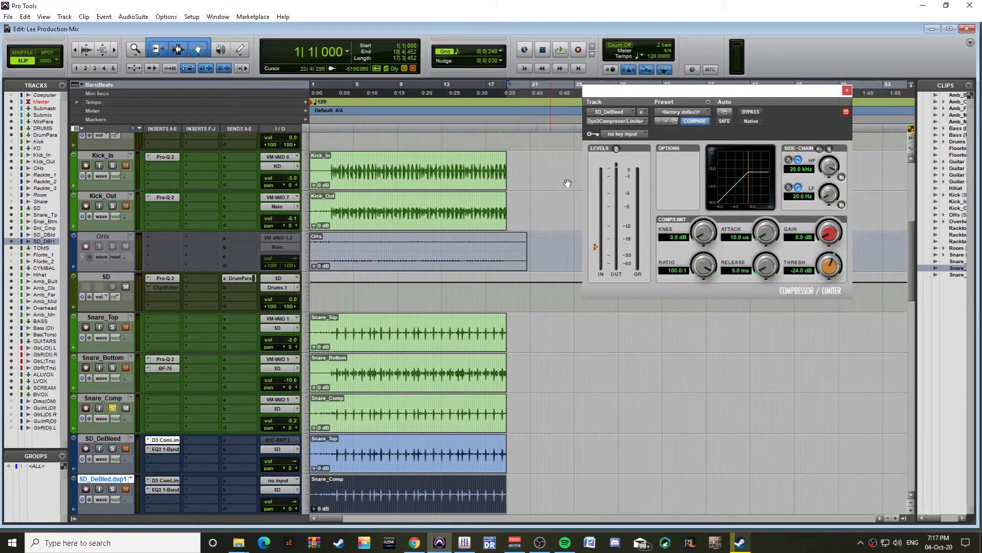
scroll(337, 394, down, 2)
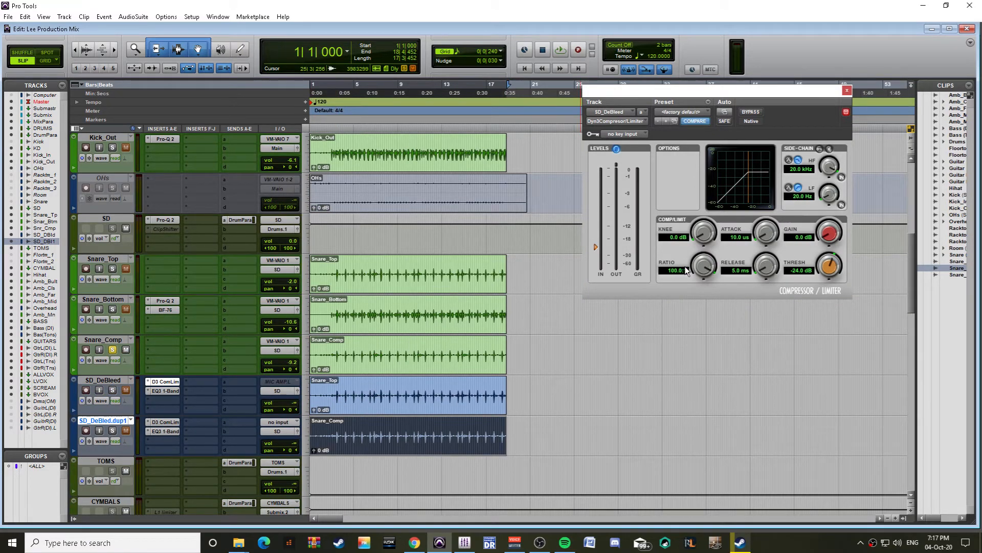
click(165, 391)
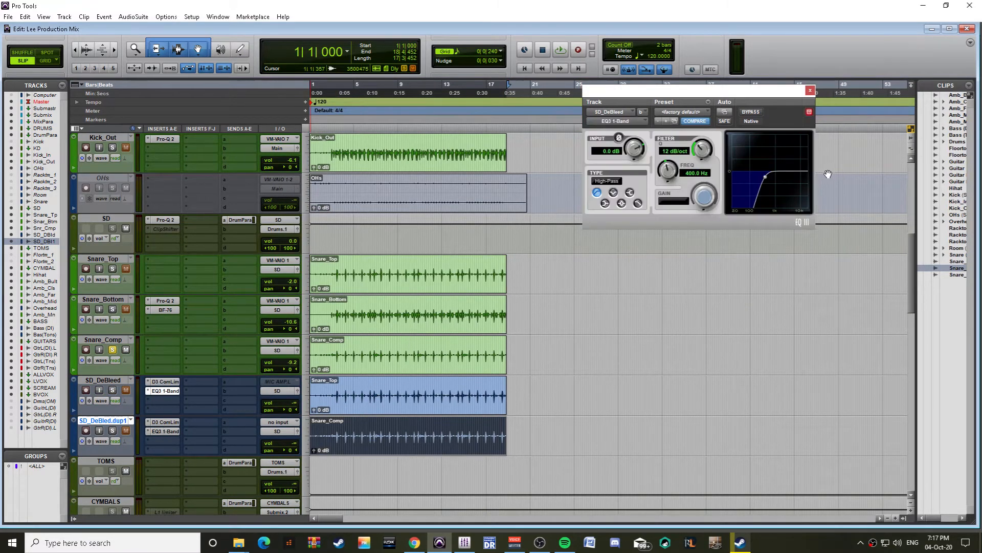
click(162, 422)
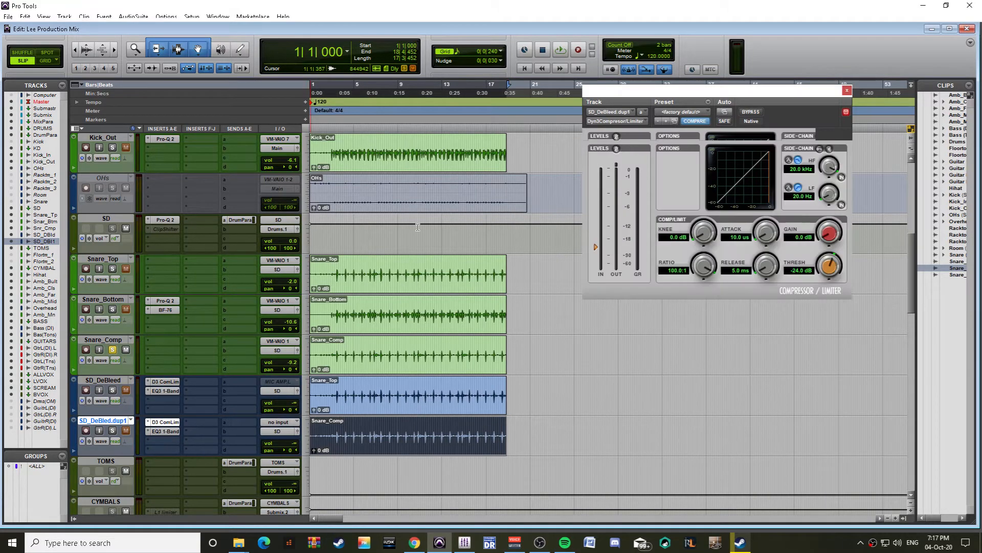
click(847, 92)
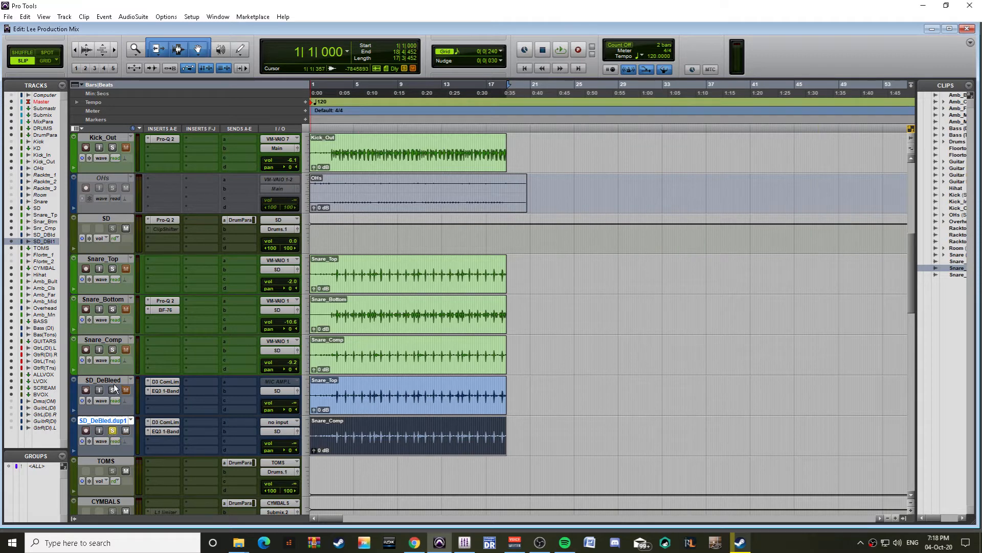
Step: Solo Snare_Top, Snare_Comp and both SD_DeBleed tracks, set both DeBleed volumes to 0.0, and play from the start
click(114, 350)
key(space)
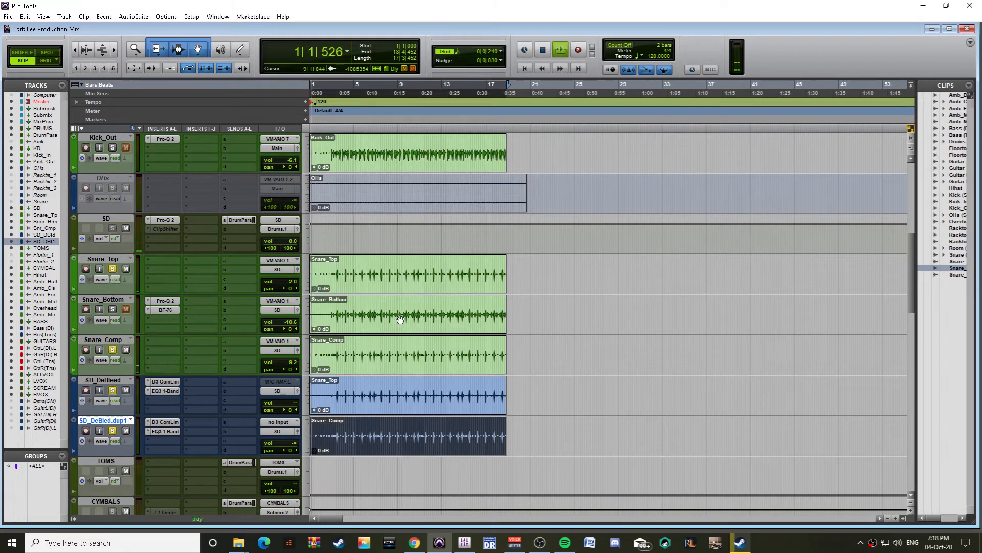
key(ctrl+bracketright)
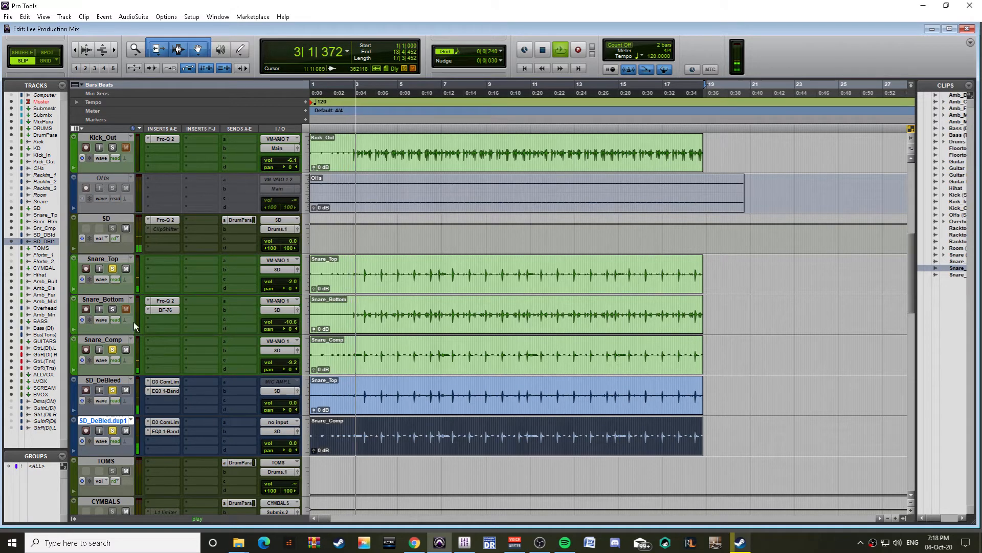
Step: Compare the compressor/limiter and 1-band EQ settings on both SD_DeBleed tracks and audition SD_DeBleed in solo
click(164, 424)
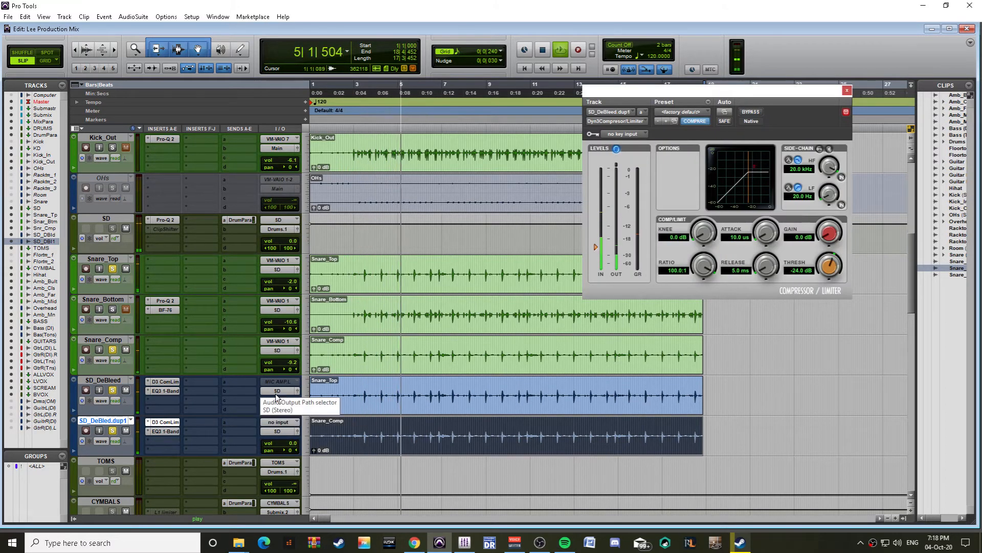
click(161, 430)
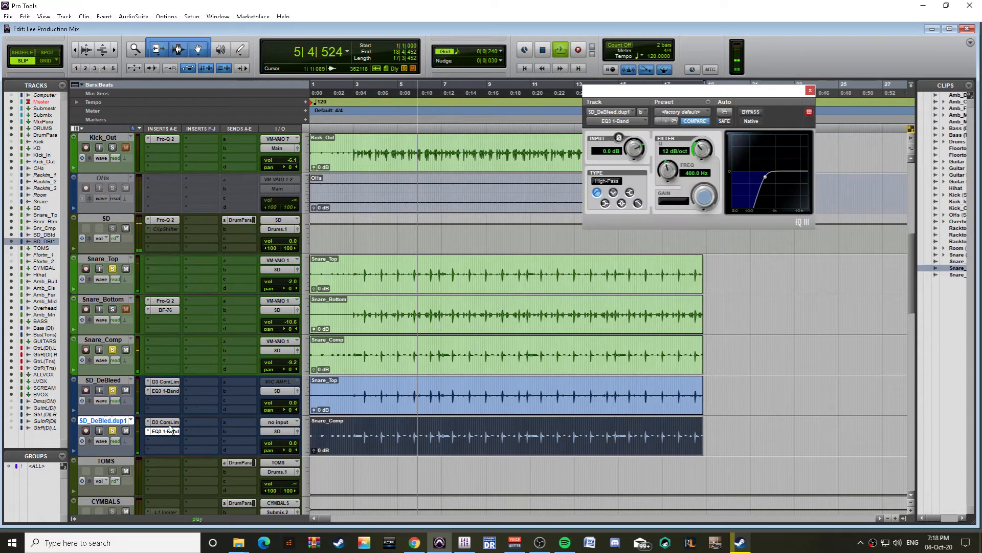
key(space)
ctrl+click(112, 390)
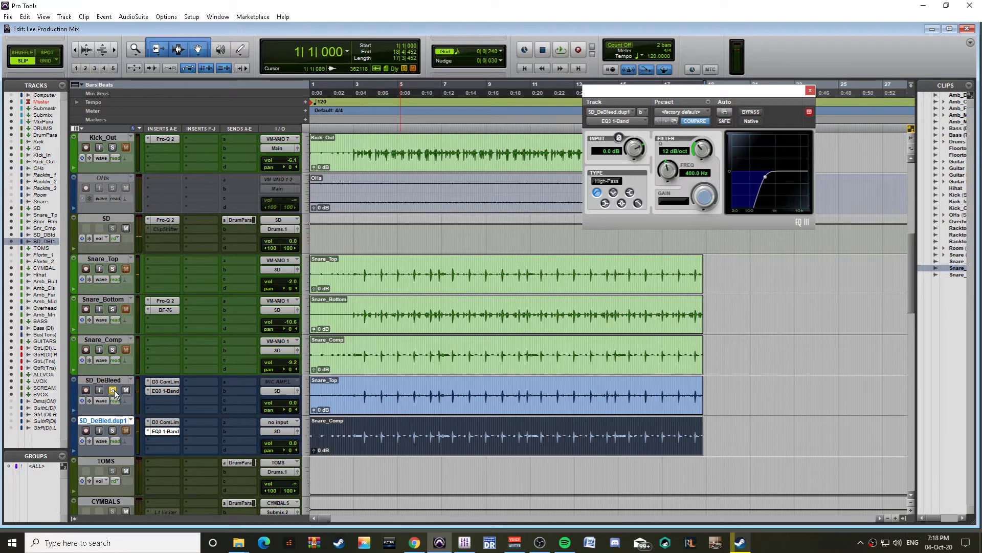
key(space)
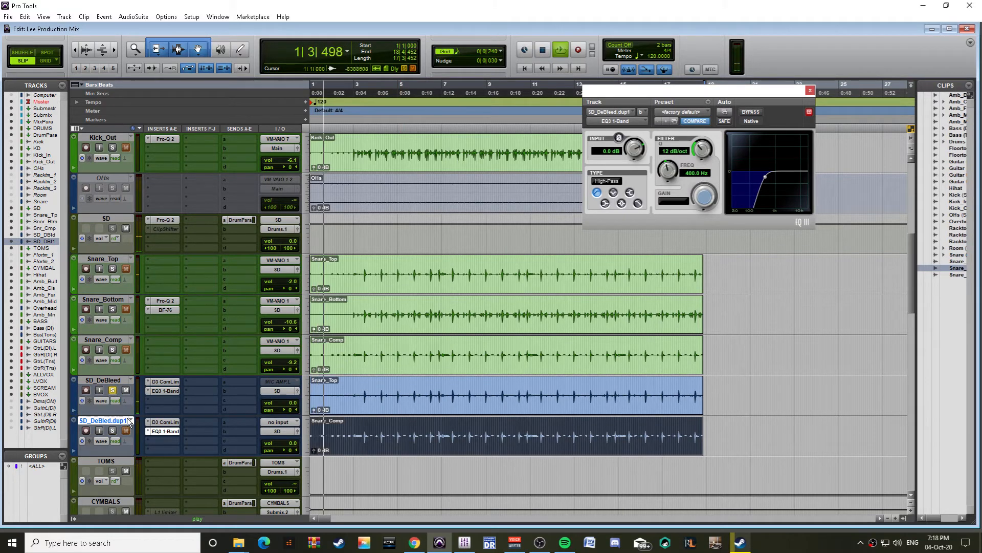
key(space)
click(167, 383)
click(167, 391)
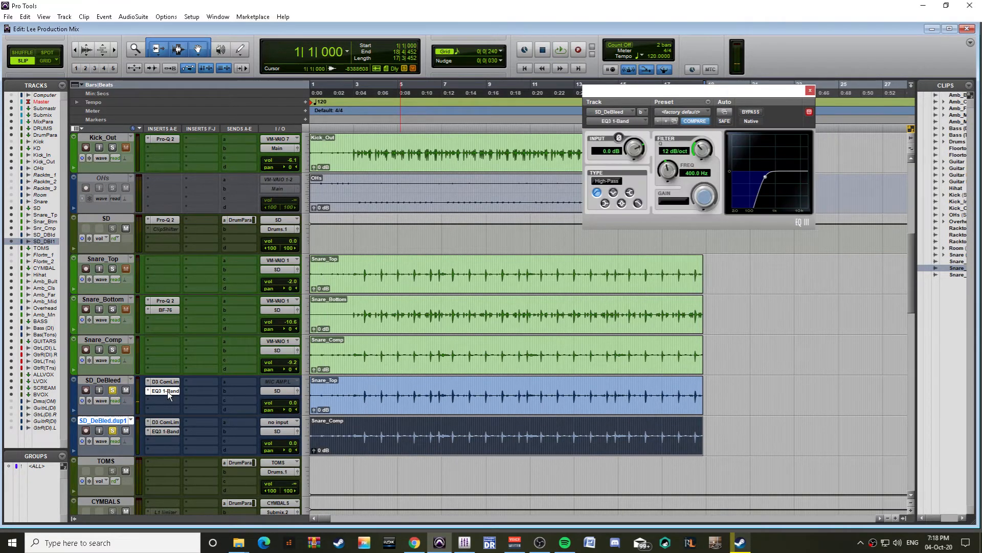
click(168, 382)
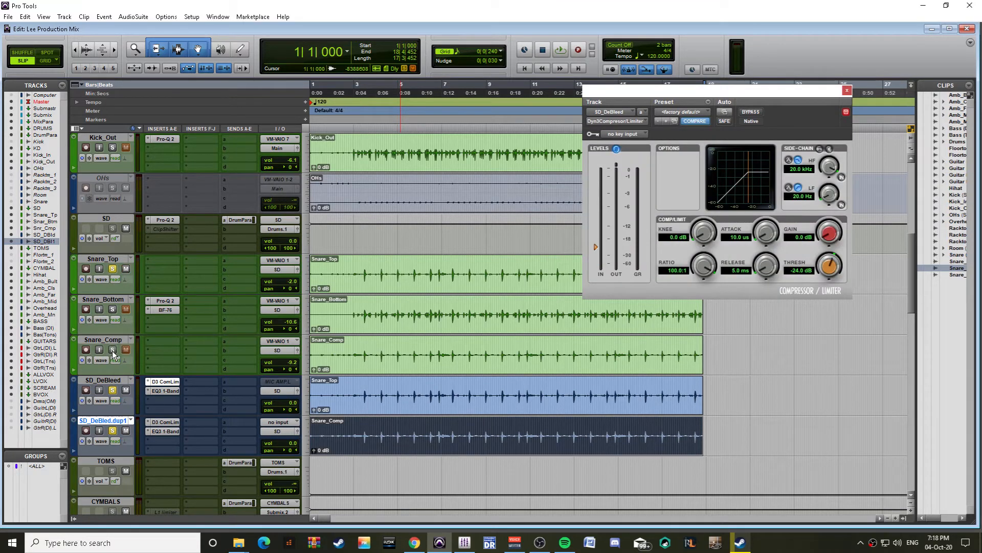
Step: Play the soloed snare tracks from bar 3, then set SD_DeBleed's volume to -2.0 and its duplicate's to -9.2
key(space)
click(364, 279)
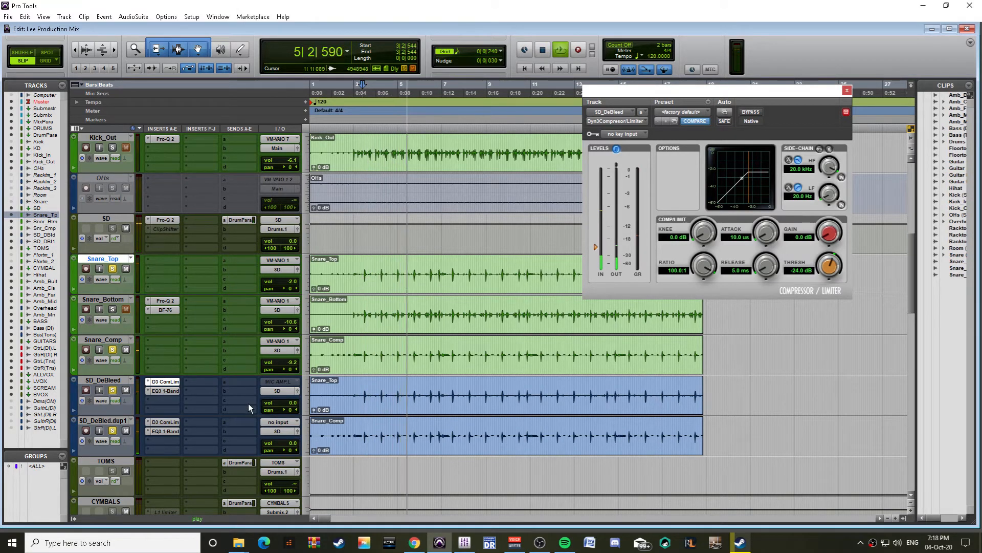
key(space)
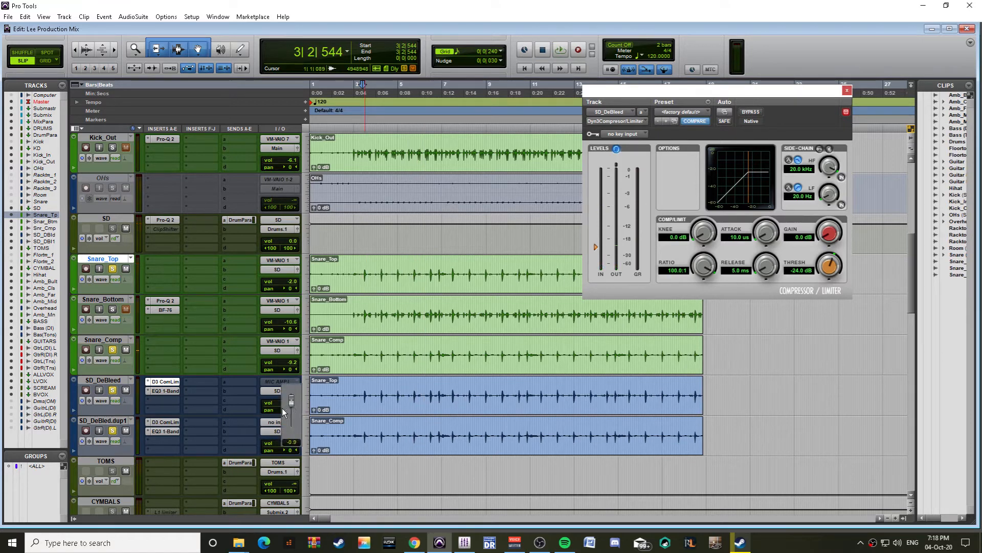
drag(283, 412, 278, 424)
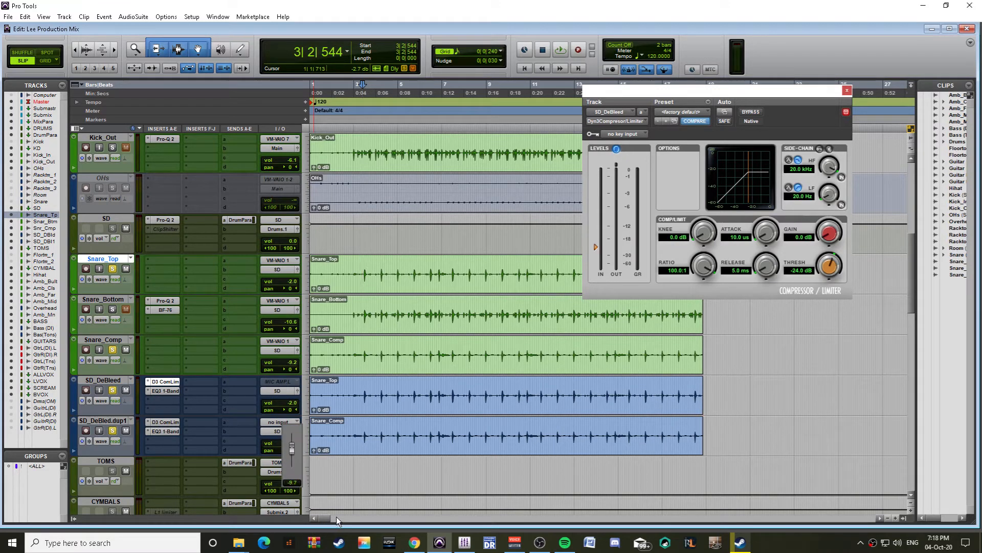
drag(344, 518, 344, 517)
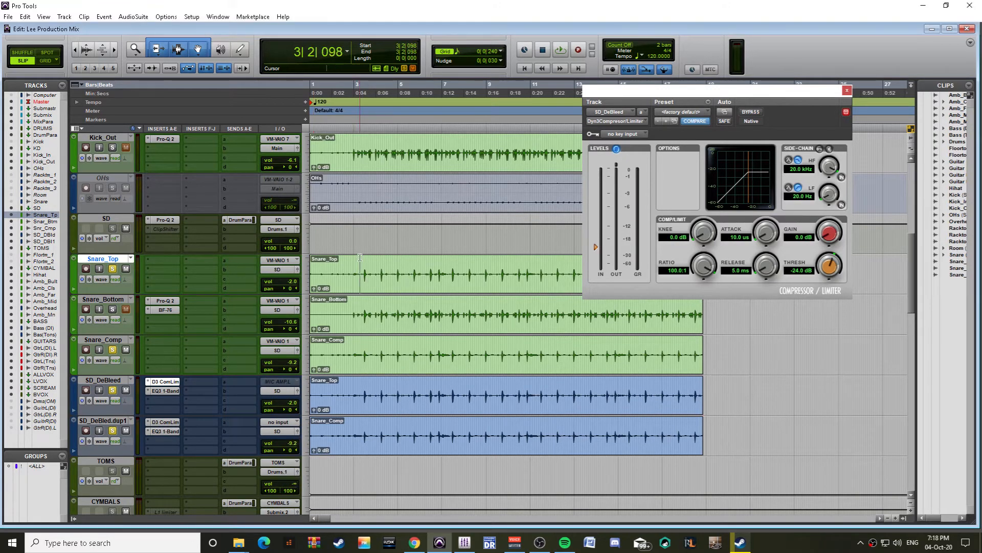
Step: Play the snare tracks with Snare_Bottom also soloed, then clear the solos and listen to the full mix
key(space)
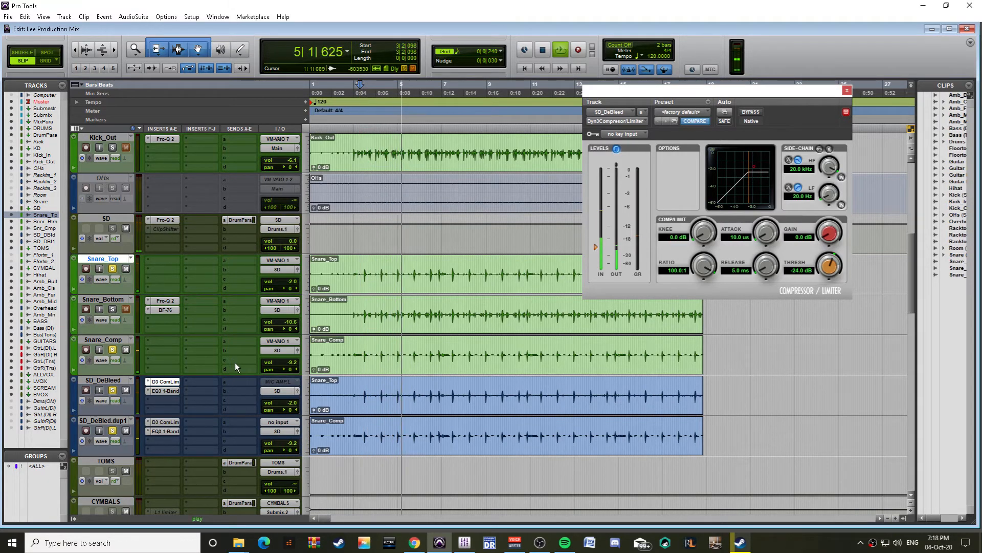
click(108, 309)
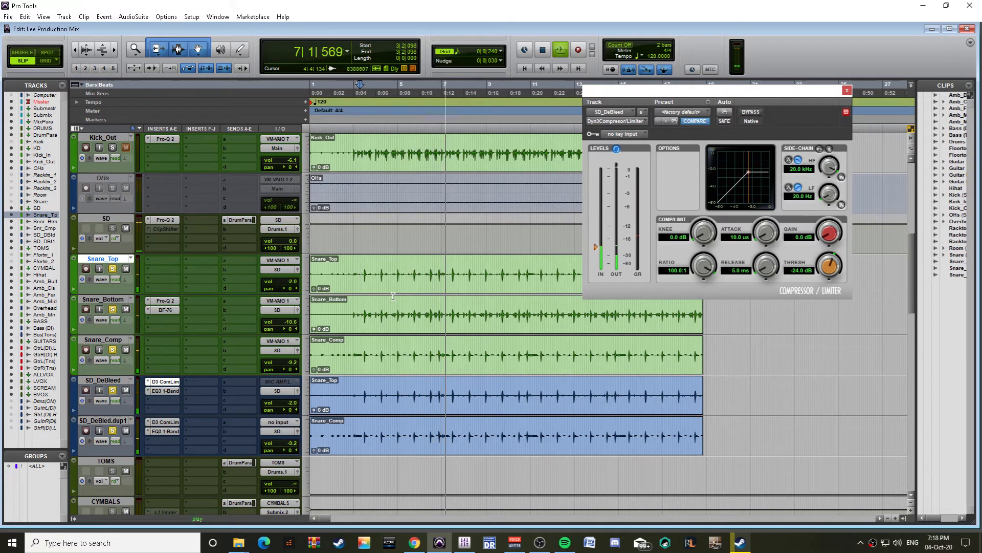
click(105, 421)
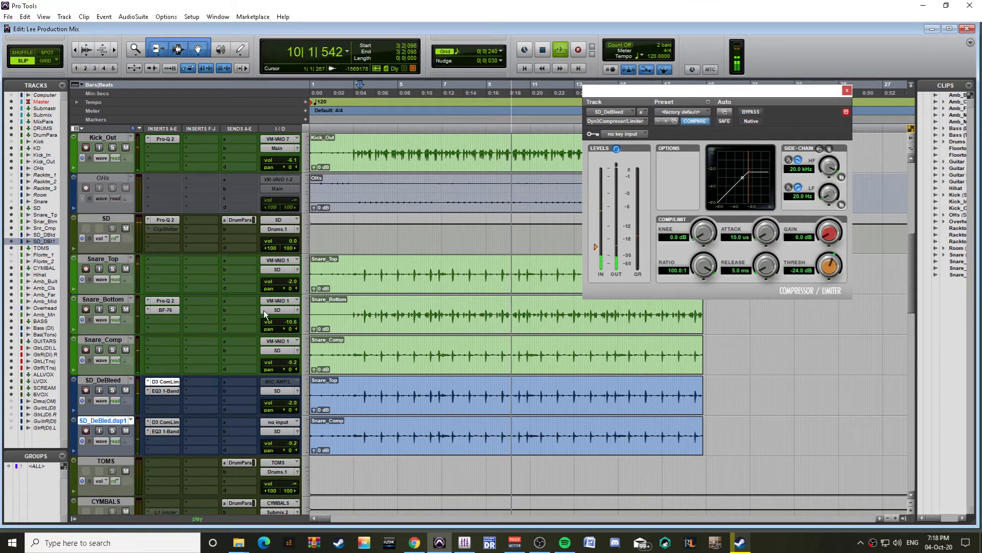
key(space)
Step: Insert the Lo-Fi multichannel plug-in on the SD bus below ClipShifter and set its Distortion to 0.8 during playback
click(158, 238)
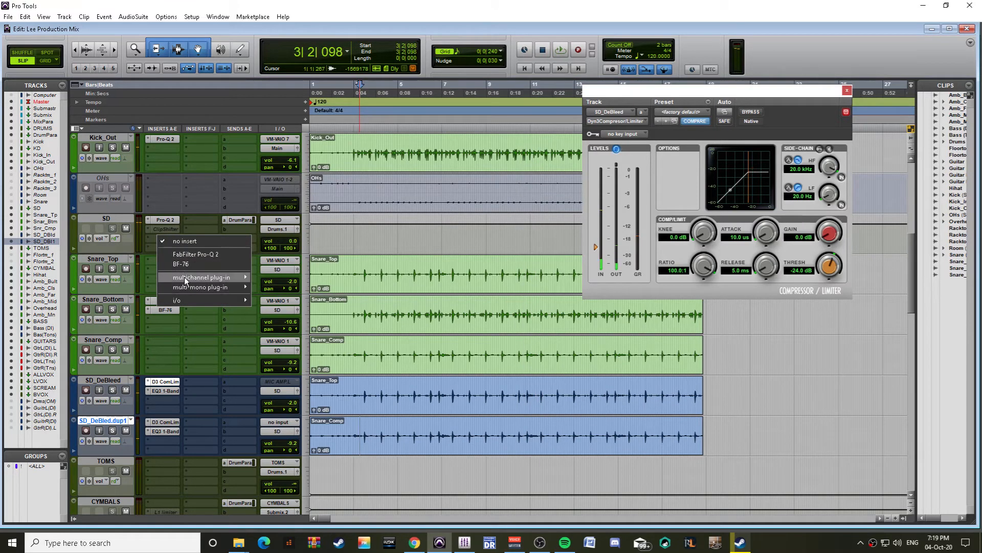
mouse_move(184, 277)
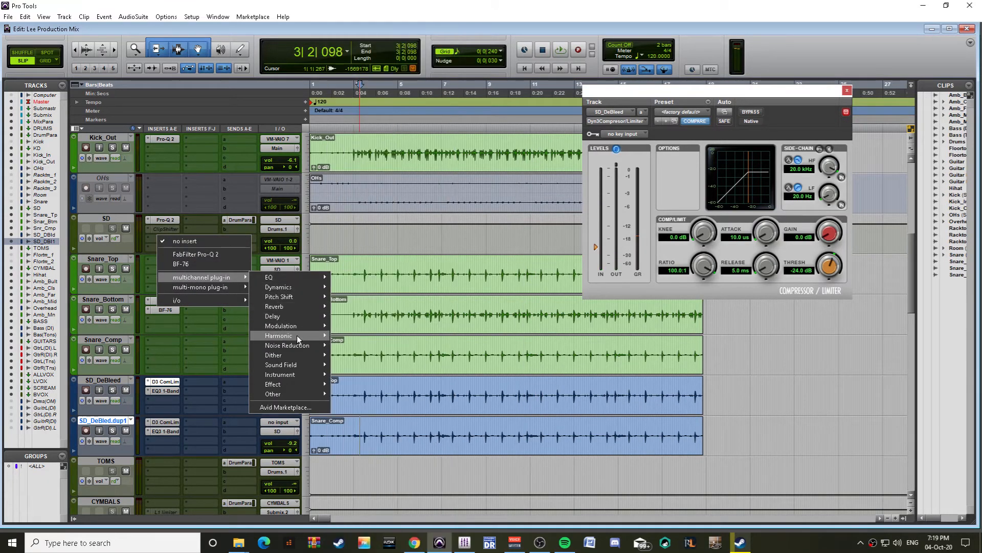
click(361, 190)
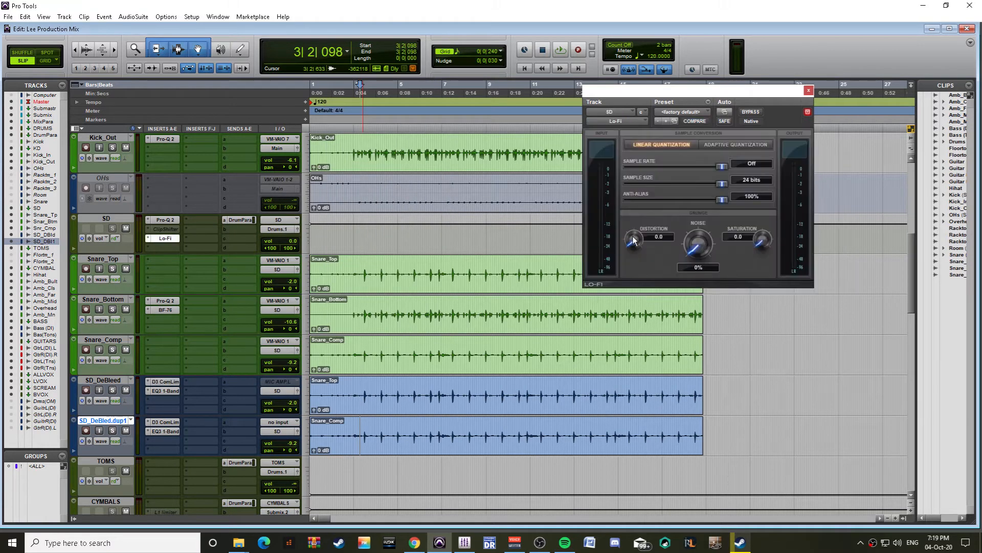
key(space)
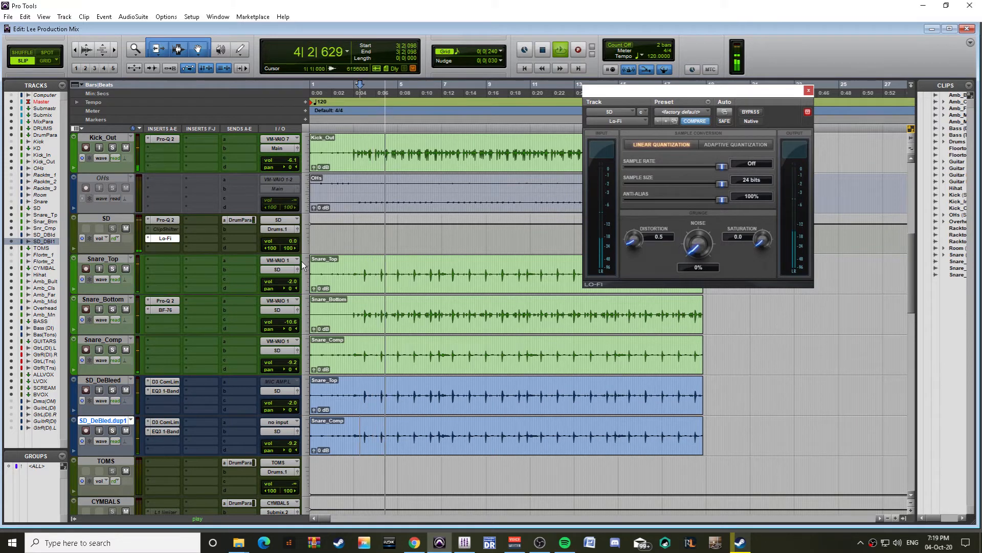
drag(638, 248, 635, 240)
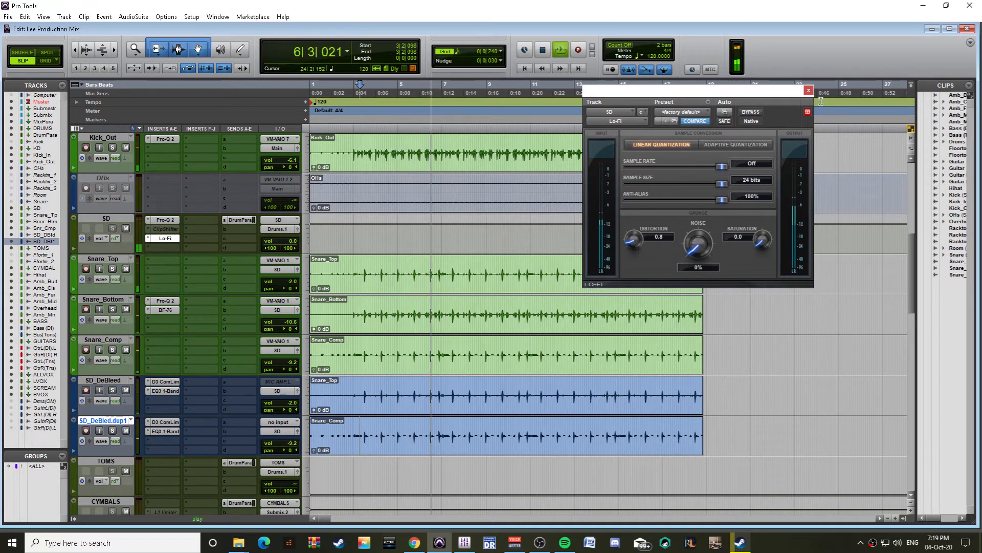
click(808, 90)
Step: Solo Kick_In and Kick_Out during playback and review the Pro-Q 2 curve on Kick_In
scroll(311, 299, up, 3)
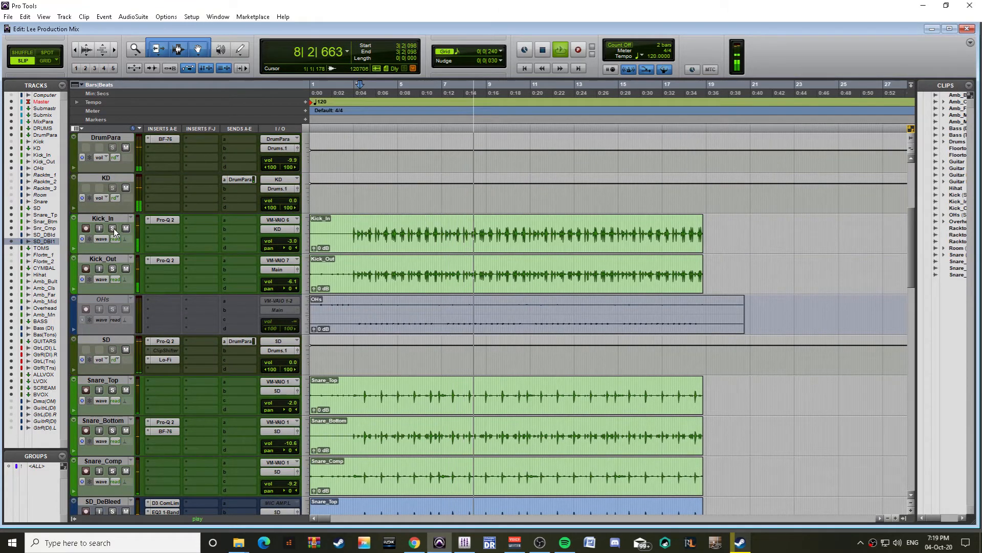
click(113, 228)
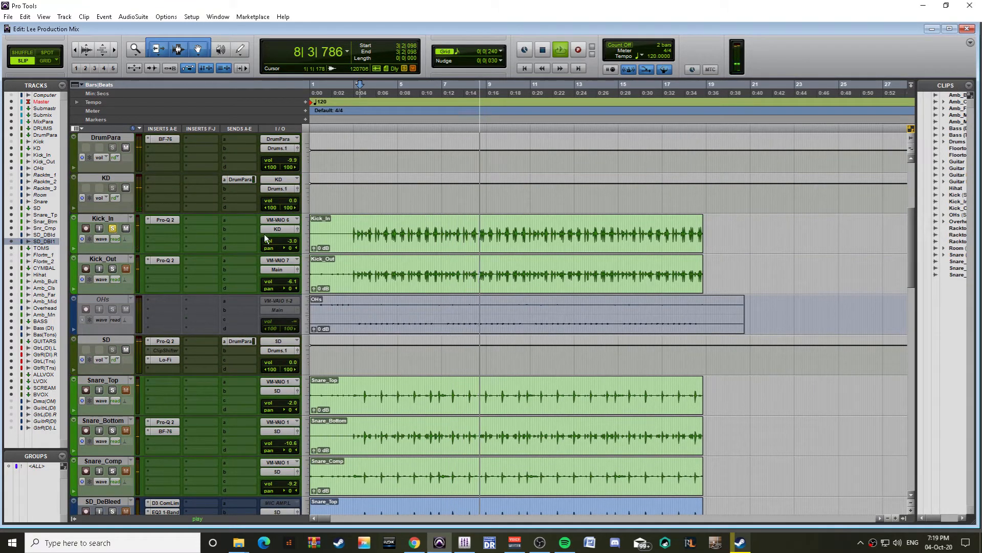
click(164, 221)
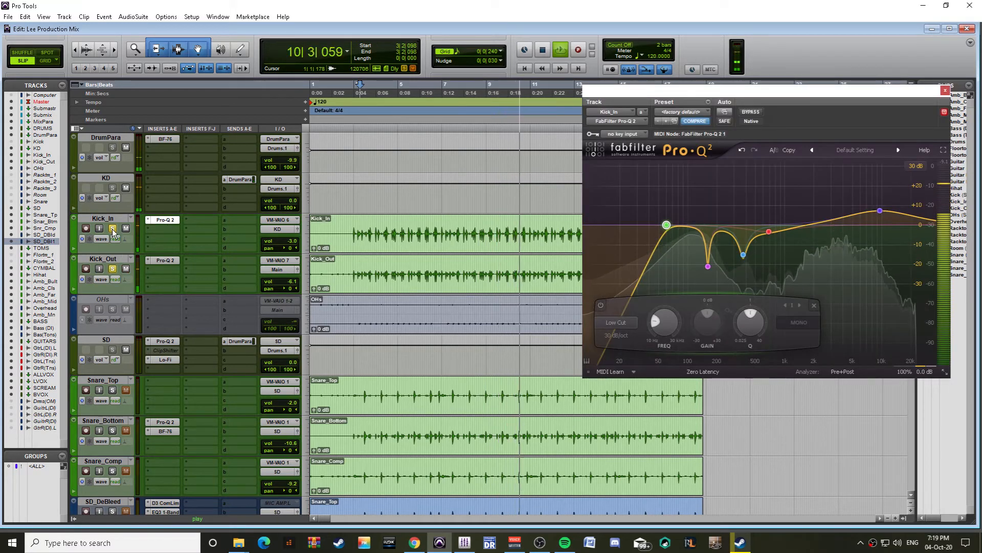
key(space)
Step: Duplicate the Kick_In track
right_click(104, 218)
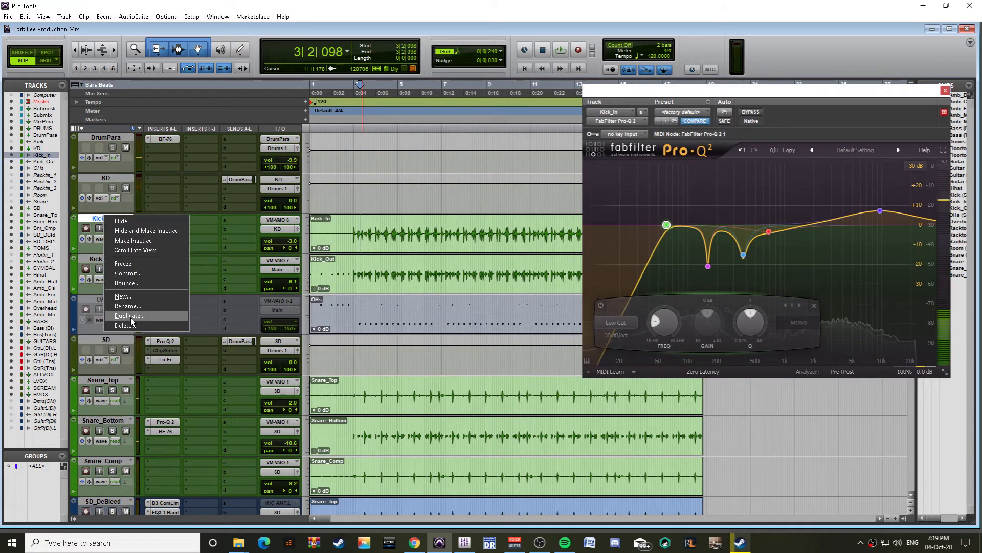
click(129, 316)
click(526, 269)
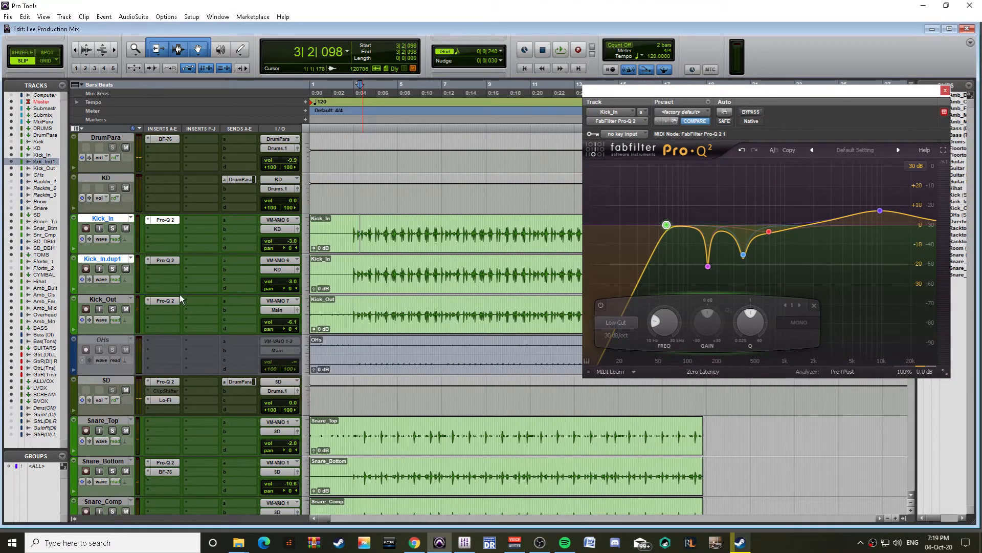
Step: Replace the Pro-Q 2 insert on the duplicate Kick_In track with the Trigger 2 (mono) dynamics plug-in
click(192, 300)
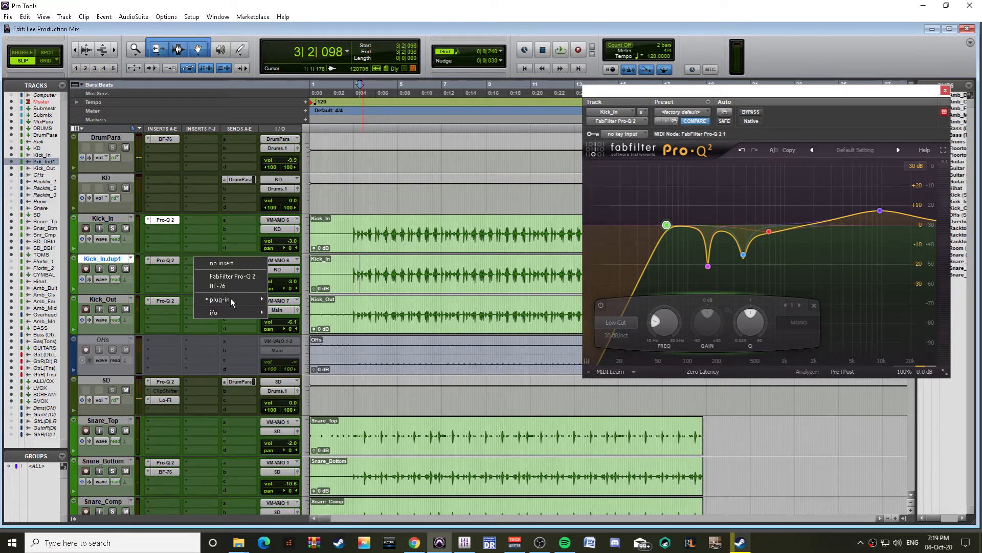
mouse_move(231, 300)
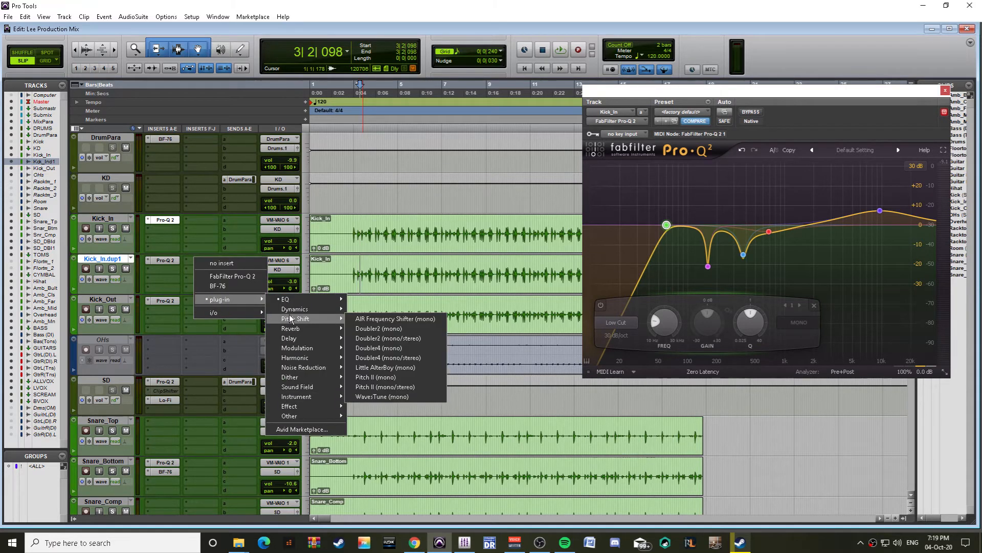
mouse_move(328, 310)
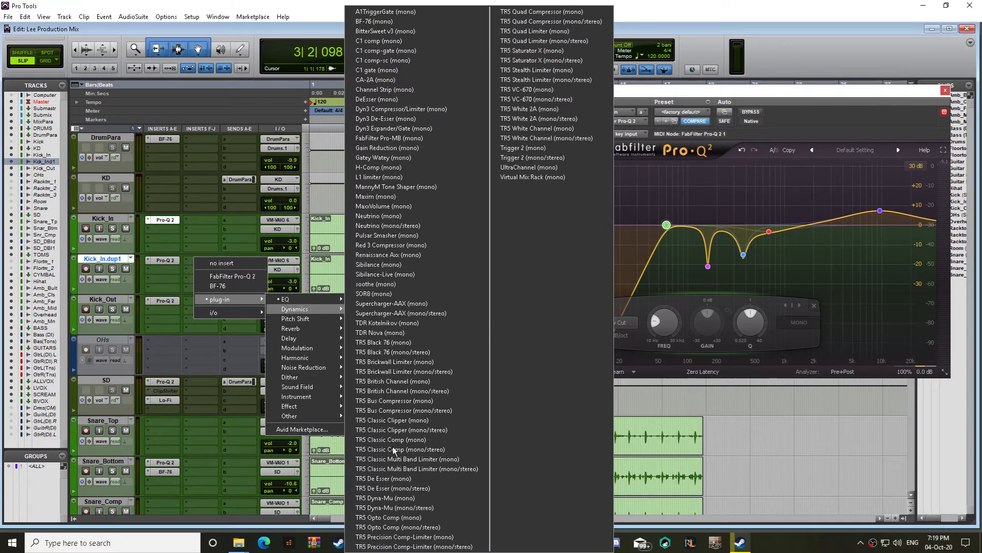
click(527, 159)
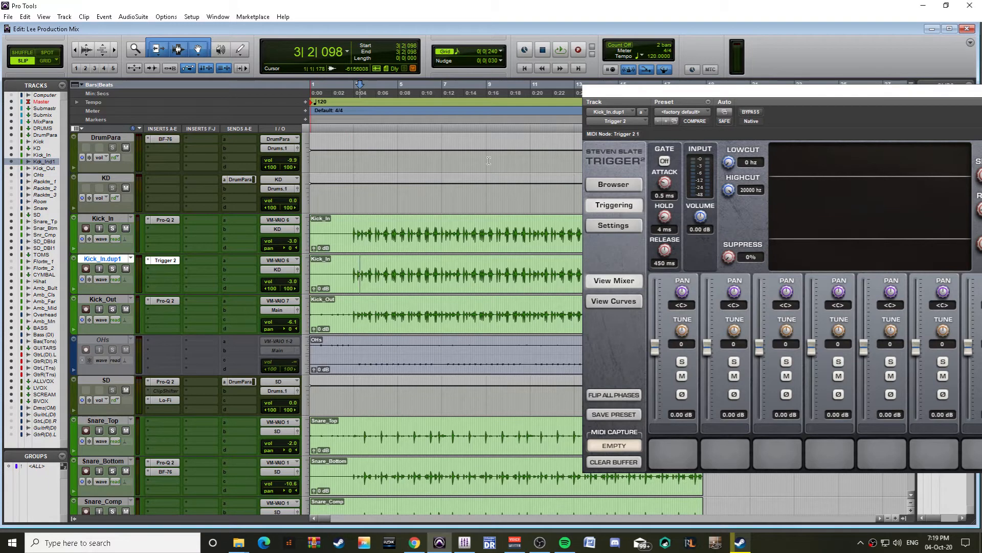
Step: Load KICK_DIR.tci and KICK_ROOM.tci from the TAYLARS folder into Trigger 2's first two sample slots
click(614, 185)
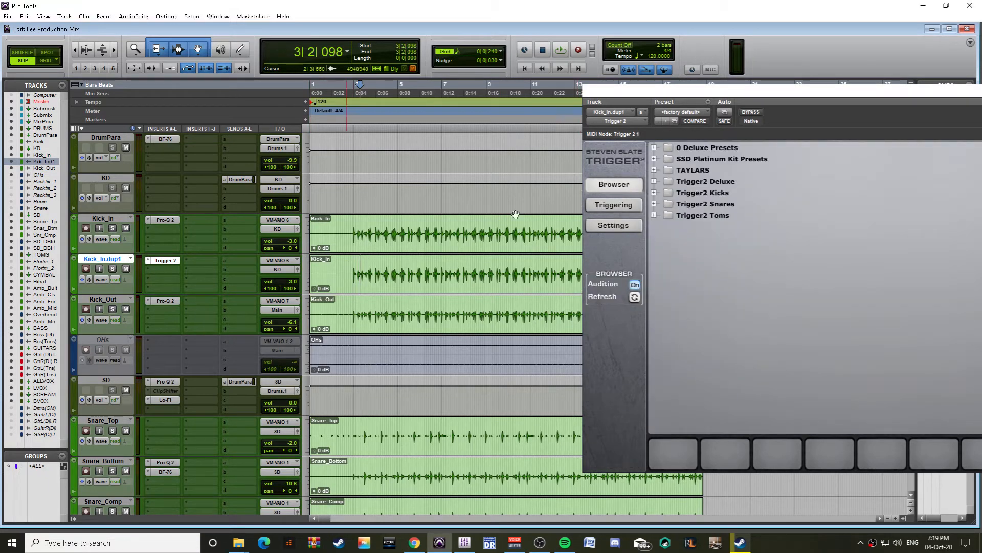
click(654, 170)
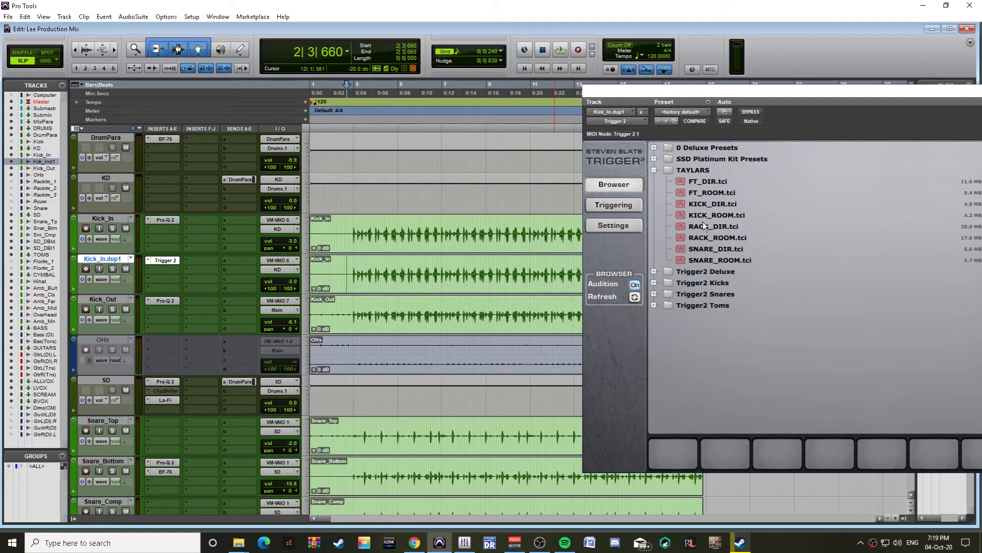
click(705, 225)
click(704, 205)
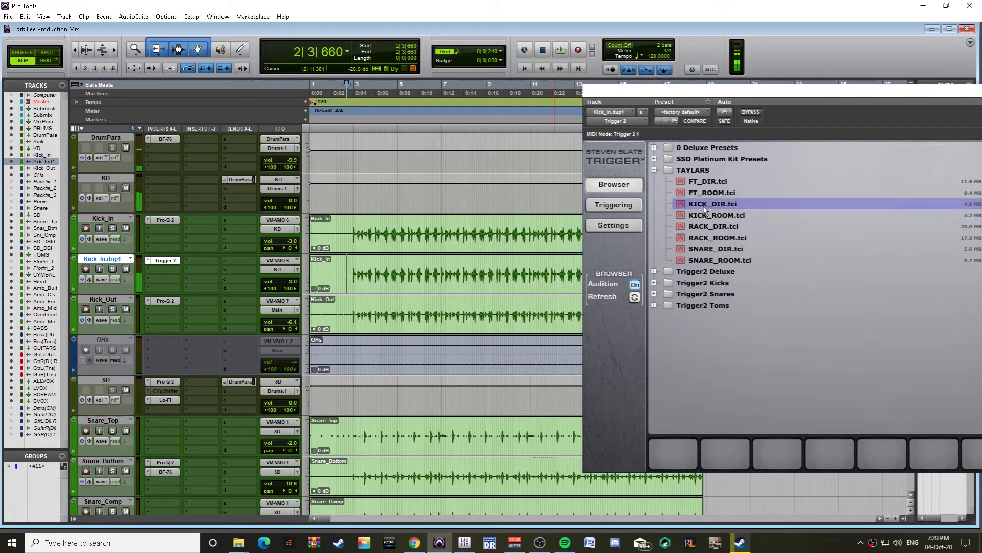
drag(707, 204, 674, 451)
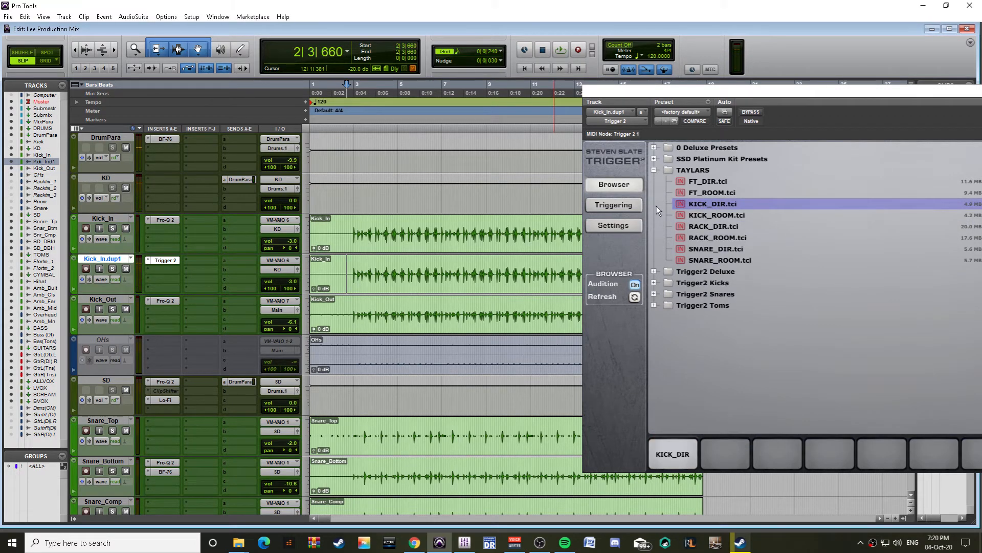
drag(704, 215, 724, 453)
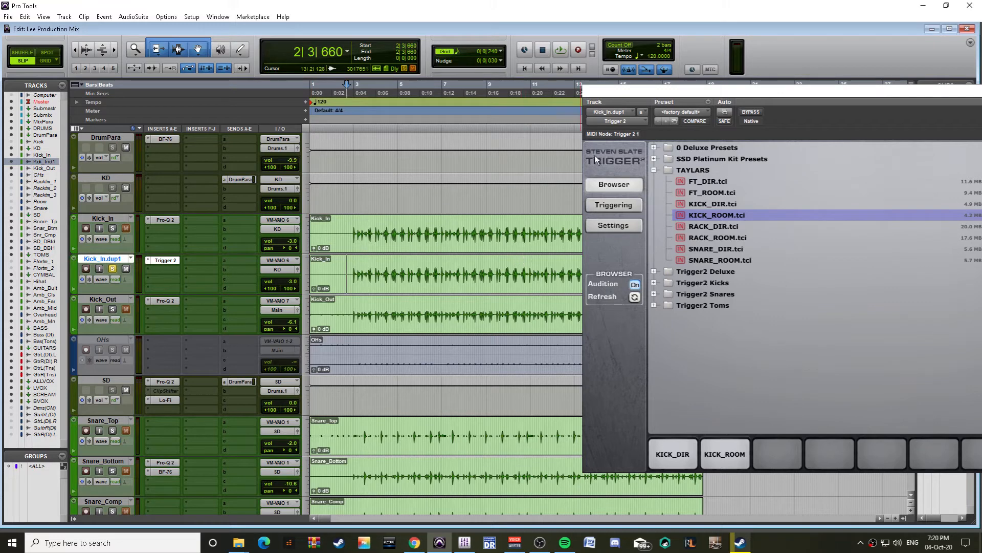
Step: Play the soloed duplicate kick and lower Trigger 2's Detail to 15 in the triggering view
click(625, 208)
key(space)
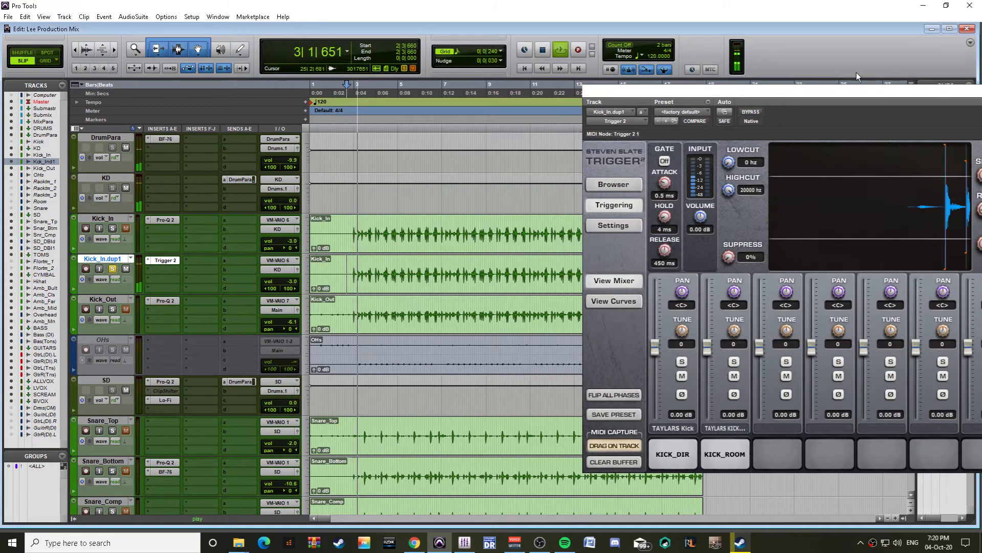
drag(858, 91, 710, 76)
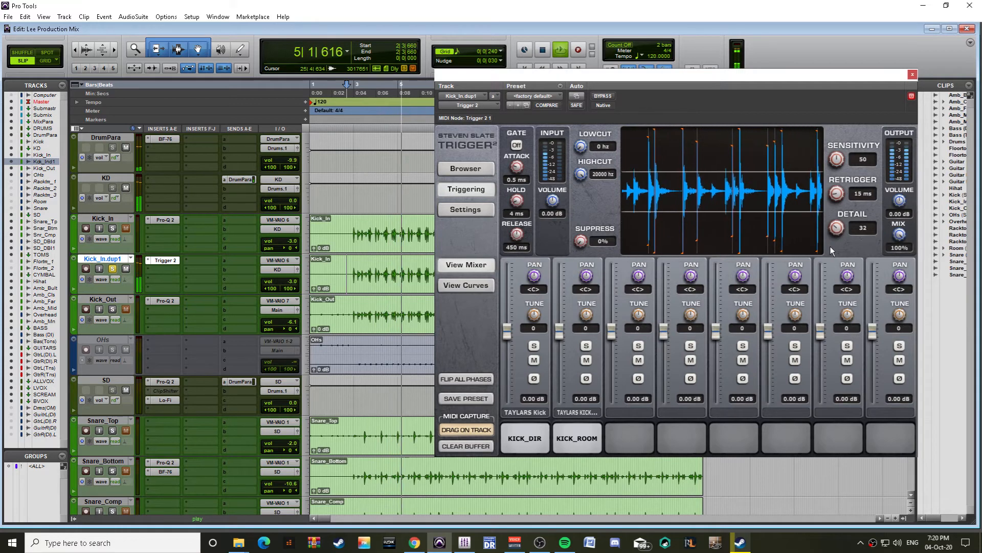
drag(837, 228, 830, 271)
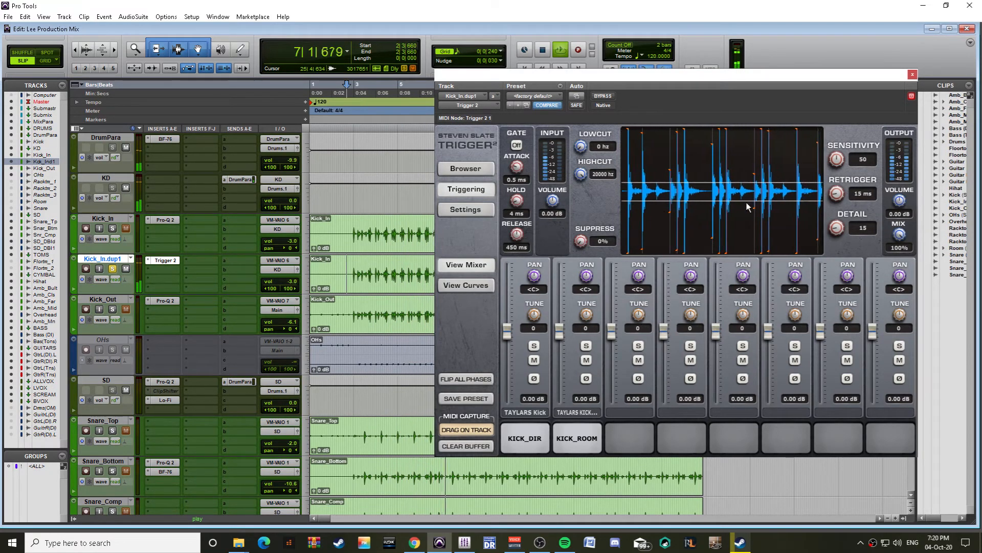
Step: Raise Trigger 2's input volume to 5.48 dB and Detail to 29, trying a lower mix before restoring it to 100%
drag(552, 200, 554, 187)
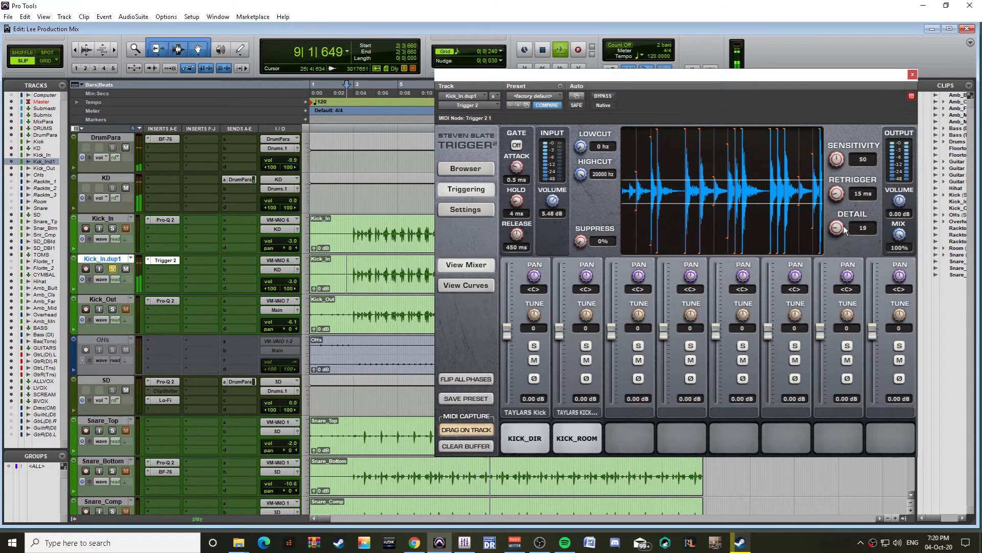
drag(837, 228, 852, 216)
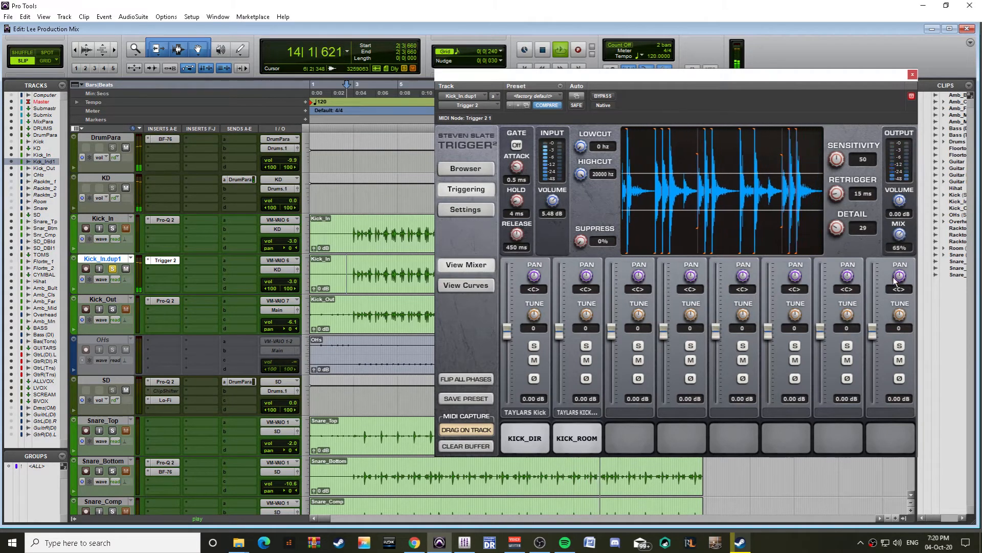
mouse_move(899, 234)
mouse_down()
mouse_move(883, 330)
mouse_move(902, 294)
mouse_move(904, 238)
mouse_up()
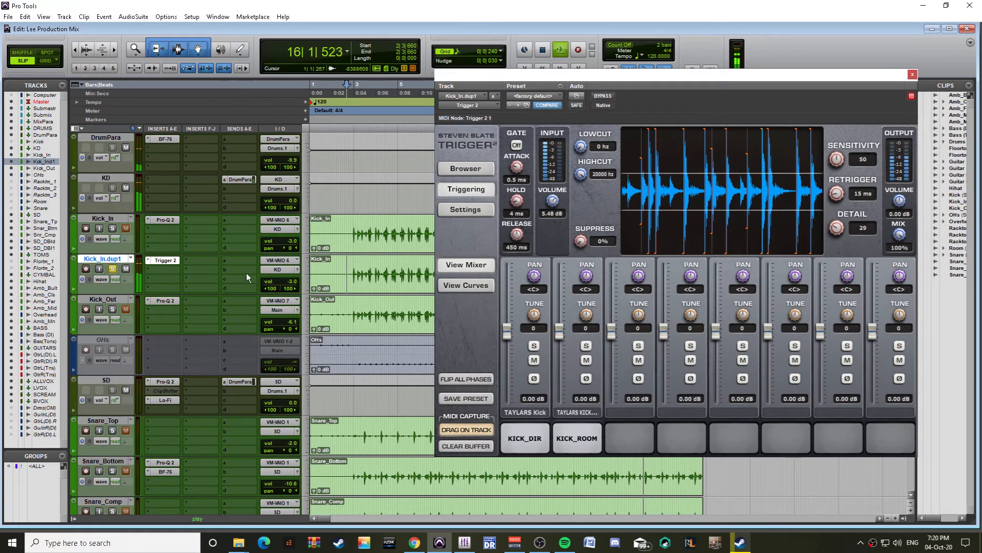
Step: Pull the duplicate kick track's volume fully down and lower the KICK_ROOM sample to -9.77 dB in Trigger 2
click(912, 74)
drag(295, 281, 293, 299)
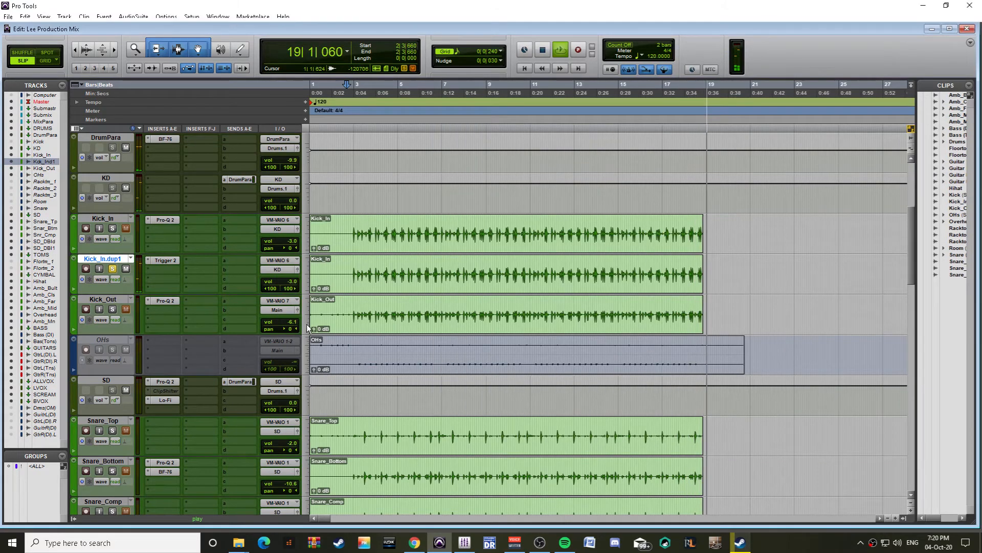
key(space)
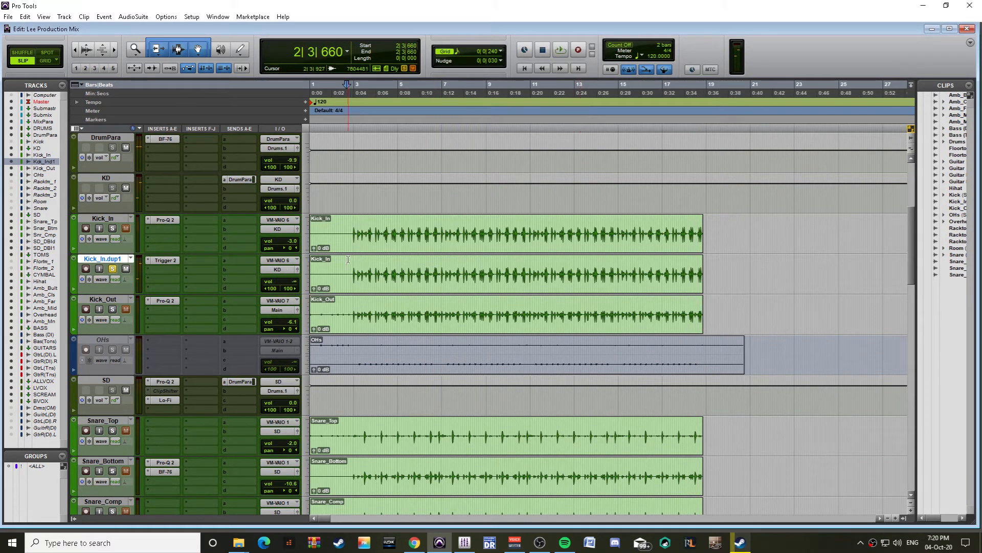
click(163, 260)
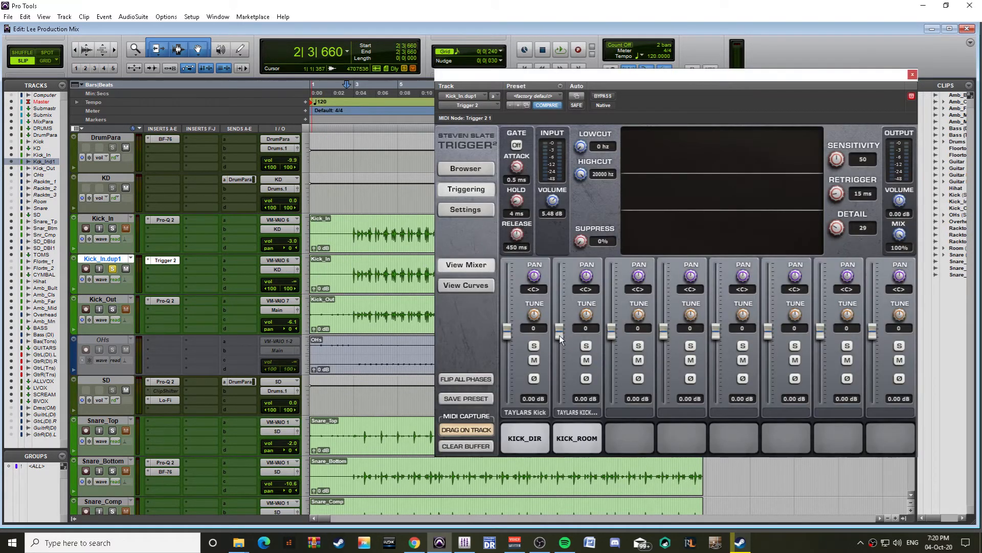
drag(561, 351, 560, 360)
Step: Mute KD's DrumPara send and raise the duplicate kick's volume to -12.5 dB while playing it with Kick_In and Kick_Out soloed
key(space)
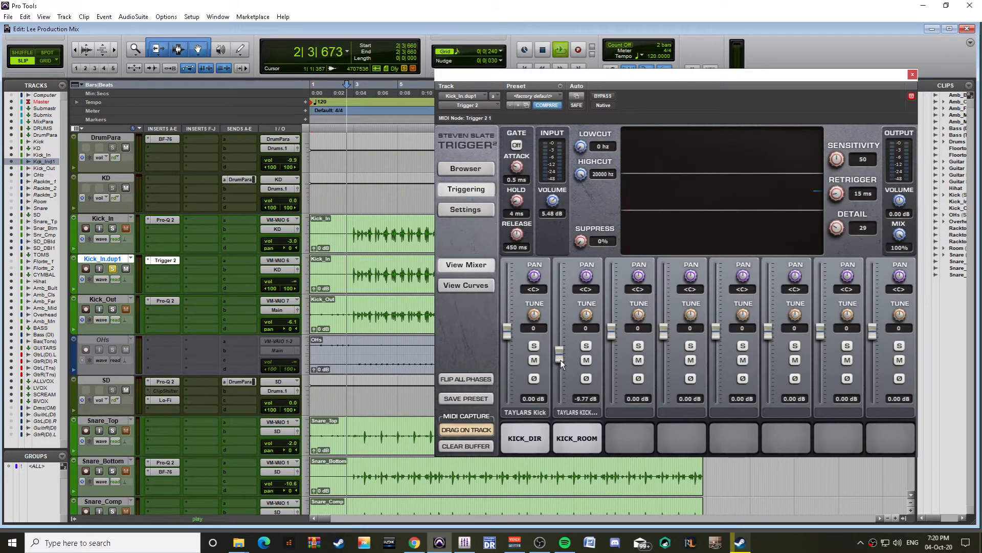
alt+click(294, 281)
drag(296, 284, 299, 296)
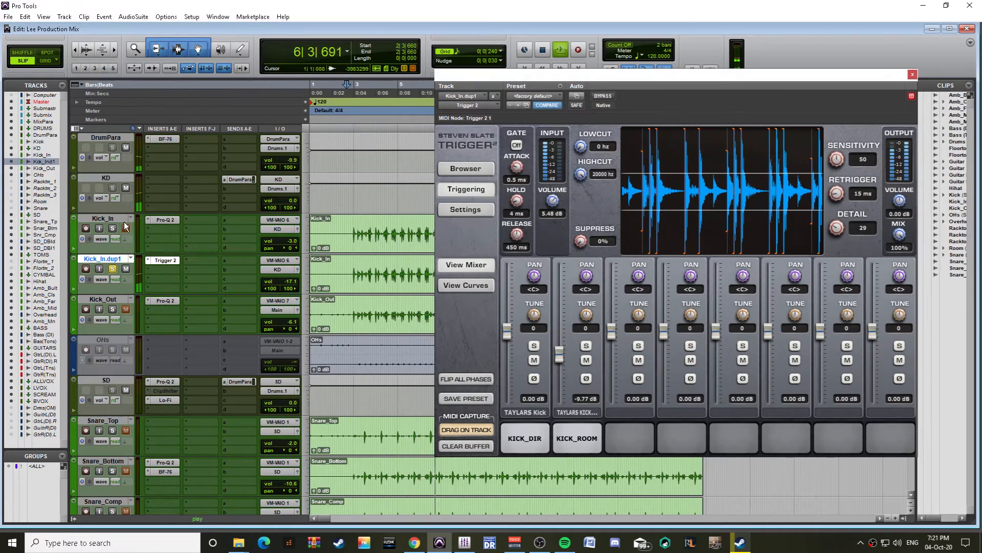
click(245, 179)
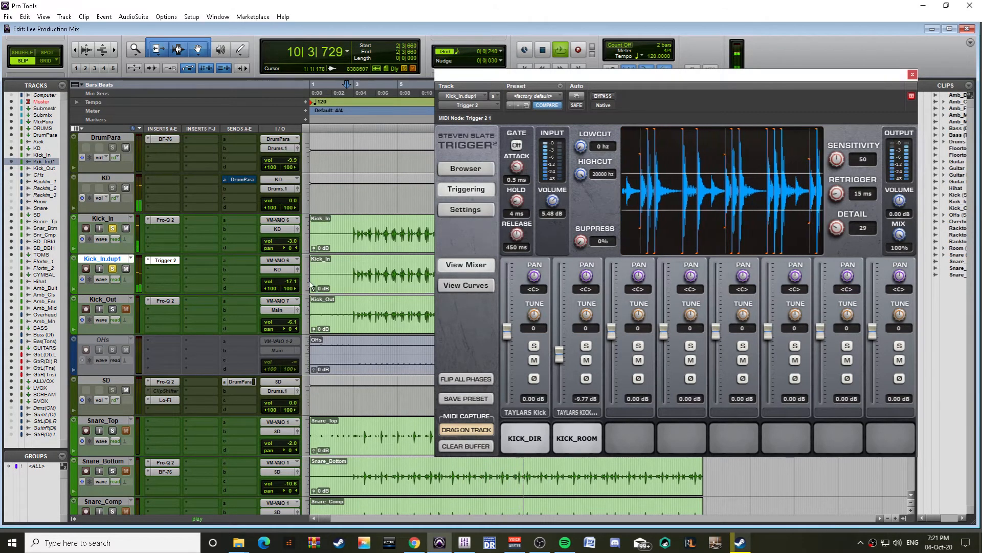
drag(294, 275, 295, 275)
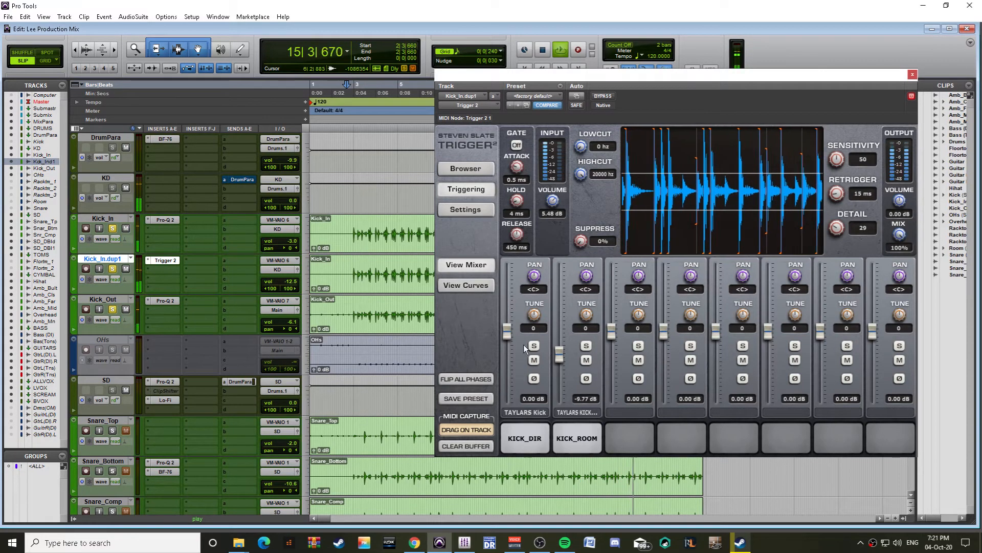
Step: Invert the phase of both the KICK_DIR and KICK_ROOM samples and raise the duplicate kick track's volume to -9.0 dB
click(533, 378)
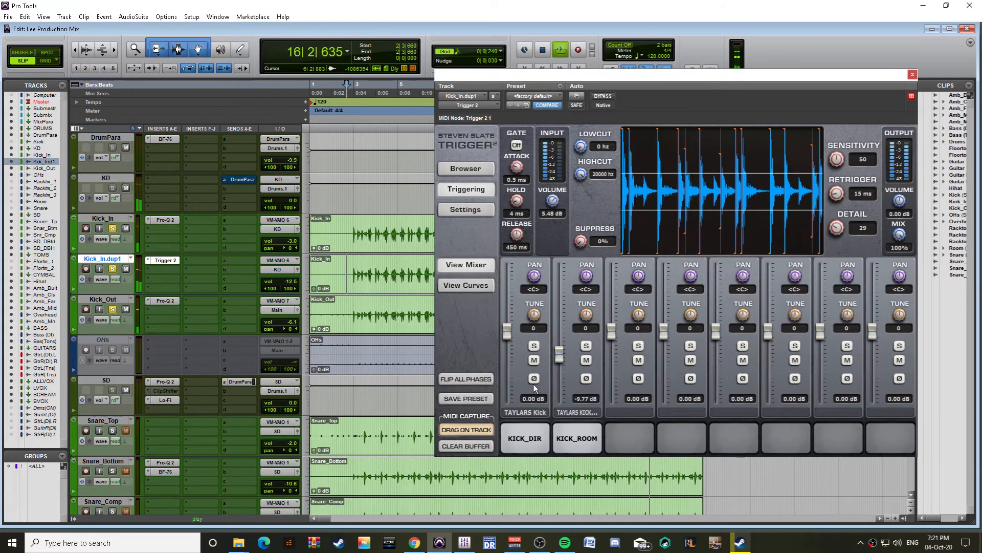
click(586, 379)
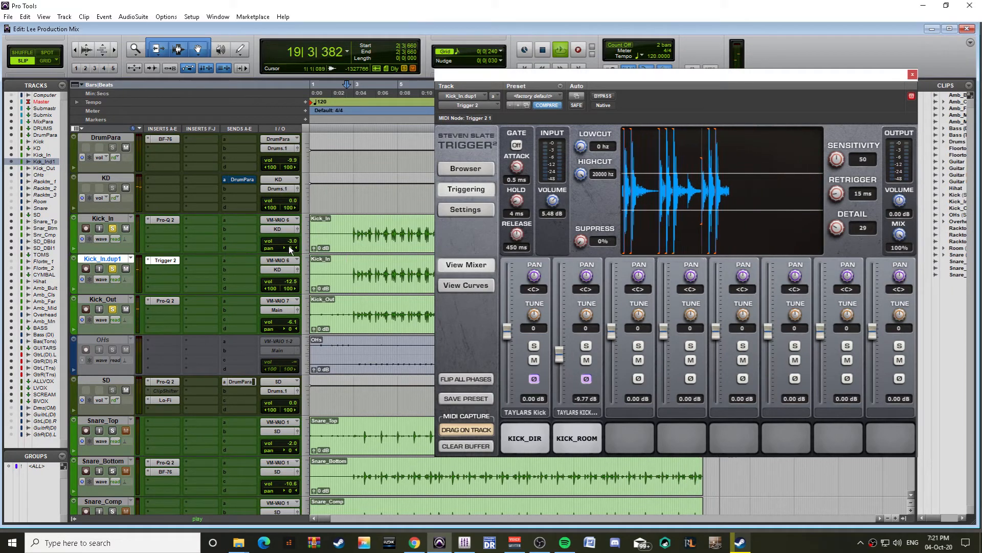
key(space)
key(space)
drag(293, 279, 297, 253)
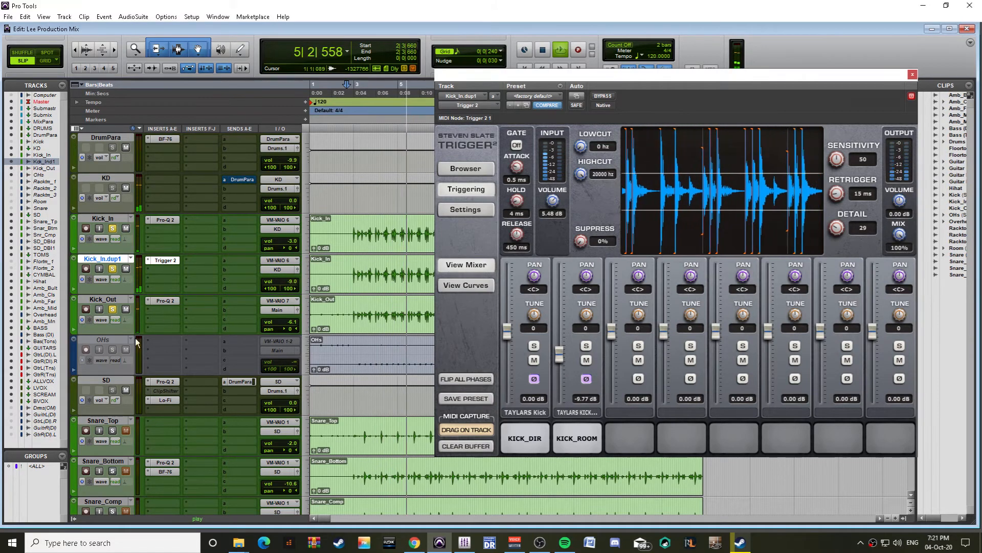
Step: Solo Snare_Top and Snare_Bottom along with the kick tracks during playback, and close the Trigger 2 window
scroll(112, 475, down, 2)
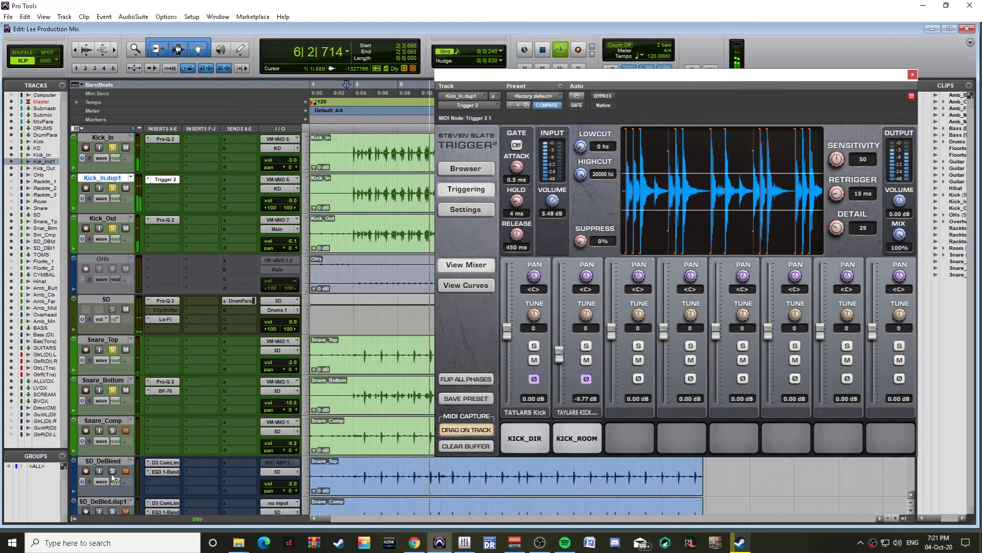
scroll(112, 432, up, 2)
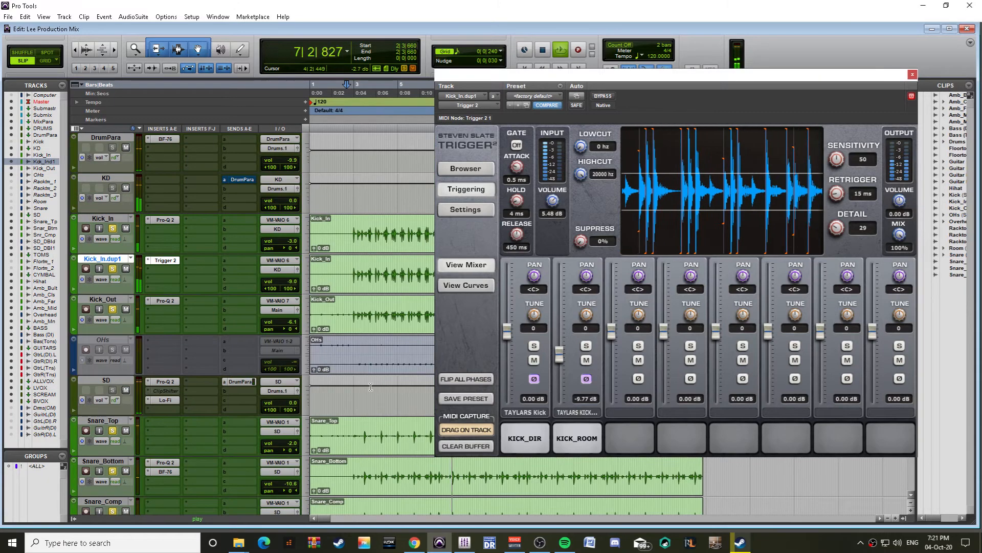
click(912, 76)
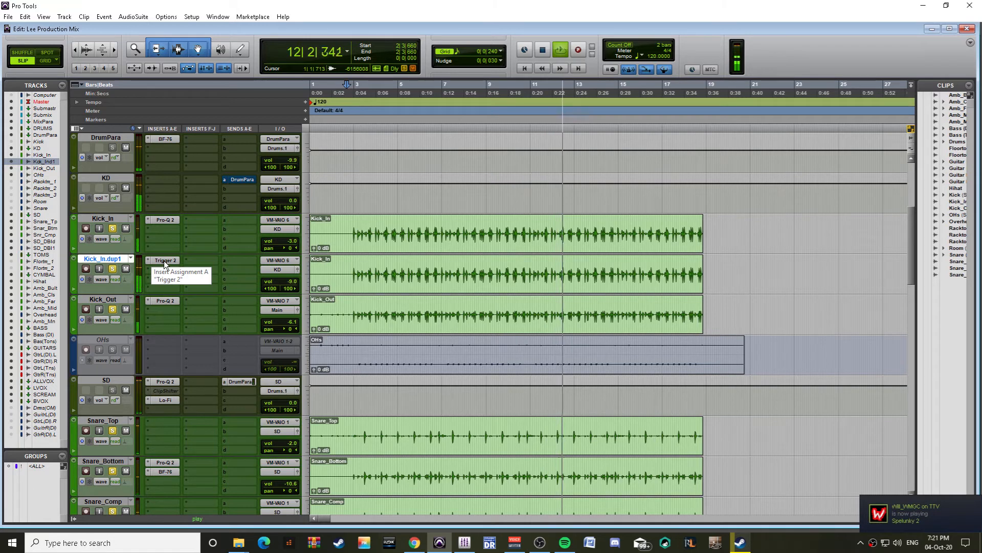
Step: Commit the Kick_In.dup1 track to a new audio track and make the source Kick_In.dup1 track inactive
key(space)
right_click(118, 261)
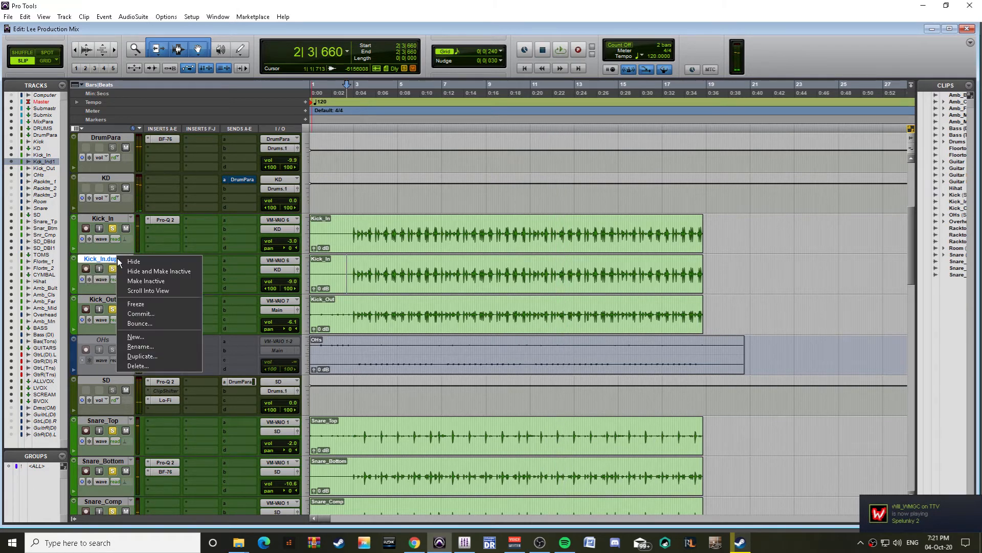
click(137, 313)
click(532, 281)
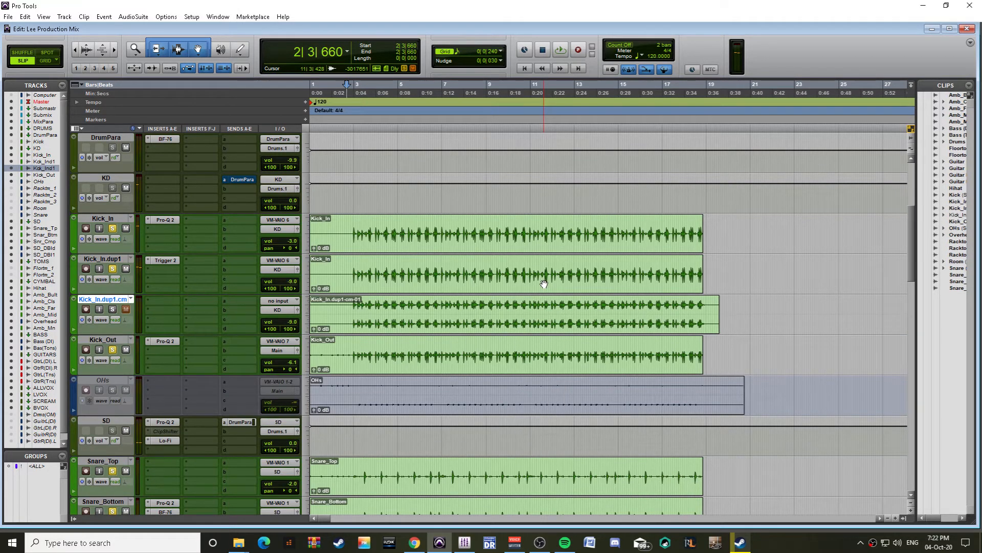
right_click(117, 259)
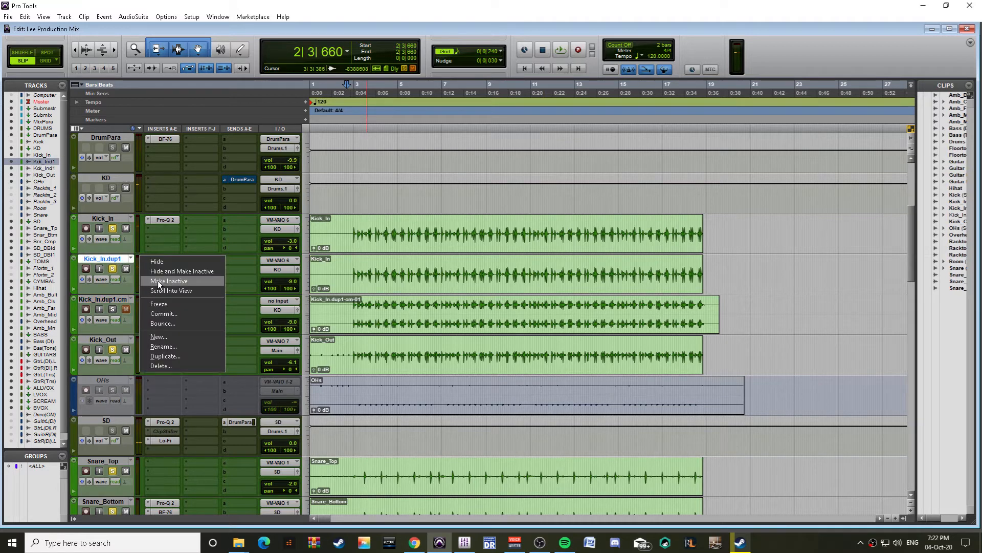
click(159, 281)
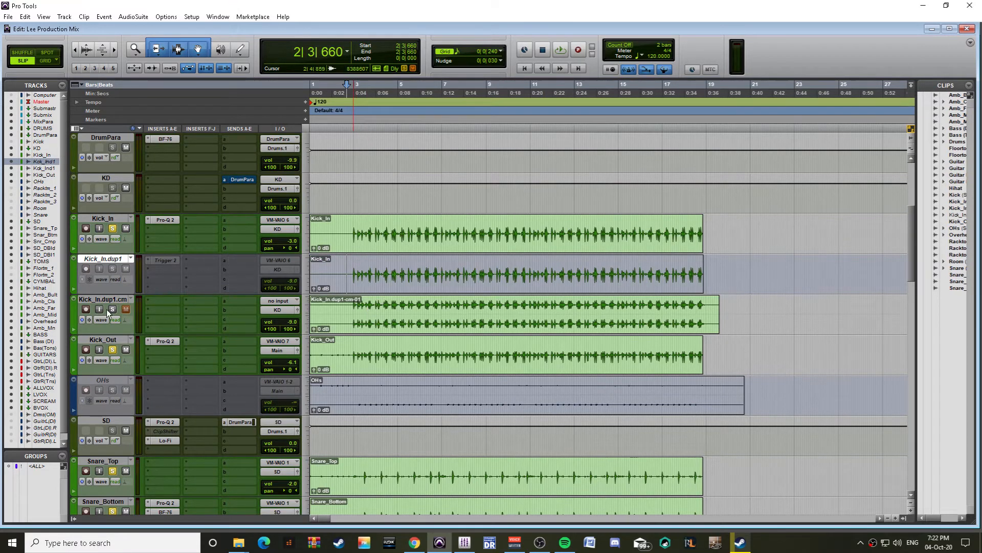
Step: Move the committed kick track directly above the inactive Kick_In.dup1 track
key(ctrl+])
key(semicolon)
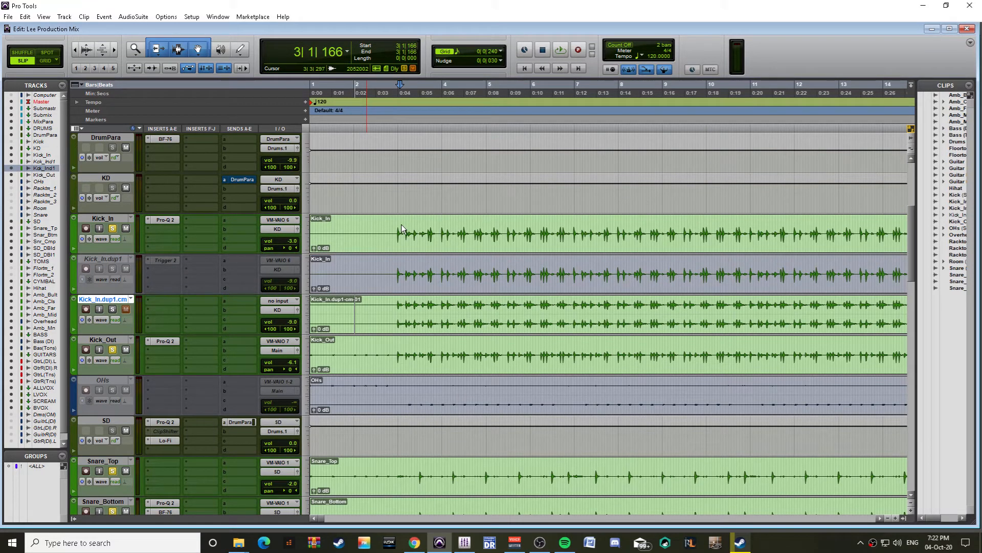
key(ctrl+z)
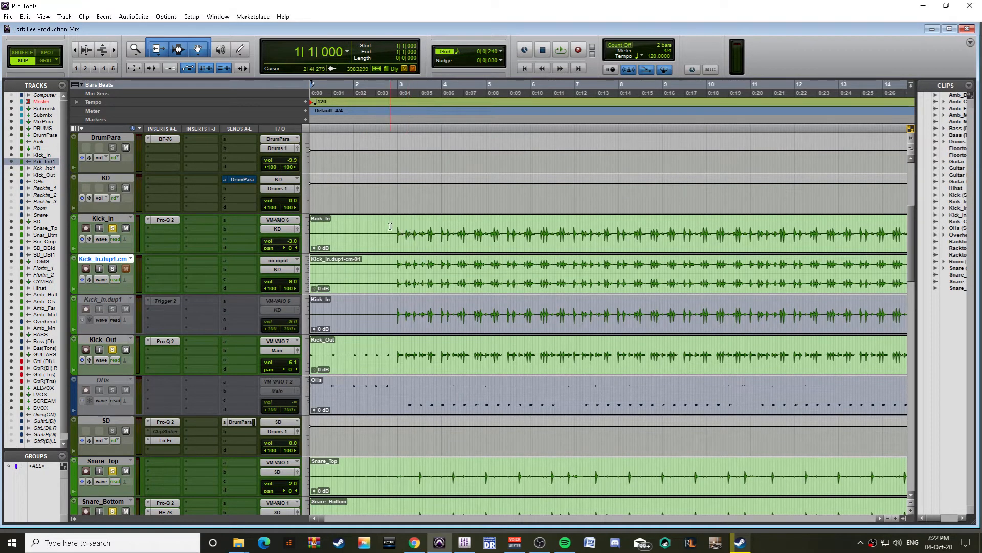
Step: Examine the first Kick_In transients from bar 3 up close, comparing their alignment and phase with the committed trigger waveform
click(390, 226)
key(Tab)
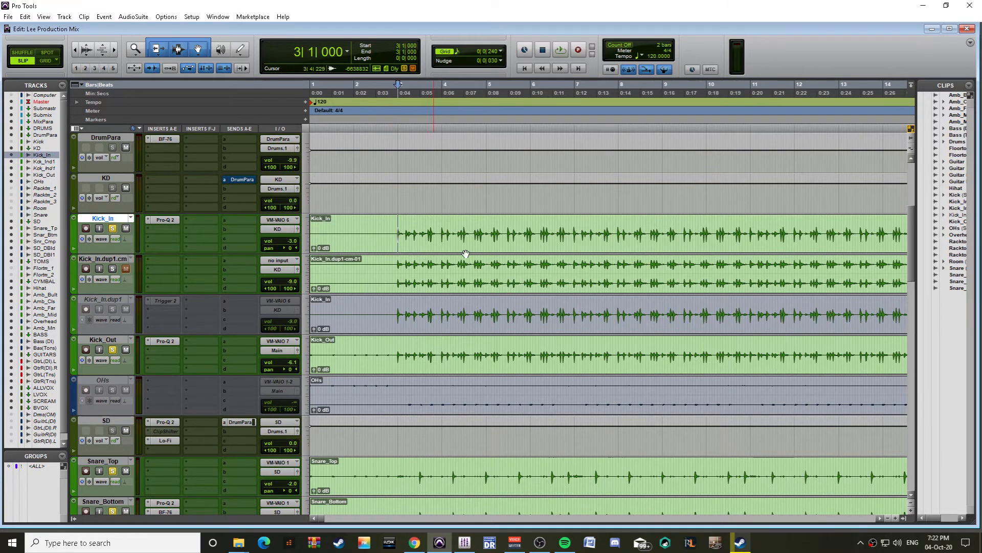
key(ctrl+])
key(ctrl+])
key(ctrl+])
key(ctrl+])
key(ctrl+])
key(ctrl+])
key(ctrl+])
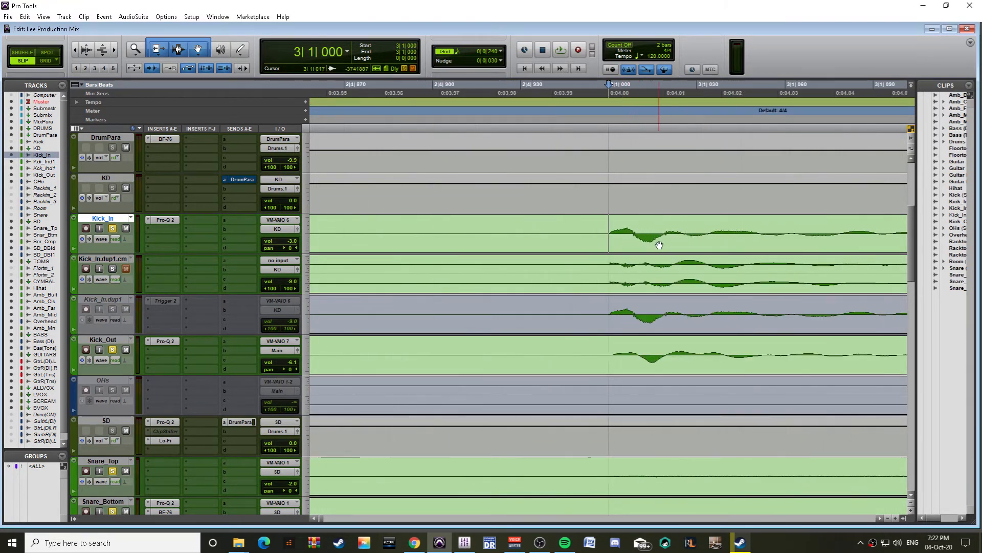
scroll(667, 273, right, 3)
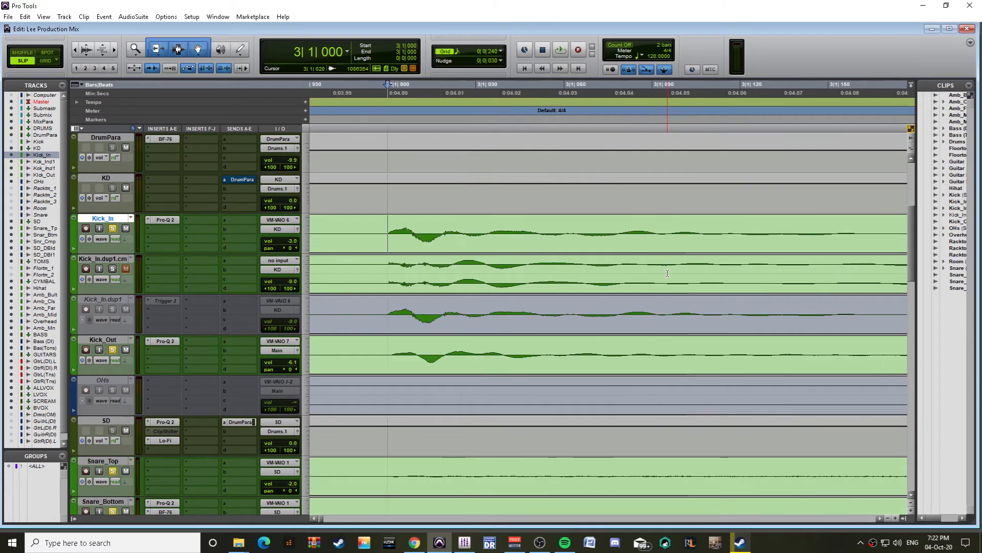
scroll(668, 272, right, 15)
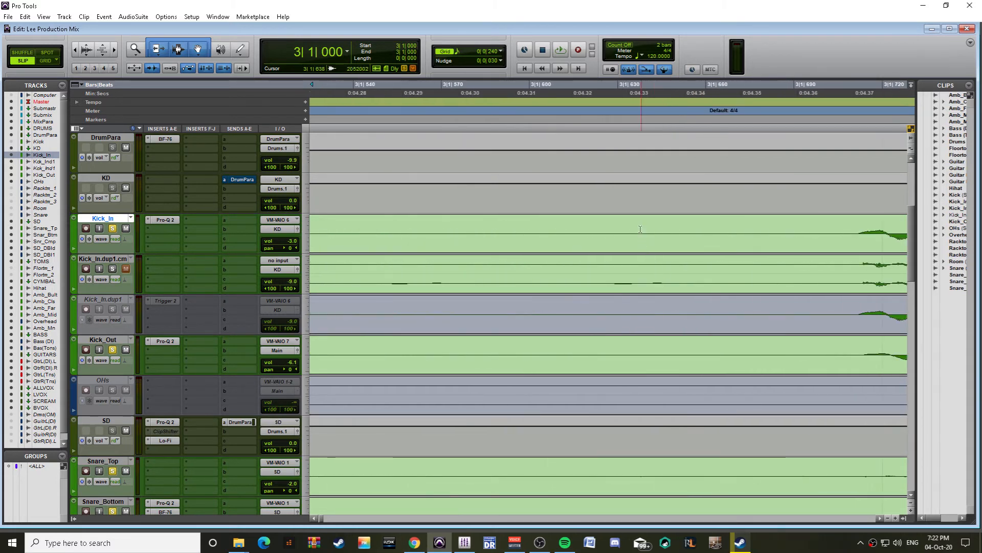
key(Tab)
scroll(640, 227, right, 6)
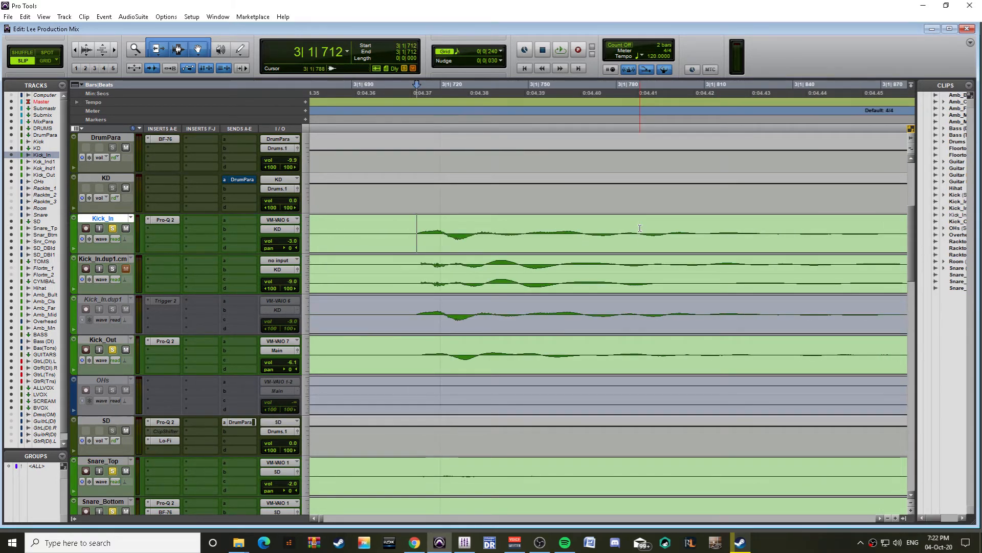
Step: Go through the following Kick_In transients up to bar 6 to check the committed trigger hits against them
scroll(640, 228, down, 2)
click(660, 227)
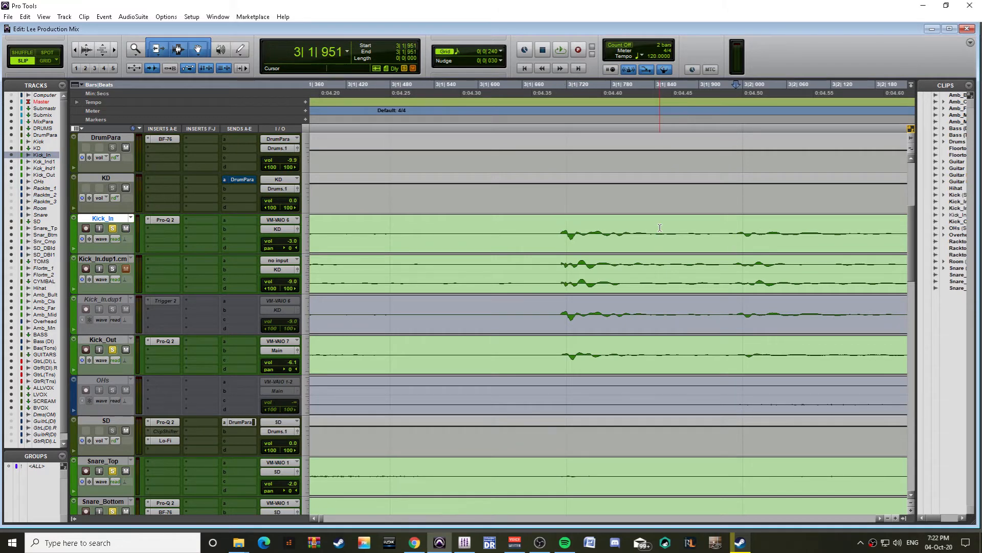
key(Tab)
key(Tab)
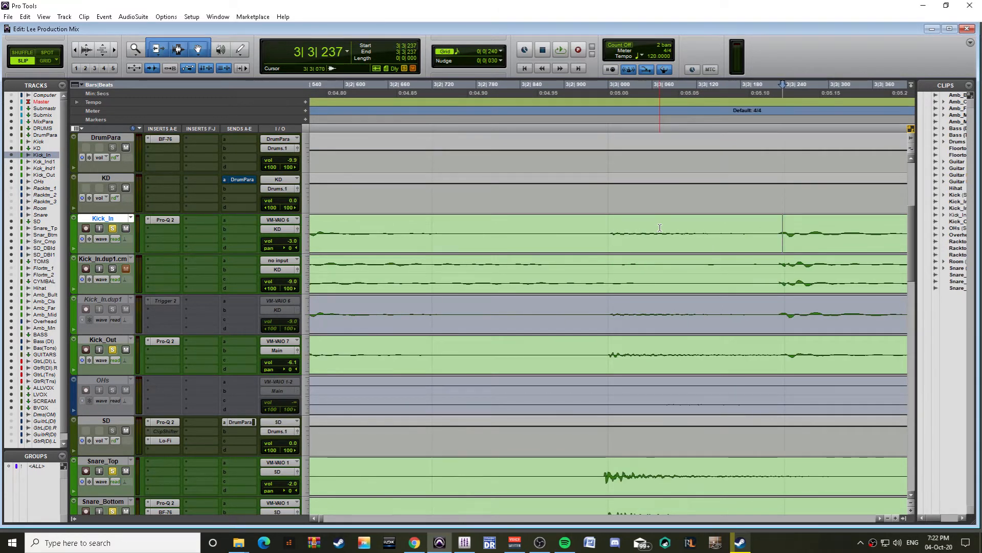
scroll(660, 228, up, 2)
scroll(660, 228, down, 2)
key(Tab)
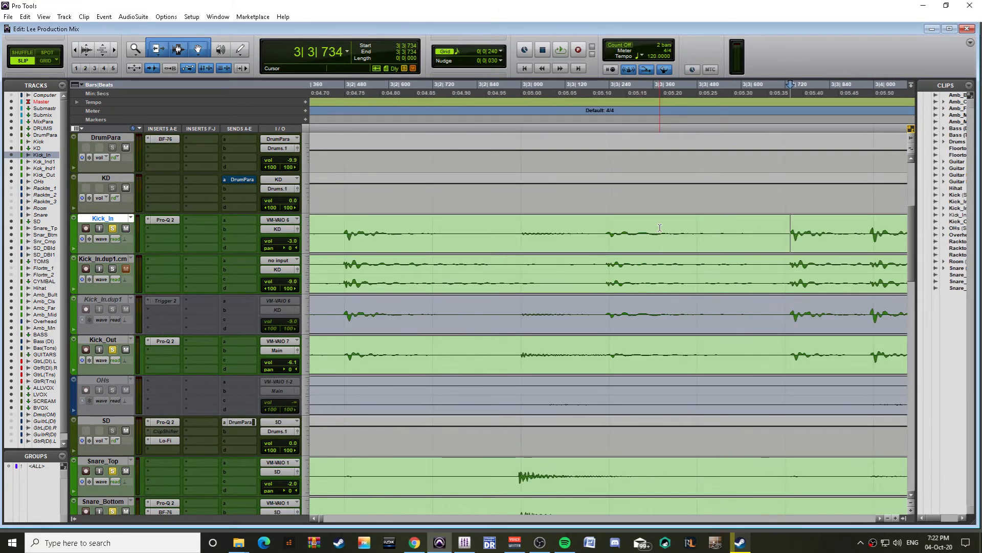
scroll(660, 227, up, 2)
key(Tab)
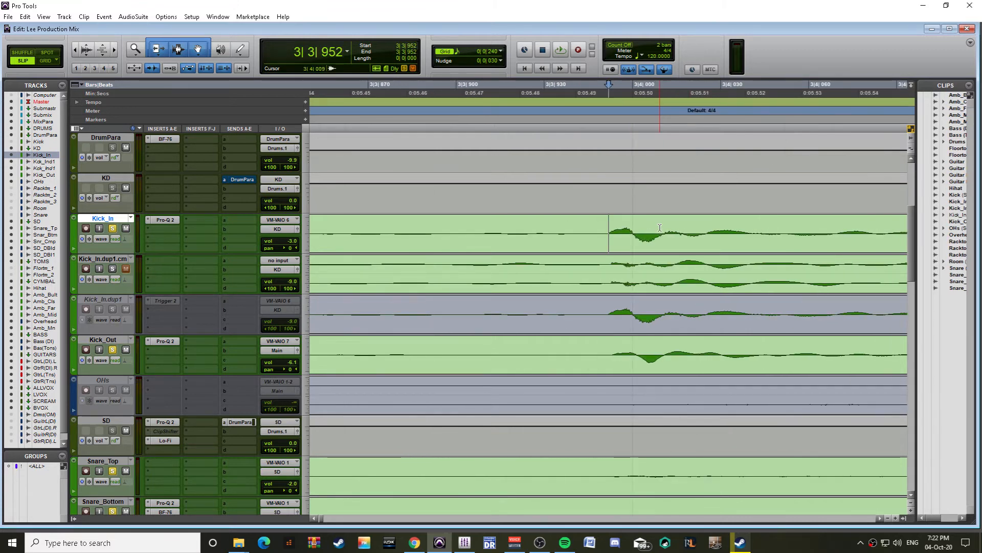
key(Tab)
key(Tab)
key(Tab)
key(Tab)
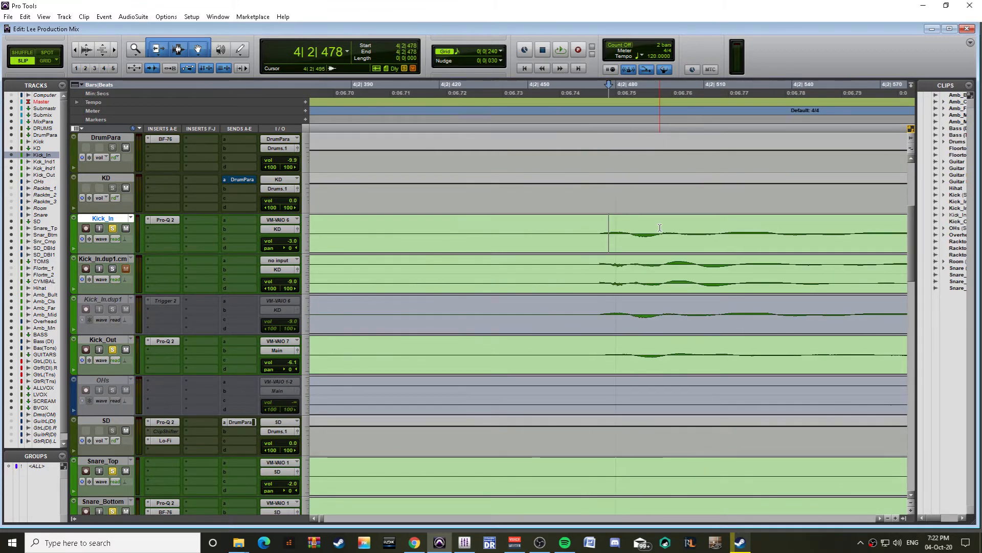
key(Tab)
key(Tab)
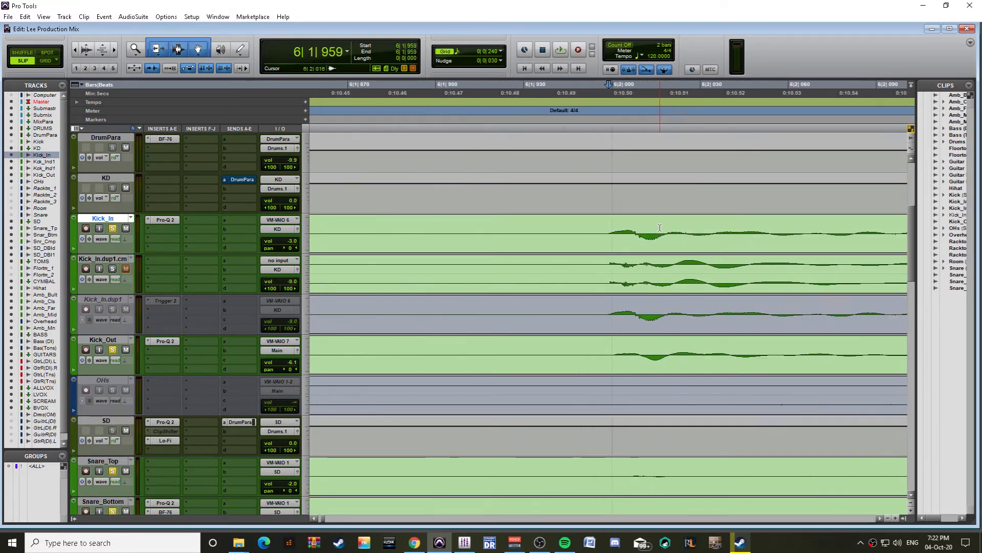
key(ctrl+[)
key(ctrl+[)
key(ctrl+[)
key(ctrl+[)
key(ctrl+[)
key(ctrl+[)
key(ctrl+[)
key(ctrl+[)
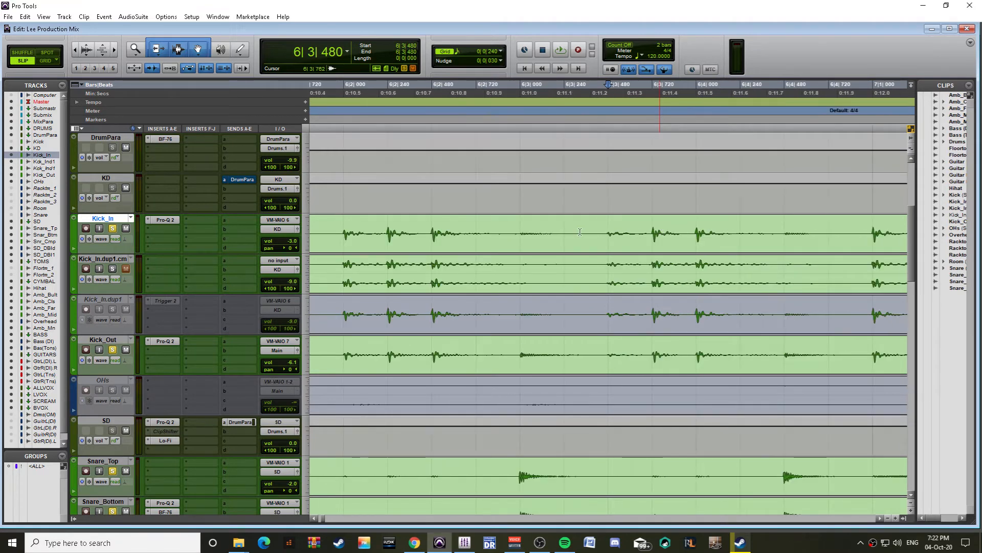
key(ctrl+])
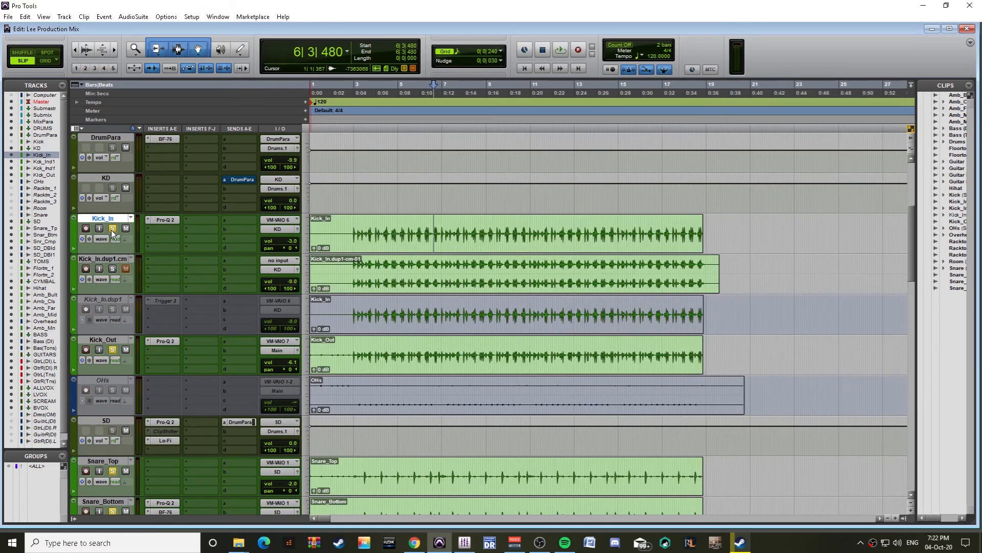
Step: Clear all solos and insert FabFilter Pro-Q 2 on the committed Kick_In.dup1 track during playback
ctrl+click(112, 228)
scroll(213, 286, down, 1)
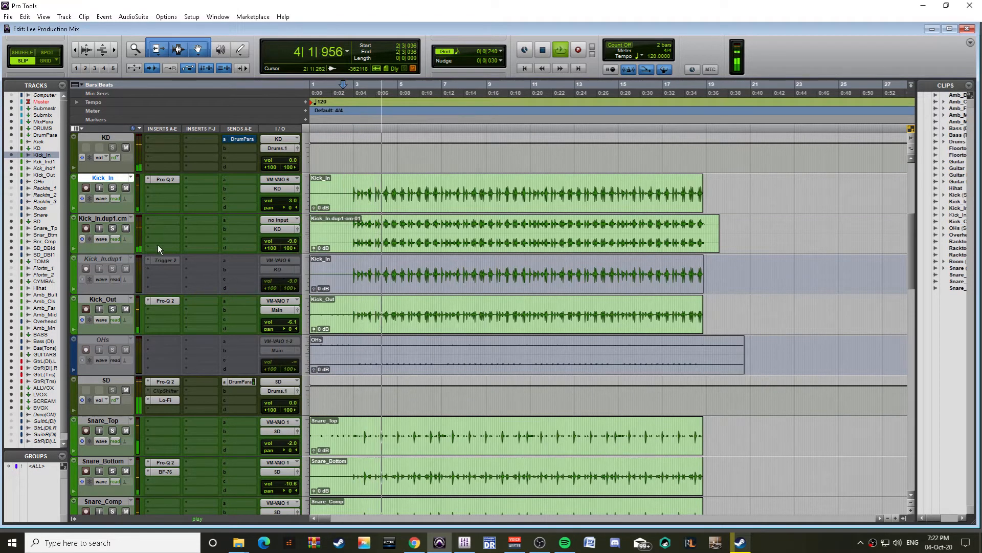
scroll(170, 255, up, 1)
click(158, 263)
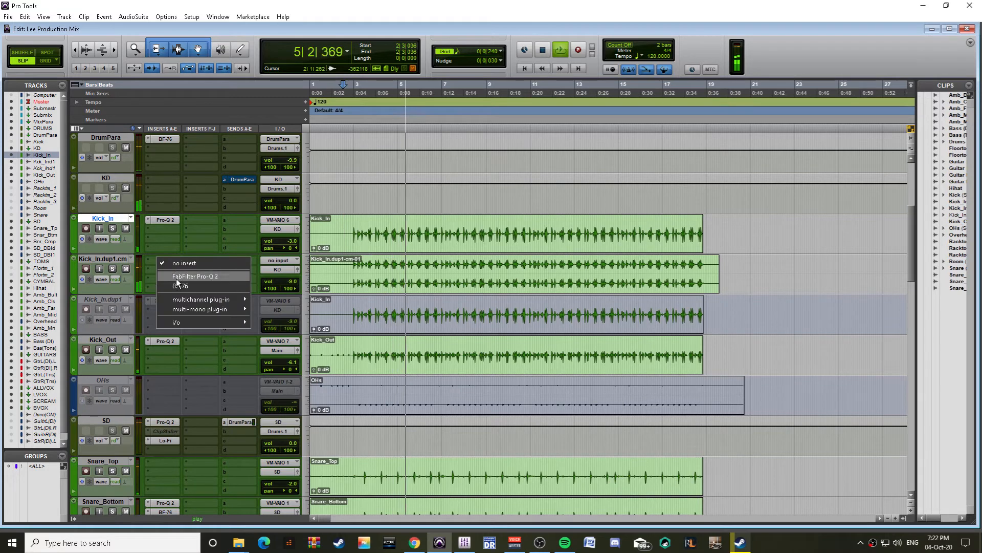
click(176, 278)
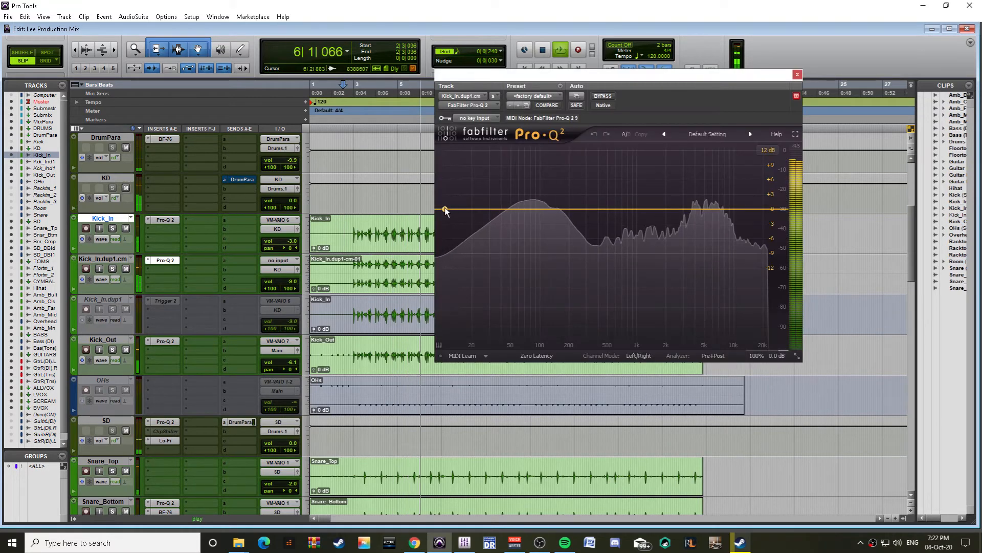
Step: Shape the committed kick's EQ with a low cut at about 60 Hz and a bell cut of about 3.5 dB near 5.5 kHz
click(474, 210)
drag(473, 211, 518, 206)
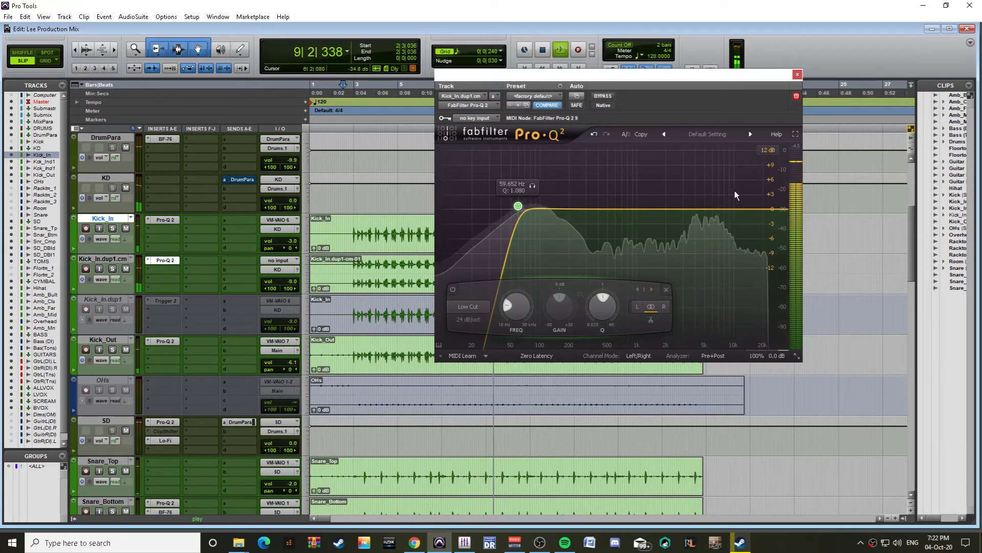
mouse_move(704, 209)
mouse_down()
mouse_move(706, 170)
mouse_move(707, 226)
mouse_up()
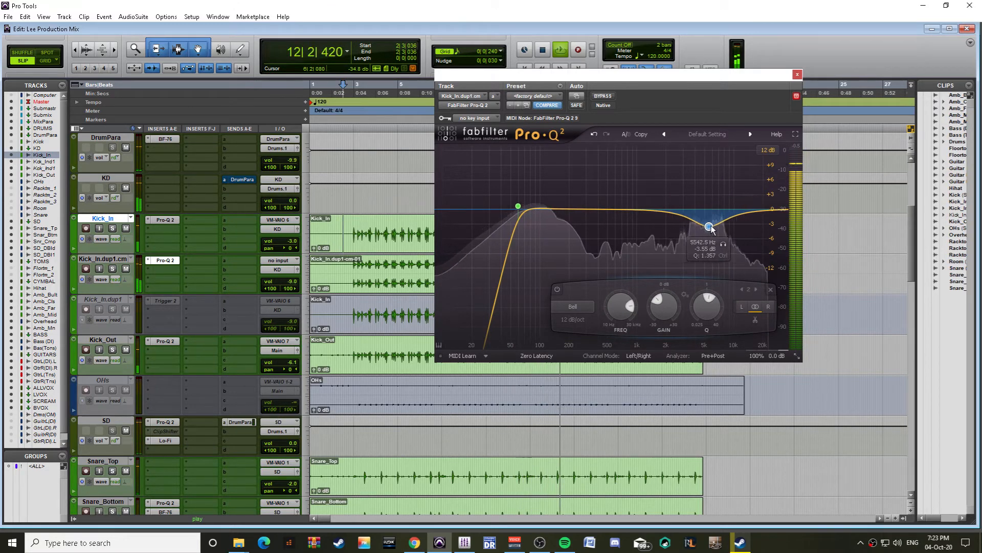
key(ctrl+alt+shift+w)
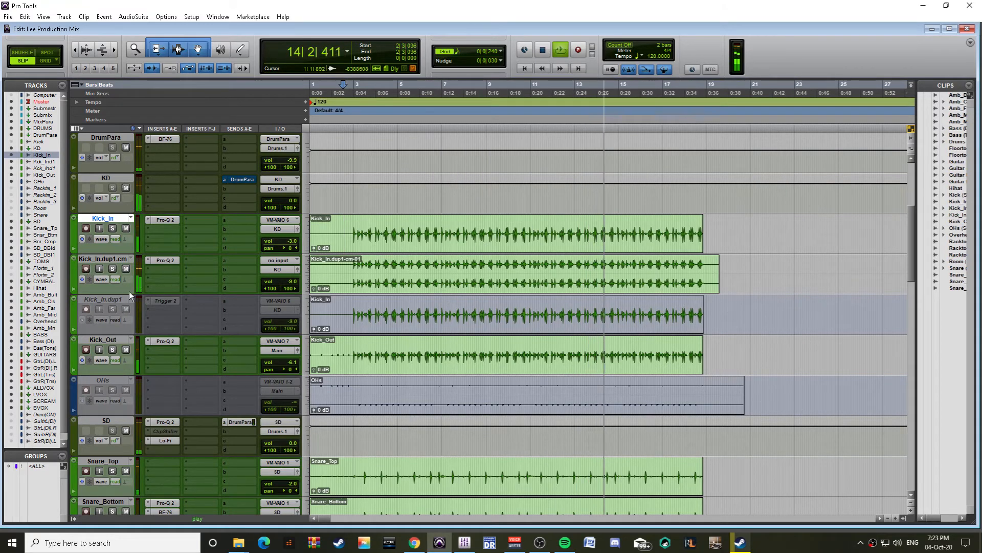
scroll(168, 186, up, 1)
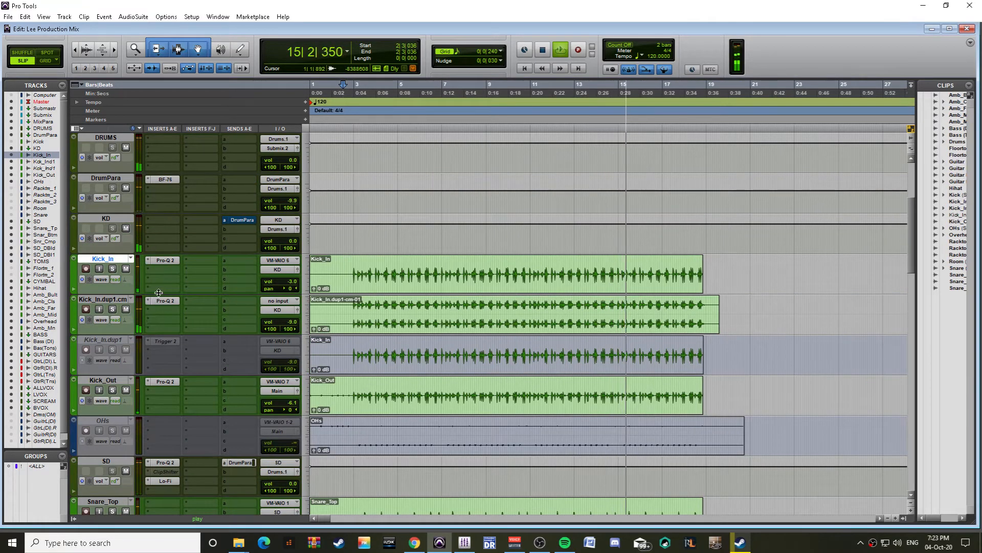
click(159, 221)
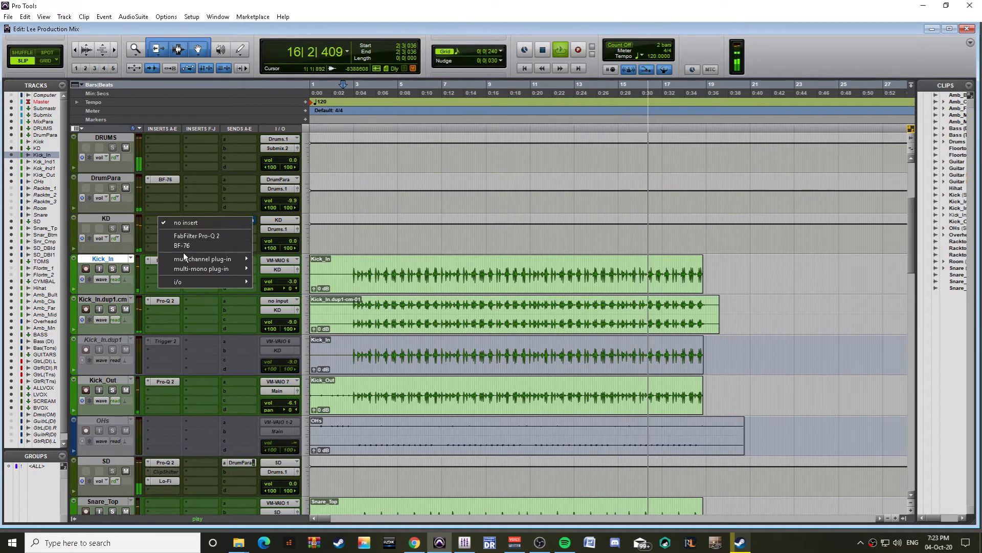
mouse_move(183, 261)
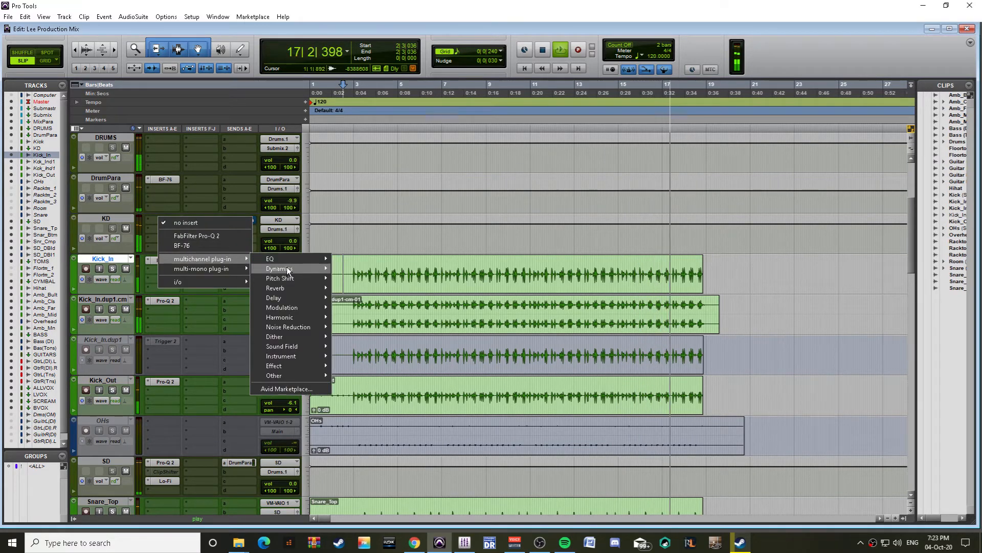
Step: Unmute the KD bus's send to DrumPara and restart playback from bar 3
mouse_move(287, 267)
click(105, 218)
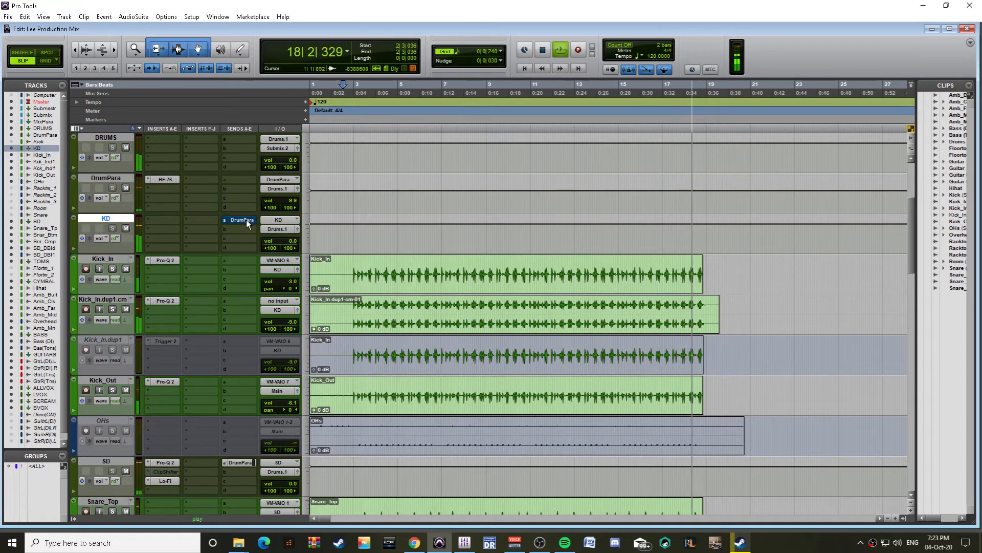
click(364, 305)
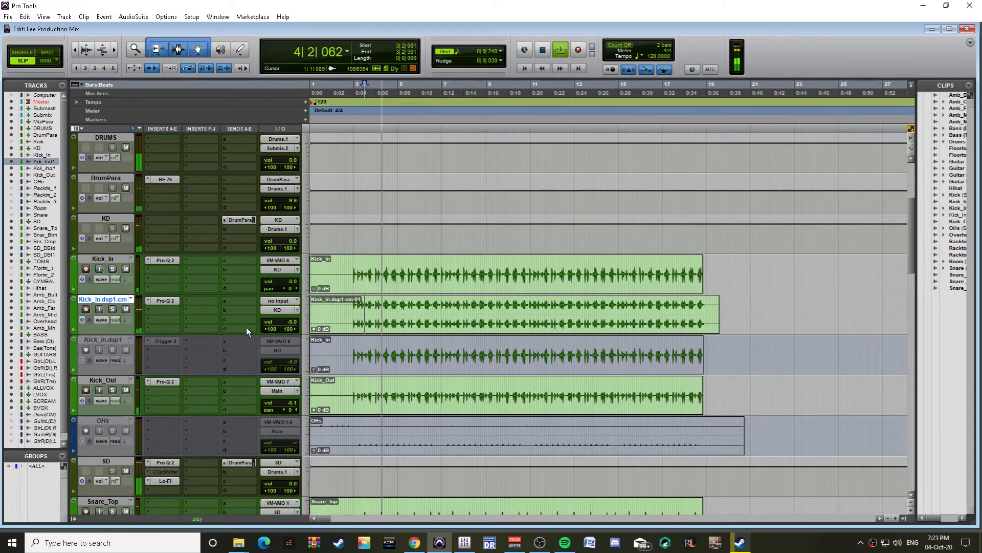
Step: Listen to Snare_Top, Snare_Bottom and Snare_Comp soloed together, and clear their solos again
scroll(245, 329, down, 3)
scroll(245, 329, down, 1)
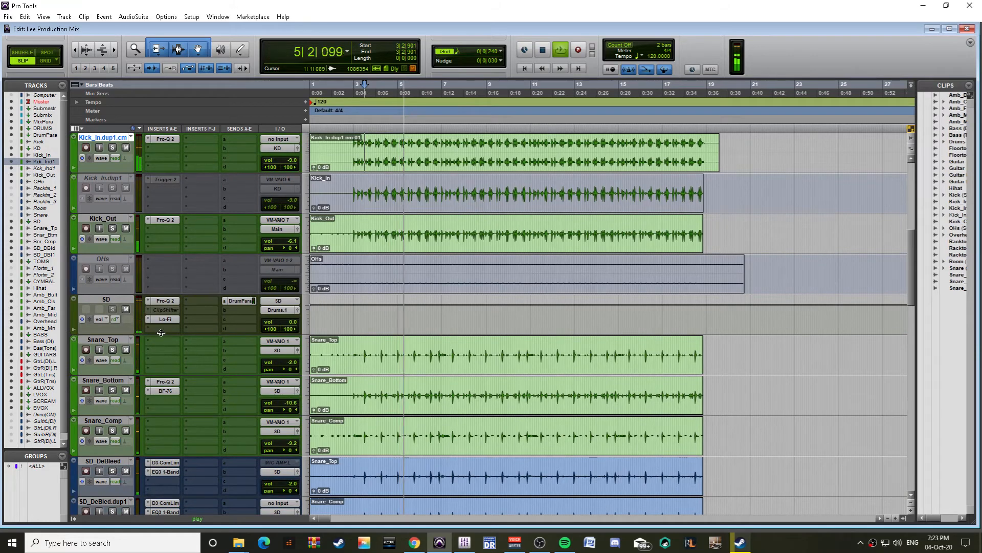
scroll(189, 321, down, 2)
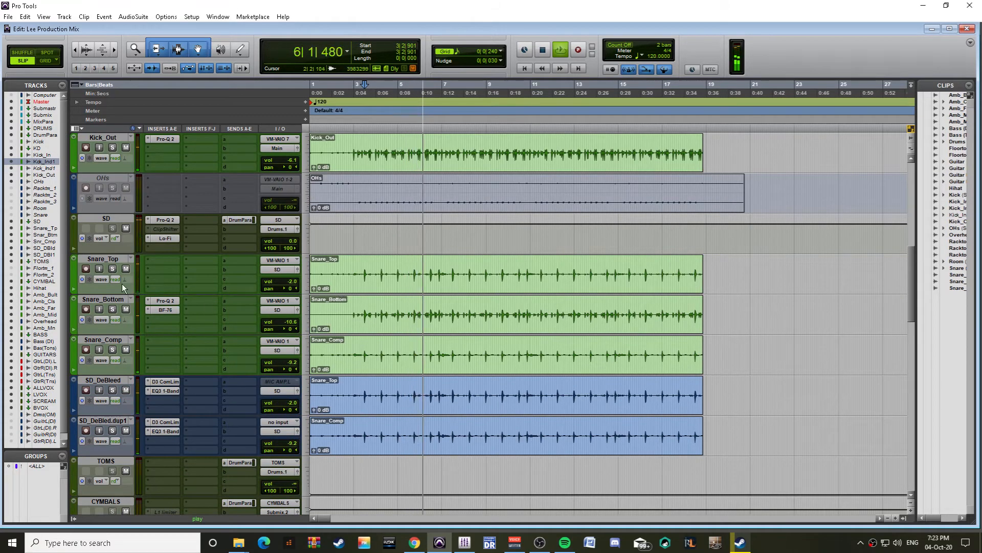
click(112, 269)
click(113, 309)
click(112, 350)
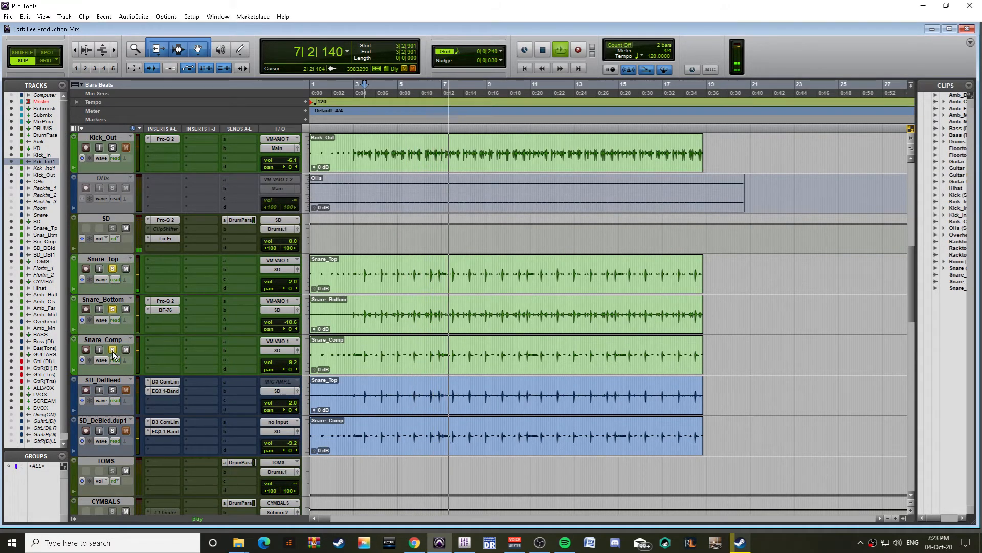
alt+click(113, 350)
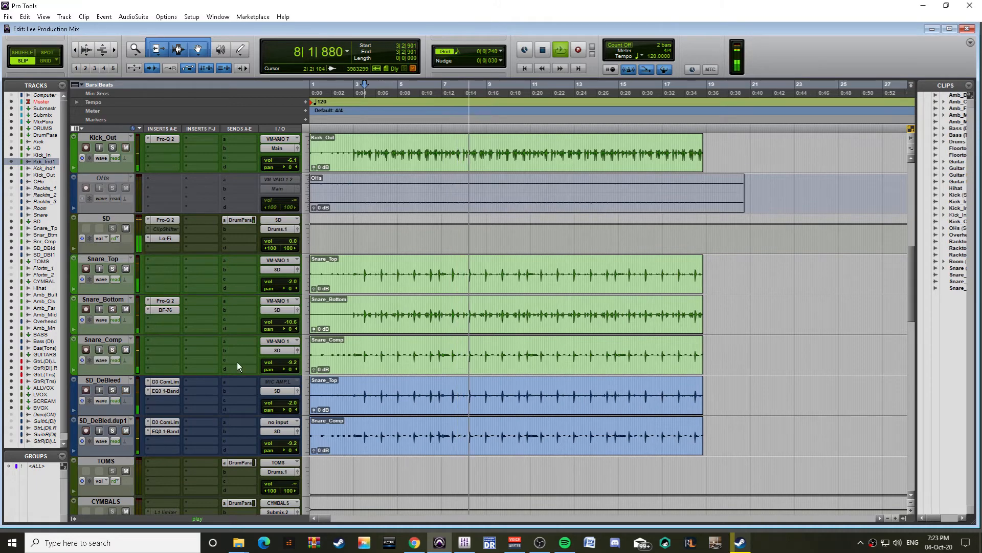
Step: Solo Amb_Bullet, raise its volume to -15.8 dB and return it to the full mix
scroll(237, 361, down, 8)
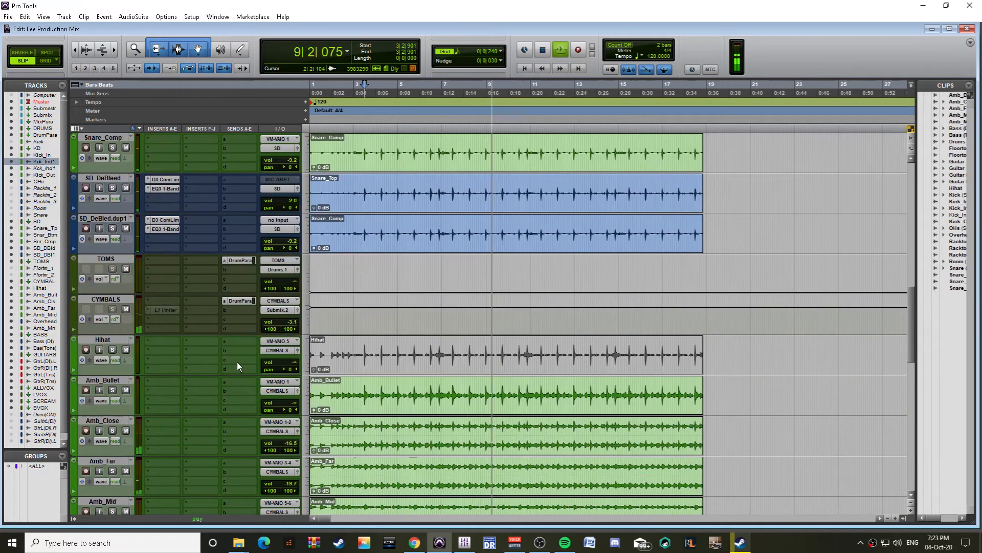
click(115, 269)
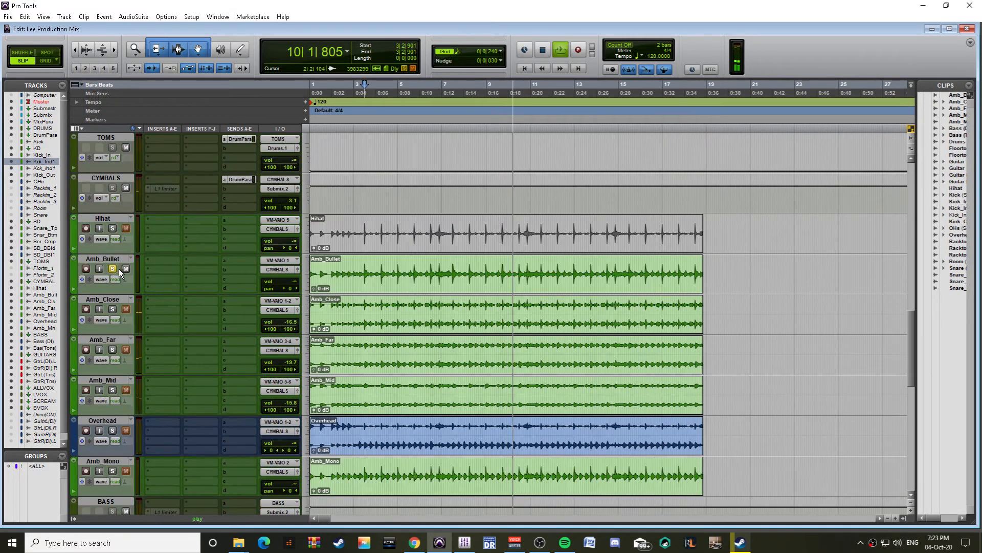
drag(295, 280, 303, 262)
click(114, 270)
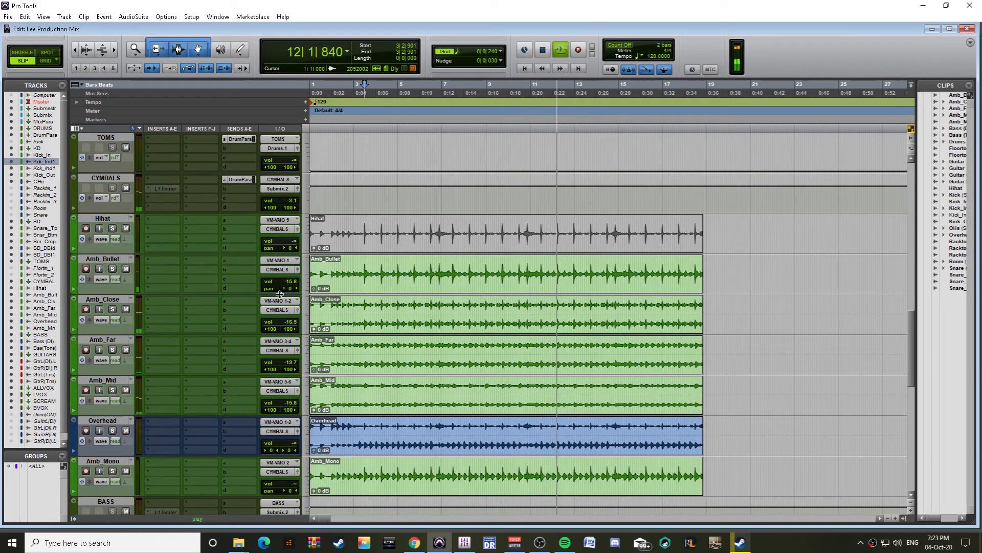
Step: Try different volume levels for Amb_Mono and Amb_Close against the other ambience tracks
scroll(280, 294, down, 2)
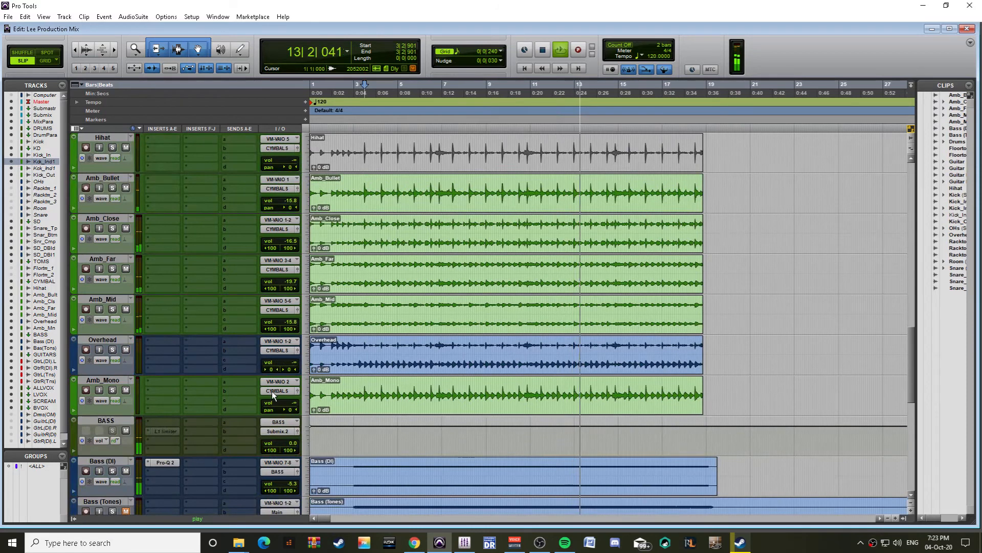
drag(293, 397, 287, 428)
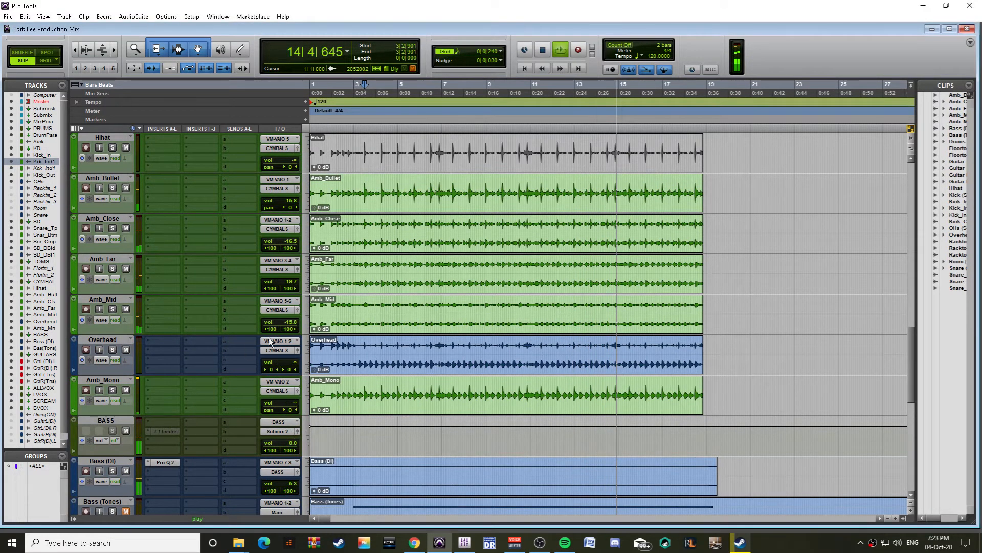
scroll(164, 385, up, 1)
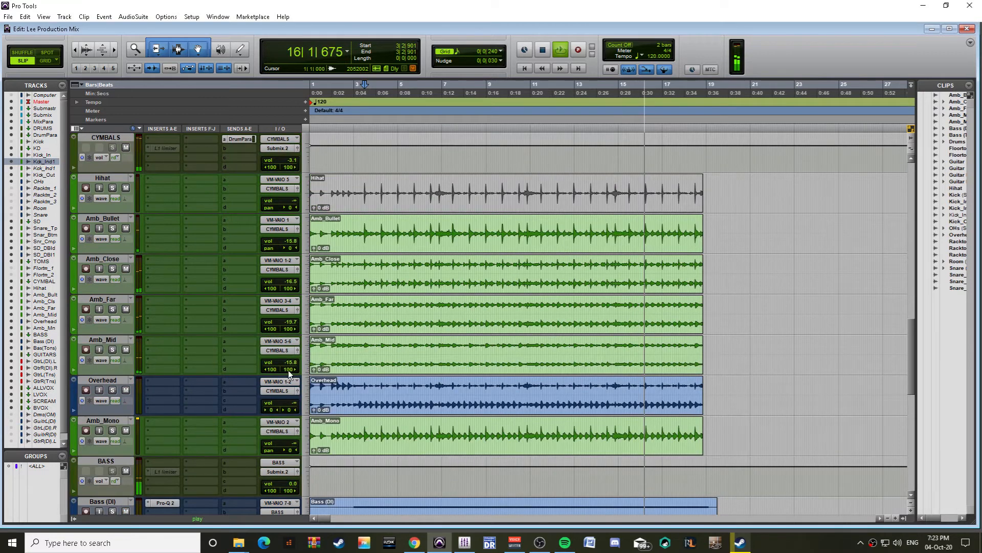
scroll(293, 321, up, 1)
drag(294, 321, 290, 320)
Step: Set the playback start at the first Kick_In hit, 2|4|948, and play the mix briefly from there
scroll(333, 392, up, 1)
scroll(333, 392, up, 15)
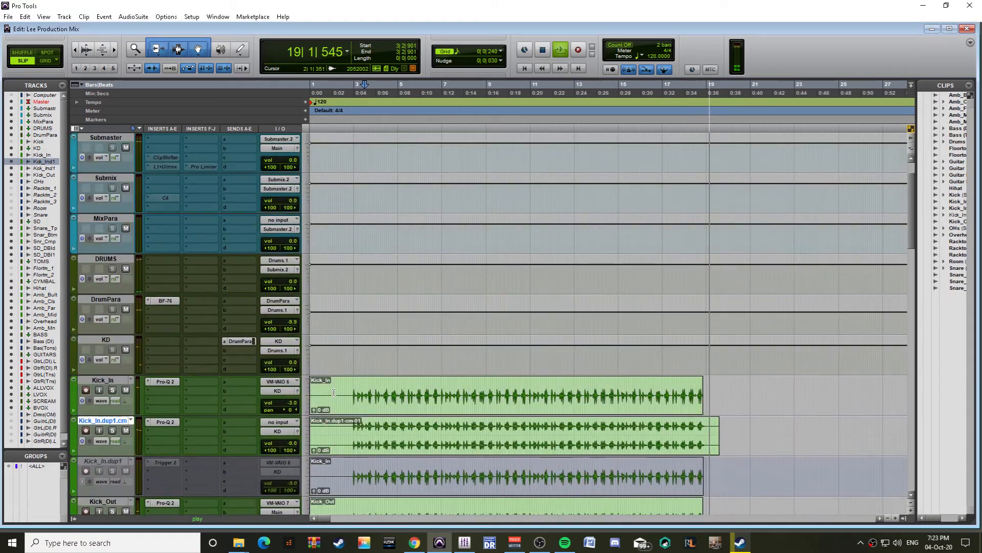
key(space)
click(353, 398)
scroll(353, 389, down, 5)
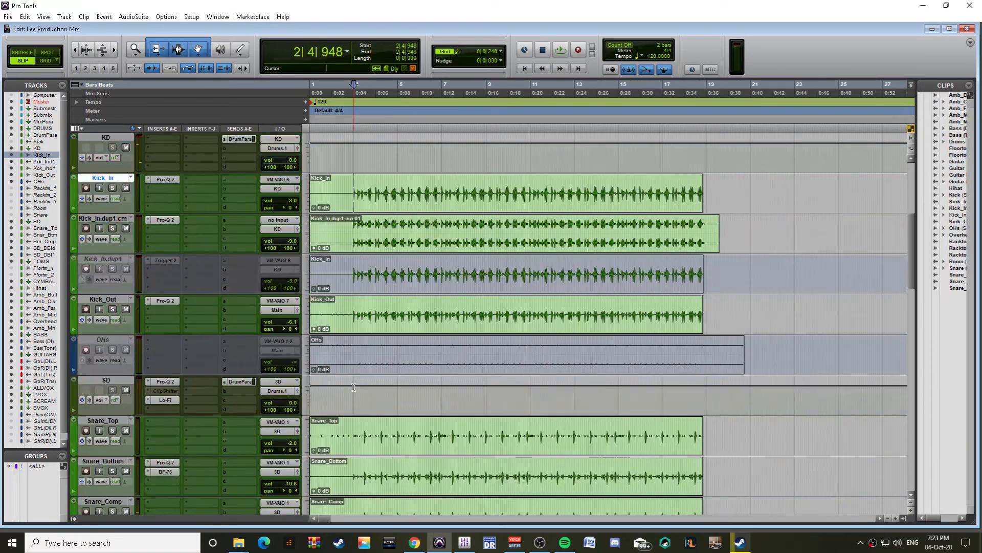
scroll(354, 387, up, 6)
key(space)
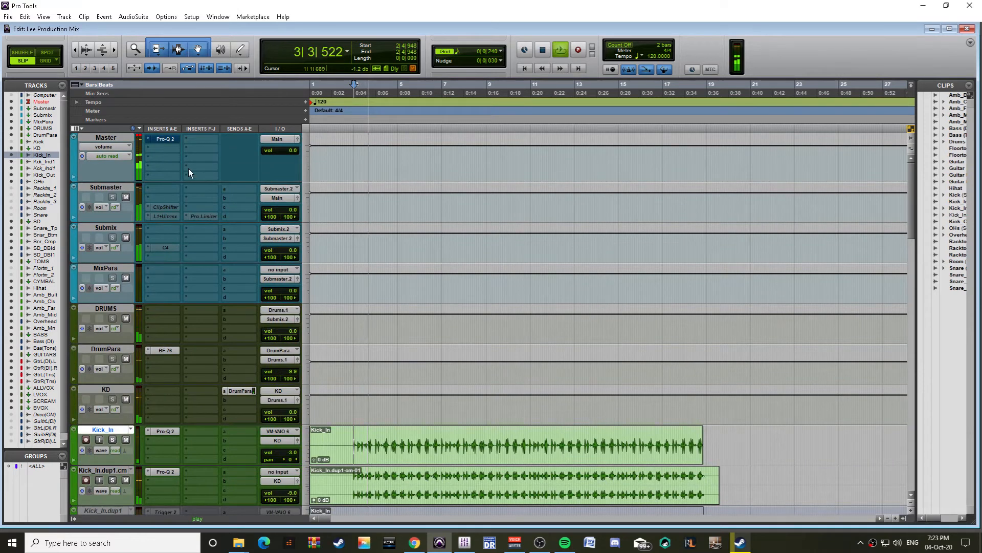
key(space)
Step: Load the 450 hz low pass 36 dB oct preset in the Master's Pro-Q 2, take it out of bypass and play the mix
click(164, 140)
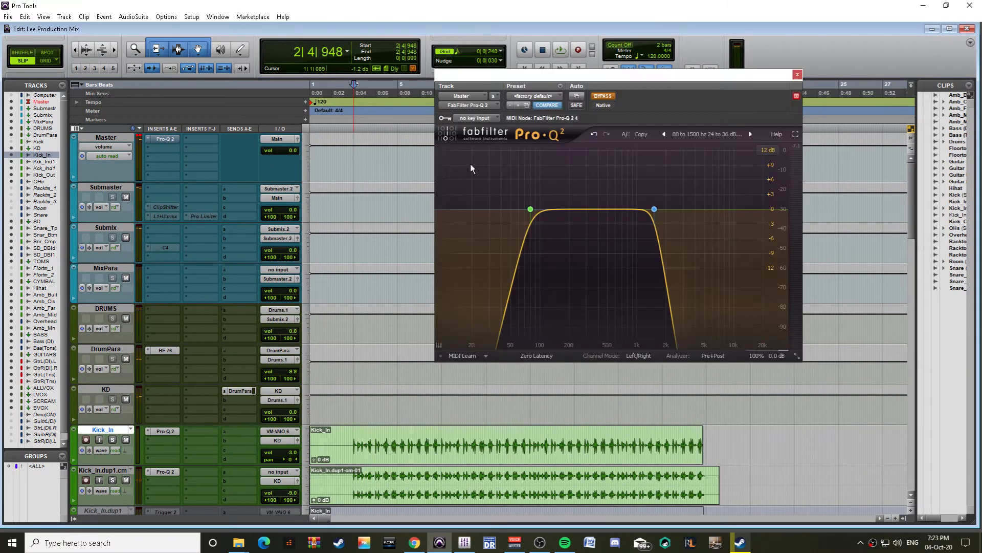
click(664, 134)
click(665, 134)
click(750, 134)
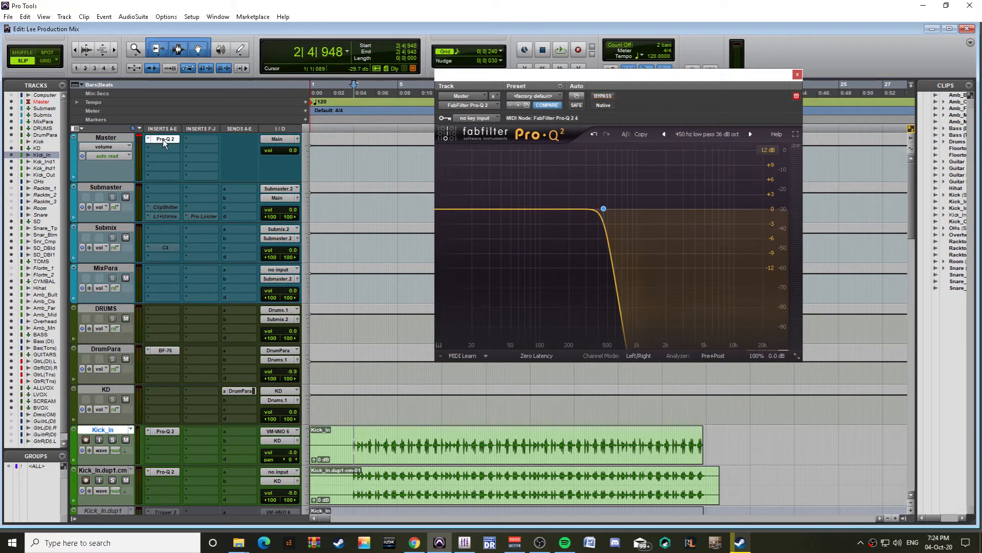
key(space)
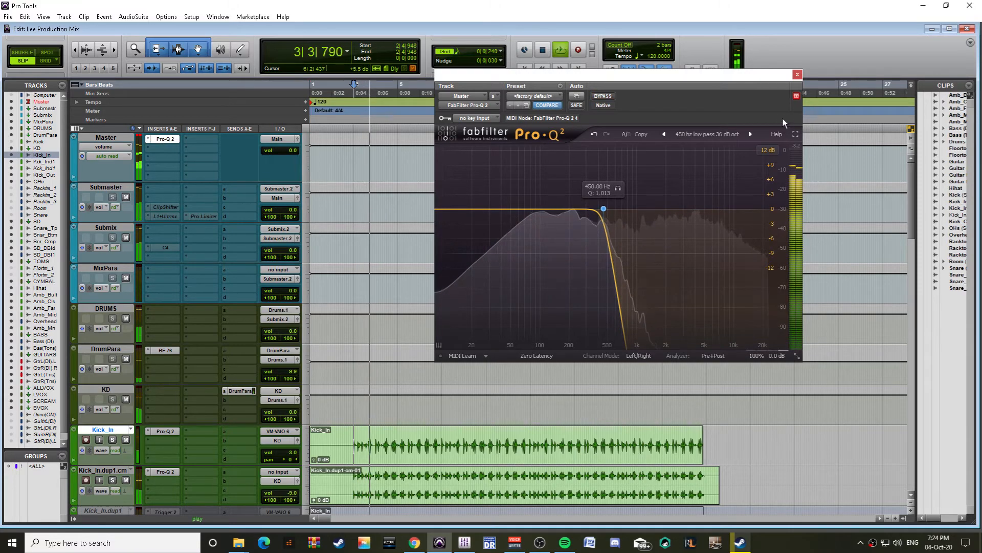
click(797, 74)
Step: Lower the SD bus volume to -2.0 dB while the mix plays, and stop playback
scroll(482, 369, down, 6)
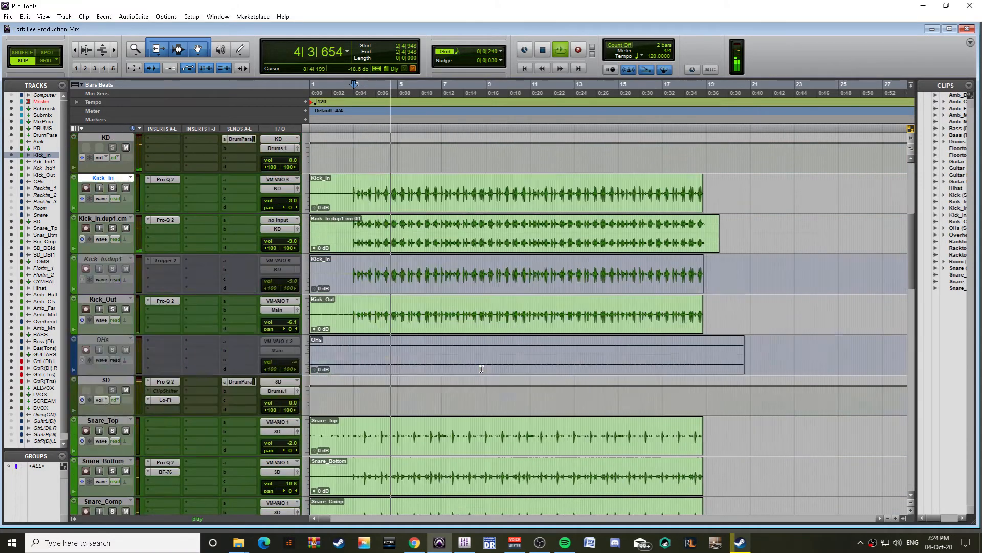
scroll(482, 368, down, 15)
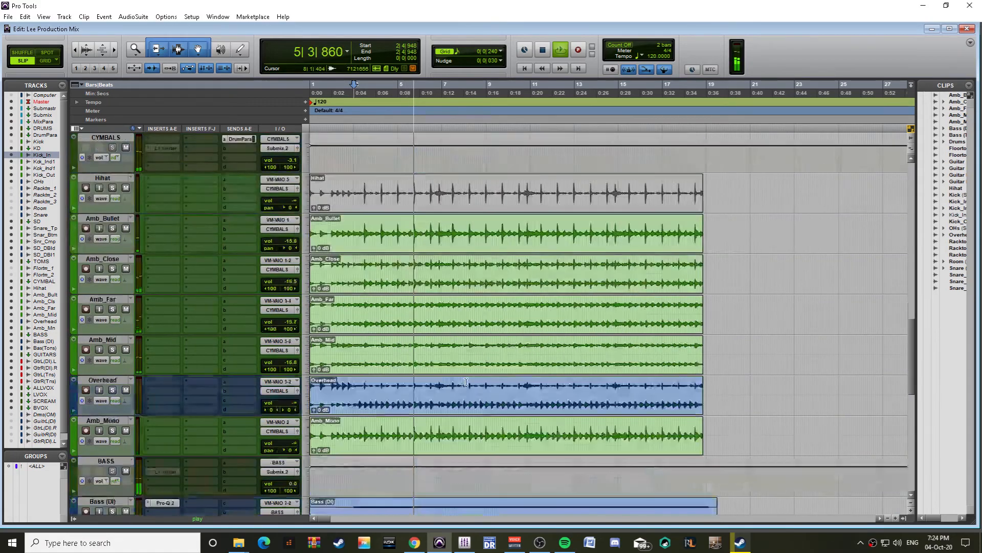
scroll(466, 382, down, 6)
scroll(455, 388, up, 2)
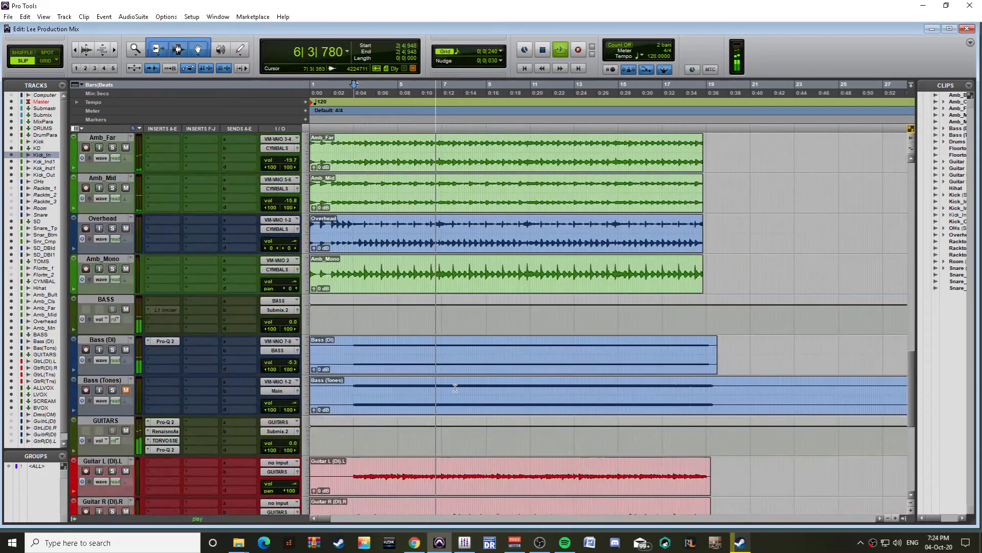
scroll(454, 388, down, 2)
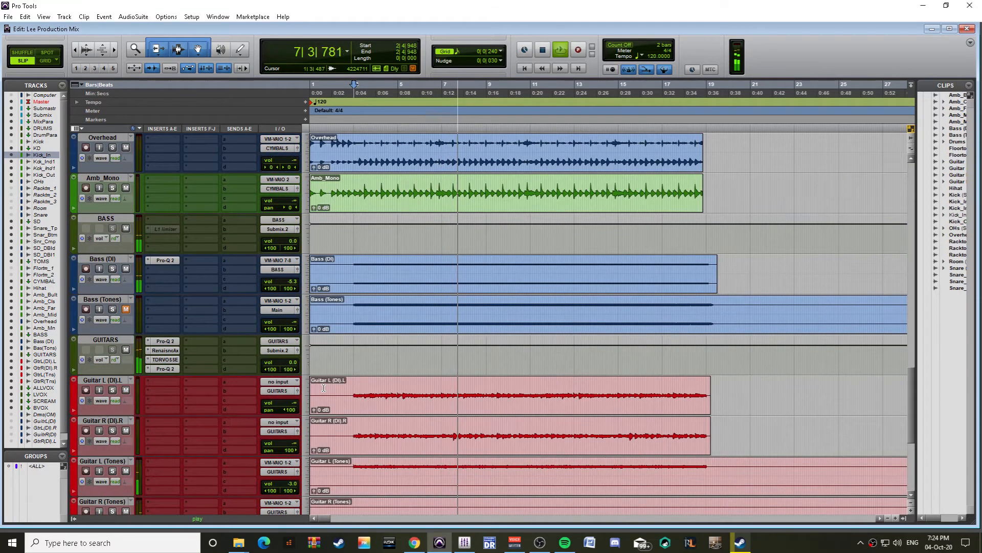
scroll(327, 391, up, 20)
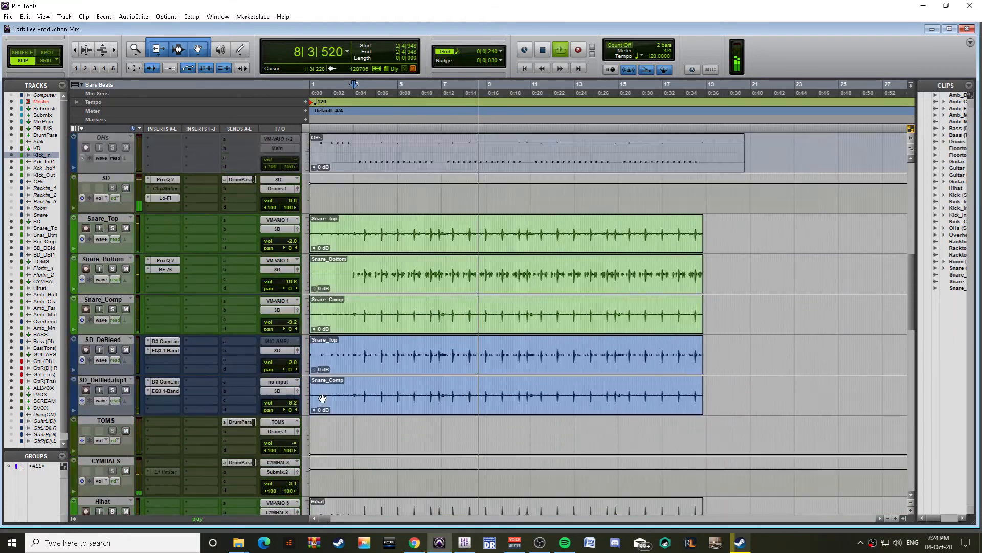
click(294, 284)
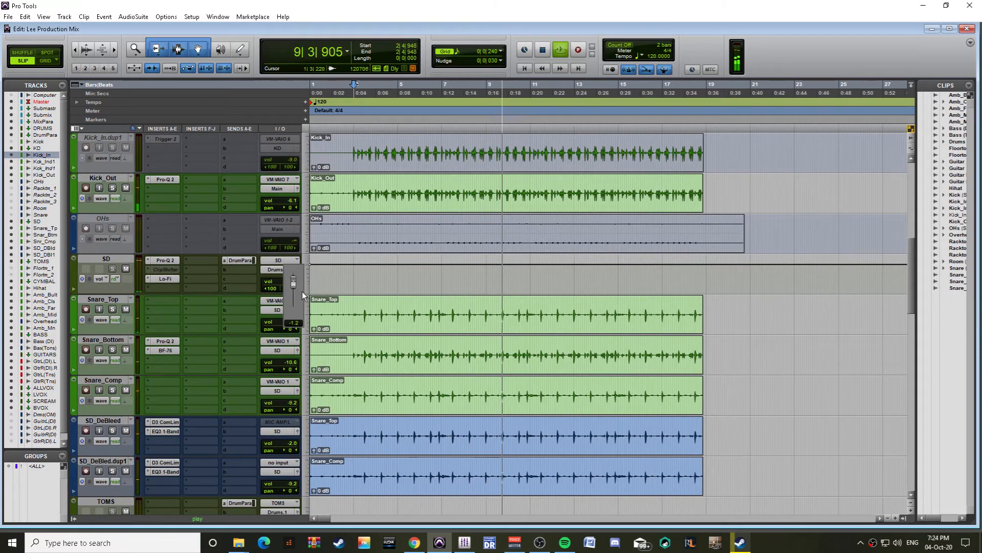
drag(304, 296, 304, 299)
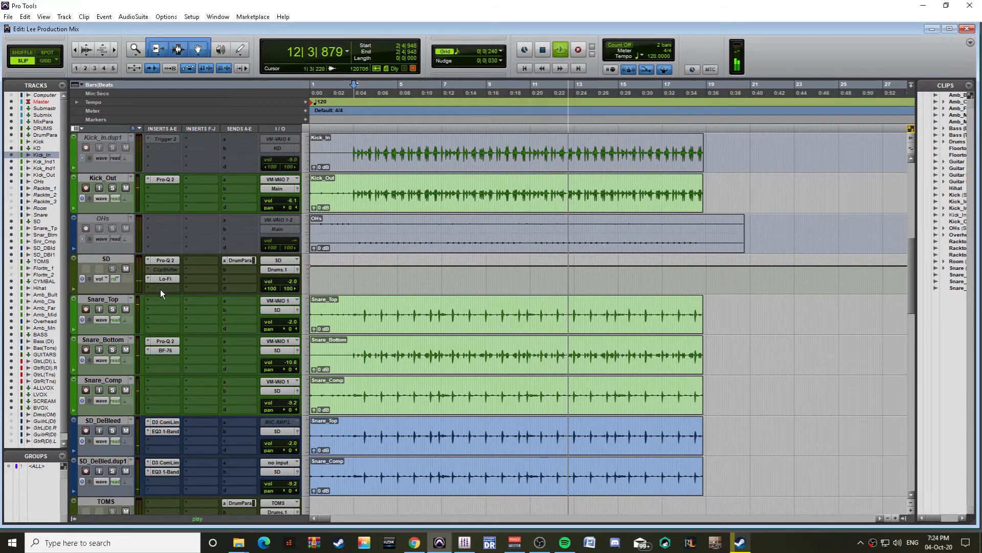
key(space)
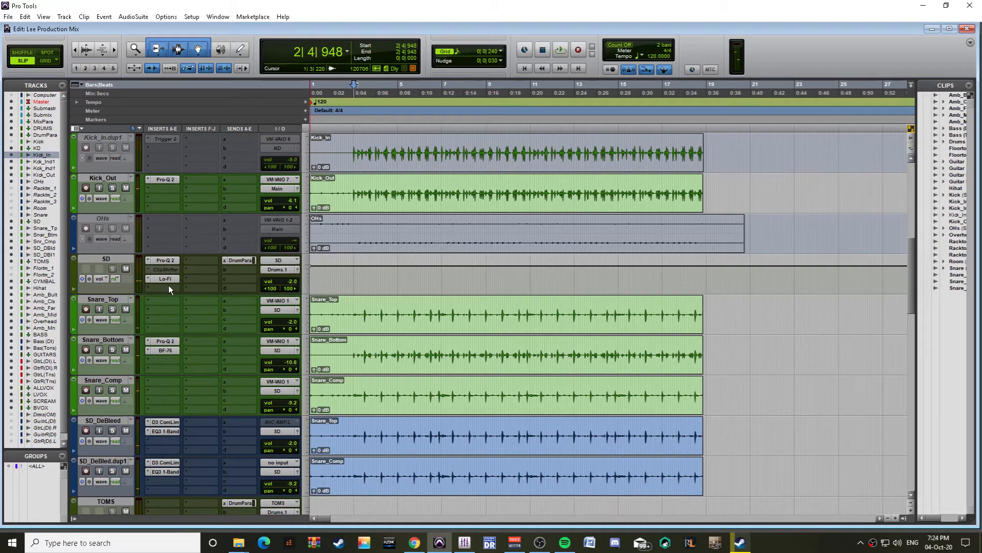
Step: Play the mix and add a very narrow bell boost at about 163 Hz in the last Pro-Q 2 on the GUITARS bus
scroll(195, 314, down, 9)
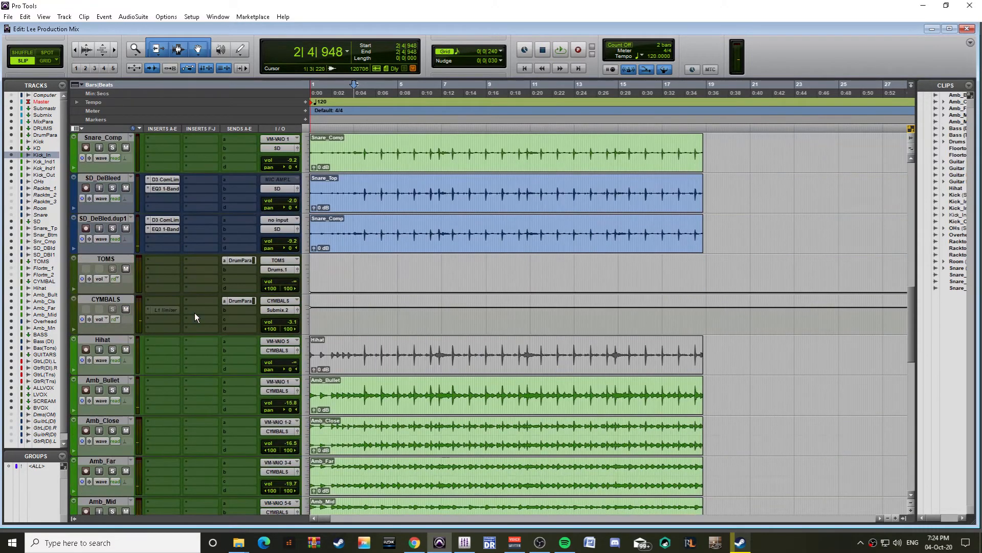
key(space)
scroll(194, 312, down, 8)
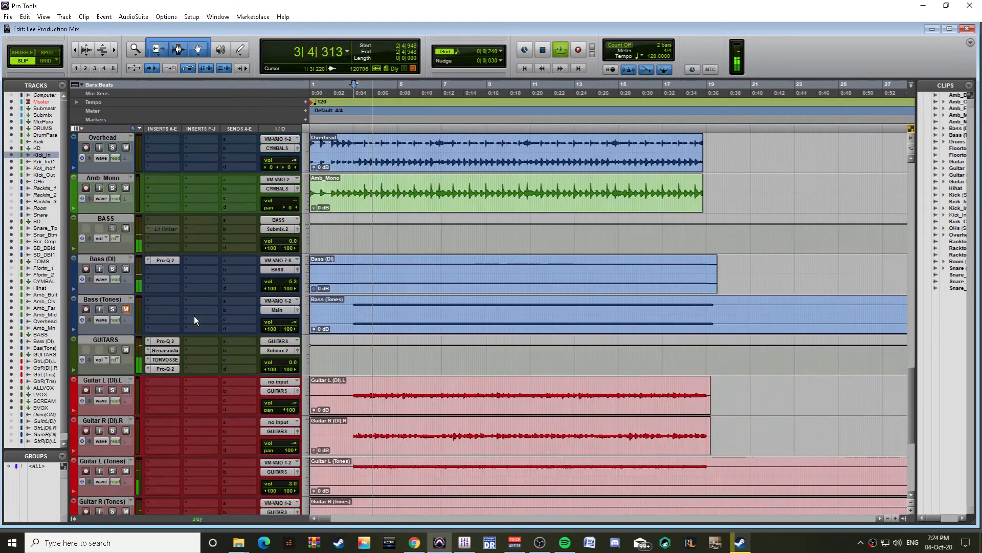
scroll(161, 322, down, 2)
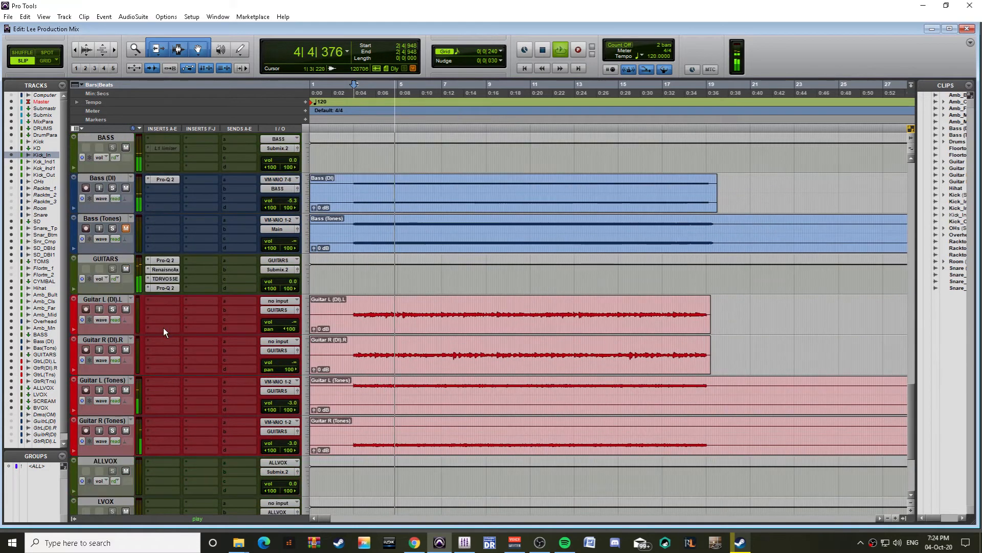
scroll(154, 338, up, 1)
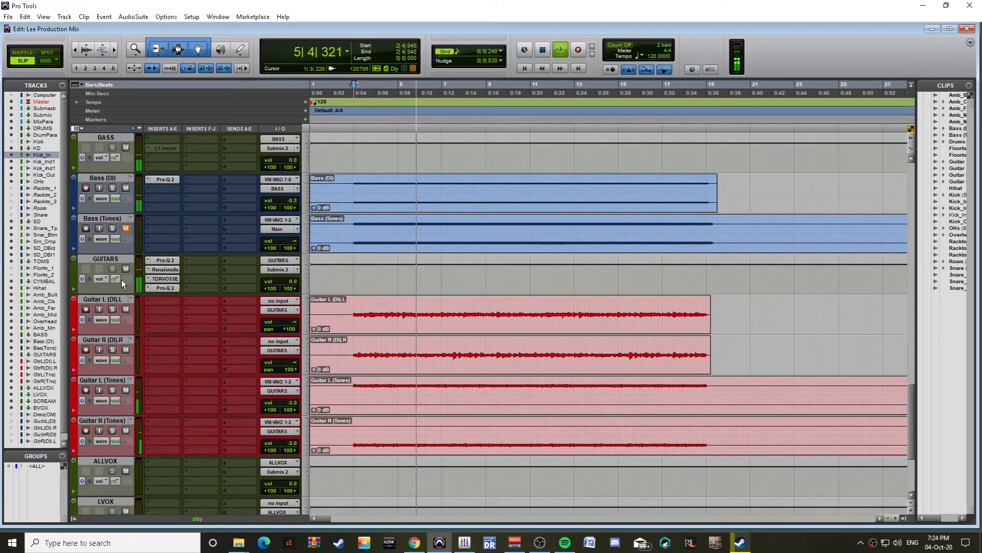
click(164, 287)
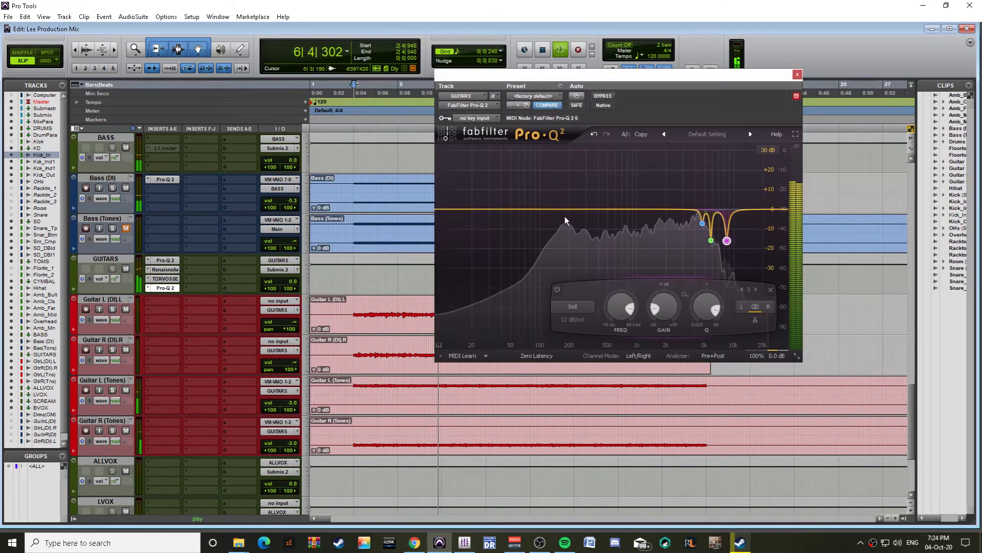
drag(573, 210, 561, 160)
scroll(573, 156, up, 5)
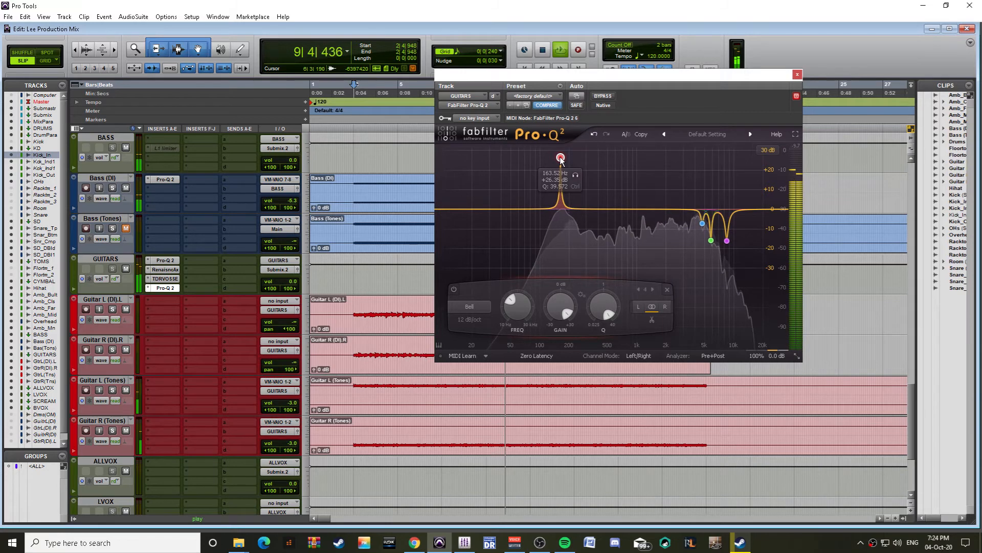
Step: Turn the 163 Hz band into a cut of about -6 dB, disable that band and stop playback
drag(567, 314, 568, 344)
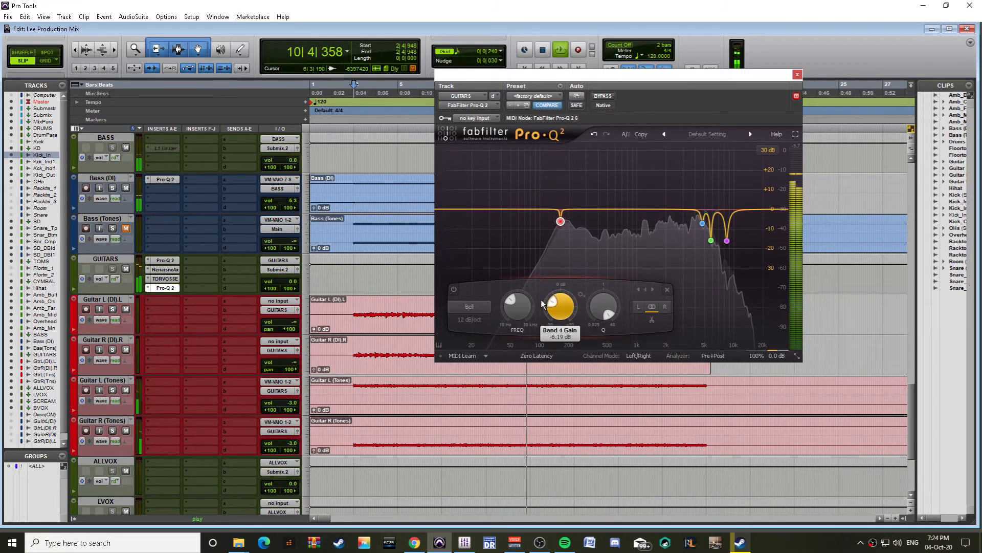
click(455, 290)
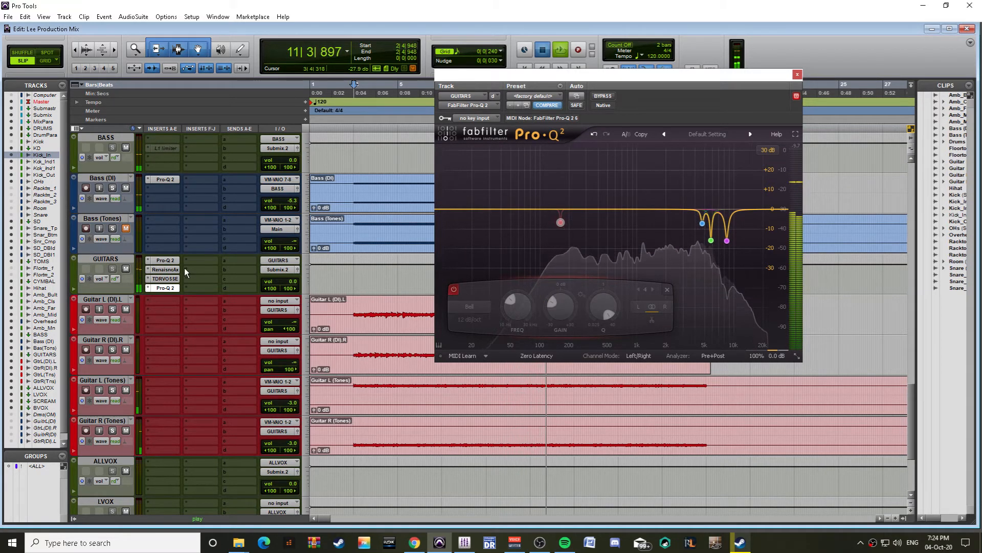
key(space)
Step: Add the stereo L1 limiter as a multichannel dynamics plug-in in the first F-J insert slot of the GUITARS bus
click(201, 261)
mouse_move(229, 300)
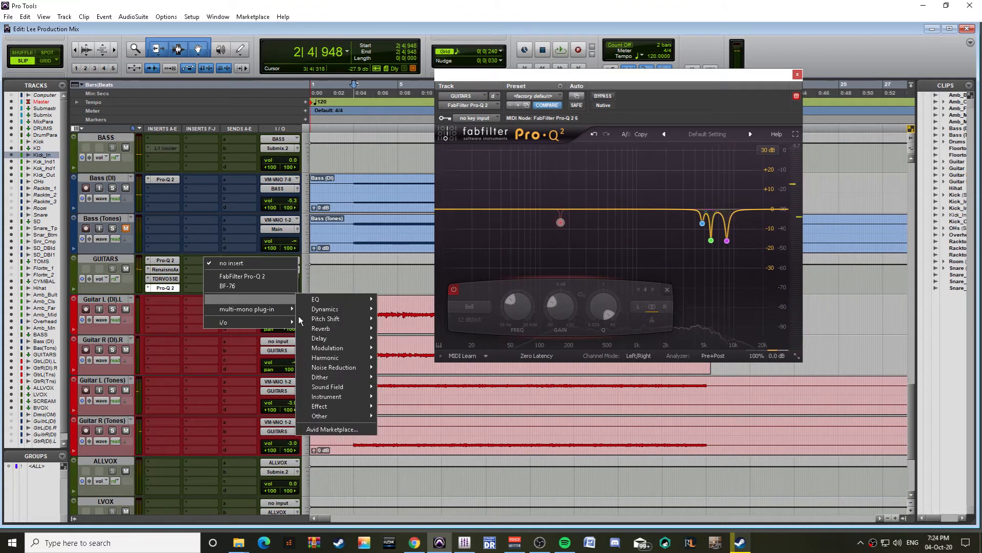
mouse_move(330, 312)
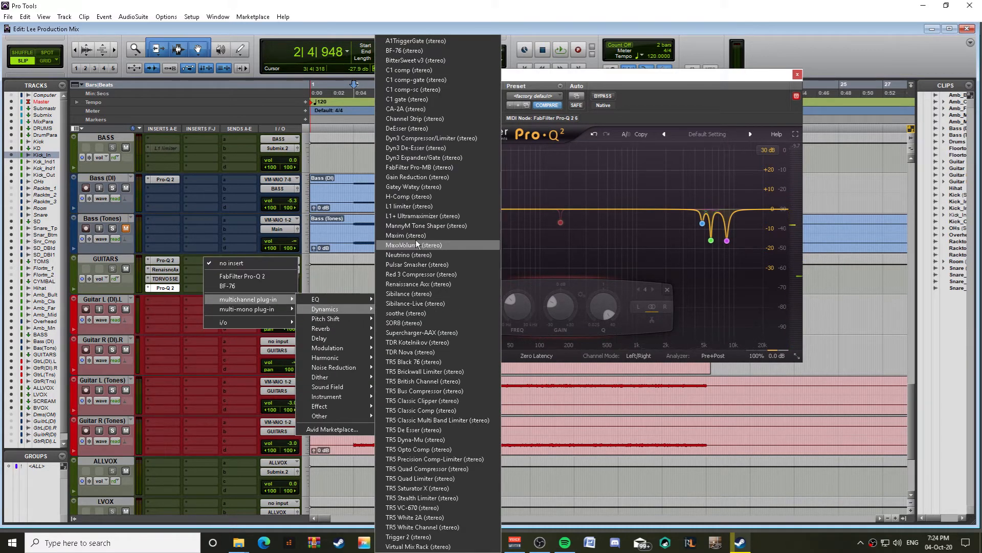
click(409, 205)
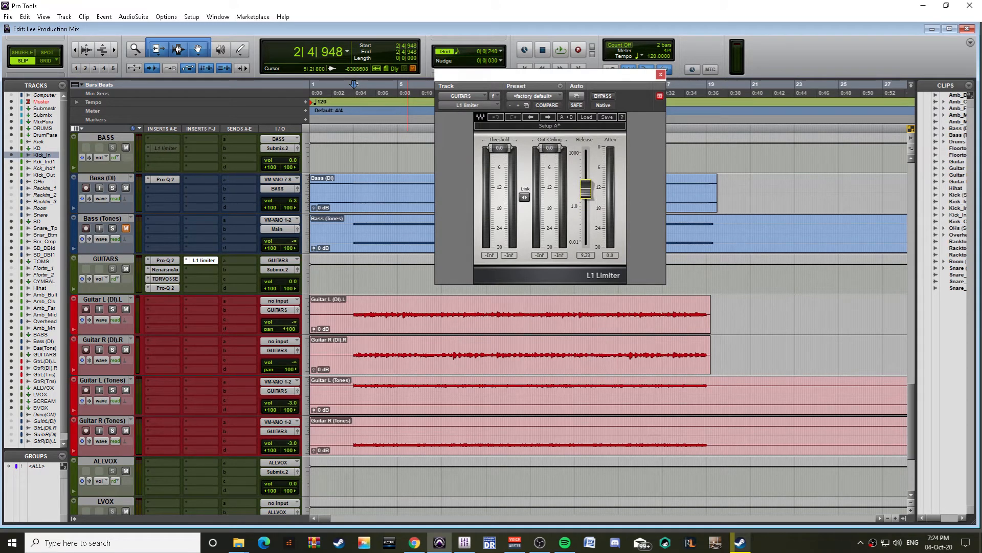
Step: Lower the L1 limiter's threshold to about -20 dB and its output ceiling to about -19 dB while the mix plays, and stop playback
key(space)
drag(499, 148, 555, 213)
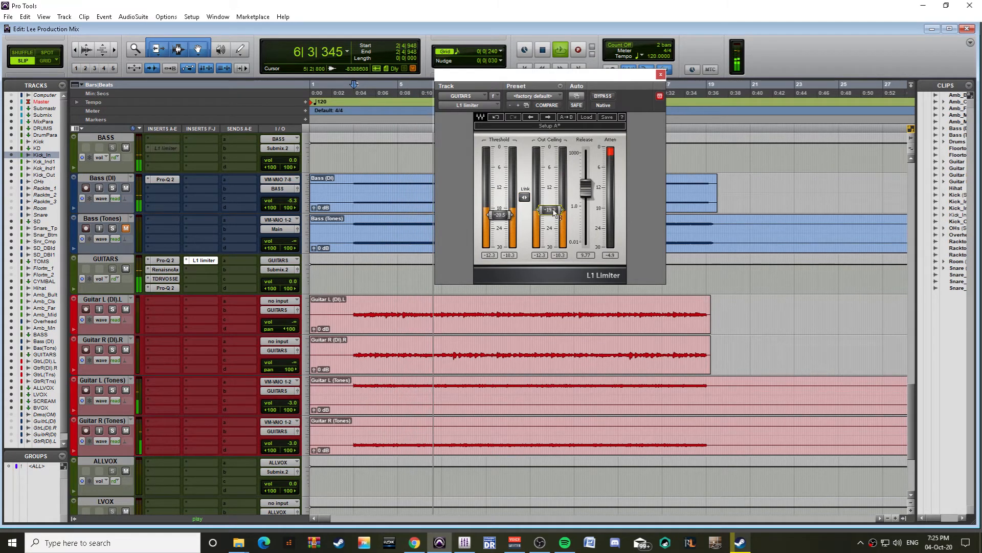
click(660, 75)
scroll(420, 310, up, 10)
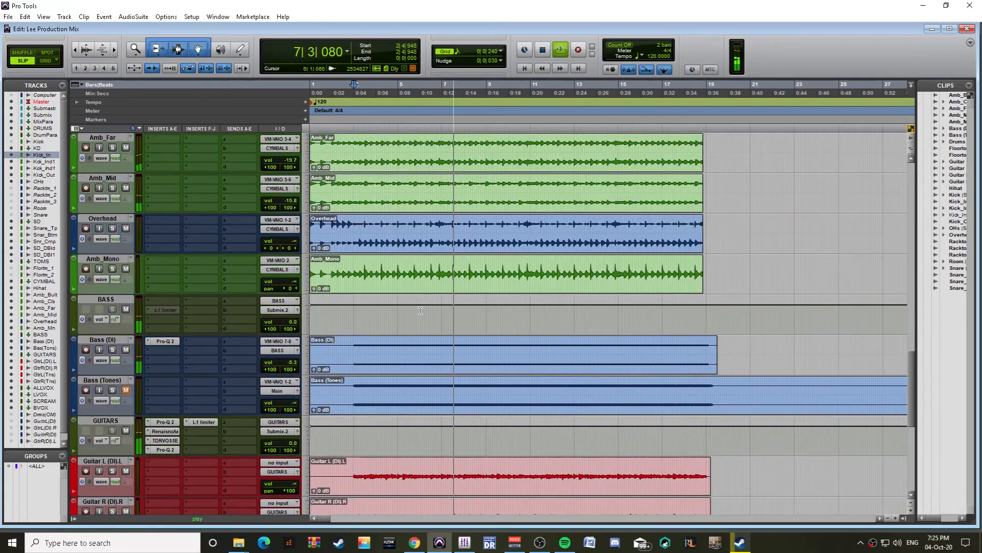
scroll(410, 328, up, 12)
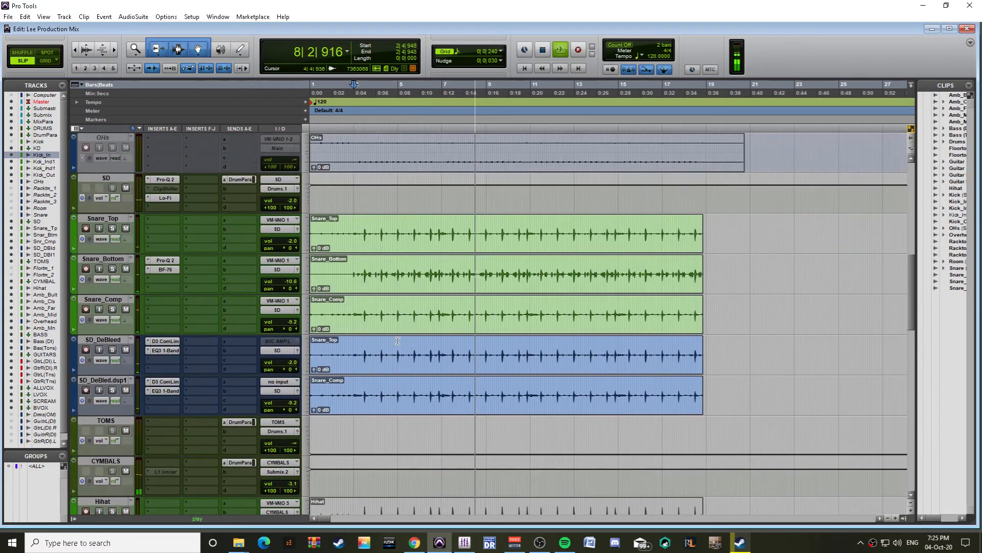
scroll(398, 342, up, 5)
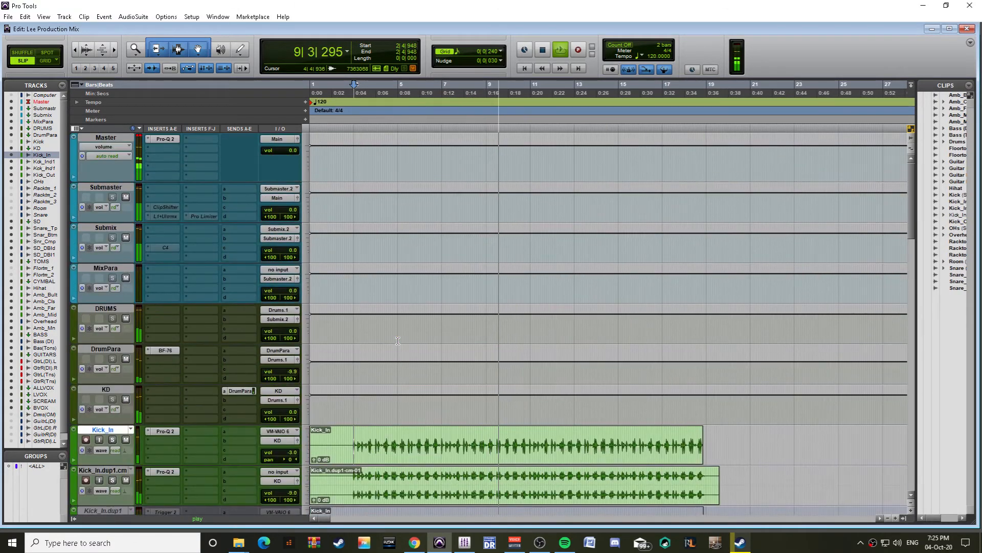
key(space)
Step: Solo the Guitar L (DI).L and Guitar R (DI).R tracks and play them from the guitar entrance
scroll(328, 327, down, 15)
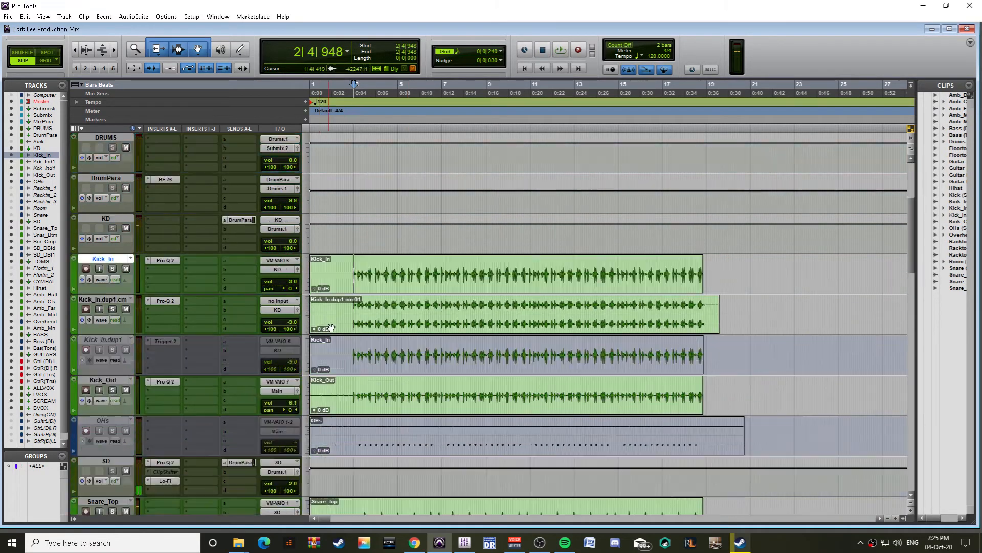
scroll(336, 323, down, 15)
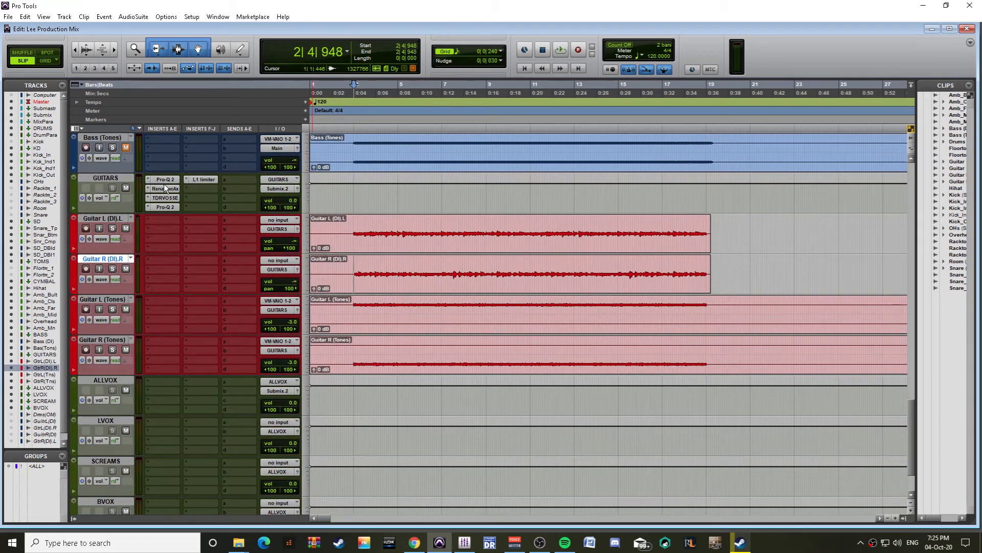
ctrl+alt+click(164, 184)
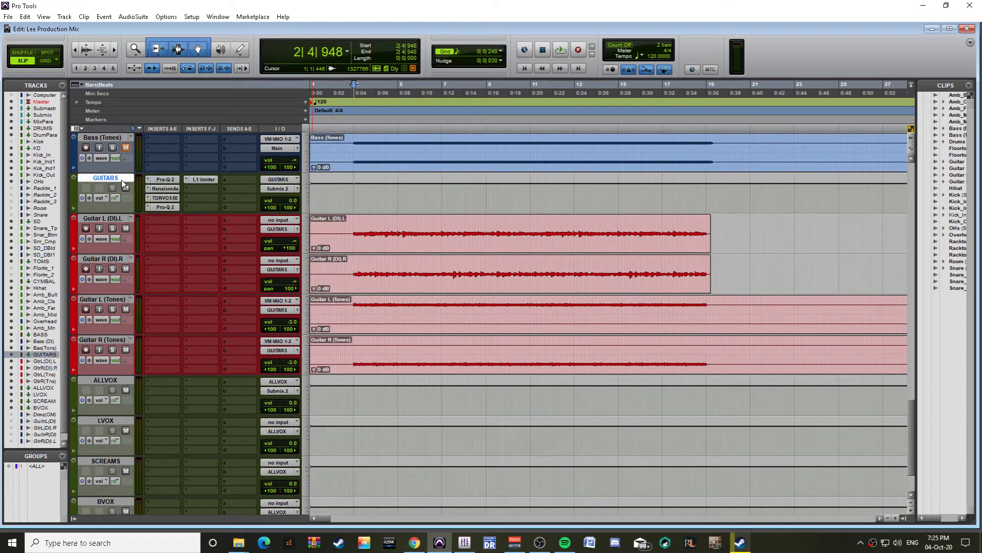
click(107, 219)
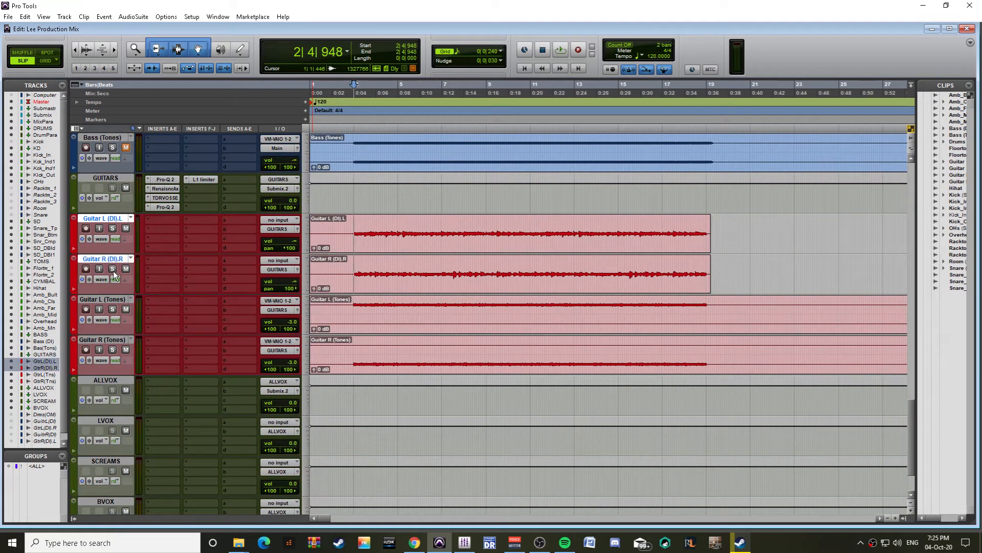
key(space)
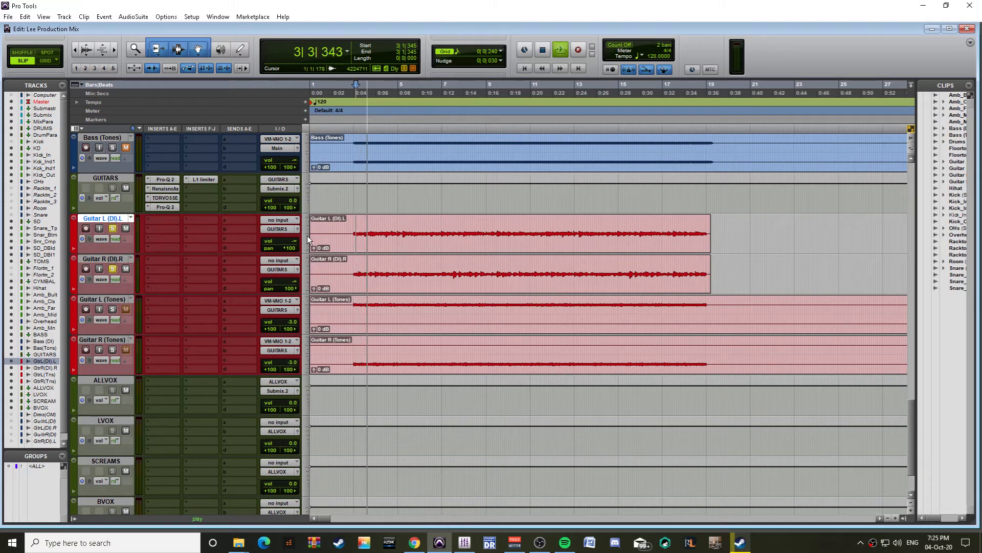
Step: Bypass all inserts on the GUITARS bus, raise both DI guitar tracks to 0.0 dB and play them again
key(space)
ctrl+alt+click(160, 193)
key(space)
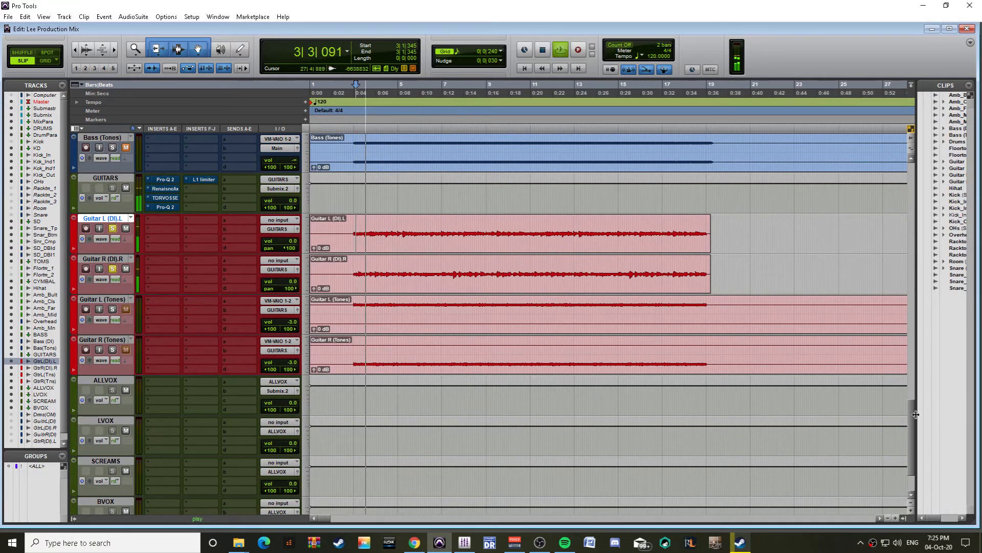
Step: Bypass the Master's low-pass Pro-Q 2 while the DI guitars play, and return to the guitar tracks
scroll(439, 238, up, 15)
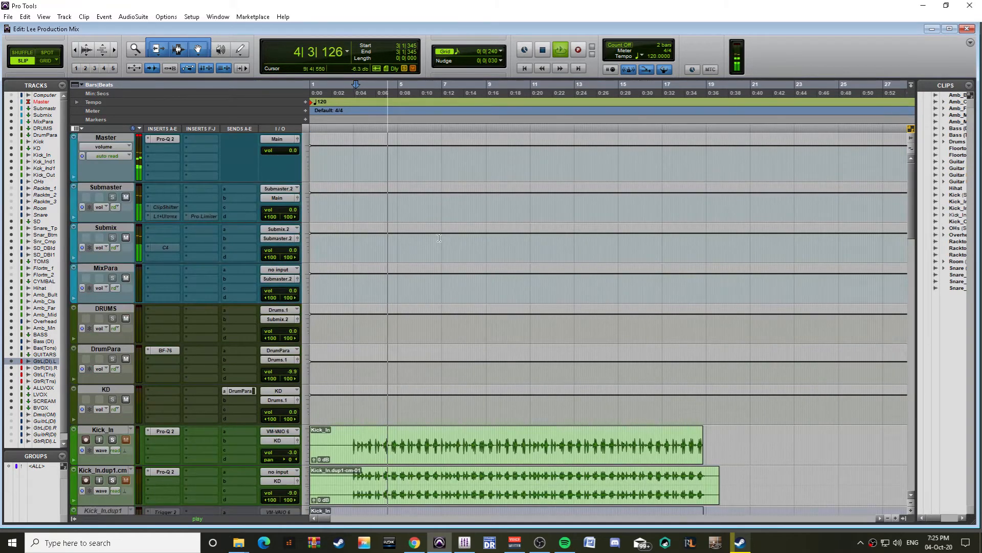
ctrl+click(165, 139)
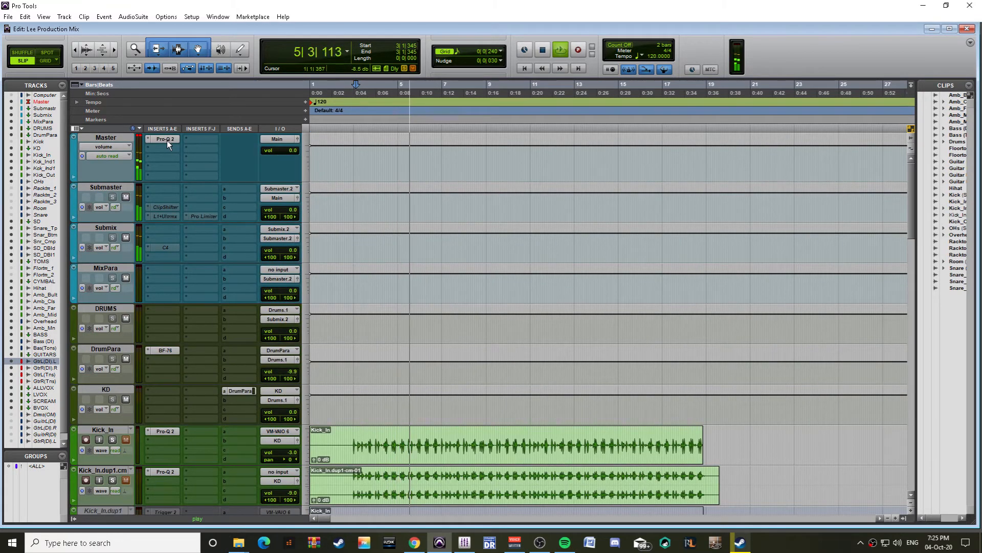
drag(911, 209, 918, 440)
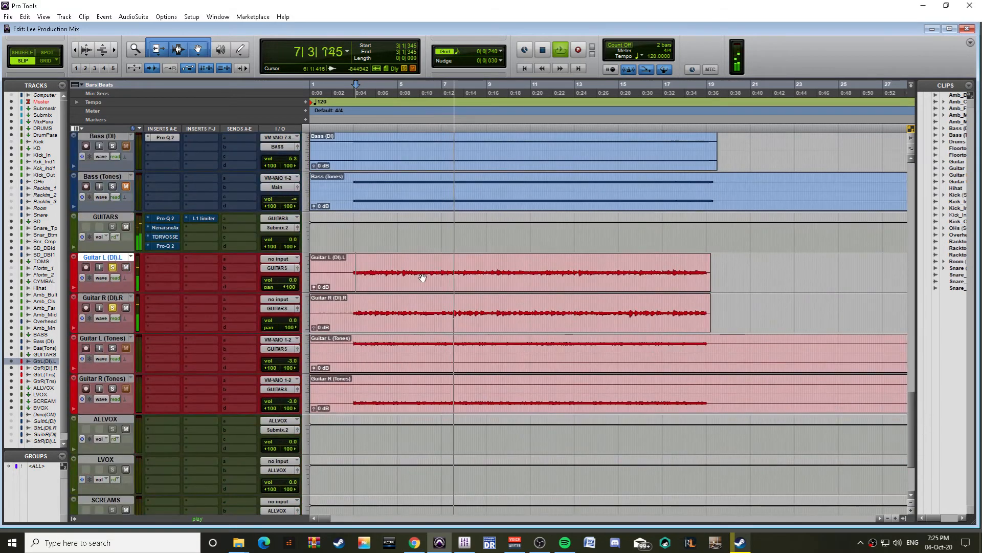
Step: Enlarge the audio waveforms vertically and examine the DI guitar tracks closely around bar 6
key(ctrl+bracketright)
key(ctrl+bracketright)
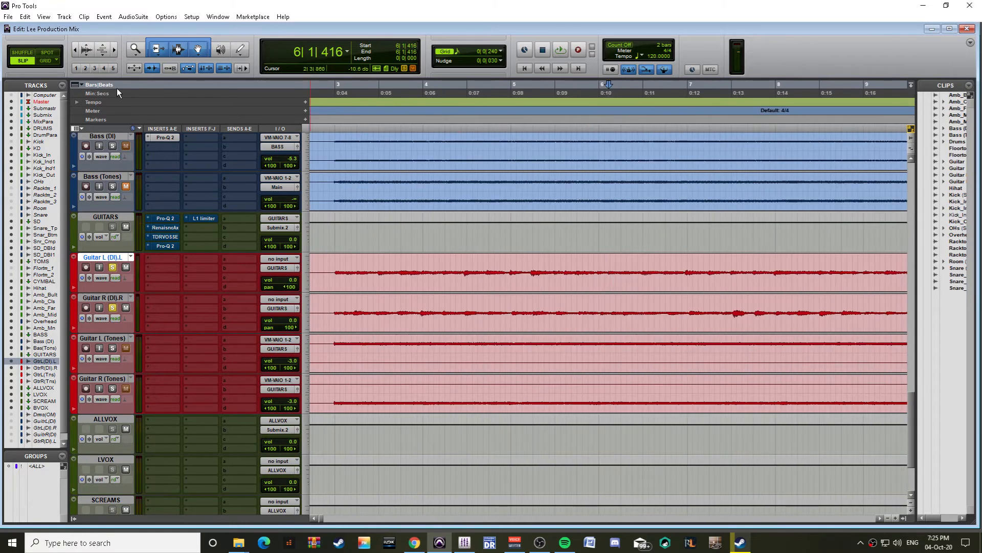
click(86, 48)
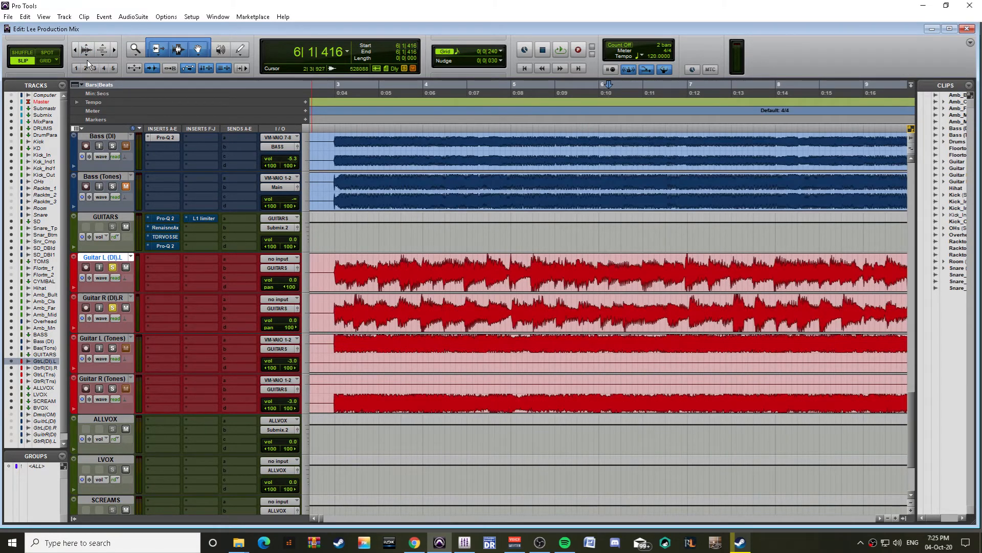
click(86, 49)
click(87, 54)
click(87, 55)
key(ctrl+alt+bracketright)
key(ctrl+bracketright)
key(ctrl+bracketright)
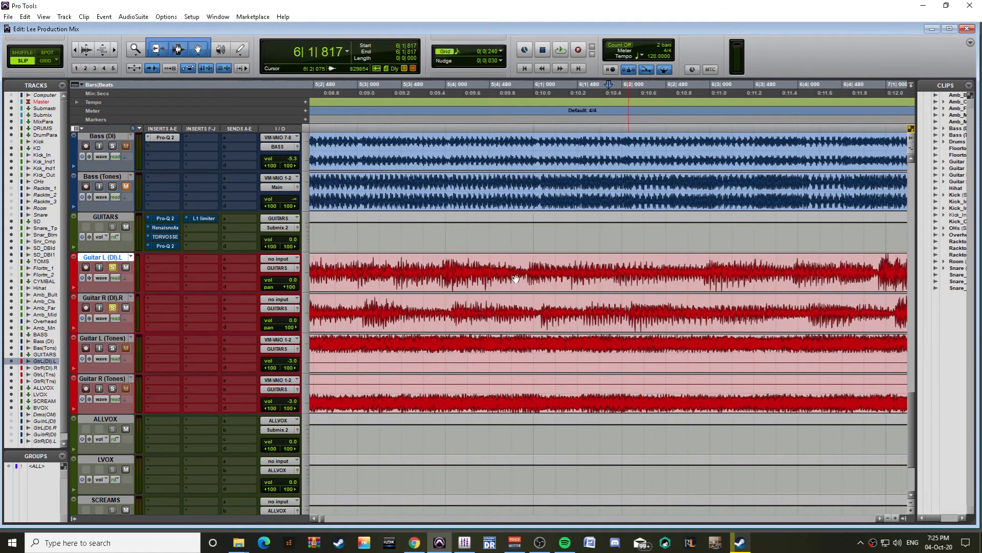
Step: Set the grid value to 0|0|480
click(500, 52)
click(526, 83)
key(ctrl+bracketleft)
Step: Select the whole recorded passage across the Guitar L (DI).L and Guitar R (DI).R tracks
click(548, 330)
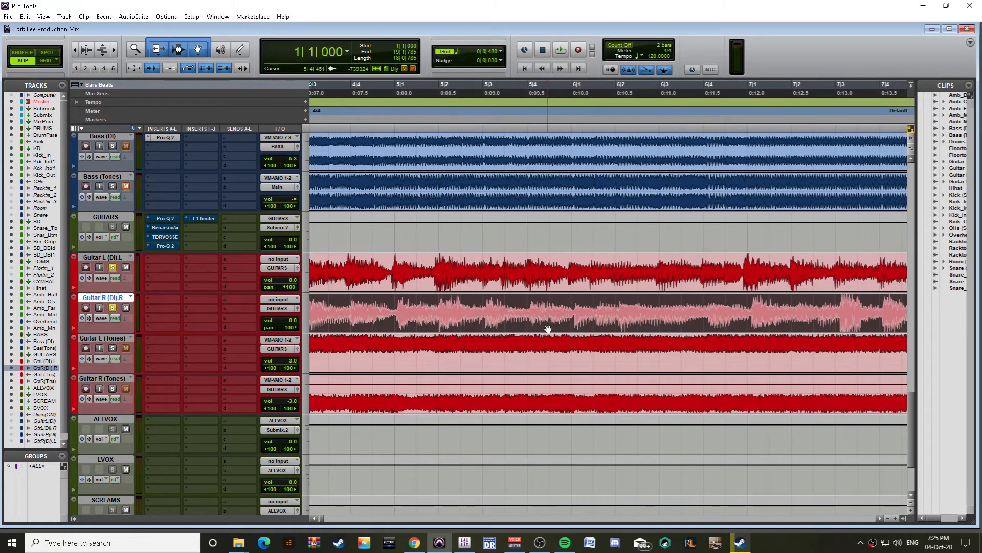
key(ctrl+bracketleft)
key(ctrl+bracketleft)
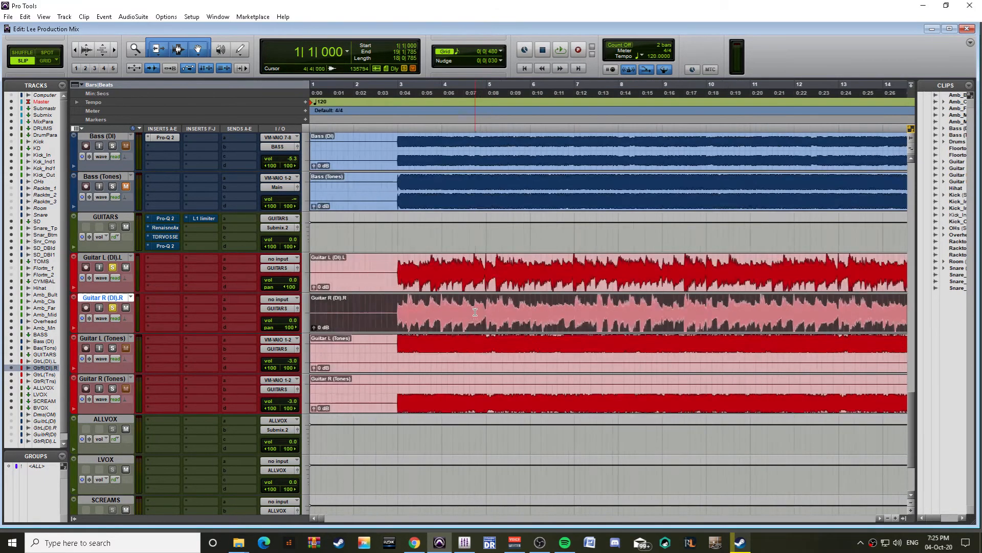
key(ctrl+bracketleft)
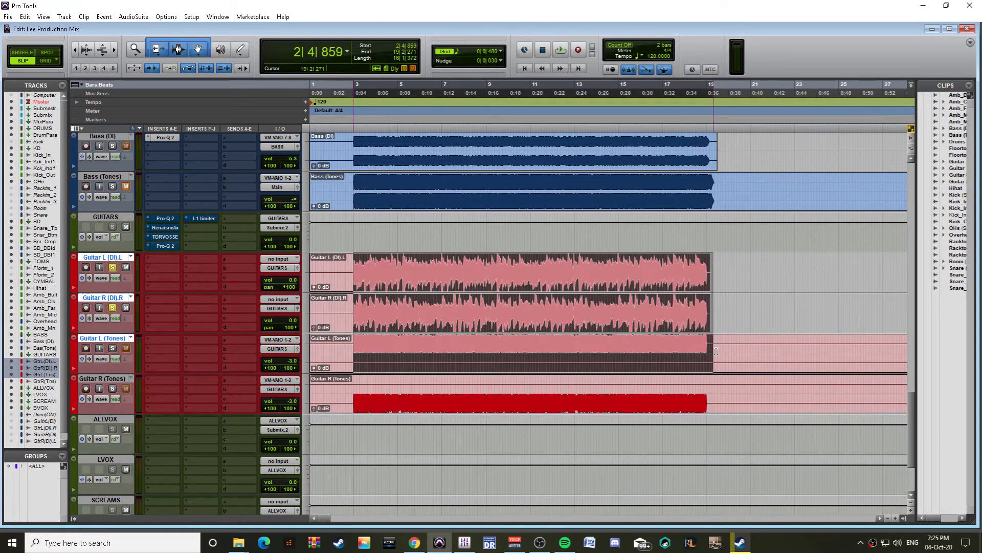
drag(747, 271, 333, 328)
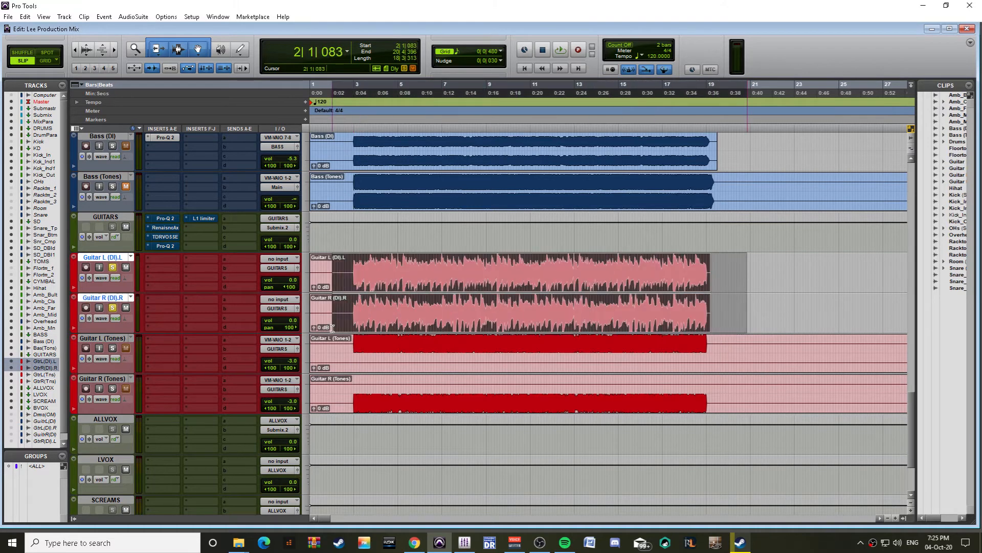
Step: Place the edit cursor where the Guitar L (DI).L audio begins, at 2|4|958, and inspect the waveform onset closely
click(351, 265)
key(ctrl+])
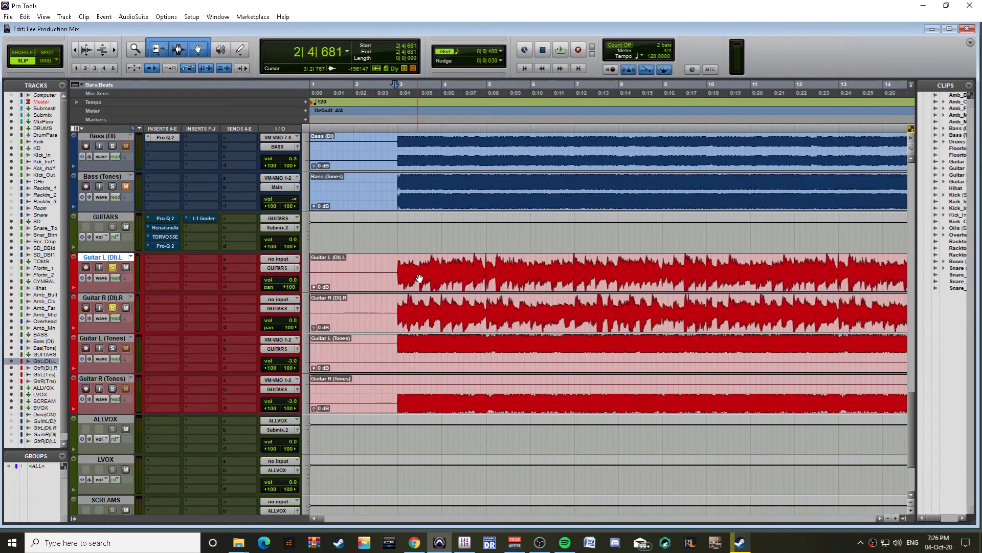
key(ctrl+])
key(ctrl+])
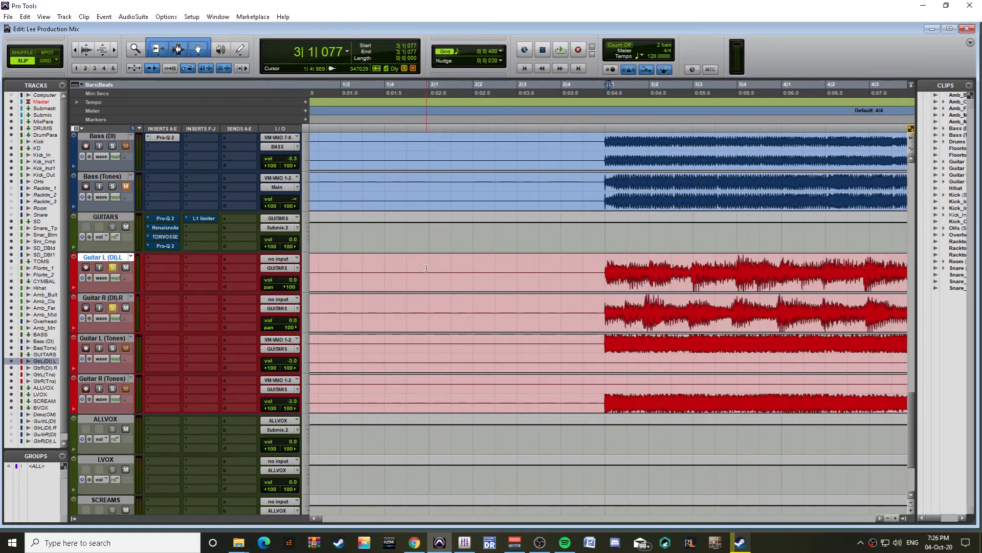
key(ctrl+[)
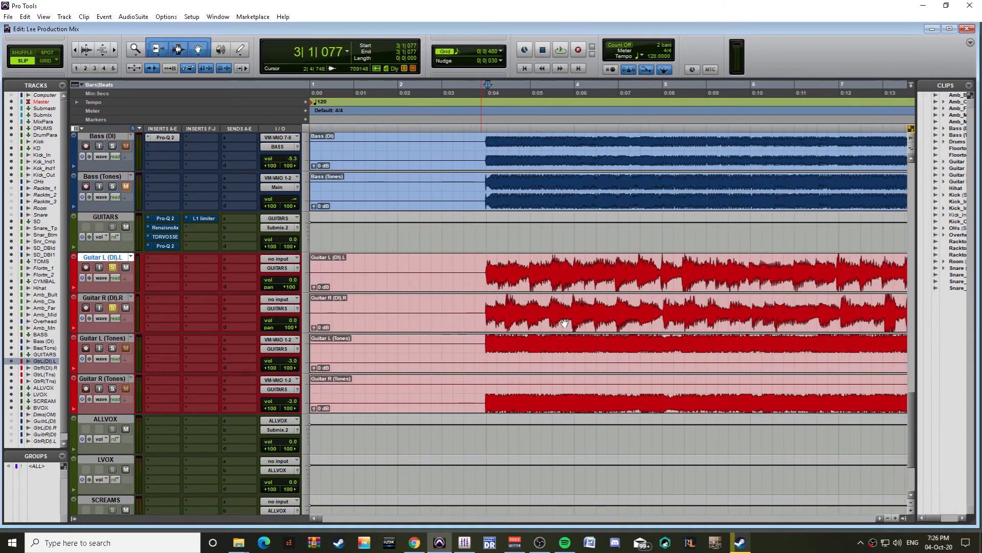
key(ctrl+])
key(ctrl+])
key(ctrl+])
key(ctrl+])
key(ctrl+])
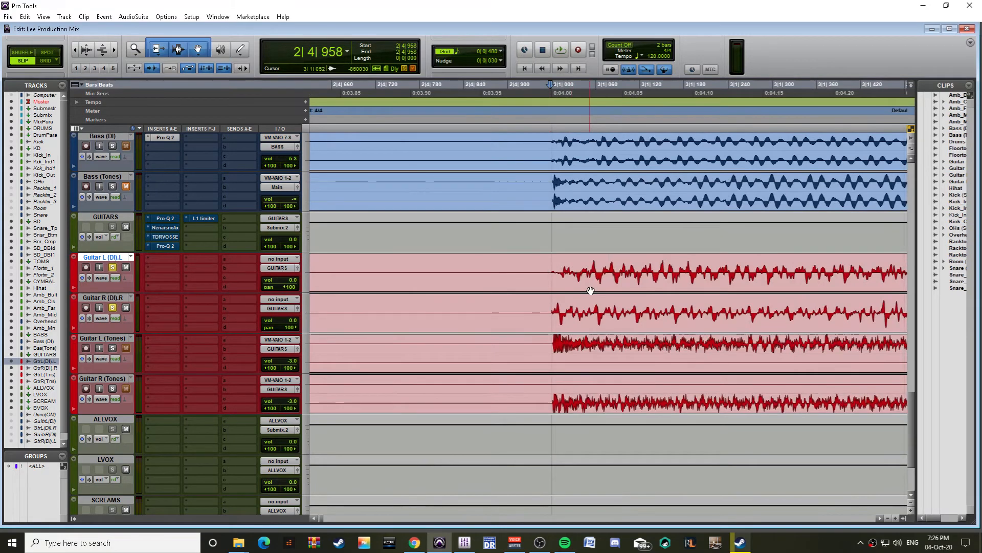
Step: Enable Polyphonic Elastic Audio on both the Guitar L (DI).L and Guitar R (DI).R tracks
key(ctrl+[)
key(ctrl+[)
key(ctrl+[)
key(ctrl+[)
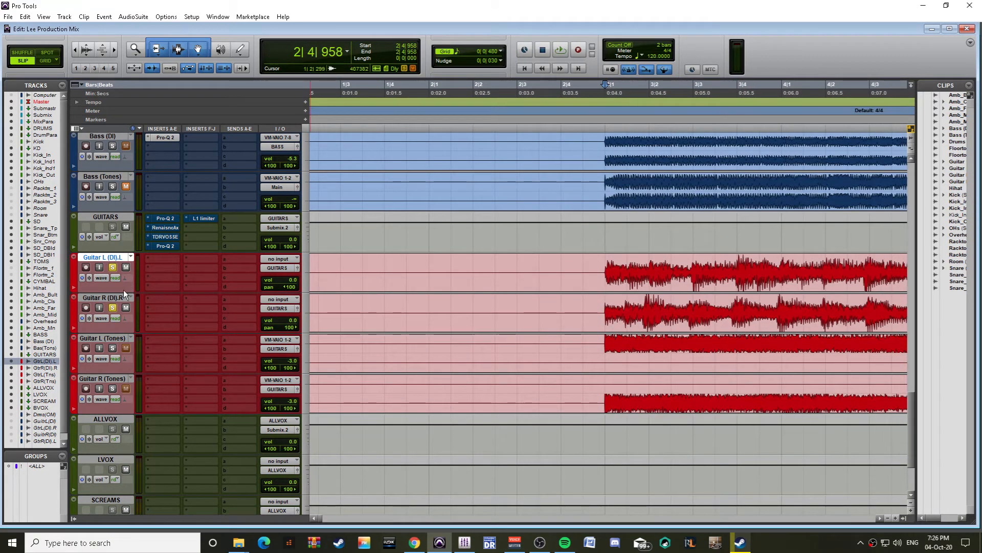
shift+click(110, 299)
right_click(125, 275)
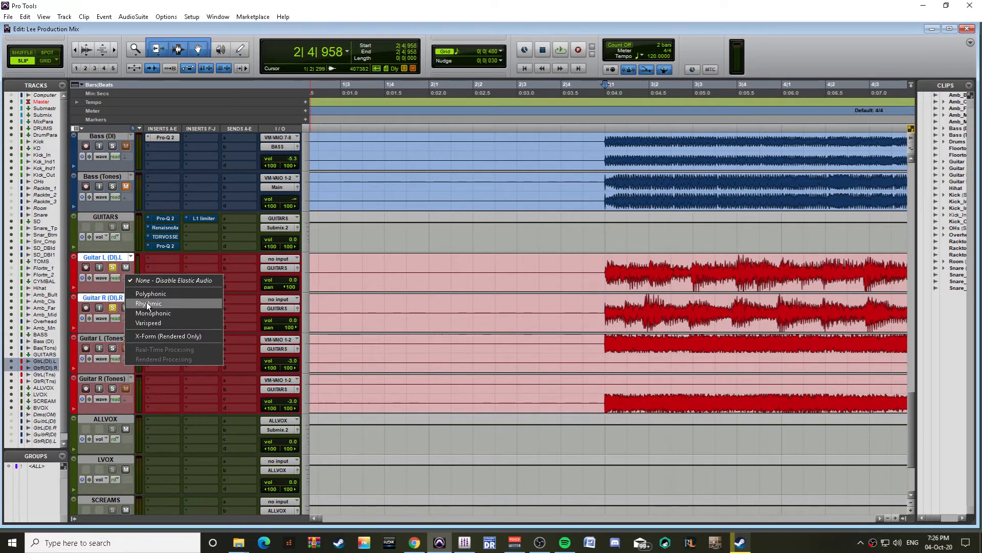
click(448, 280)
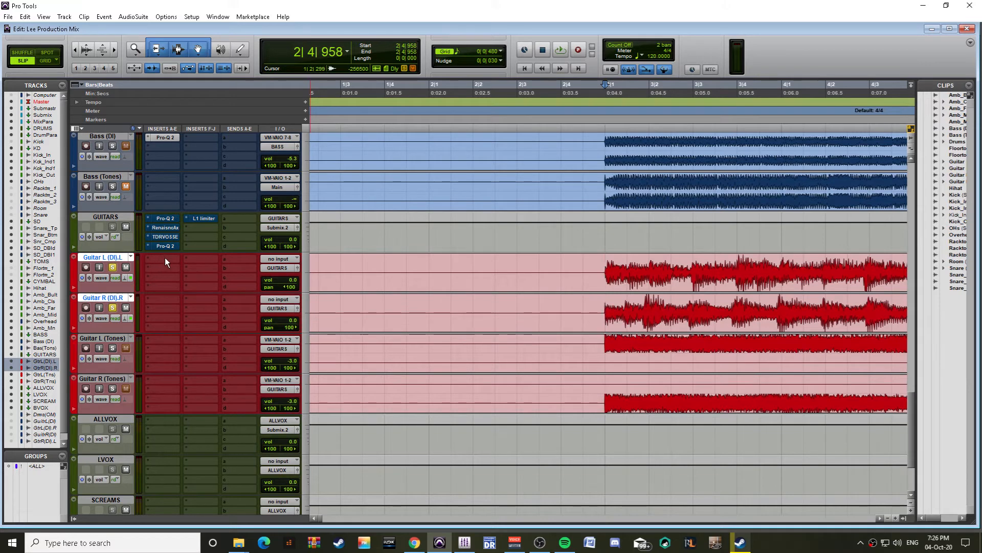
Step: Switch the two DI guitar tracks to warp view and select their entire clips from the session start
click(101, 277)
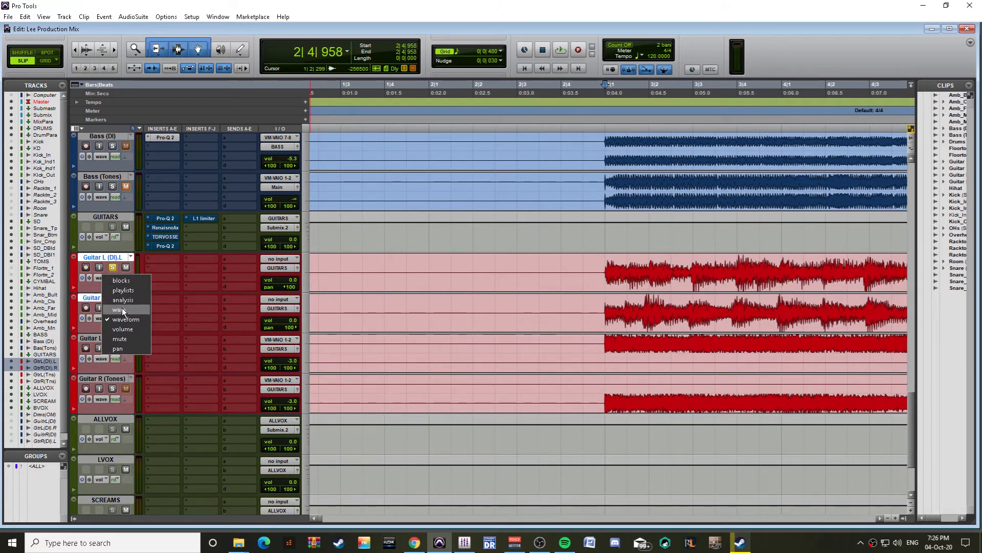
click(123, 310)
key(ctrl+bracketleft)
triple_click(693, 280)
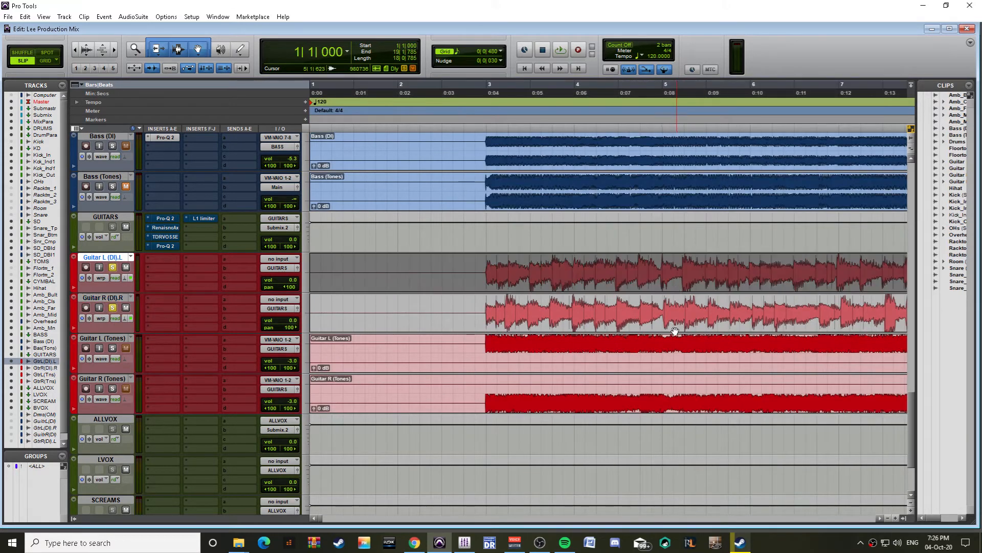
scroll(719, 320, right, 5)
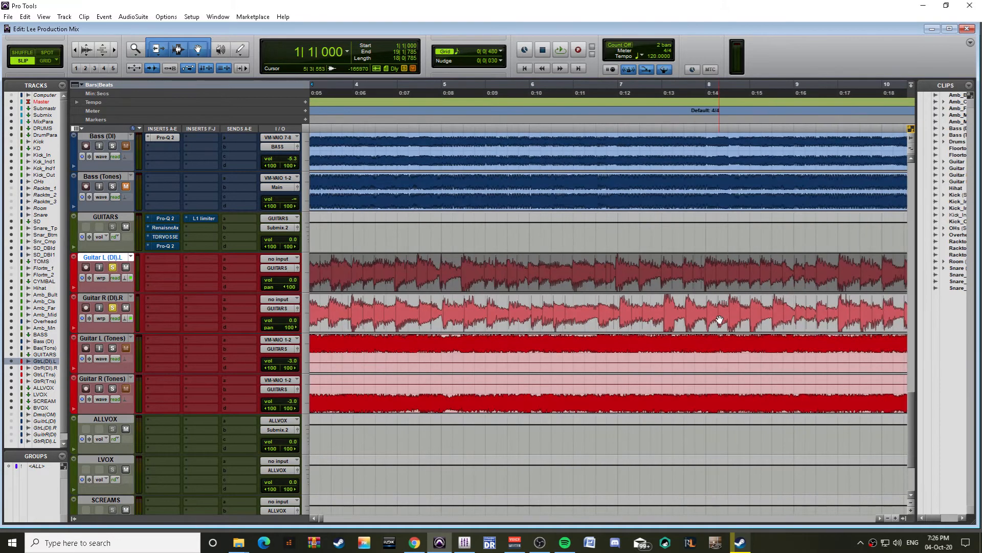
key(ctrl+bracketleft)
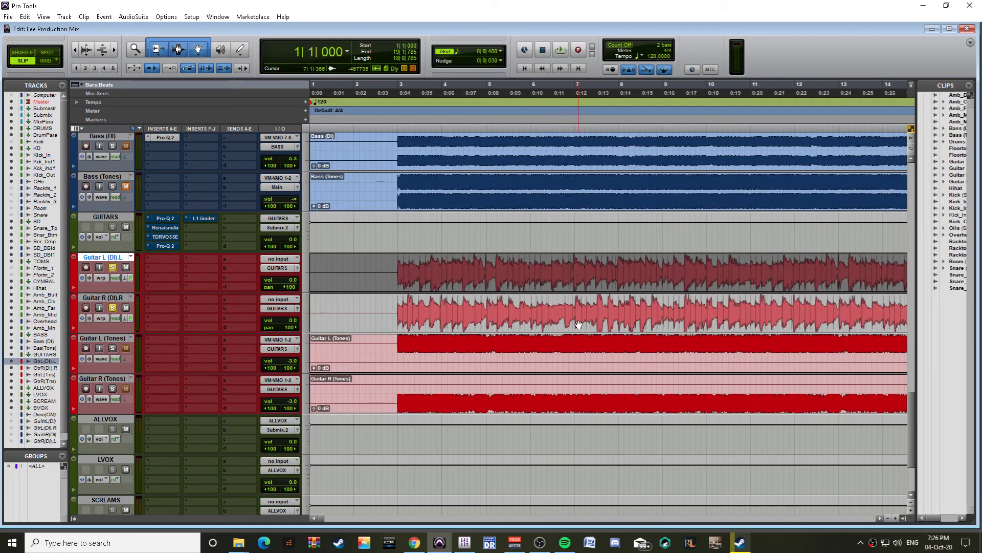
shift+click(579, 325)
Step: Quantize the selected Elastic Audio events to a 1/8 note grid with Exclude within at 9% and Strength at 50%
key(alt+0)
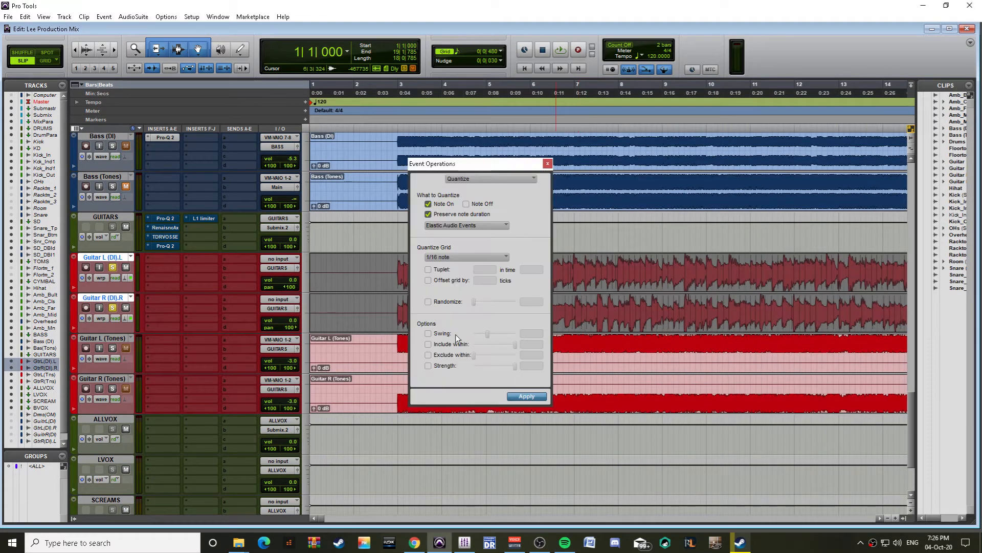
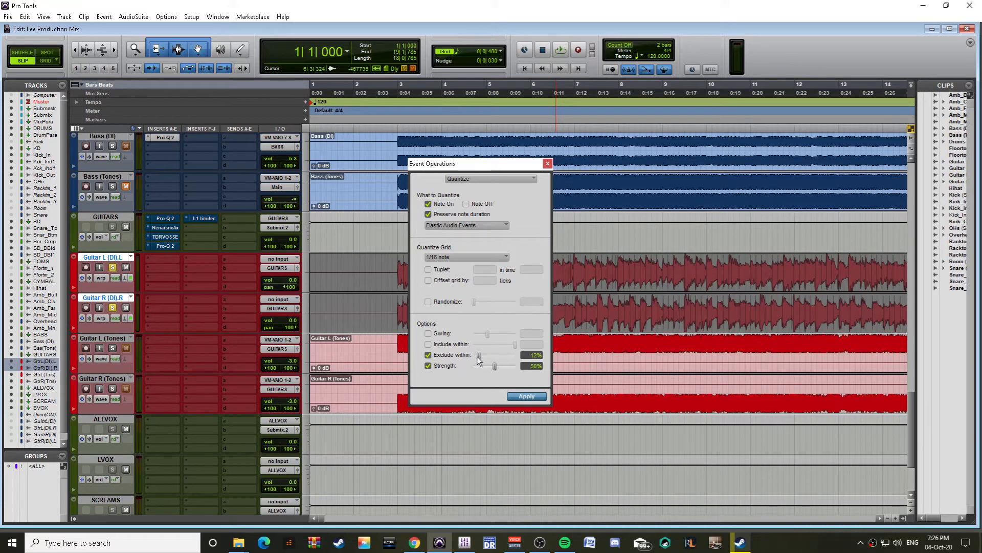
drag(478, 356, 477, 358)
click(477, 256)
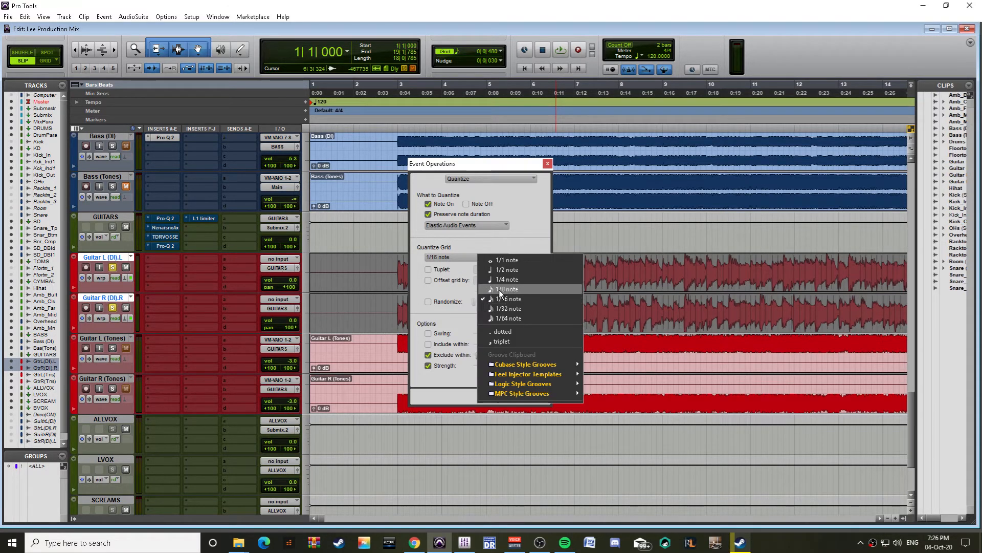
click(499, 290)
click(526, 398)
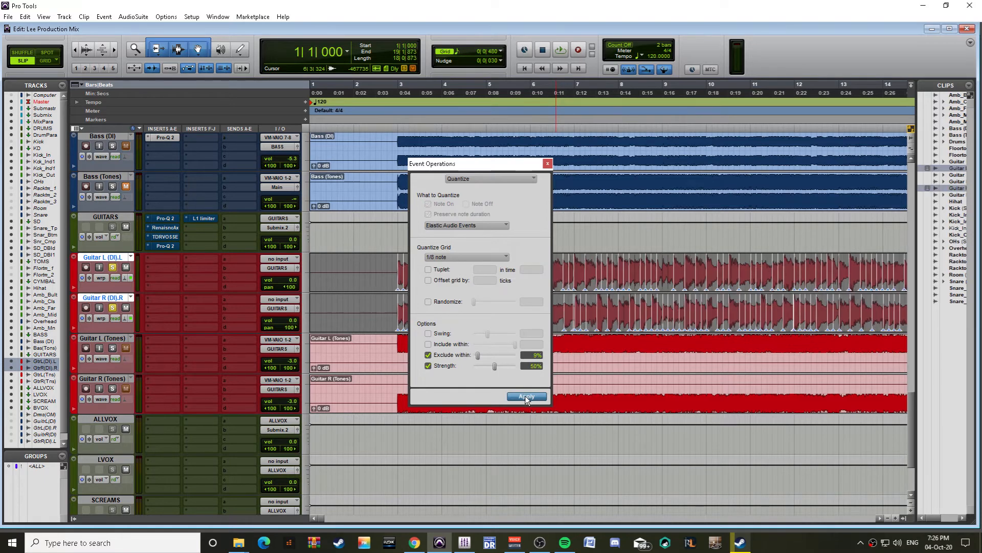
click(548, 163)
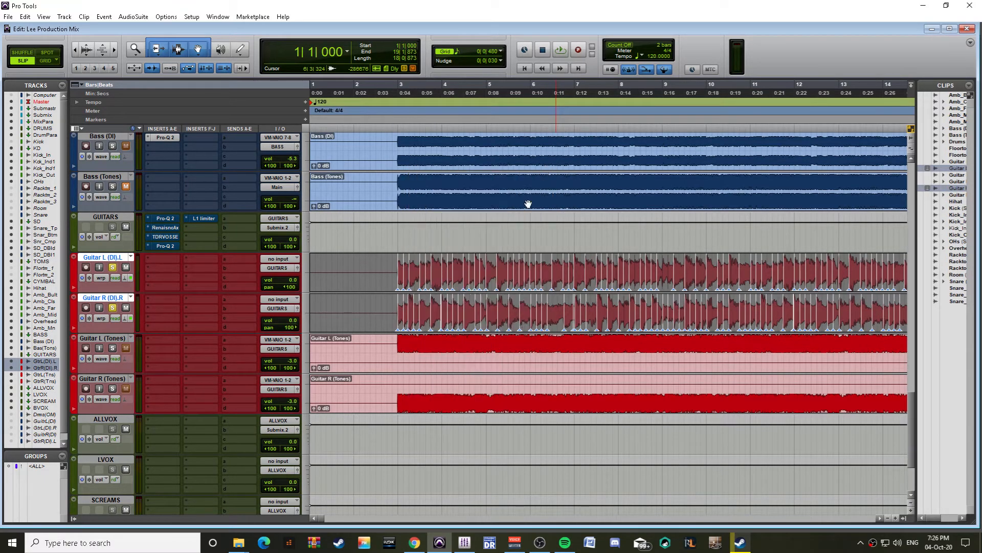
Step: Play the quantized DI guitars from where their audio begins and inspect the warp markers around 4|1
click(398, 263)
key(space)
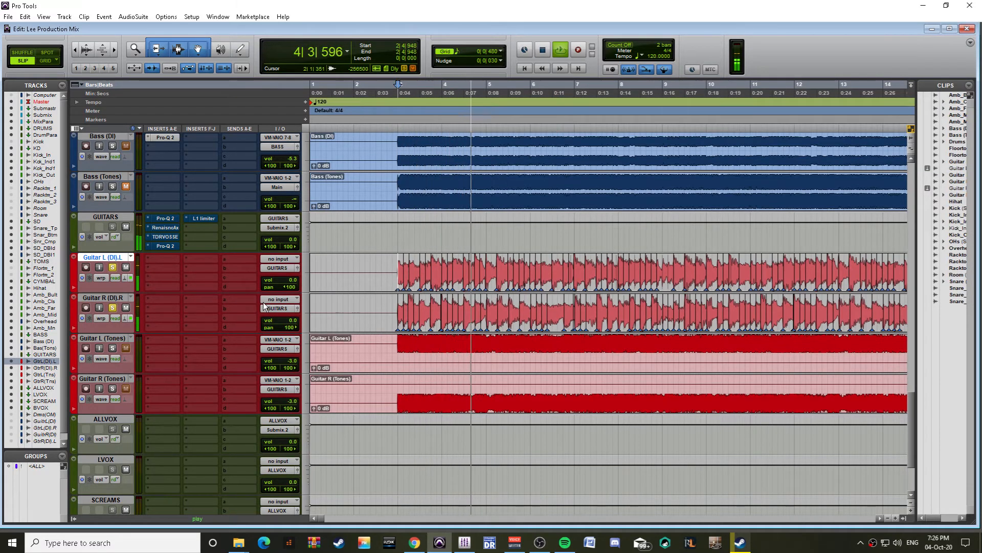
key(space)
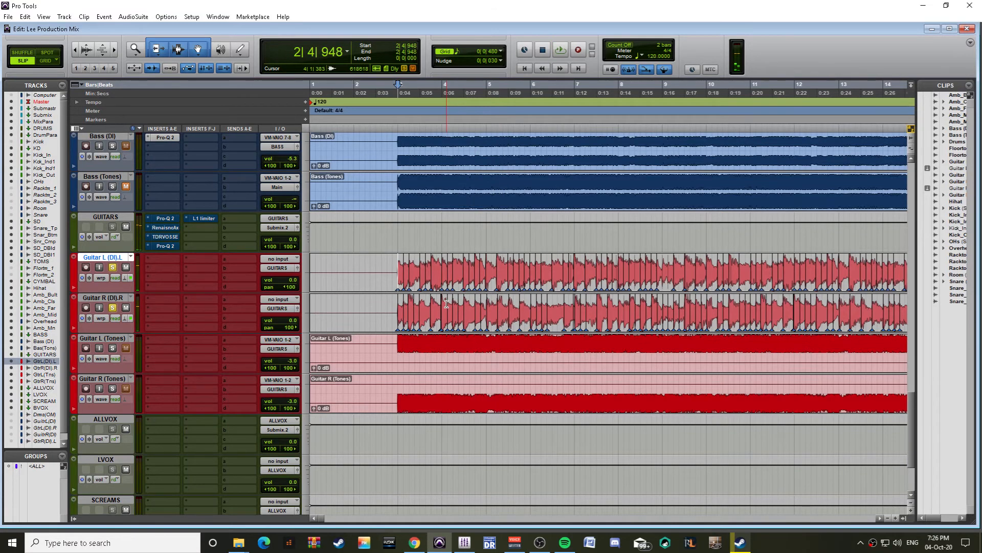
click(446, 304)
key(ctrl+])
key(ctrl+])
key(ctrl+])
key(ctrl+])
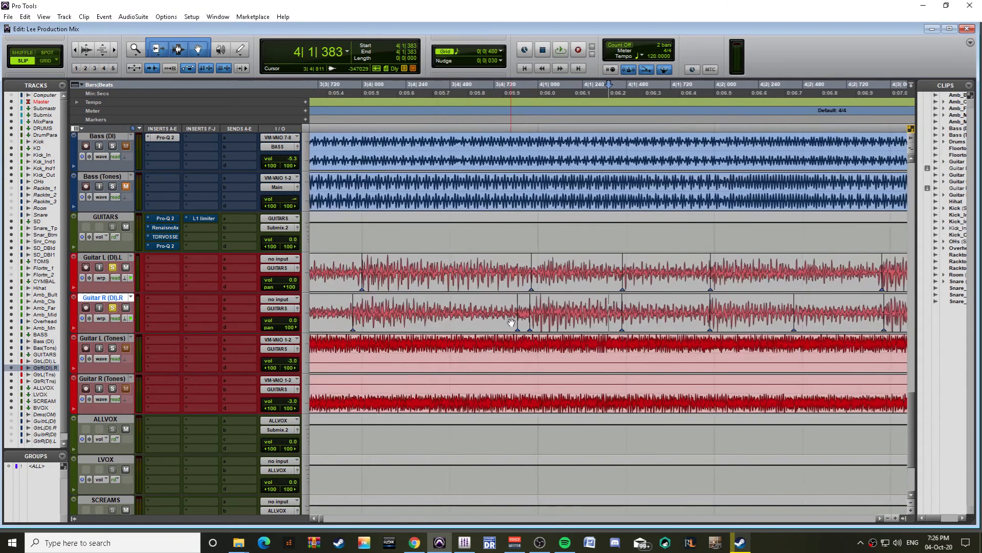
Step: Audition the quantized DI guitars again from bar 3 onwards, checking the timing of both parts
key(ctrl+[)
click(457, 304)
key(space)
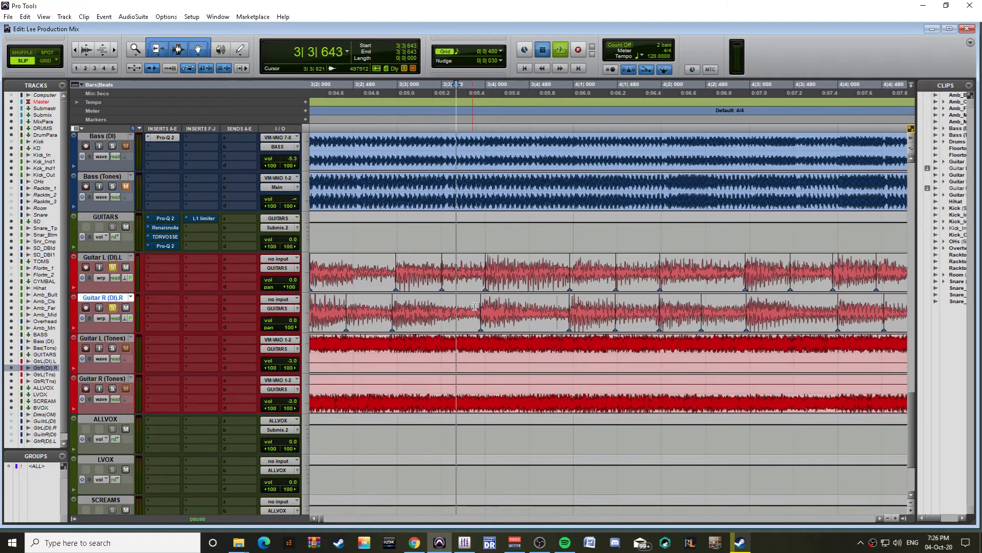
key(ctrl+[)
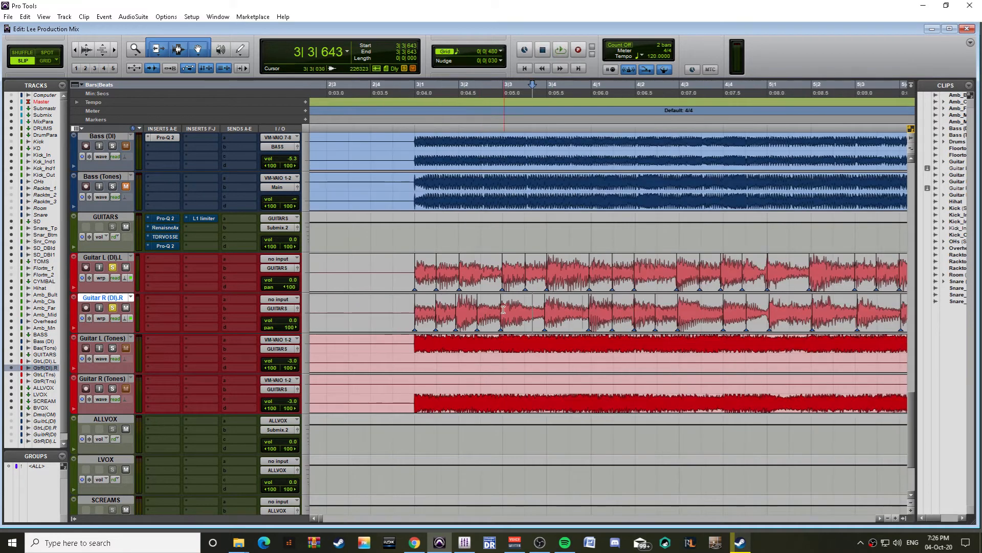
click(495, 303)
key(space)
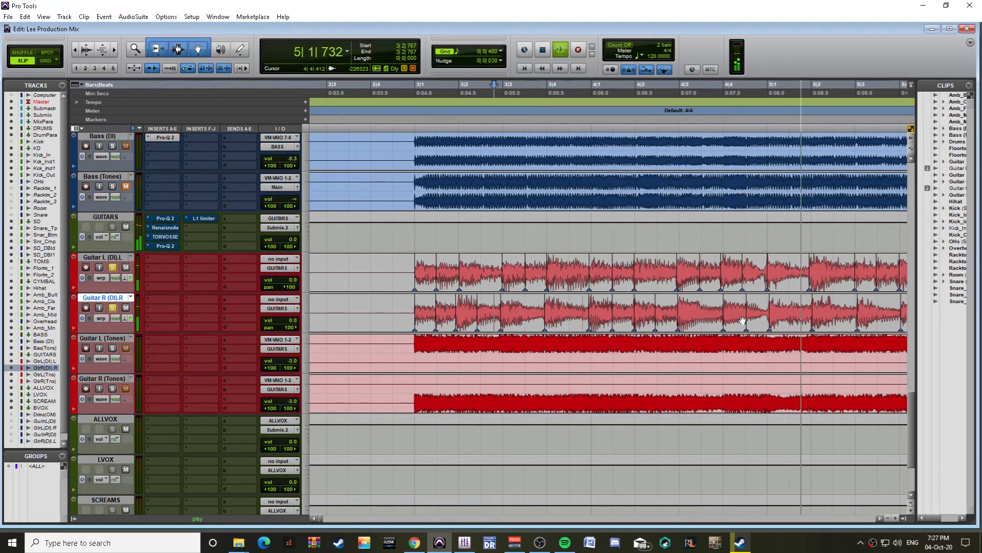
key(ctrl+[)
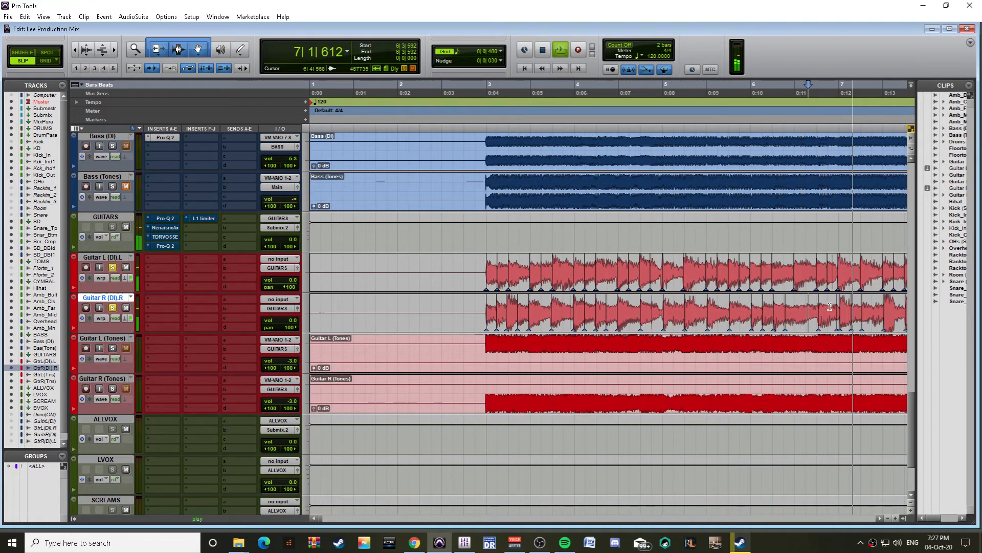
Step: Shift the Guitar R (DI).R warp marker just before 6|4 slightly earlier, closer to the matching Guitar L (DI).L marker
key(ctrl+])
key(space)
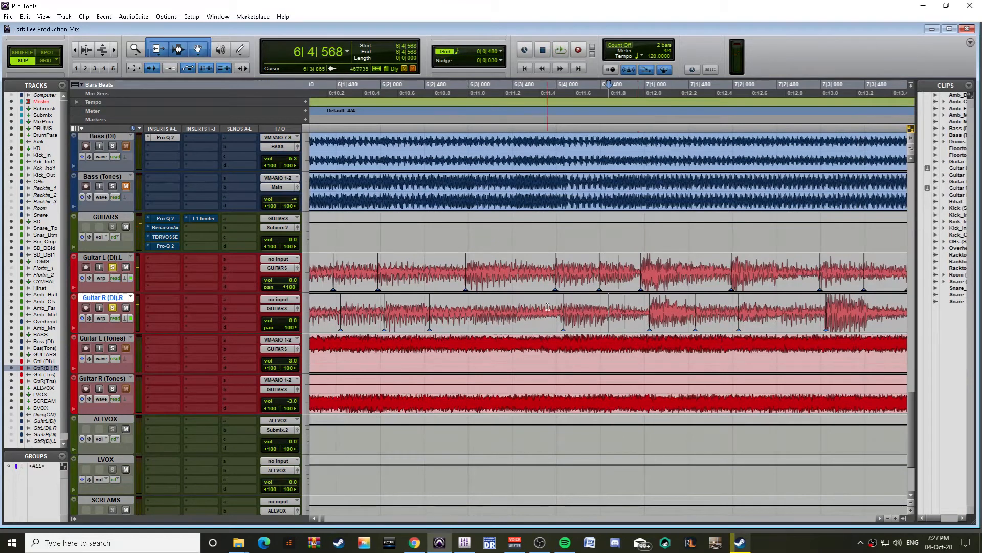
drag(563, 316, 559, 317)
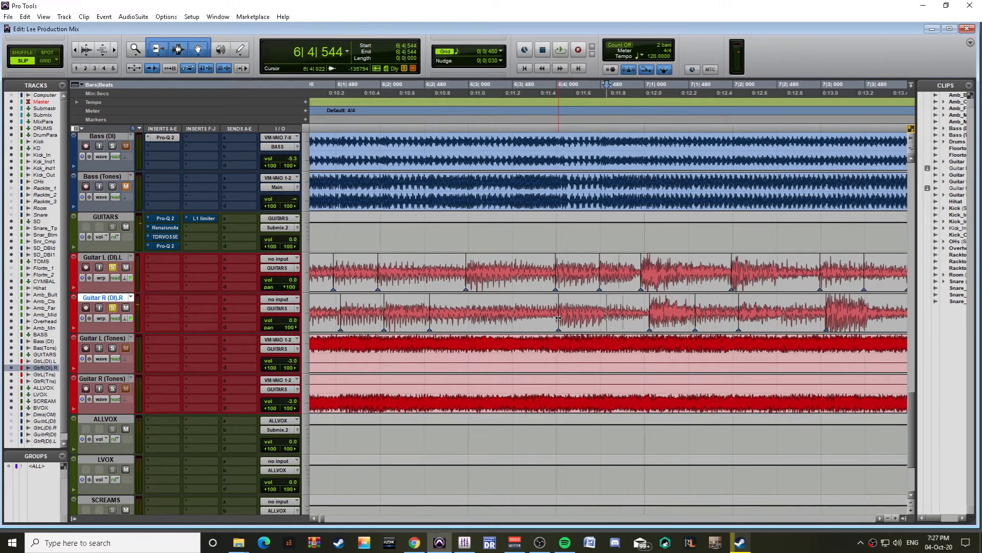
Step: Listen through the DI guitars from bar 6 to the end of the clips and check their timing
key(space)
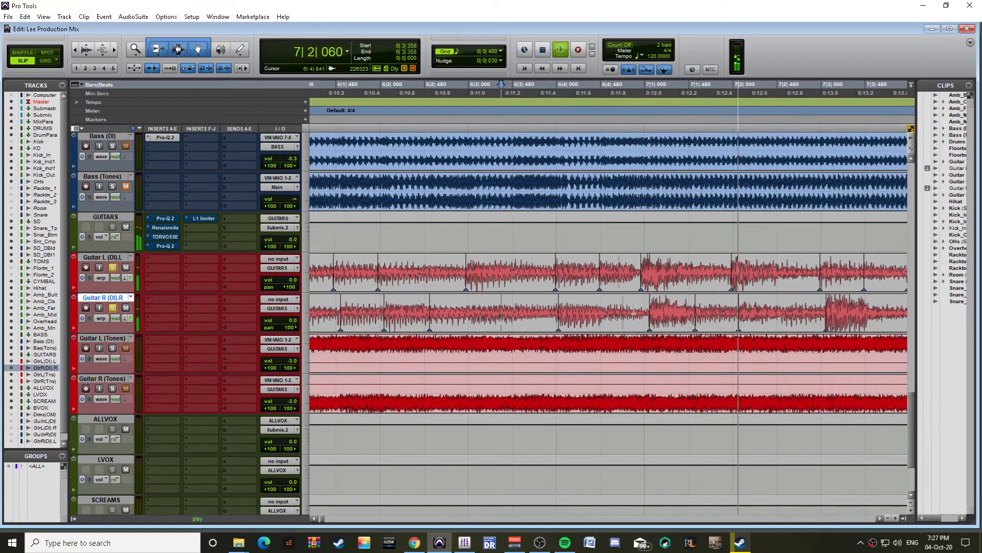
key(ctrl+[)
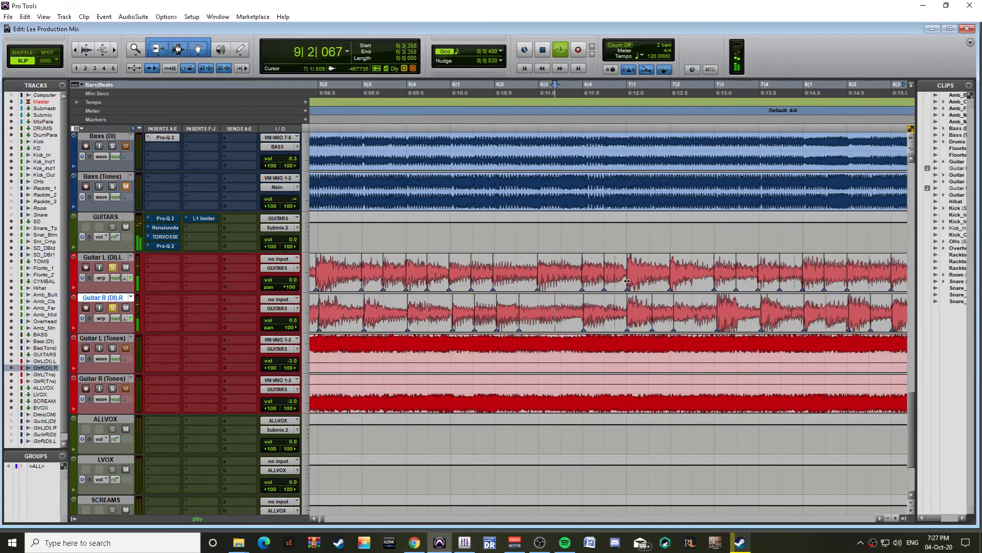
key(ctrl+[)
key(ctrl+[)
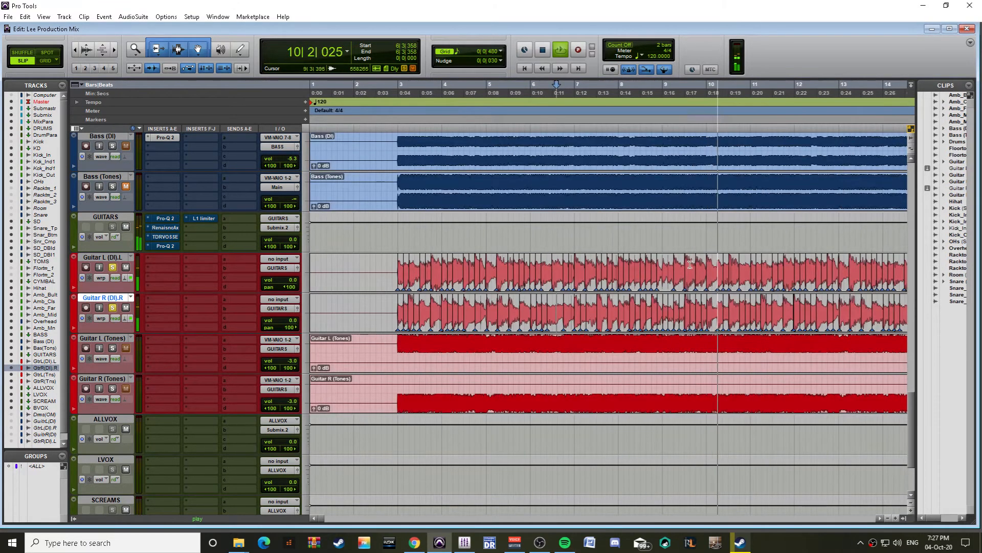
click(715, 271)
key(ctrl+[)
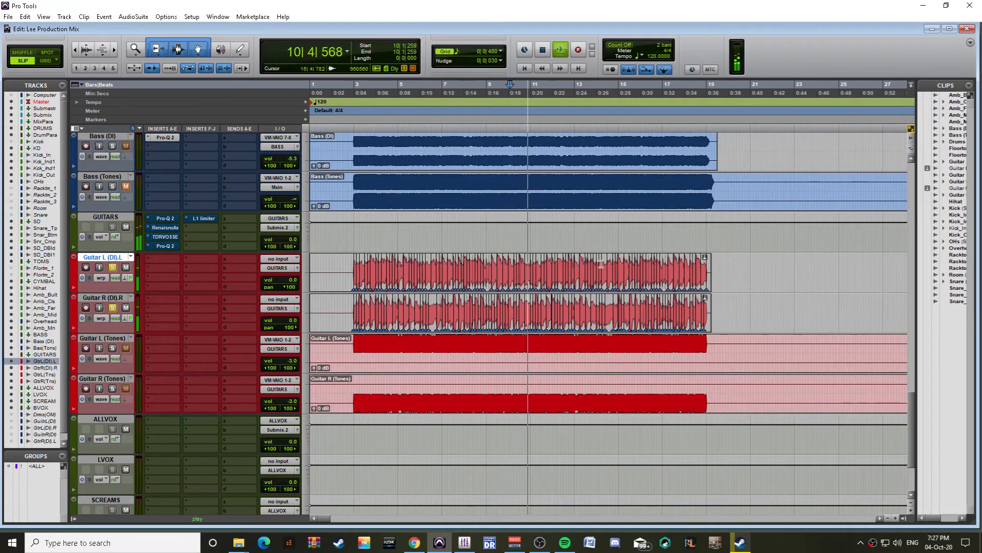
click(523, 268)
key(ctrl+])
key(ctrl+])
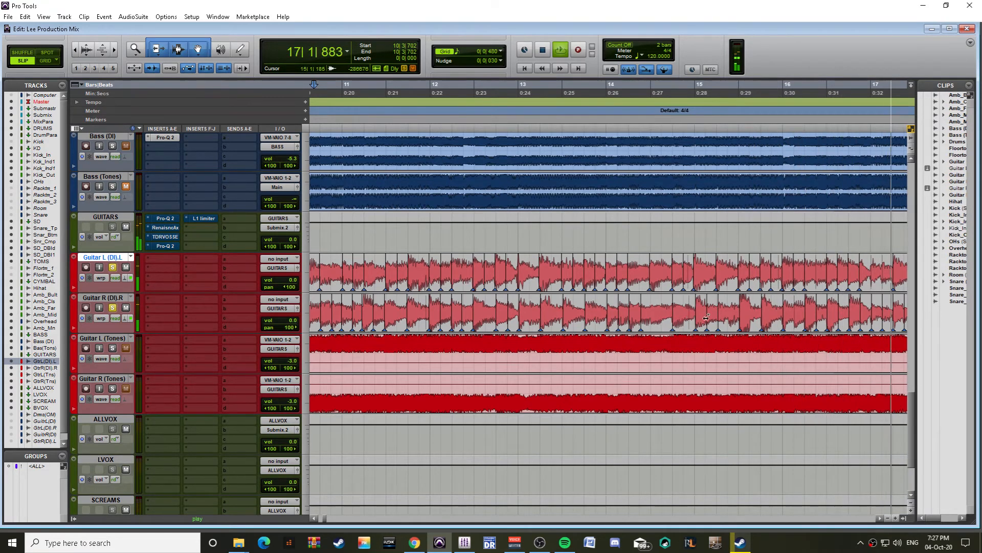
key(ctrl+bracketleft)
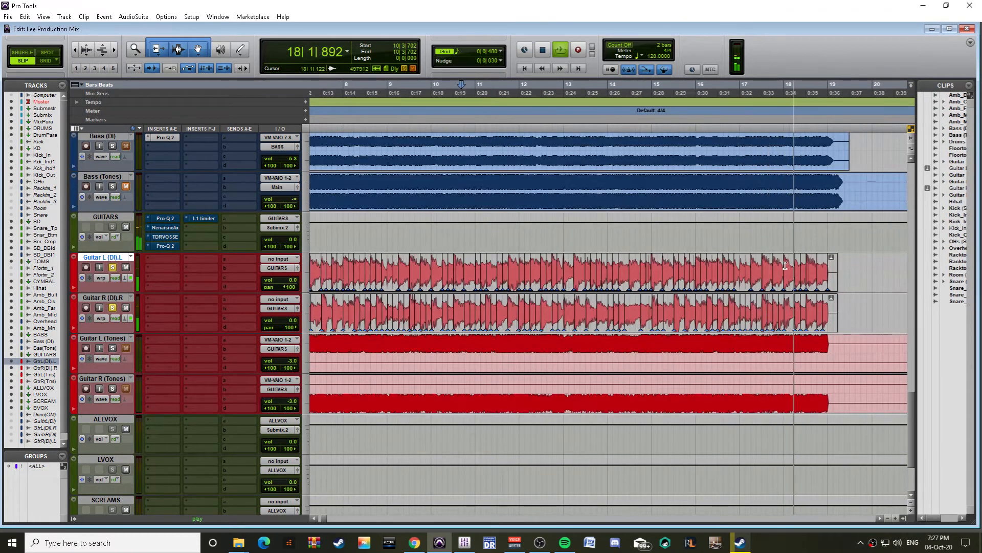
key(ctrl+bracketleft)
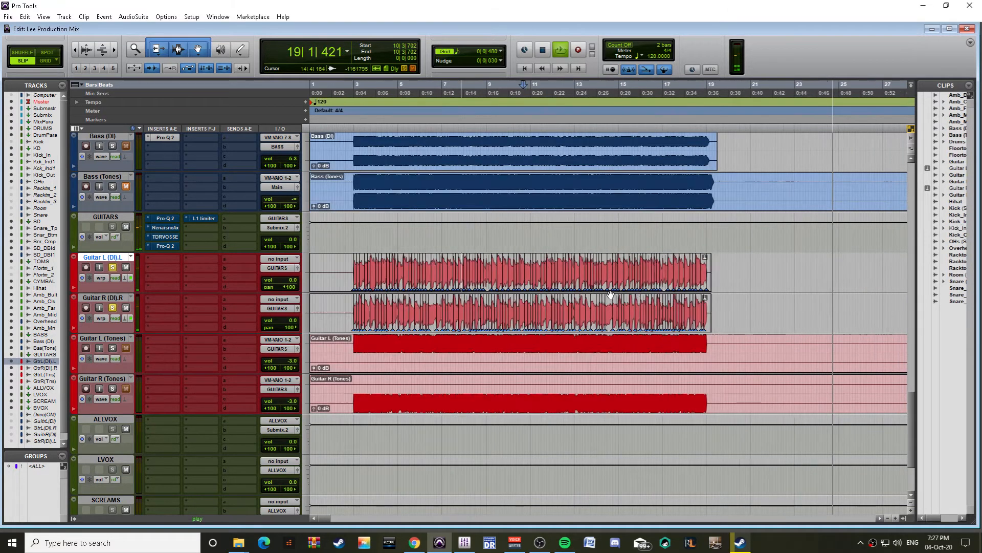
key(ctrl+bracketleft)
key(space)
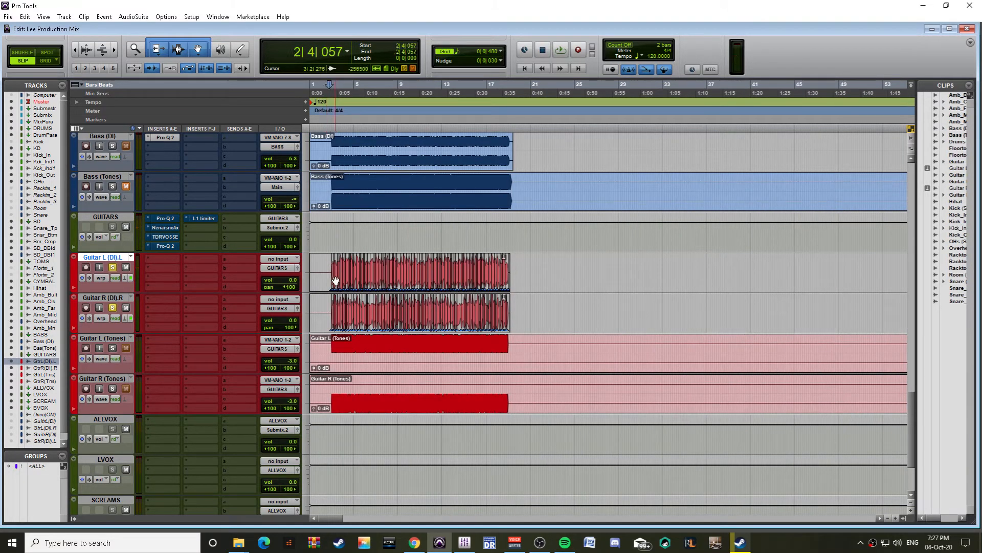
Step: Set Elastic Audio to Rendered Processing on the Guitar L (DI).L and Guitar R (DI).R tracks
shift+click(90, 297)
click(123, 277)
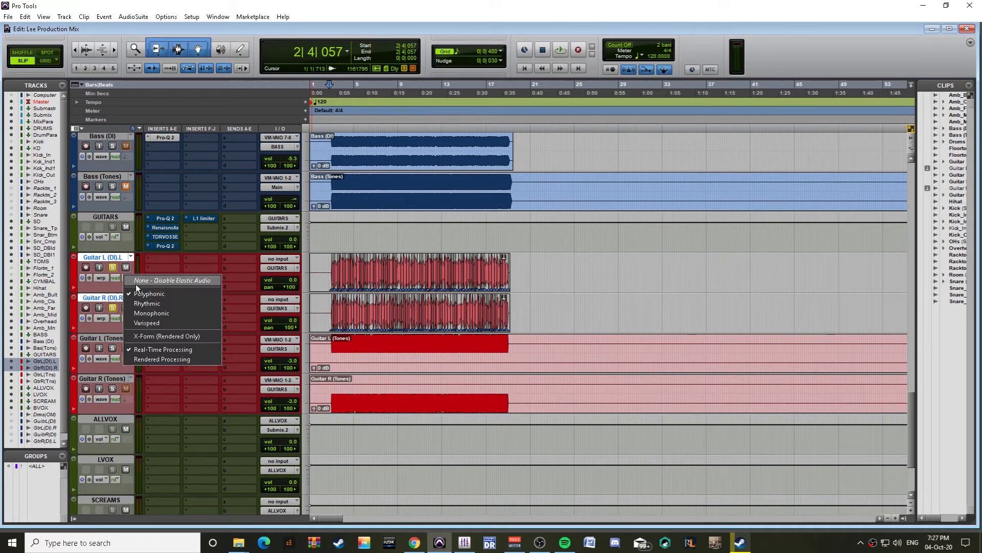
click(168, 267)
click(126, 278)
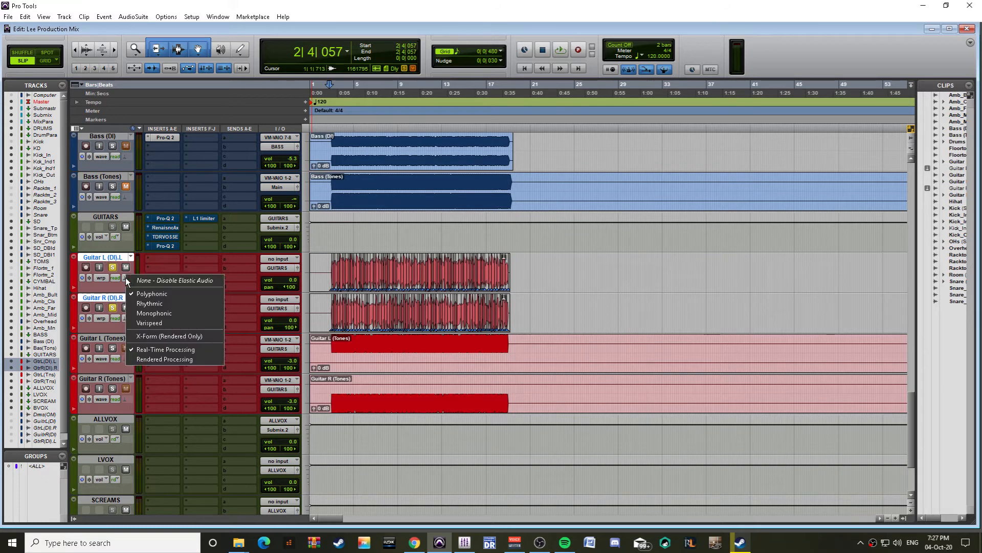
click(148, 357)
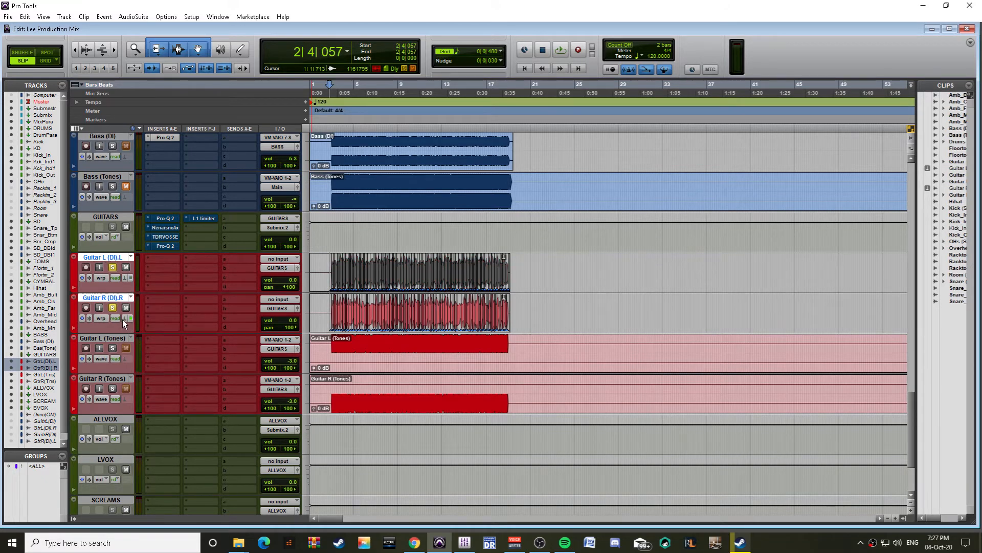
click(123, 318)
click(148, 395)
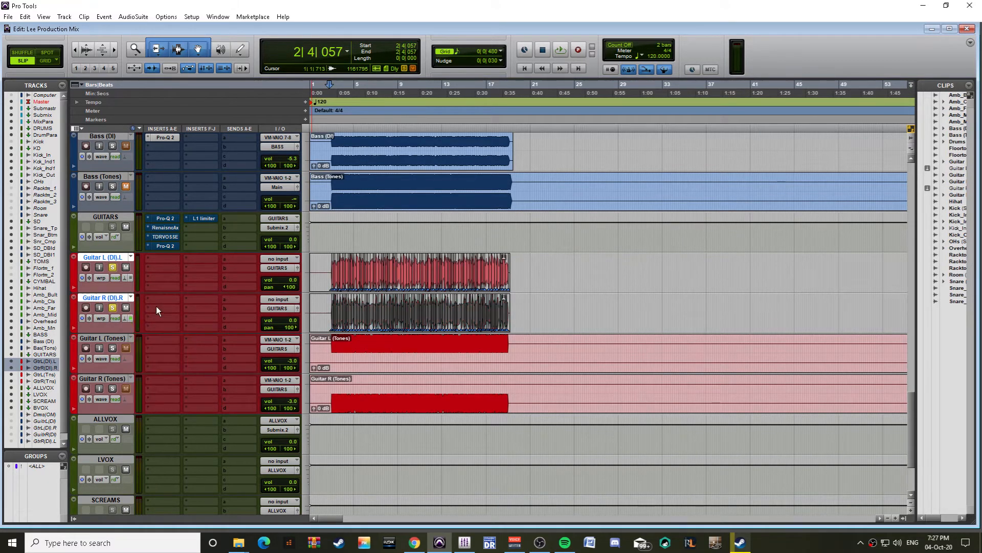
Step: Insert Toneforge - Menace on both DI guitar tracks and look through its limiter, parametric EQ, cabinet and overdrive sections
click(148, 258)
mouse_move(183, 298)
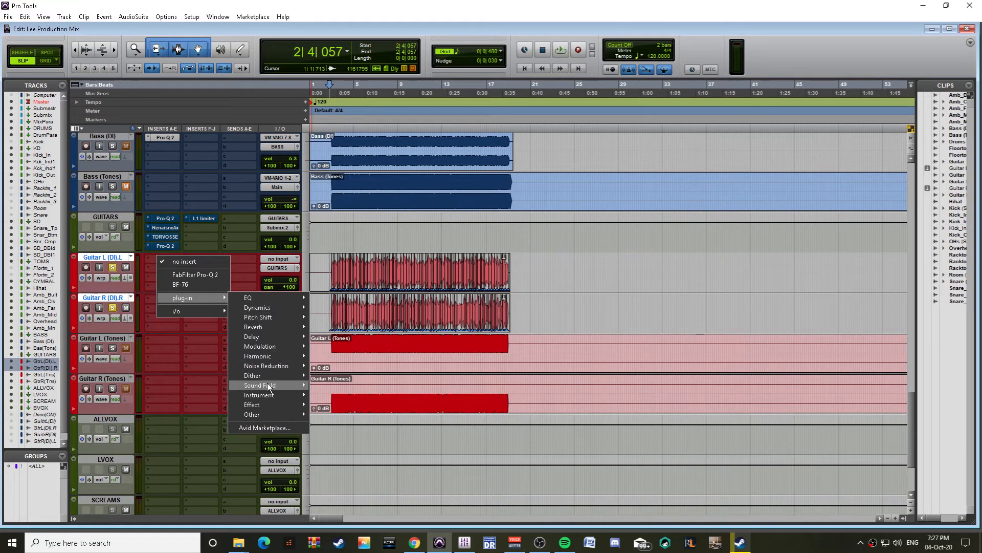
mouse_move(267, 358)
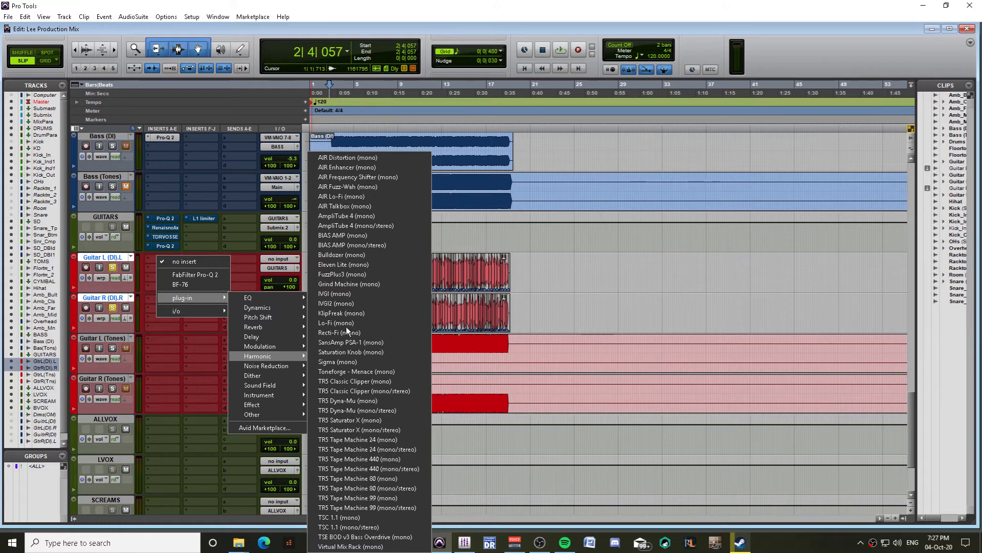
click(363, 372)
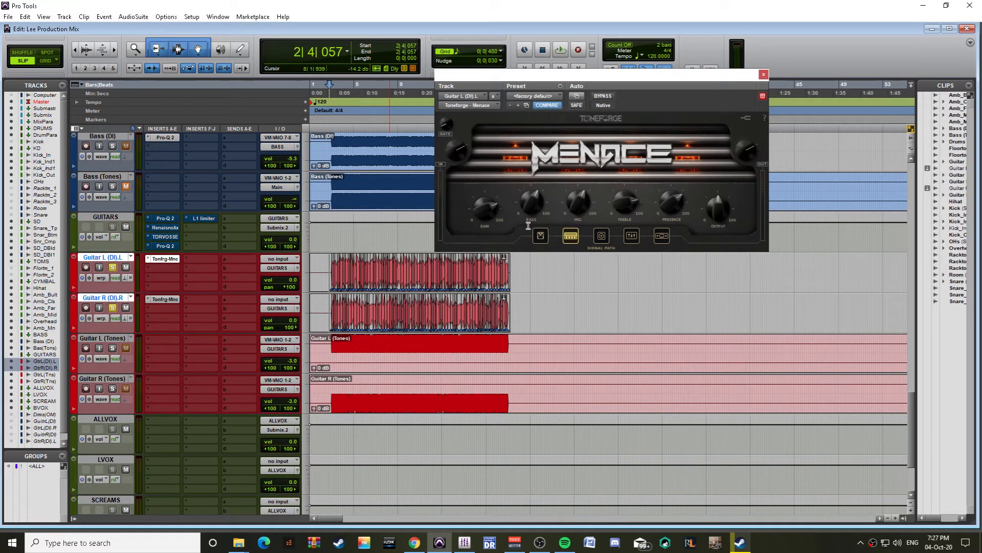
click(327, 267)
click(662, 236)
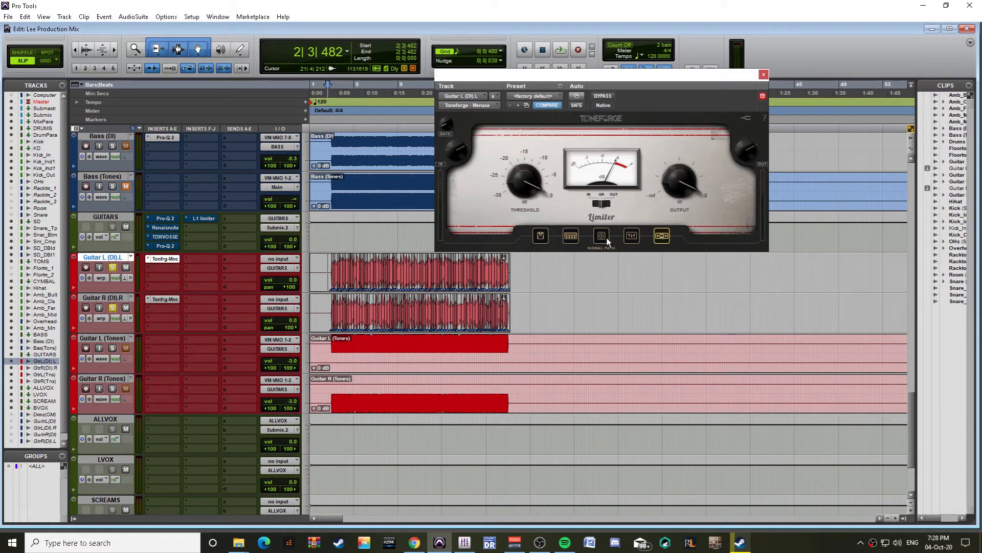
click(631, 236)
click(602, 236)
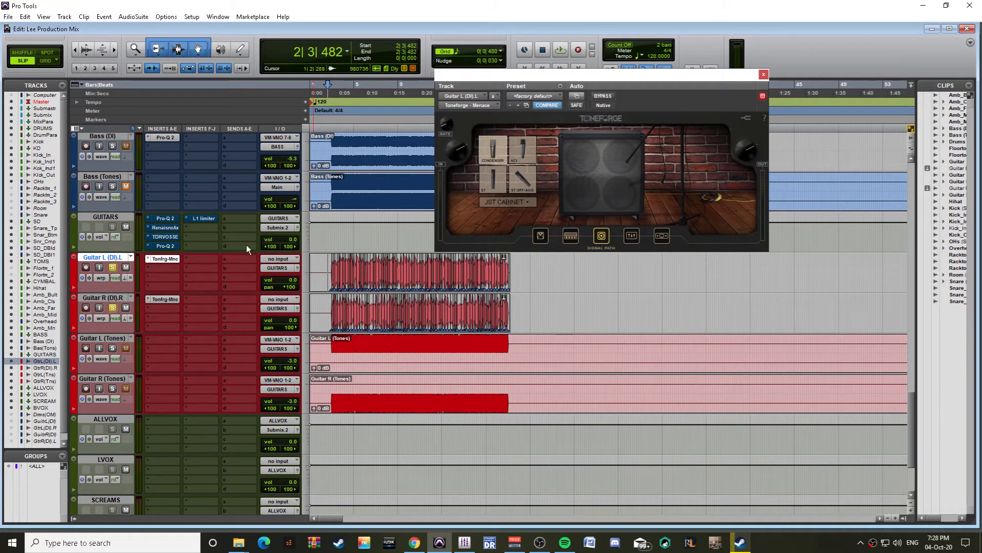
click(541, 236)
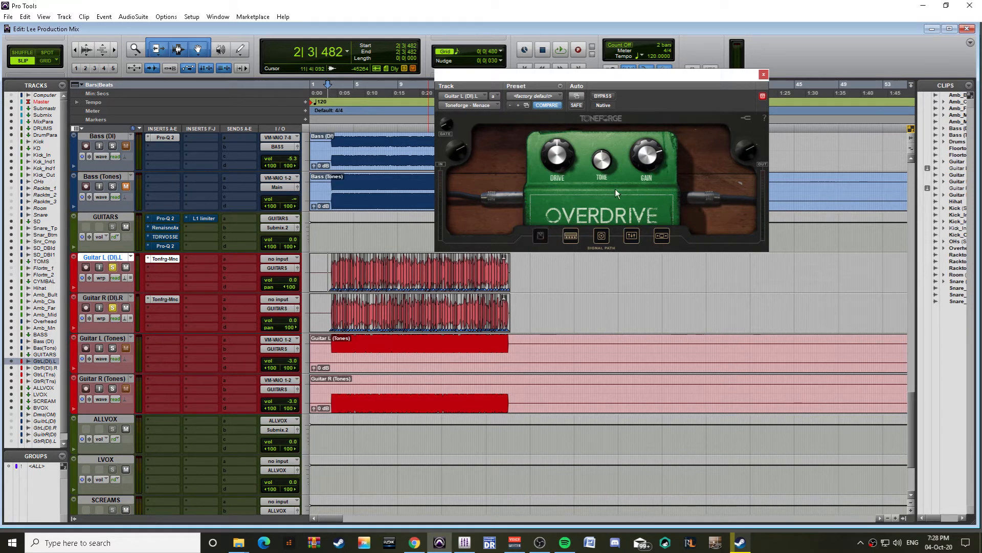
click(571, 236)
Step: Solo only Guitar L (DI).L and, during playback, lower the Menace amp's bass and fine-tune its mid and presence
key(space)
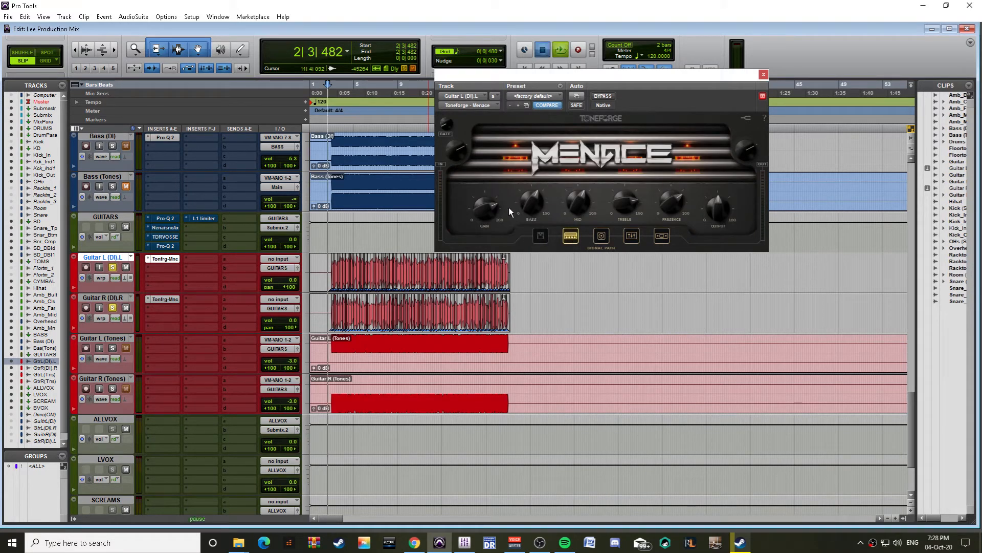
click(112, 267)
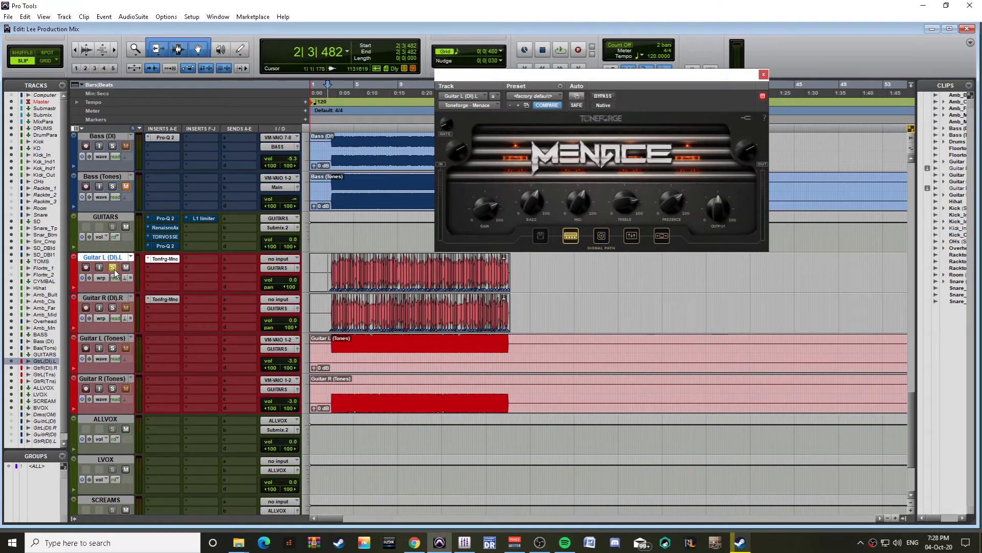
key(space)
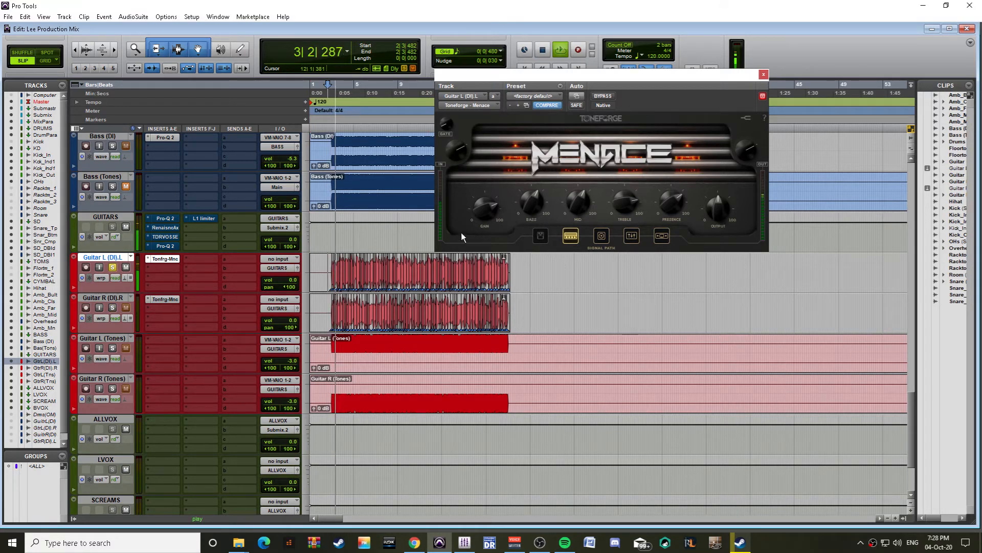
drag(536, 205, 520, 217)
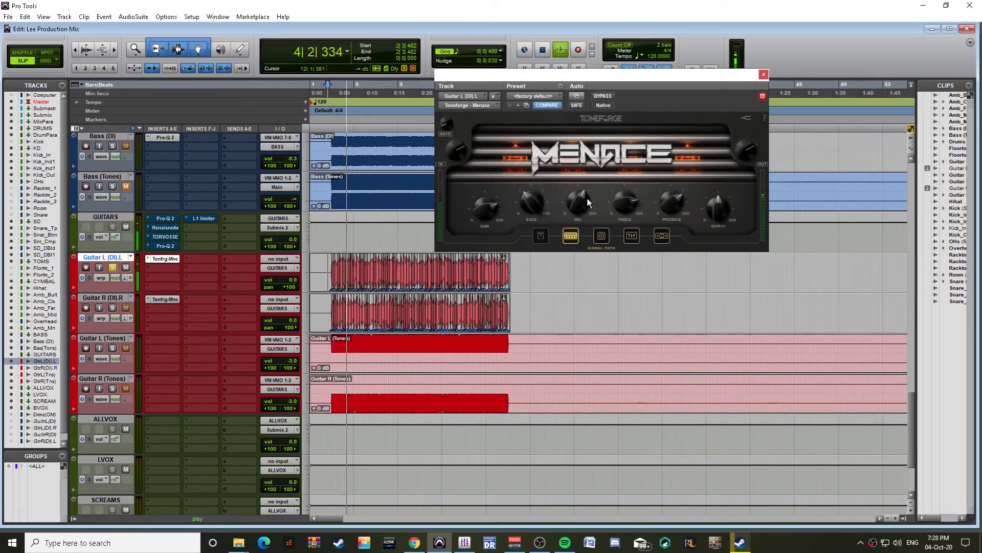
drag(587, 198, 596, 183)
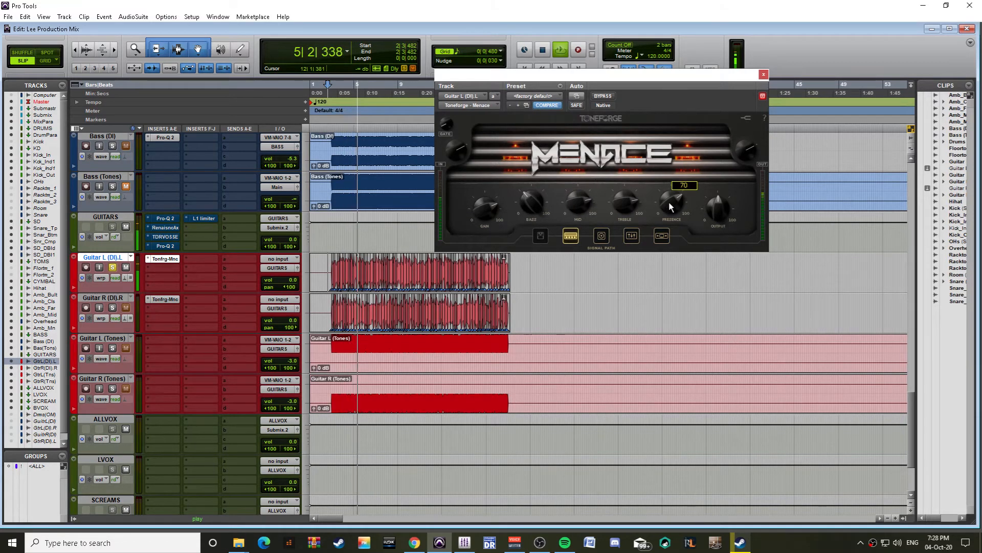
drag(668, 202, 667, 194)
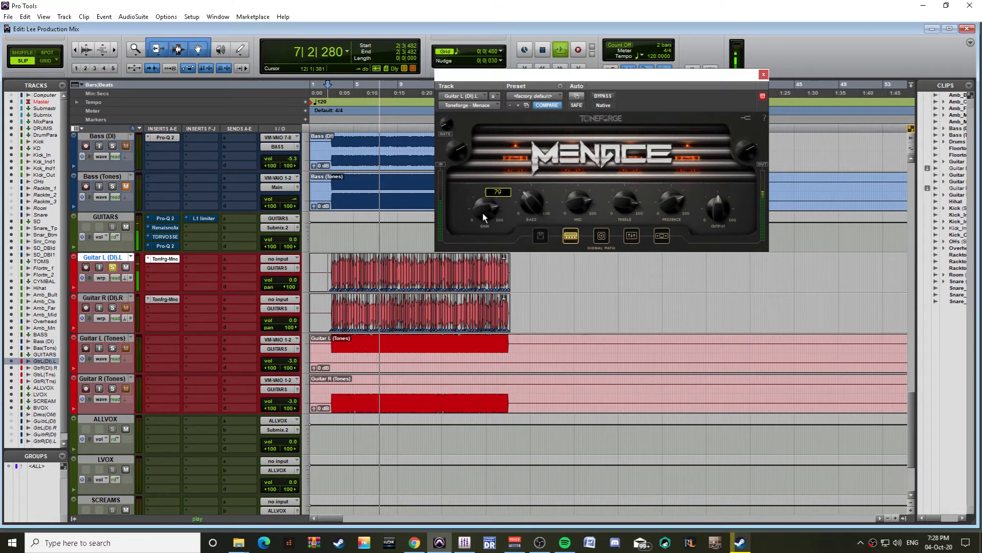
Step: Switch the Guitar L (DI).L and Guitar R (DI).R tracks from warp to waveform view, with the whole clips filling more of the timeline
double_click(135, 49)
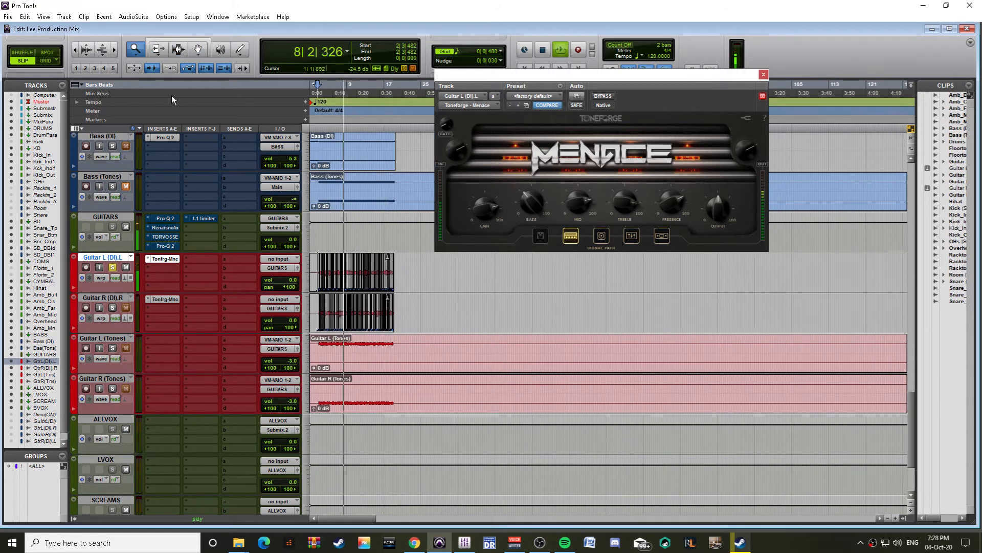
key(ctrl+])
key(ctrl+])
shift+click(103, 297)
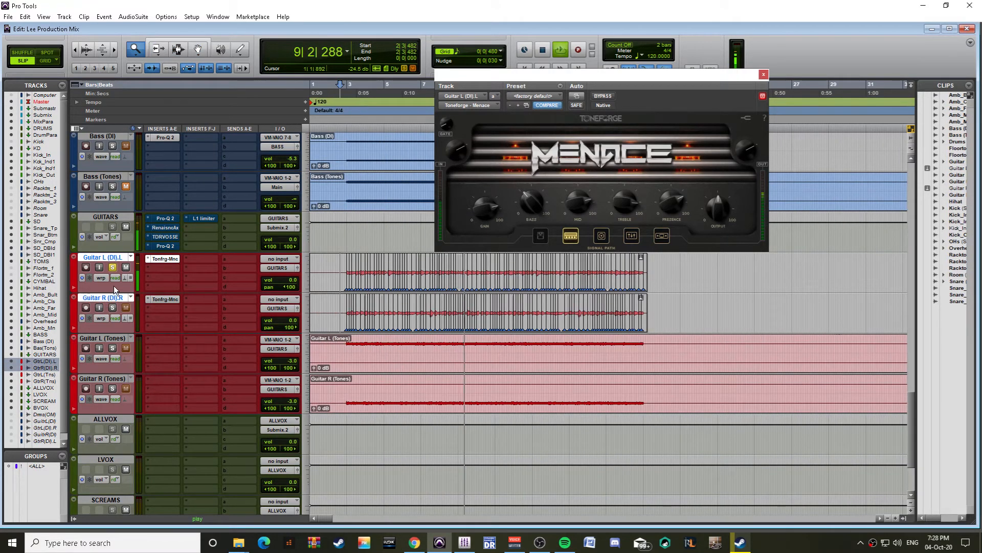
click(101, 278)
click(124, 319)
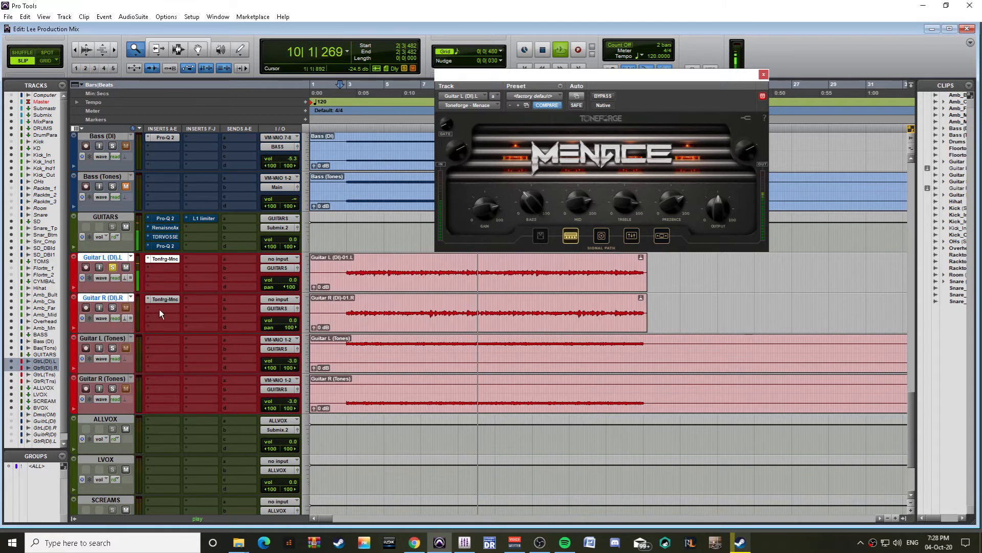
Step: Raise the clip gain of the Guitar L (DI)-01.L and Guitar R (DI)-01.R clips to +12.0 dB
key(F7+F8)
click(431, 279)
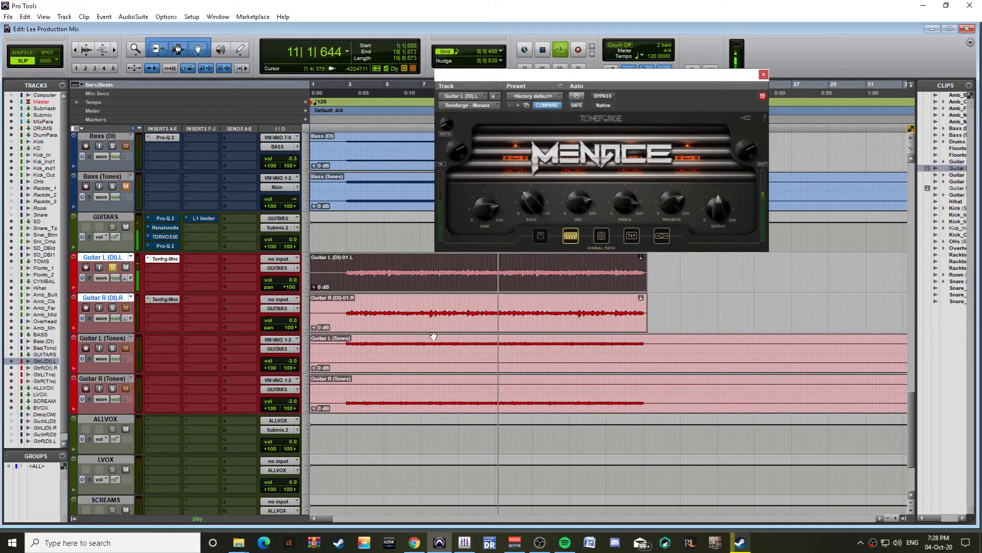
click(429, 320)
shift+click(427, 280)
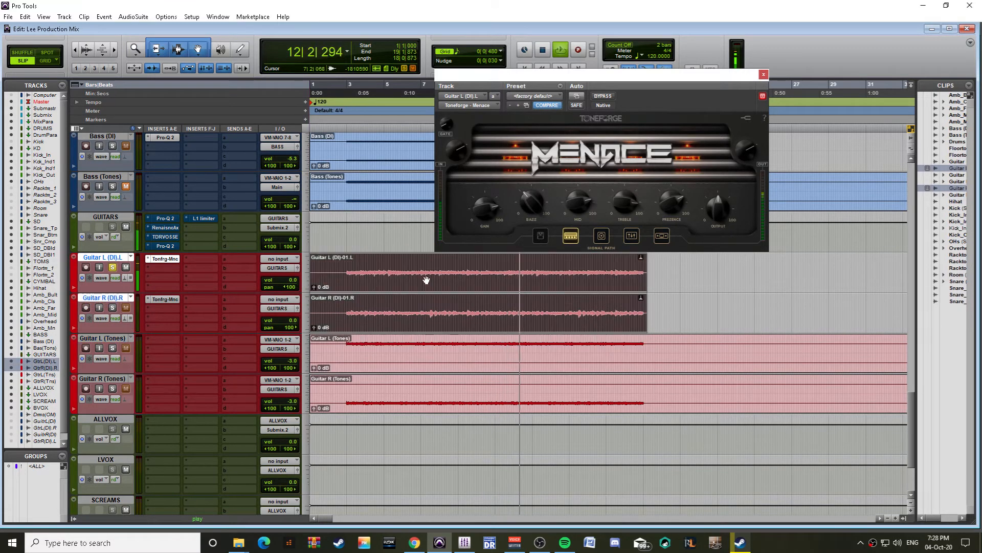
key(ctrl+shift+Up)
key(ctrl+shift+Up)
key(ctrl+shift+Up)
key(ctrl+shift+Up)
key(ctrl+shift+Up)
key(ctrl+shift+Up)
key(ctrl+shift+Up)
key(ctrl+shift+Up)
key(ctrl+shift+Up)
key(ctrl+shift+Up)
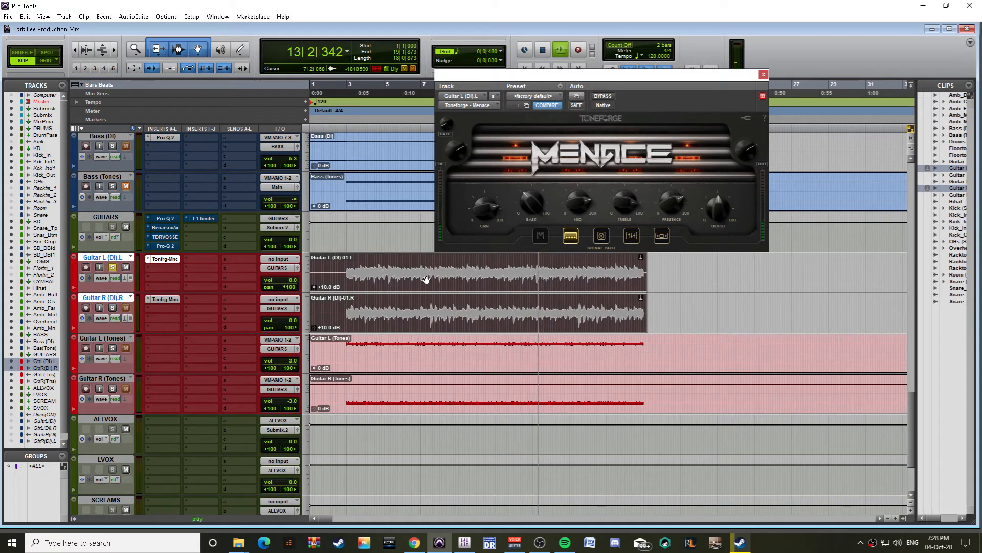
key(space)
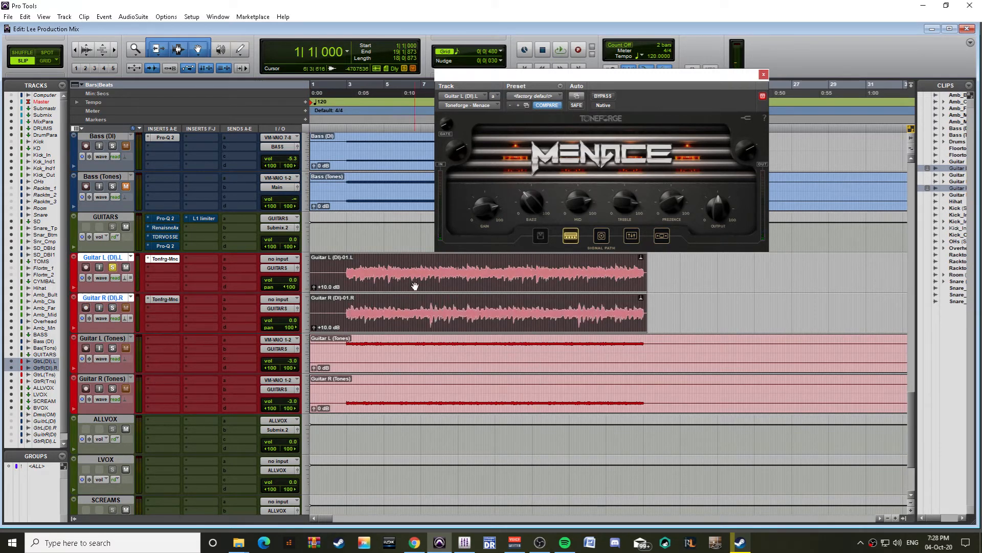
key(ctrl+shift+Up)
key(ctrl+shift+Up)
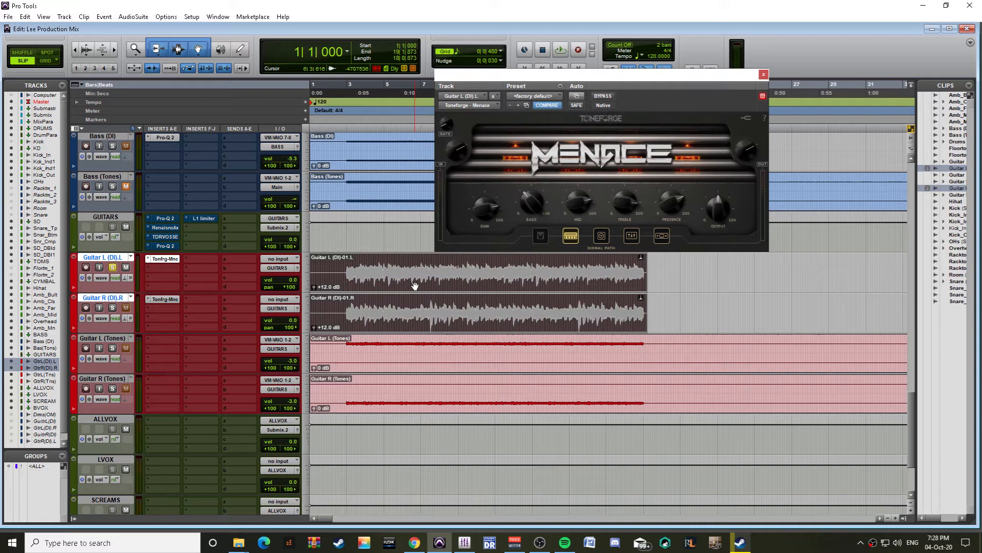
Step: Playing from just before bar 3, raise the lowest Menace EQ band's frequency and set the second band to -3 gain with Q about 1.4
click(354, 263)
click(347, 279)
key(space)
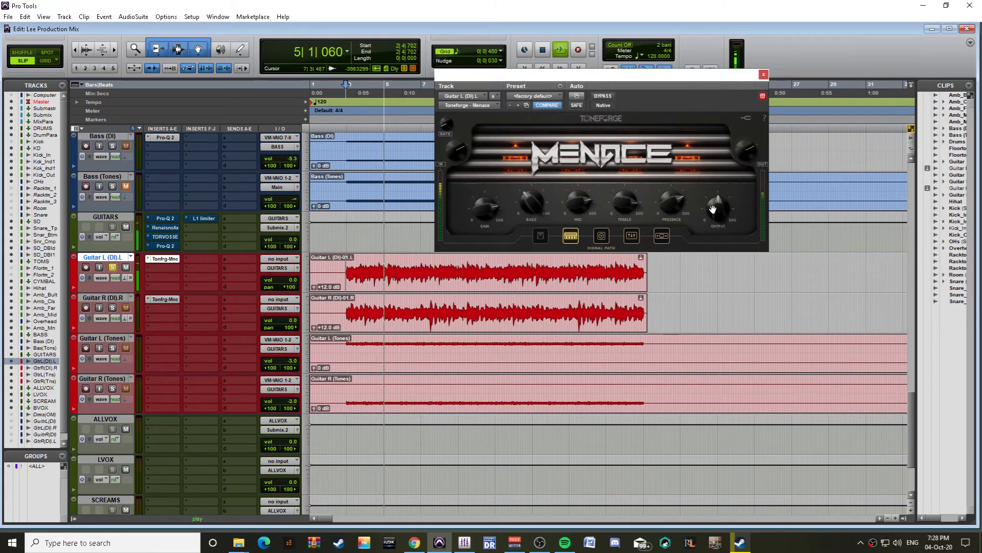
click(603, 235)
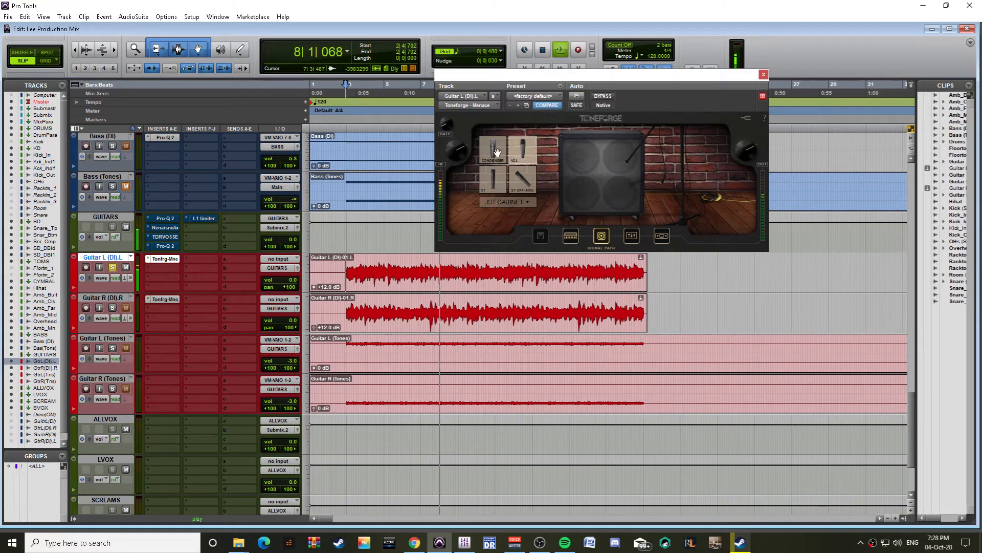
click(631, 237)
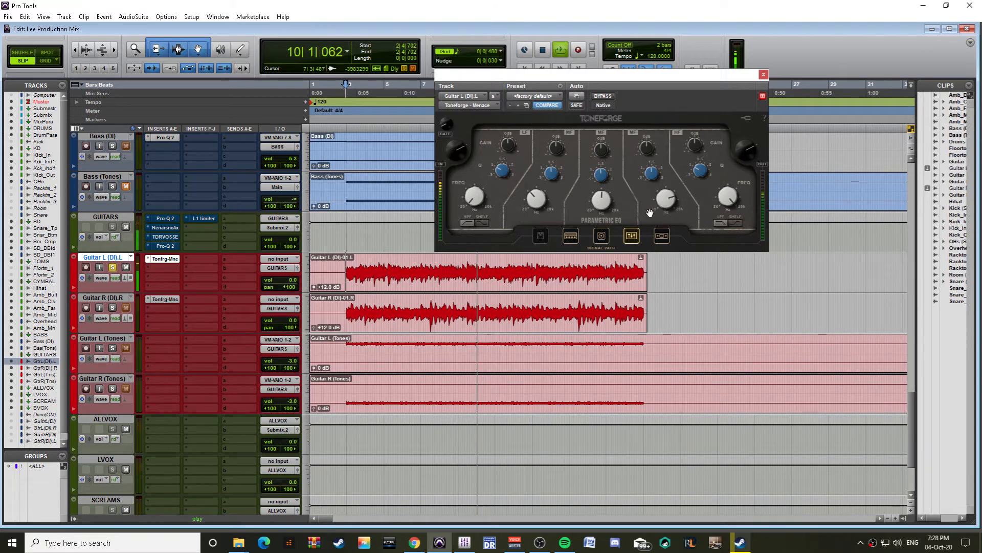
mouse_move(483, 186)
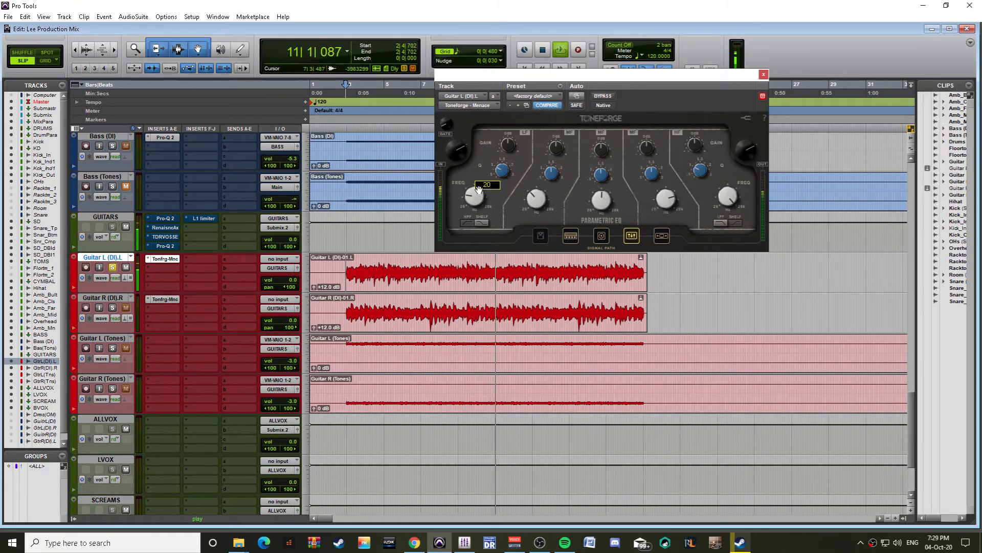
drag(483, 185, 469, 179)
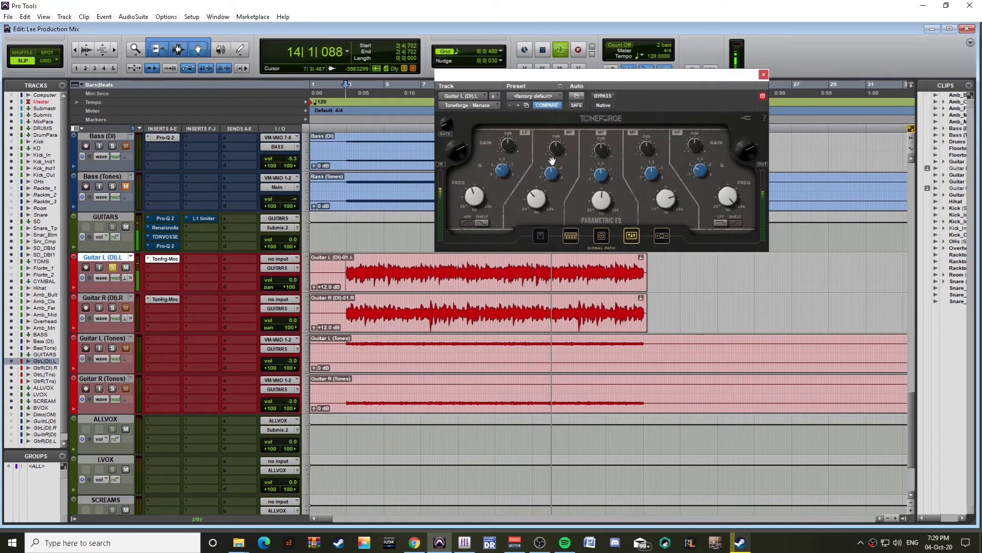
mouse_move(557, 150)
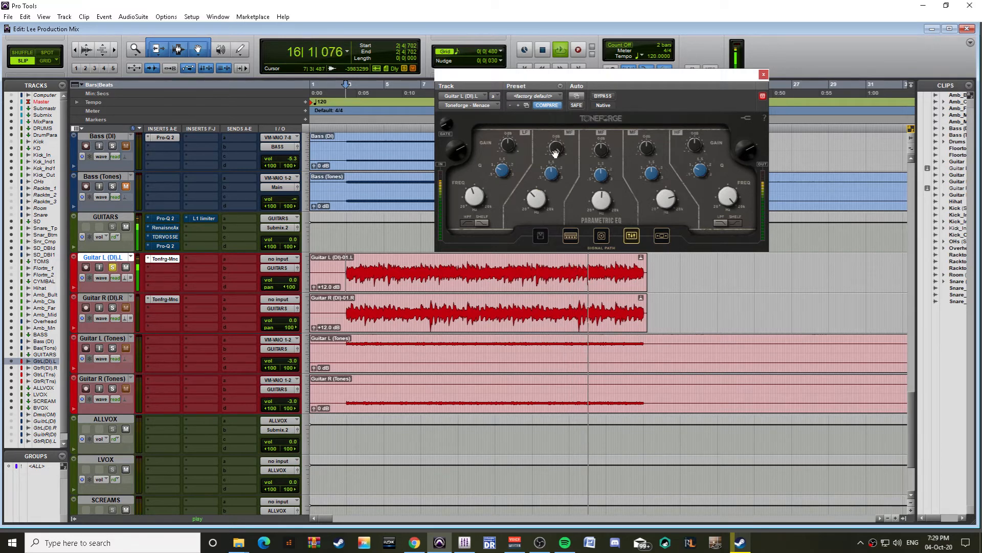
mouse_move(558, 172)
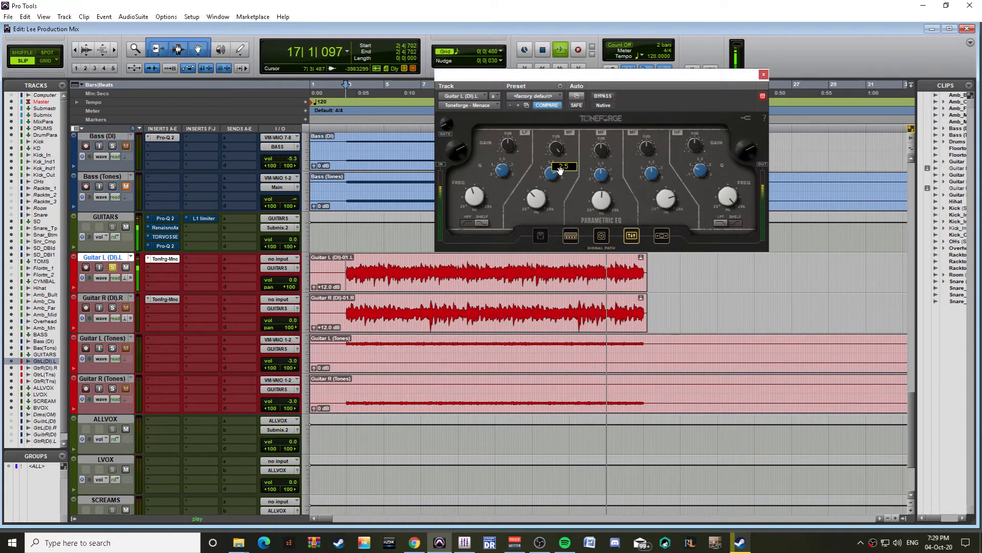
drag(560, 171, 540, 186)
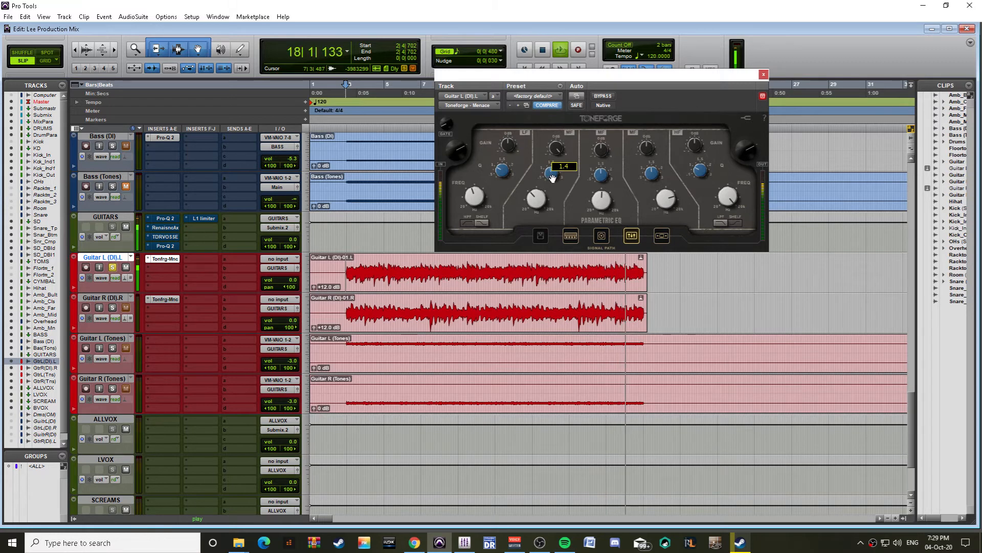
mouse_move(555, 150)
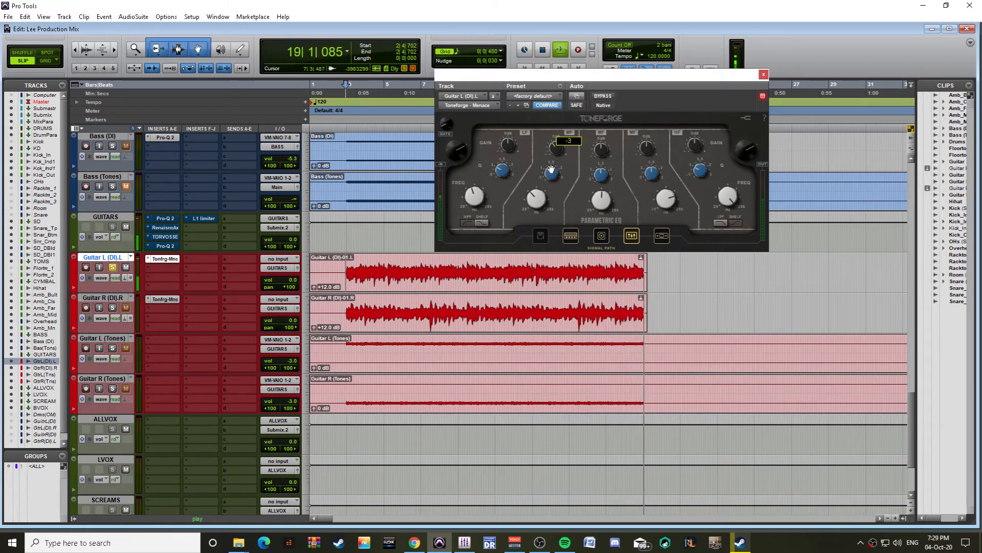
Step: Lower the Menace limiter's threshold to about -10 and its output slightly during playback, checking the meter and comparing with bypass
key(space)
key(space)
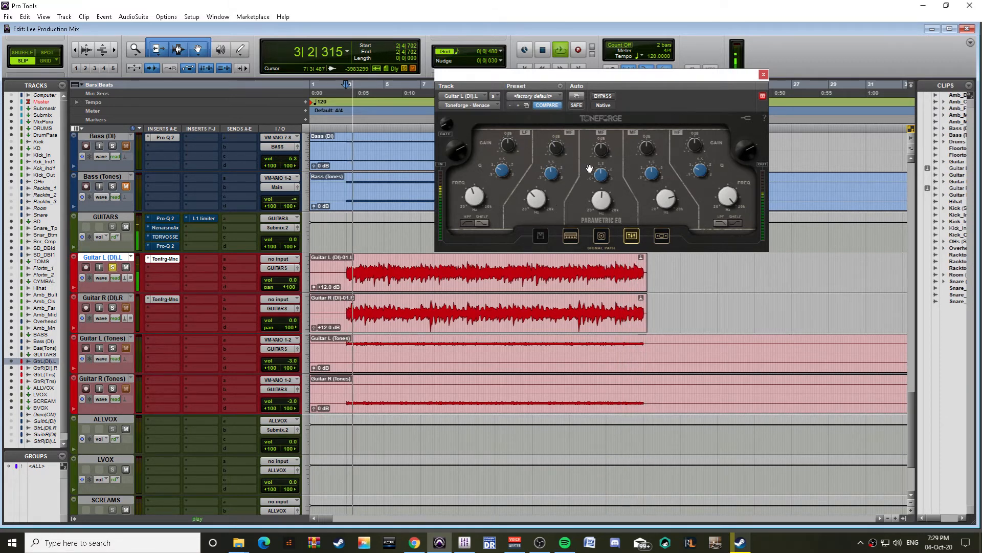
click(662, 235)
mouse_move(519, 196)
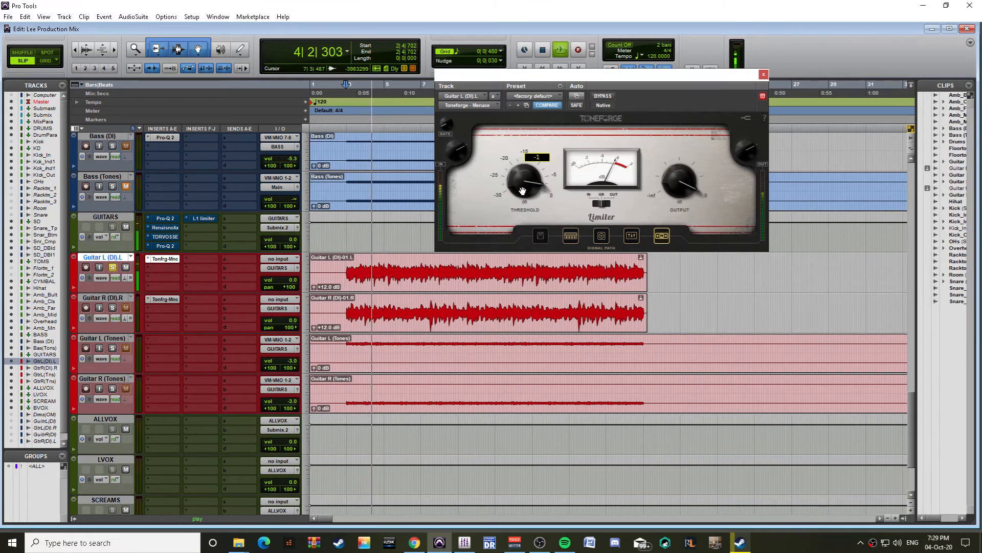
drag(519, 196, 519, 209)
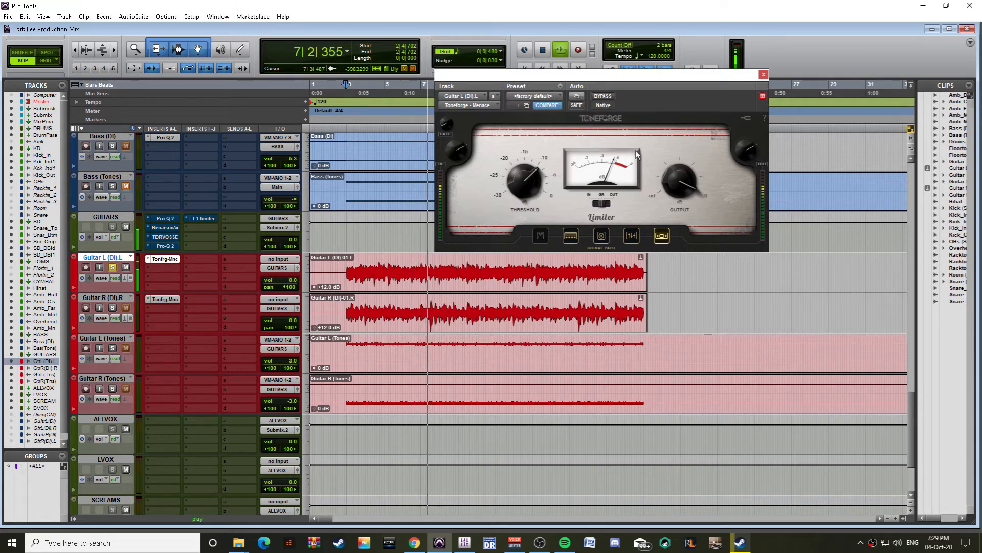
click(602, 202)
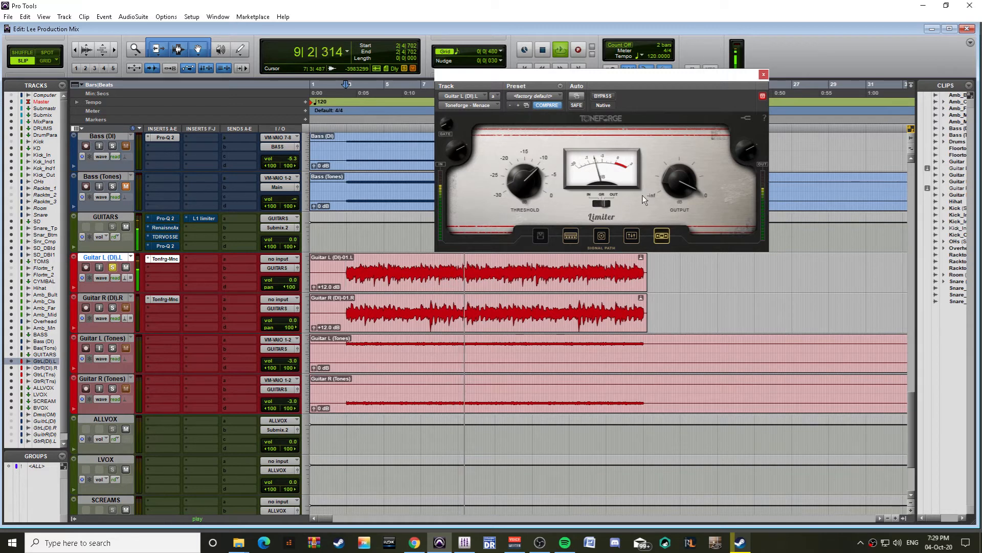
drag(671, 177, 671, 180)
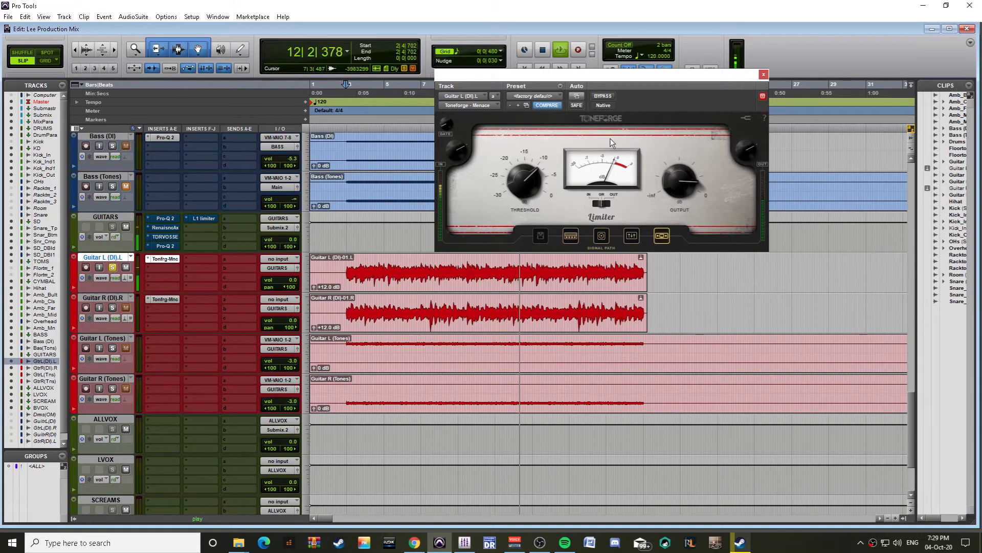
click(603, 96)
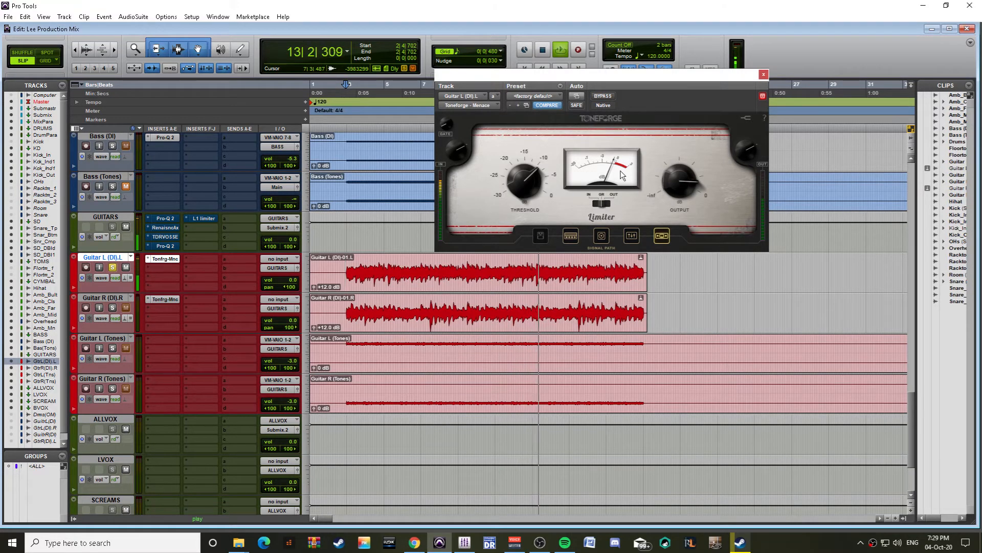
Step: Lower the output of the Menace limiter on Guitar L (DI).L slightly during playback, comparing the sound with the limiter switched off
click(662, 235)
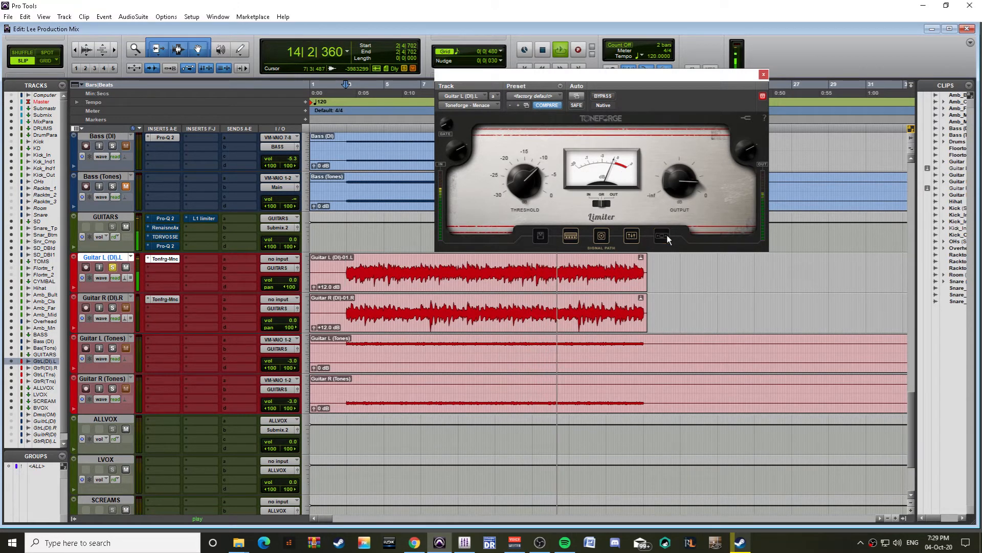
mouse_move(674, 188)
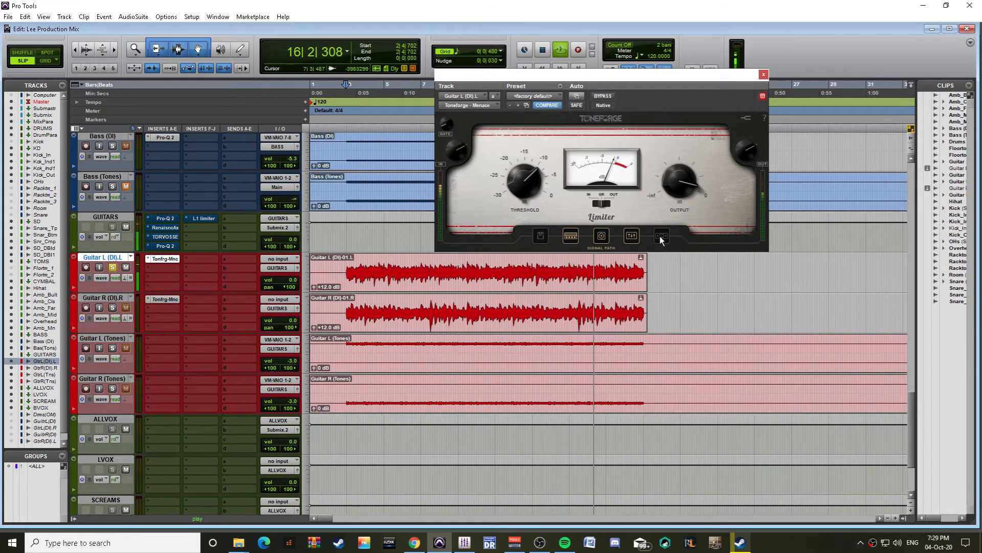
mouse_move(524, 186)
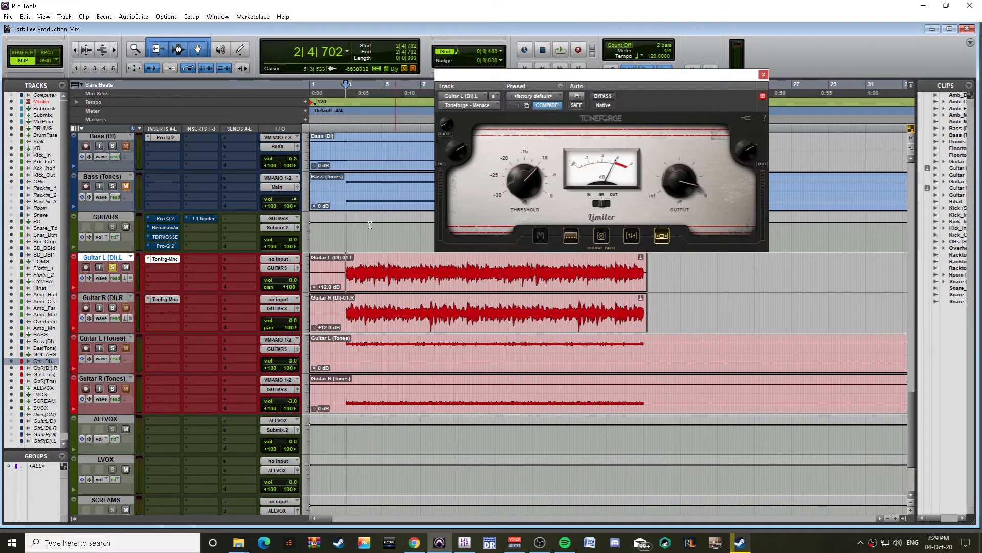
Step: Play the mix from just before bar 3 with the DI guitars unsoloed, checking the Menace limiter settings on both DI tracks
key(space)
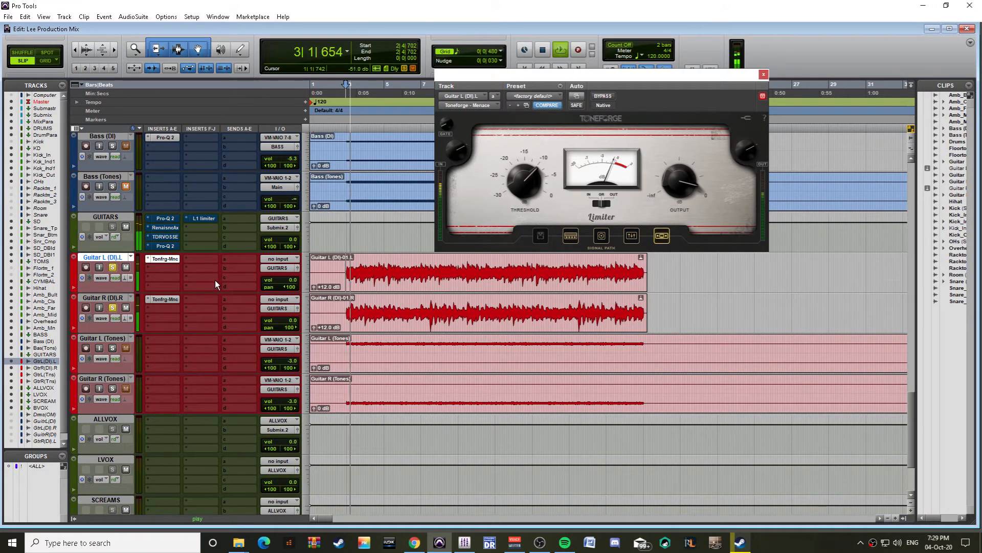
scroll(269, 287, up, 2)
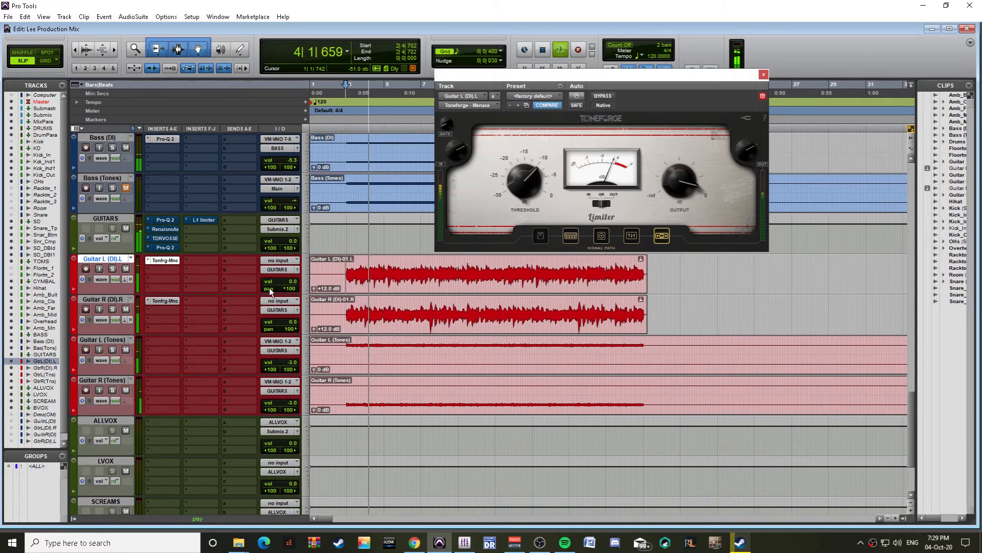
scroll(310, 317, up, 1)
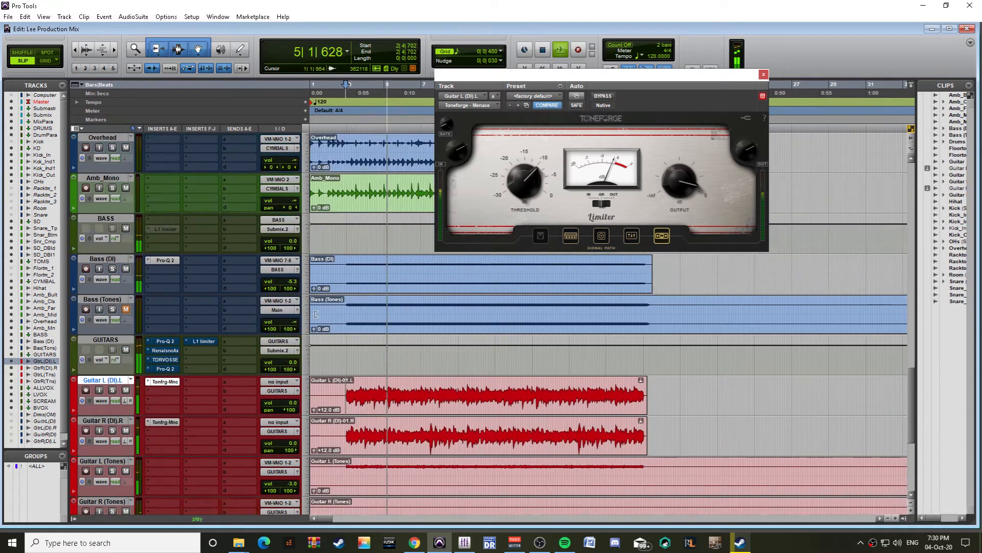
scroll(308, 322, down, 1)
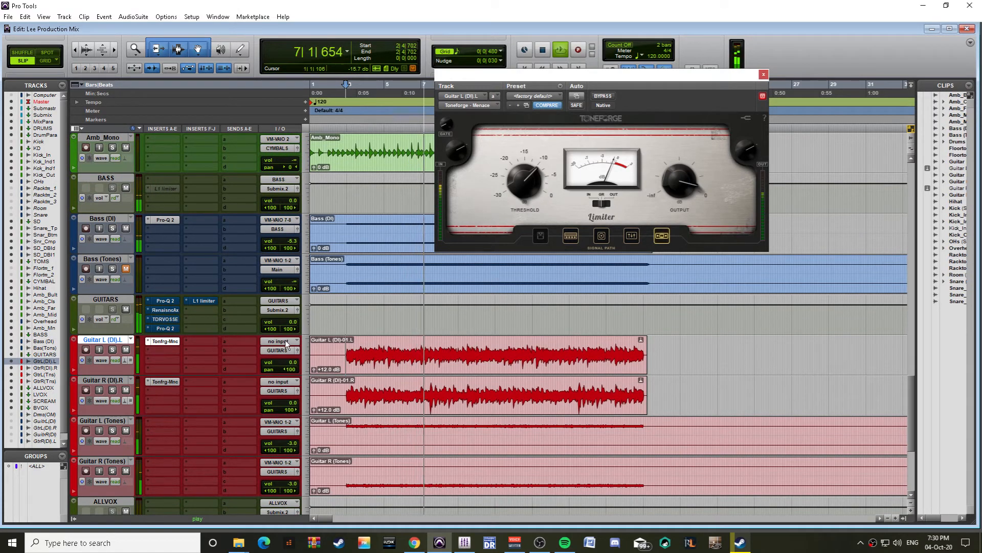
click(161, 381)
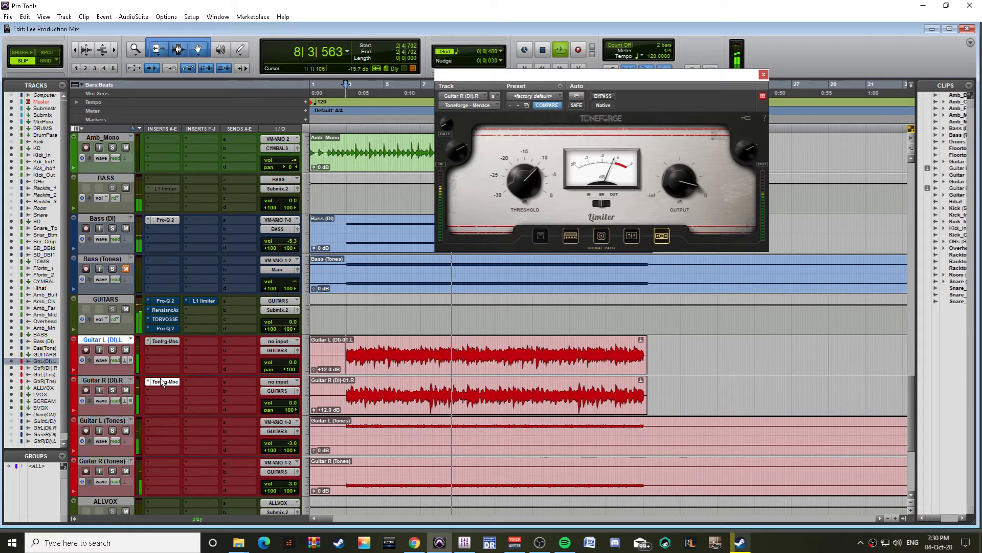
click(167, 344)
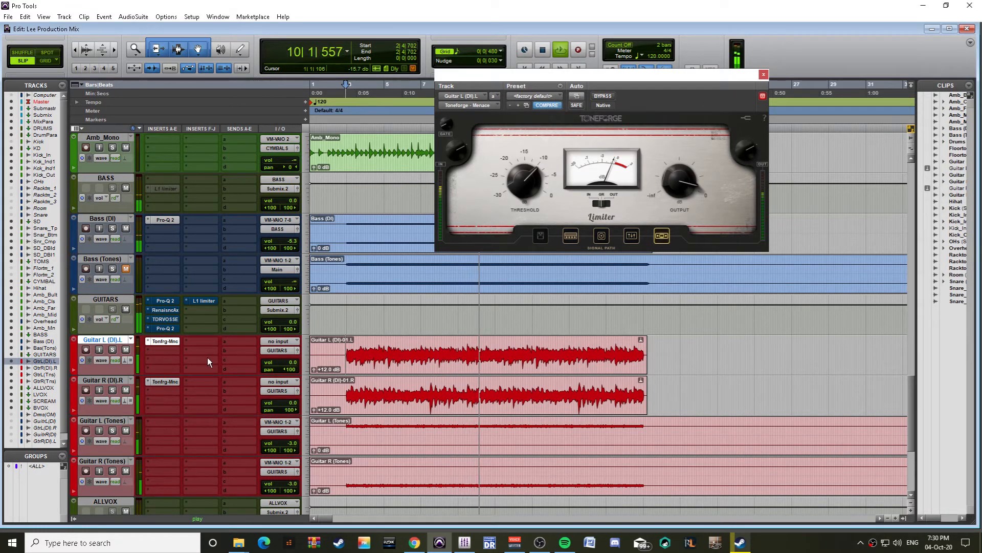
click(763, 75)
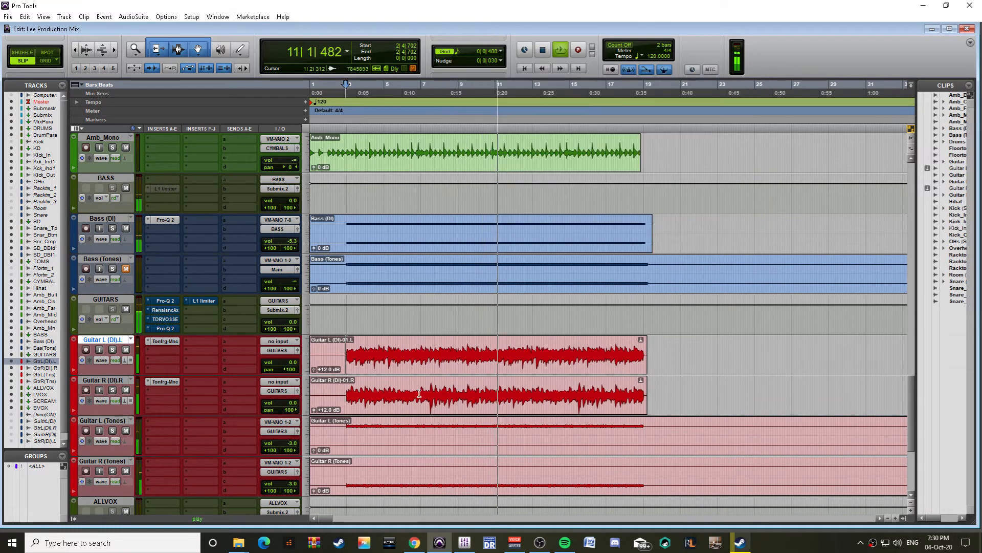
Step: Enable the first Pro-Q 2 on GUITARS, disable every band except the low cut, and add a deep bell cut above 10 kHz
scroll(433, 395, up, 2)
scroll(433, 395, down, 1)
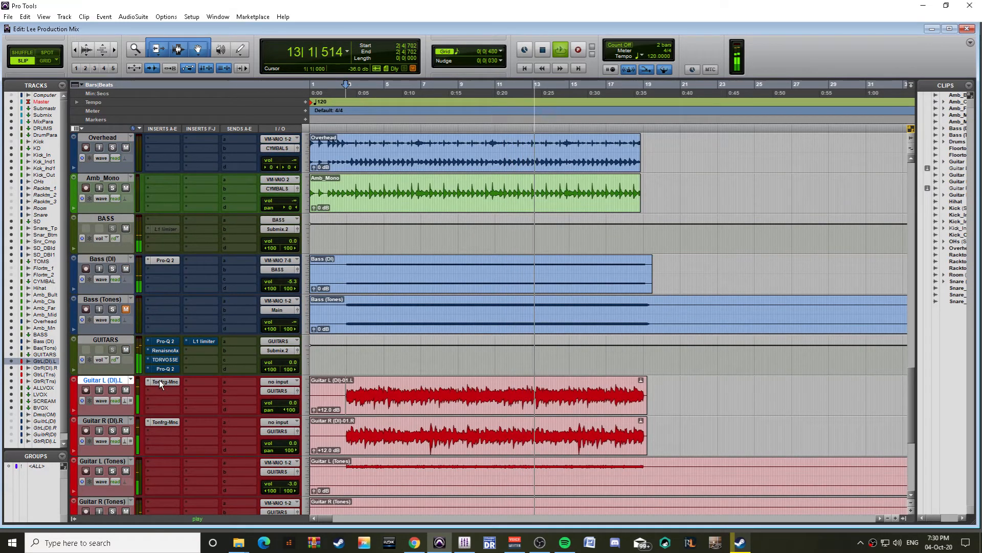
click(164, 341)
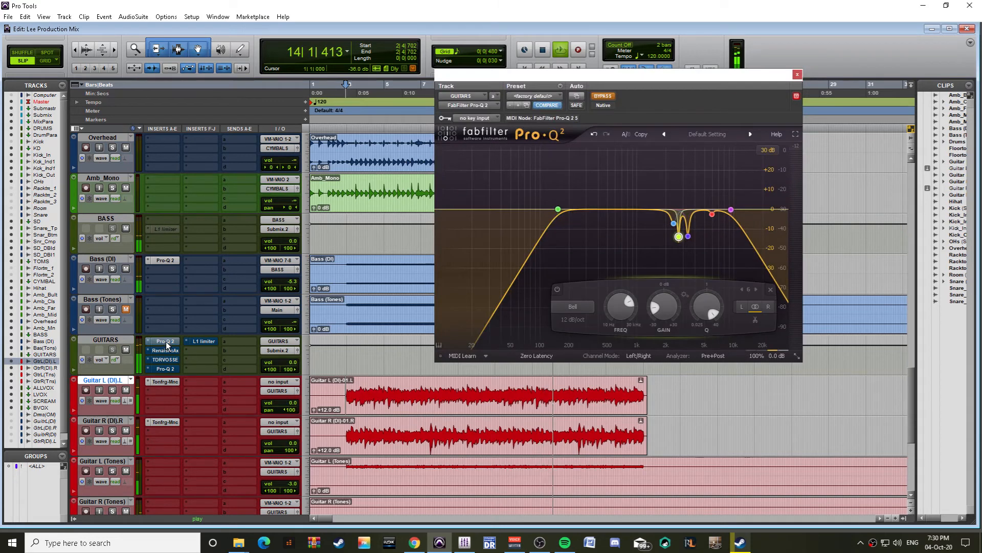
drag(617, 252, 755, 179)
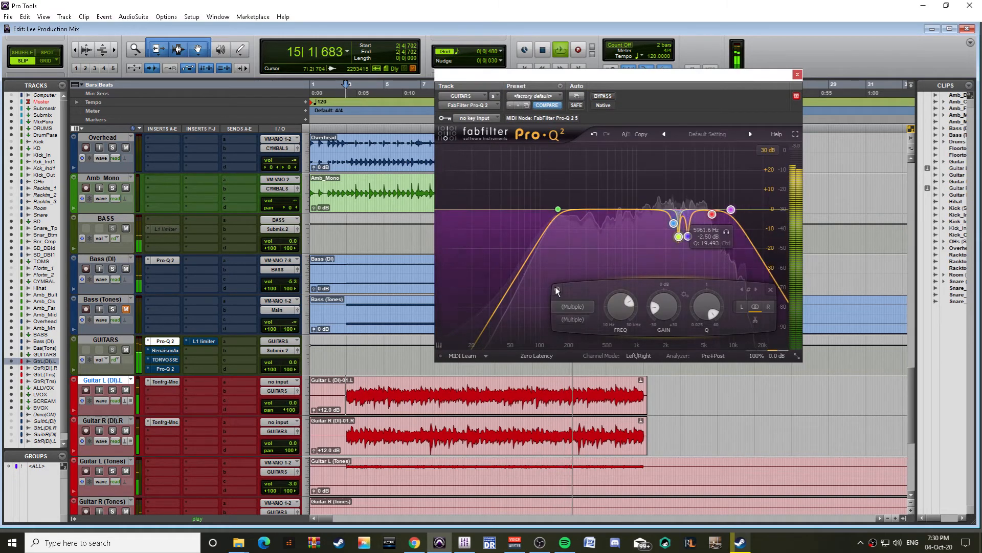
click(558, 290)
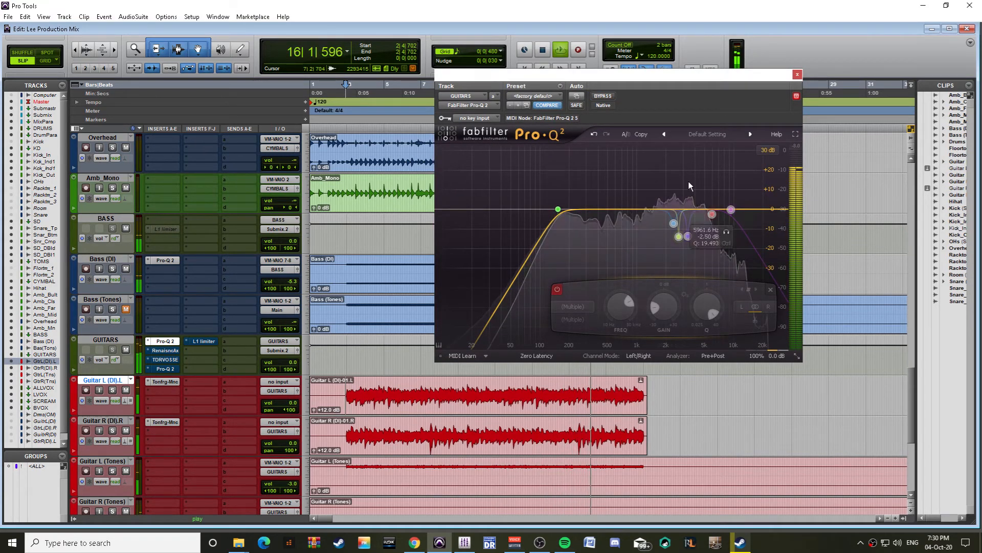
drag(729, 209, 744, 246)
scroll(744, 169, up, 5)
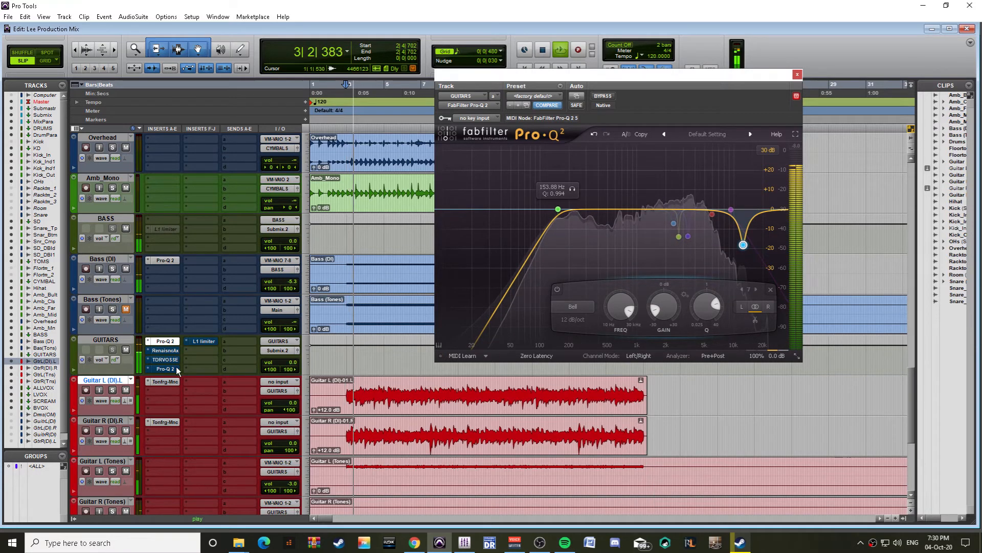
Step: Set the L1 limiter on GUITARS to -10.0 for both threshold and out ceiling, comparing the sound with bypass
click(207, 342)
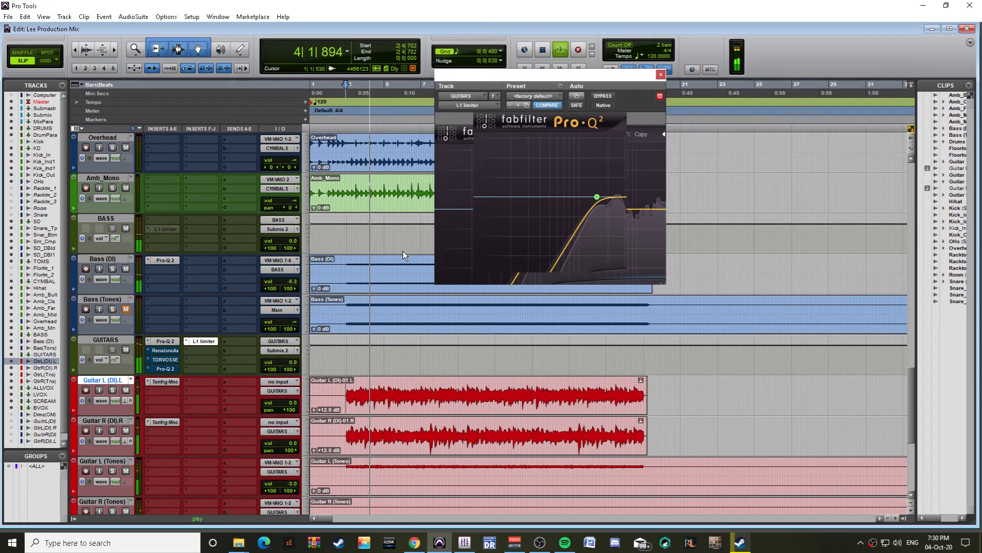
drag(527, 199, 551, 182)
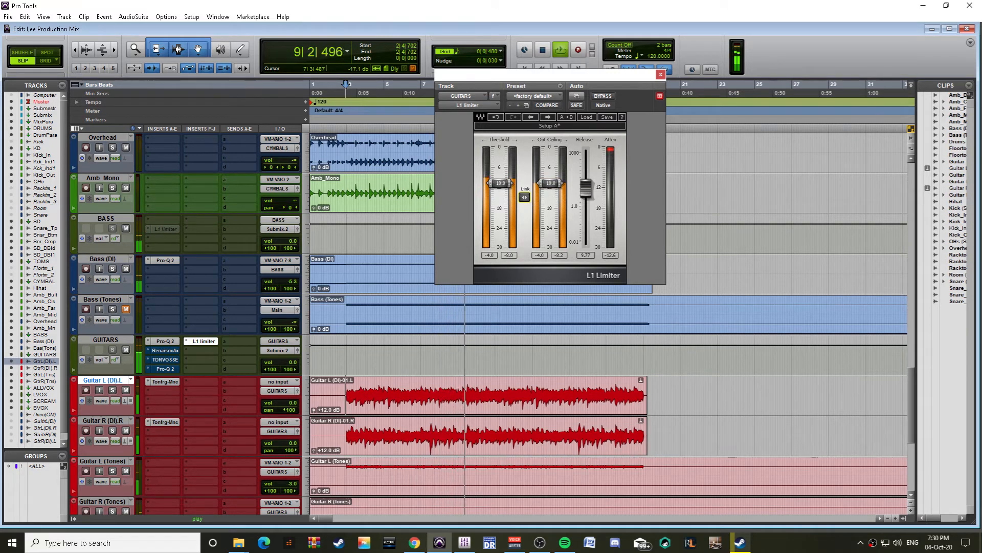
click(599, 96)
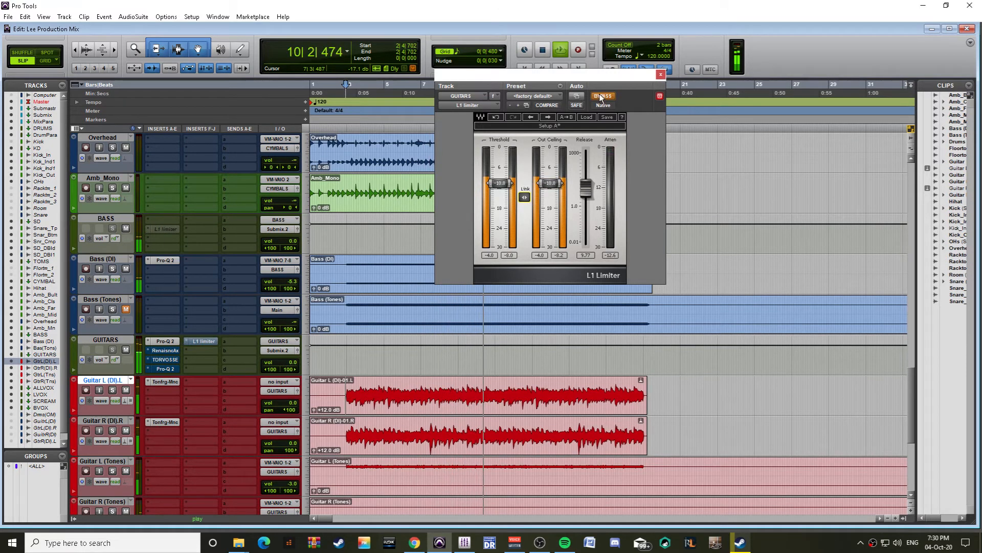
click(600, 95)
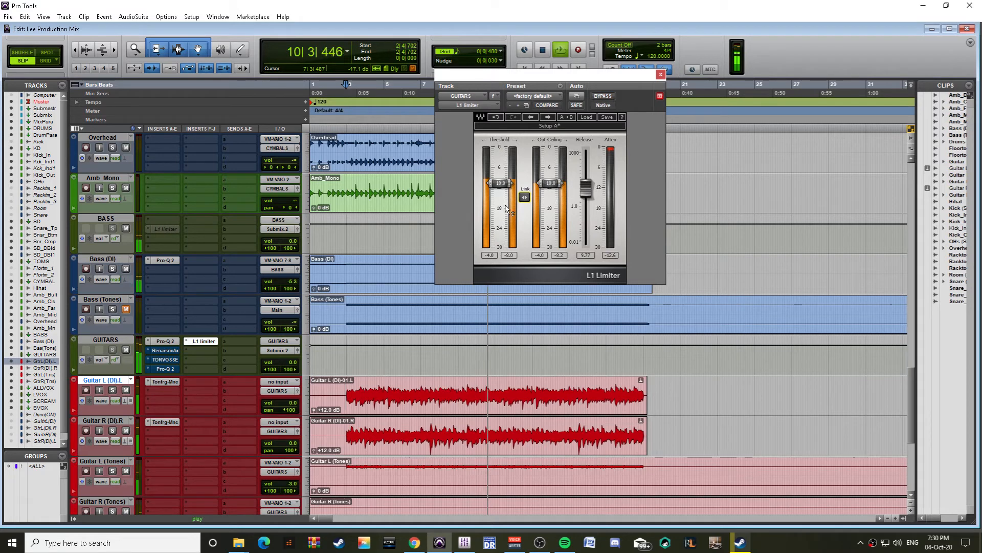
Step: Enable the Slick EQ on GUITARS and set its mid-band gain to -2.4 dB
click(166, 360)
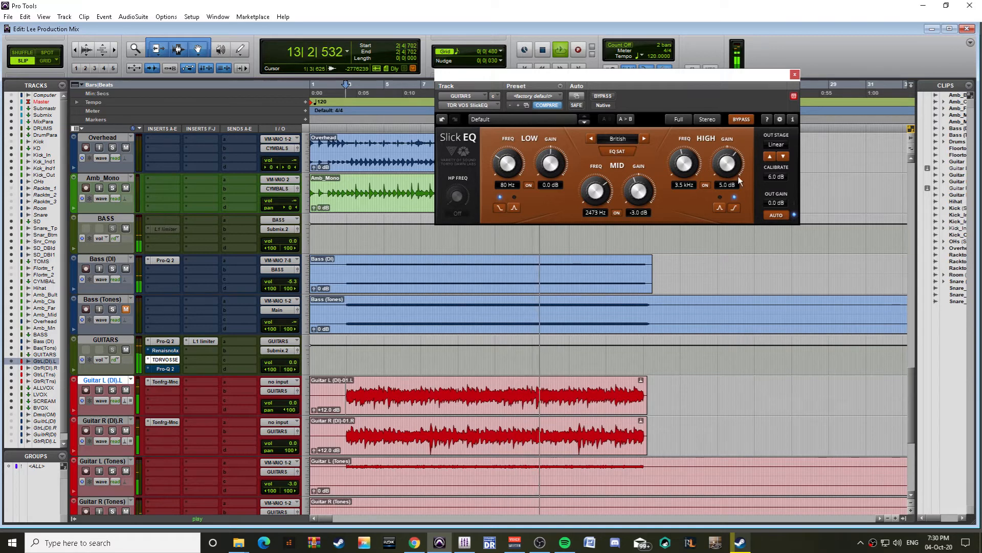
double_click(638, 191)
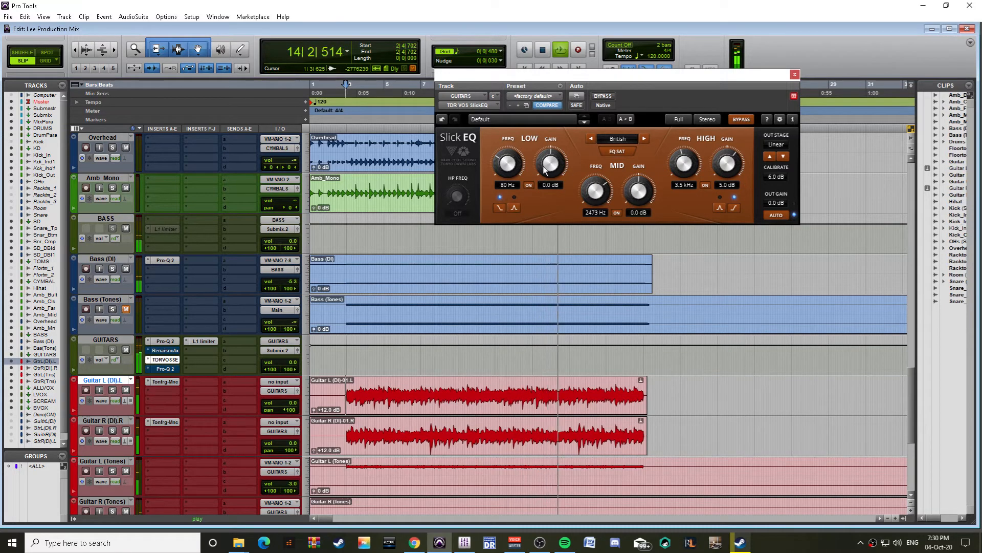
drag(639, 192, 638, 194)
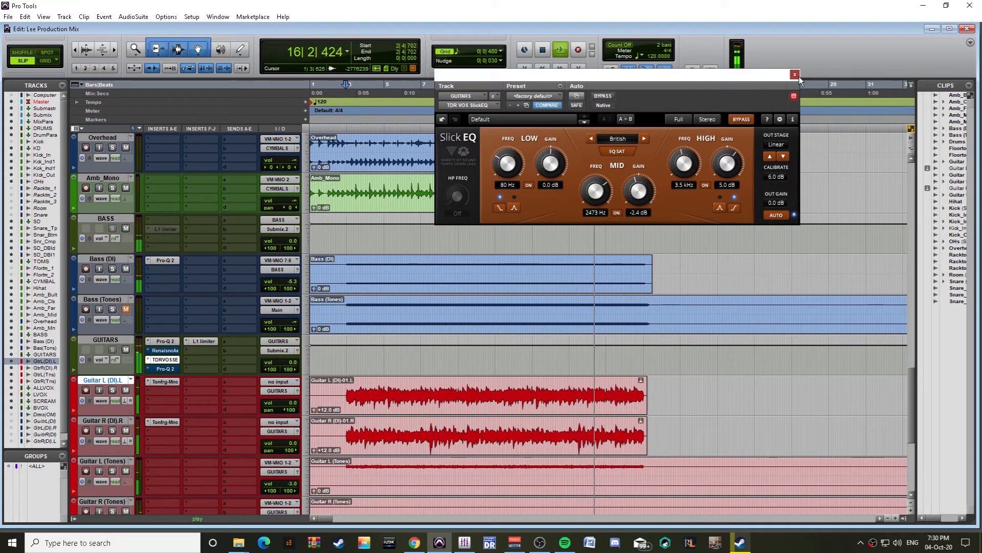
key(ctrl+w)
Step: Lower the GUITARS track volume to -4.0 and restart playback from just before bar 3
drag(274, 402, 306, 398)
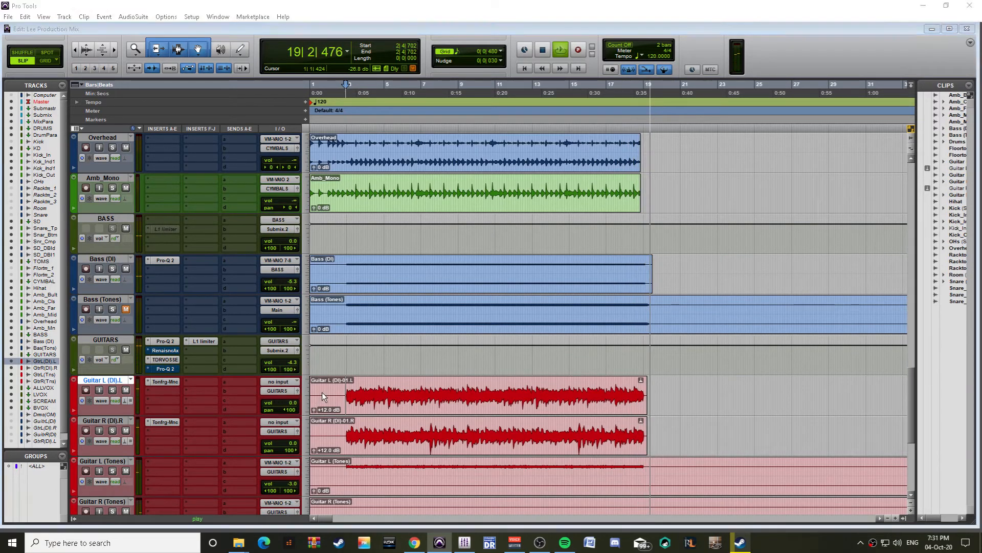
click(321, 392)
key(space)
scroll(186, 475, down, 2)
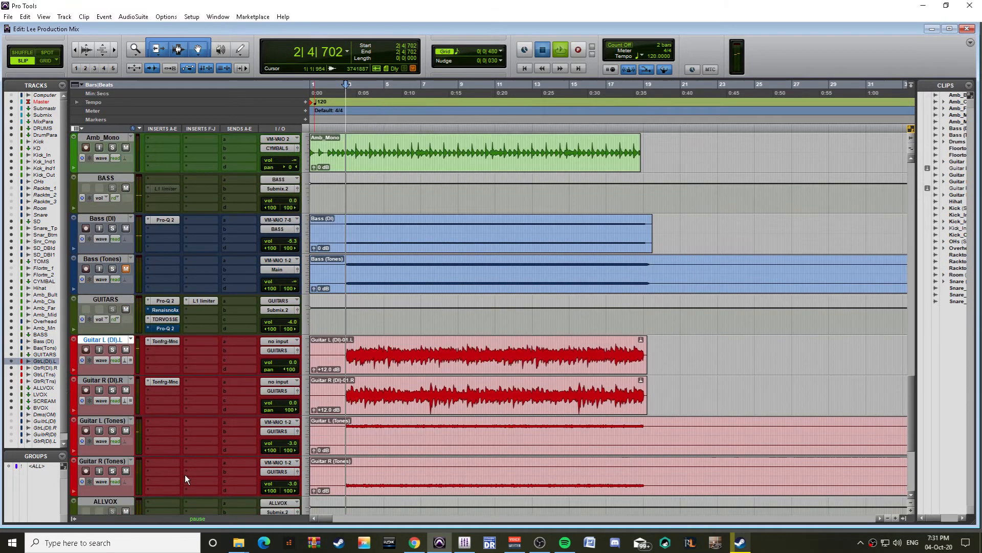
Step: Solo the Guitar L (DI).L and Guitar R (DI).R tracks and insert a FabFilter Pro-Q 2 after the L1 limiter on GUITARS
scroll(185, 475, down, 2)
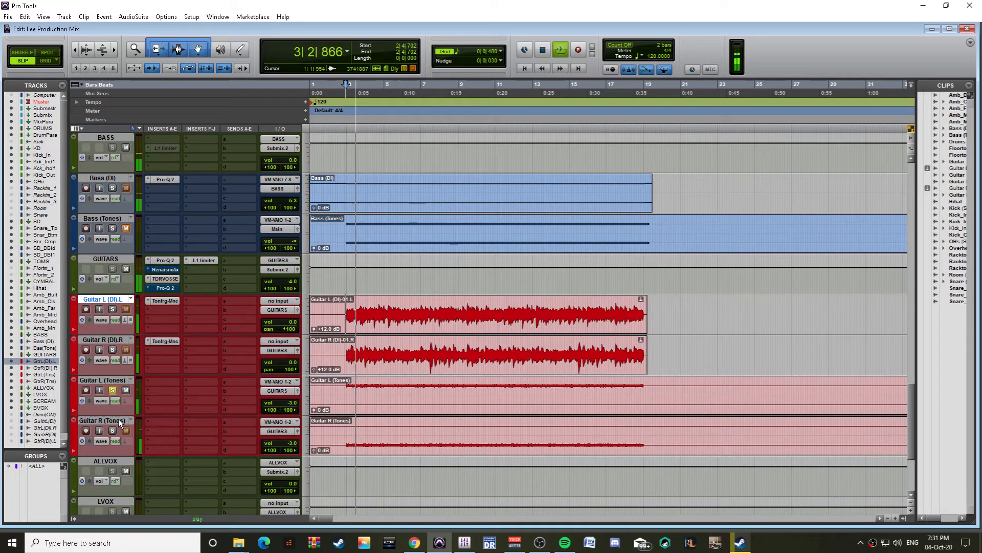
click(113, 350)
click(113, 309)
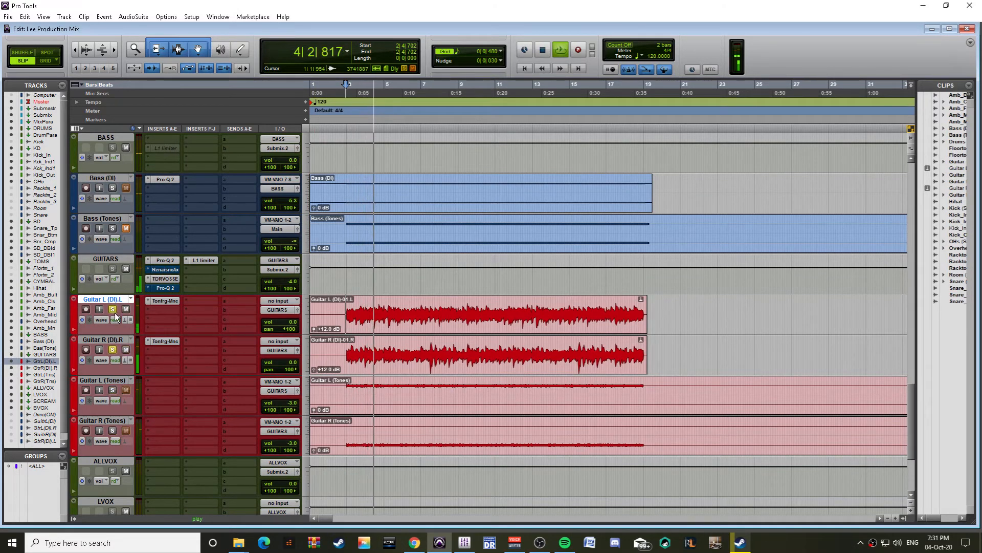
click(204, 269)
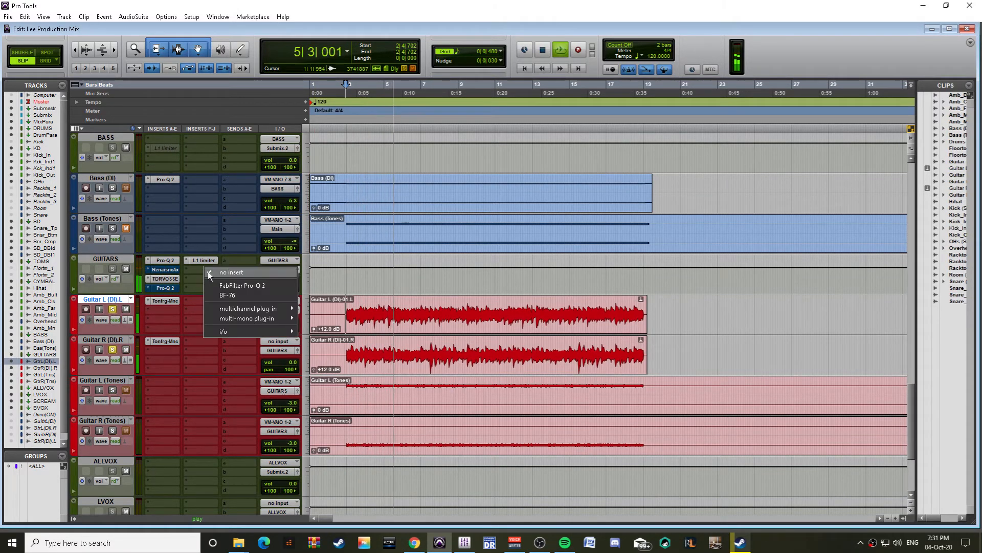
click(215, 288)
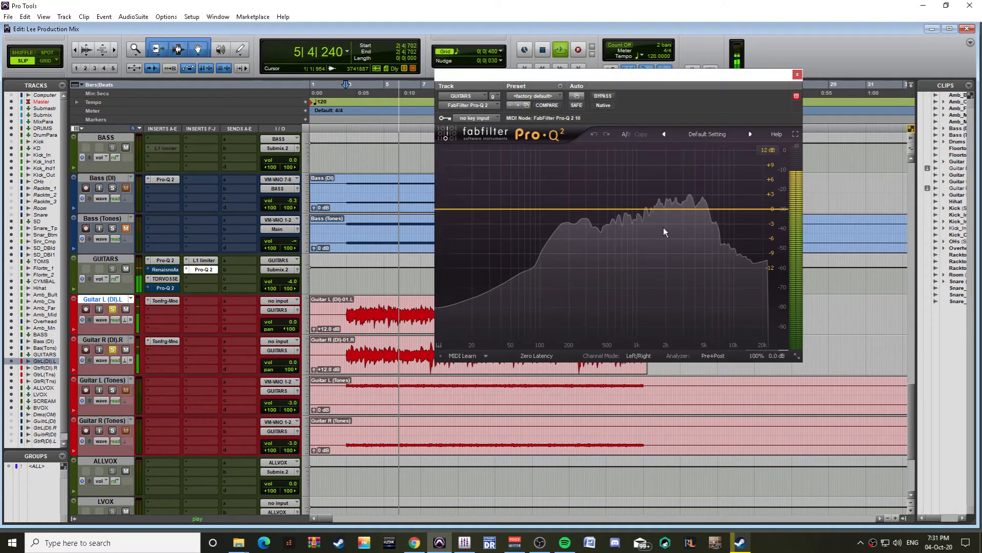
Step: Add narrow bell cuts between about 3.5 and 6.7 kHz plus a 48 dB/oct high cut near 8.7 kHz to the new GUITARS Pro-Q 2
drag(665, 231, 717, 233)
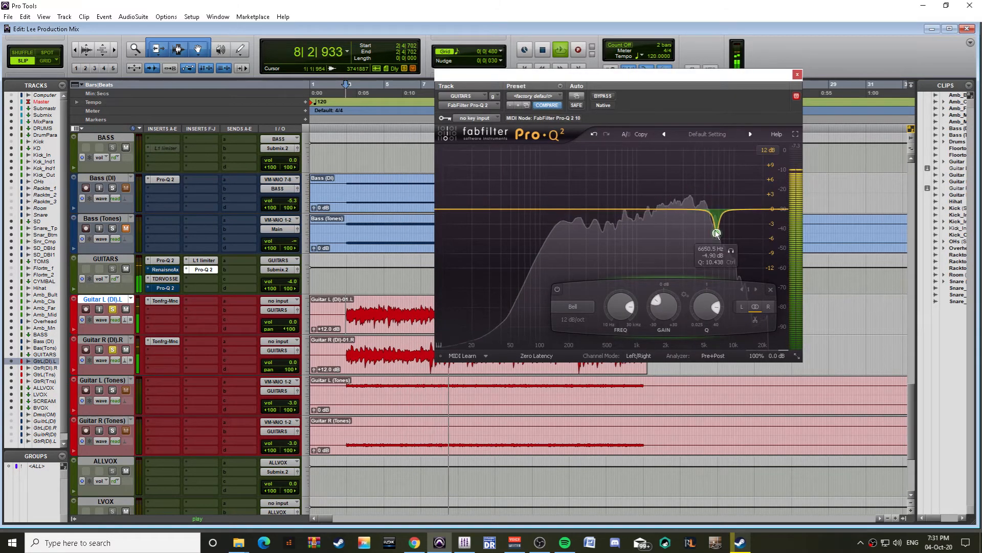
drag(785, 210, 691, 220)
click(704, 191)
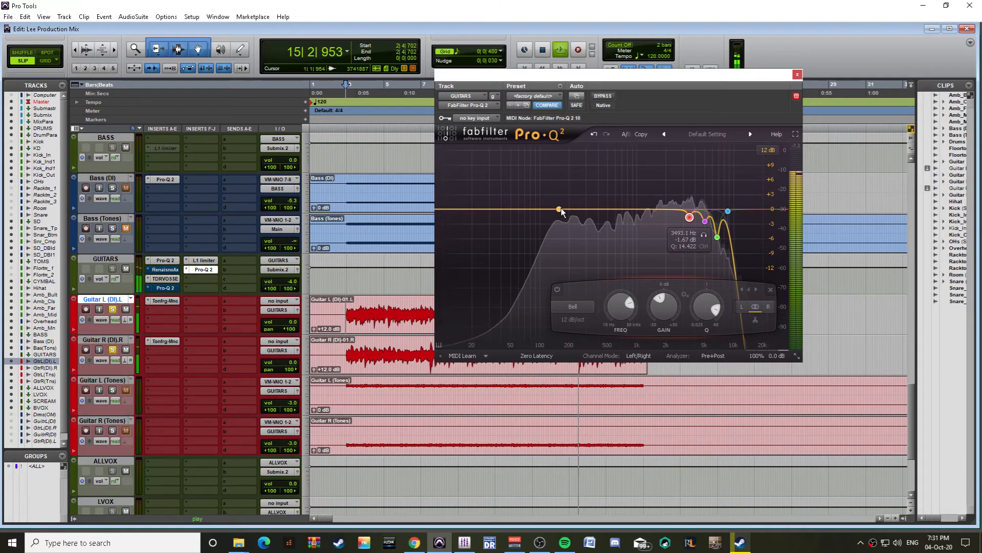
mouse_move(575, 210)
mouse_down()
mouse_move(577, 187)
mouse_move(581, 208)
mouse_move(564, 213)
mouse_move(557, 181)
mouse_move(571, 209)
mouse_up()
click(678, 290)
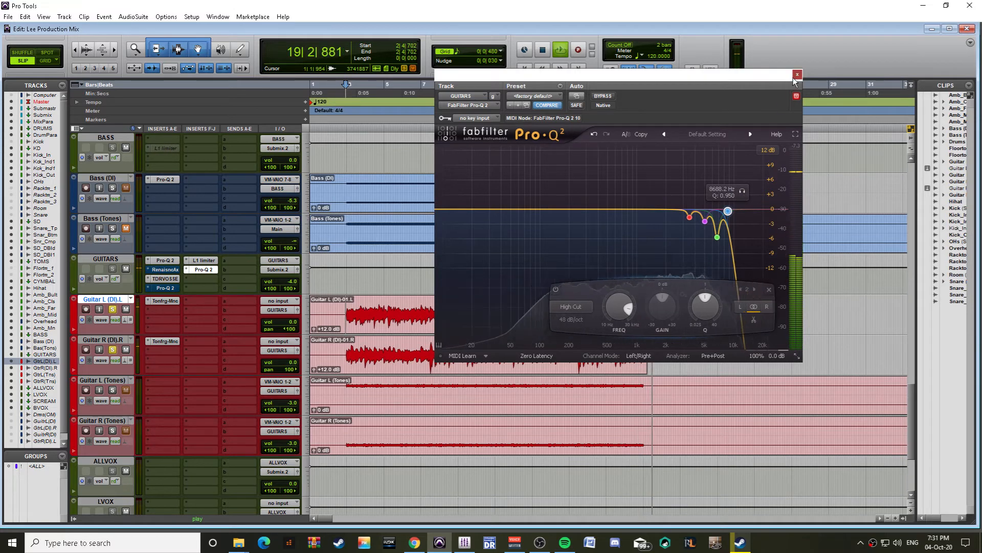
click(798, 74)
Step: Unsolo the Guitar L (DI).L and Guitar R (DI).R tracks and restart playback of the full mix
key(space)
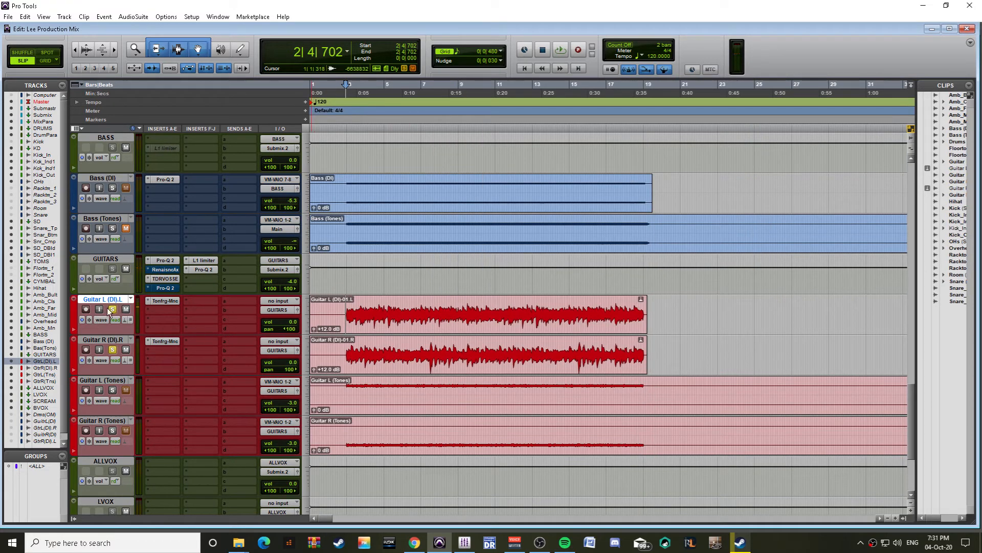
key(space)
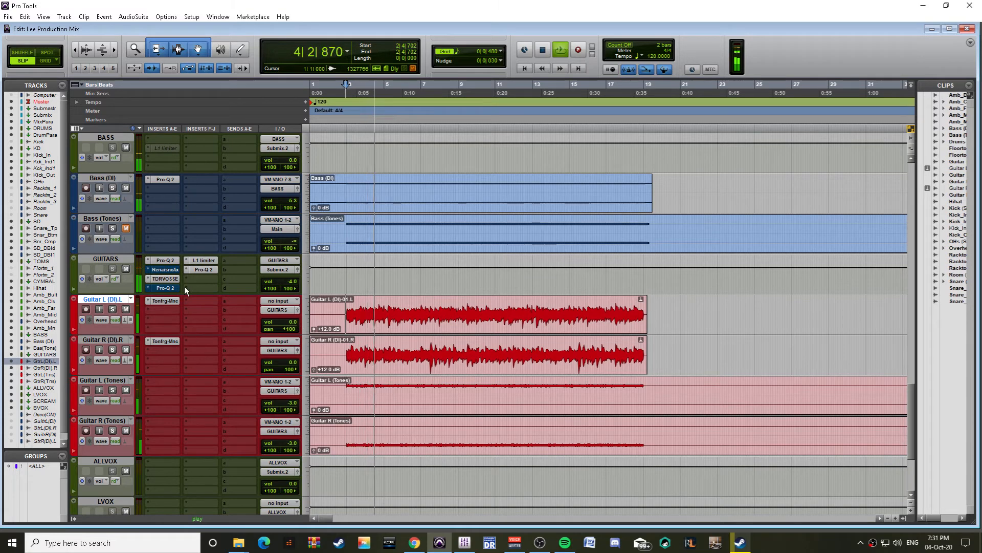
Step: View the Overdrive pedal settings of Toneforge Menace on both DI guitar tracks while the mix plays
click(168, 302)
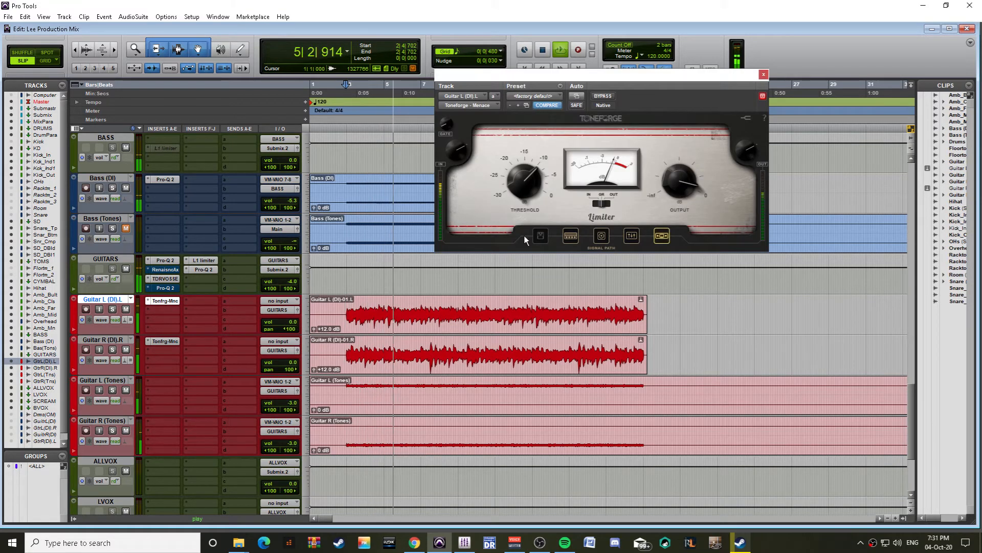
click(540, 235)
click(165, 342)
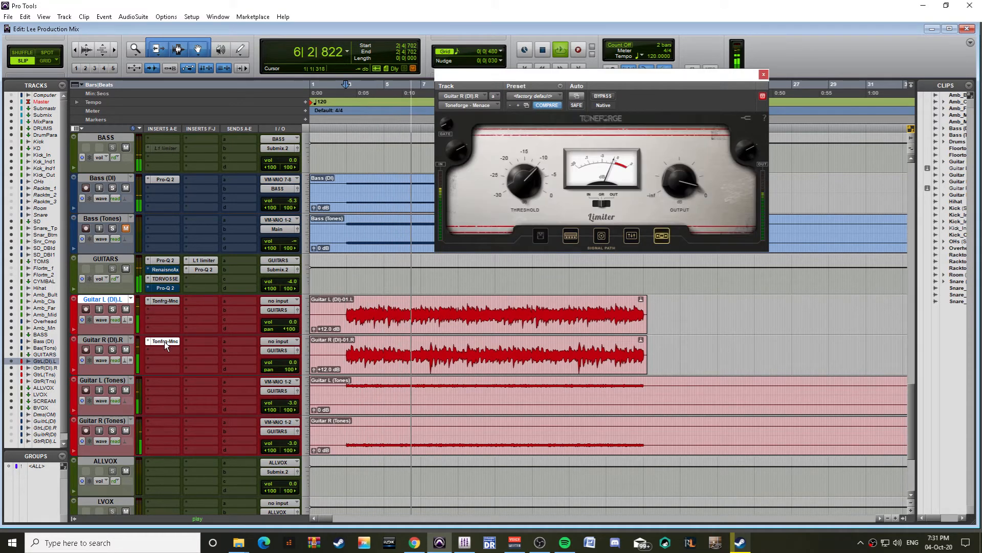
click(540, 237)
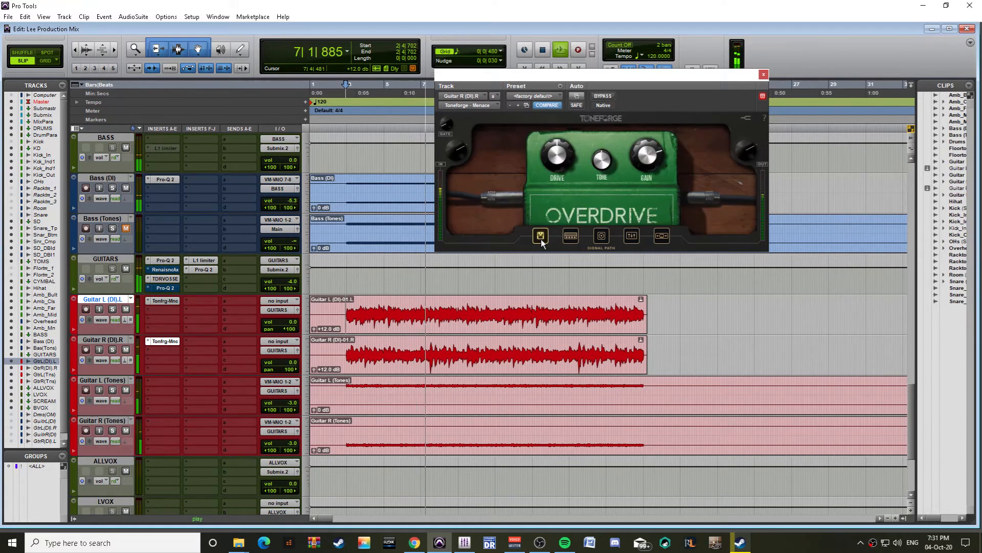
click(764, 74)
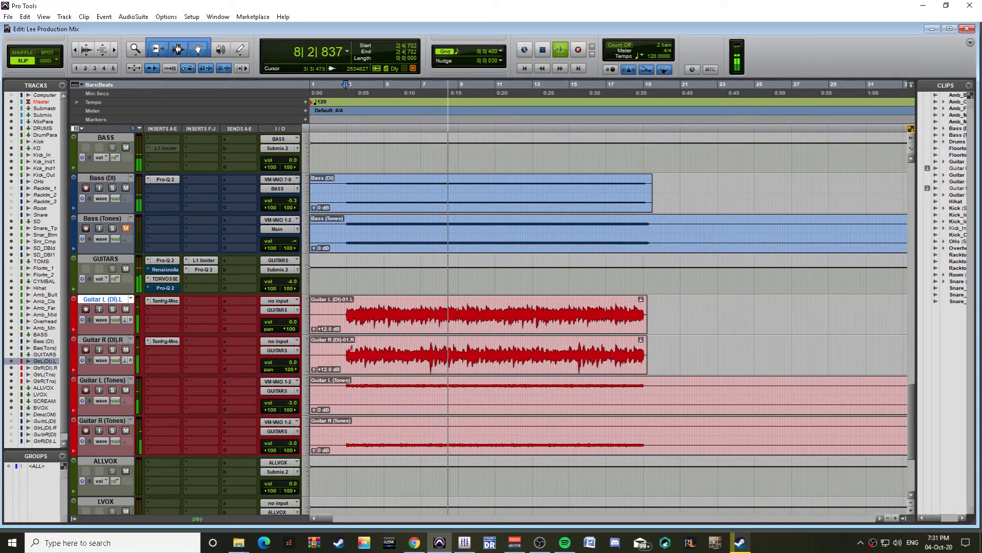
Step: Listen to the full mix while looking over the guitar, bass, cymbal, snare and kick tracks
scroll(341, 342, up, 1)
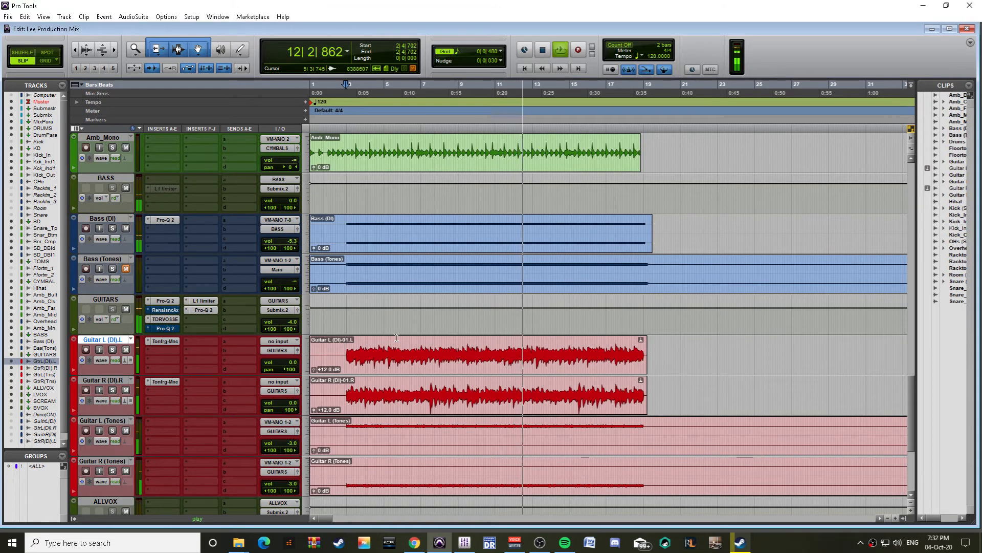
scroll(351, 352, up, 10)
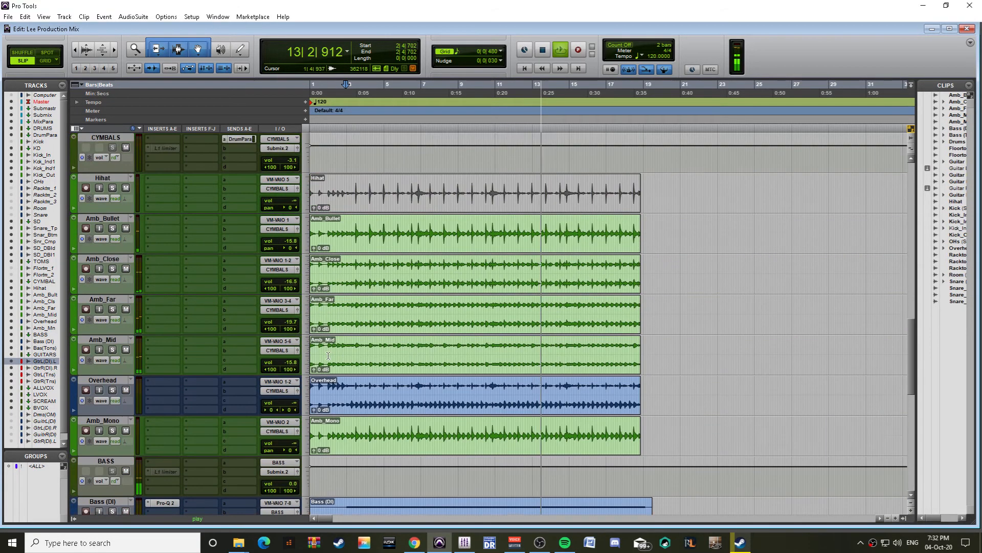
scroll(328, 355, up, 5)
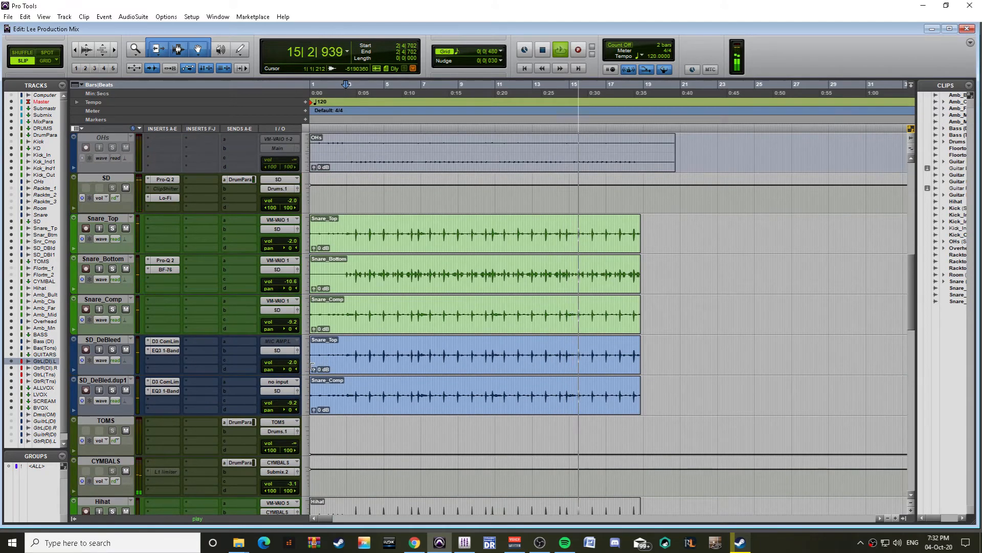
scroll(300, 370, down, 8)
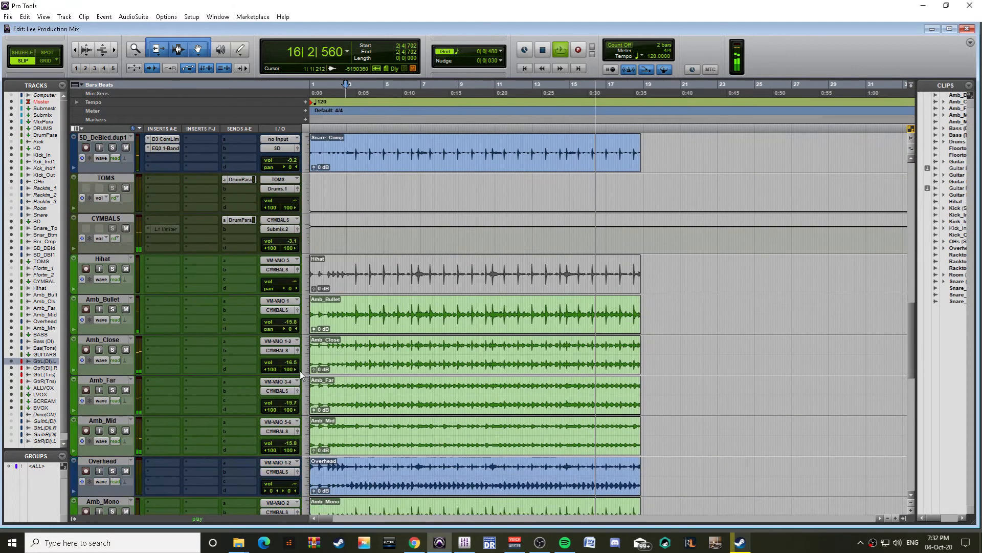
scroll(215, 370, down, 7)
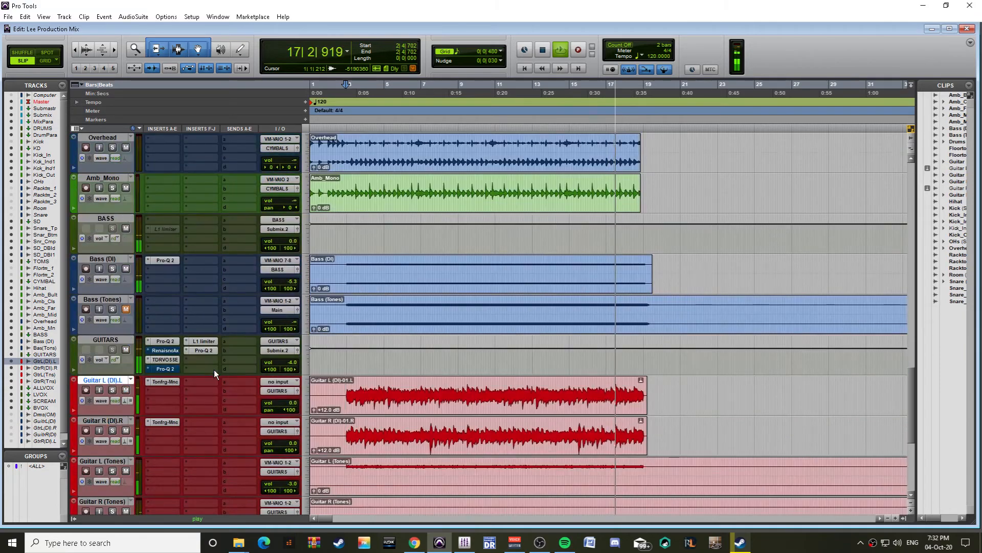
scroll(214, 369, up, 15)
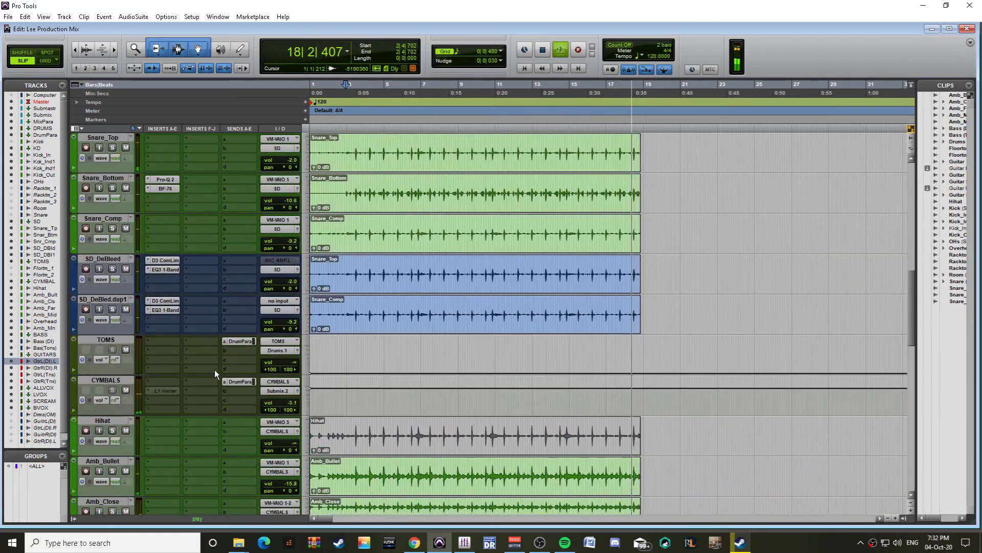
scroll(220, 372, up, 7)
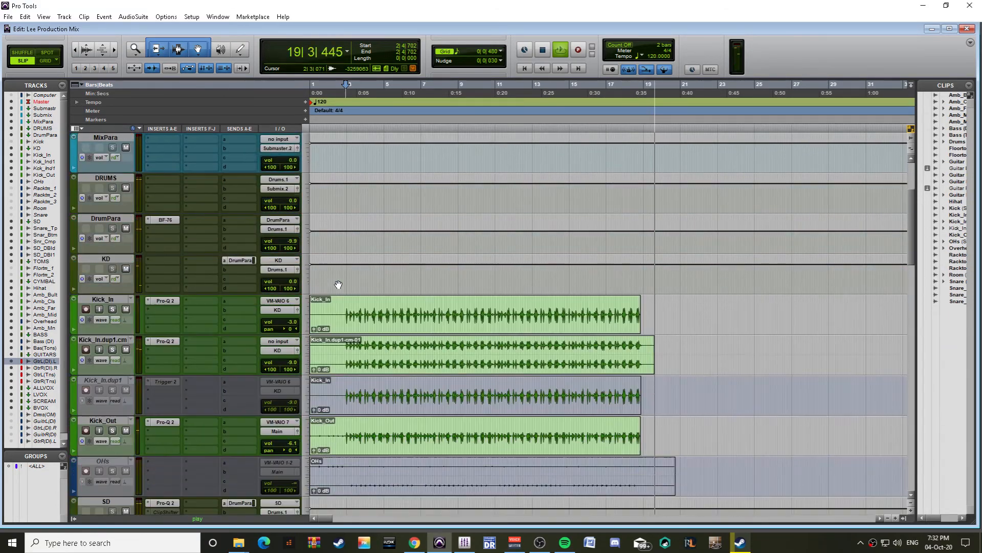
Step: Place the playback start on Kick_In just before bar 3, enable the Master Pro-Q 2 and restart playback
key(space)
click(343, 310)
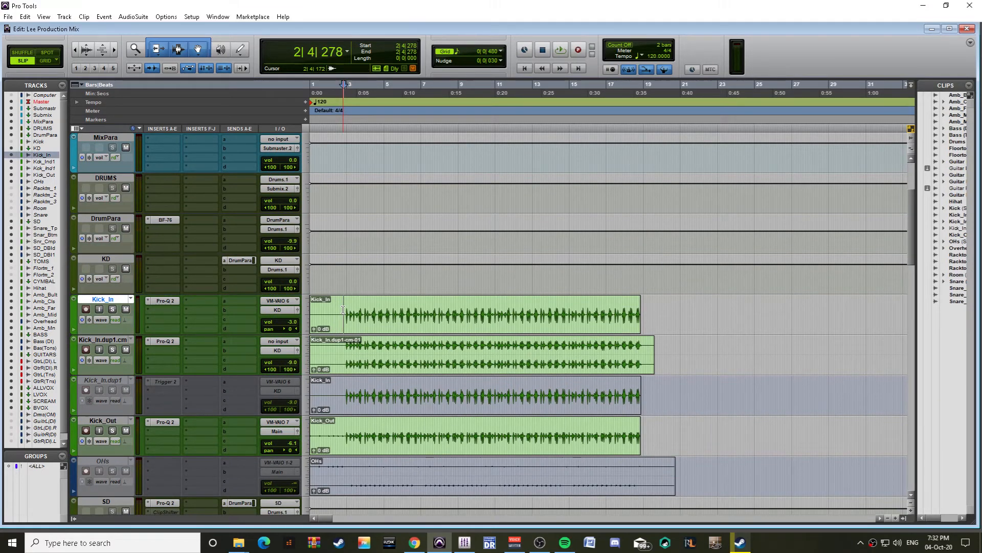
scroll(343, 309, up, 3)
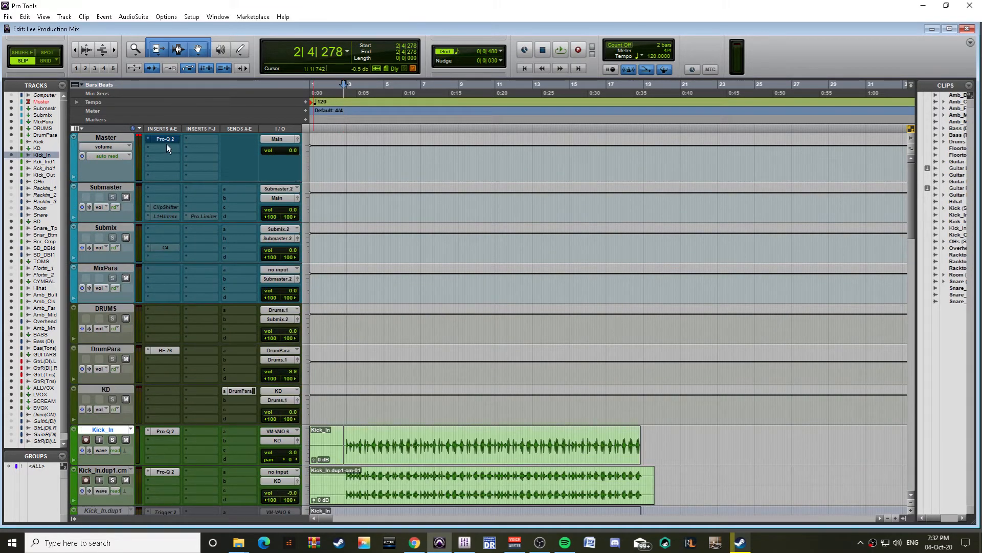
key(space)
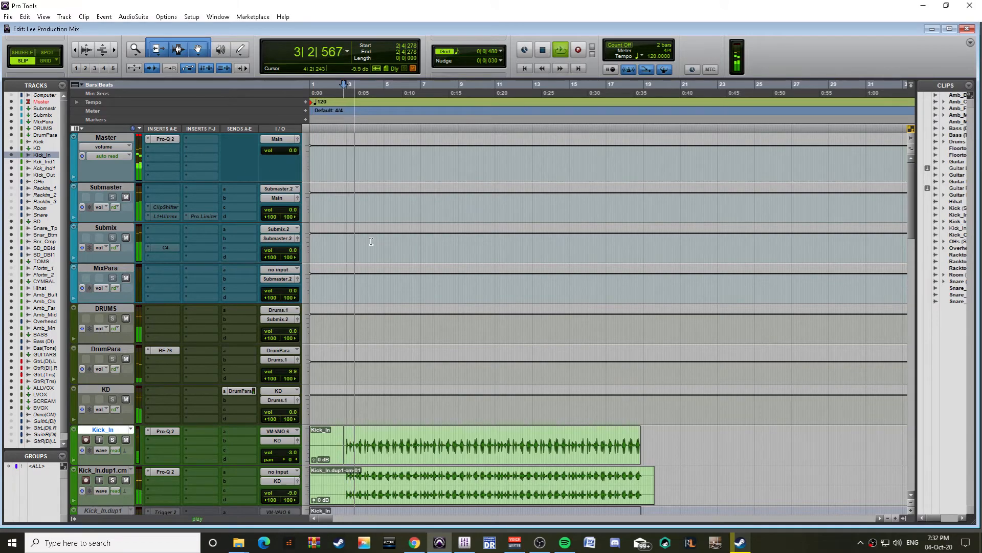
Step: Insert a FabFilter Pro-Q 2 on the KD bus
scroll(371, 241, down, 12)
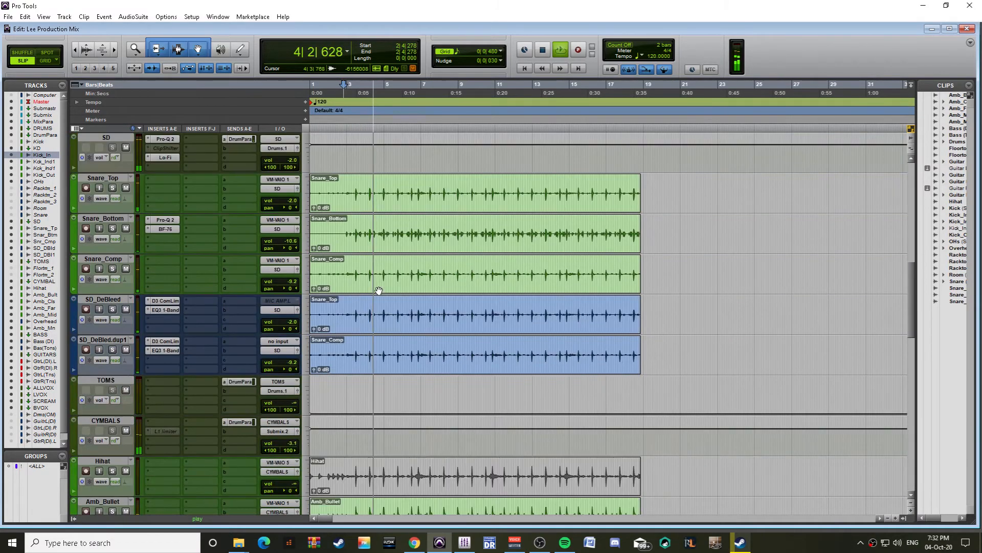
scroll(379, 290, up, 8)
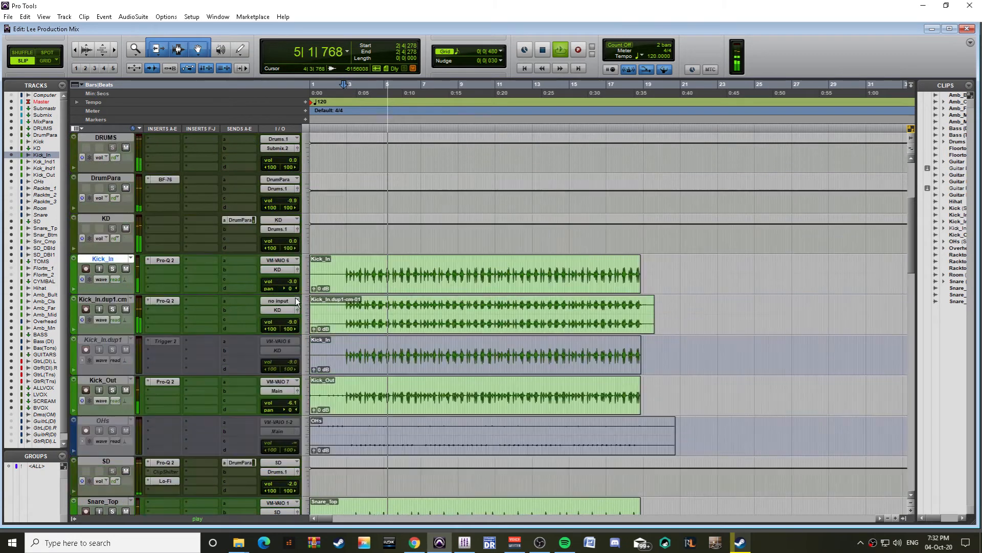
scroll(286, 294, up, 1)
click(196, 279)
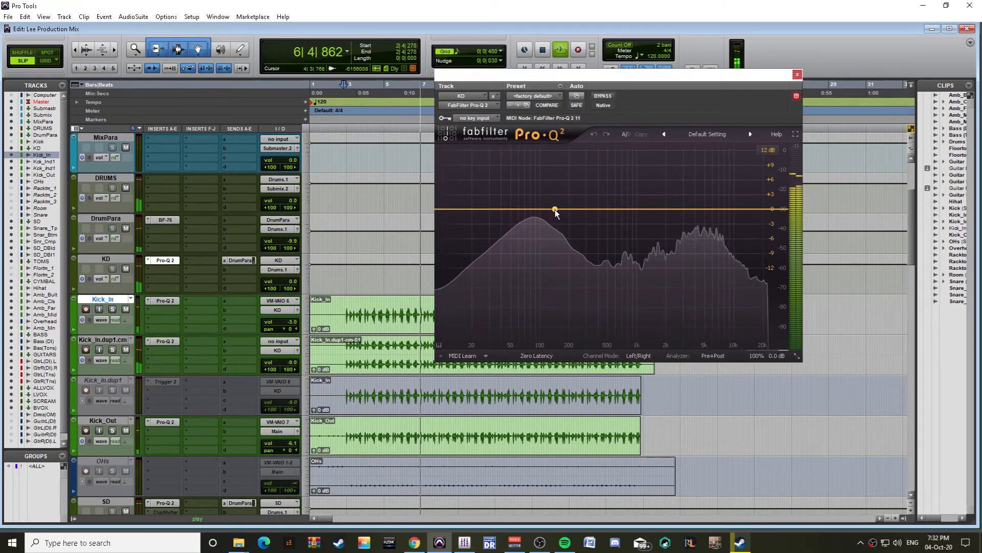
Step: Add an 18 dB/oct low cut near 61 Hz to the KD Pro-Q 2 and lower the KD volume to -1.6
drag(461, 208, 515, 205)
scroll(517, 205, down, 2)
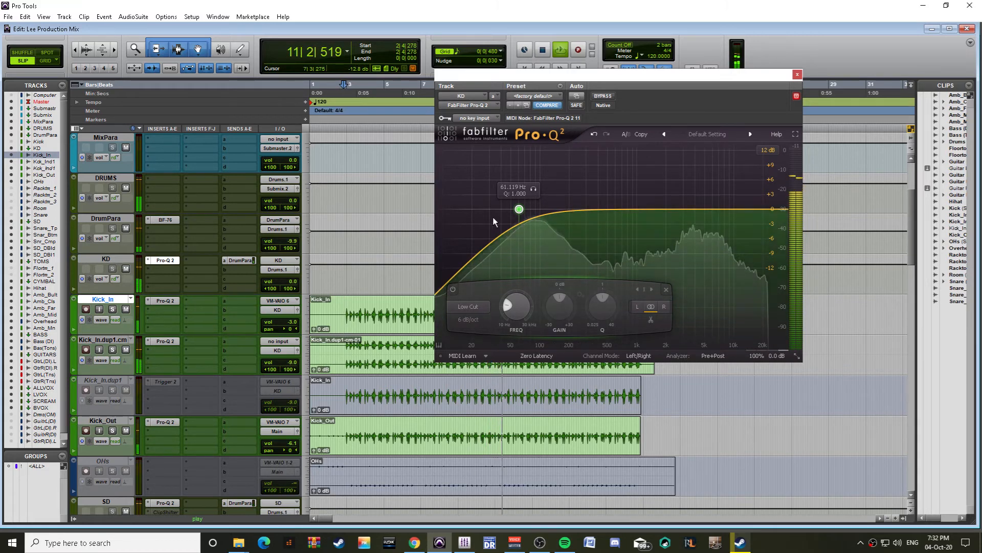
scroll(519, 209, up, 2)
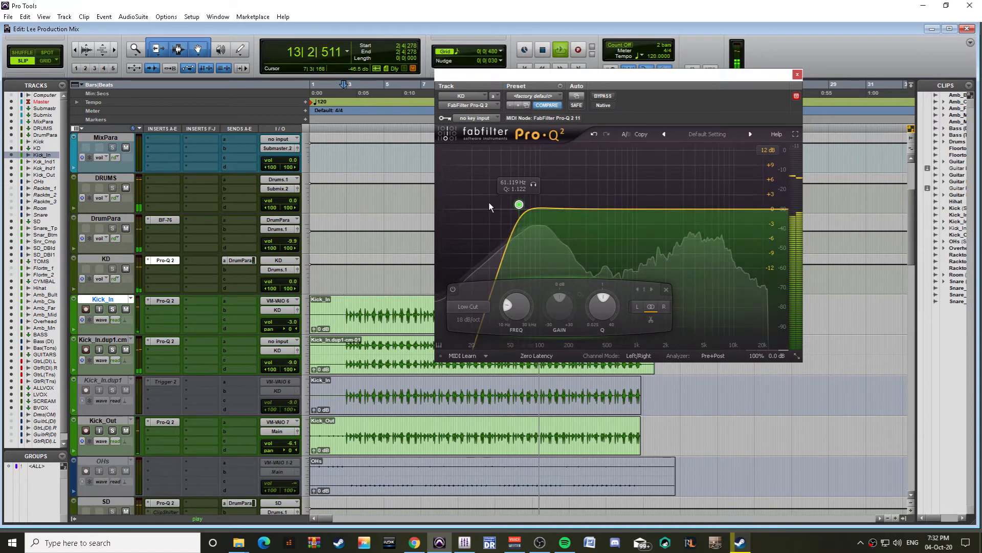
drag(289, 281, 293, 293)
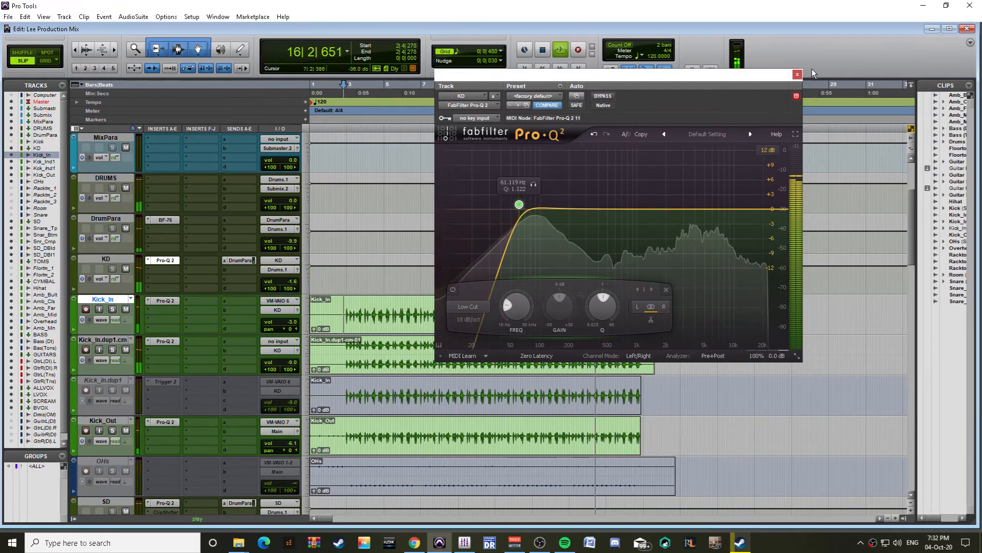
click(797, 75)
Step: Restart playback from just before bar 3 and raise the Bass (DI) track volume to -0.1
scroll(371, 378, down, 2)
scroll(195, 342, down, 10)
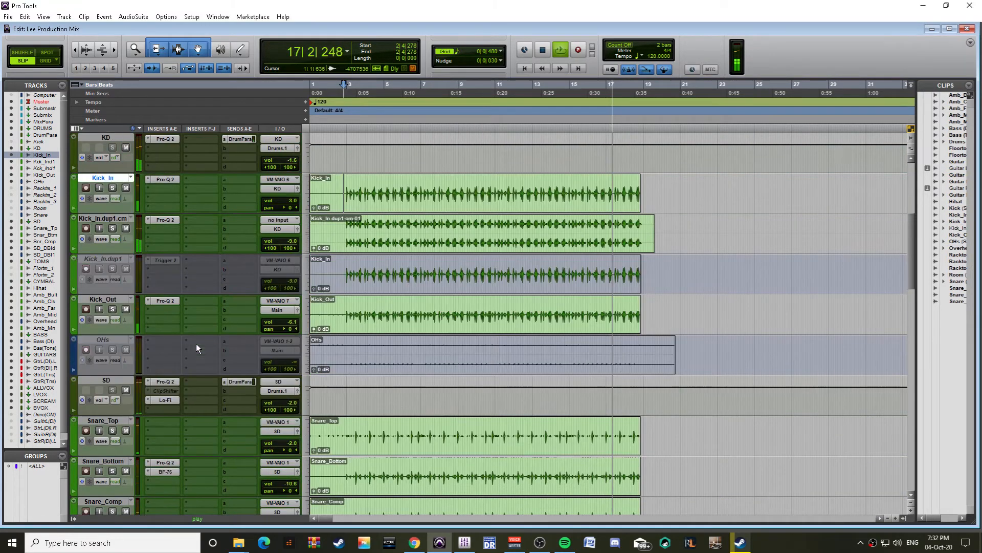
scroll(231, 398, down, 6)
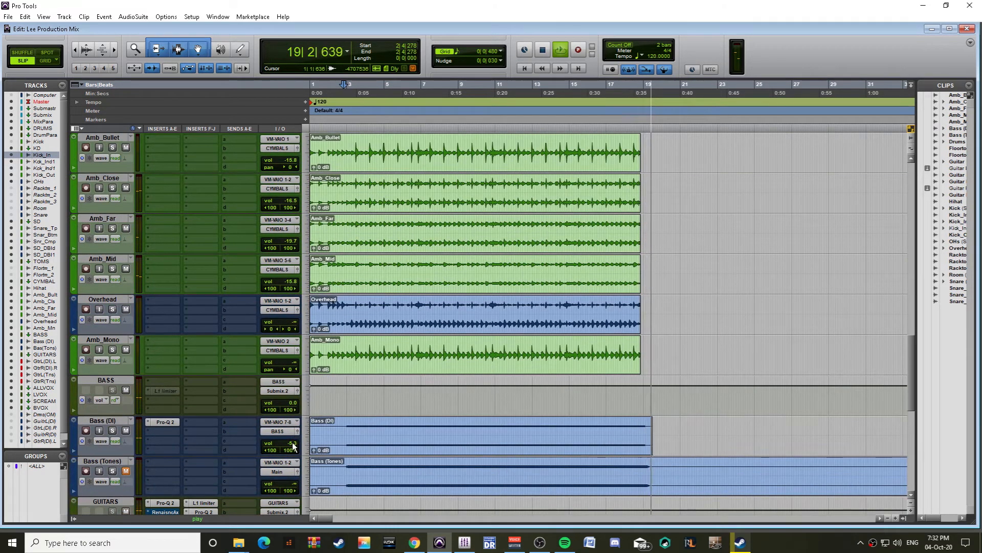
key(space)
key(space)
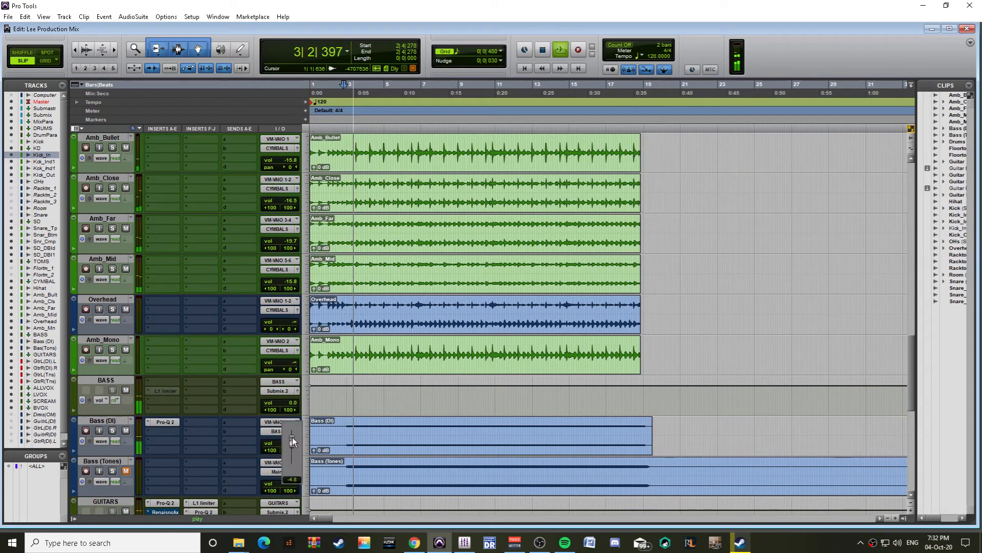
drag(293, 437, 308, 412)
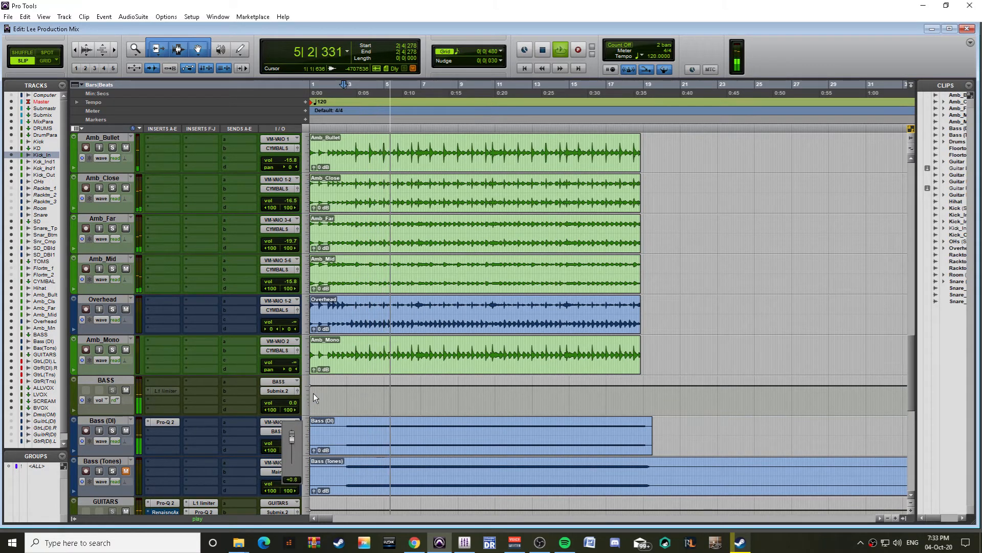
drag(323, 314, 318, 401)
scroll(319, 403, down, 5)
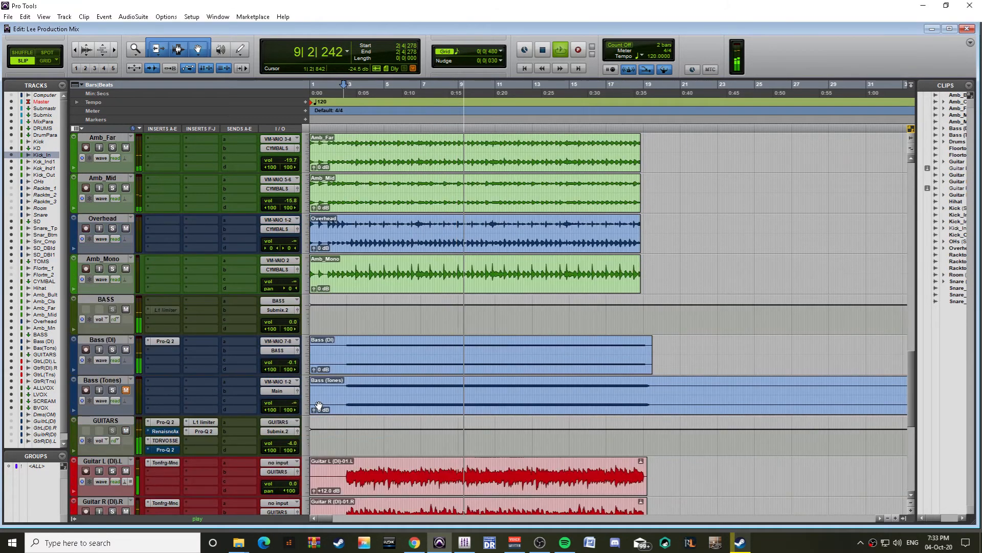
Step: Switch the Master Pro-Q 2 to the 80 to 1500 hz band preset and close the plug-in
scroll(299, 383, up, 13)
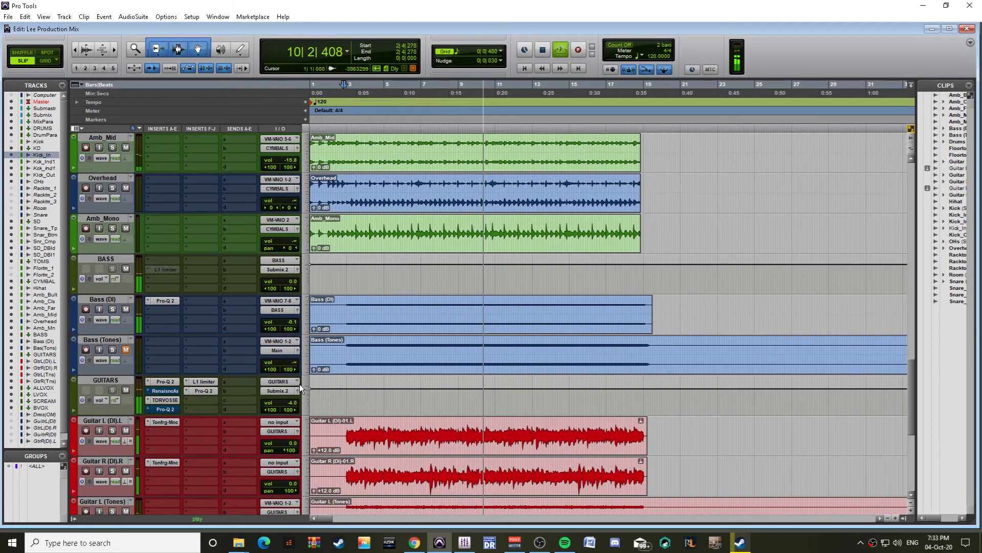
scroll(299, 384, up, 18)
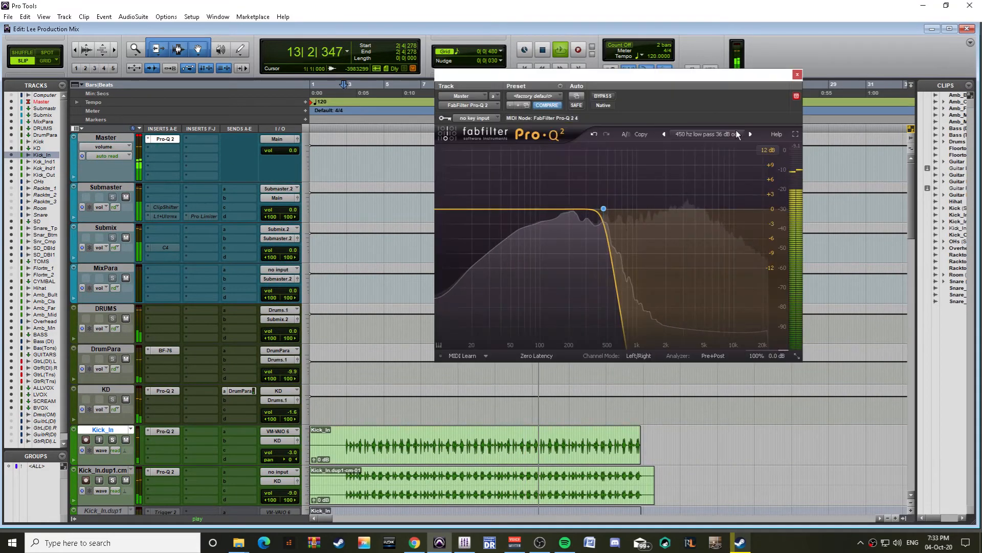
click(750, 134)
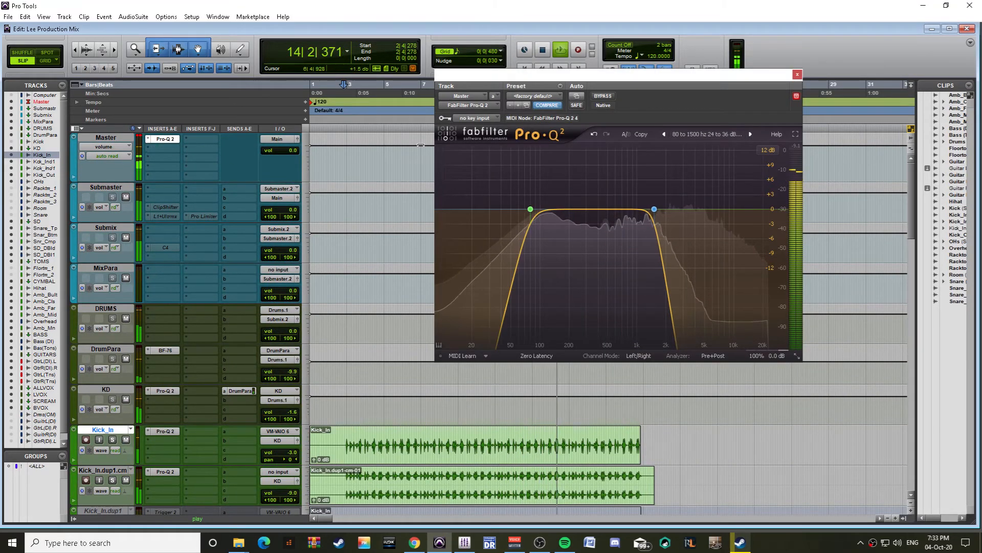
click(798, 74)
Step: Audition the mix while looking over the kick, snare and cymbal tracks, restarting playback from just before bar 3
scroll(455, 329, down, 5)
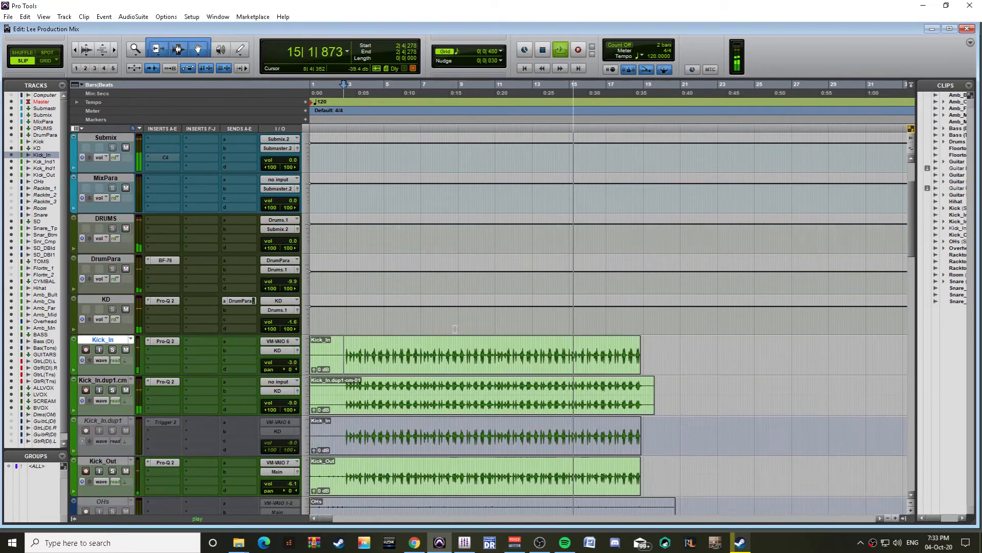
scroll(455, 329, down, 3)
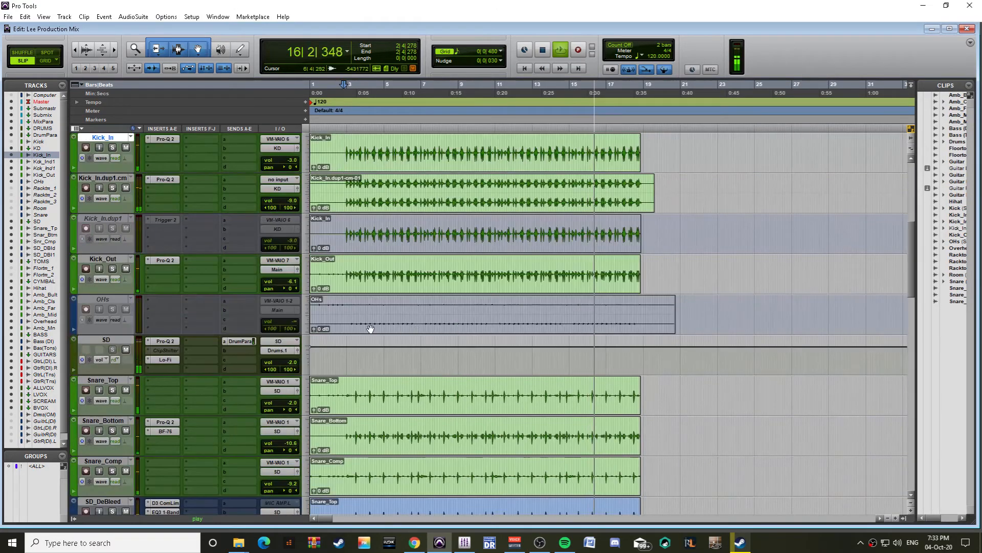
scroll(149, 382, down, 2)
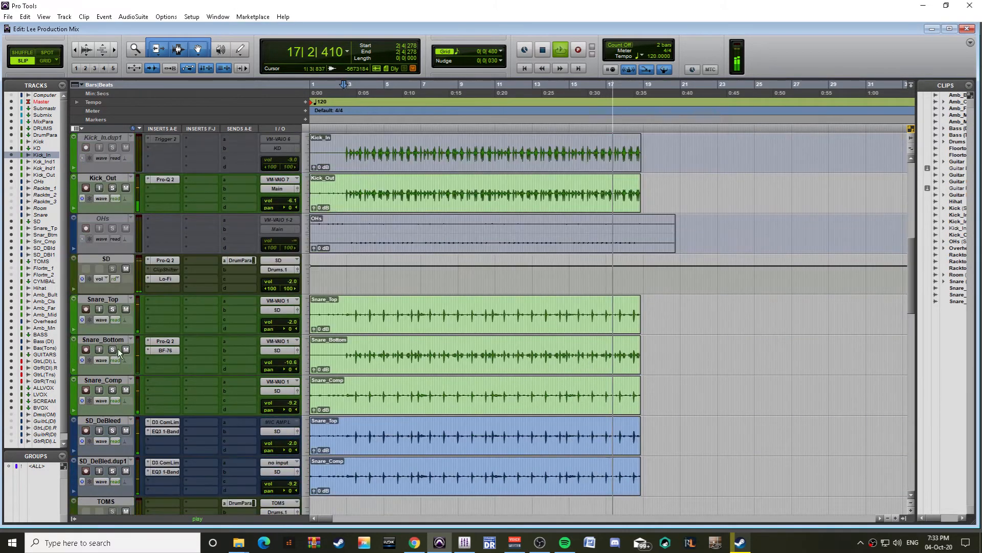
scroll(152, 328, down, 4)
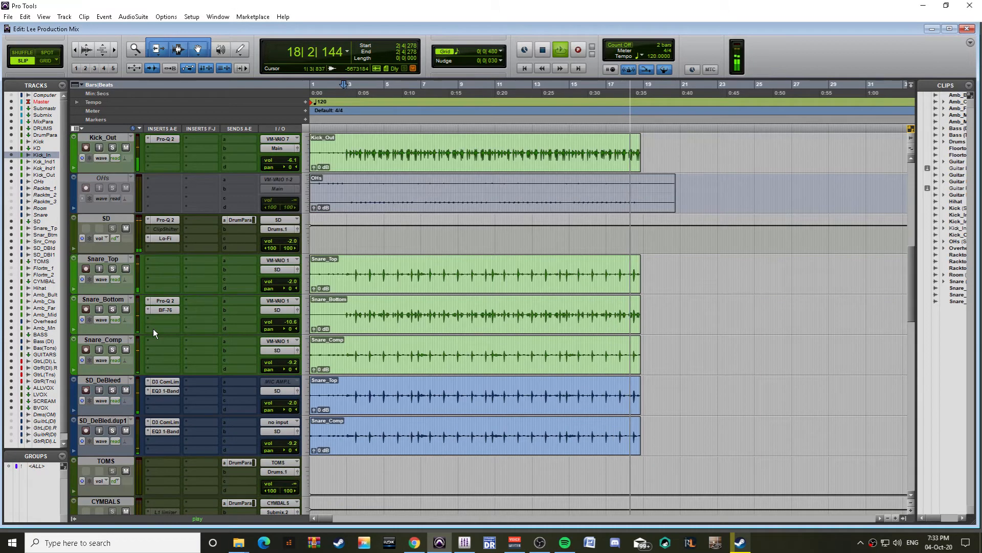
scroll(257, 367, up, 2)
scroll(257, 367, up, 8)
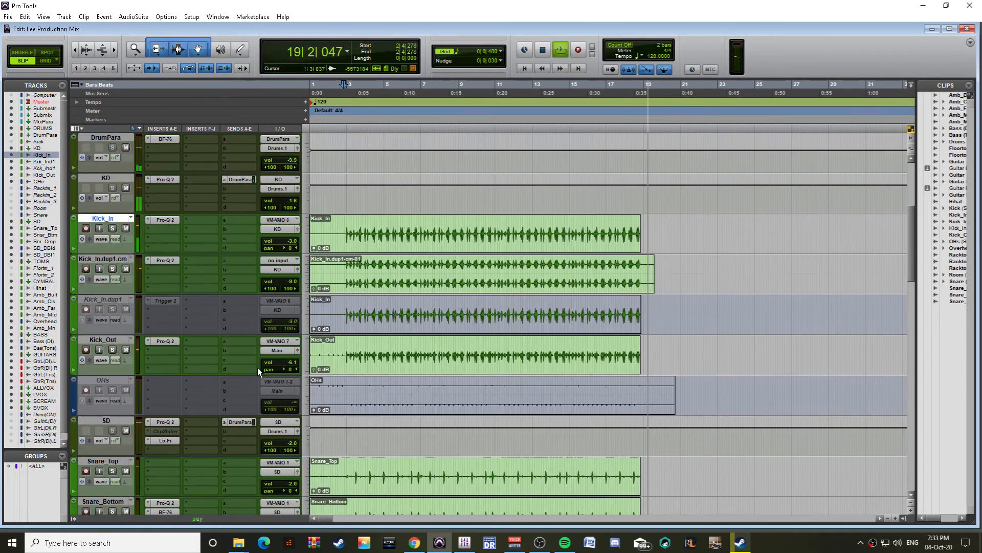
key(space)
scroll(324, 351, down, 3)
key(space)
scroll(161, 328, down, 10)
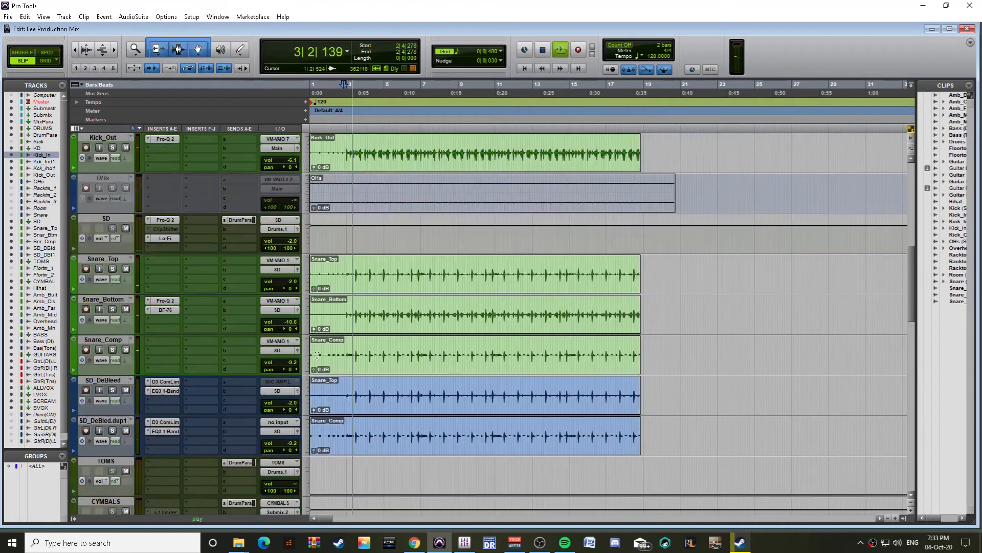
scroll(164, 353, down, 3)
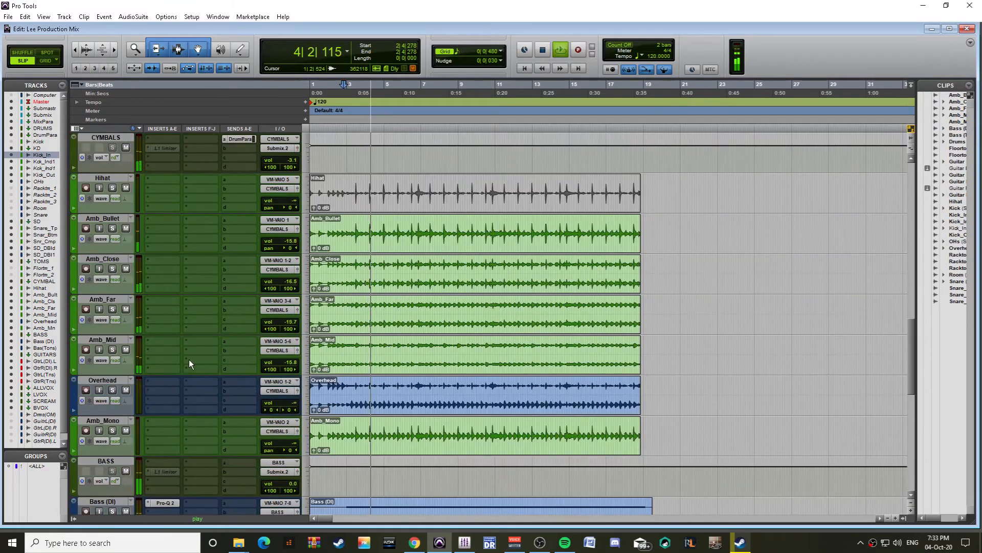
Step: Solo the Hihat, Amb_Bullet, Amb_Close, Amb_Far and Amb_Mid tracks together and listen to them
click(106, 340)
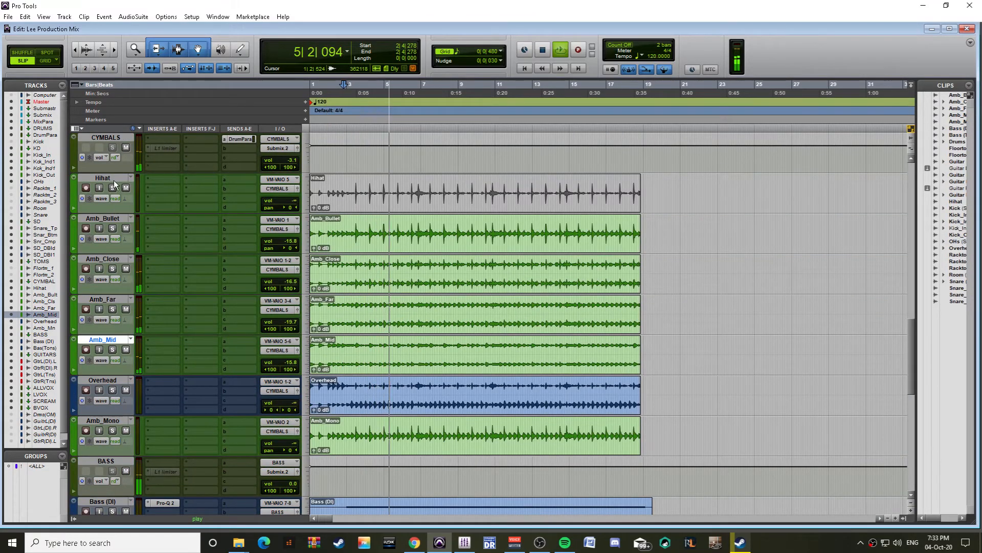
shift+click(112, 179)
scroll(186, 249, up, 2)
scroll(215, 302, up, 1)
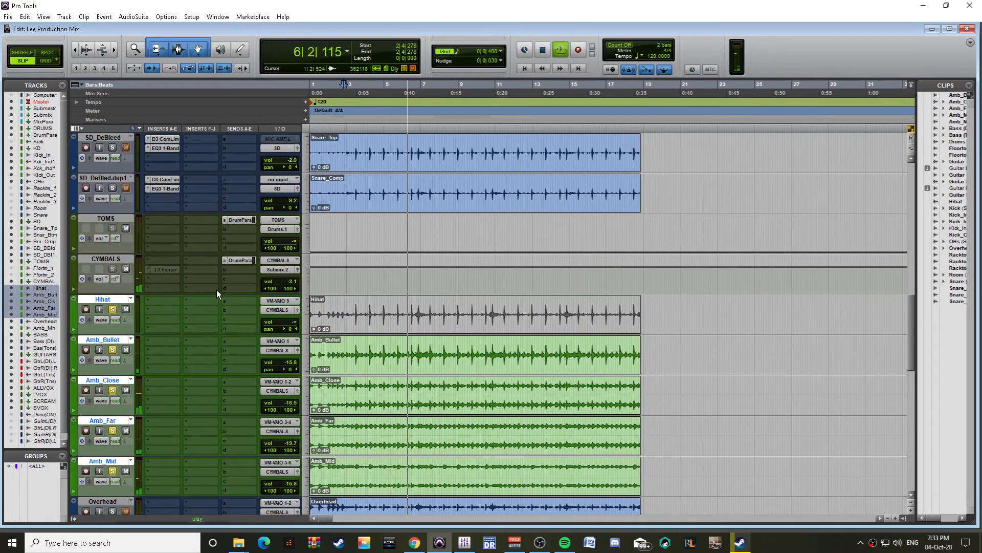
scroll(219, 300, down, 2)
scroll(159, 312, up, 2)
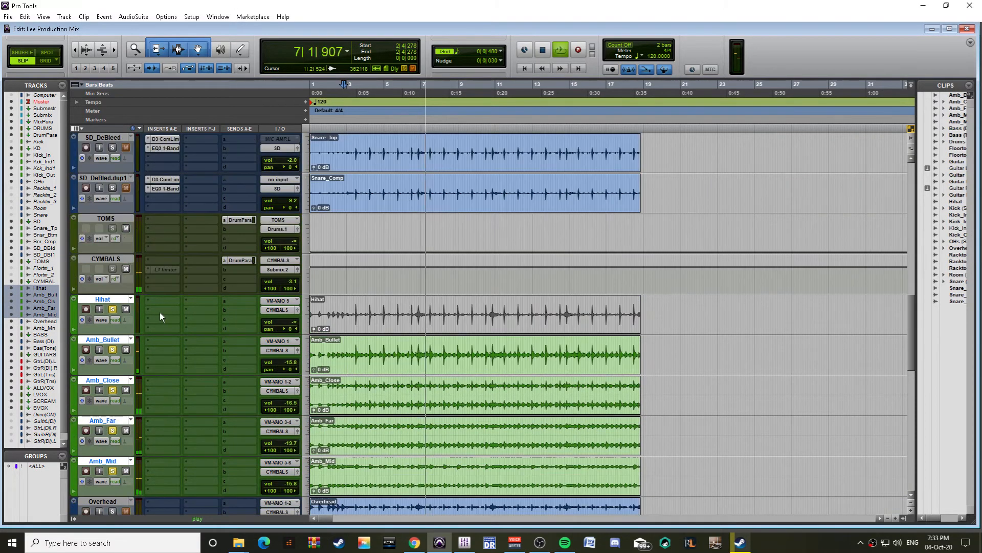
scroll(173, 284, down, 3)
scroll(167, 336, up, 8)
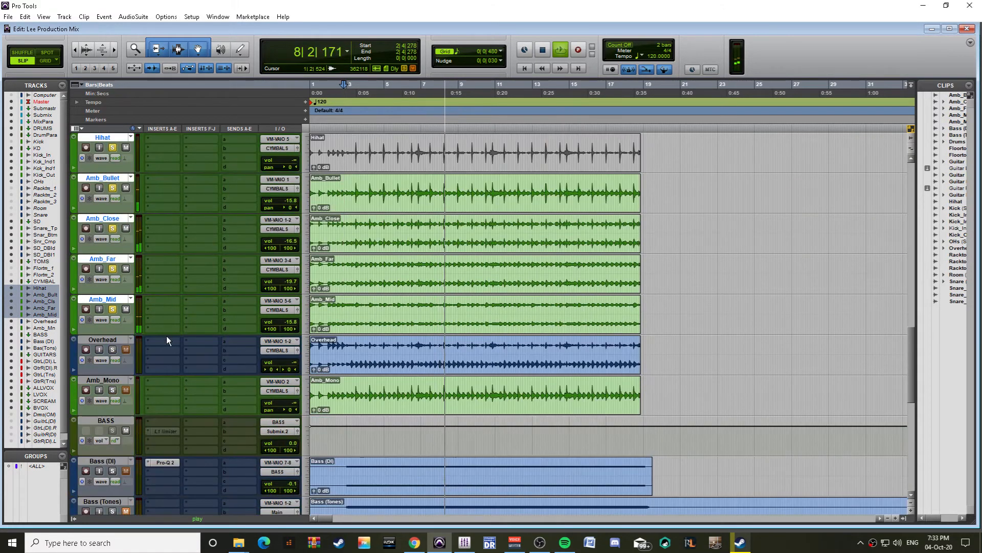
scroll(165, 338, down, 2)
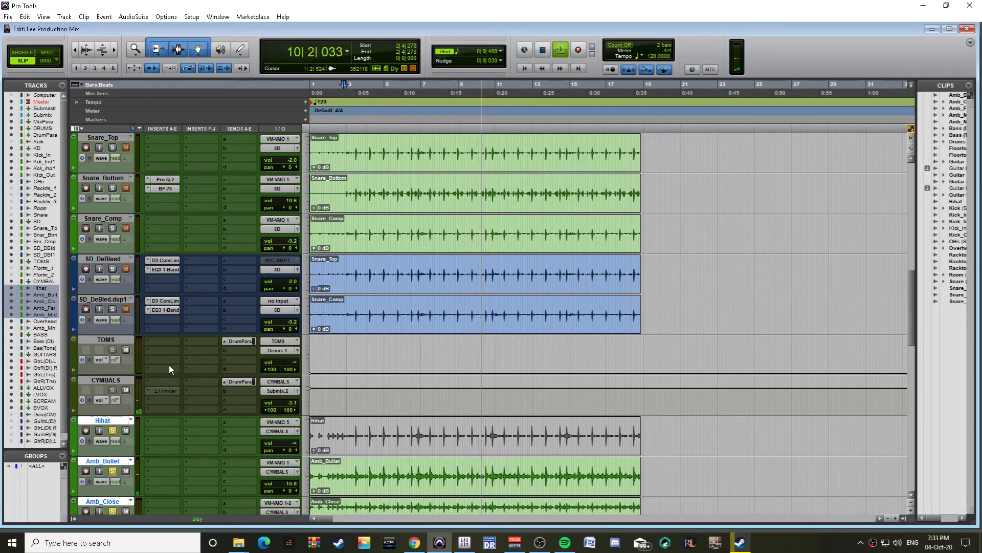
Step: Stop playback and insert a FabFilter Pro-Q 2 on the CYMBALS bus
key(space)
click(162, 383)
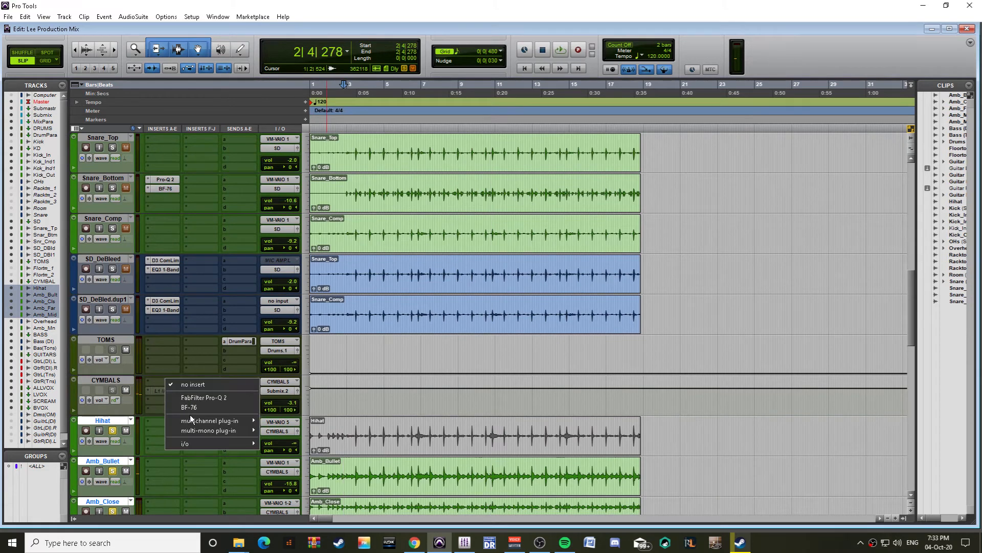
mouse_move(198, 422)
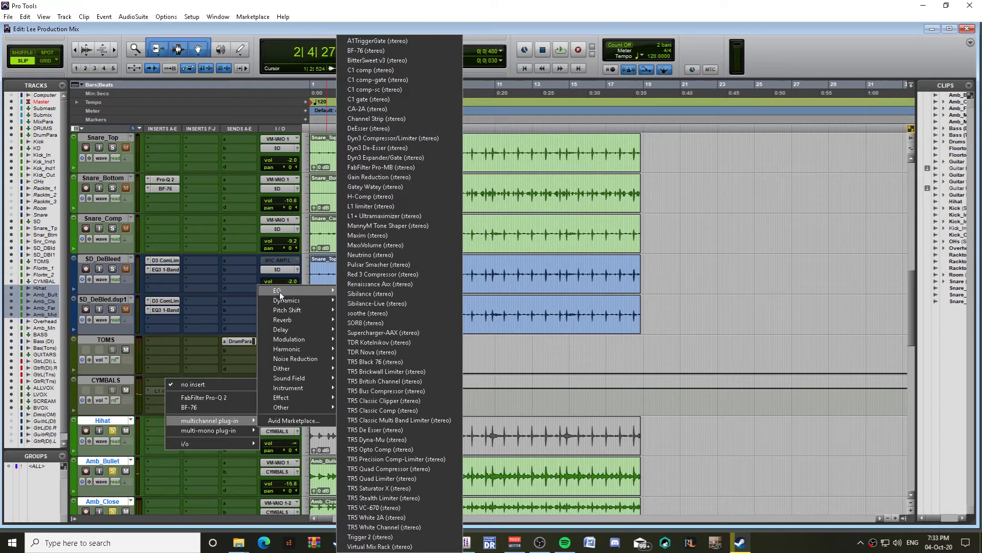
mouse_move(285, 290)
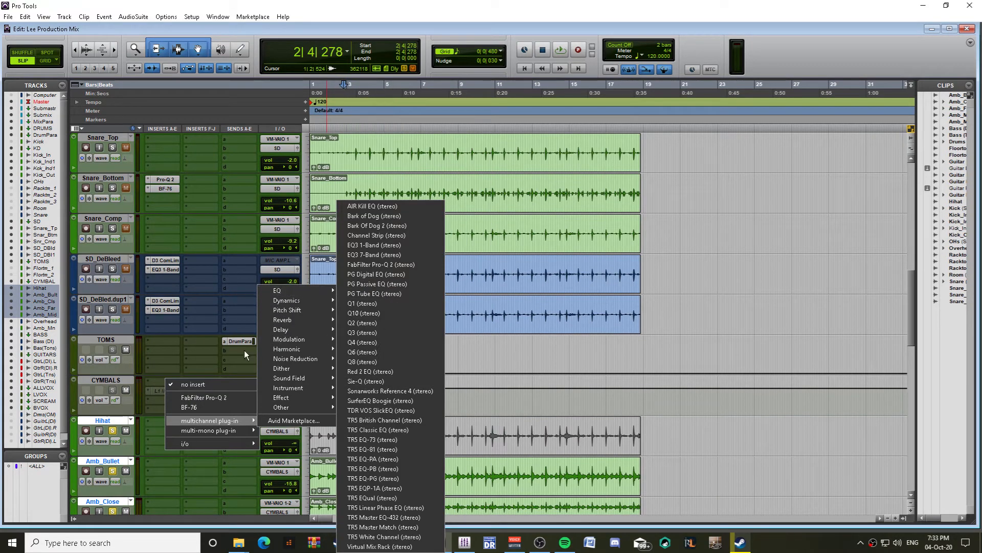
click(198, 398)
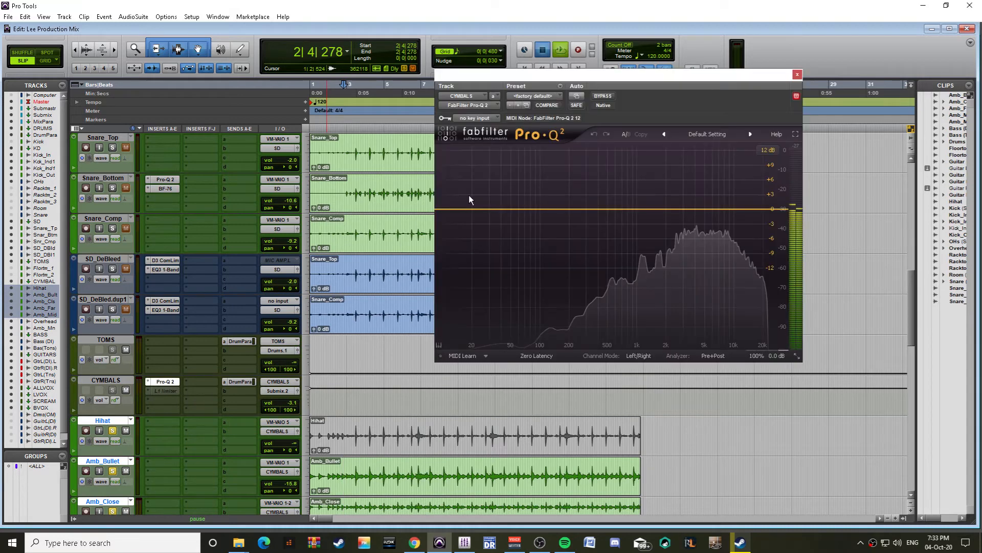
Step: Check the soloed cymbal and ambience tracks in the Master Pro-Q 2 during playback, and close the plug-in
scroll(327, 307, up, 1)
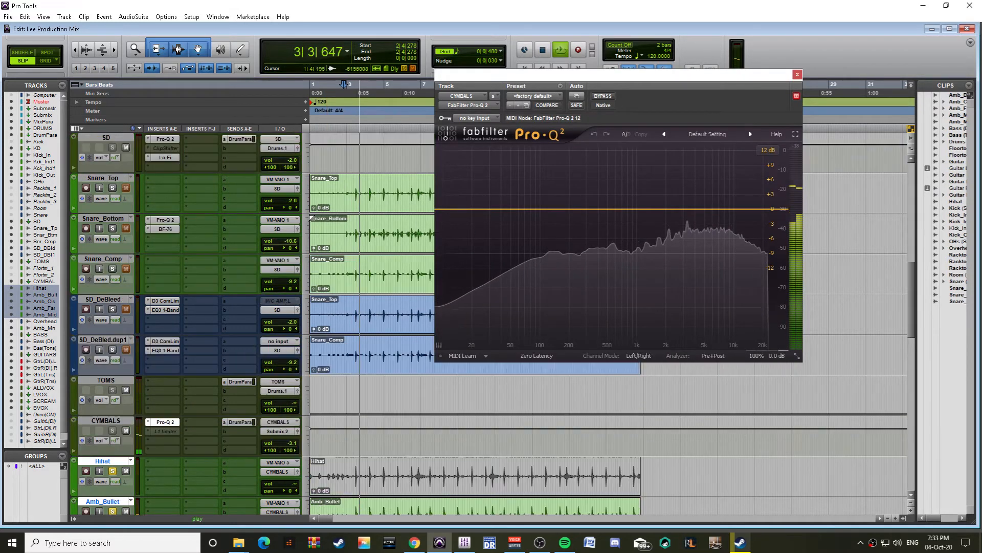
scroll(157, 147, up, 10)
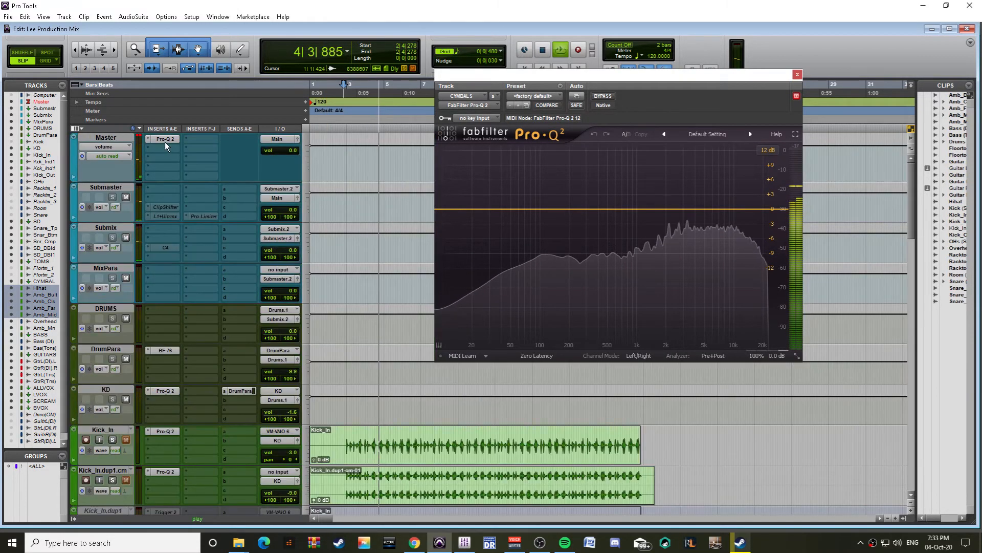
click(165, 140)
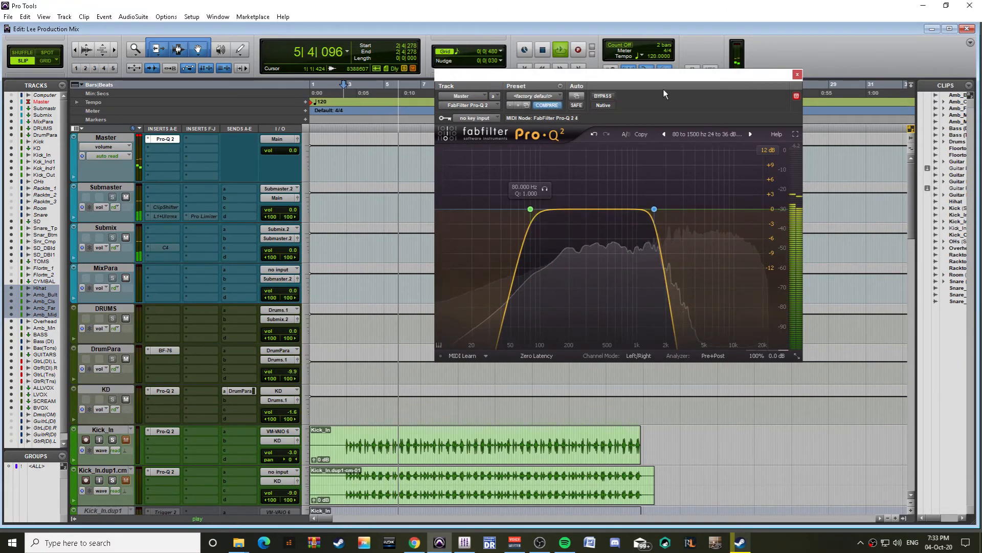
click(797, 74)
Step: Add a 30 dB/oct low cut near 150 Hz to the CYMBALS Pro-Q 2 and compare it with bypass
scroll(646, 205, down, 7)
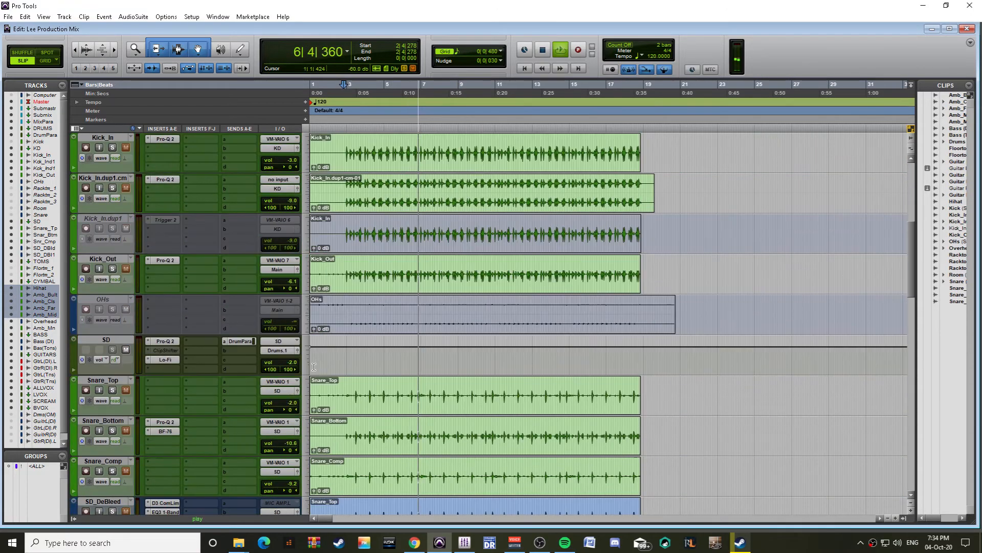
scroll(314, 366, down, 7)
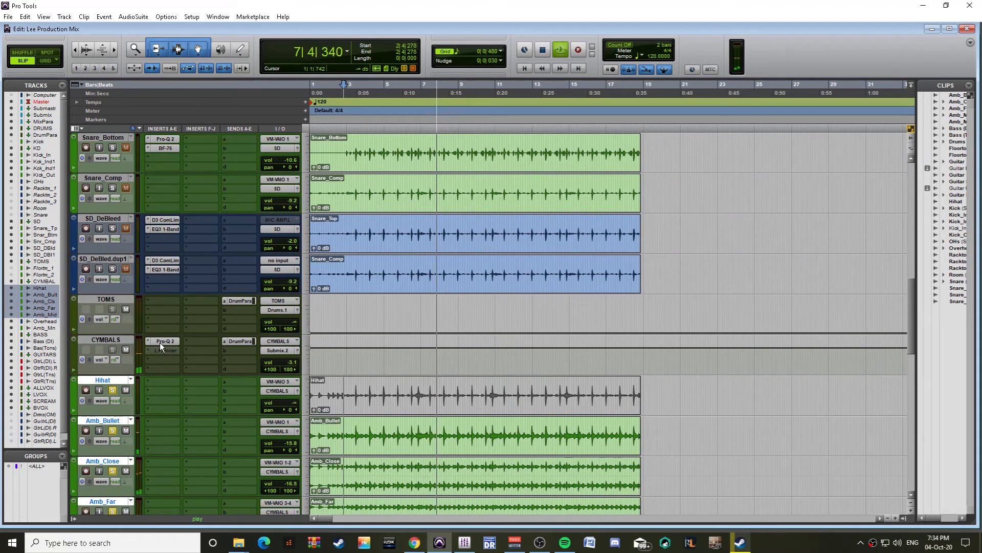
click(163, 341)
drag(452, 207, 556, 208)
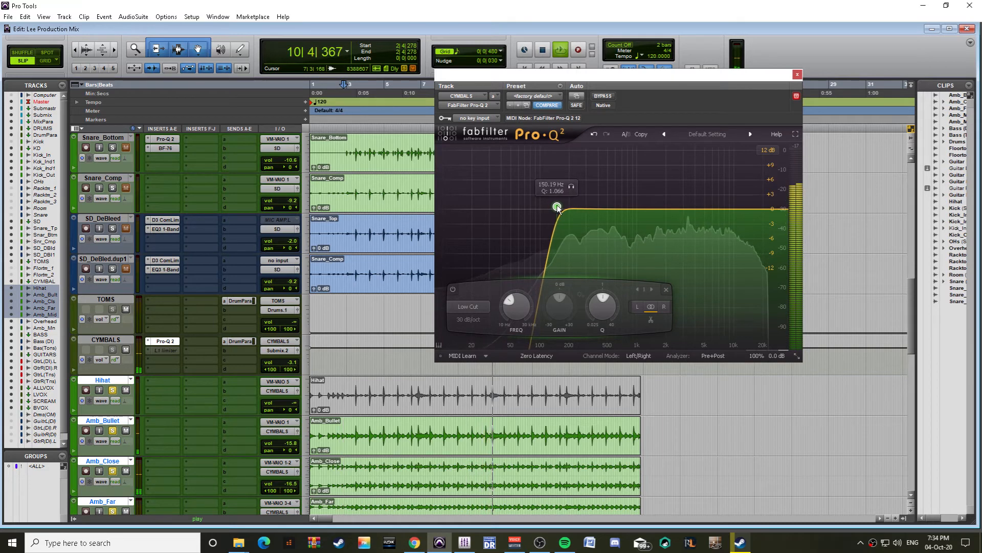
scroll(238, 361, up, 2)
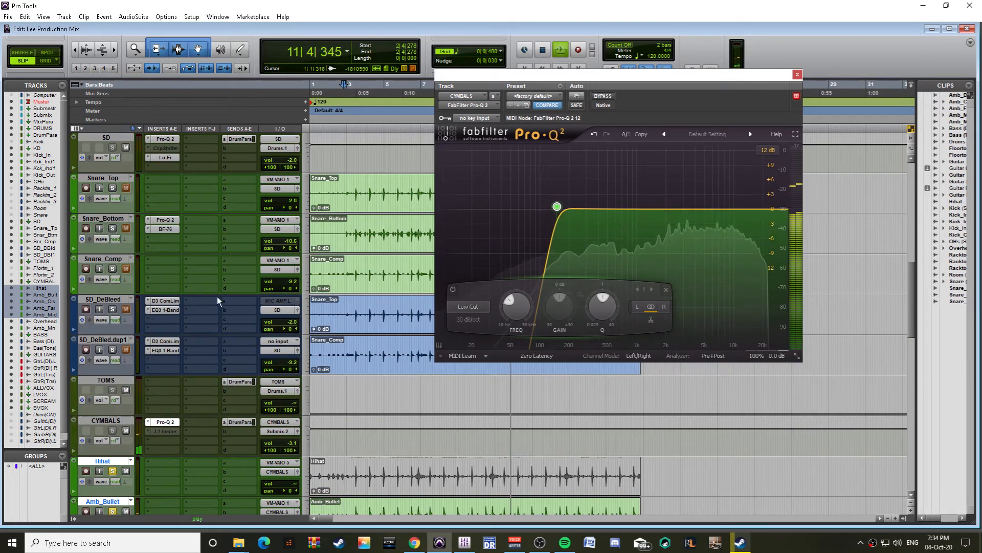
click(600, 96)
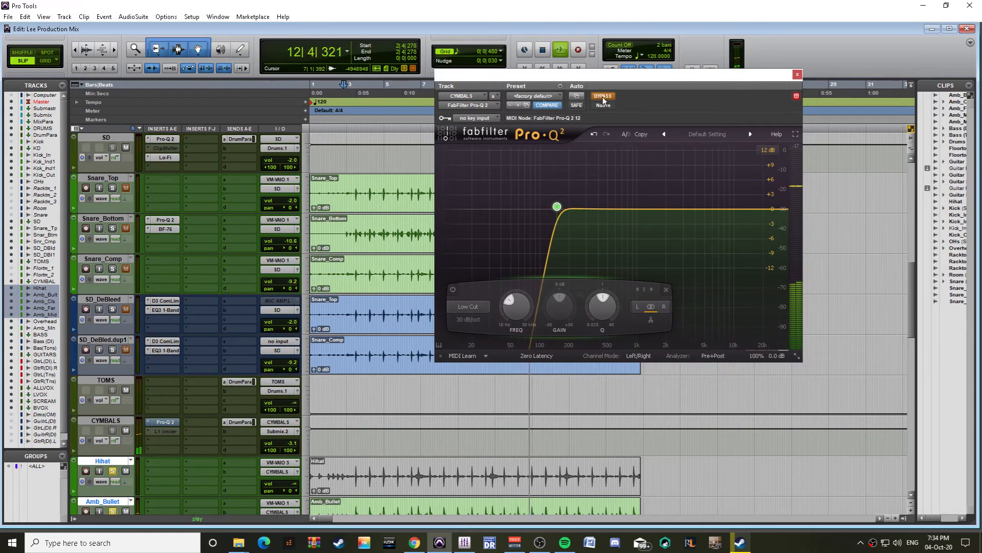
key(space)
Step: Add the tracks from Kick_In through Snare_Comp to the solo
scroll(167, 406, up, 5)
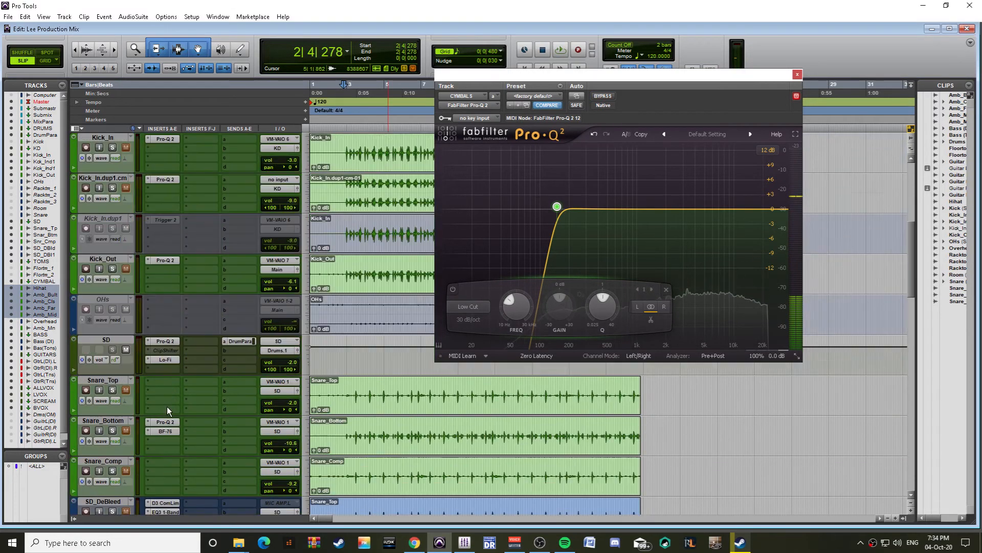
scroll(134, 434, down, 1)
scroll(115, 331, up, 3)
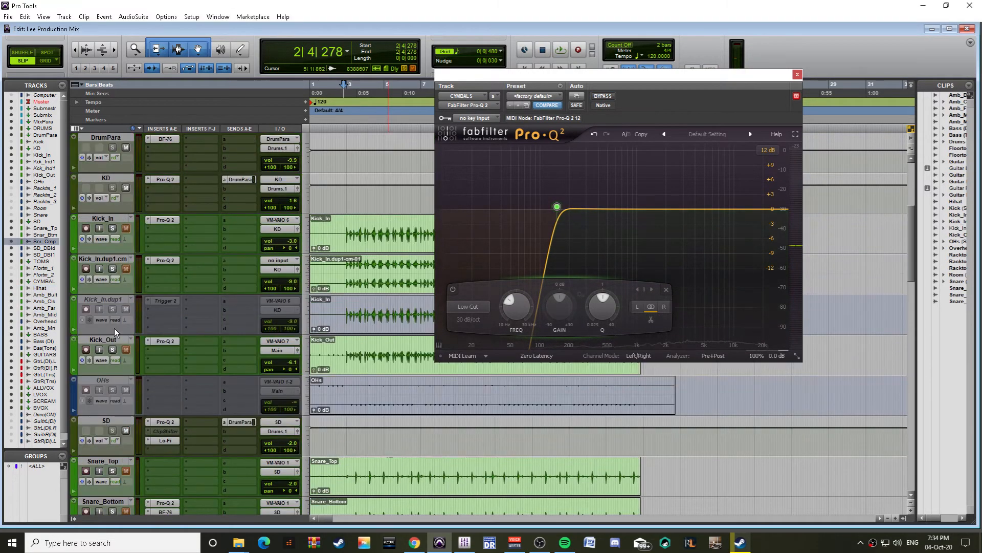
shift+click(115, 218)
alt+shift+click(113, 228)
scroll(209, 349, down, 5)
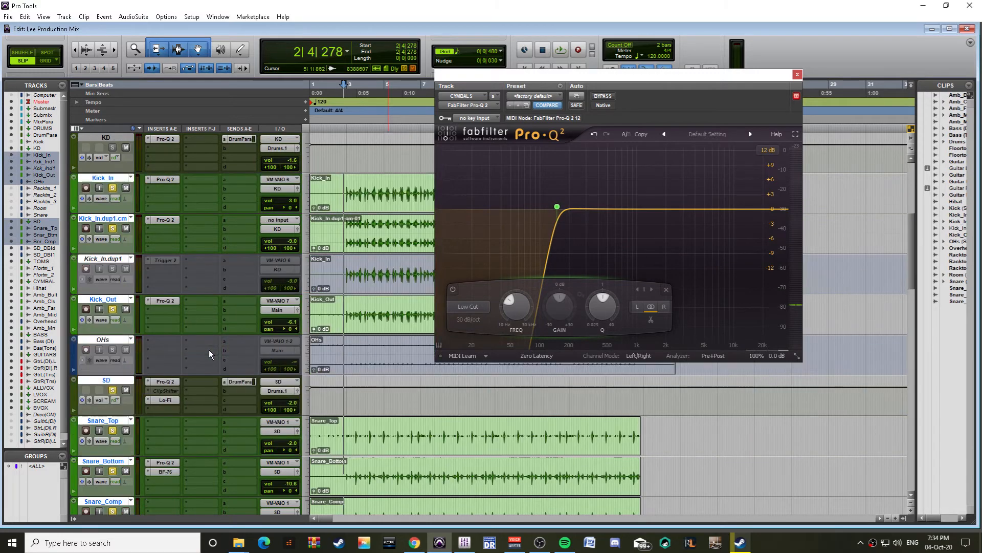
Step: Clear all track solos and restart playback of the full mix from just before bar 3
scroll(207, 352, down, 3)
click(108, 259)
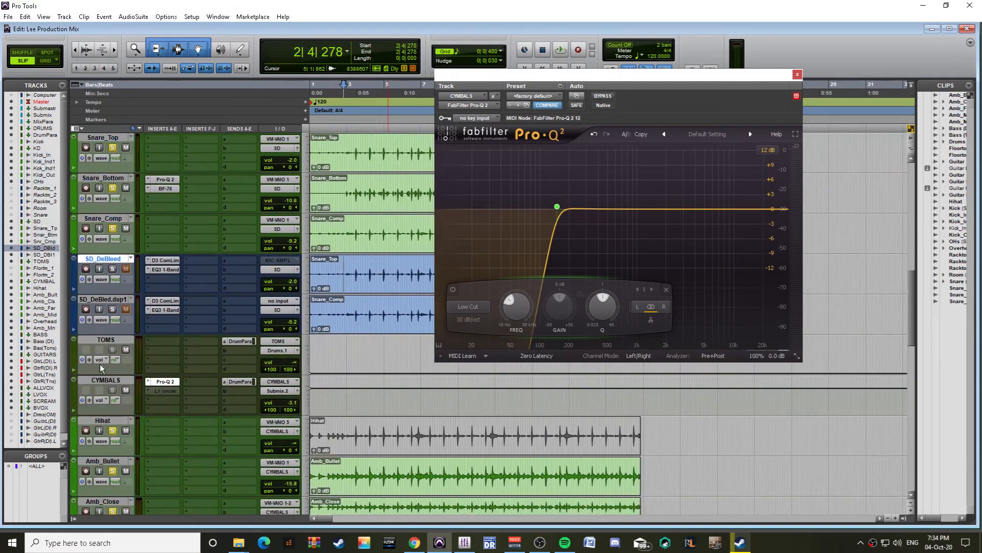
scroll(100, 364, down, 8)
alt+click(112, 270)
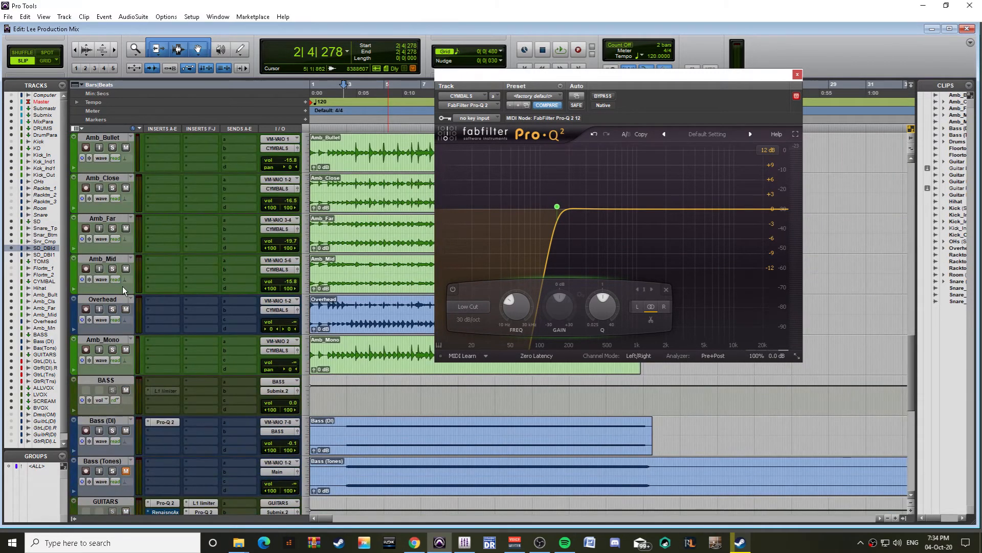
scroll(121, 287, up, 3)
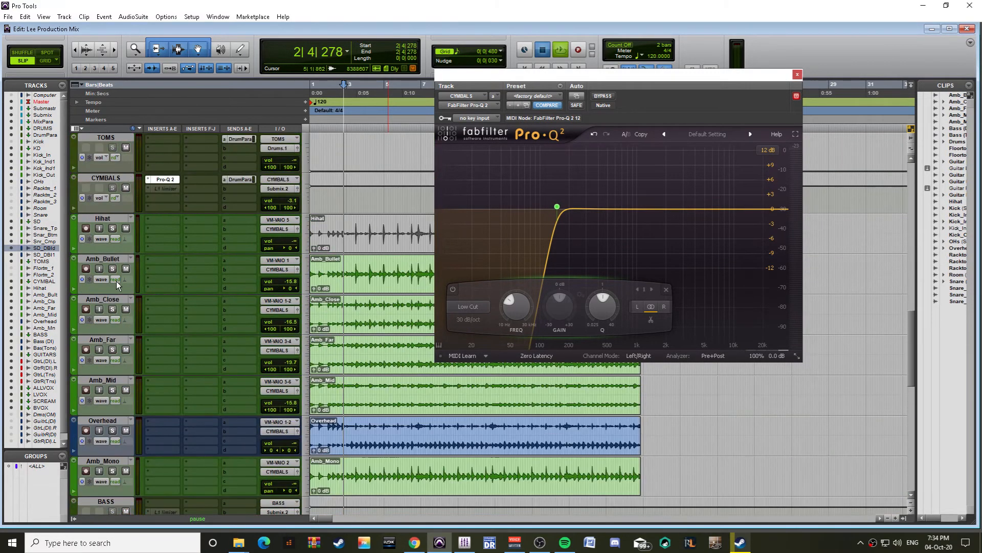
click(344, 264)
key(space)
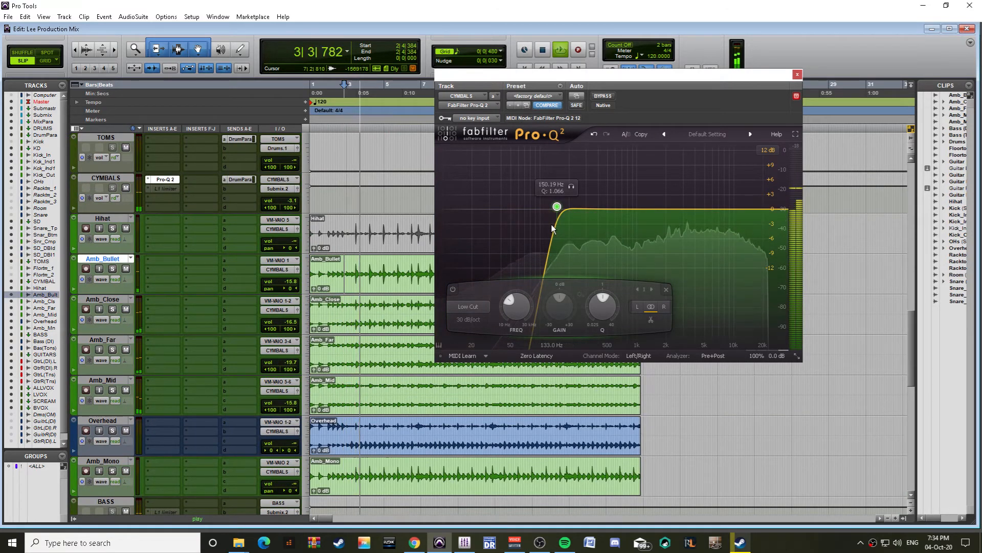
Step: Activate the L1 limiter on the CYMBALS bus and set its threshold to -22.7 and out ceiling to -19.3
click(165, 190)
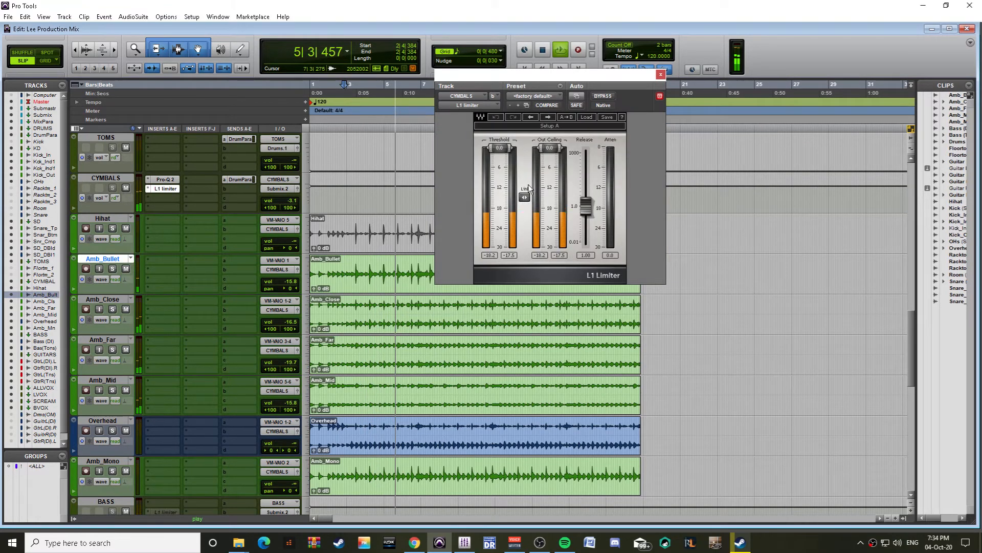
drag(525, 197, 525, 256)
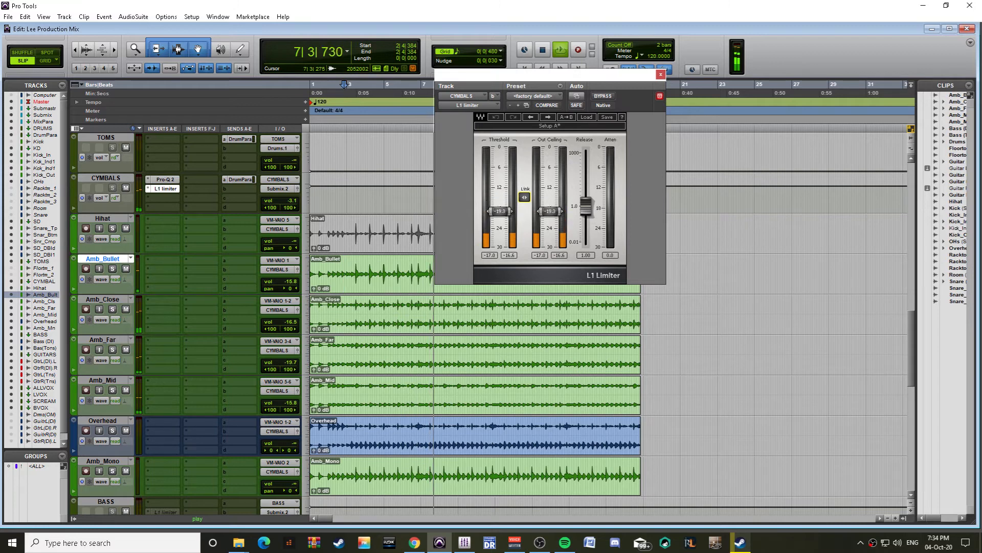
drag(550, 215, 550, 207)
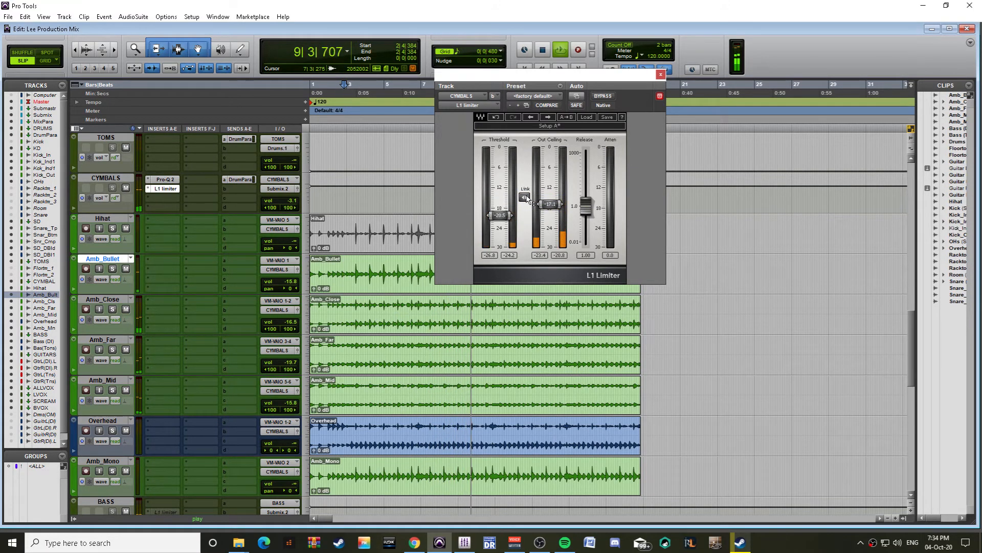
drag(526, 199, 526, 201)
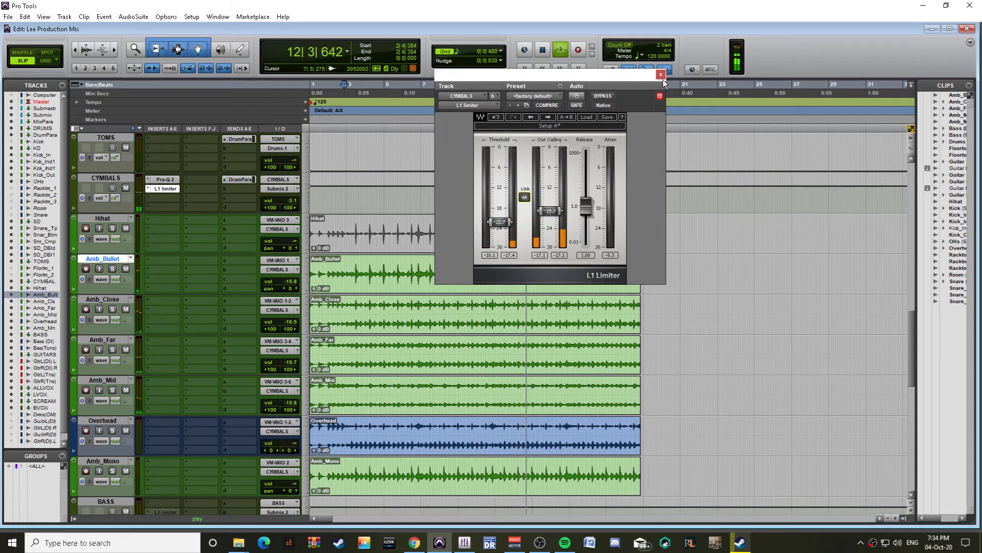
Step: Close the CYMBALS limiter, mute the Guitar L (Tones) and Guitar R (Tones) tracks, and restart playback from early in bar 3
click(661, 75)
scroll(478, 210, up, 3)
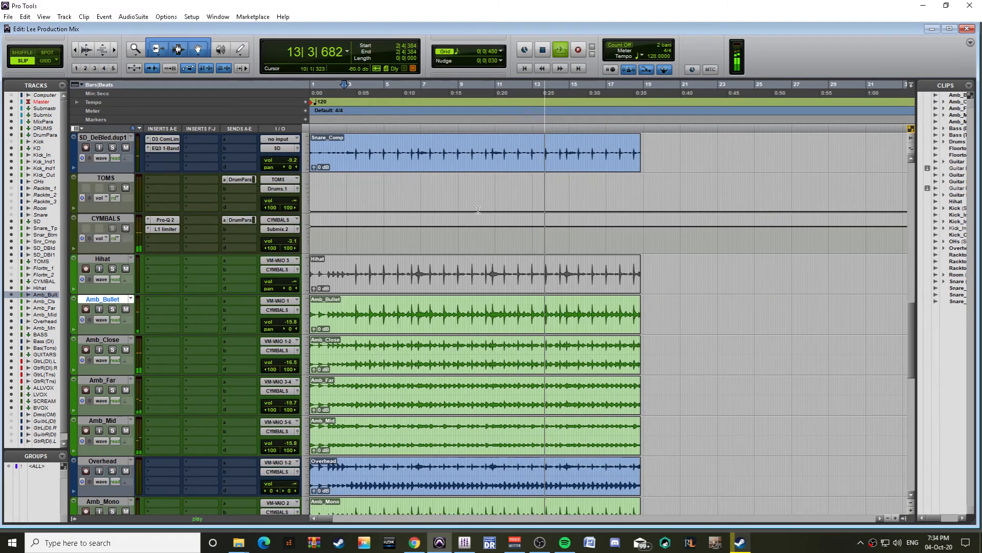
scroll(478, 210, up, 15)
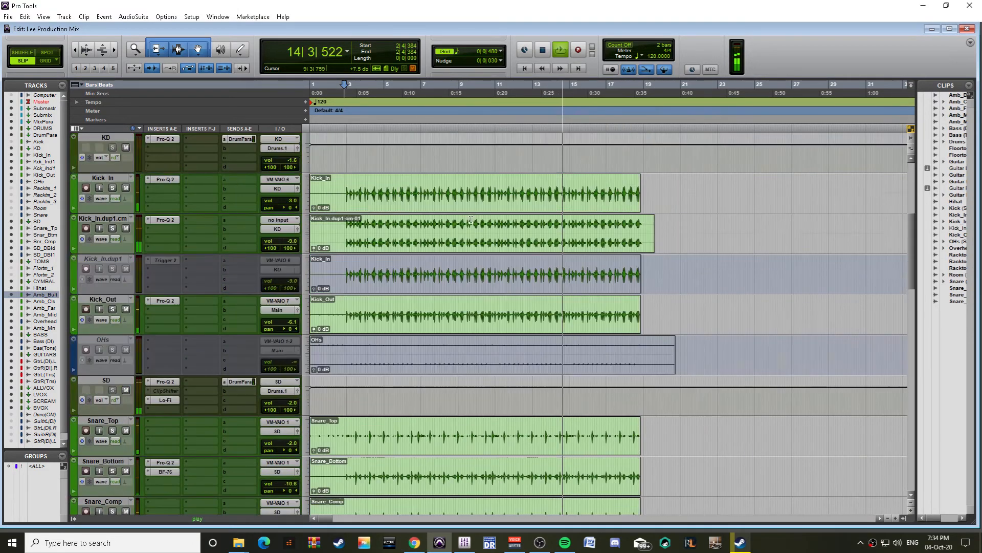
scroll(471, 220, up, 8)
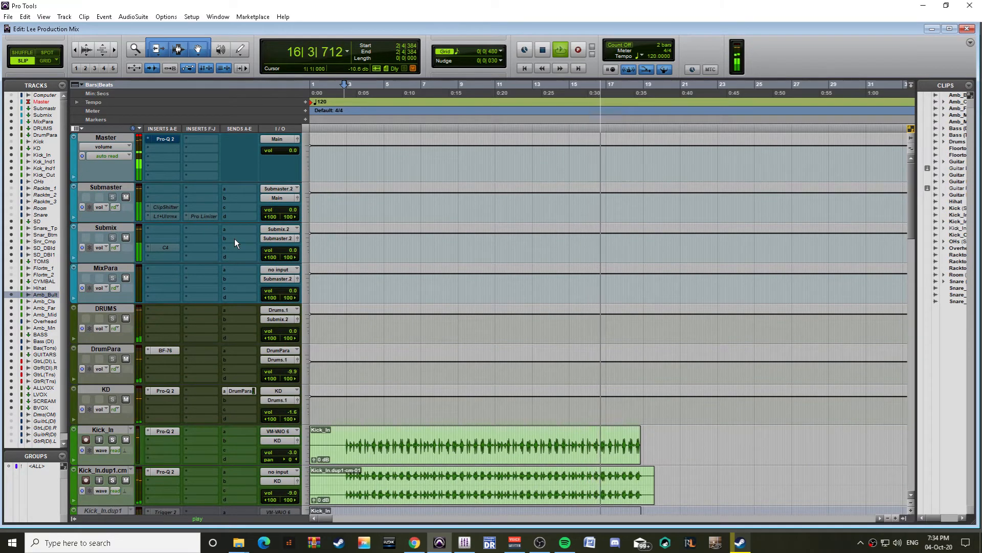
scroll(234, 238, down, 18)
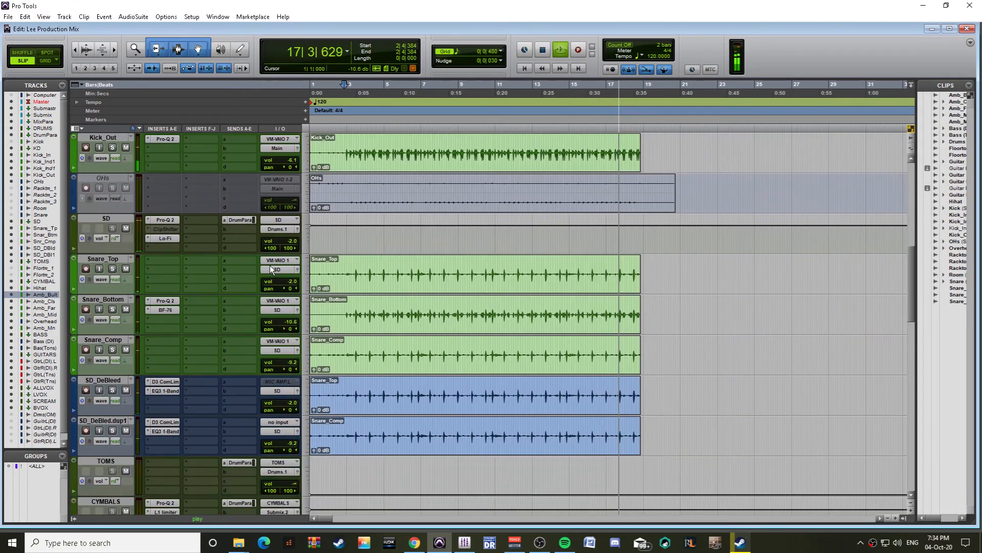
scroll(269, 265, down, 15)
key(space)
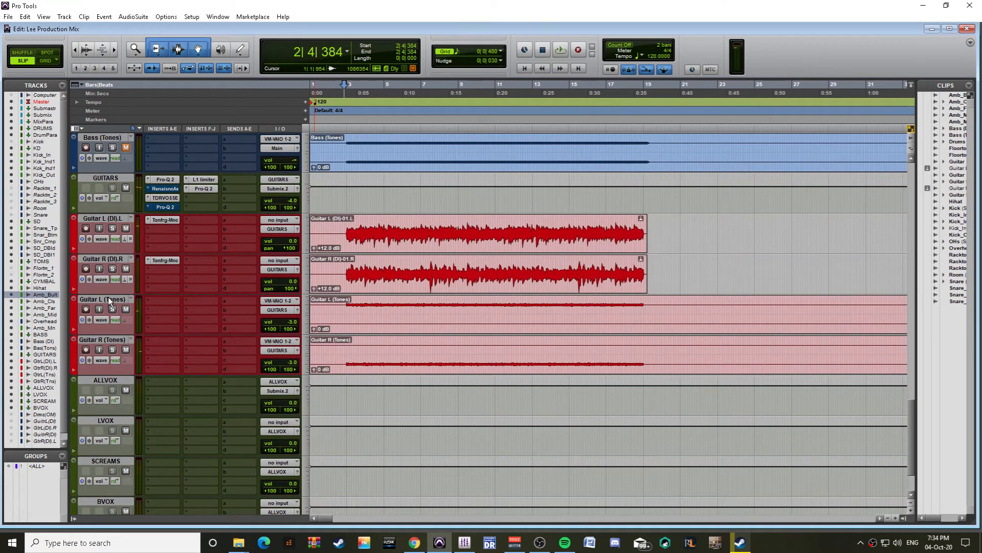
click(108, 299)
shift+click(112, 339)
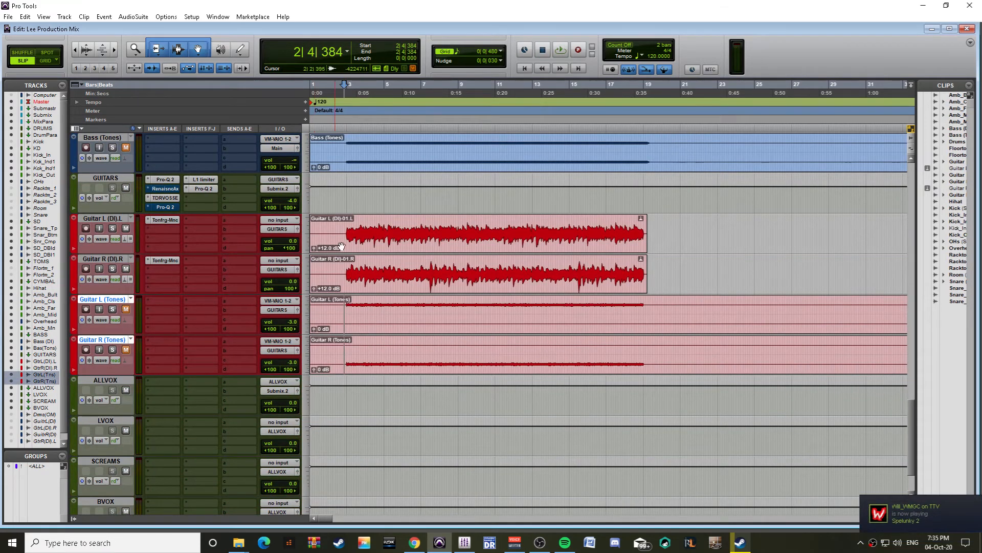
click(351, 223)
key(space)
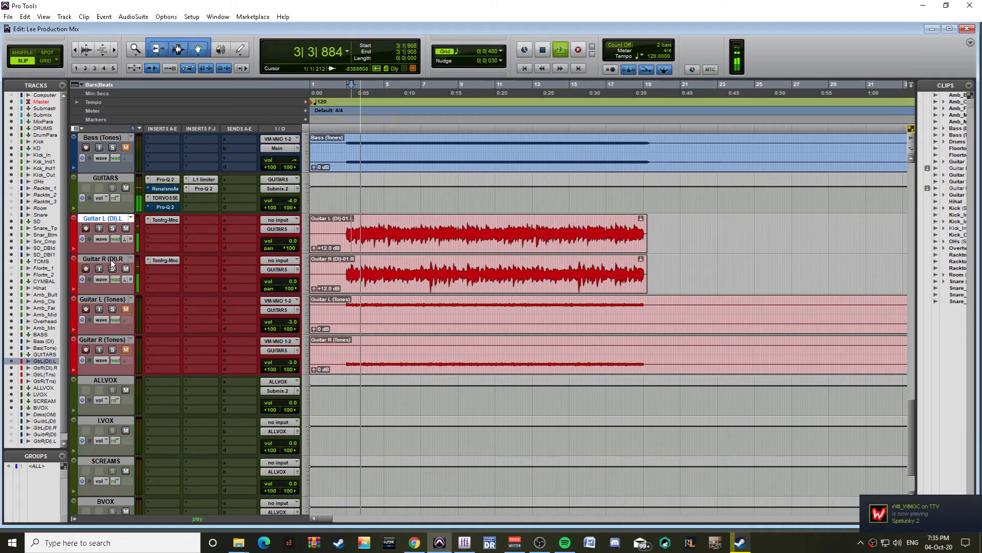
Step: Load the "1500 highpass 36 dB oct" preset in the Master Pro-Q 2 and restart playback
scroll(486, 339, up, 20)
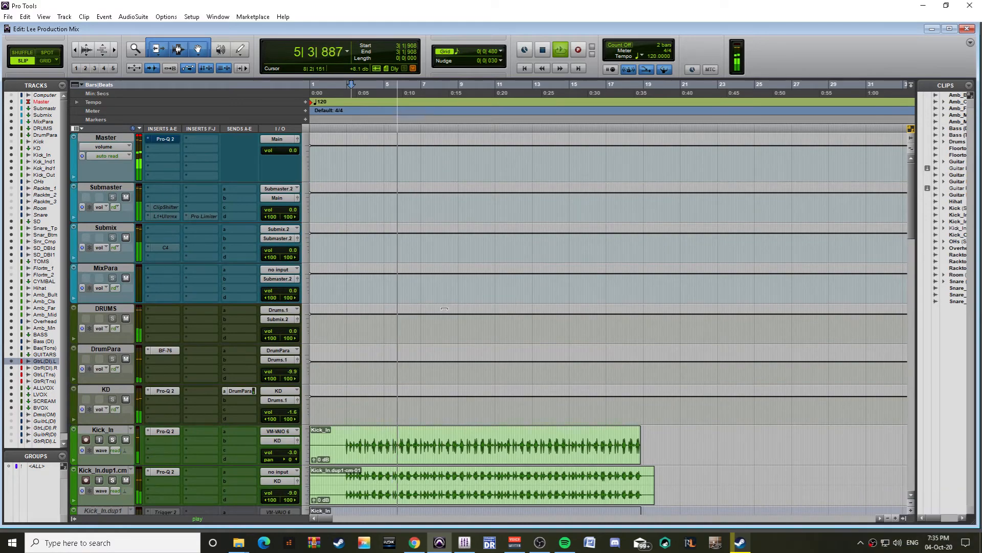
scroll(440, 306, down, 3)
scroll(433, 309, down, 6)
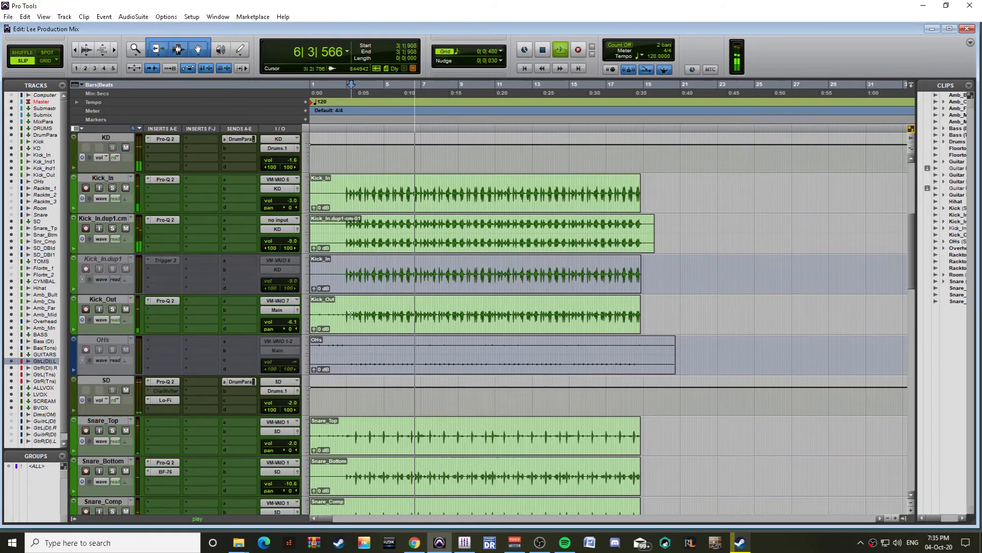
scroll(306, 306, up, 9)
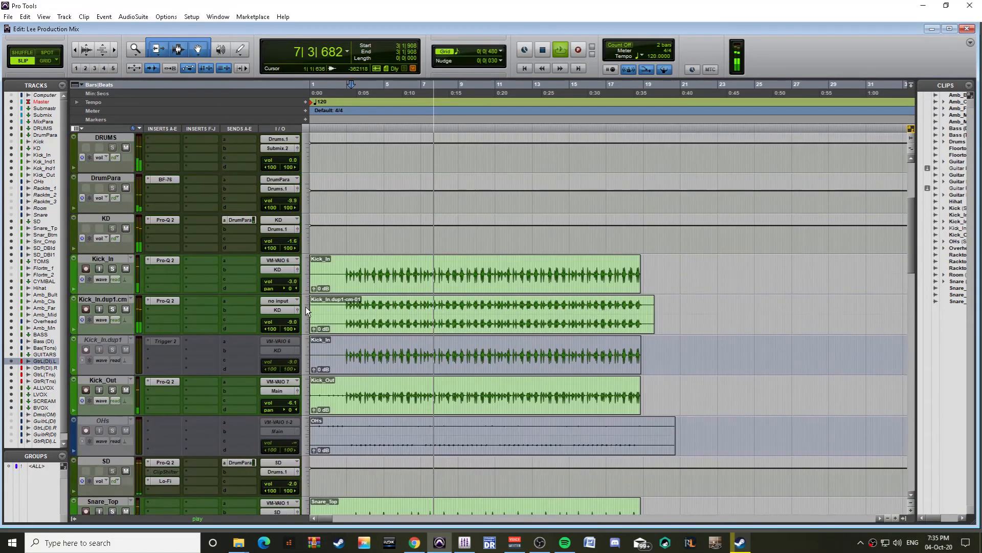
click(162, 139)
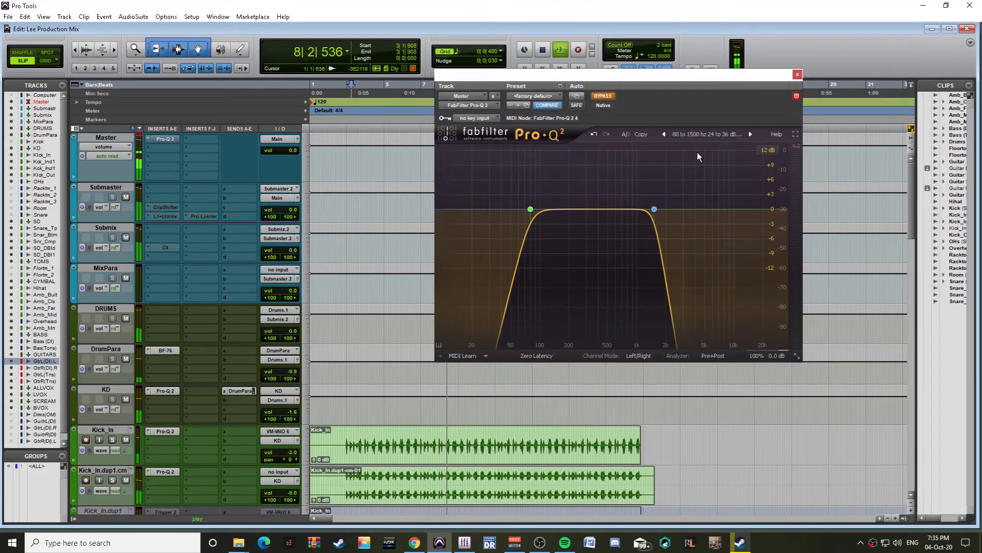
key(space)
click(738, 136)
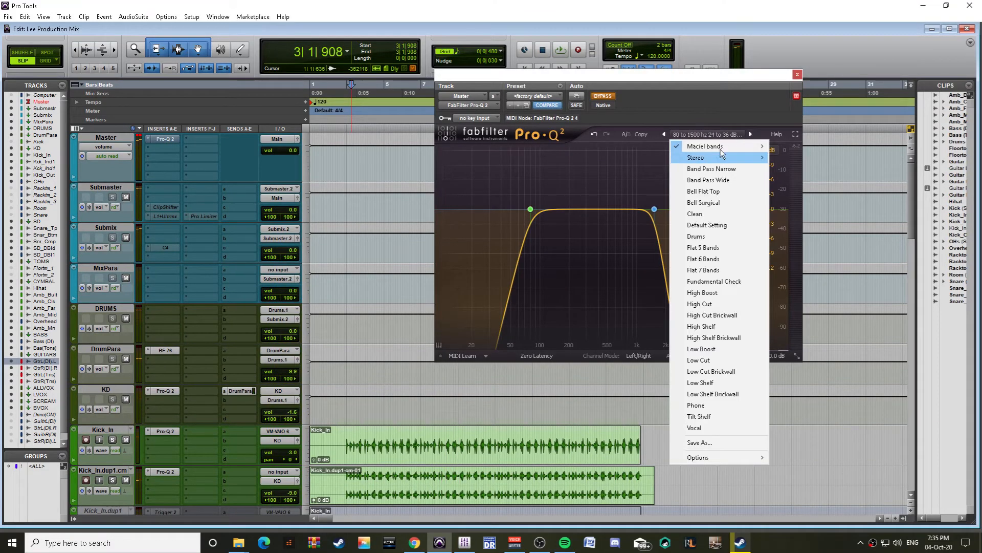
mouse_move(723, 149)
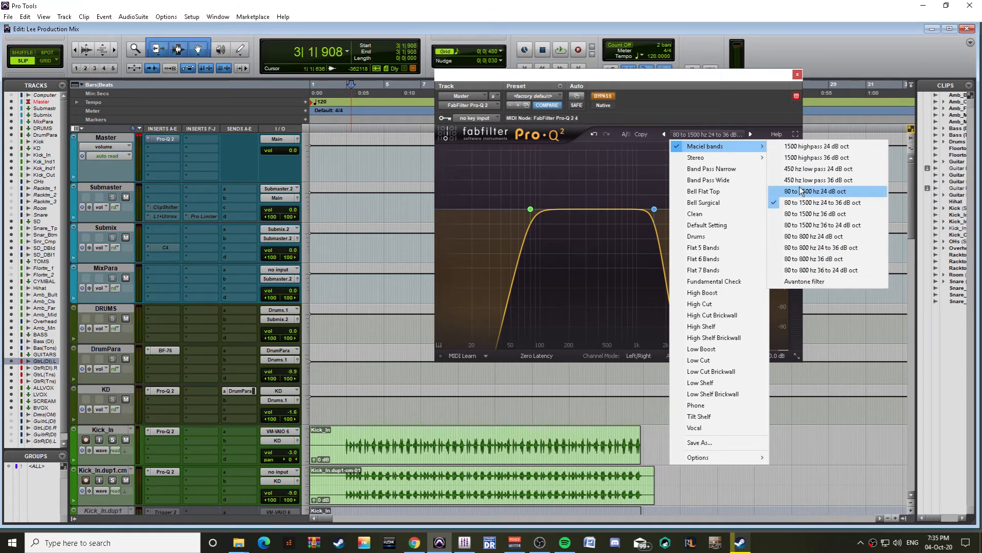
click(800, 158)
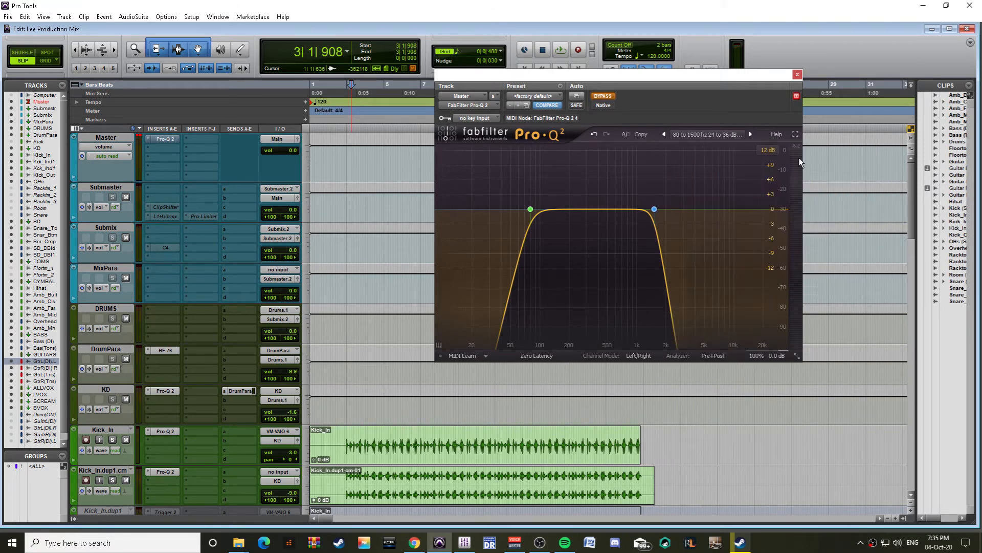
key(space)
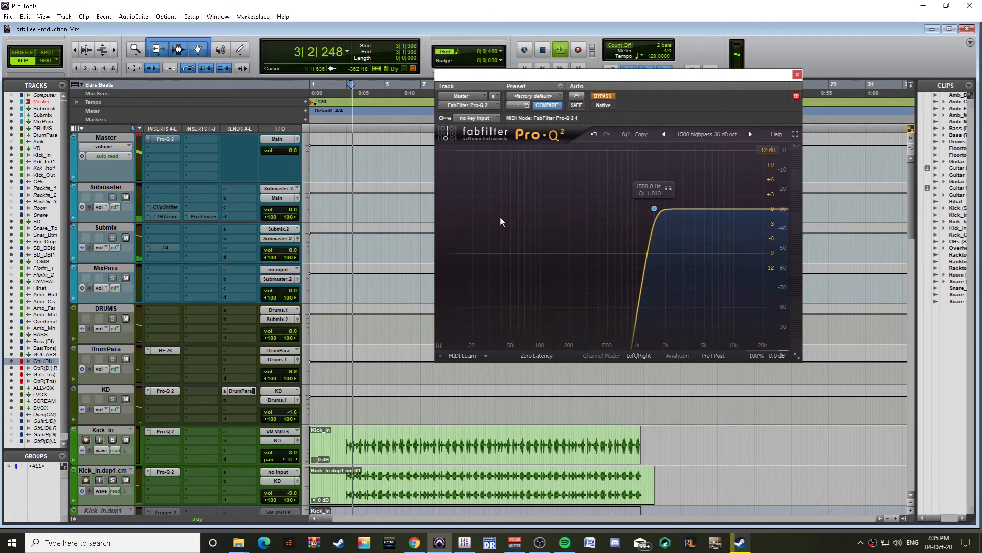
Step: Take the Master track's 1500 Hz high-pass EQ out of bypass to audition only the highs of the mix
click(609, 99)
scroll(404, 293, down, 2)
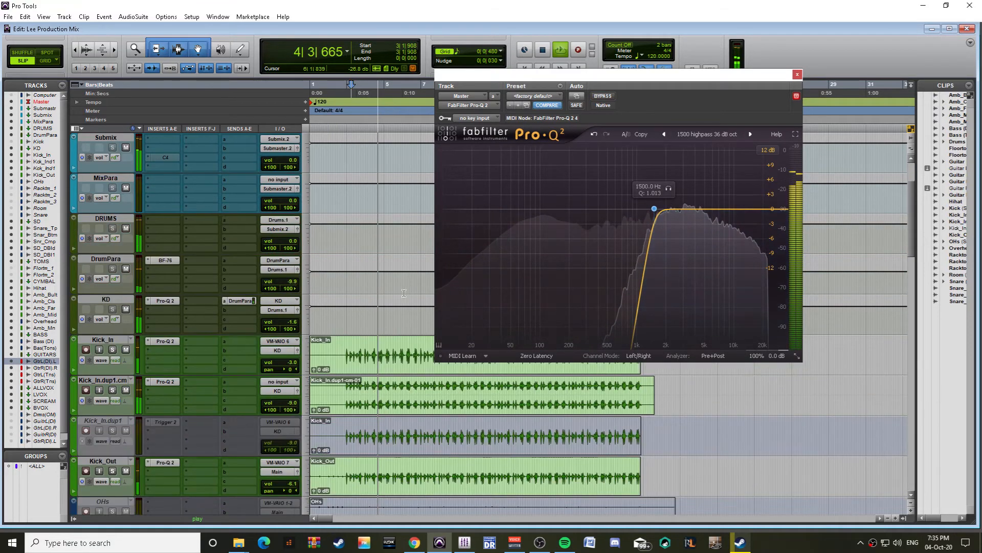
scroll(403, 293, down, 15)
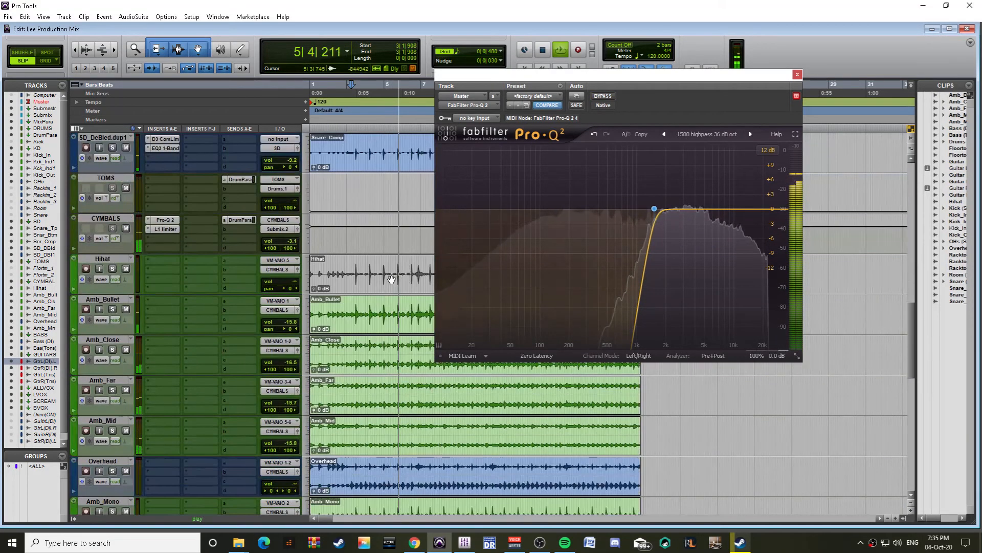
scroll(218, 278, down, 9)
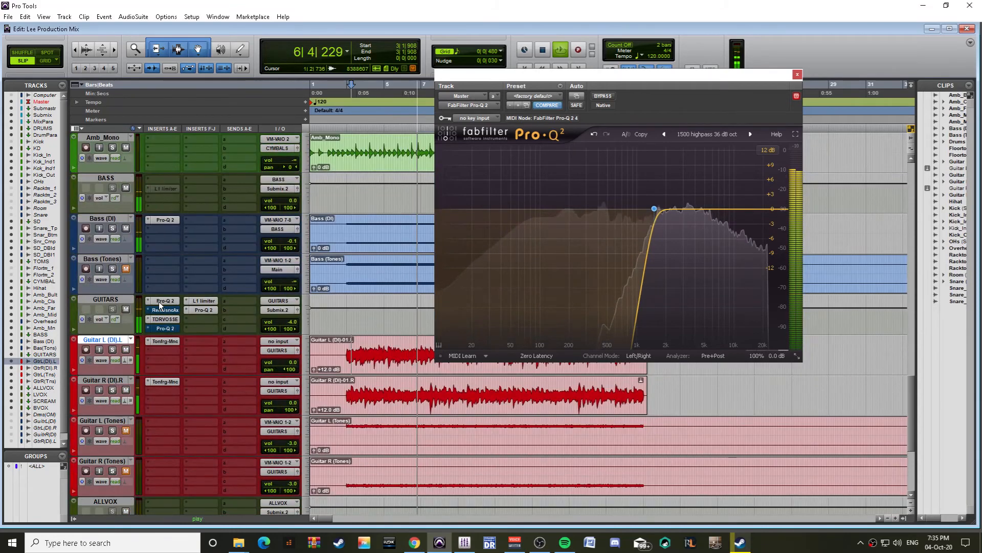
scroll(159, 302, up, 9)
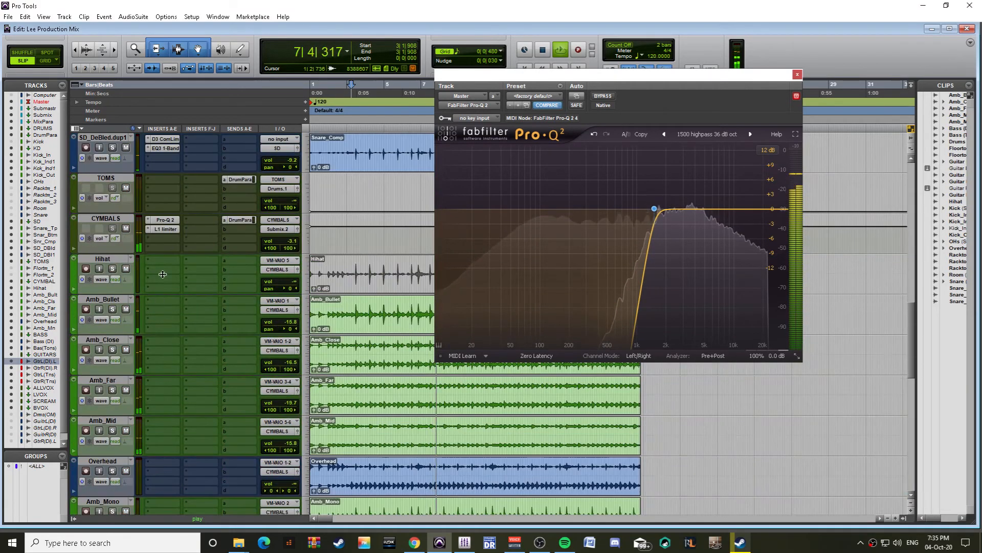
Step: In the CYMBALS Pro-Q 2, cut a bell about 2.2 dB near 5280 Hz and add a 12 dB/oct high cut
click(166, 219)
mouse_move(701, 209)
mouse_down()
mouse_move(686, 186)
mouse_move(713, 191)
mouse_move(676, 185)
mouse_move(730, 193)
mouse_move(698, 189)
mouse_move(695, 165)
mouse_move(679, 165)
mouse_move(709, 178)
mouse_move(708, 219)
mouse_up()
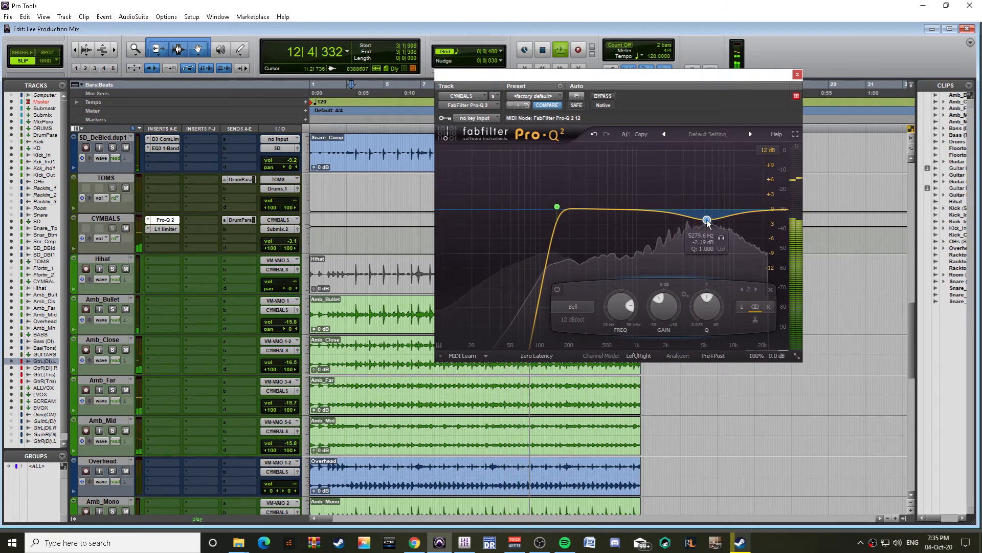
click(774, 209)
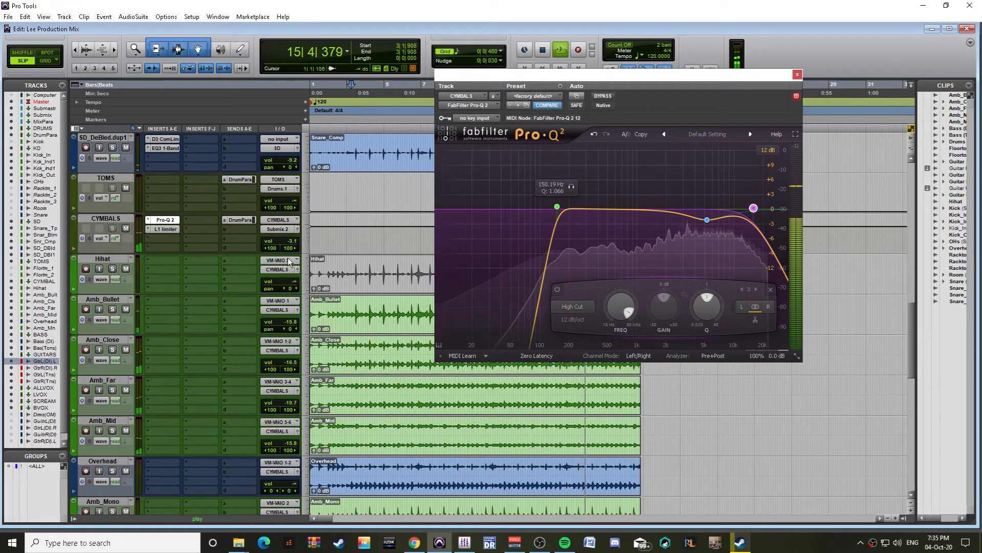
click(797, 74)
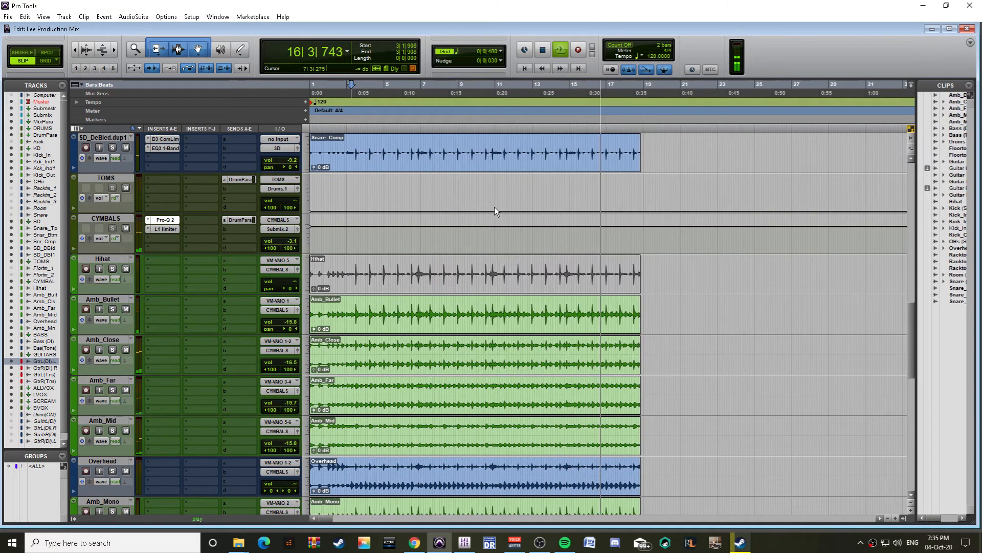
Step: Play the mix from the Hihat clip at about bar 6
scroll(238, 375, up, 4)
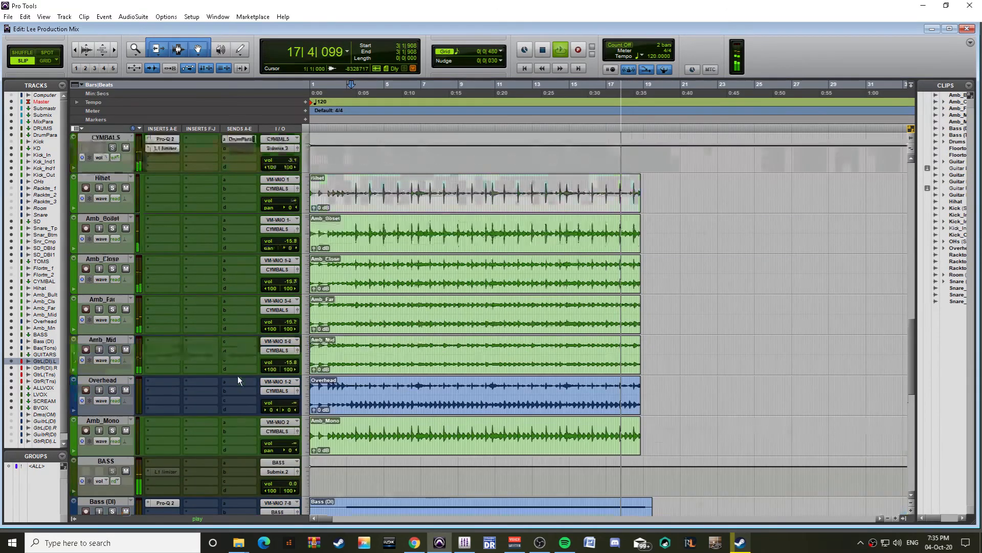
scroll(237, 376, down, 3)
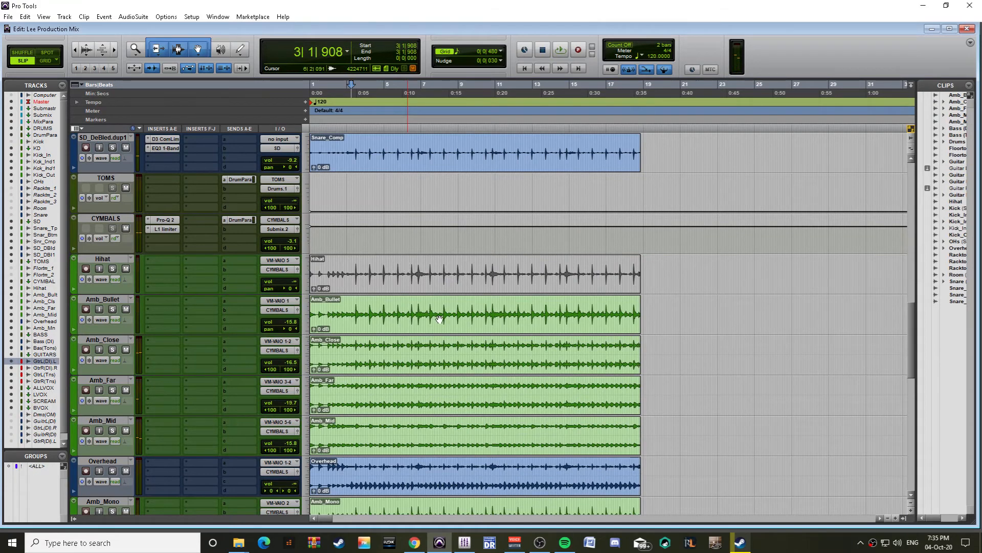
click(416, 273)
key(space)
scroll(440, 319, down, 2)
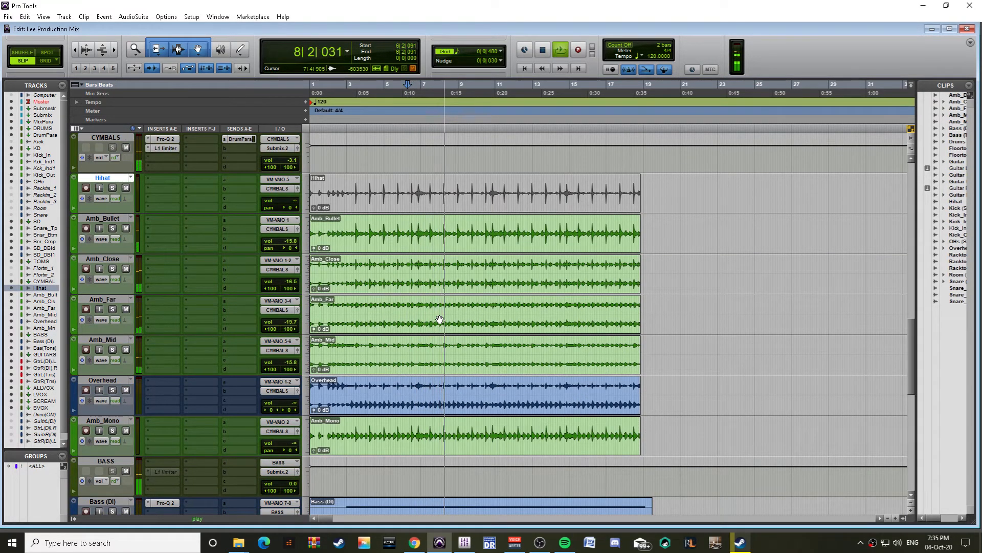
Step: In the last Pro-Q 2 on the GUITARS track, add a narrow bell cut of about 3 dB between 2 and 3 kHz
scroll(354, 313, down, 6)
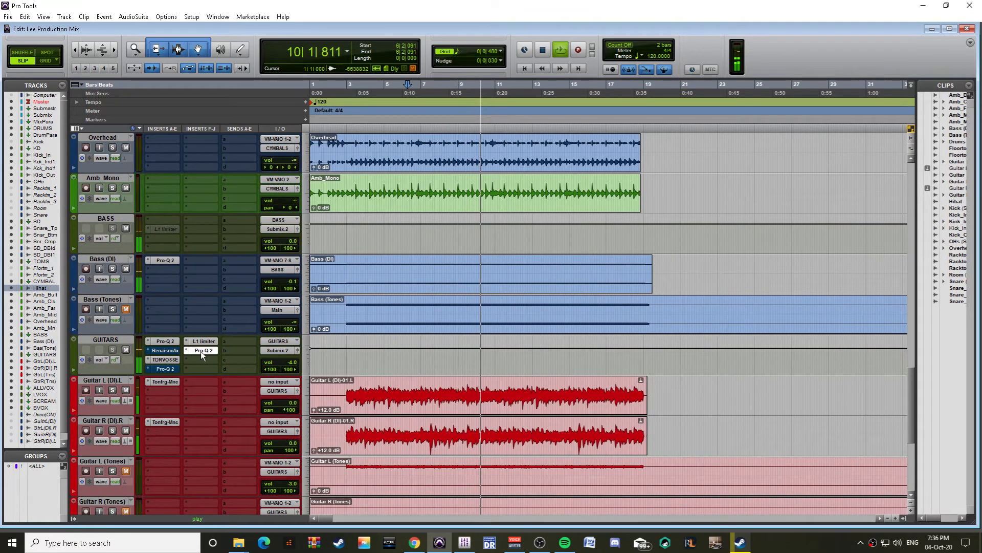
click(201, 351)
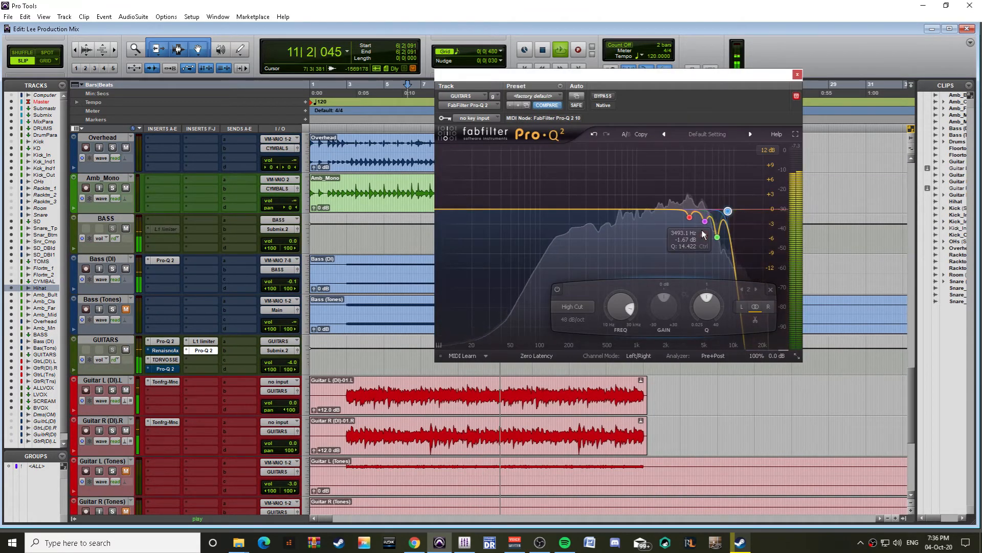
drag(671, 211, 679, 171)
scroll(685, 187, up, 5)
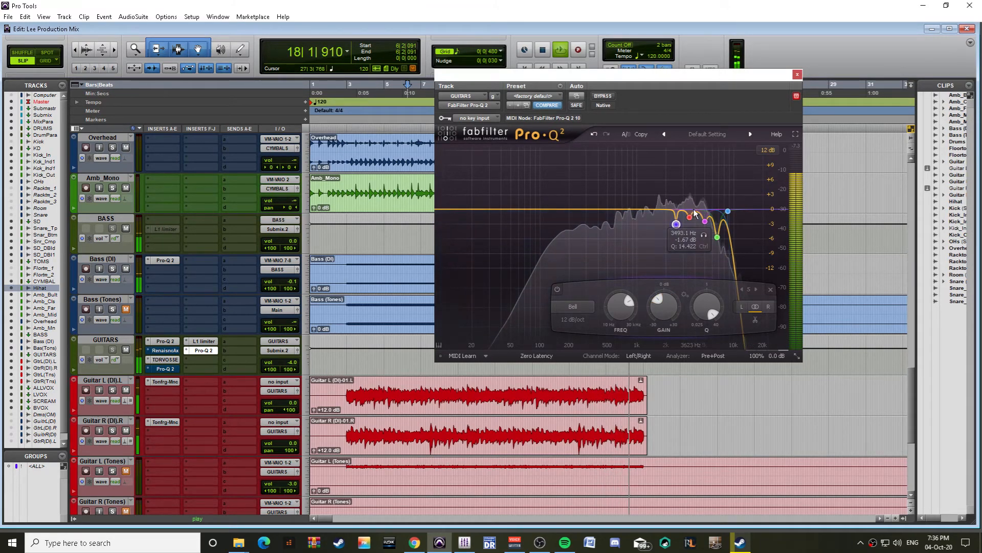
Step: Sweep a narrow boosted bell on the GUITARS EQ, then turn it into a cut of about 4 dB near 8 kHz
drag(697, 213, 722, 175)
scroll(723, 175, up, 5)
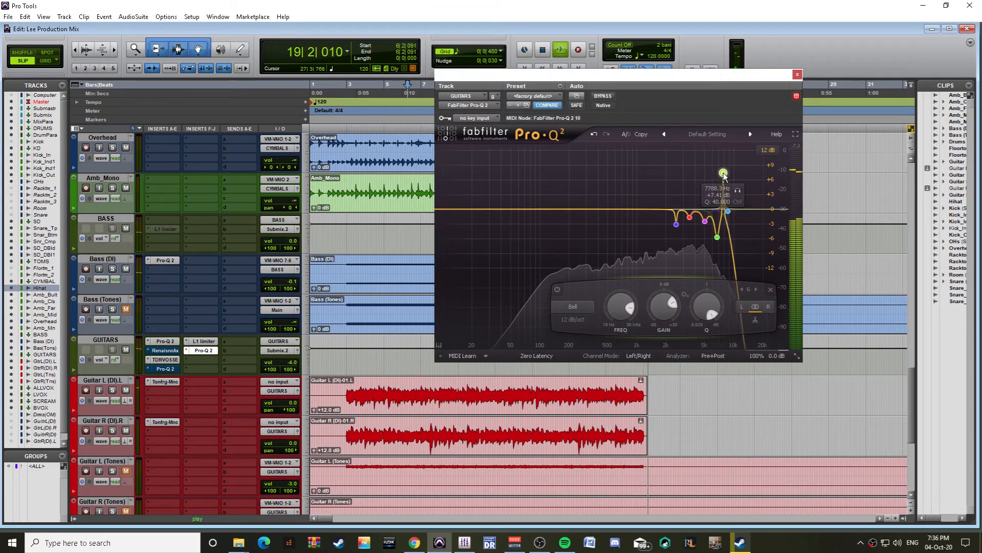
scroll(723, 174, down, 5)
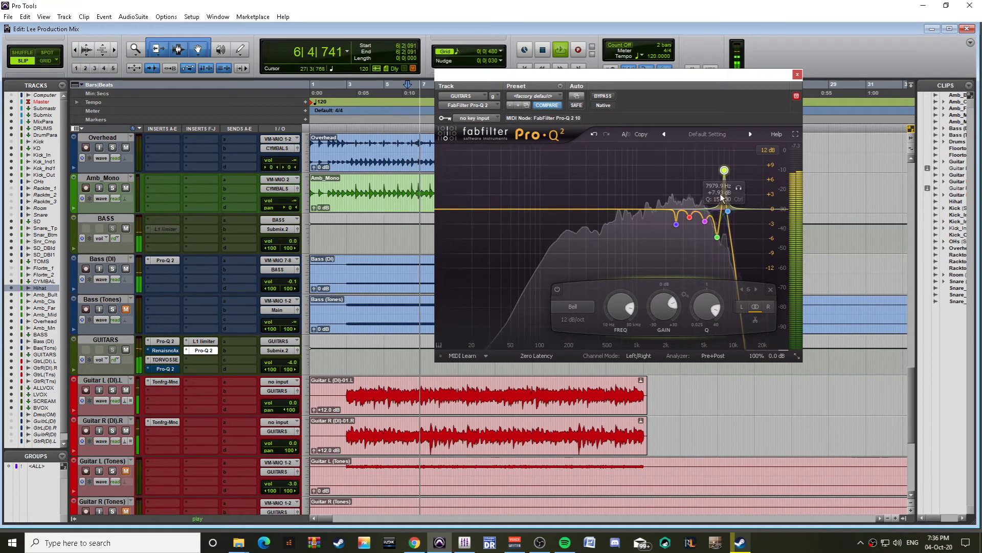
drag(723, 174, 723, 233)
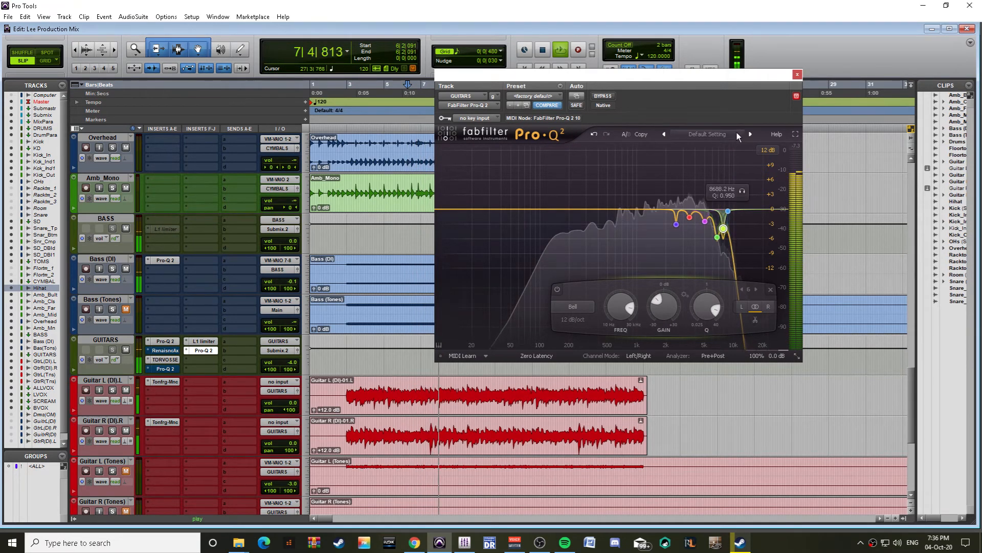
click(798, 74)
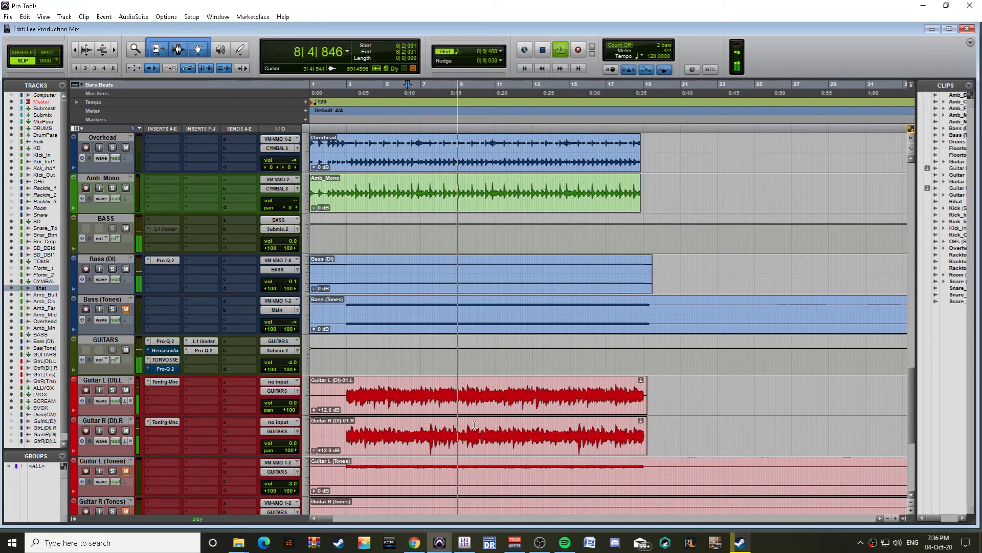
Step: Deactivate the two bypassed inserts on the GUITARS track, the Renaissance plug-in and the Pro-Q 2 in the fourth slot
scroll(474, 417, down, 2)
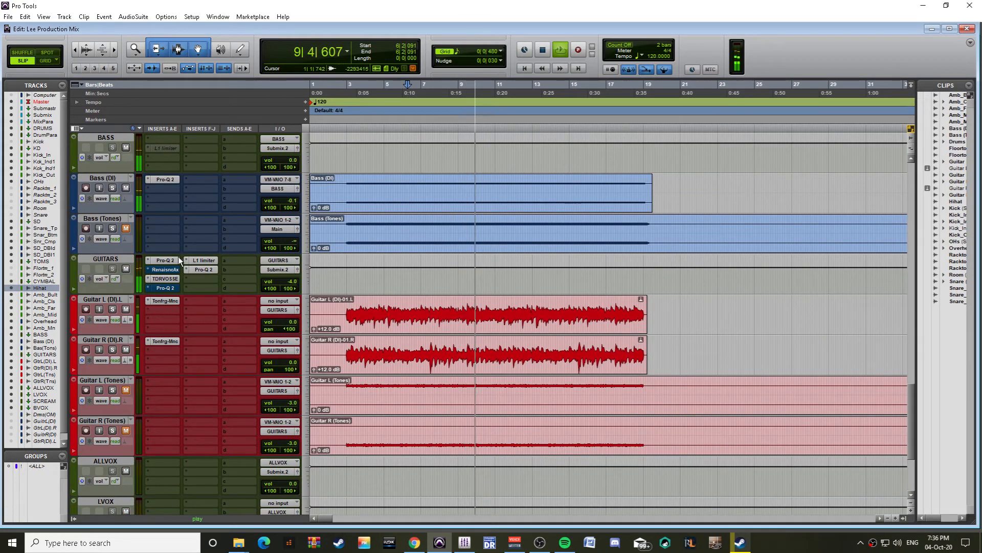
ctrl+super+click(166, 287)
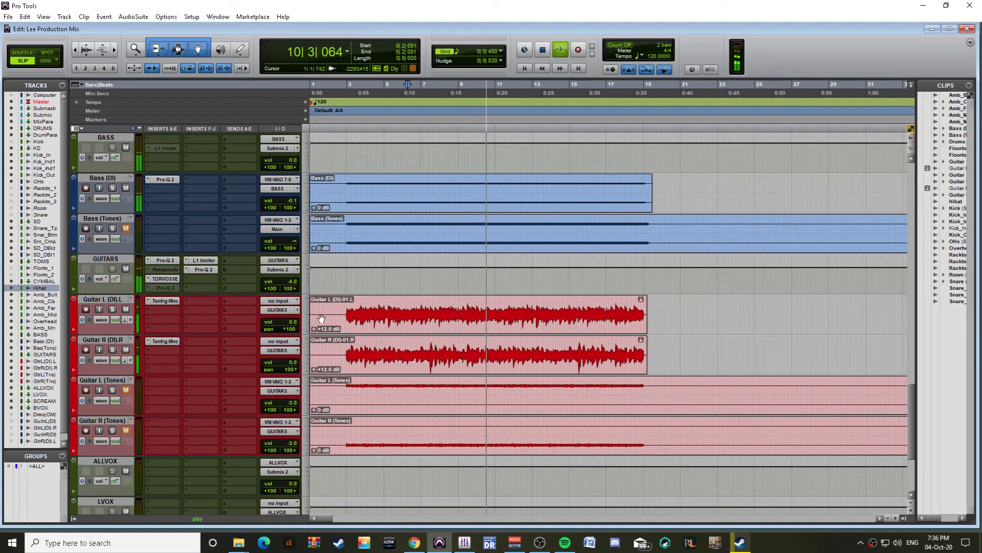
Step: Review the tracks and their inserts from the guitars up to the Master and down through the kick and snare during playback
scroll(155, 349, up, 13)
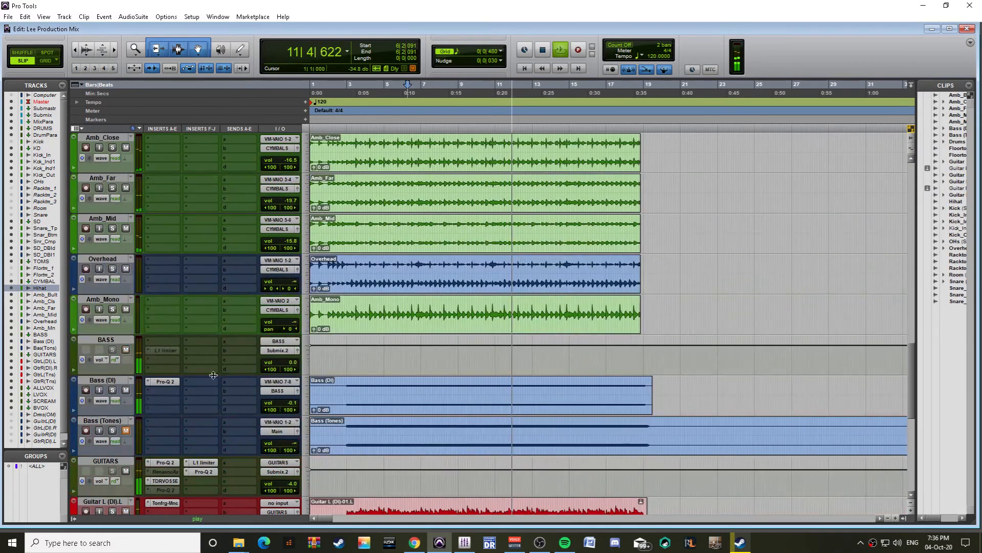
scroll(155, 349, up, 15)
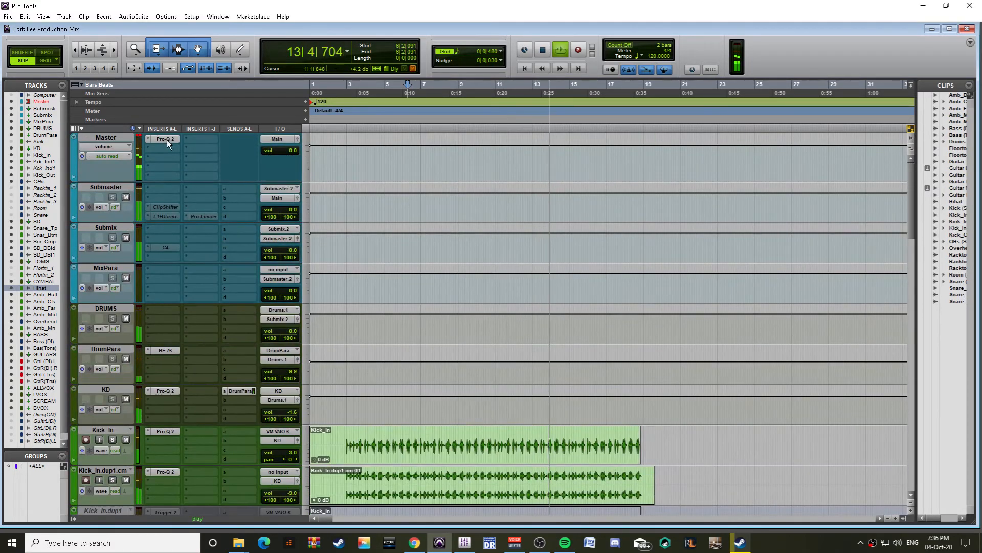
scroll(287, 246, down, 4)
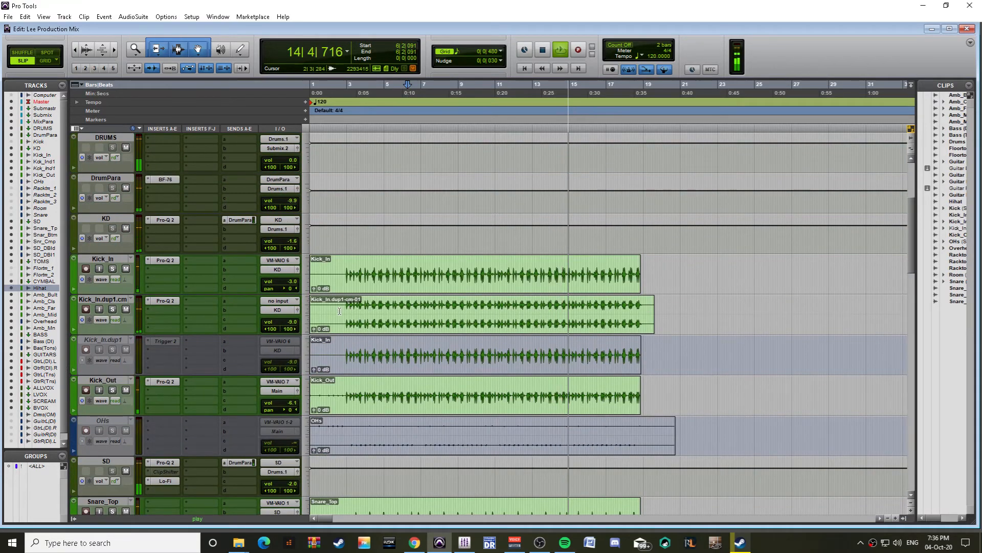
scroll(349, 305, down, 3)
scroll(339, 314, up, 2)
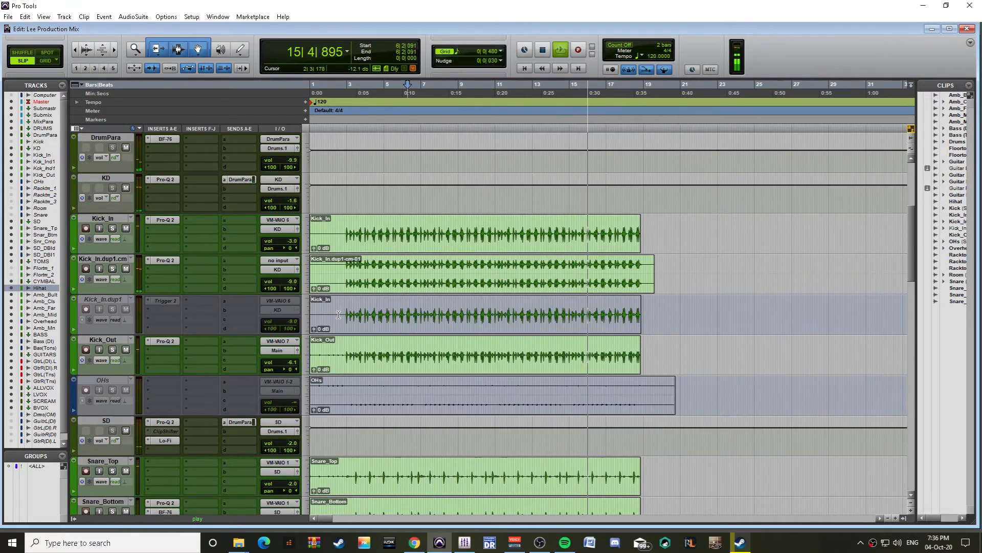
scroll(349, 337, up, 2)
scroll(349, 336, down, 2)
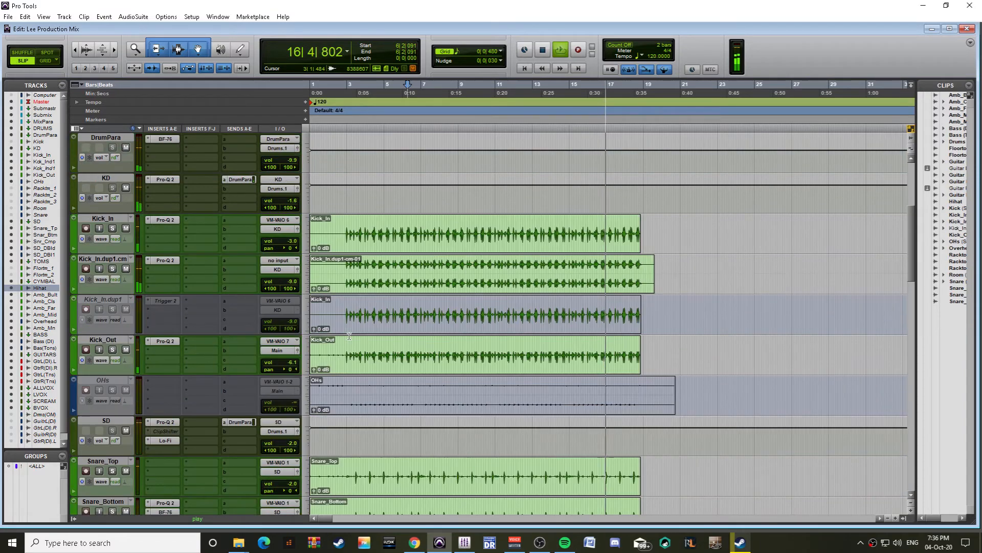
scroll(349, 337, down, 2)
scroll(349, 336, up, 2)
scroll(349, 336, up, 1)
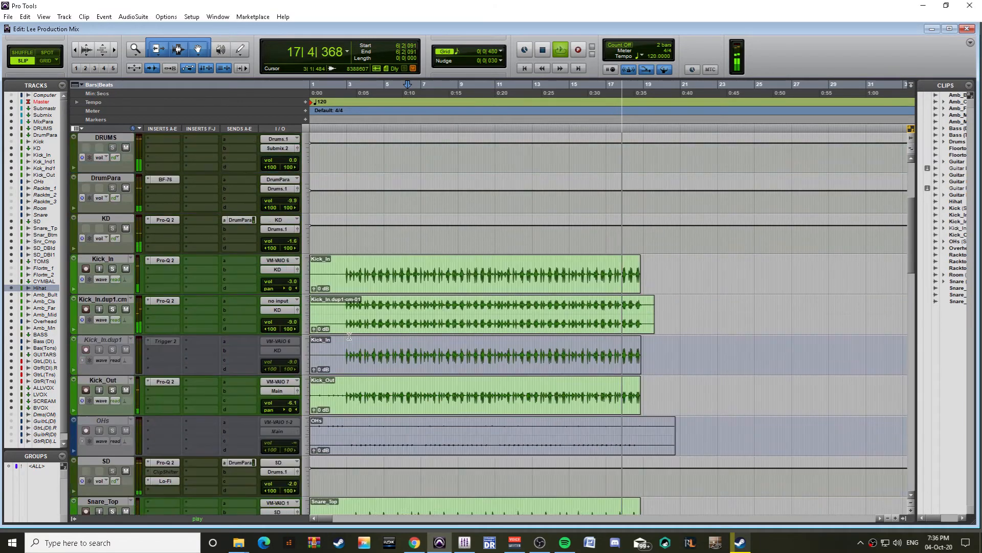
scroll(349, 337, down, 1)
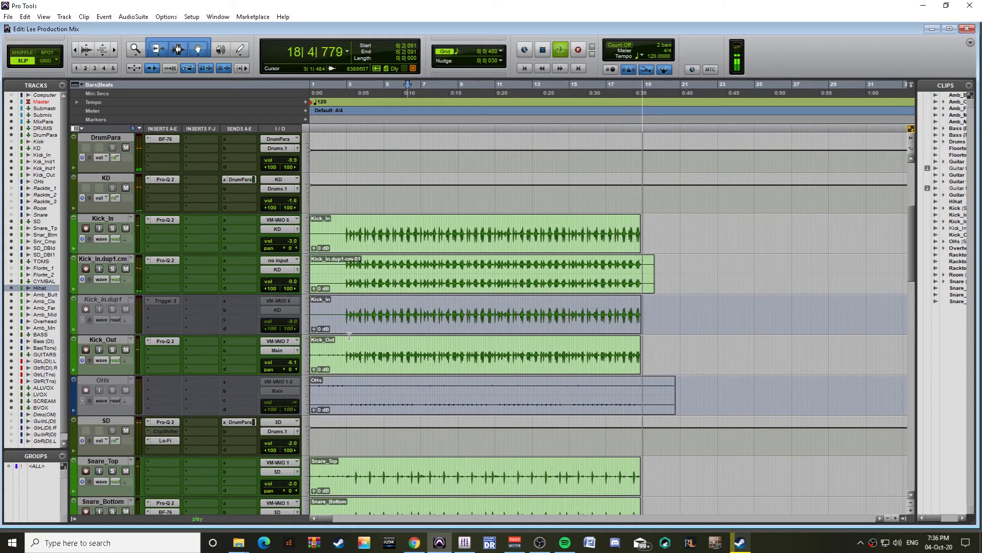
Step: Play the mix from just before bar 3, starting at the Kick_In clip
click(342, 219)
scroll(348, 256, down, 8)
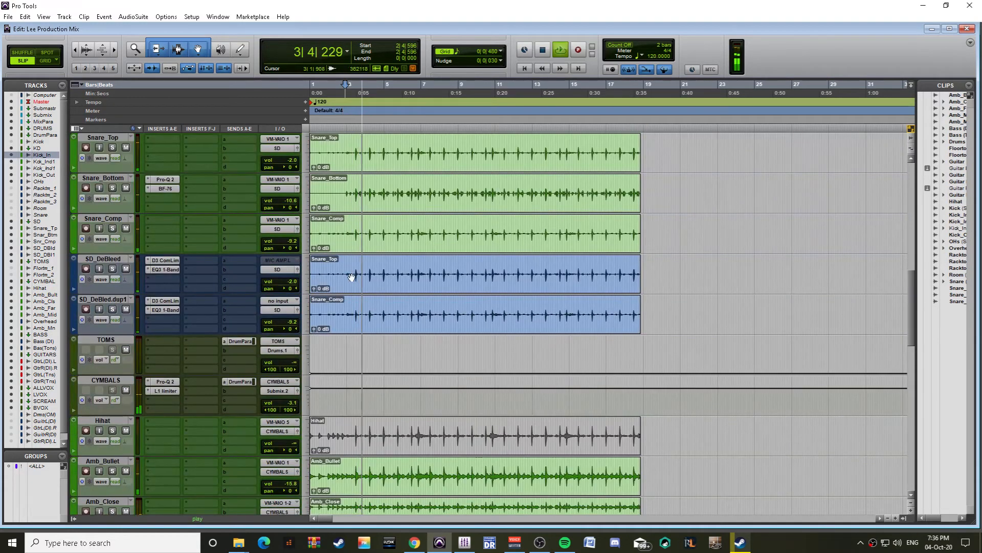
scroll(351, 277, down, 8)
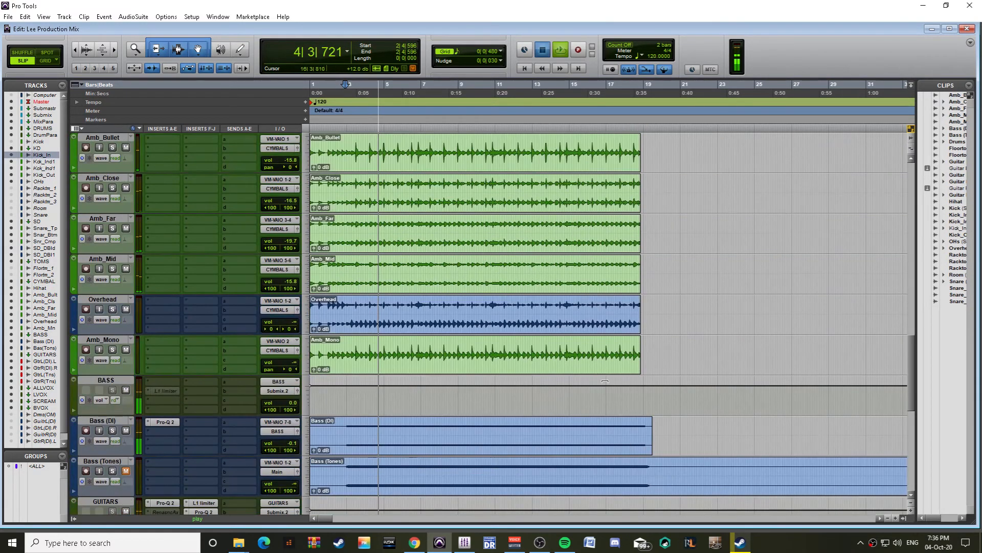
Step: Solo the Bass (DI) track and play the end of its clip from about bar 18
key(space)
click(638, 435)
key(ctrl+])
key(ctrl+])
key(space)
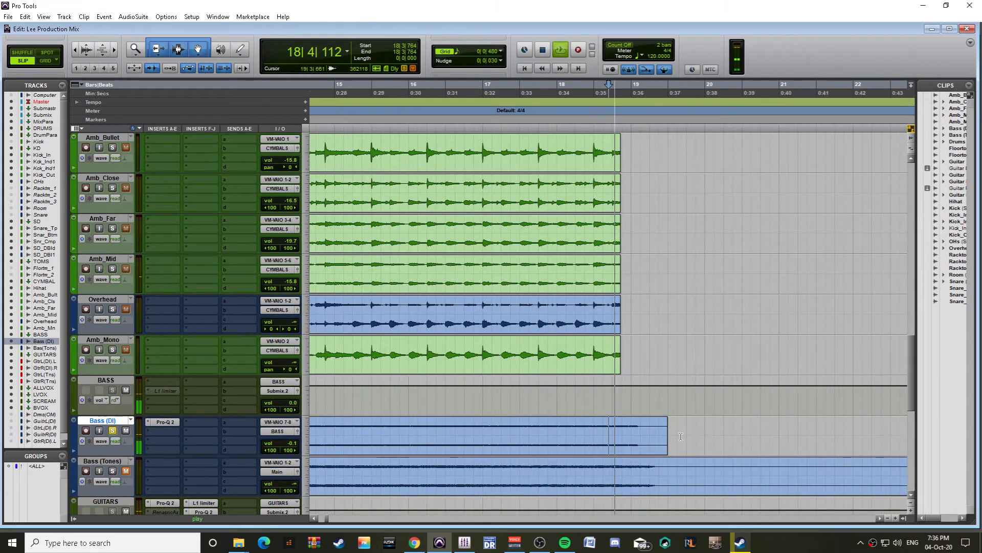
key(space)
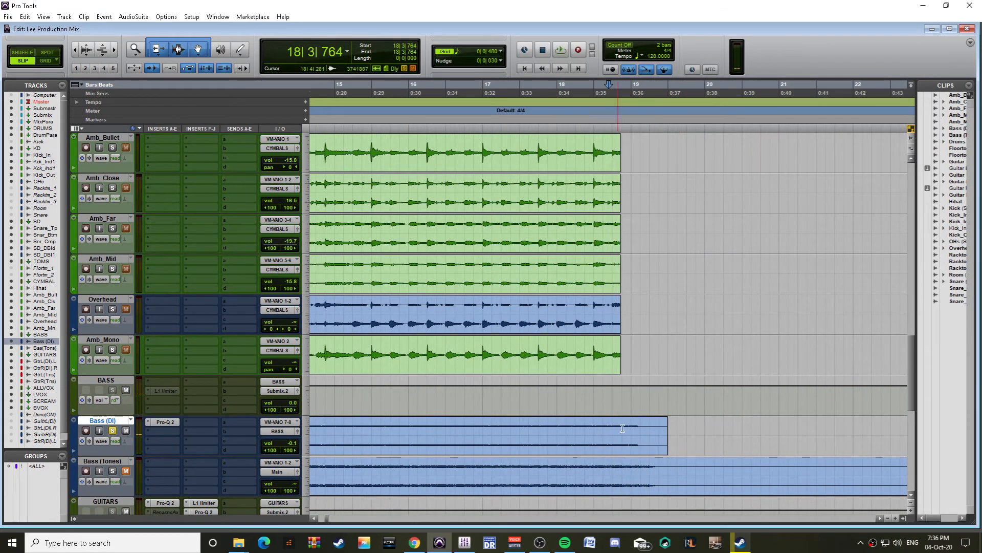
Step: Trim the end of the Bass (DI) clip just after bar 19 and fade it out from about 18|4|950
key(ctrl+])
key(ctrl+])
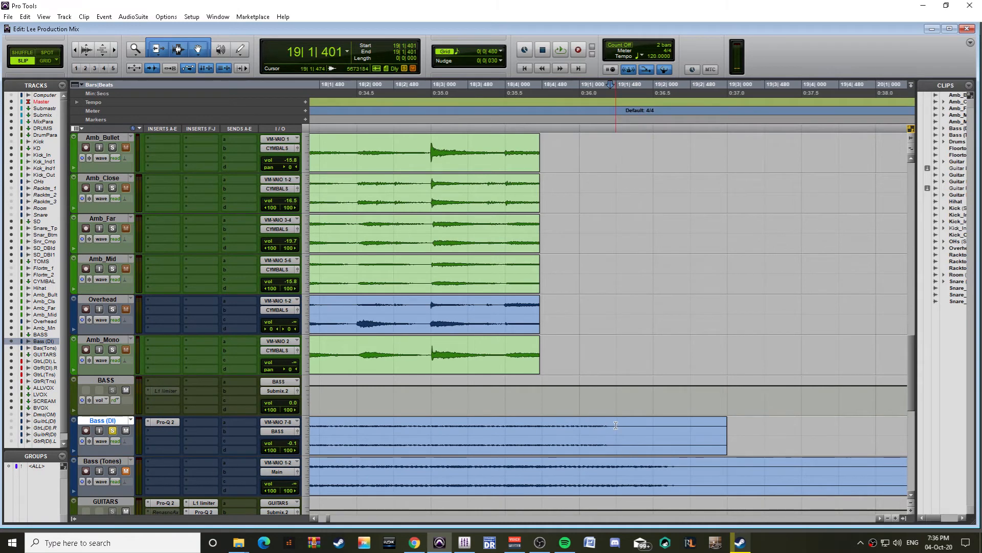
click(616, 425)
key(s)
drag(614, 425, 579, 426)
key(ctrl+[)
key(ctrl+[)
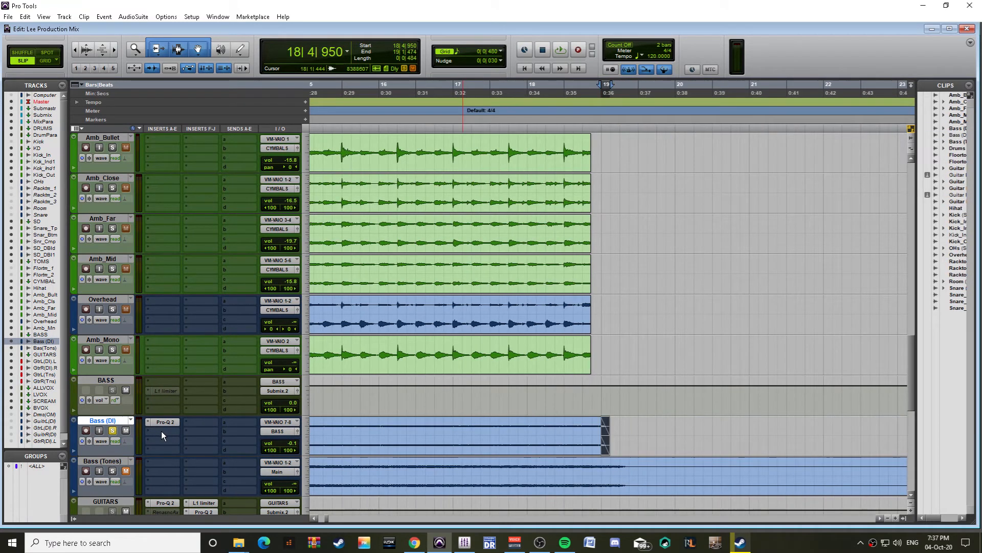
Step: Unsolo the Bass (DI) track and play the full mix from about bar 7
click(162, 431)
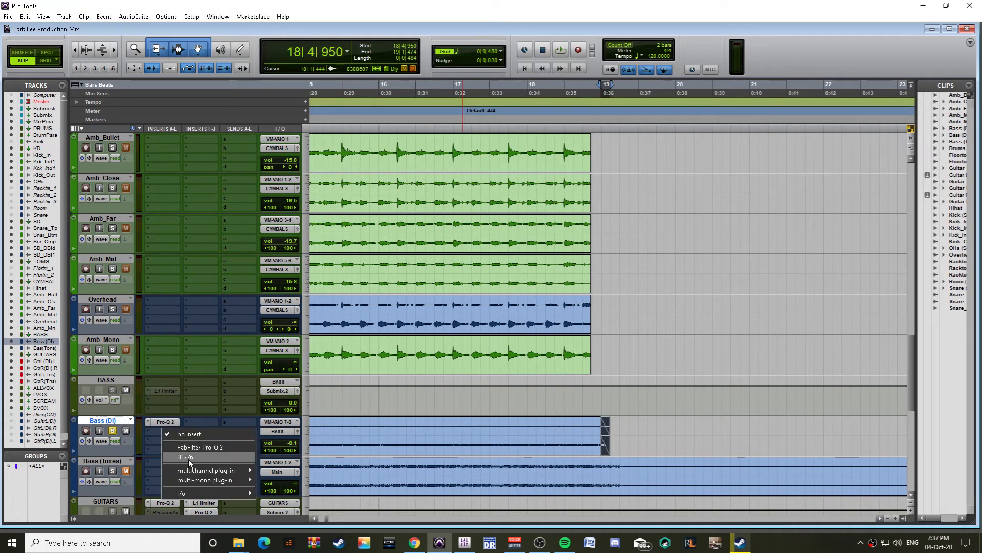
click(113, 431)
key(ctrl+[)
key(ctrl+[)
key(ctrl+[)
click(361, 427)
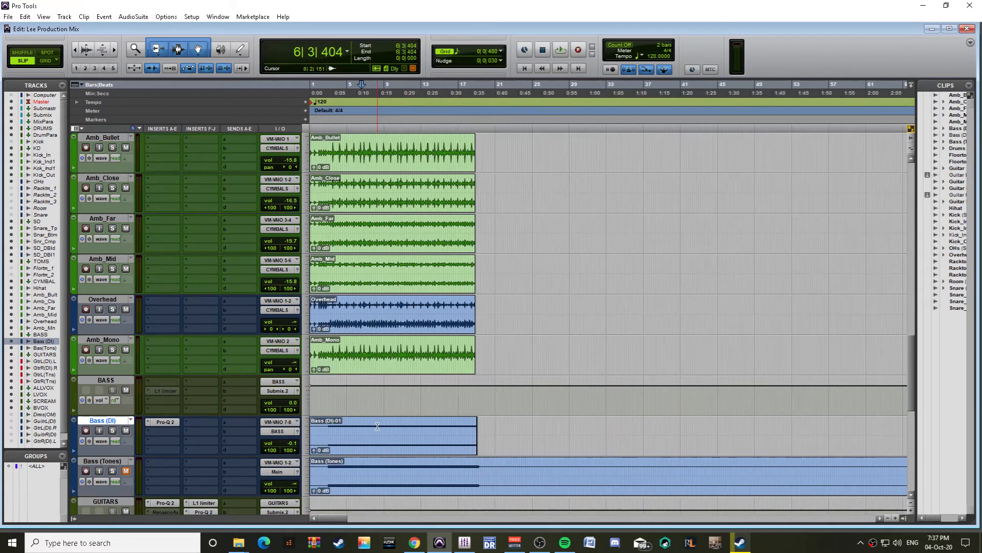
key(space)
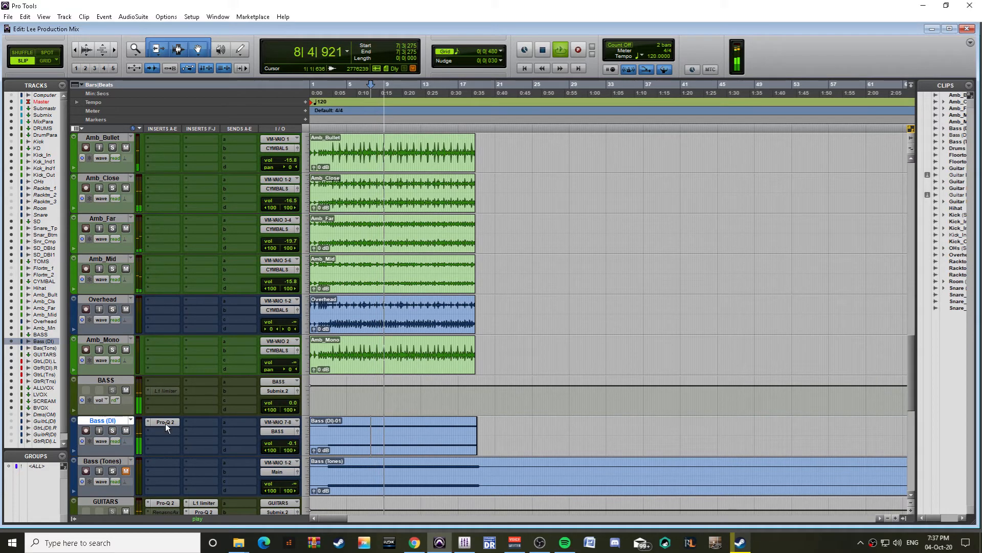
Step: Add a wide bell boost of about 4.2 dB at roughly 864 Hz in the Bass (DI) track's Pro-Q 2
key(ctrl+alt+shift+w)
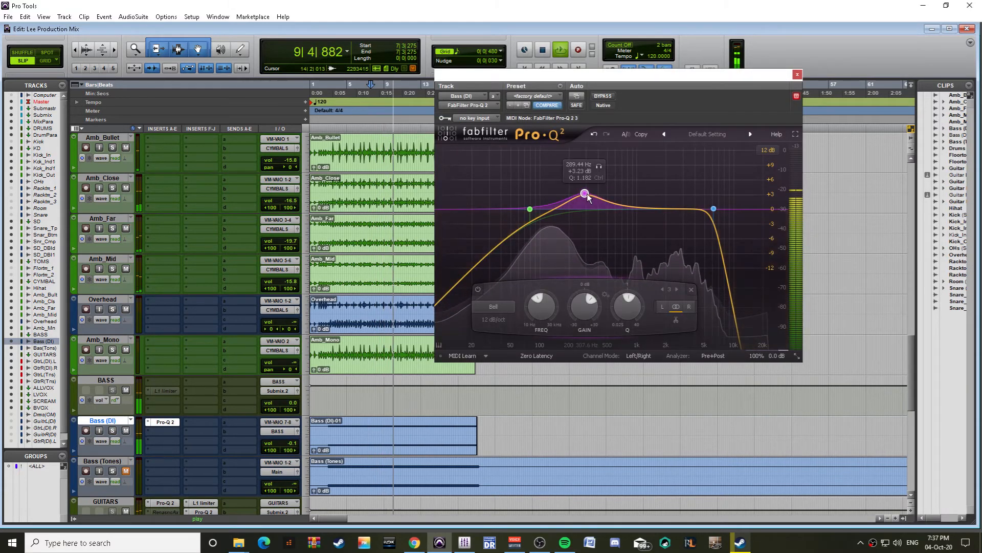
double_click(680, 208)
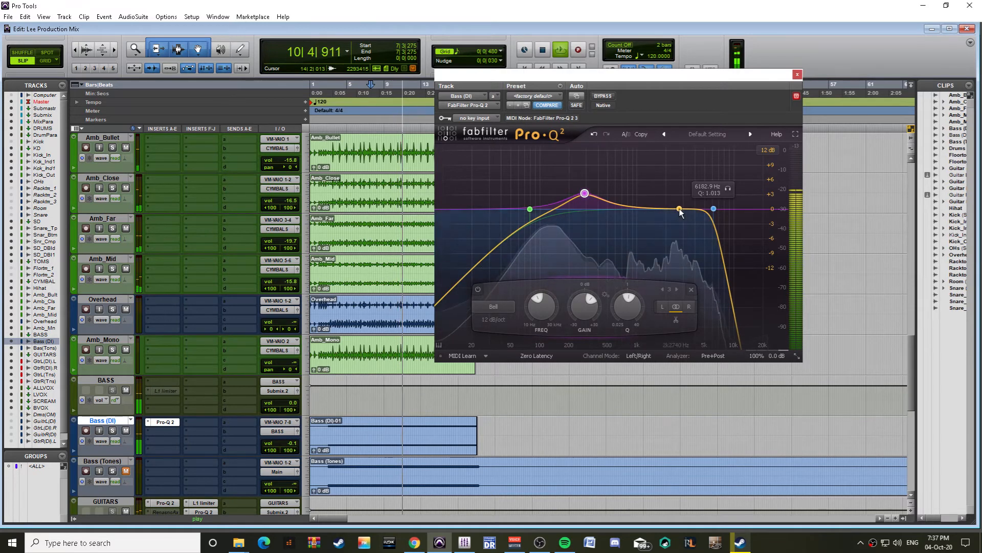
drag(680, 209, 629, 204)
scroll(629, 204, down, 2)
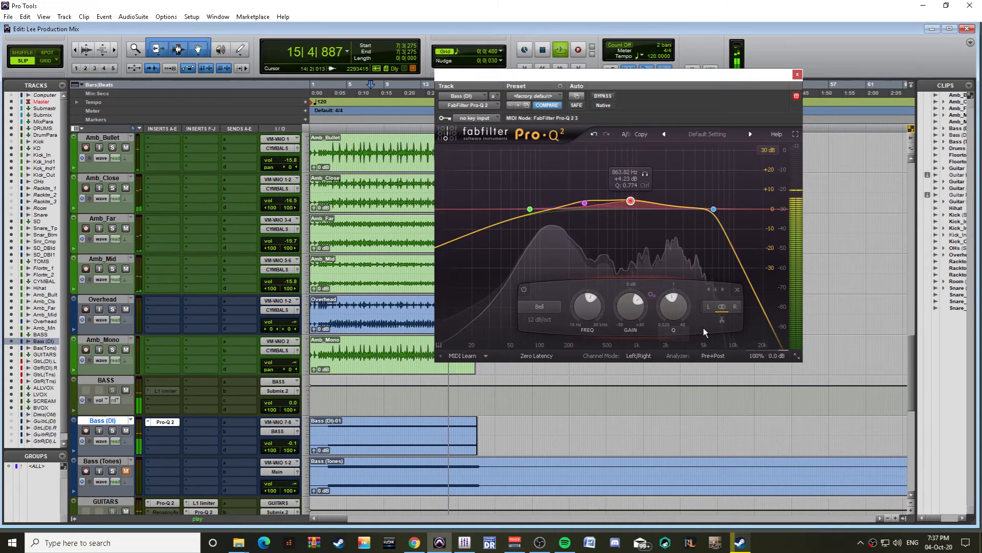
Step: Sweep for the bass resonance with a narrow bell and cut it about 7 dB near 160 Hz, closing the EQ
click(530, 209)
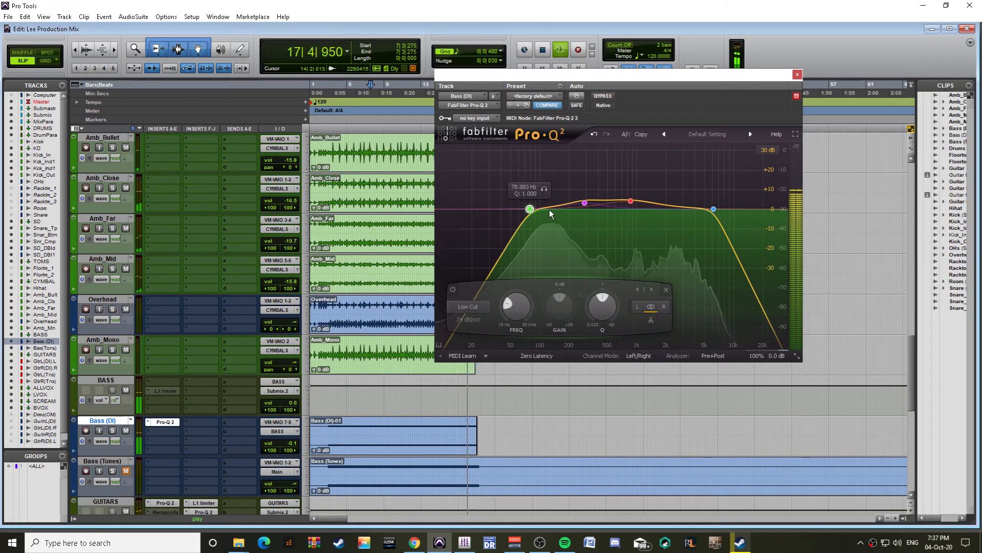
drag(550, 214, 556, 170)
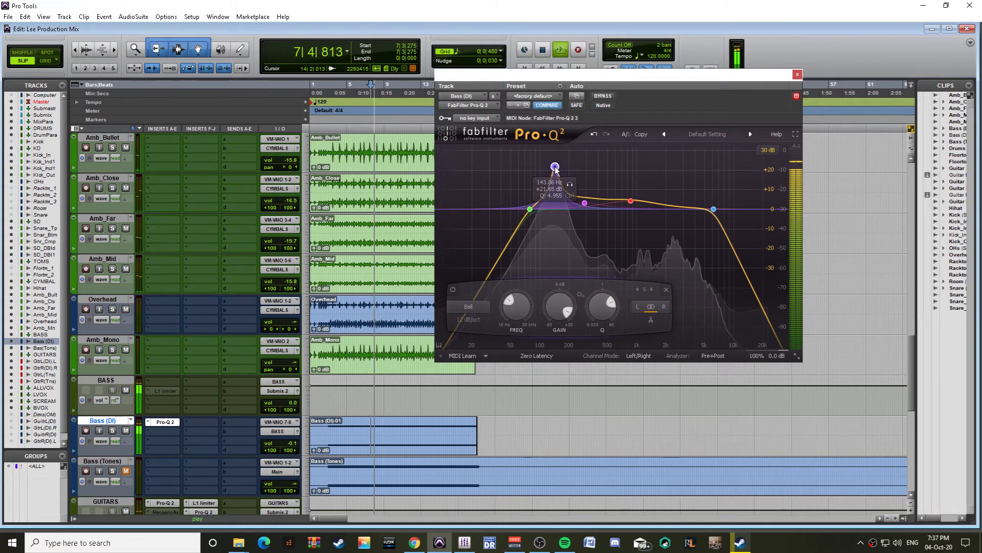
drag(560, 204, 560, 224)
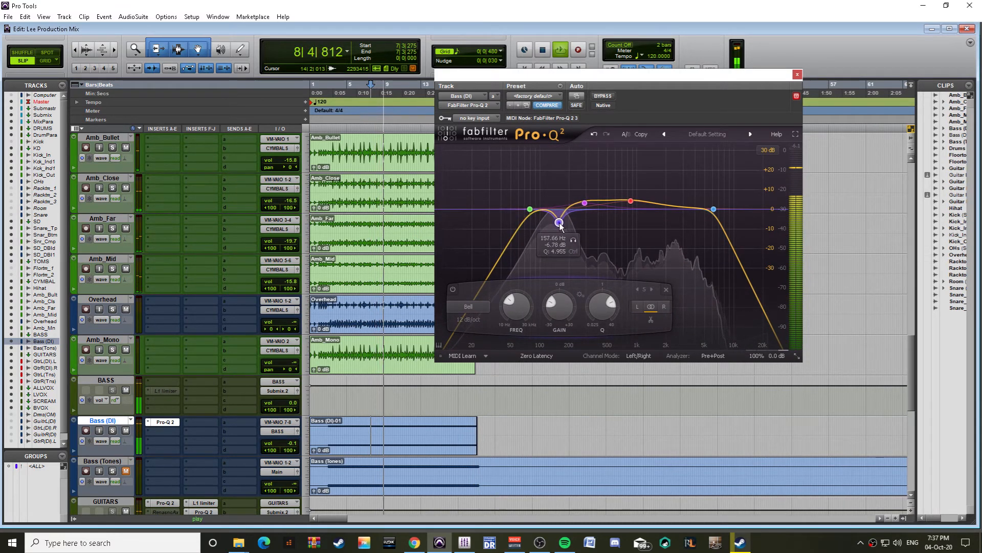
scroll(562, 226, up, 2)
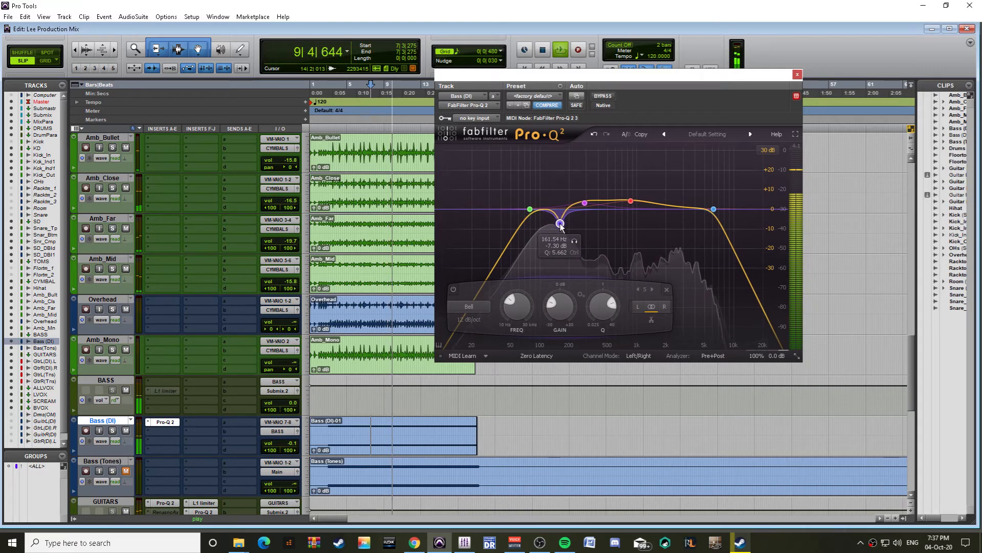
drag(561, 226, 559, 221)
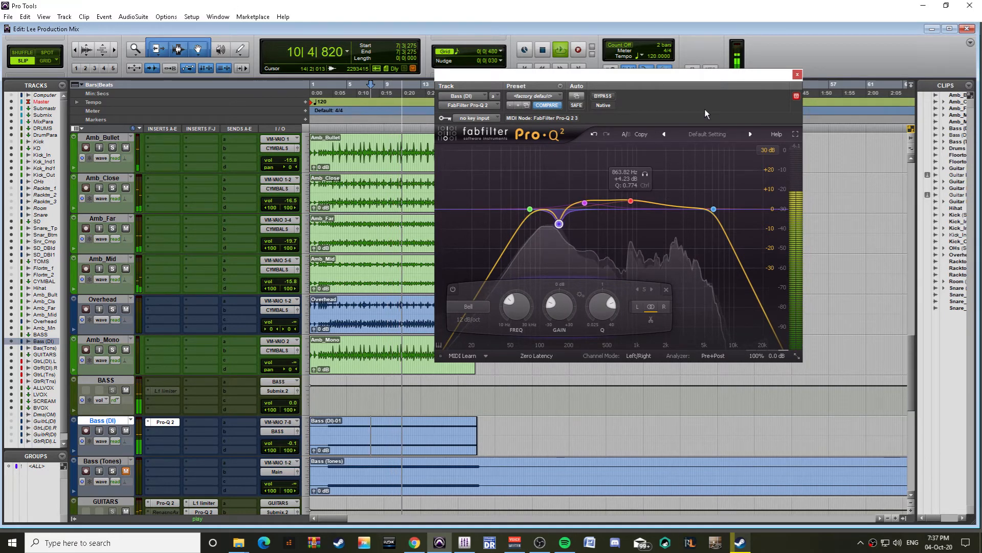
click(797, 74)
Step: Add a wide bell boost of about 3.1 dB at roughly 311 Hz in the first GUITARS Pro-Q 2, replaying the mix to check it
scroll(316, 357, down, 7)
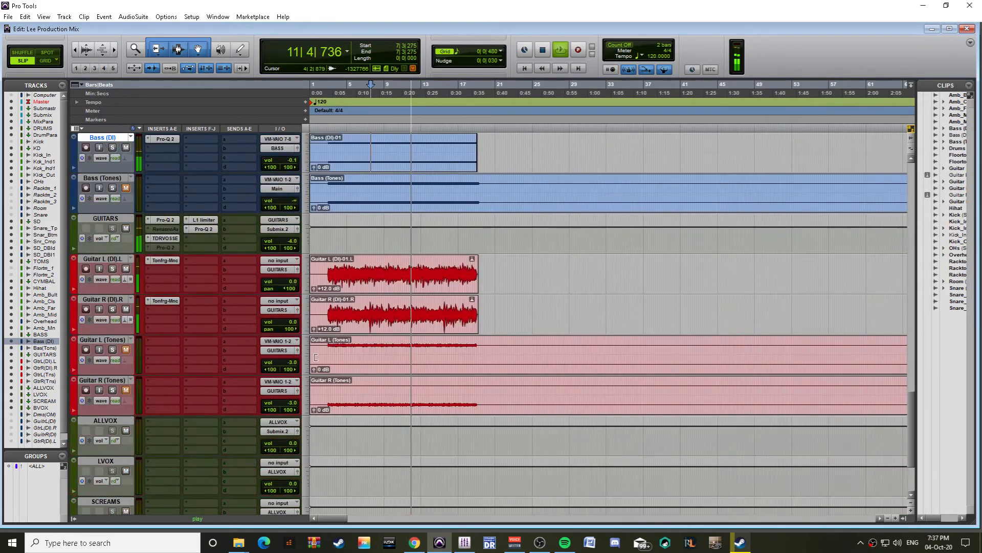
click(172, 261)
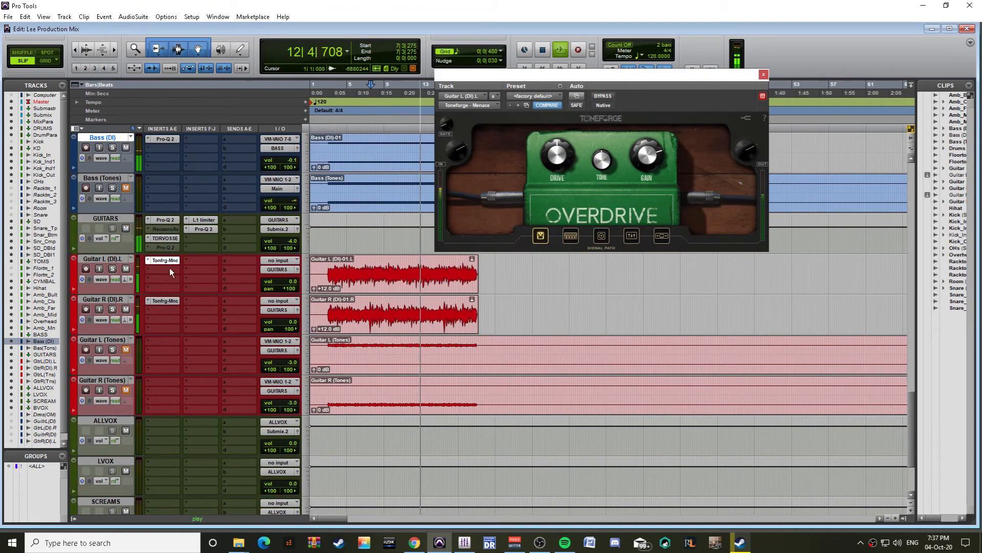
click(164, 220)
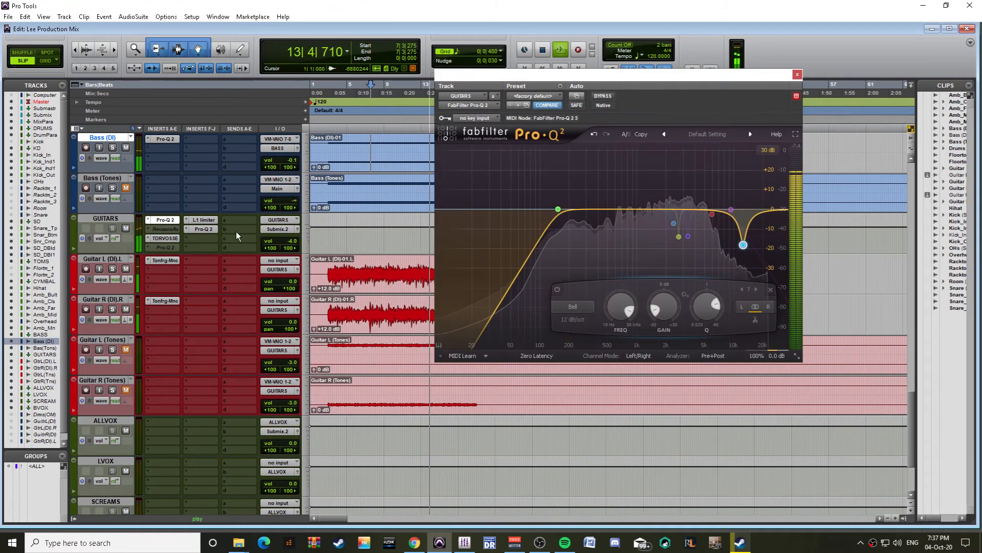
mouse_move(601, 210)
mouse_down()
mouse_move(568, 203)
mouse_move(588, 205)
mouse_up()
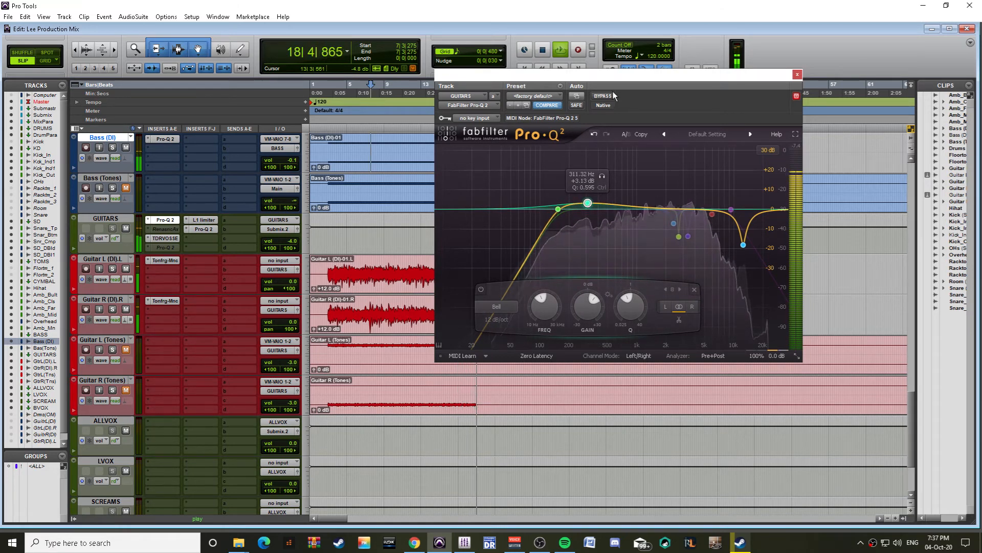
key(space)
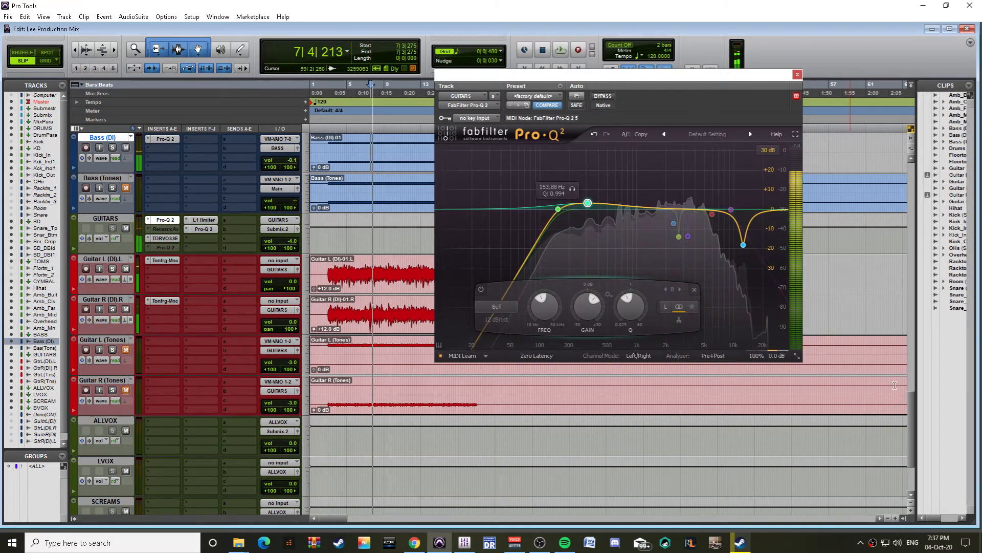
key(space)
scroll(894, 189, up, 10)
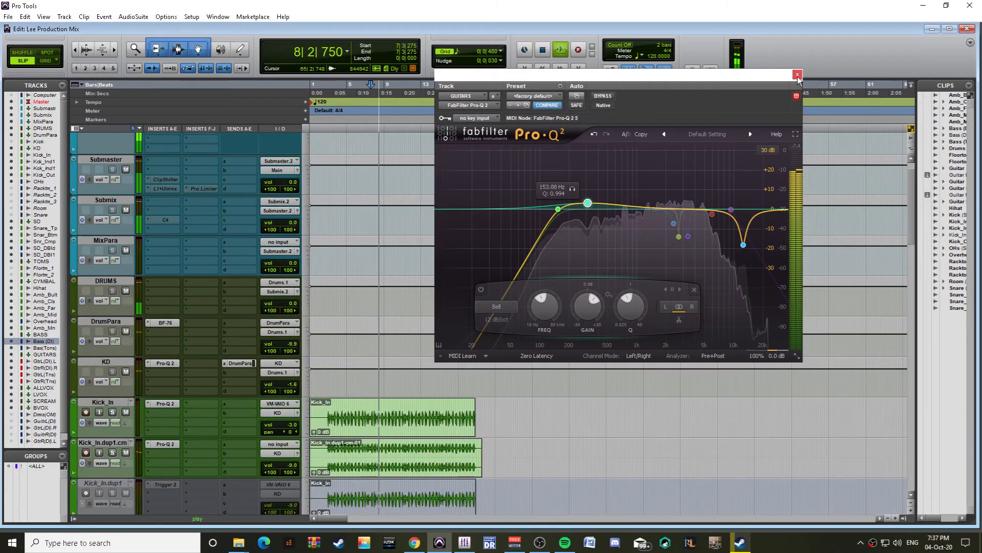
click(797, 75)
Step: Monitor through the Master Pro-Q 2's 1500 highpass 36 dB oct preset and lower the CYMBALS bus to -6.1 dB
scroll(188, 145, up, 3)
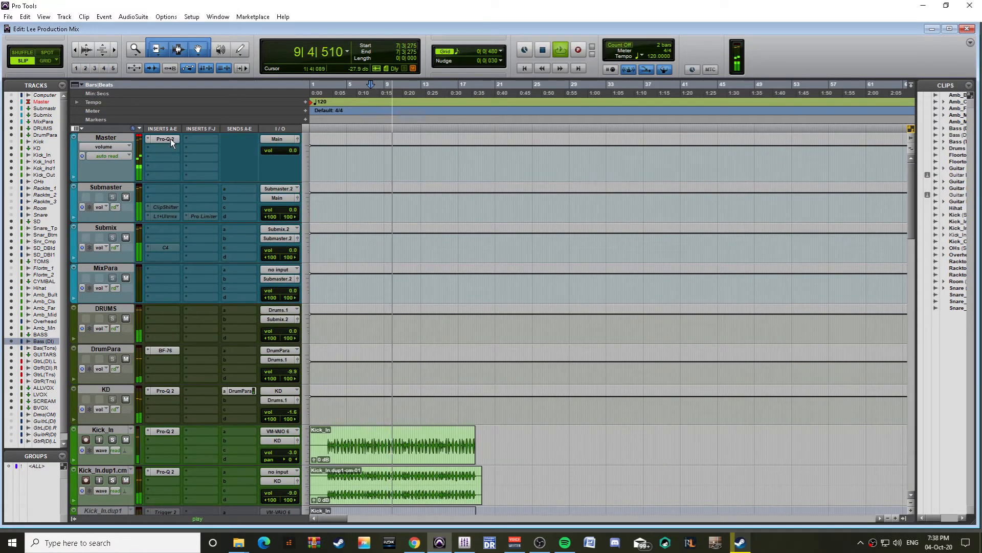
click(171, 139)
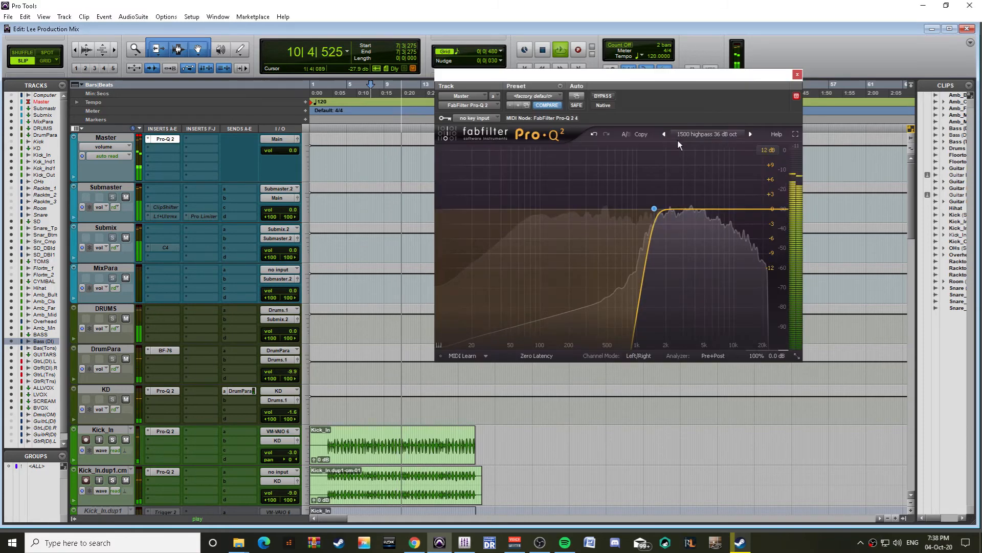
key(ctrl+w)
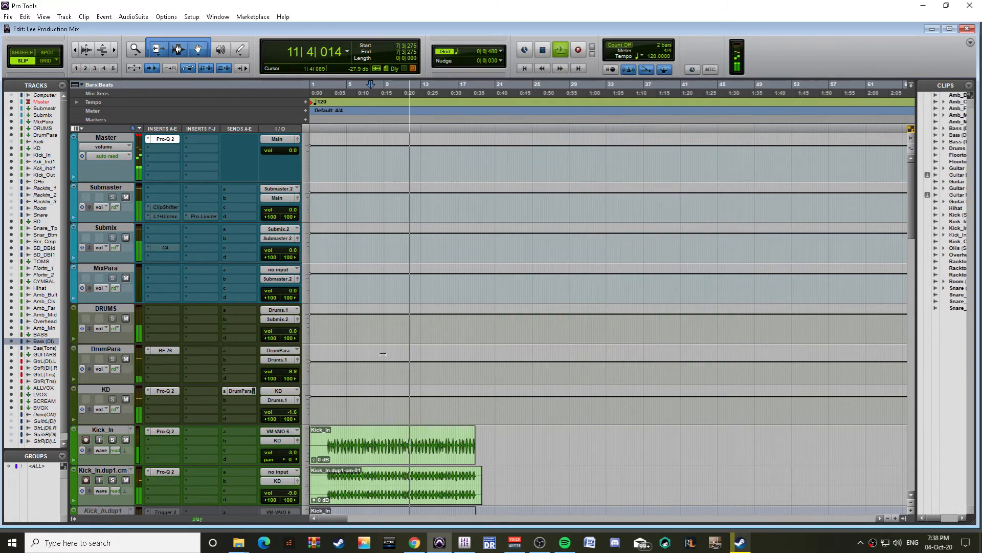
scroll(383, 354, down, 10)
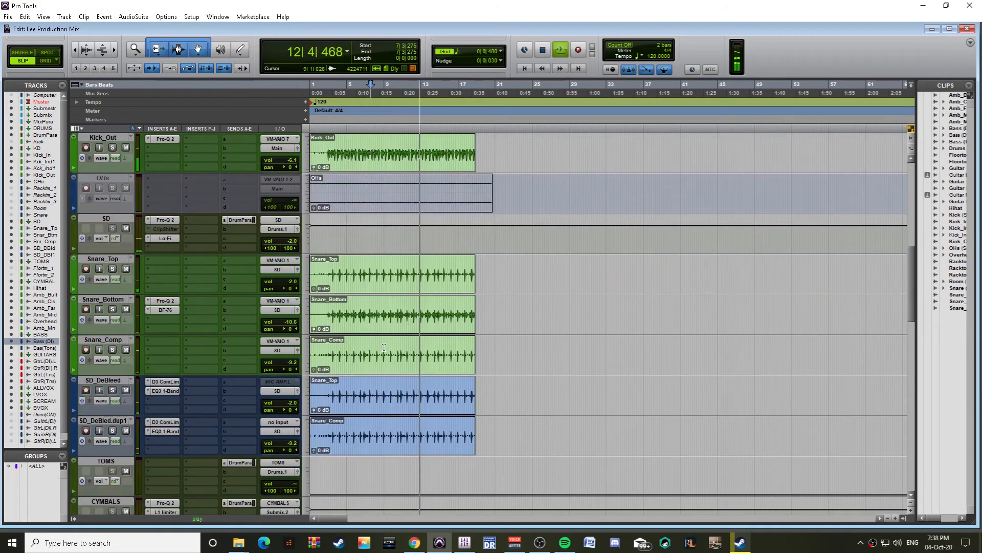
scroll(384, 347, down, 5)
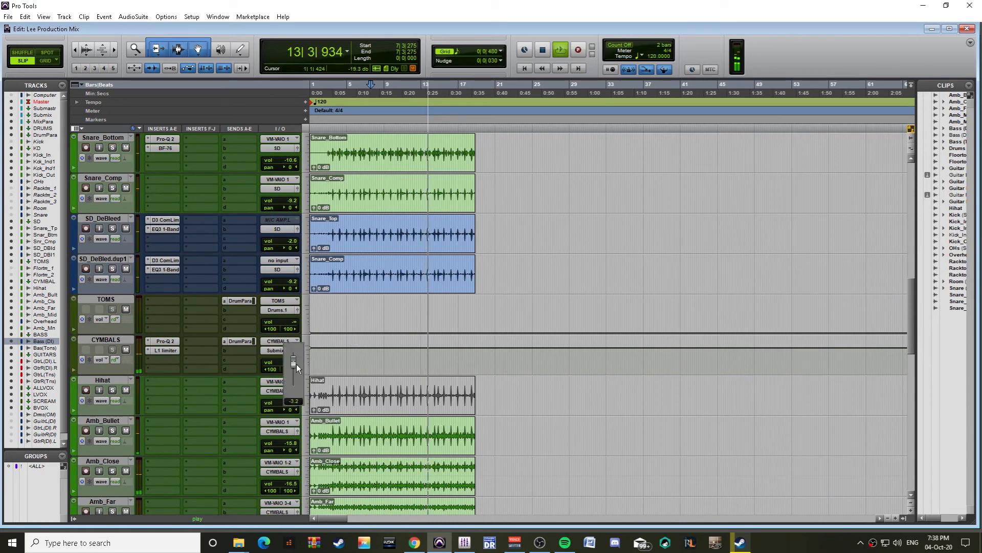
drag(296, 364, 302, 385)
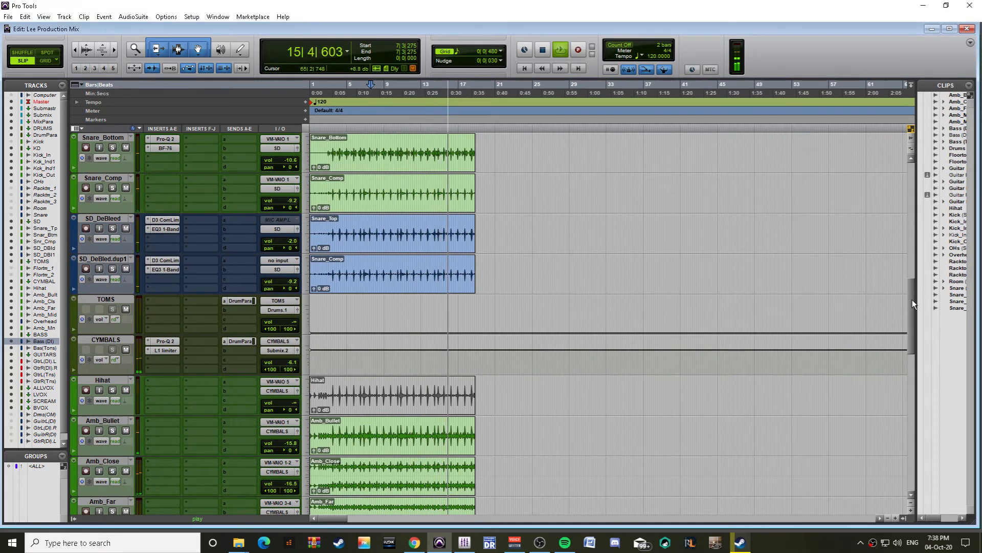
Step: Load the 450 hz low pass 24 dB oct preset in the Master Pro-Q 2, unbypassed, and replay the mix from bar 7
drag(913, 304, 913, 192)
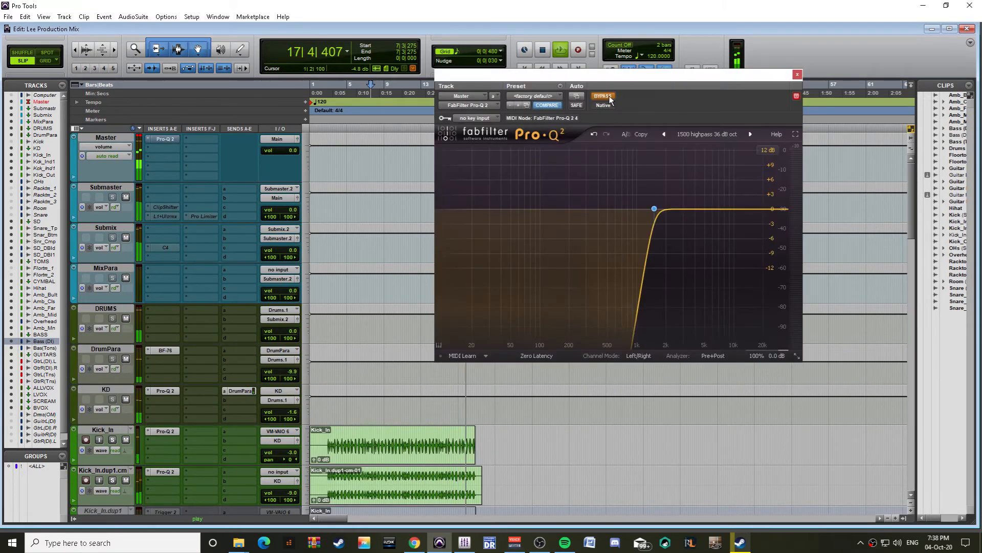
click(610, 98)
click(664, 134)
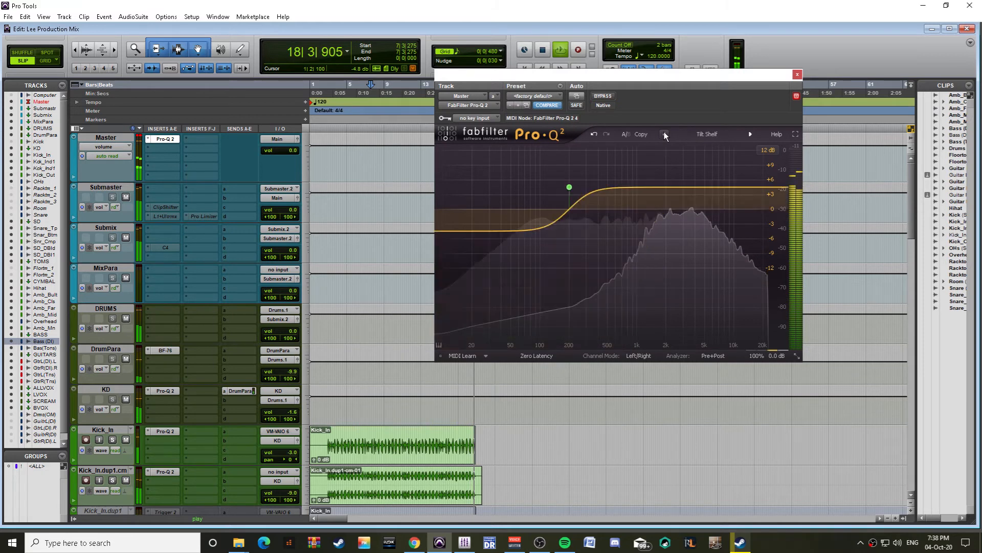
click(664, 133)
click(707, 135)
mouse_move(715, 150)
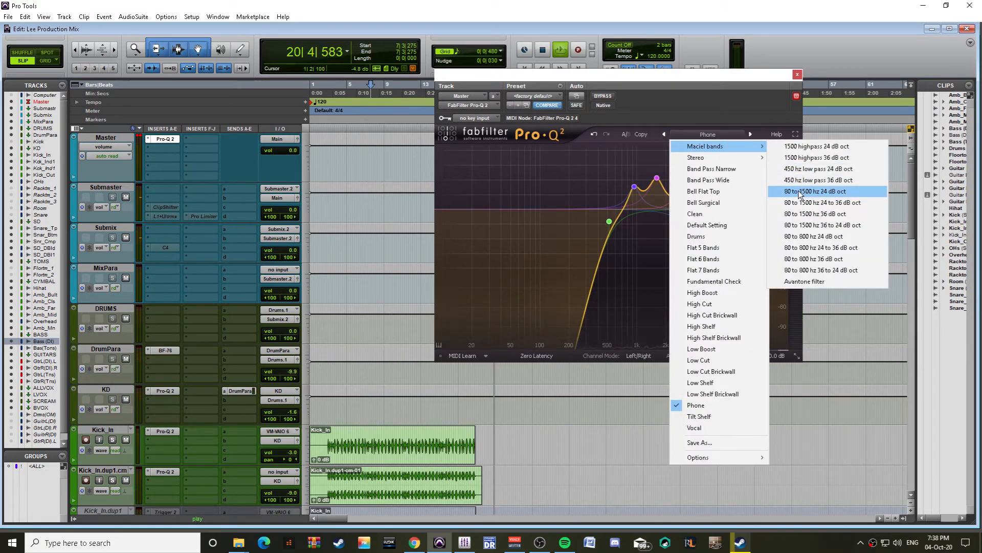
click(801, 168)
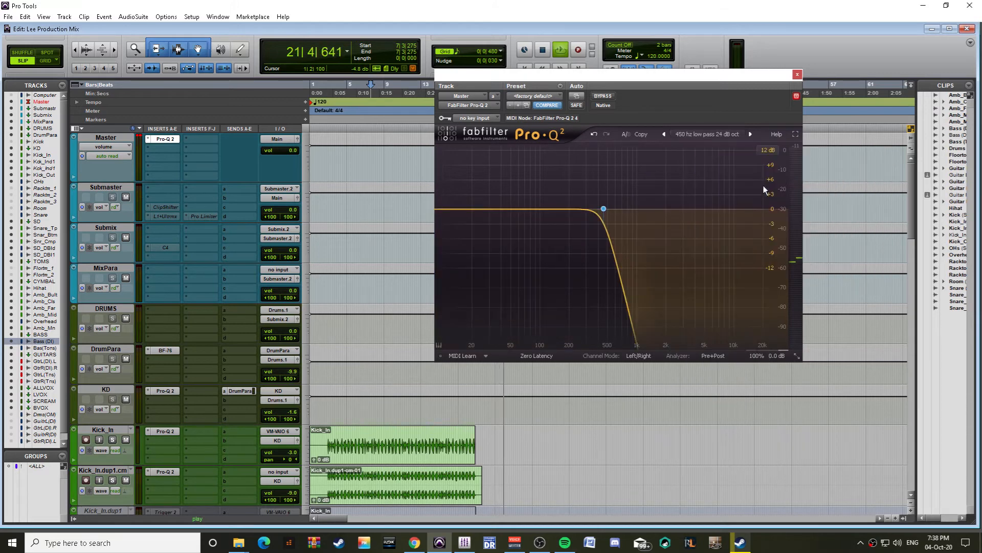
key(space)
key(space)
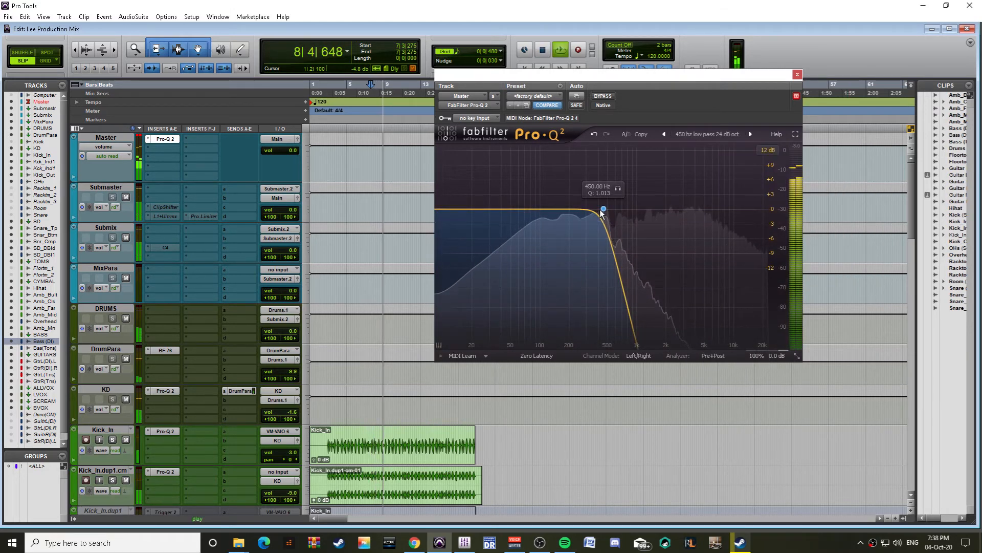
key(ctrl+alt+shift+w)
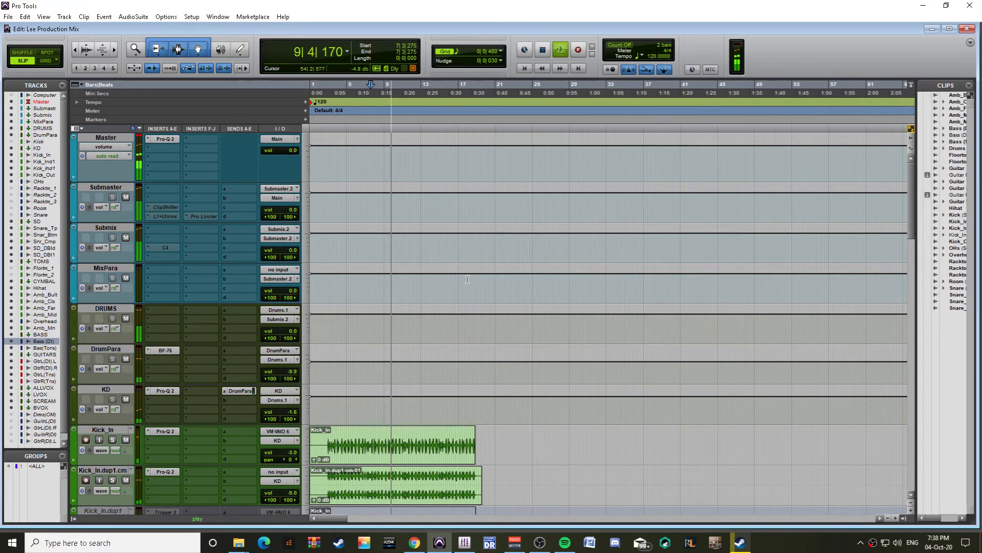
Step: Lower the KD bus to -2.0 dB and adjust a low-mid band in its Pro-Q 2, closing the EQ and stopping playback
scroll(294, 348, down, 2)
drag(290, 322, 290, 325)
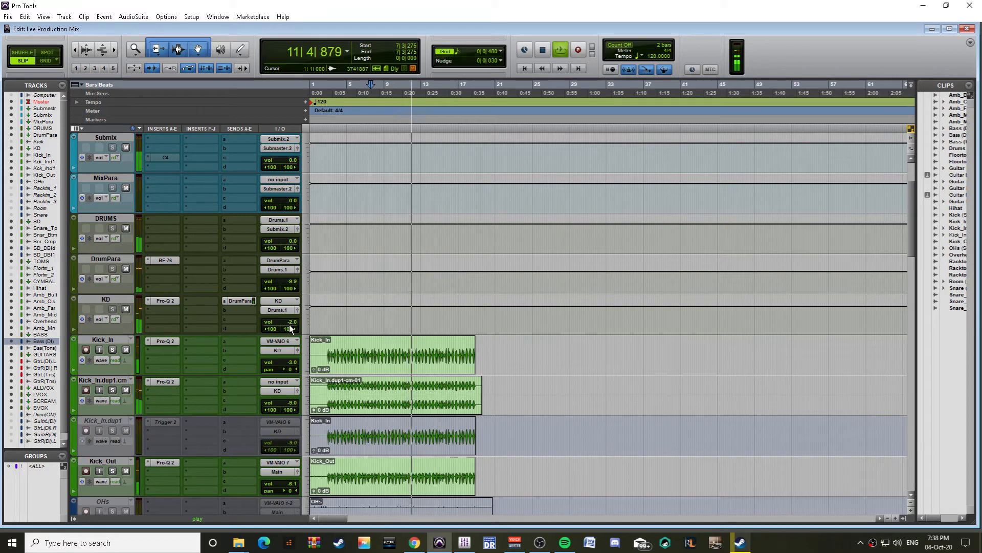
click(167, 300)
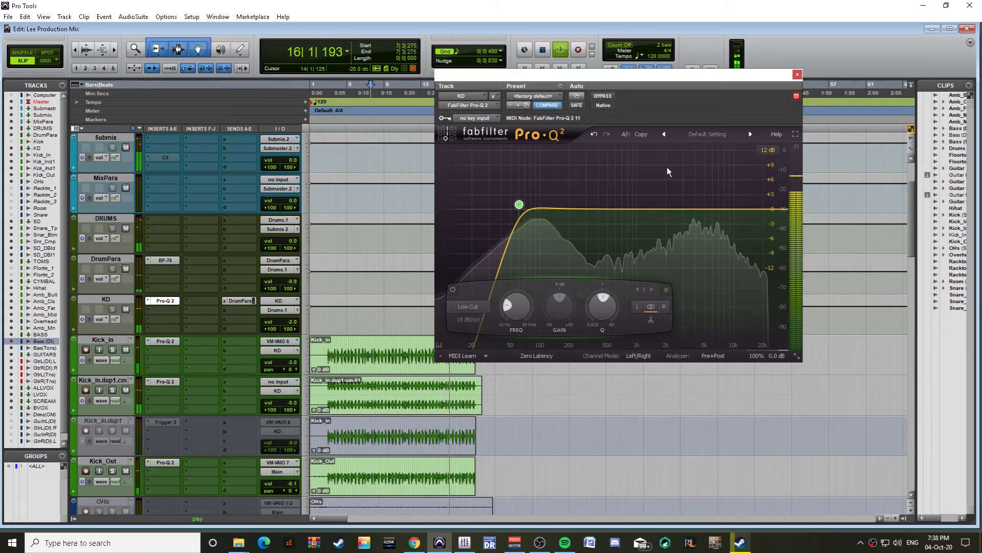
drag(664, 210, 602, 214)
key(space)
click(797, 74)
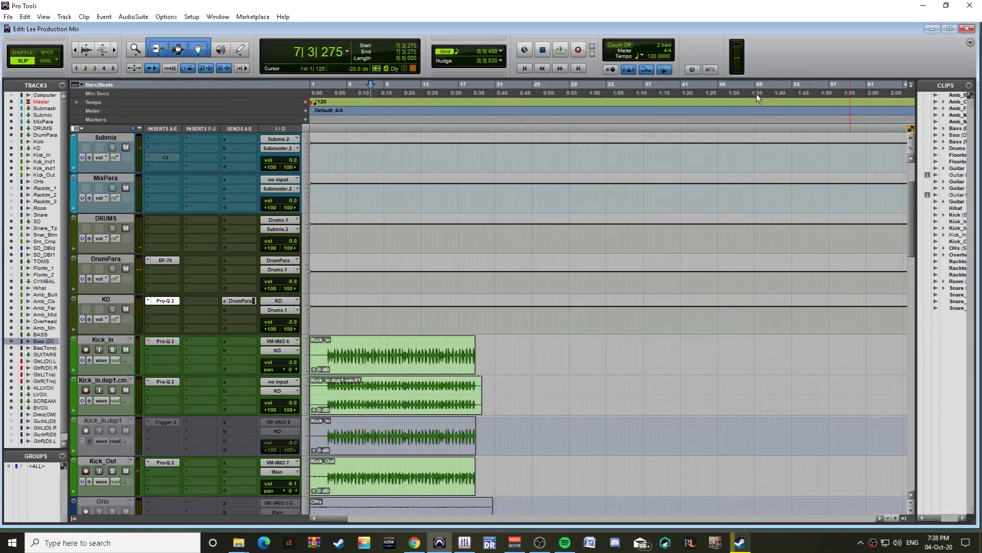
Step: Turn off the Master's Pro-Q 2 and move ClipShifter up to the Submaster's second insert slot
scroll(197, 219, up, 3)
key(space)
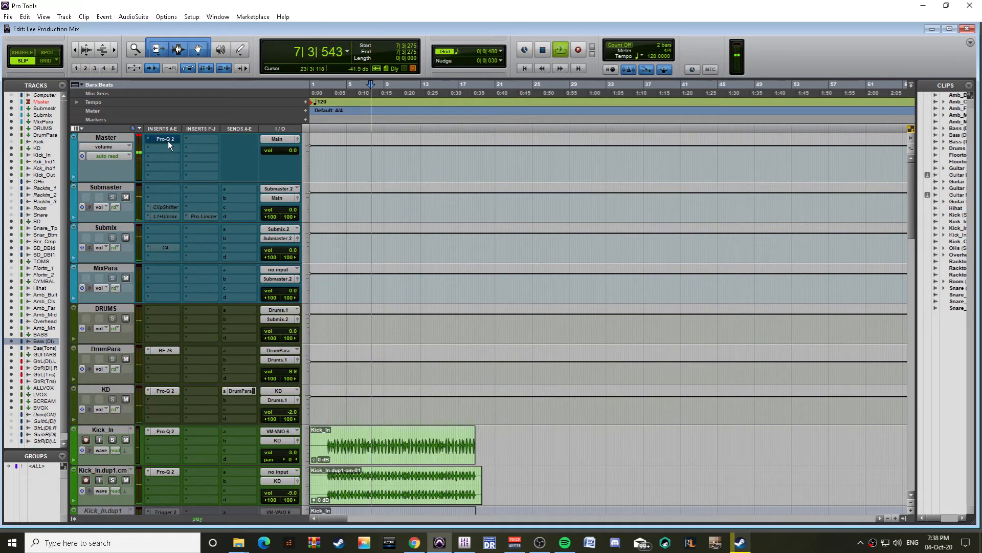
key(space)
drag(166, 139, 161, 196)
click(160, 195)
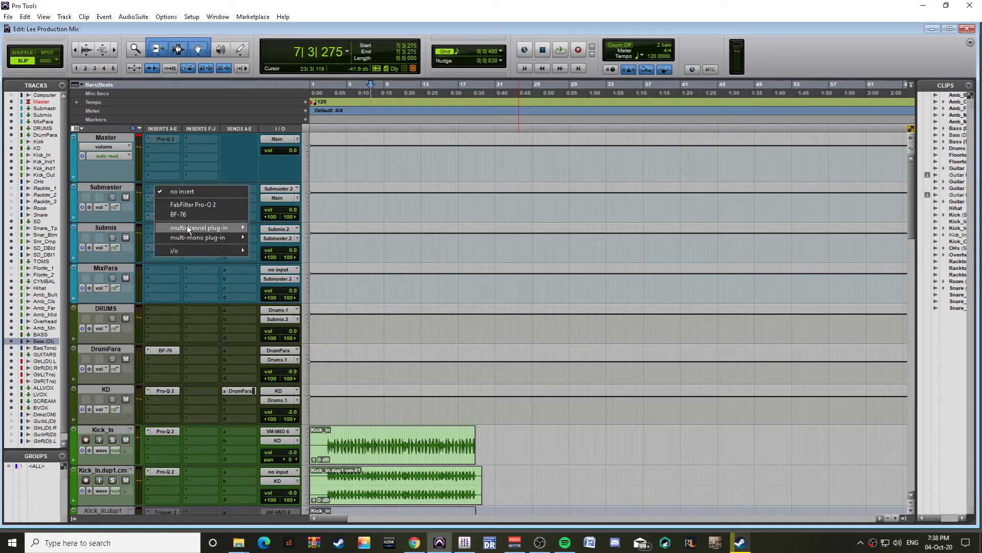
click(96, 189)
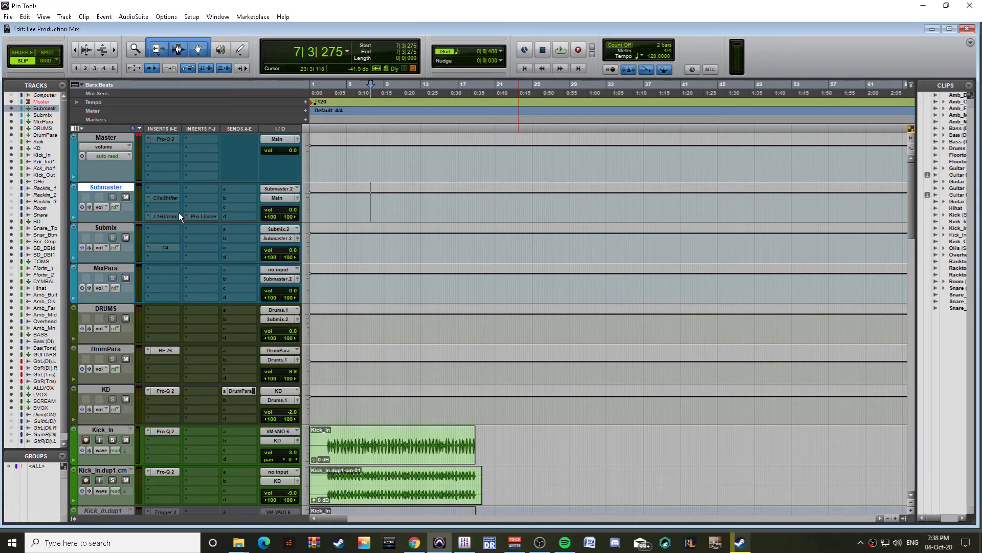
Step: Activate the Submaster's L1+ Ultramaximizer and insert TR5 Classic Clipper in the first slot with the +6 DB Soft Clip preset
click(165, 216)
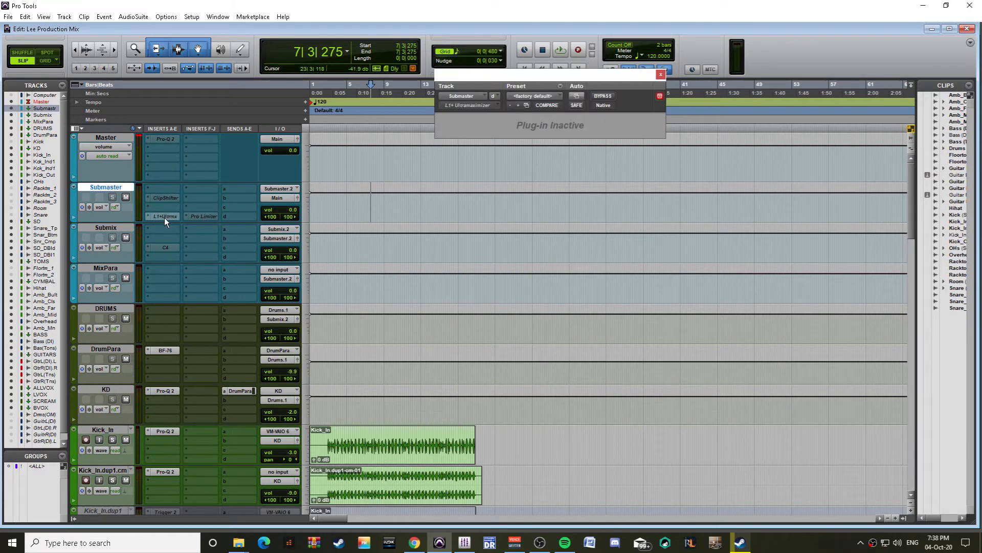
click(161, 189)
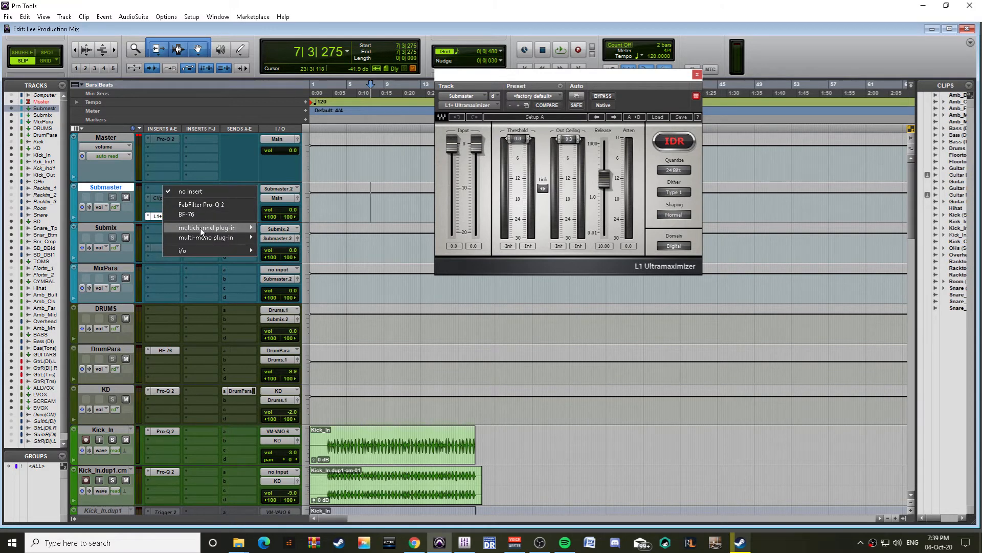
mouse_move(216, 232)
mouse_move(288, 238)
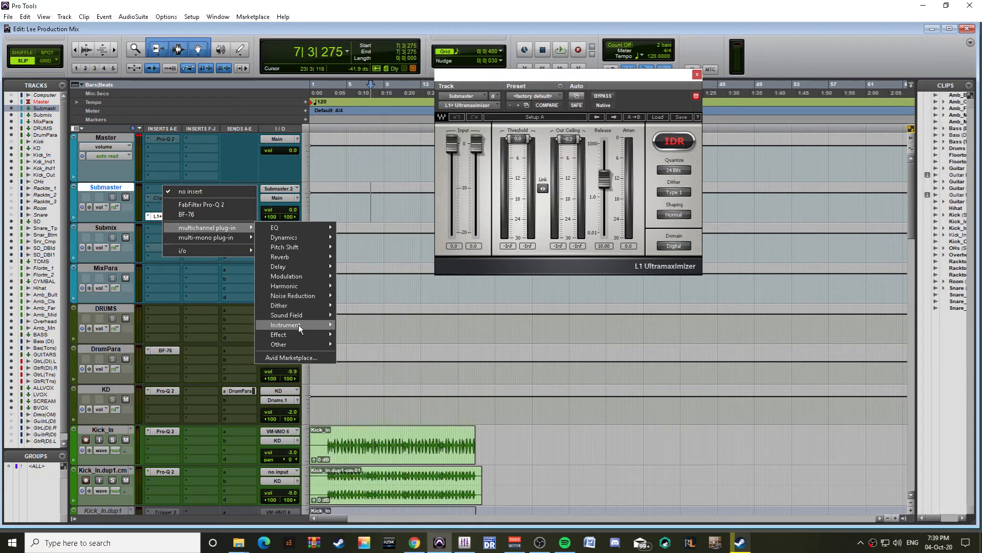
mouse_move(302, 316)
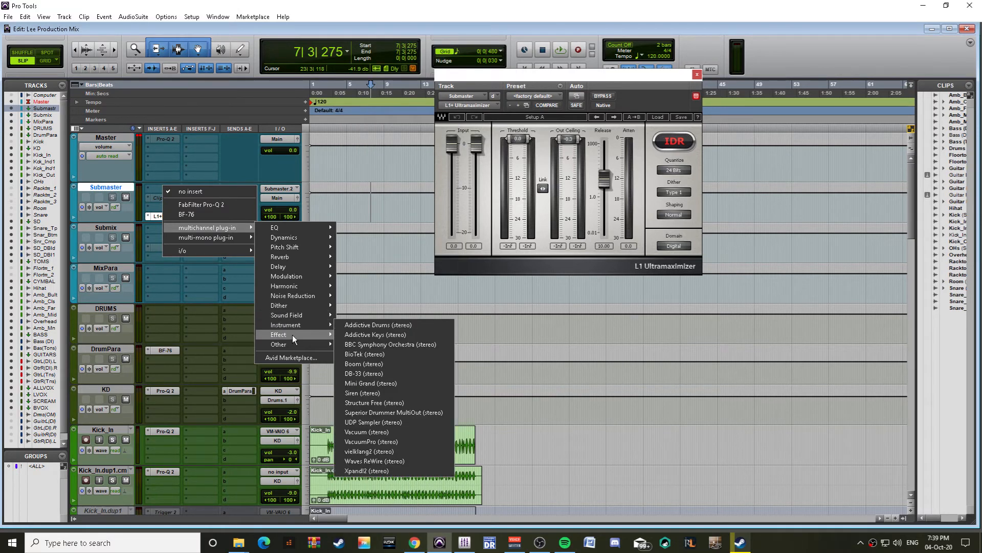
mouse_move(293, 335)
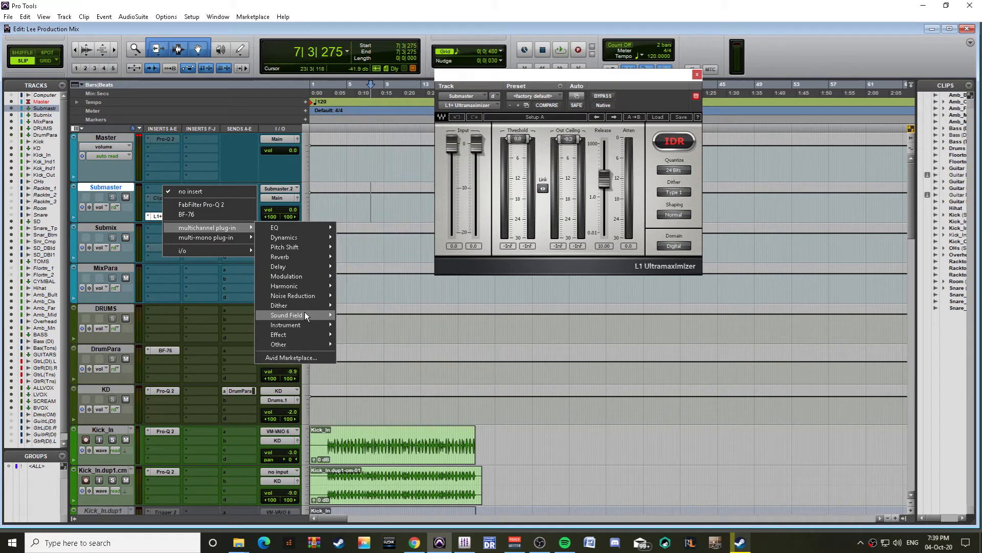
mouse_move(305, 316)
mouse_move(295, 284)
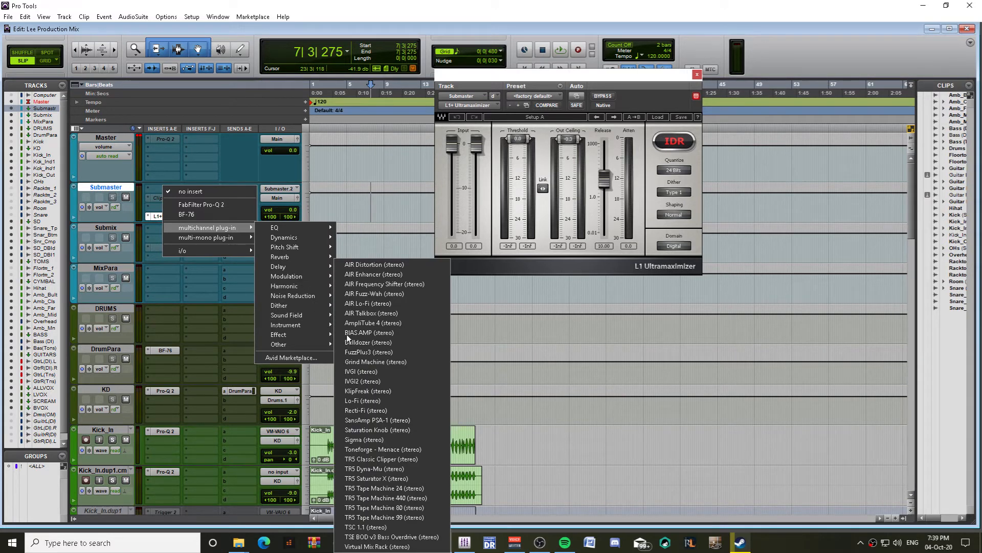
click(382, 459)
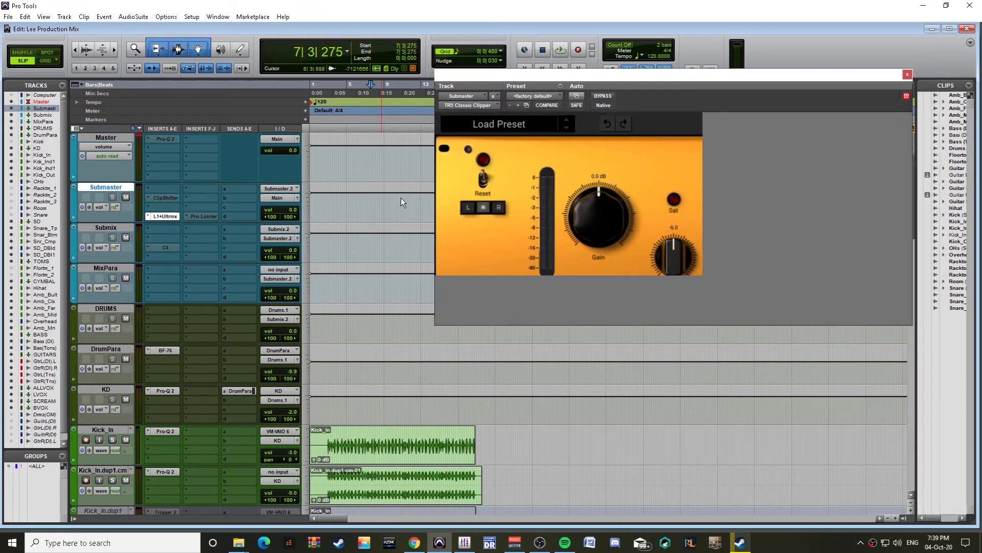
click(514, 123)
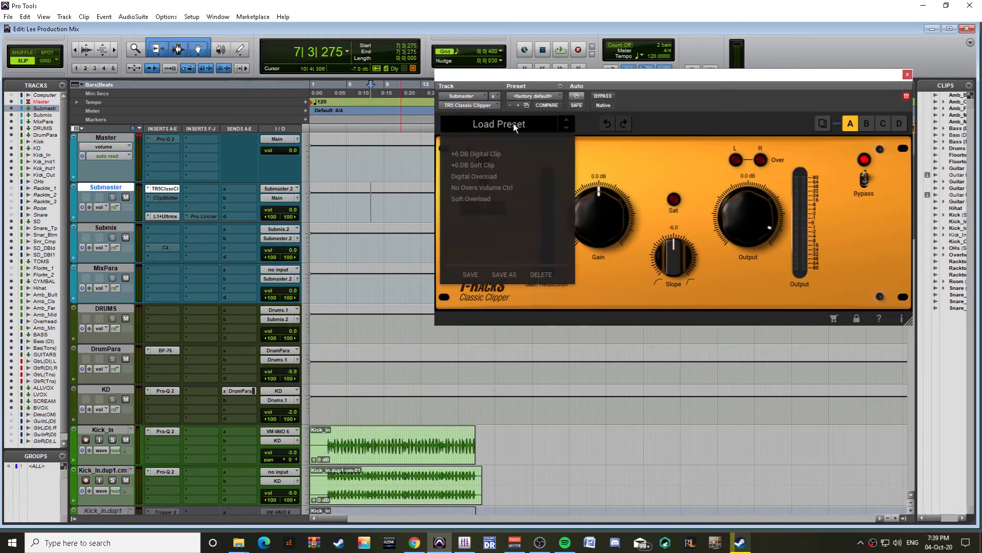
click(475, 165)
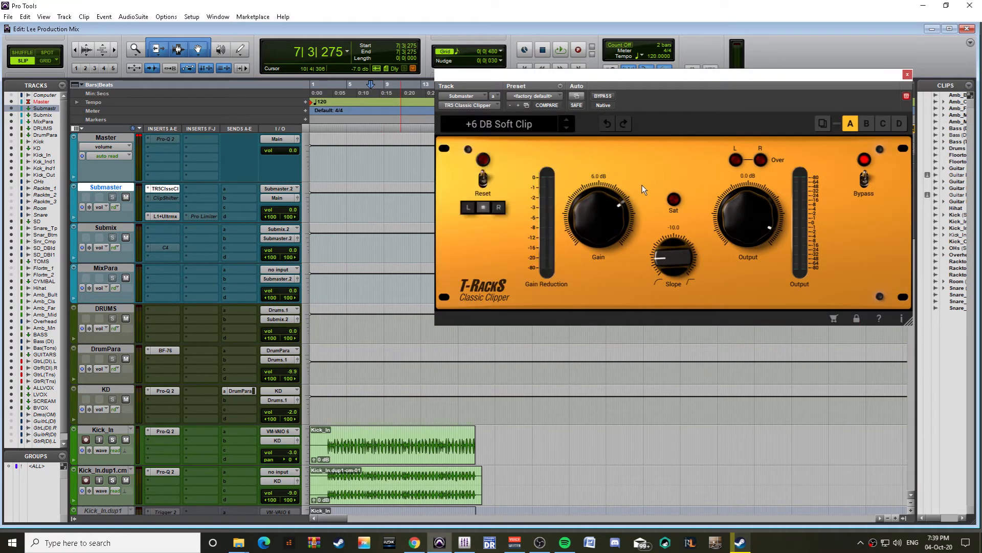
Step: Play the mix from bar 7 and lower the Submaster L1+ Ultramaximizer's linked threshold to -8.7 and out ceiling to -9.0, closing the plug-in
key(space)
click(165, 216)
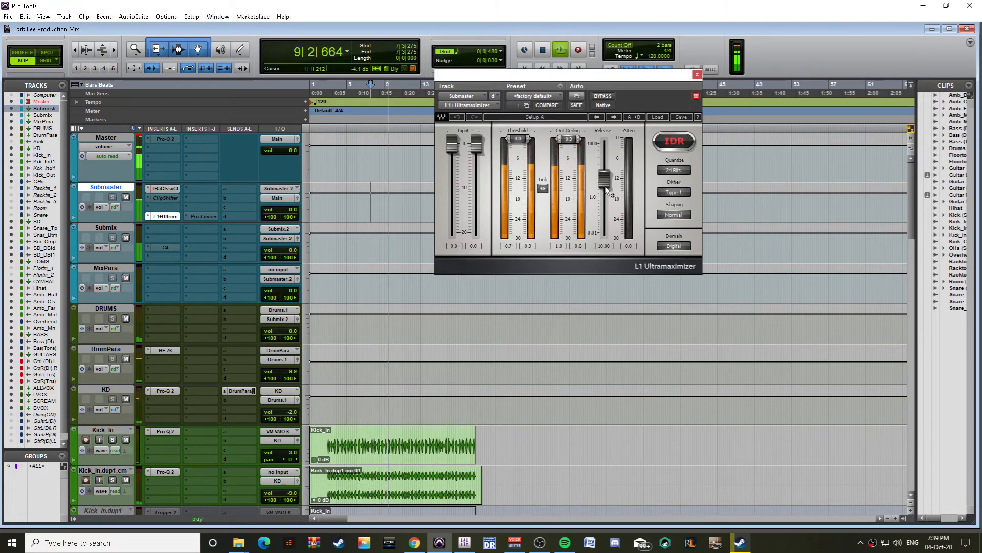
drag(518, 138, 518, 167)
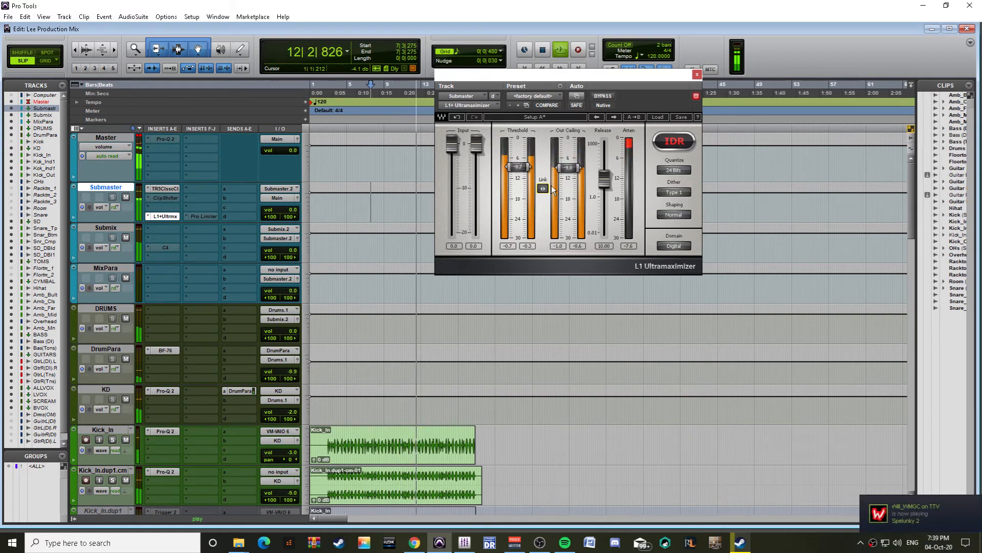
click(697, 74)
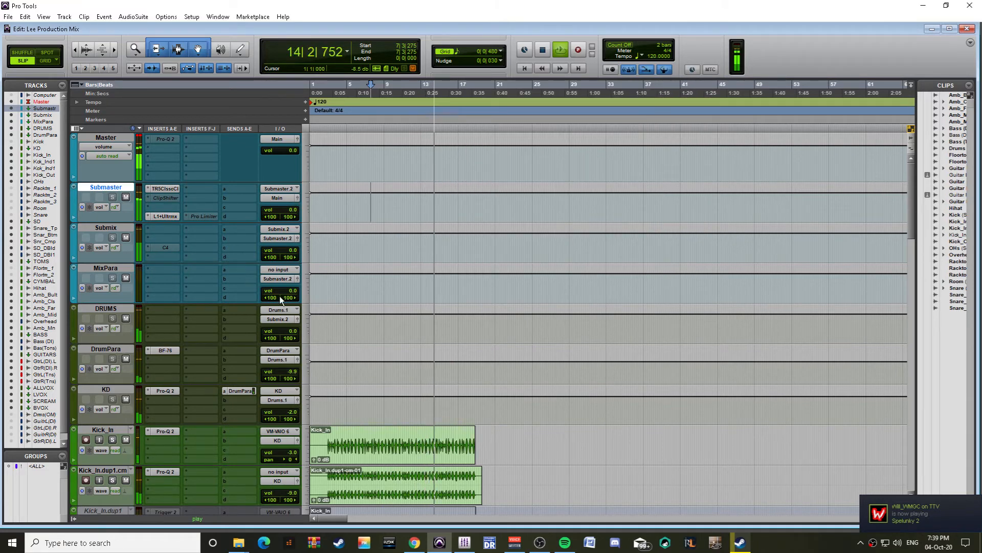
Step: Look over the kick and snare tracks during playback, and check the Submaster Classic Clipper's gain reduction before stopping
scroll(422, 352, down, 8)
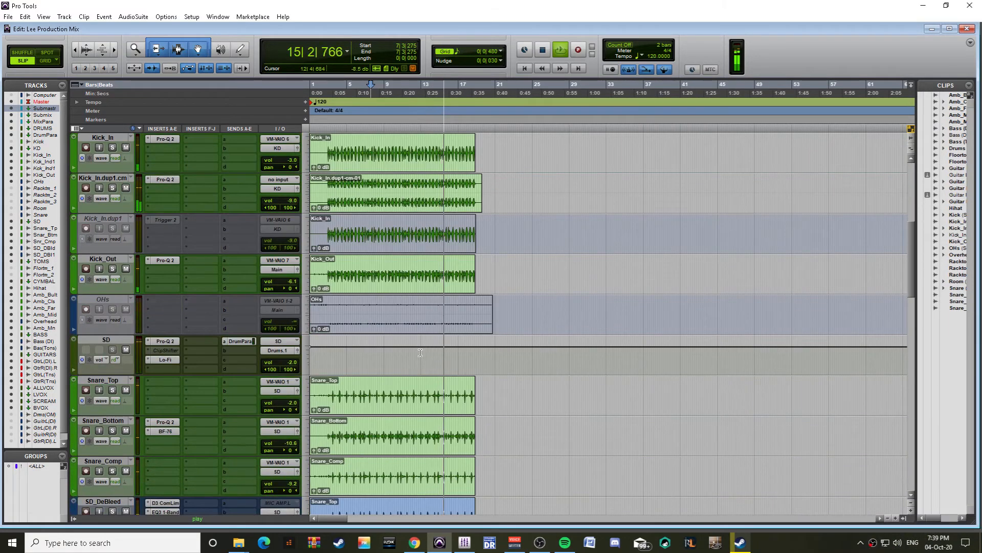
scroll(422, 352, down, 3)
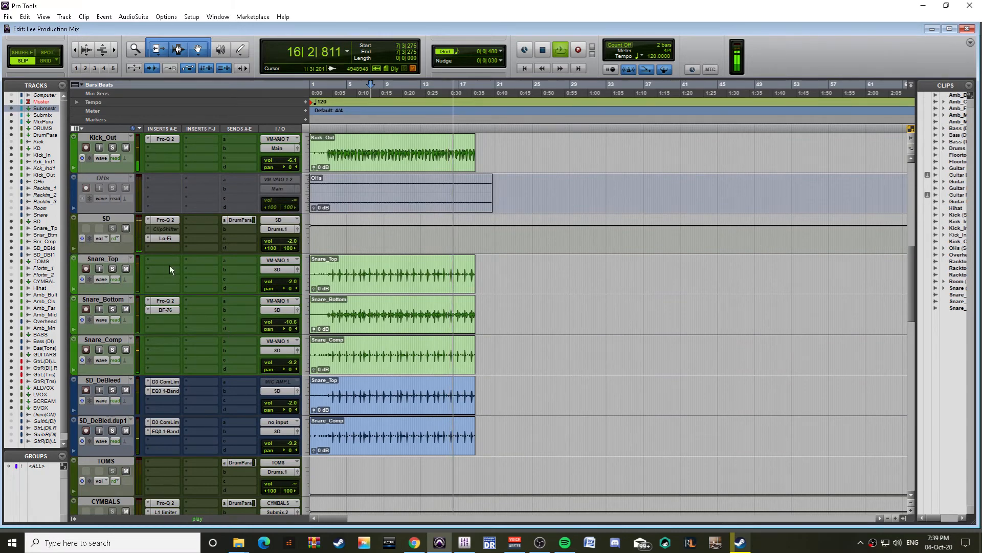
scroll(164, 293, up, 3)
scroll(163, 293, up, 8)
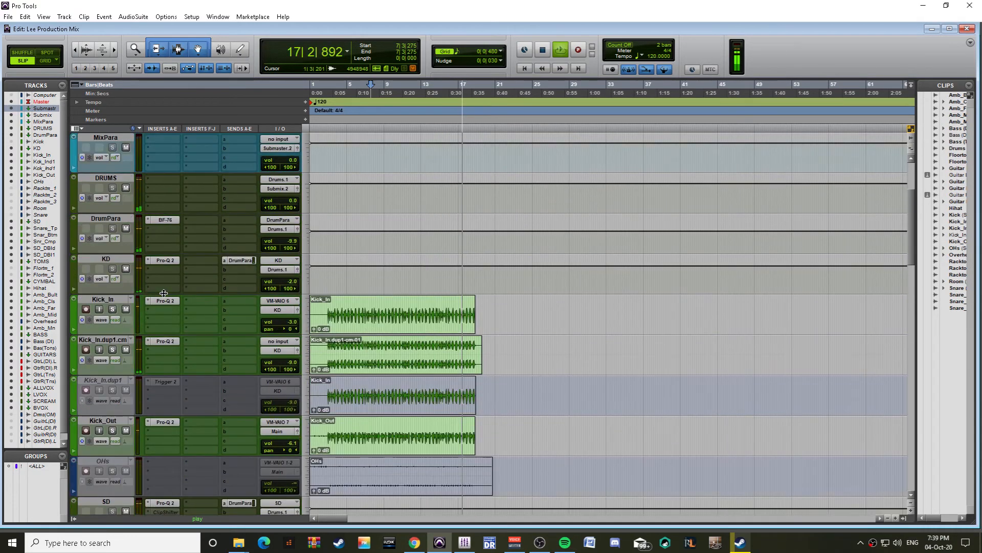
click(166, 189)
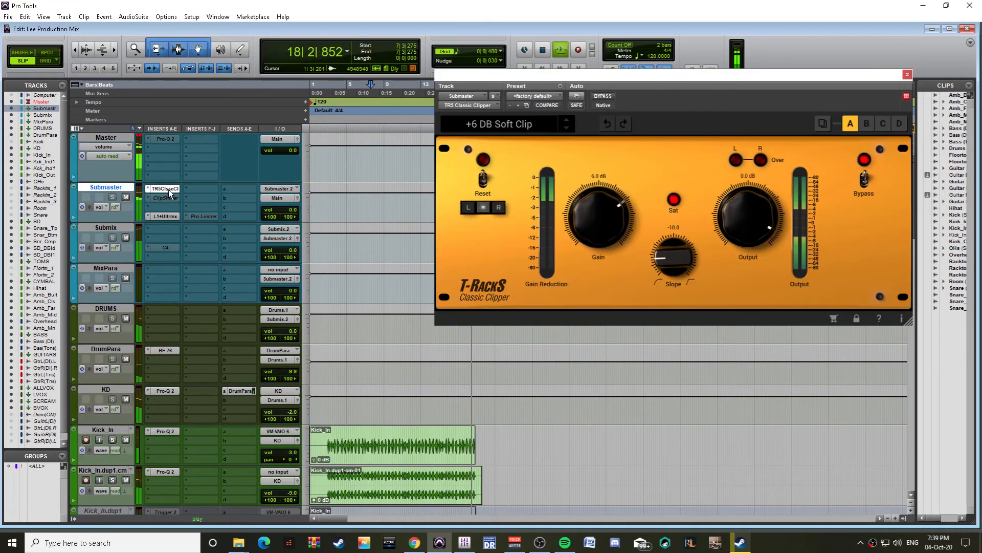
key(space)
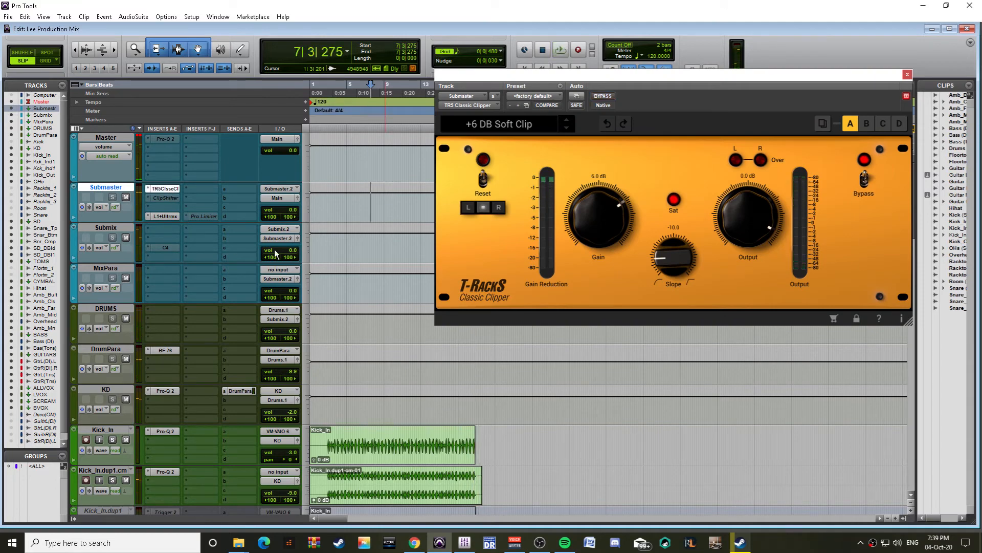
click(907, 75)
Step: Route the Kick_Out track's output to the KD bus instead of Main
scroll(287, 351, down, 7)
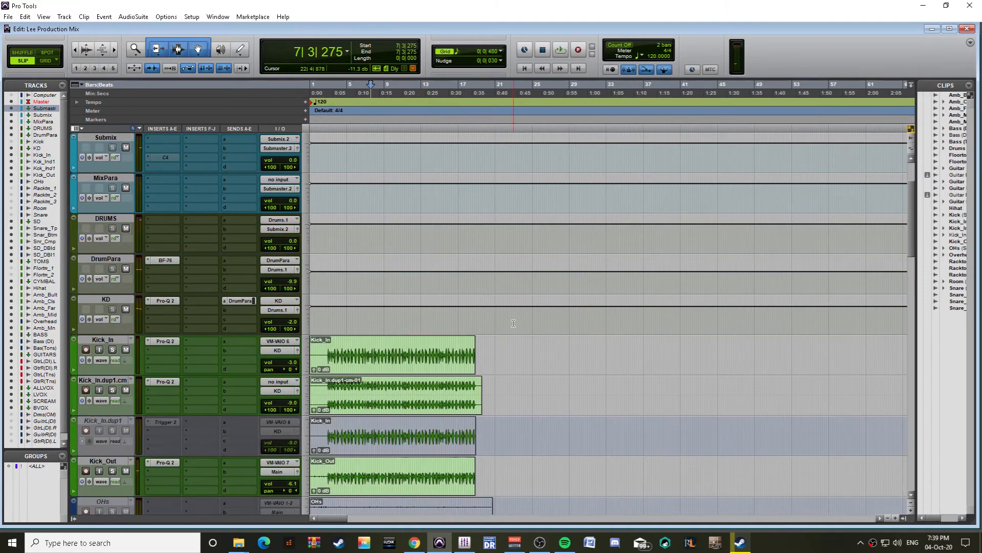
scroll(286, 351, up, 3)
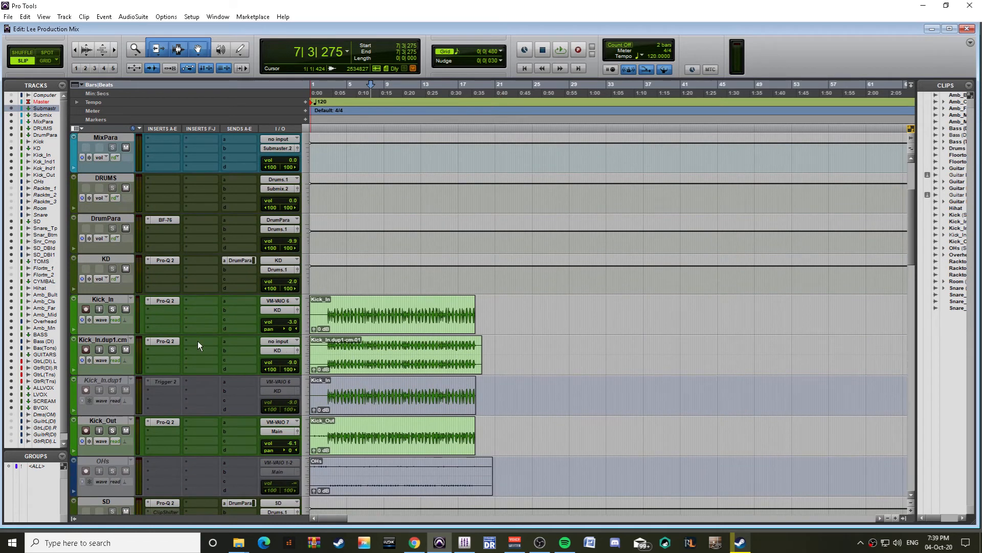
scroll(298, 388, down, 3)
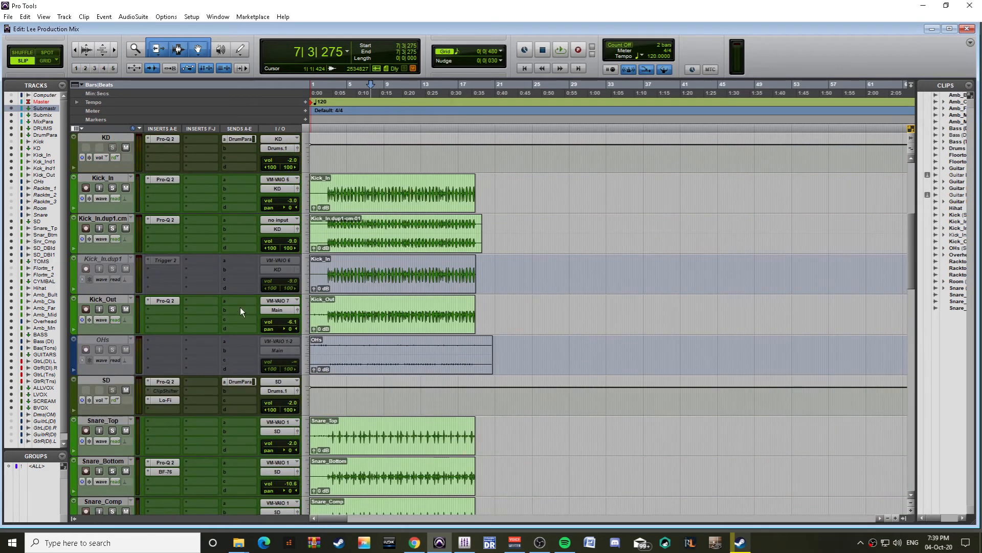
click(280, 313)
mouse_move(299, 349)
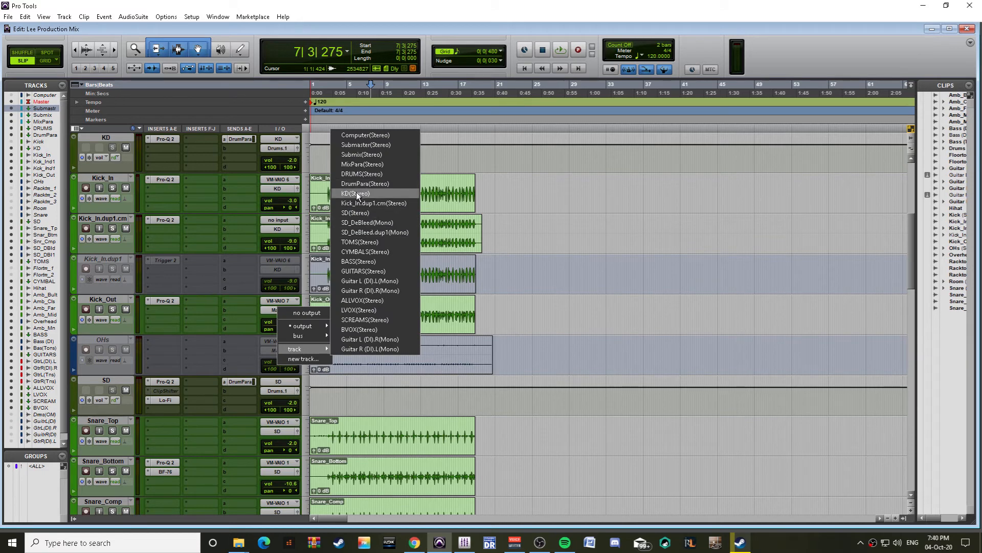
key(Escape)
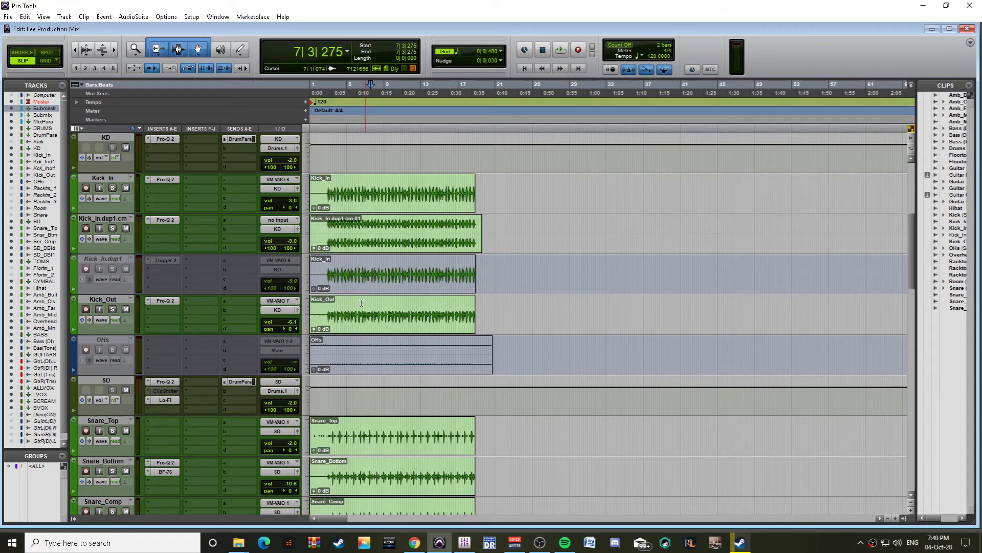
Step: Replay the mix from bar 7 and examine the levels of the kick, snare, cymbal and master tracks, then stop playback
scroll(364, 312, down, 2)
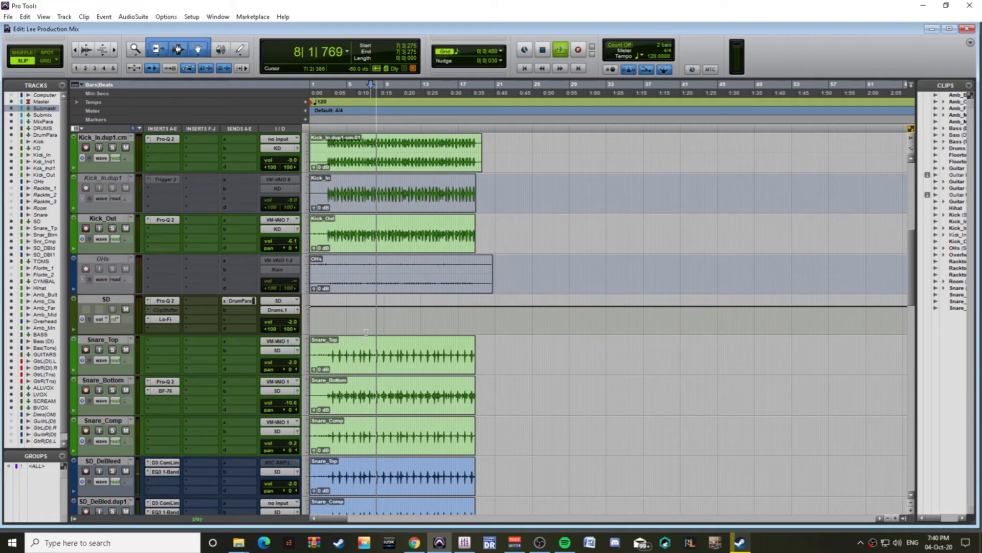
scroll(366, 333, down, 1)
scroll(369, 335, down, 3)
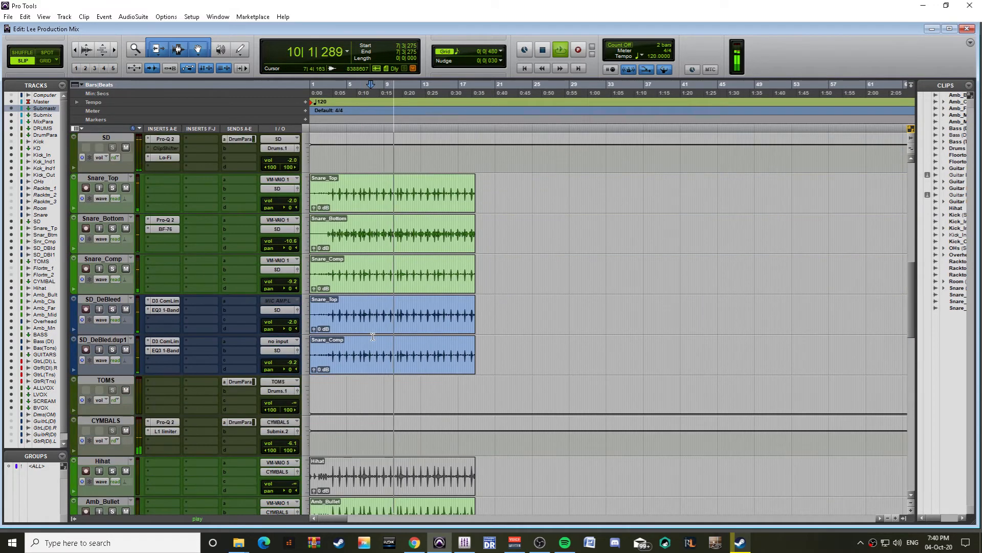
scroll(371, 335, up, 3)
scroll(372, 337, up, 1)
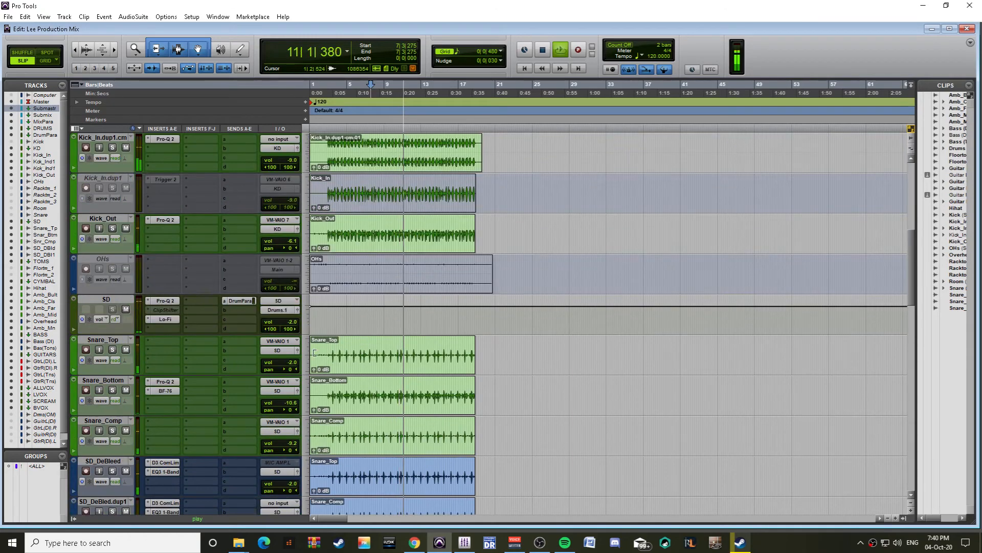
scroll(304, 357, up, 8)
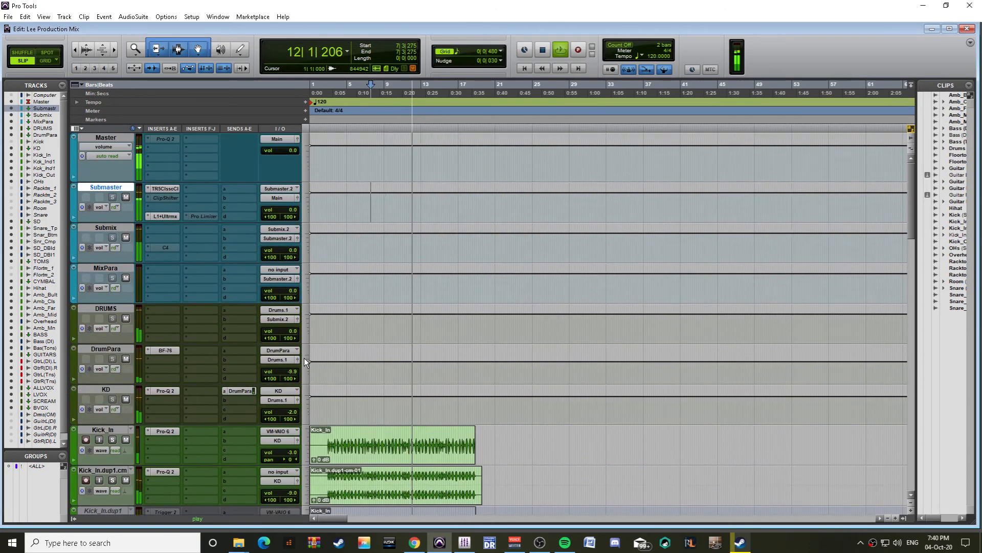
scroll(304, 357, down, 8)
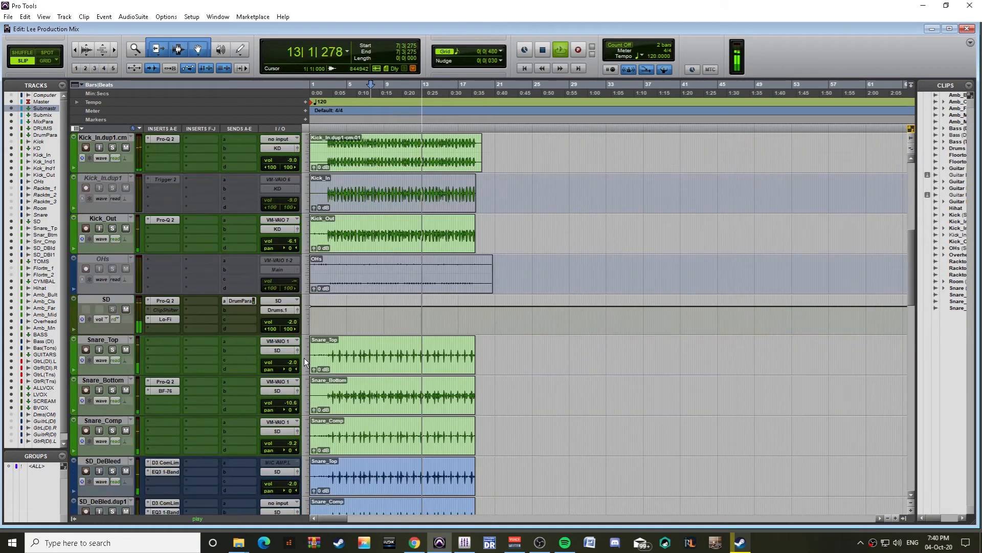
key(space)
Step: Insert the stereo Transient plug-in in the SD bus's free slot after Lo-Fi and set its attack to 32.43 during playback
click(162, 328)
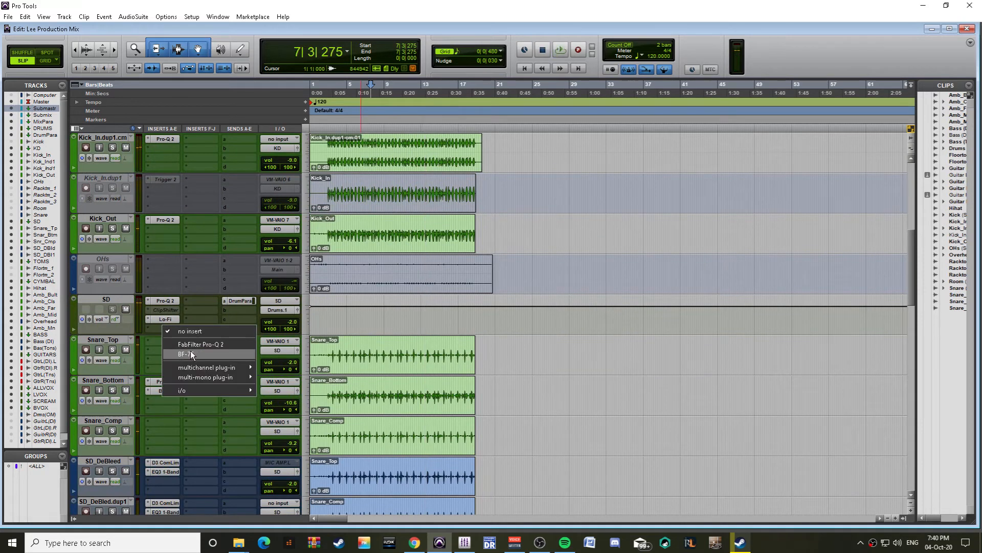
mouse_move(201, 367)
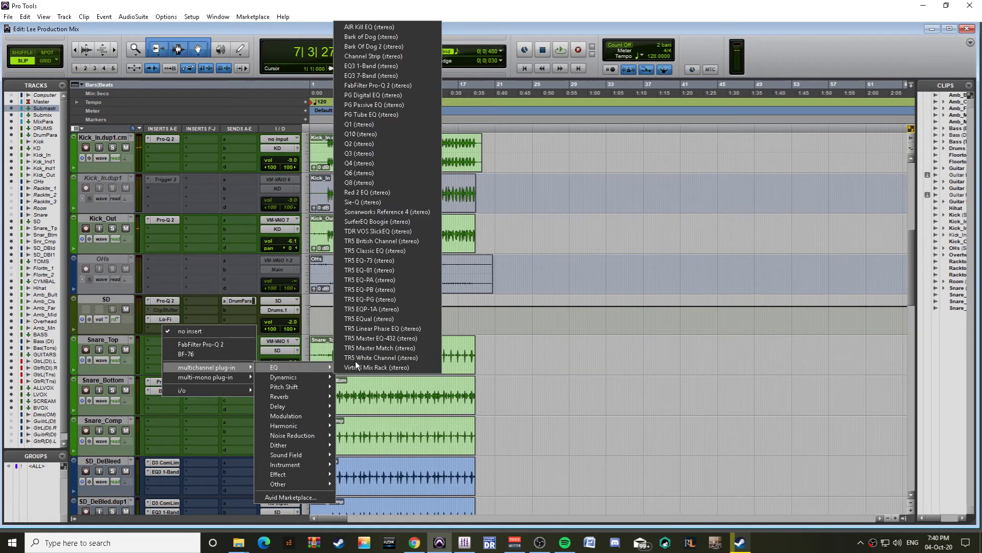
mouse_move(296, 372)
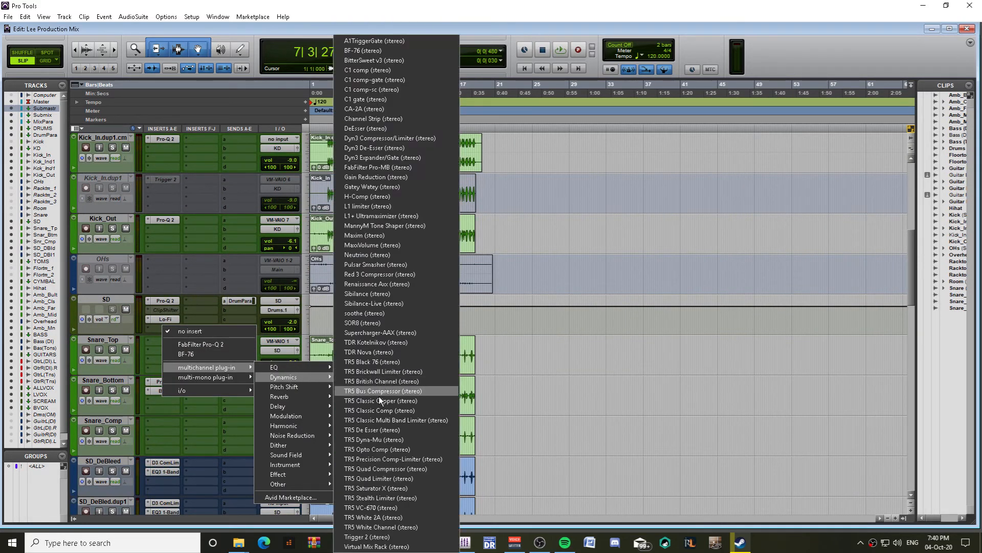
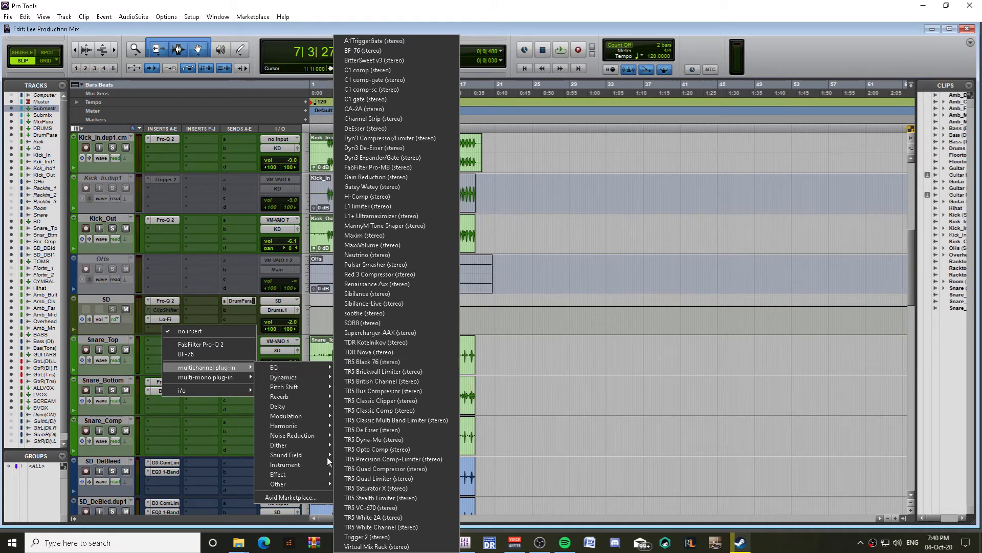
mouse_move(311, 483)
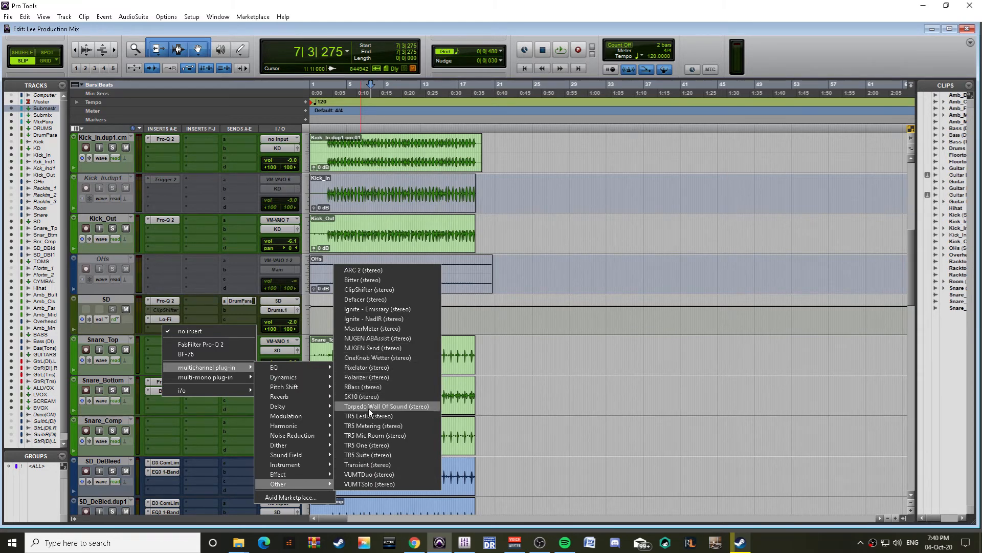
click(374, 465)
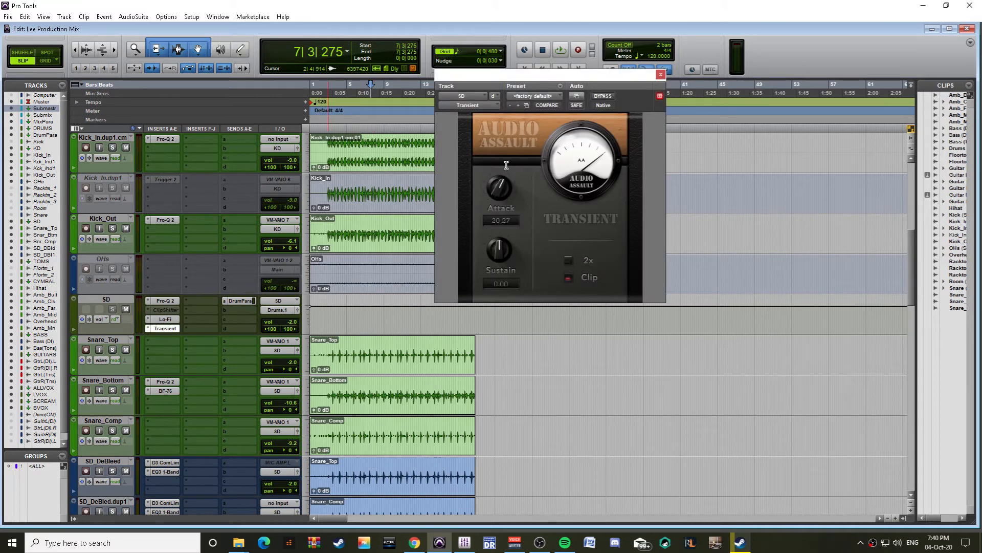
key(space)
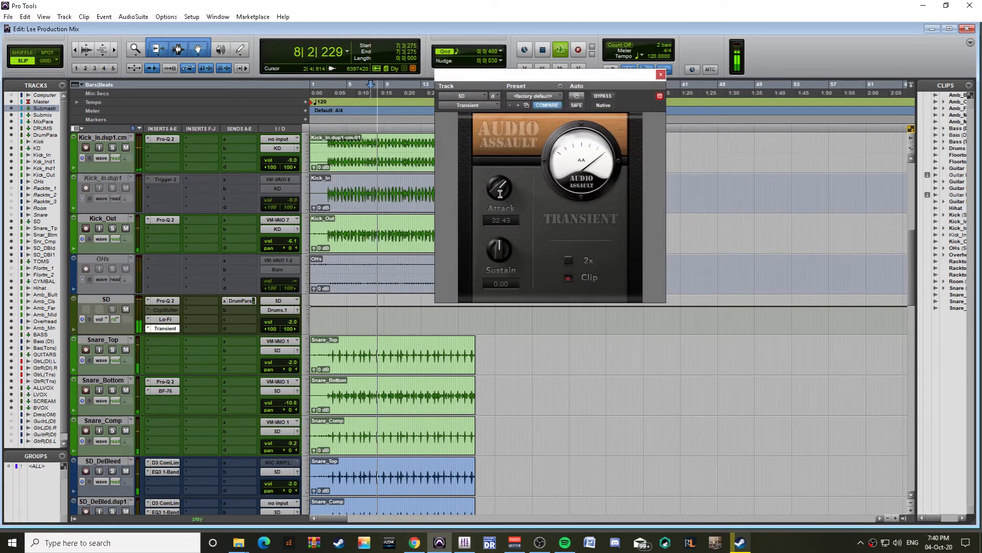
Step: Audition Snare_Top, Snare_Bottom and Snare_Comp in solo through the Transient plug-in, clear the solos and stop playback
click(112, 350)
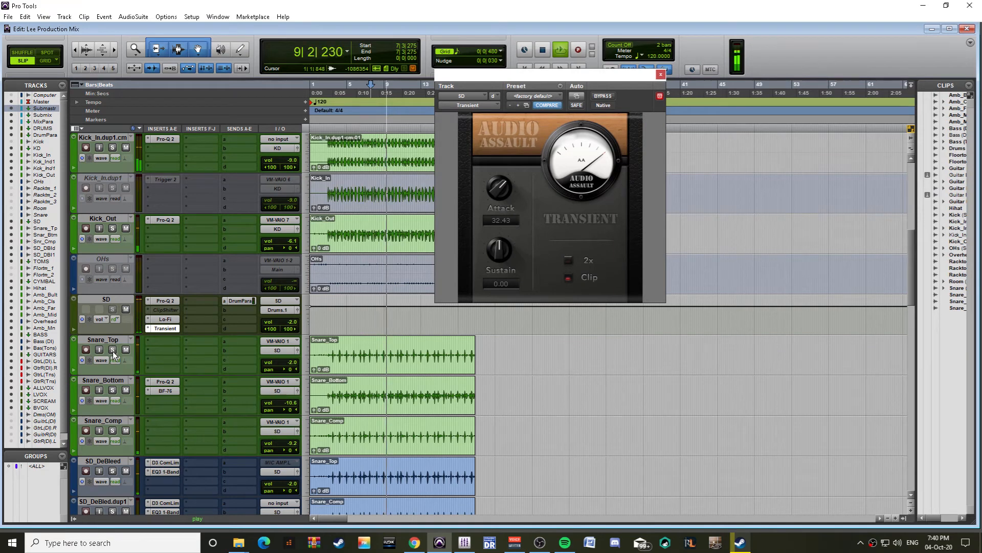
click(113, 390)
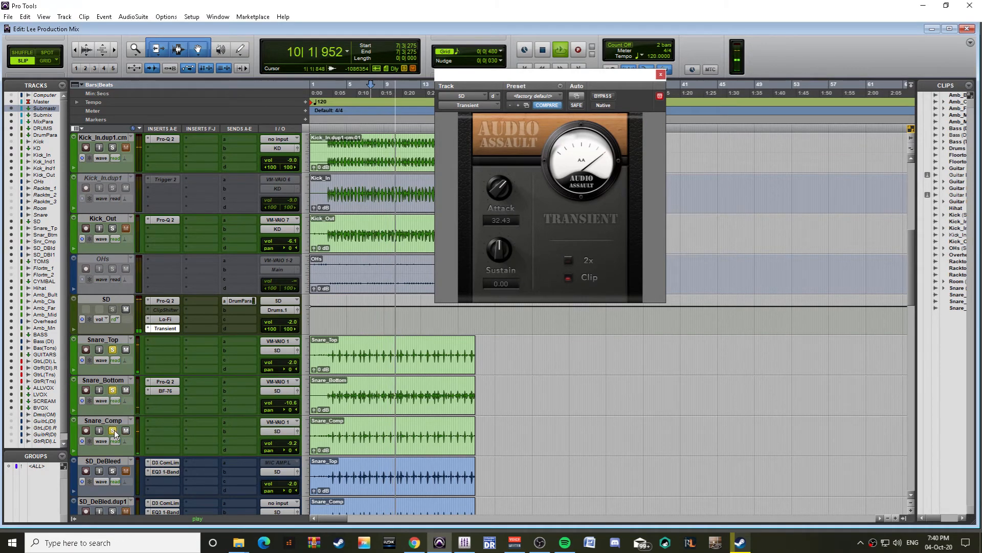
alt+click(112, 391)
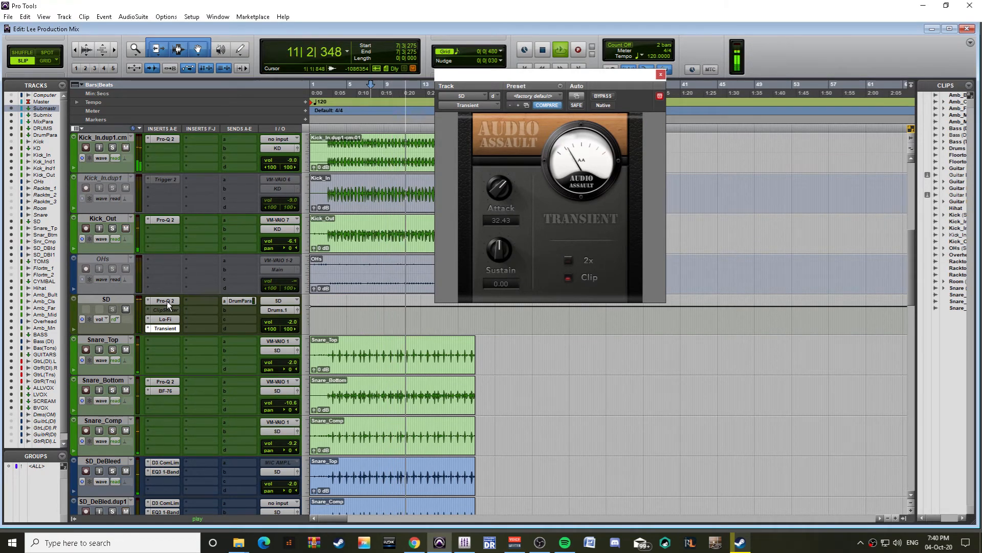
key(space)
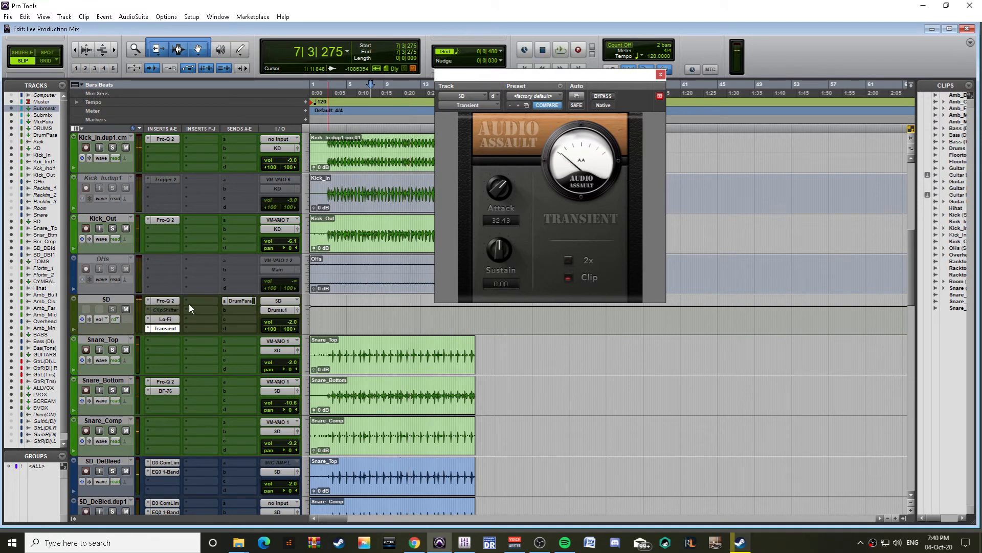
click(204, 303)
mouse_move(224, 339)
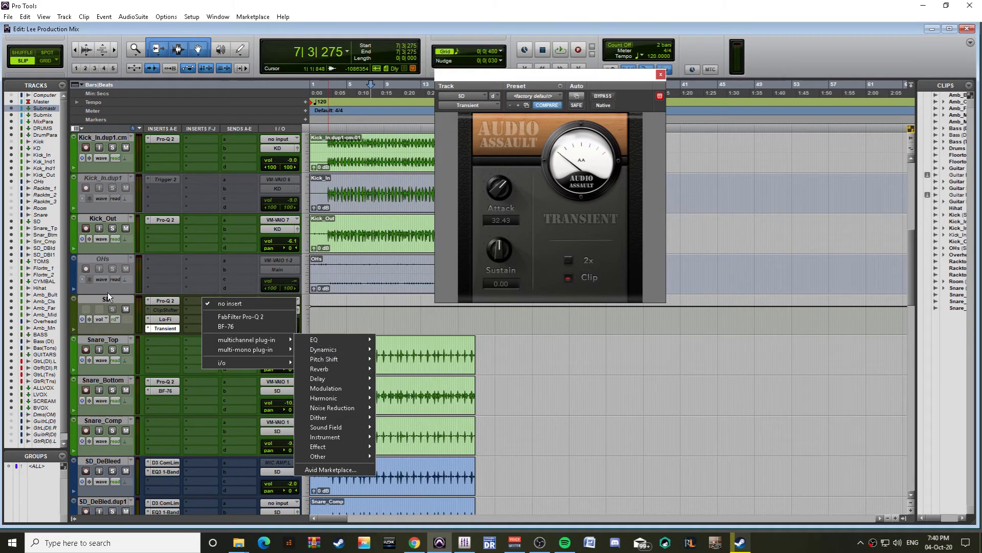
click(107, 298)
Step: Open the SD bus's DrumPara send, play the mix and lower the KD bus volume to -3.9
click(239, 300)
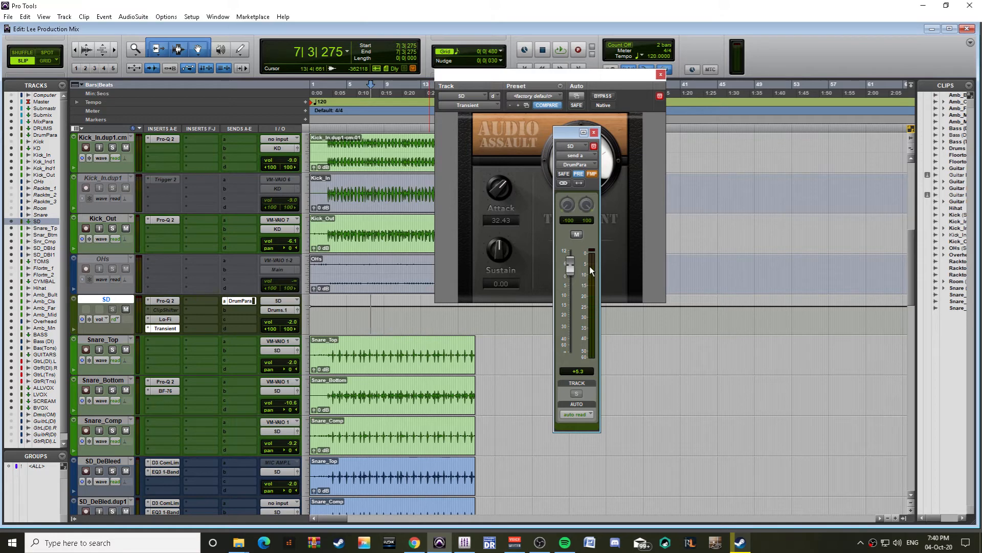
key(space)
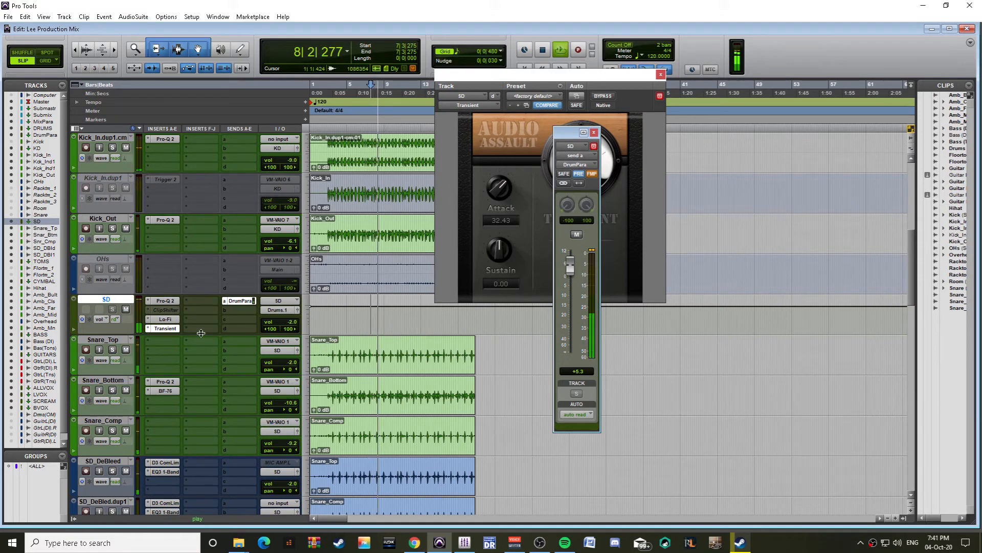
scroll(337, 354, up, 5)
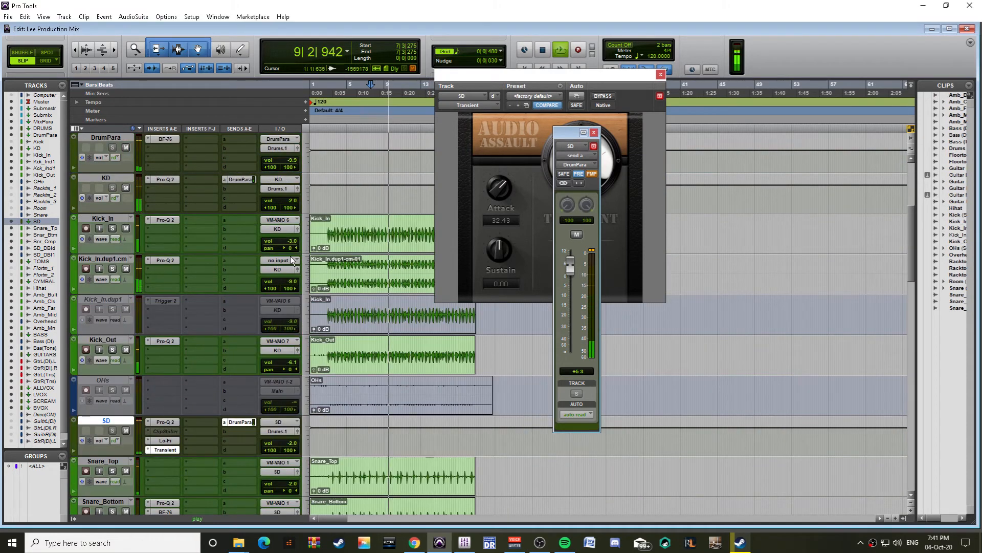
scroll(292, 253, up, 1)
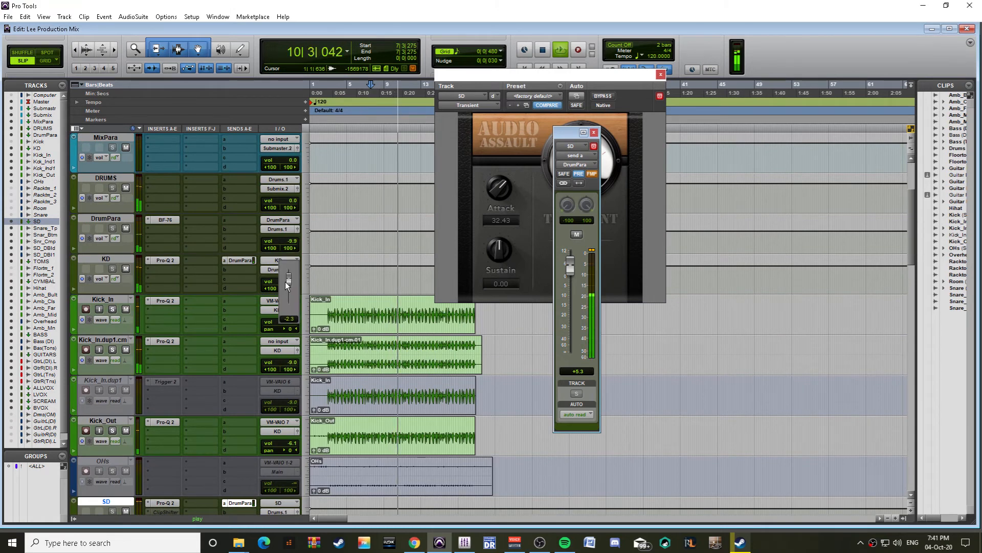
drag(281, 293, 280, 293)
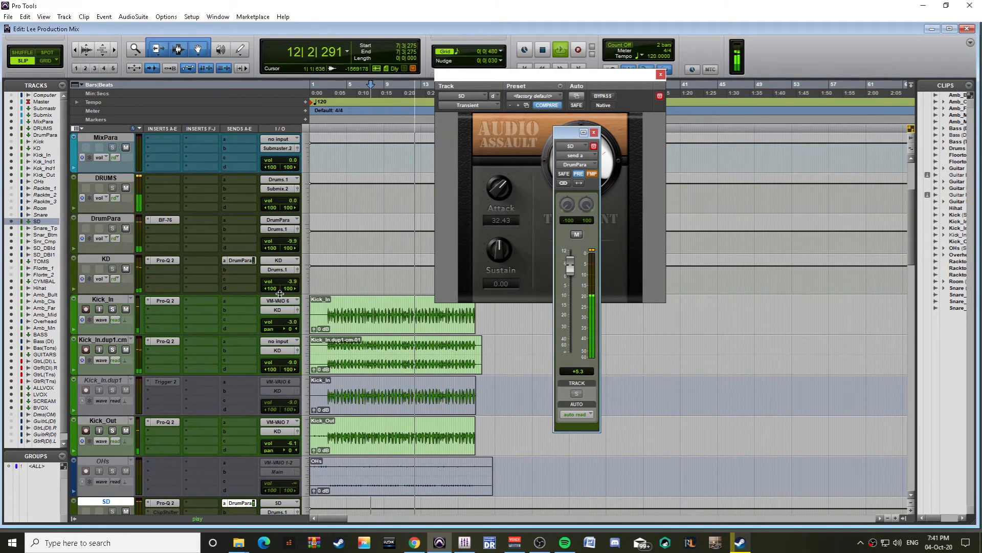
Step: Check the KD bus's DrumPara send level, raise the SD bus volume to -1.0 and stop playback
click(246, 259)
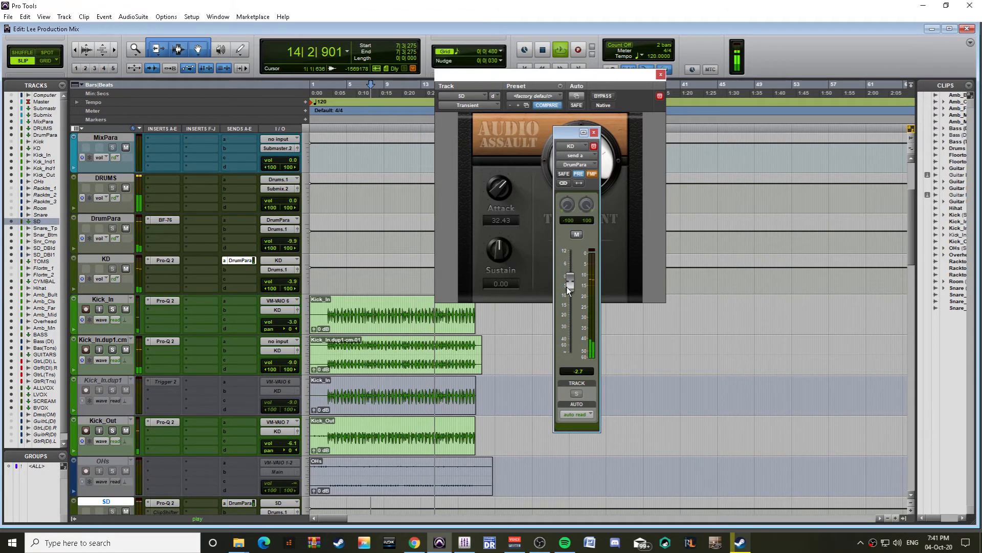
click(563, 201)
scroll(268, 272, down, 6)
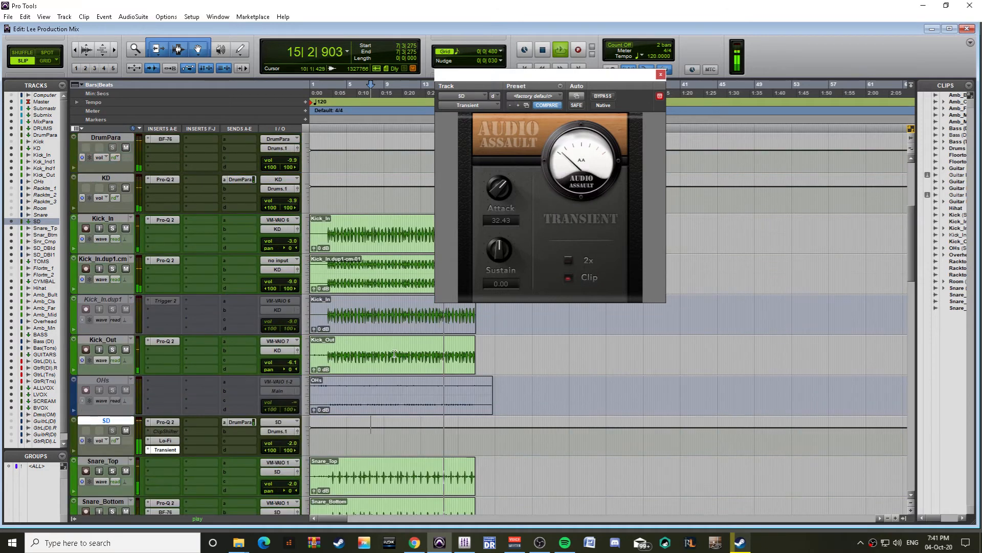
drag(293, 284, 309, 273)
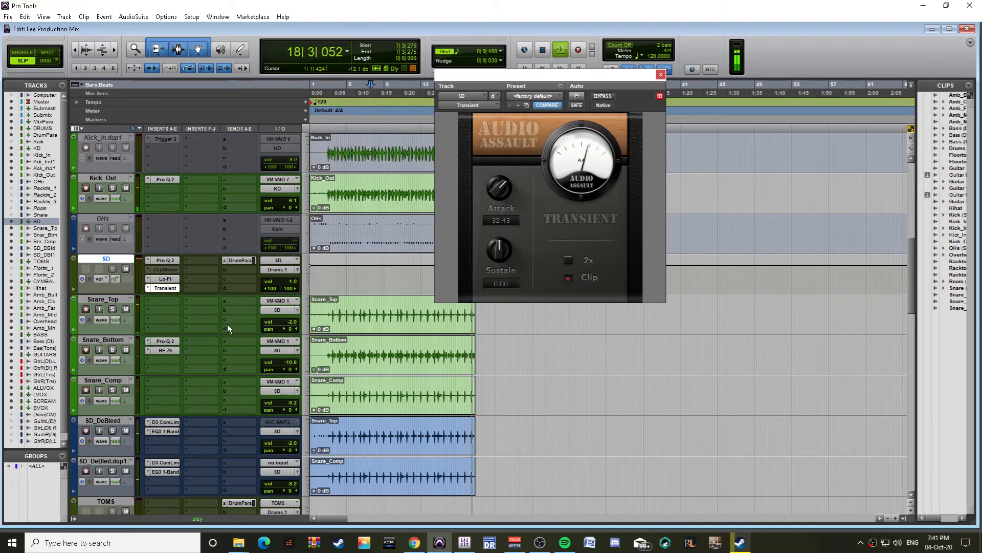
scroll(190, 317, down, 1)
key(space)
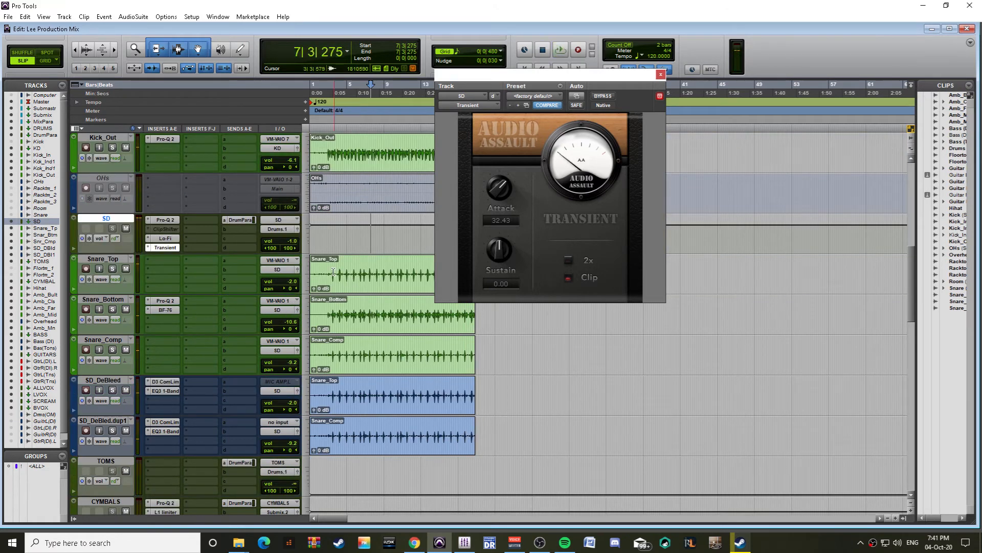
Step: Play the mix from bar 3 and examine the kick, snare and drum bus levels, stopping playback when finished
click(340, 276)
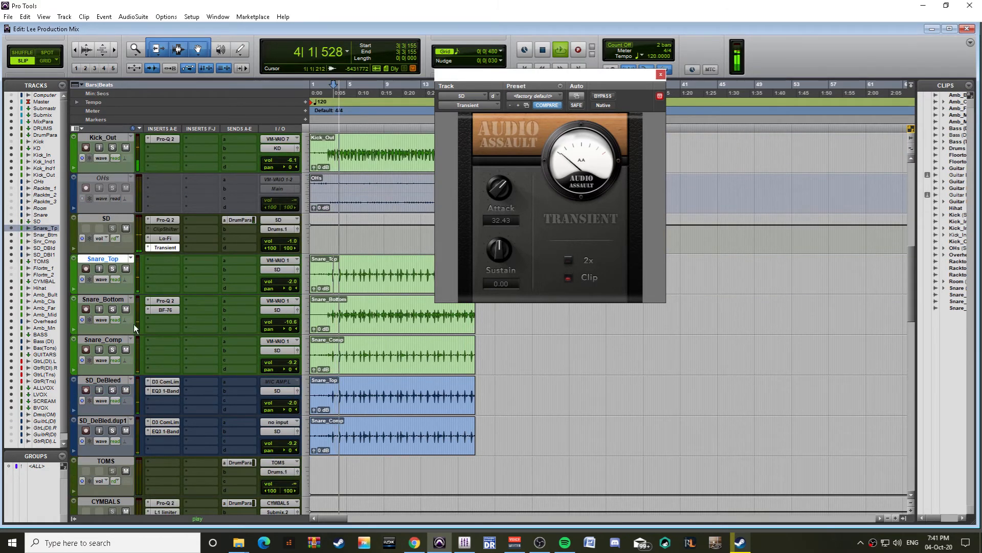
scroll(270, 346, up, 3)
scroll(269, 343, down, 9)
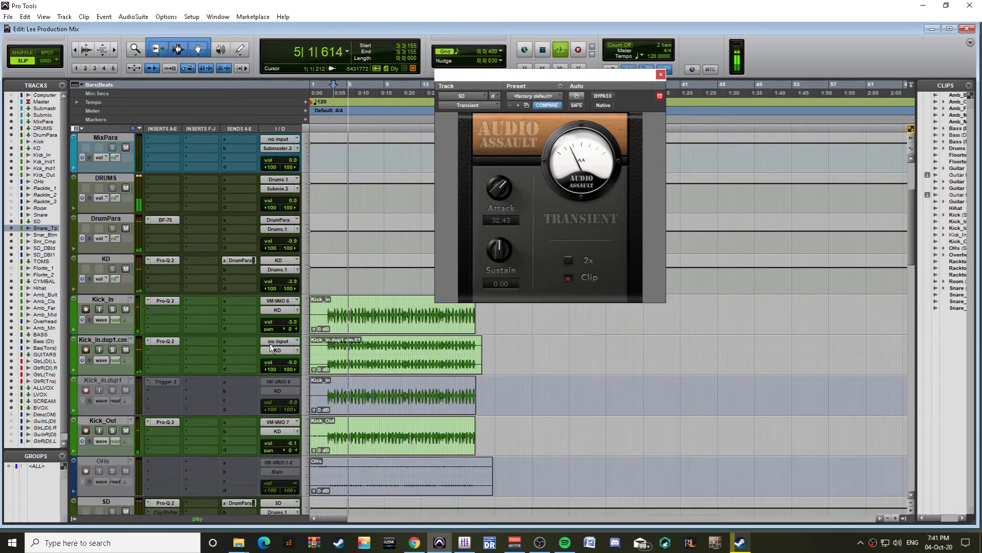
scroll(256, 354, up, 9)
key(space)
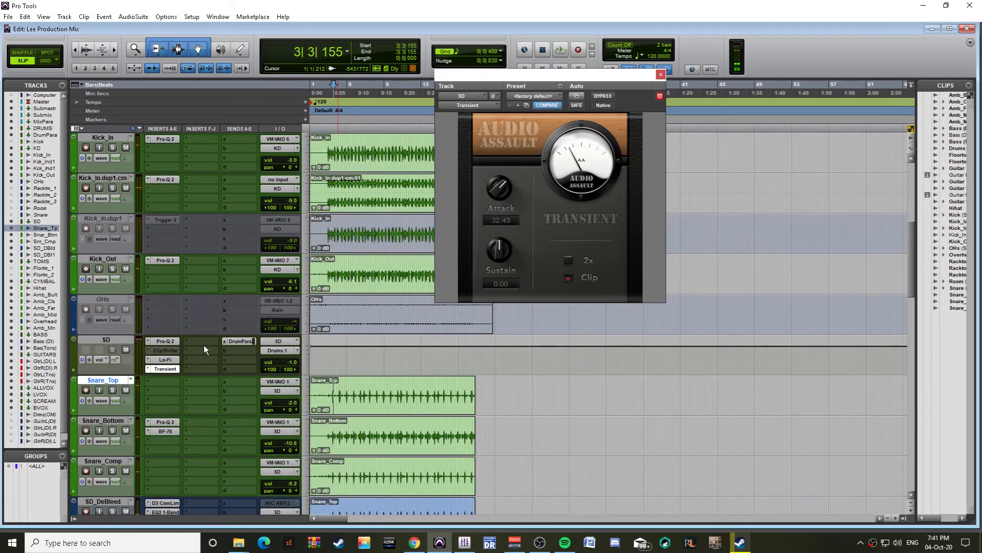
Step: Insert the stereo TDR VOS SlickEQ plug-in in the first free slot of the SD bus's second insert bank
click(202, 344)
mouse_move(234, 381)
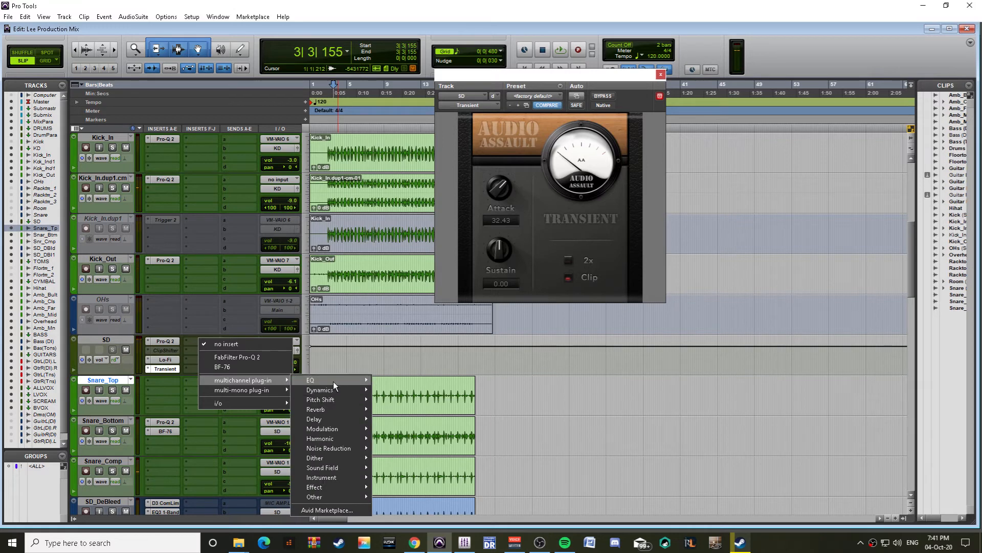
mouse_move(333, 382)
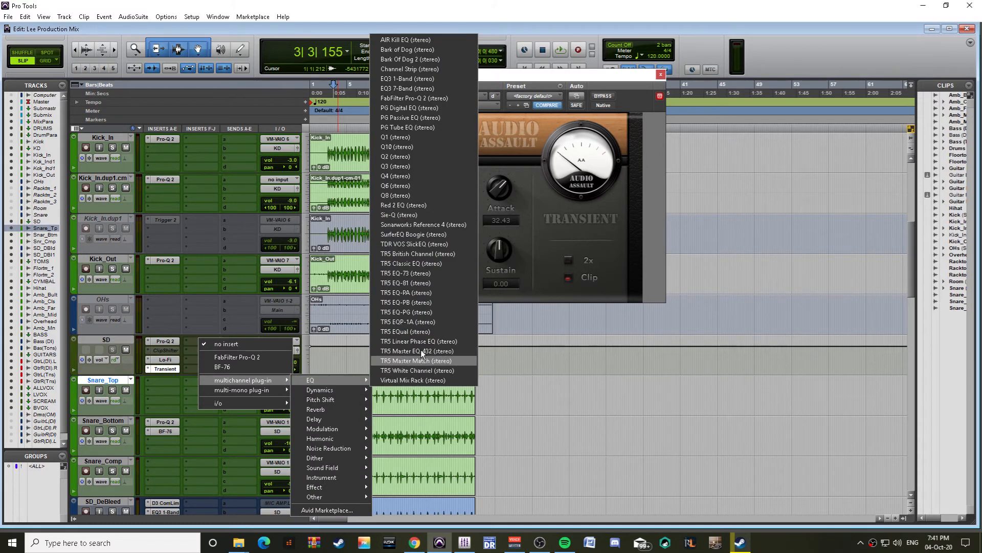
click(412, 244)
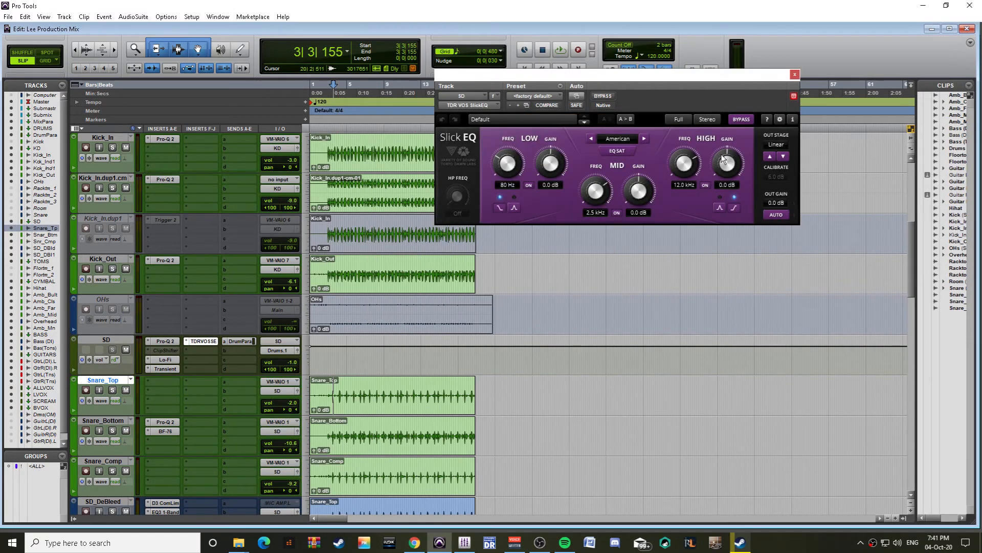
Step: Set SlickEQ to the British model with high band 8.1 kHz at 9.8 dB and low frequency 189 Hz during playback
click(640, 144)
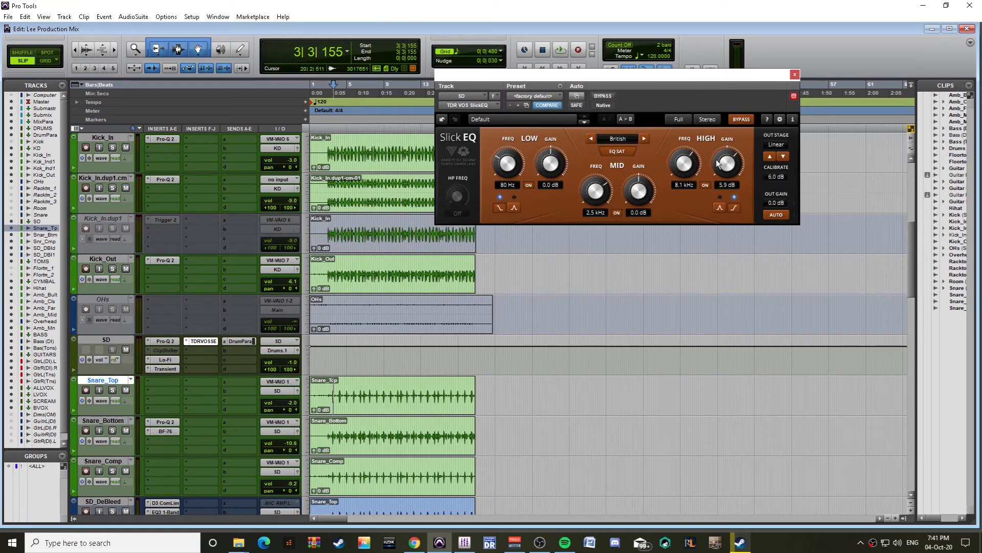
key(space)
drag(718, 164, 719, 144)
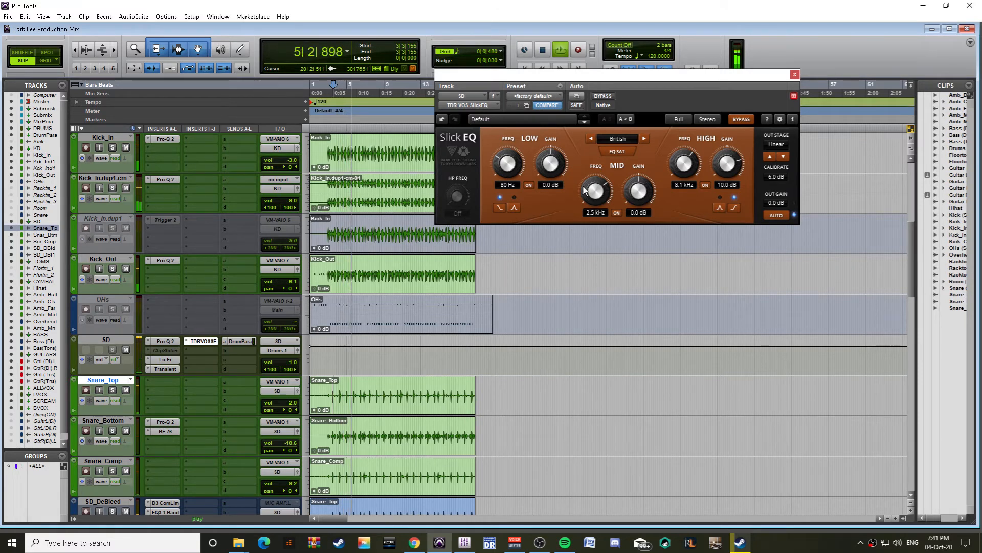
drag(508, 163, 507, 151)
drag(727, 144, 726, 147)
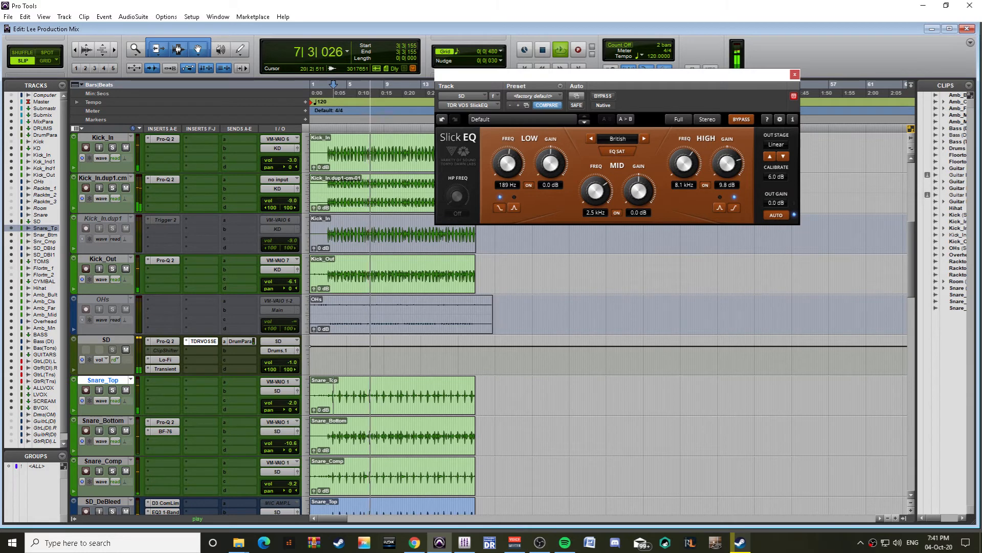
Step: Lower the Snare_Bottom volume to -12.5 and select the Snare_Top, Snare_Bottom and Snare_Comp tracks
scroll(290, 327, down, 3)
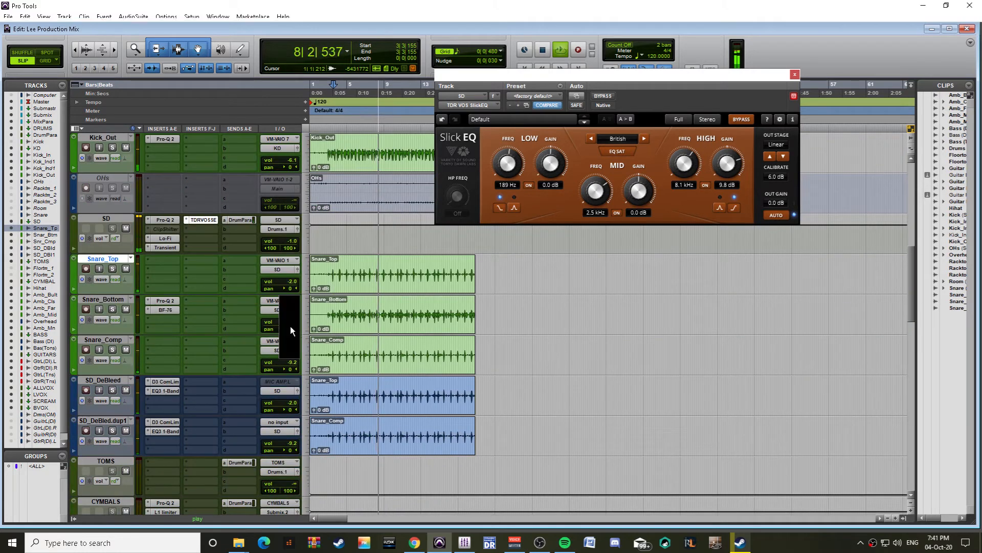
click(117, 339)
shift+click(102, 258)
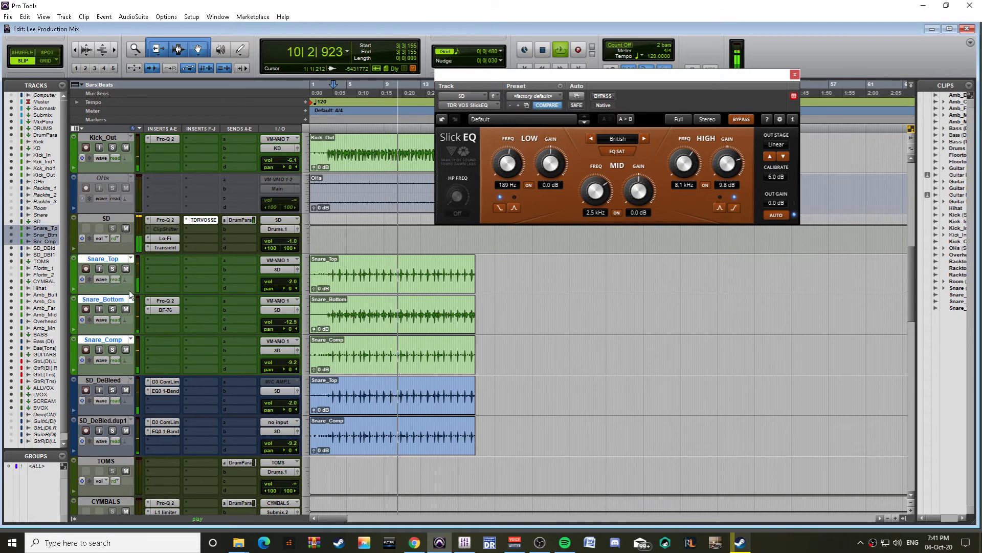
Step: Mute the SD bus and solo the Kick_In.dup1.cm track to compare the drum sounds during playback
scroll(130, 294, up, 5)
click(126, 430)
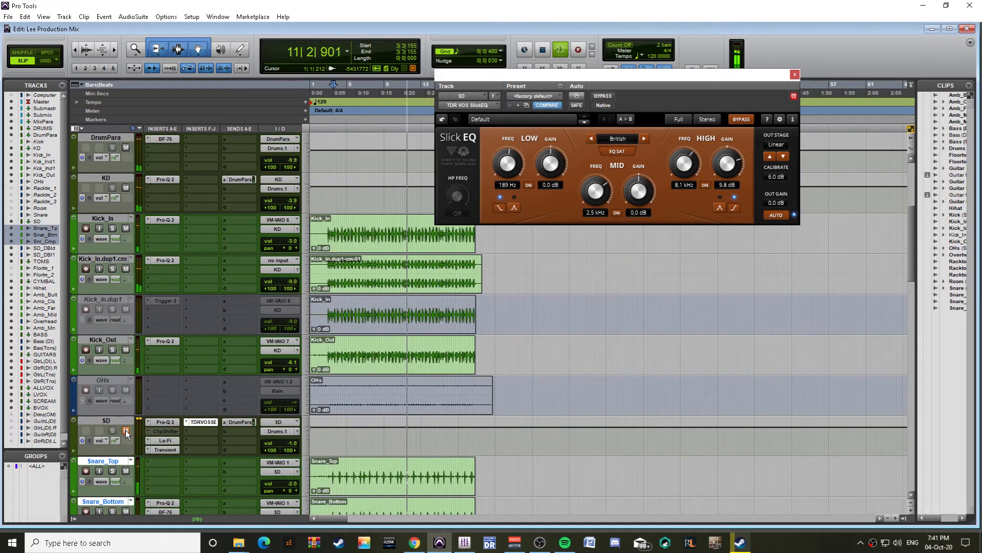
scroll(139, 358, up, 2)
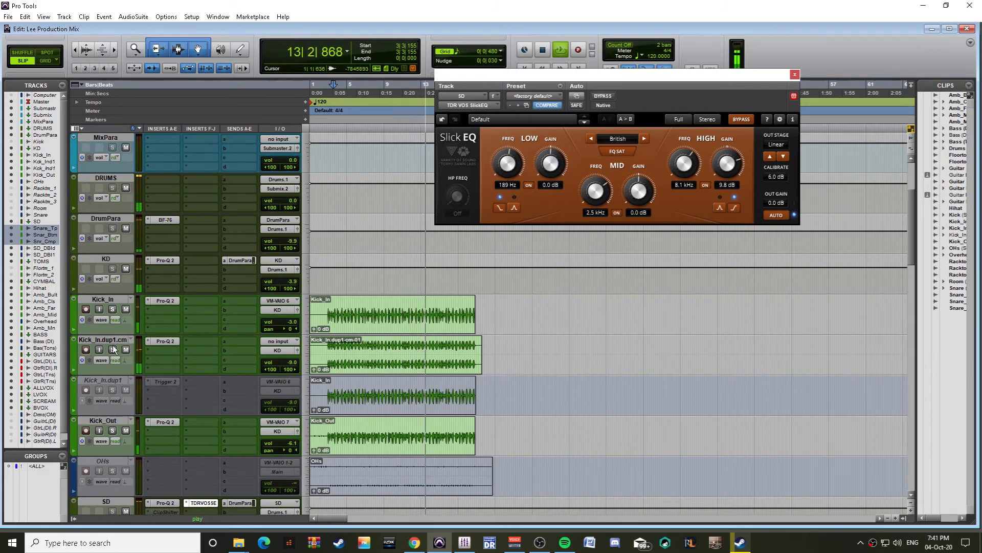
click(113, 350)
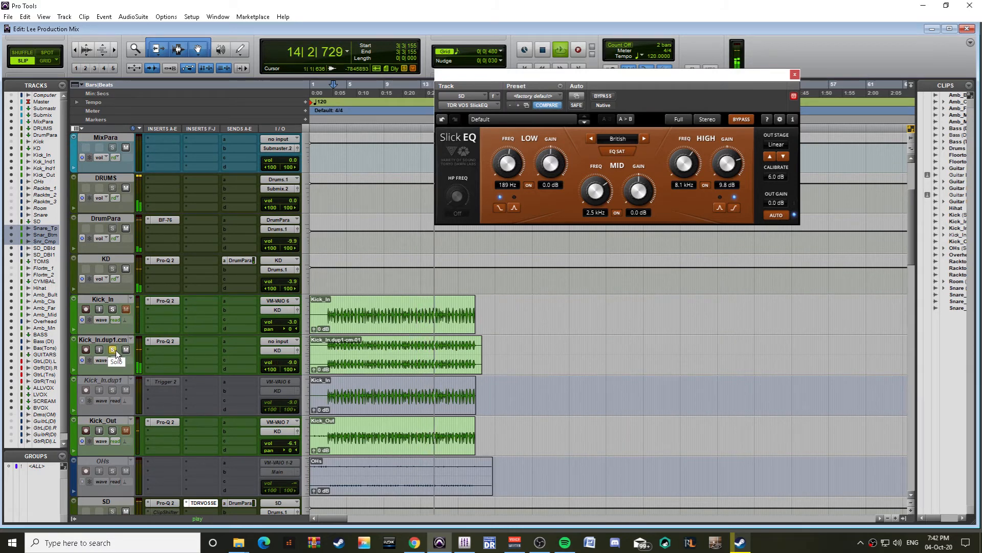
Step: Unsolo the Kick_In.dup1.cm track and open the Submaster's TR5 Classic Clipper, ending playback
click(112, 349)
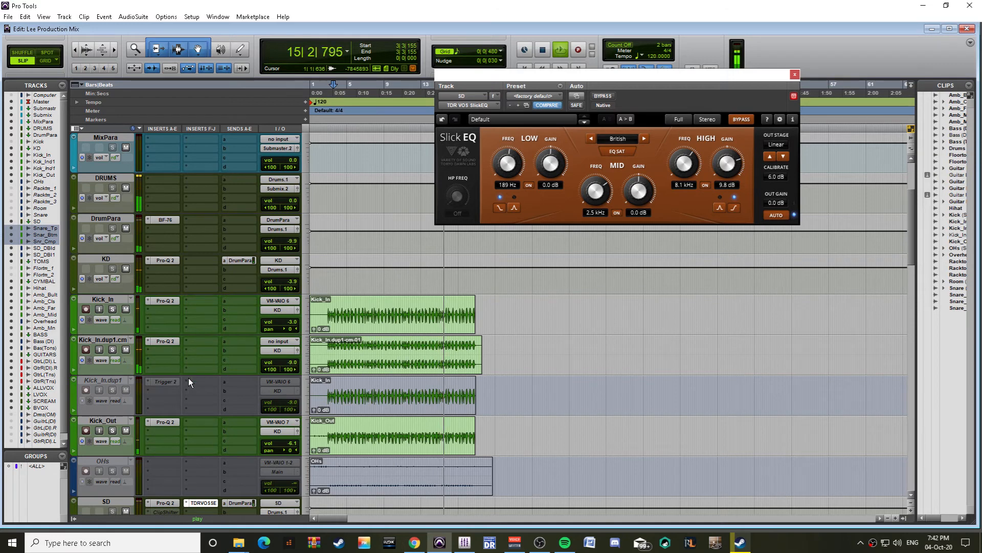
scroll(188, 377, up, 3)
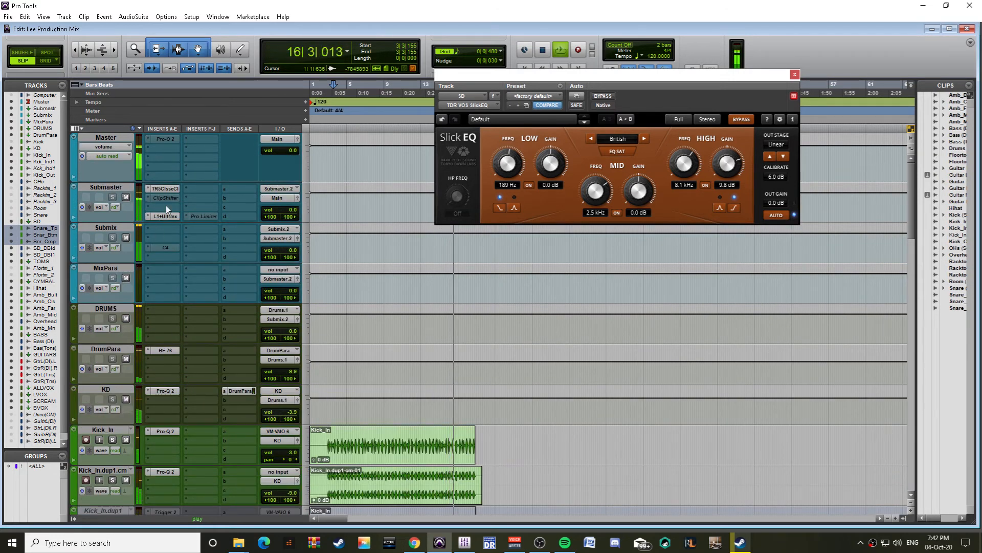
click(165, 189)
key(space)
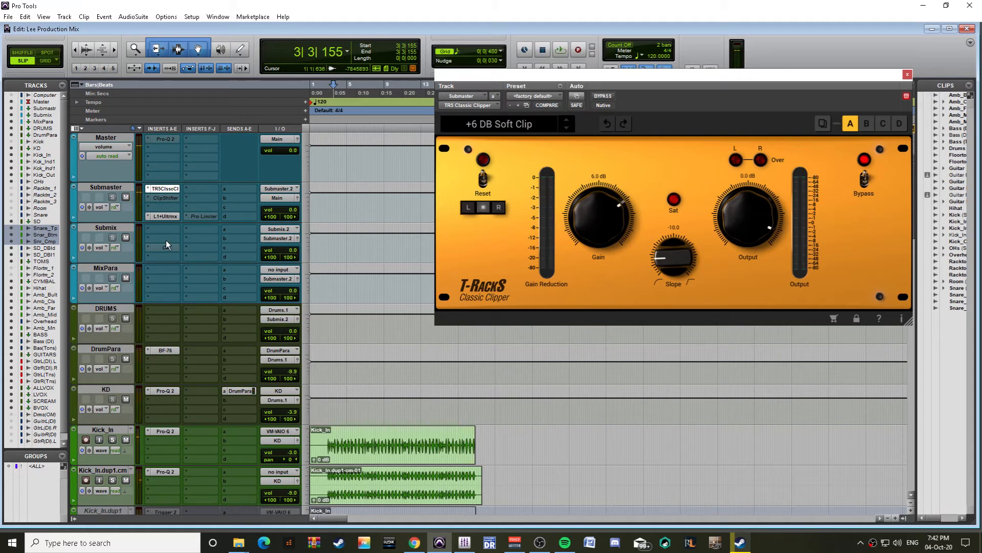
Step: Insert the stereo FabFilter Pro-MB in the Submix track's first insert slot and start playback
click(160, 230)
mouse_move(199, 277)
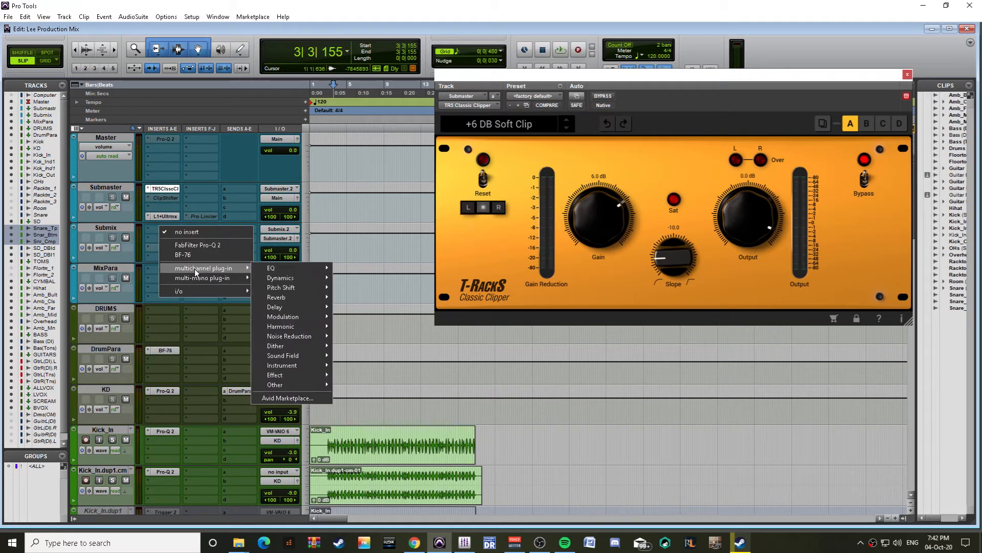
mouse_move(283, 279)
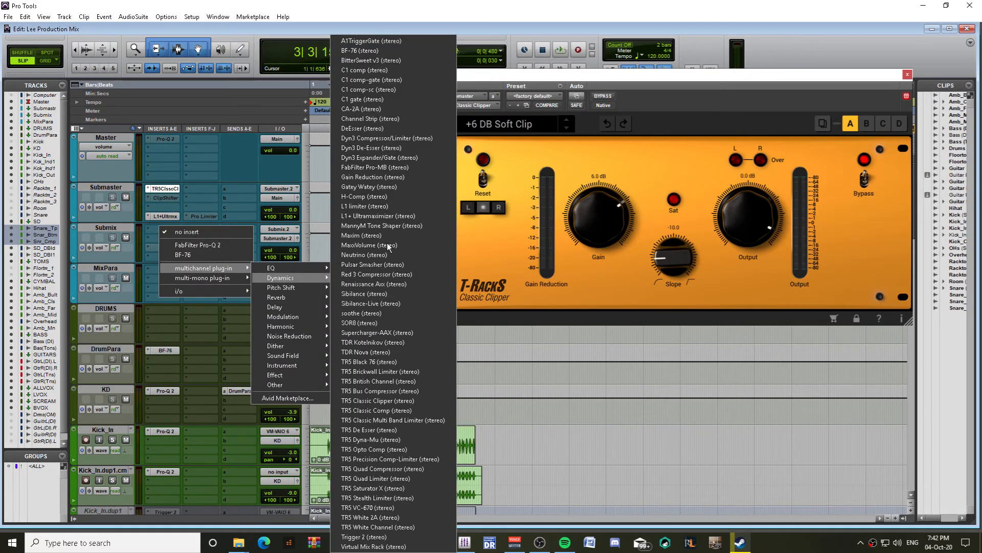
click(389, 167)
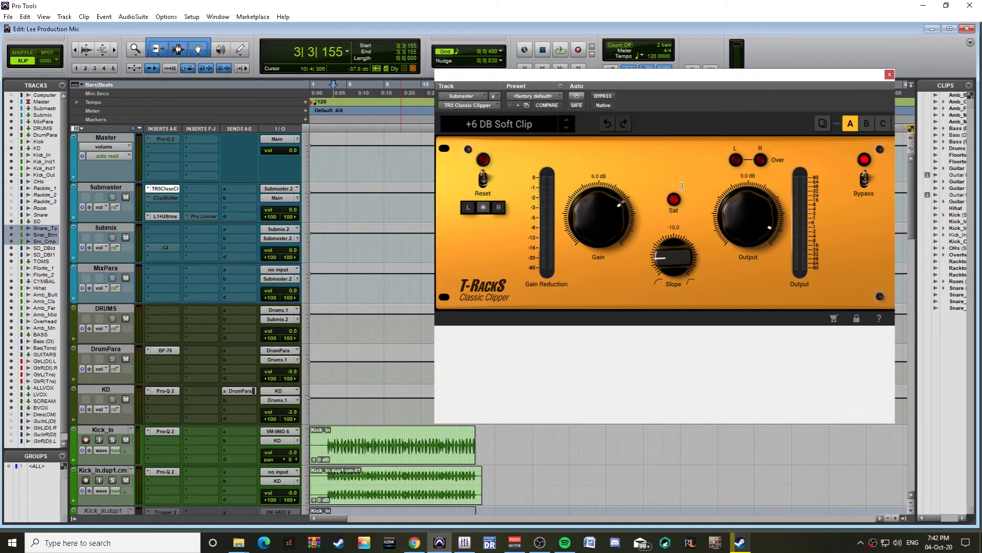
key(space)
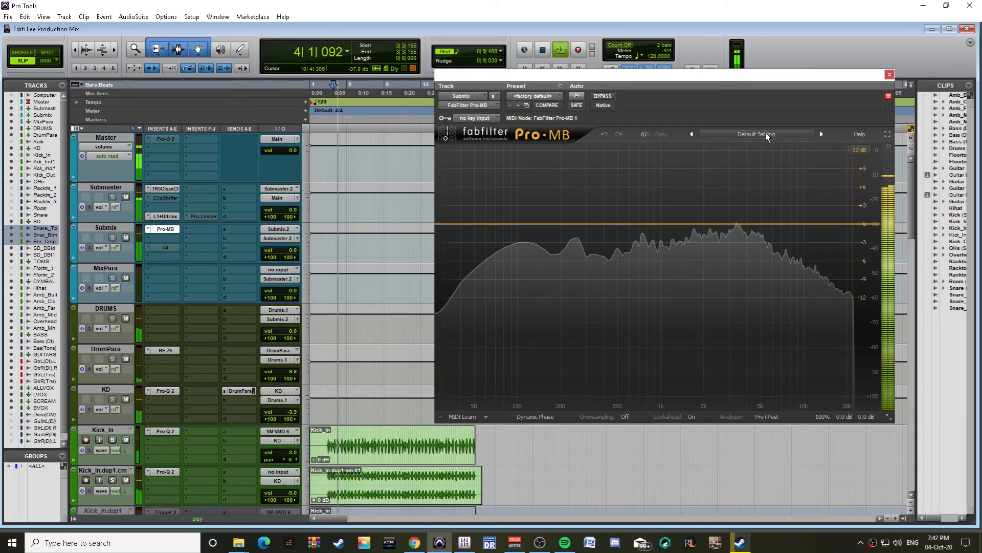
Step: Check the Pro-MB preset categories and the Submaster's Classic Clipper metering during playback
click(767, 135)
mouse_move(766, 168)
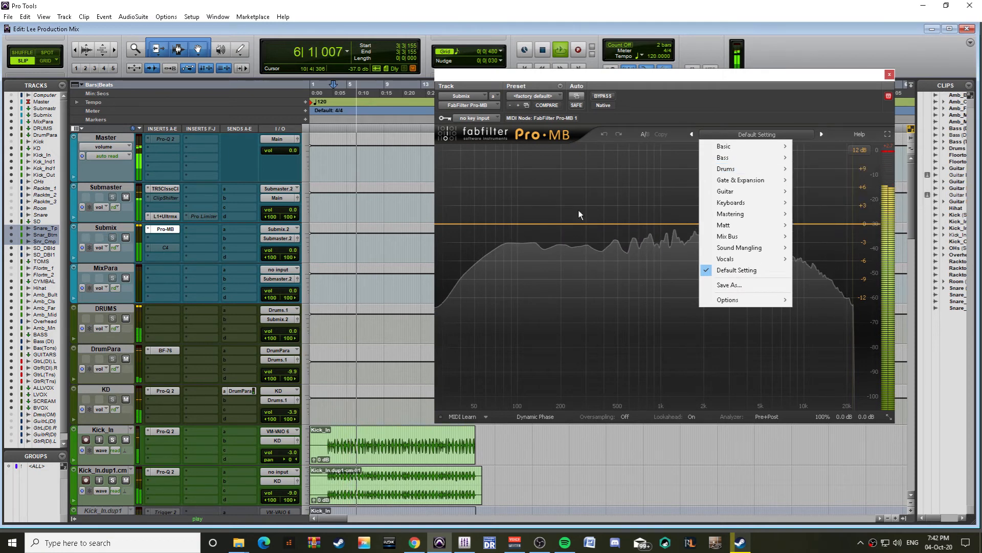
click(161, 188)
click(162, 188)
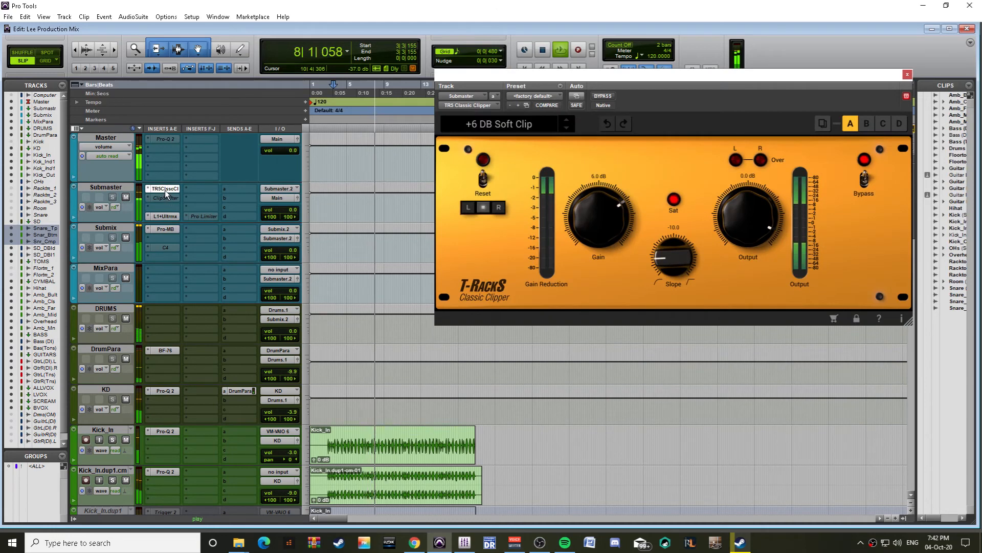
scroll(131, 259, down, 3)
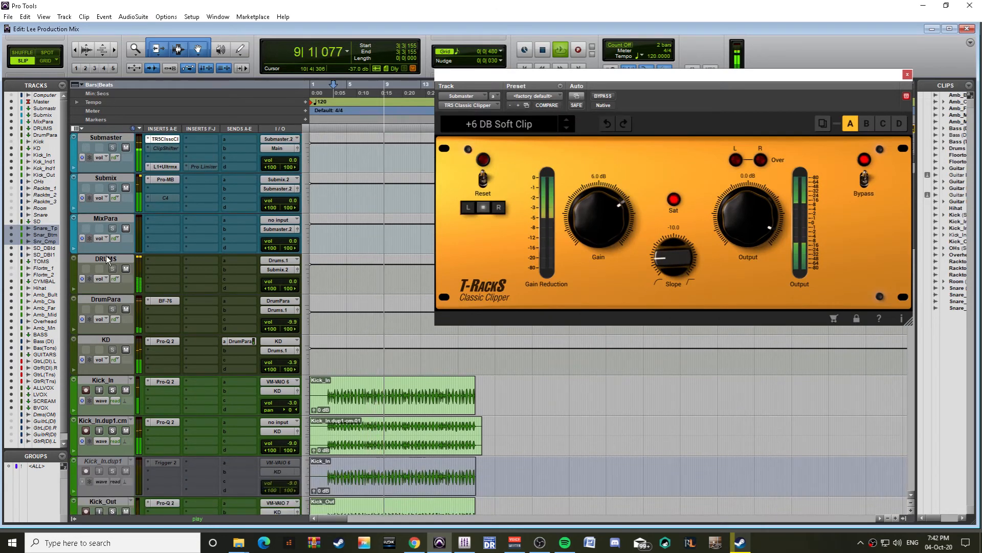
scroll(170, 244, down, 2)
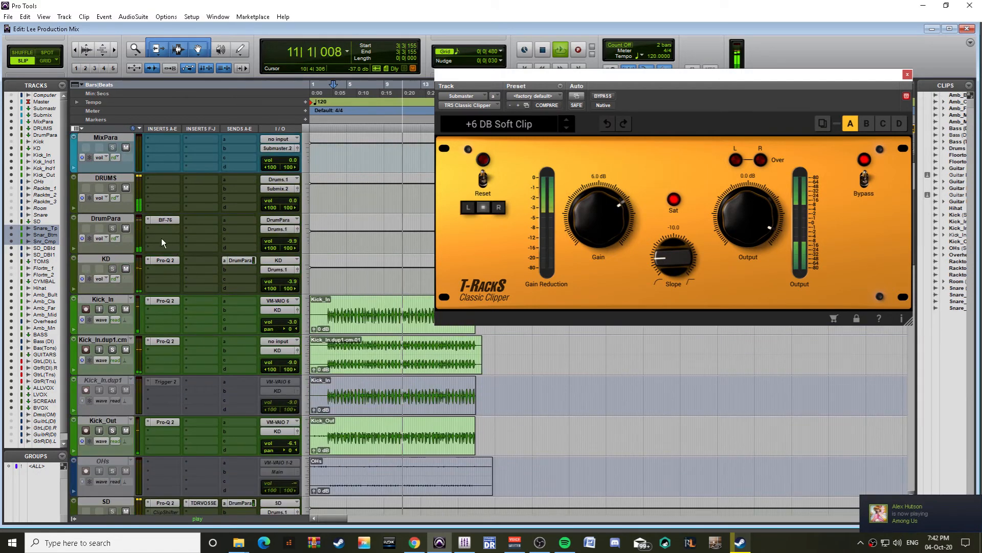
key(space)
click(159, 179)
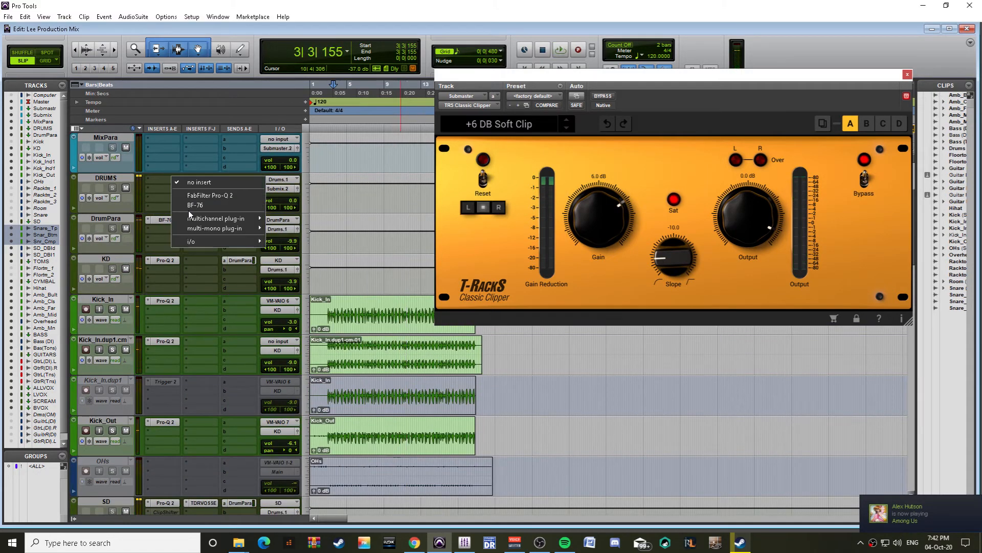
mouse_move(196, 220)
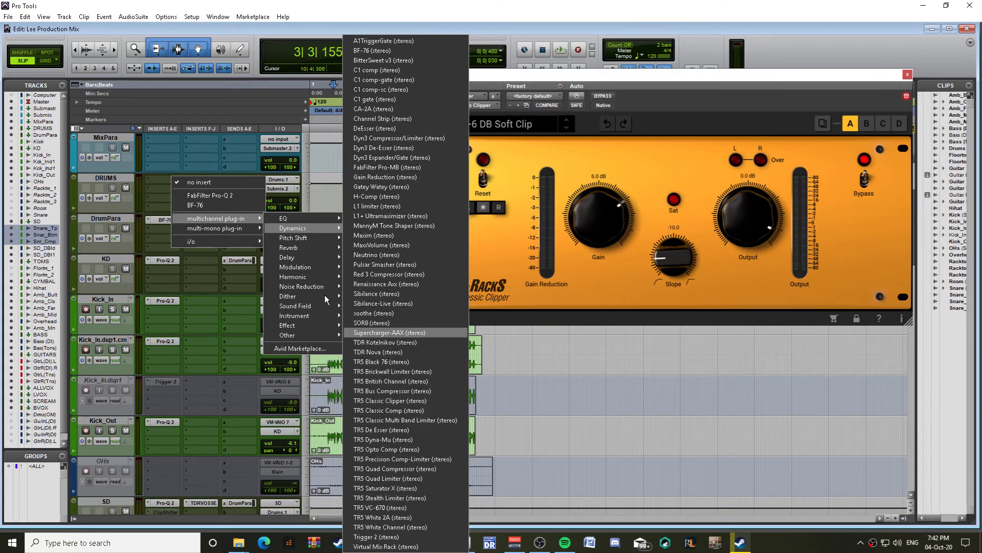
click(107, 188)
Step: Duplicate only the Snare_Top track once, including its playlists, automation, inserts, sends and group assignments
scroll(125, 369, down, 5)
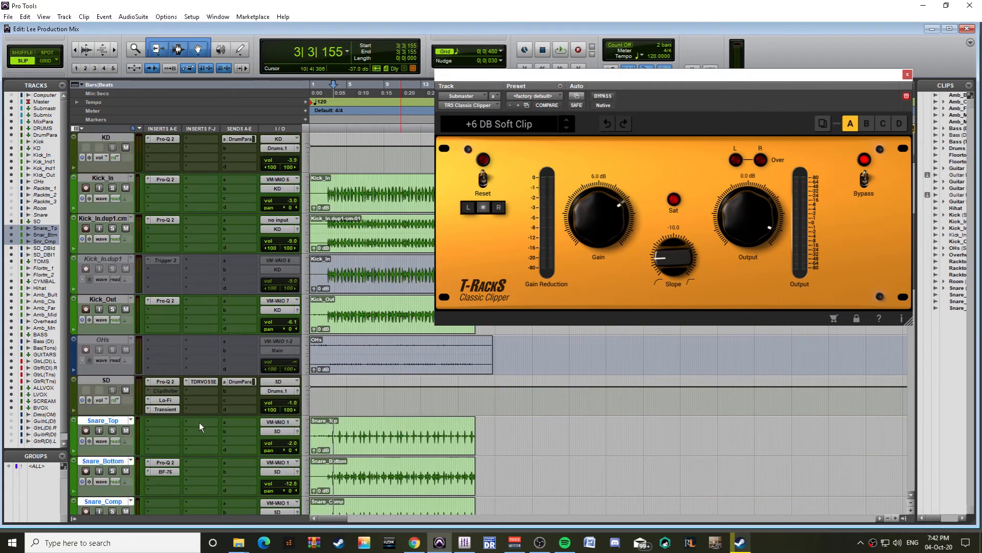
right_click(100, 340)
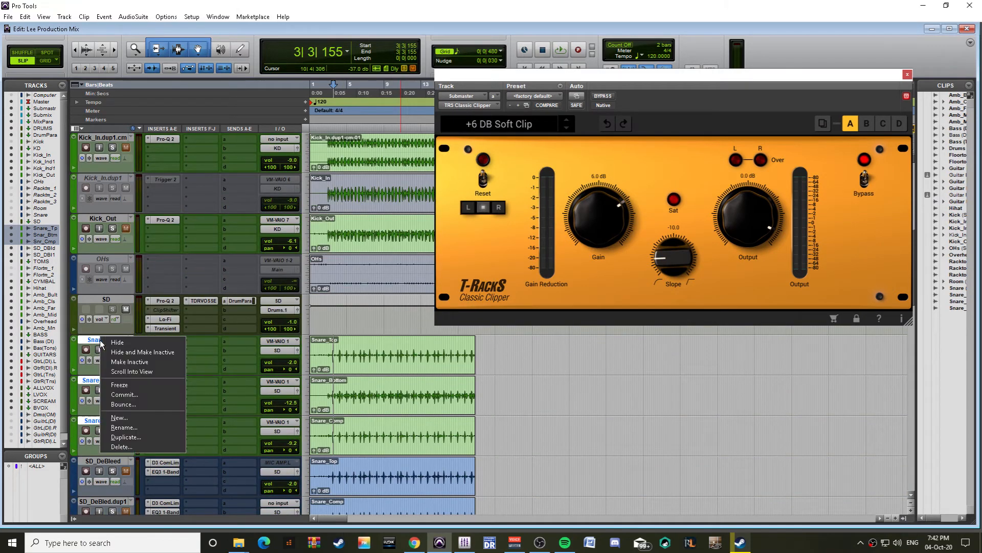
click(102, 346)
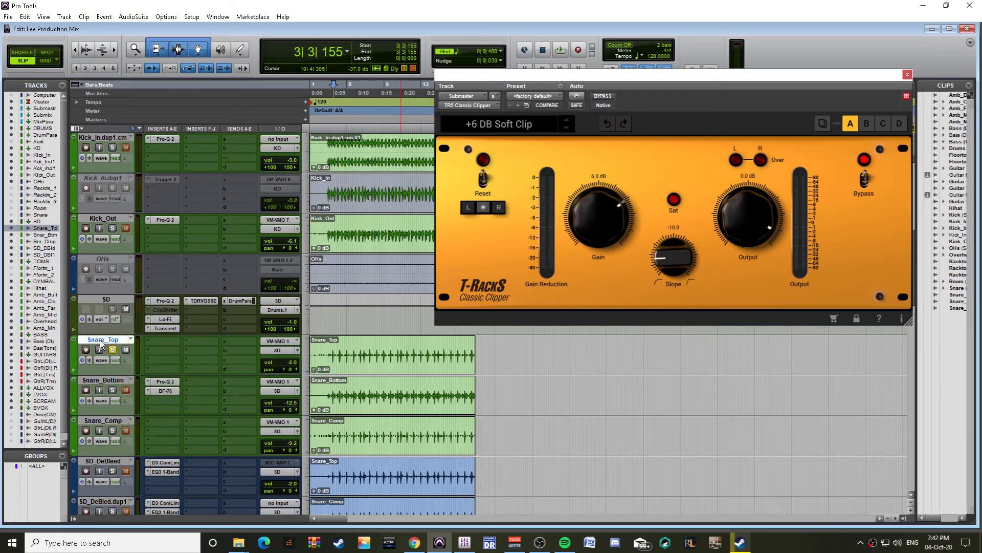
right_click(102, 345)
click(128, 442)
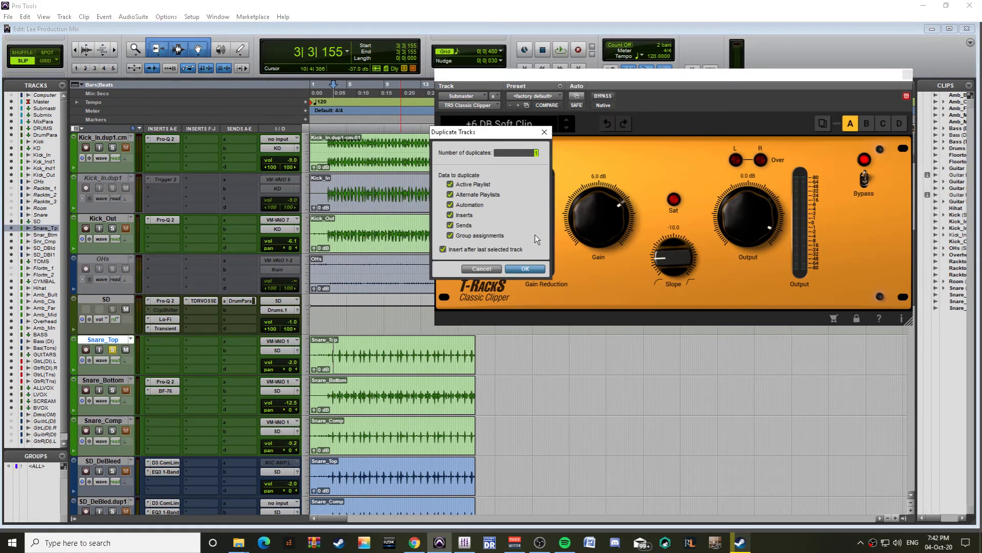
click(523, 269)
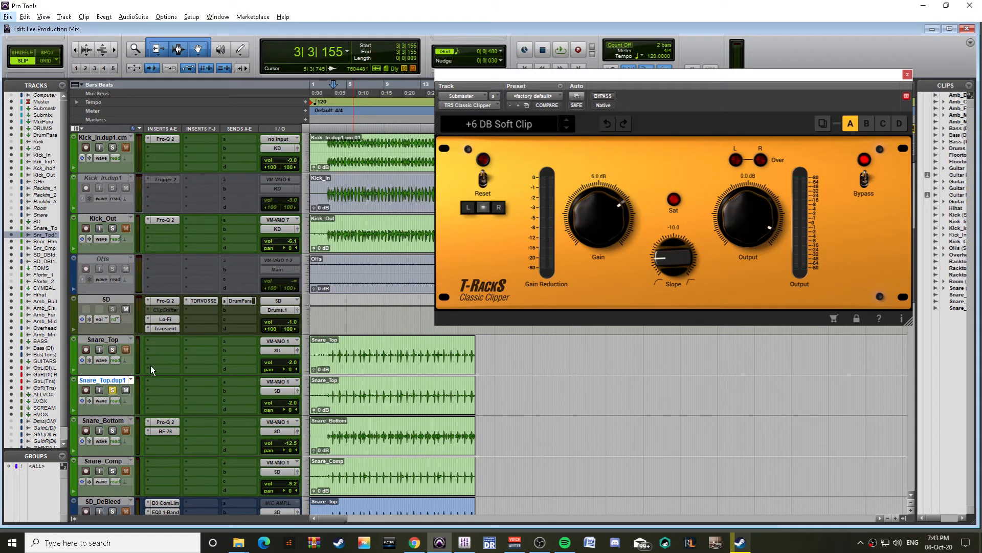
Step: Insert the Trigger 2 (mono/stereo) plug-in in the first insert slot of Snare_Top.dup1
click(158, 384)
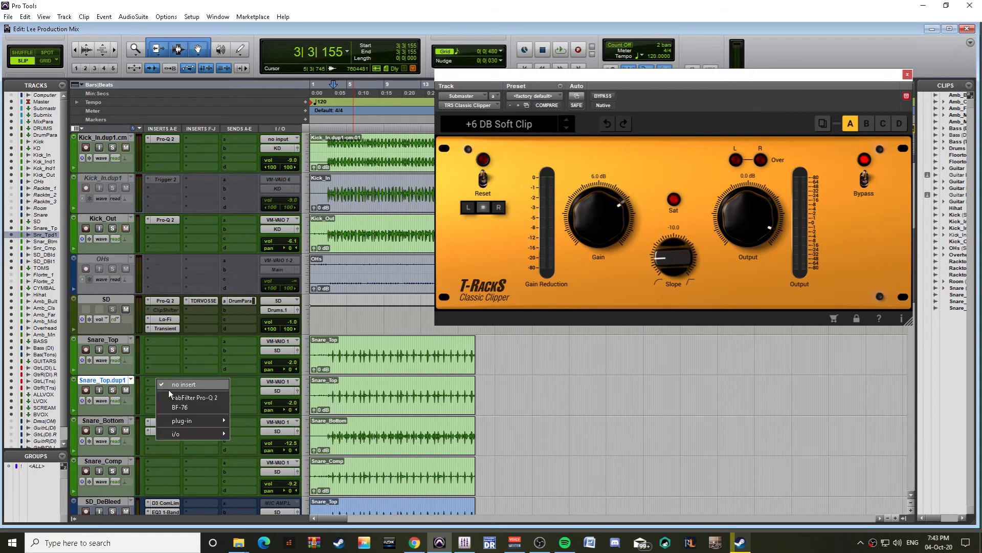
mouse_move(179, 423)
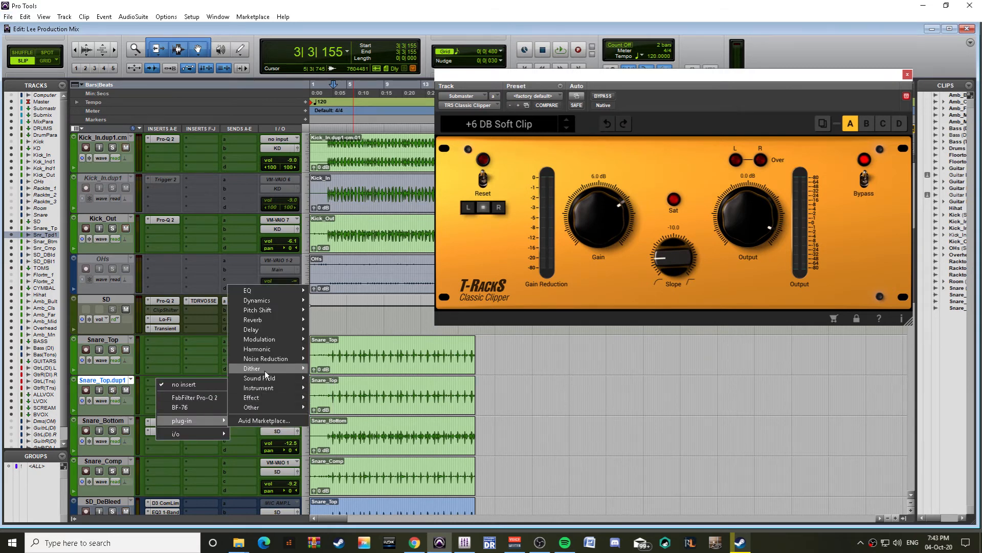
mouse_move(269, 352)
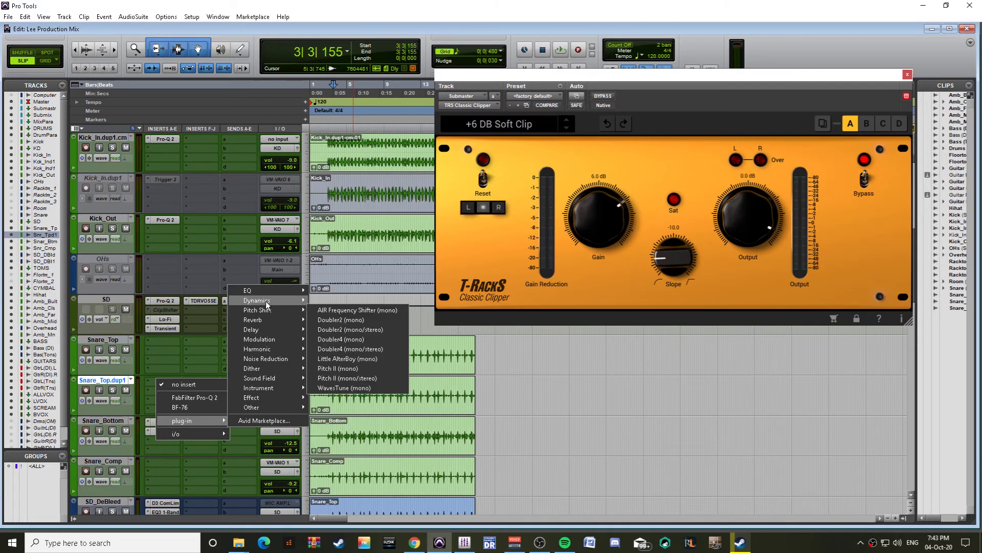
mouse_move(256, 301)
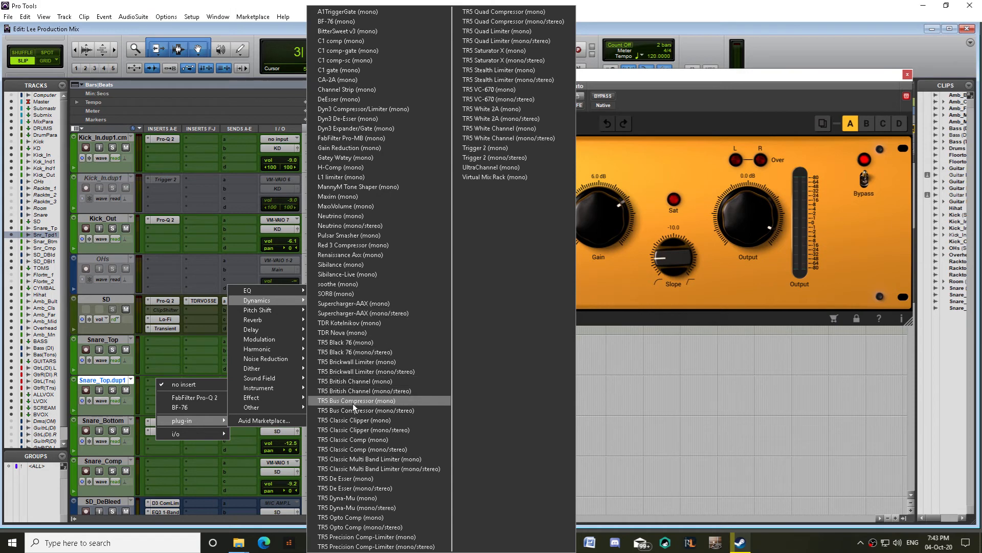
click(469, 156)
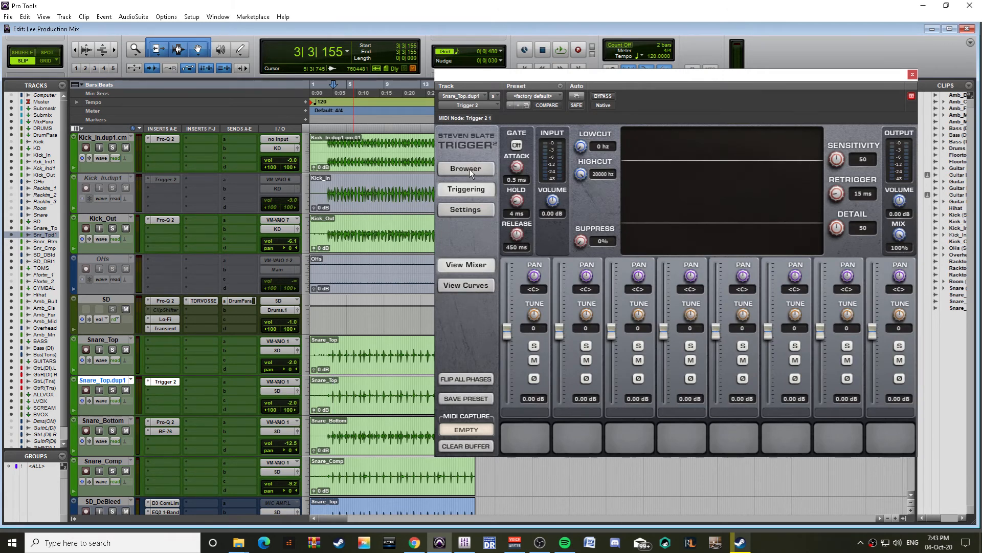
Step: Audition SNARE_DIR.tci and SNARE_ROOM.tci from the TAYLARS folder and load them into Trigger 2's first and second sample slots
click(469, 170)
click(506, 154)
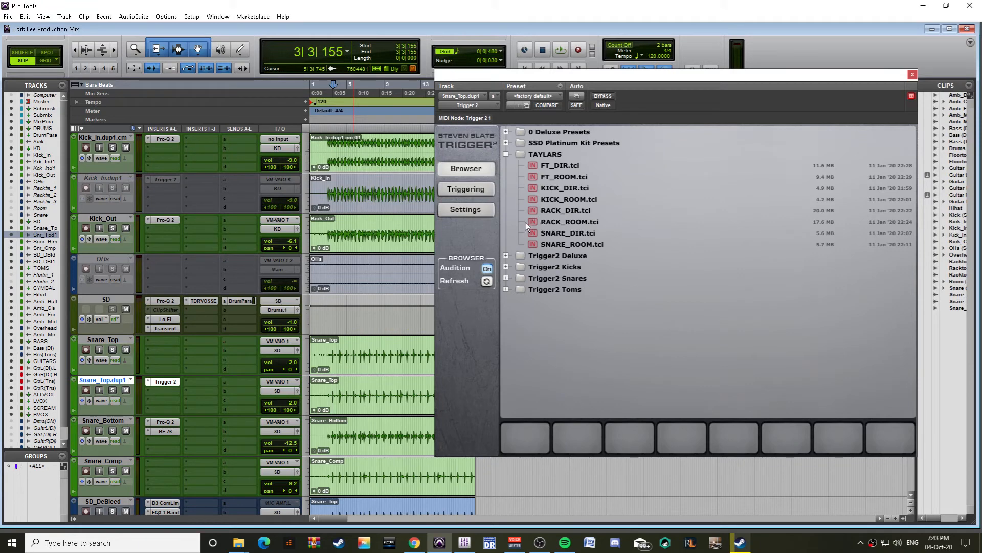
click(548, 232)
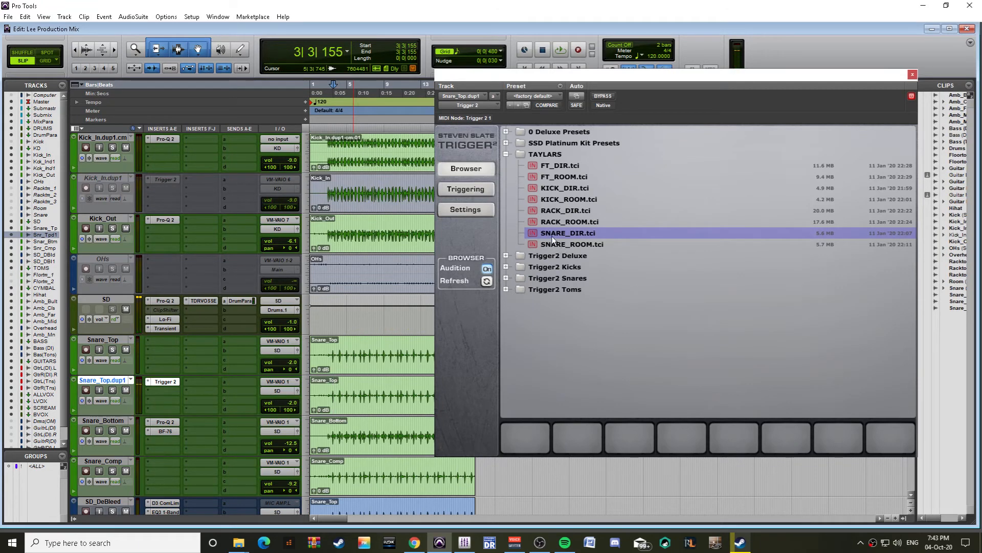
click(557, 244)
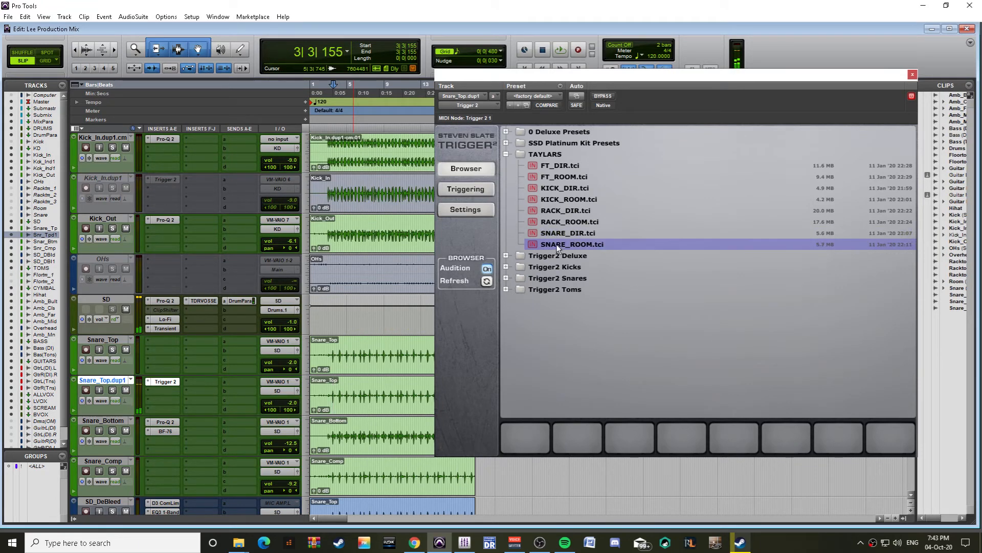
click(562, 235)
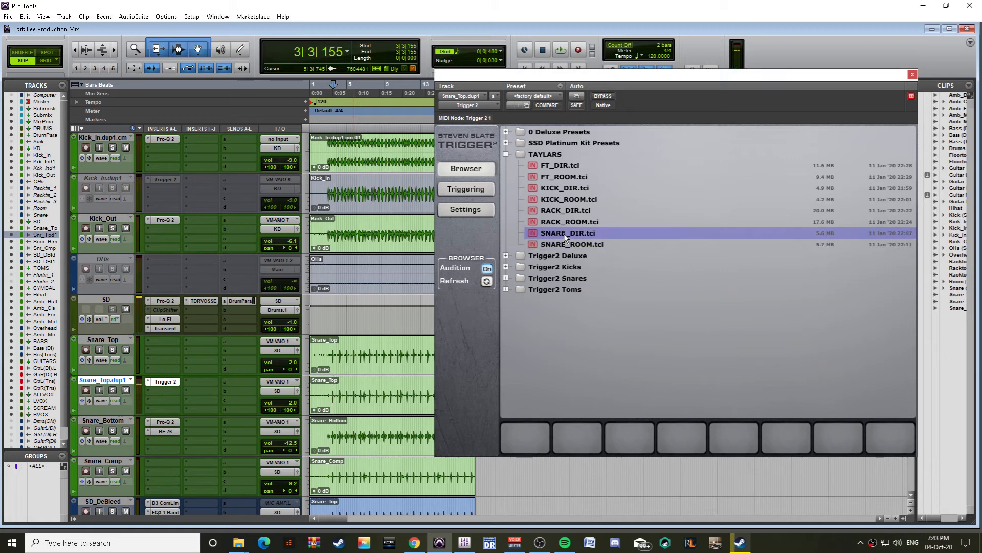
drag(564, 233, 558, 430)
drag(576, 244, 582, 438)
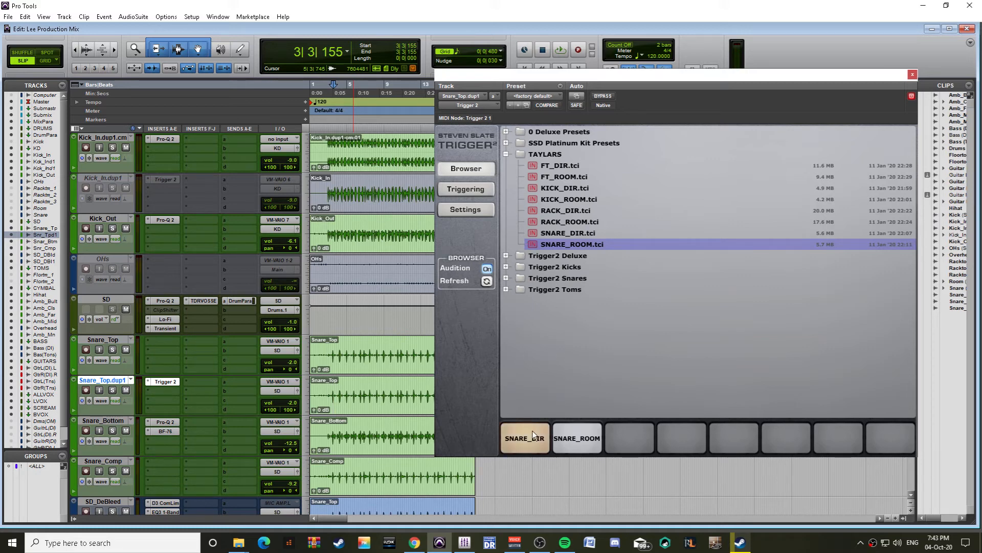
click(912, 76)
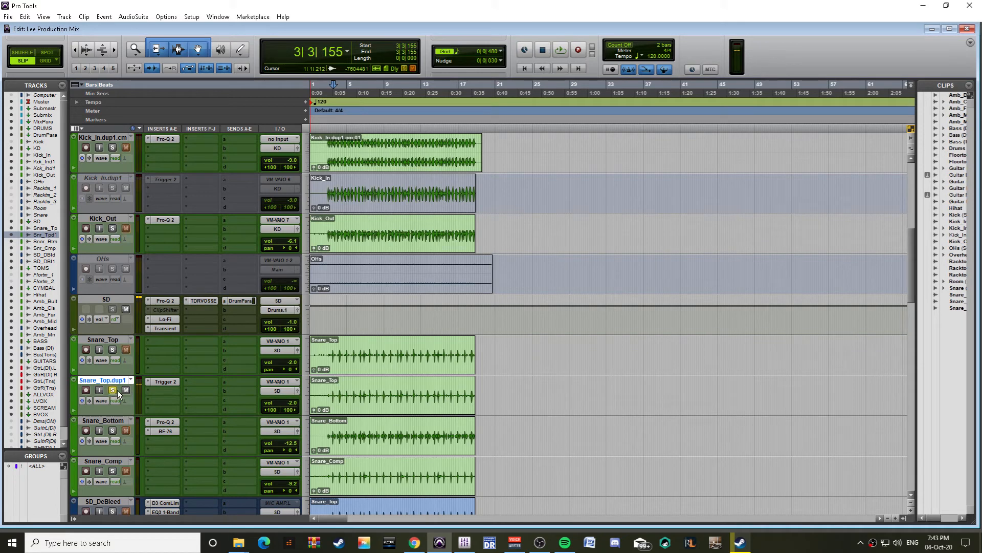
Step: Lower the SNARE_ROOM sample level to -10.85 dB in Trigger 2 on Snare_Top.dup1 during playback
click(166, 381)
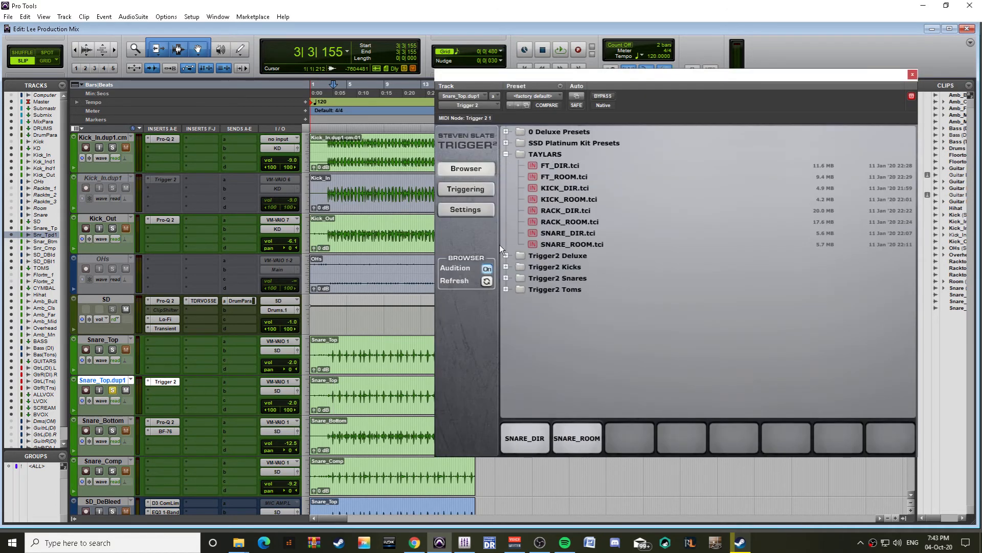
click(471, 188)
key(space)
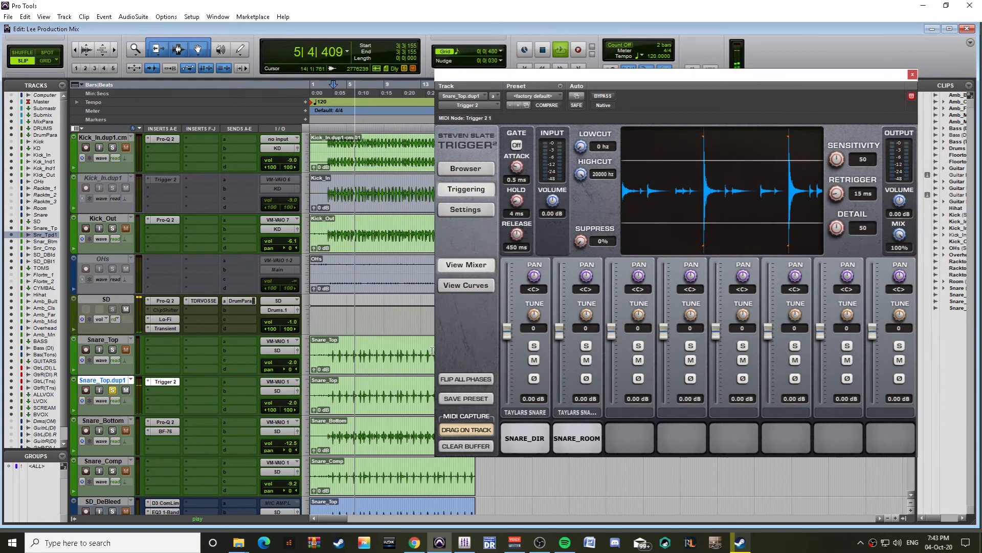
drag(559, 332, 563, 359)
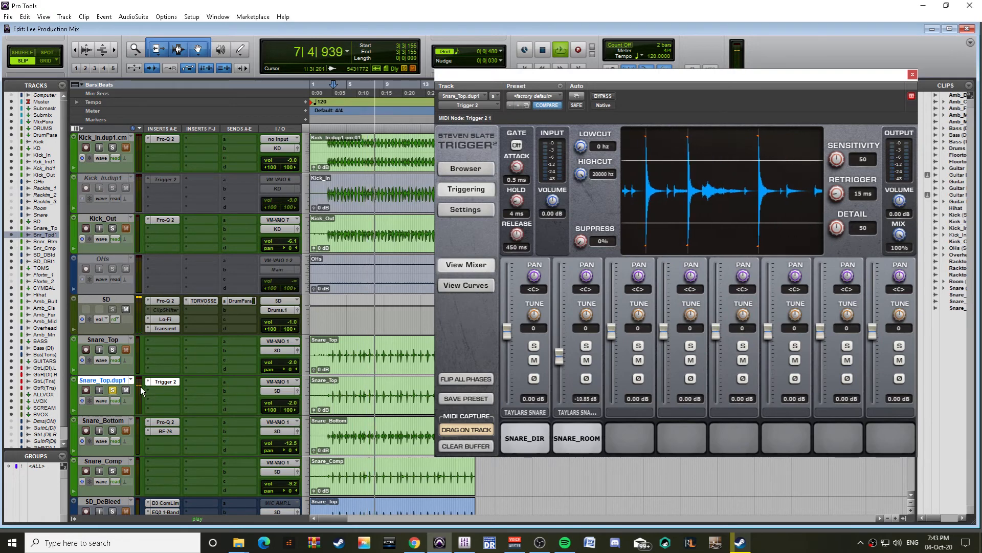
Step: Solo Kick_In, Kick_In.dup1.cm and Kick_Out to hear them with the triggered snare during playback
scroll(107, 323, up, 1)
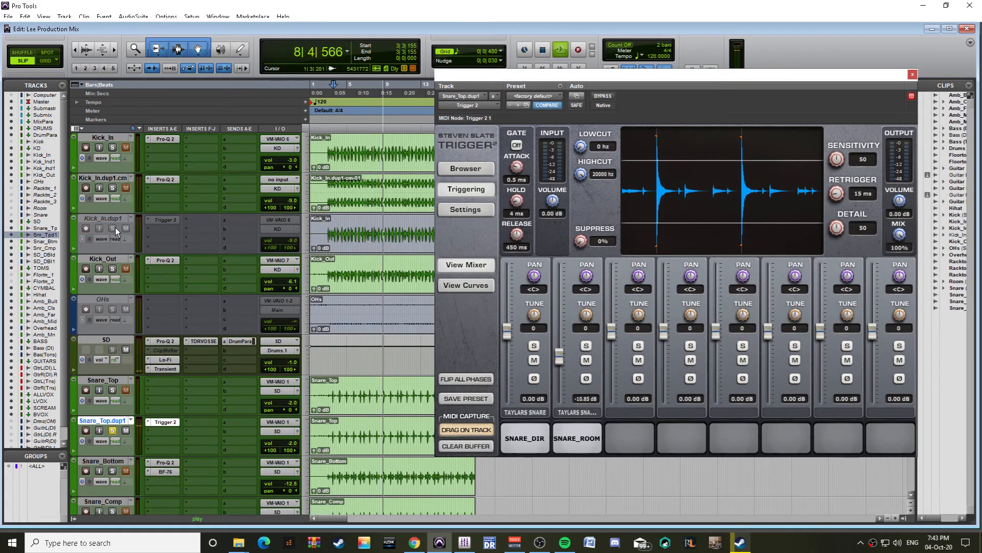
scroll(118, 230, up, 4)
click(112, 309)
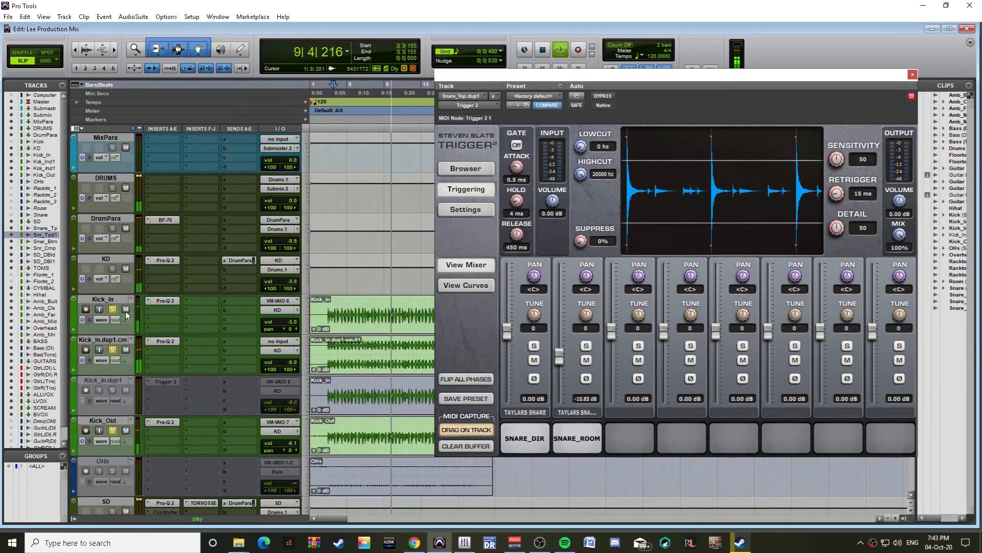
scroll(127, 320, down, 5)
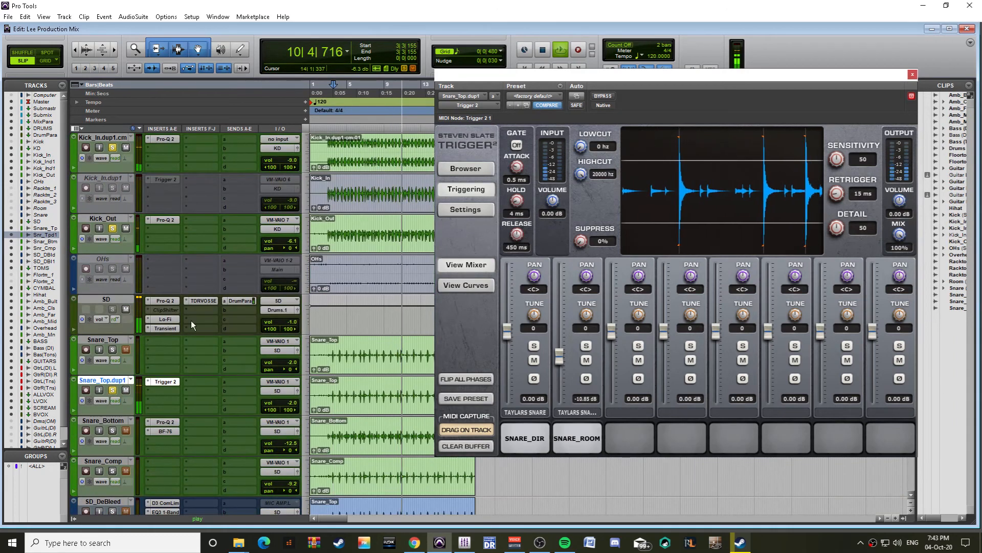
Step: Bypass the TORVOSSE insert on SD and solo Snare_Bottom, Snare_Comp and both SD_DeBleed tracks with the triggered snare during playback
click(203, 301)
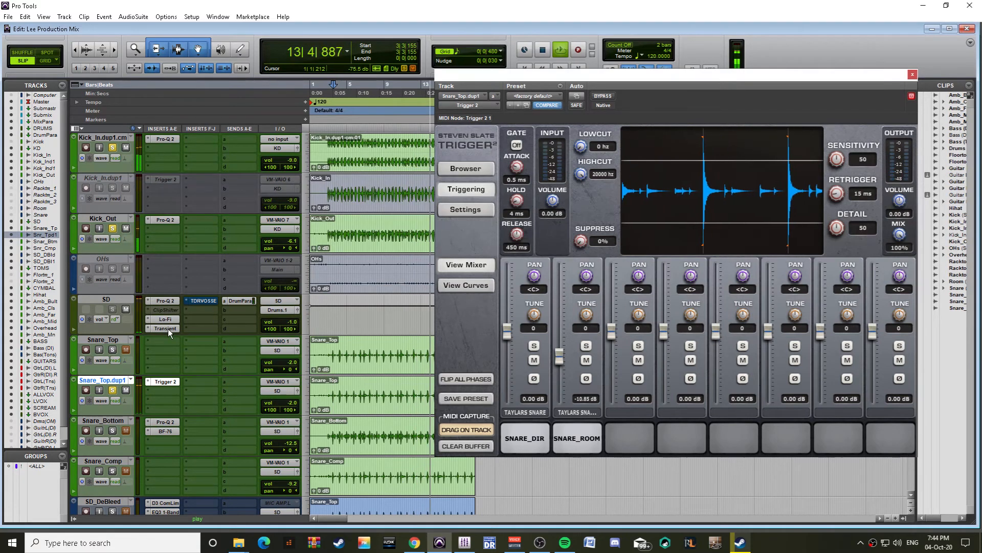
scroll(163, 394, down, 2)
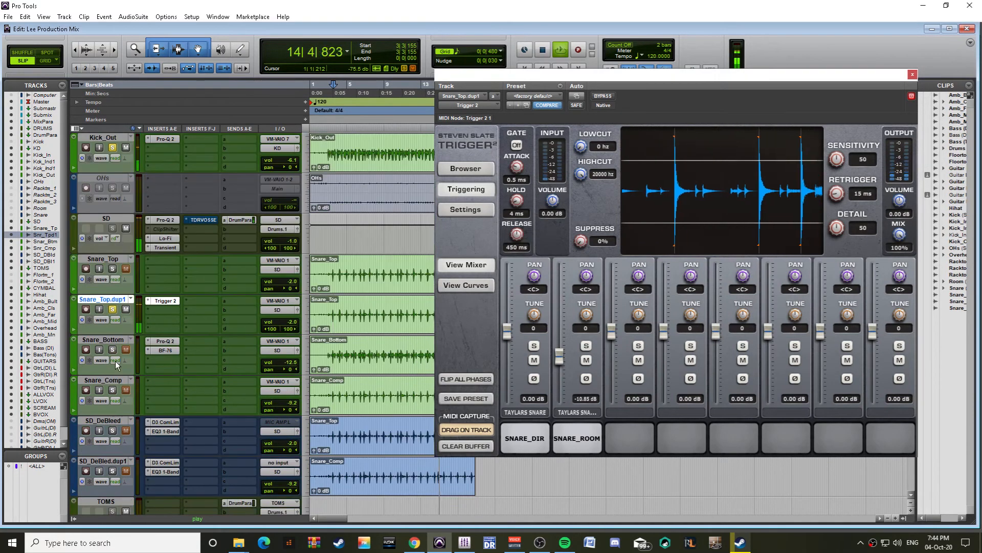
click(112, 391)
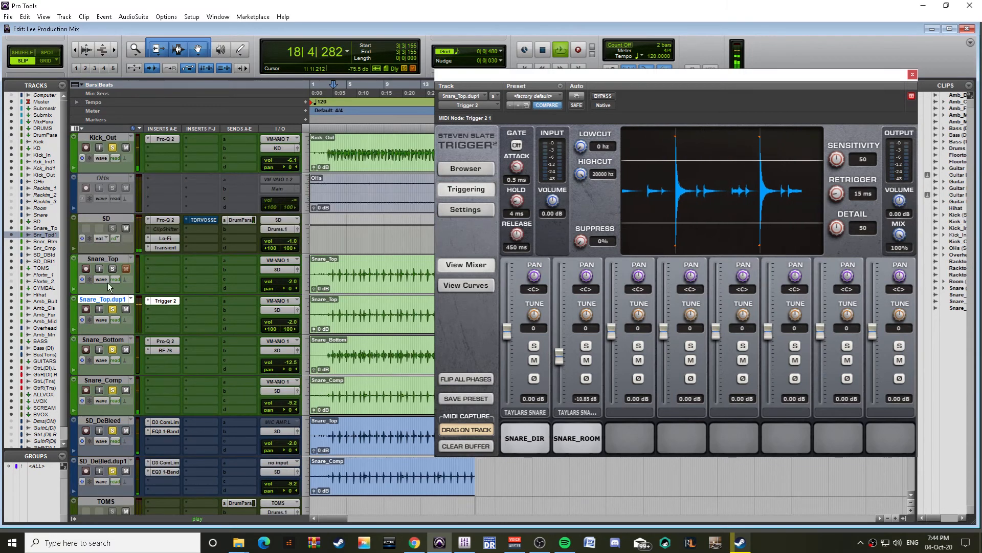
Step: Add Snare_Top to the solo and flip all phases in Trigger 2 while replaying the snare tracks
key(space)
key(space)
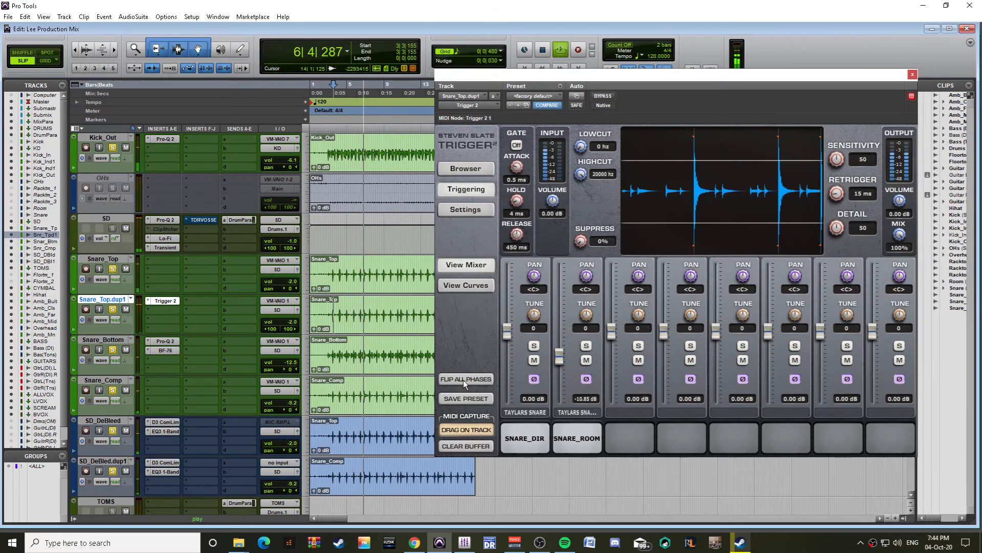
key(space)
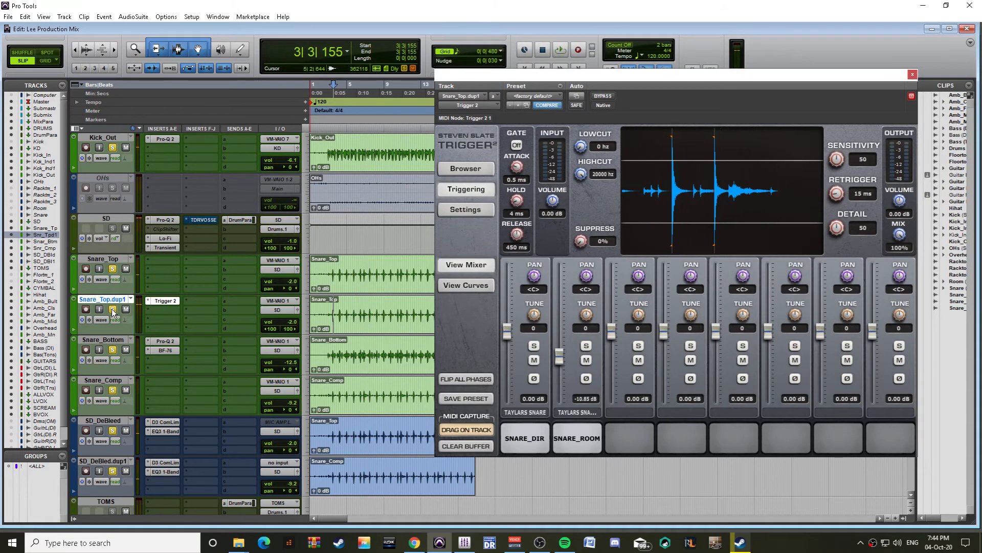
Step: Solo only Snare_Top.dup1 and examine its spectrum in the SD bus Pro-Q 2 during playback
click(113, 309)
click(167, 220)
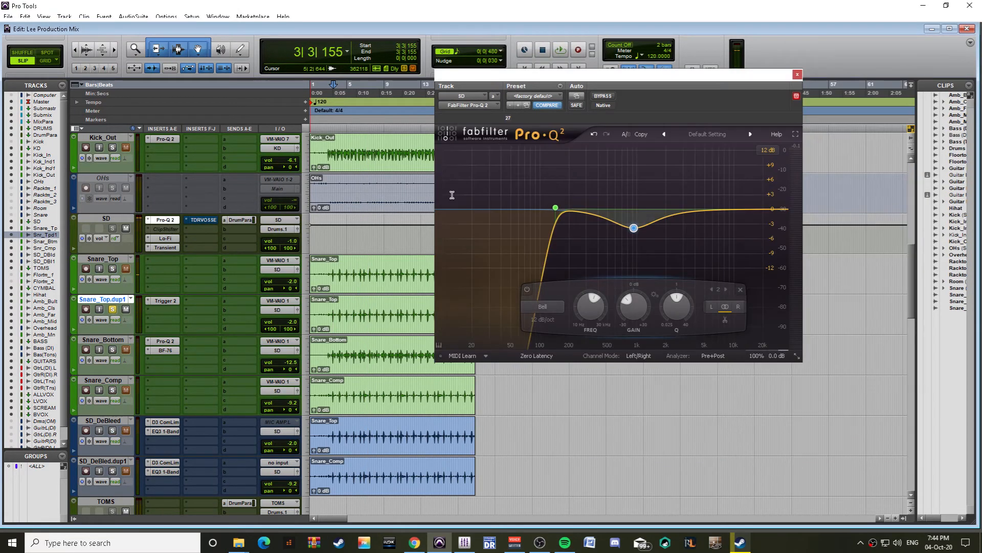
key(space)
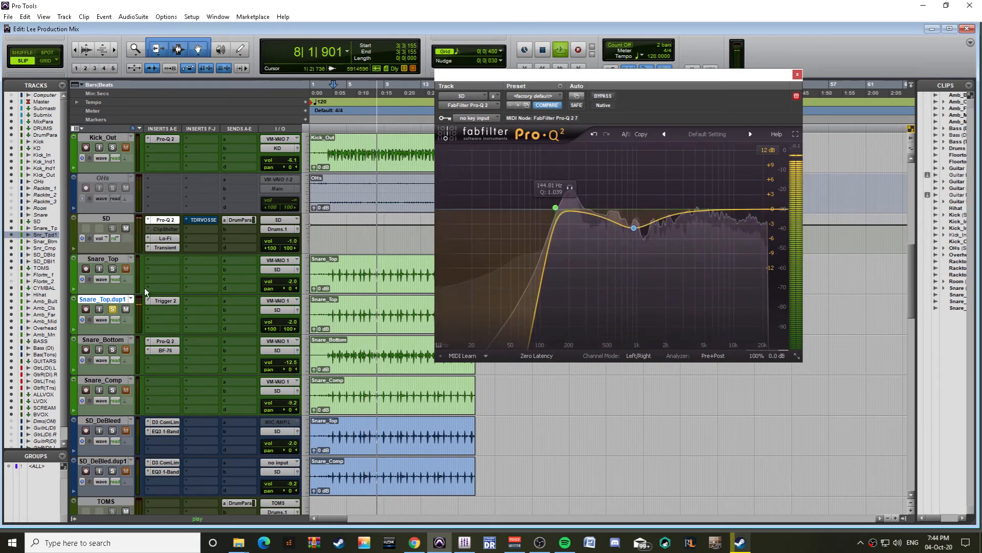
Step: Insert FabFilter Pro-Q 2 after Trigger 2 on Snare_Top.dup1 and add a narrow bell boost of +10.23 dB at 190.60 Hz
click(161, 301)
click(172, 310)
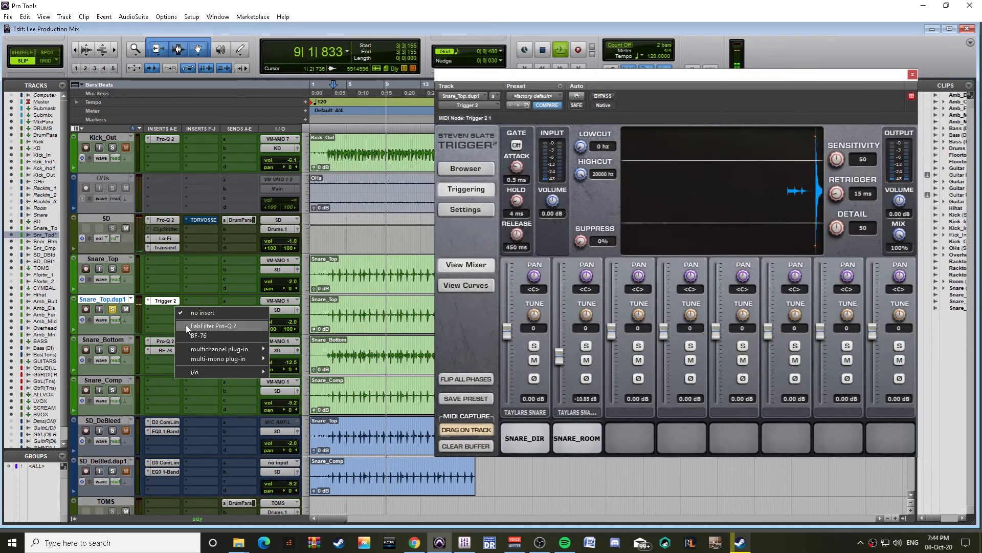
click(186, 325)
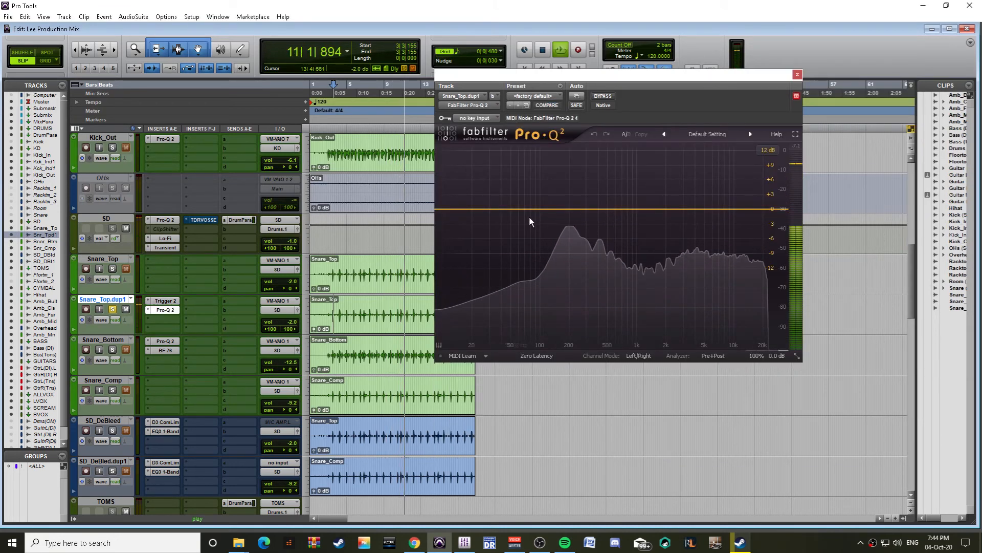
drag(572, 208, 569, 160)
scroll(568, 191, up, 5)
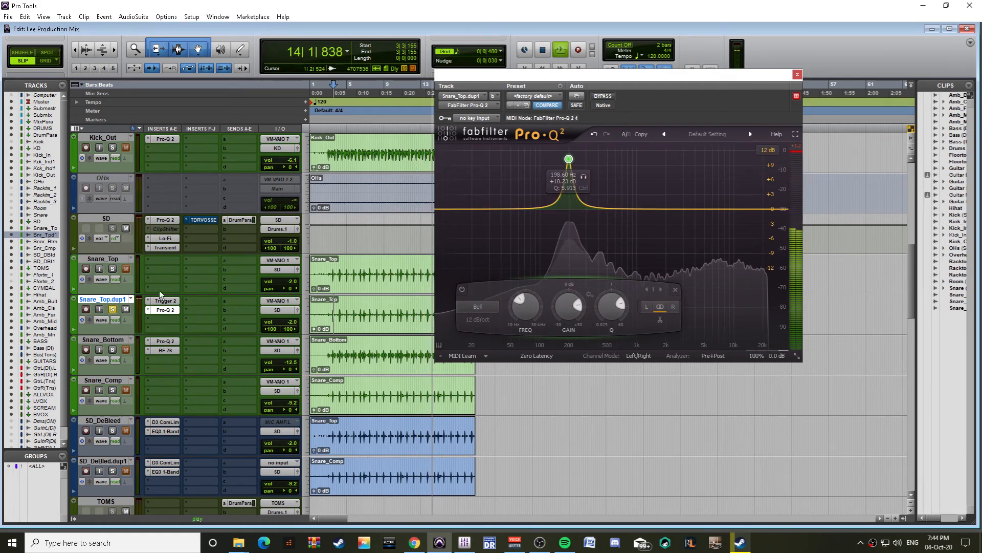
Step: Solo only Snare_Top, view the SD Pro-Q 2 spectrum and insert FabFilter Pro-Q 2 in Snare_Top's first insert slot
click(112, 269)
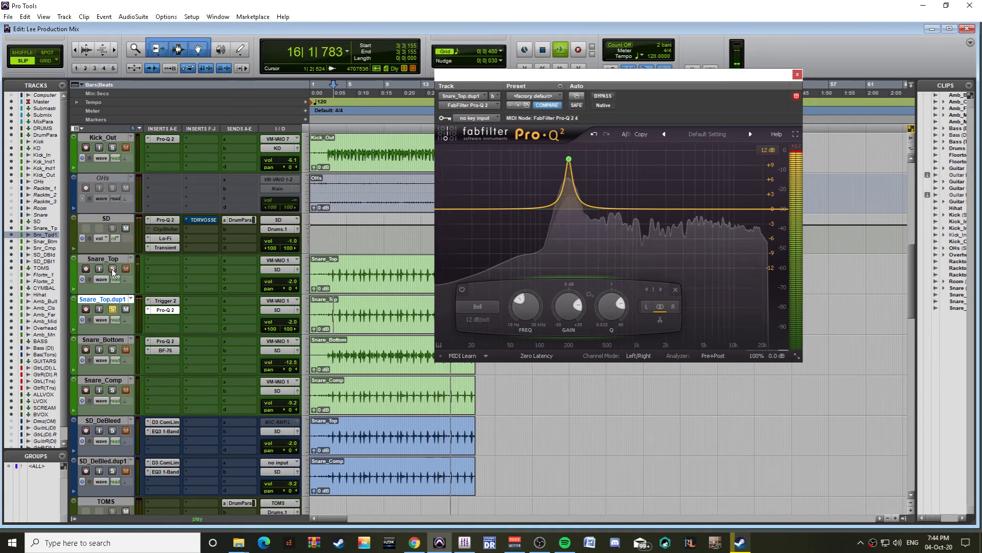
click(169, 223)
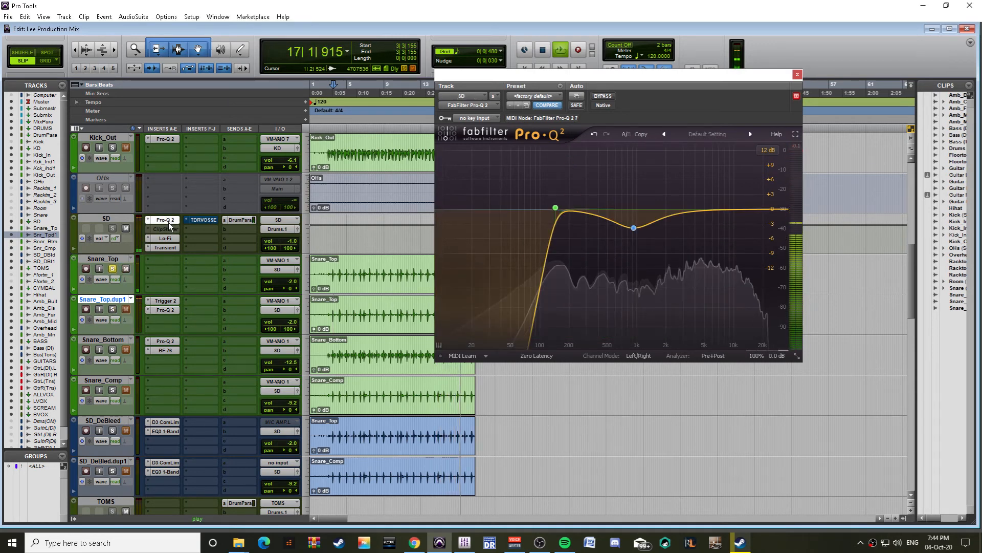
click(162, 261)
click(186, 276)
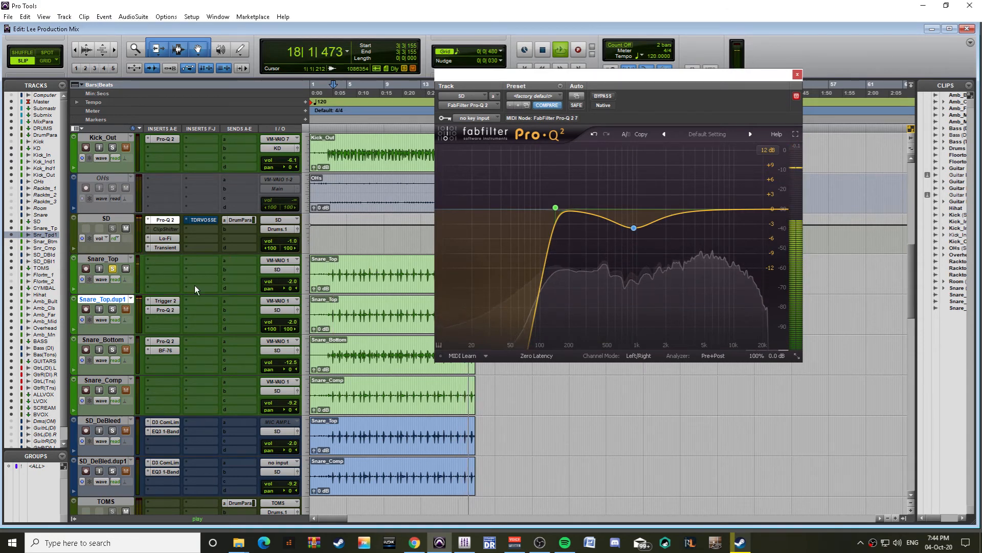
Step: Add a narrow bell at 189.18 Hz in Snare_Top's Pro-Q 2, audition it and reset its gain to 0 dB
drag(556, 208, 566, 152)
key(space)
key(space)
scroll(562, 172, up, 8)
double_click(566, 306)
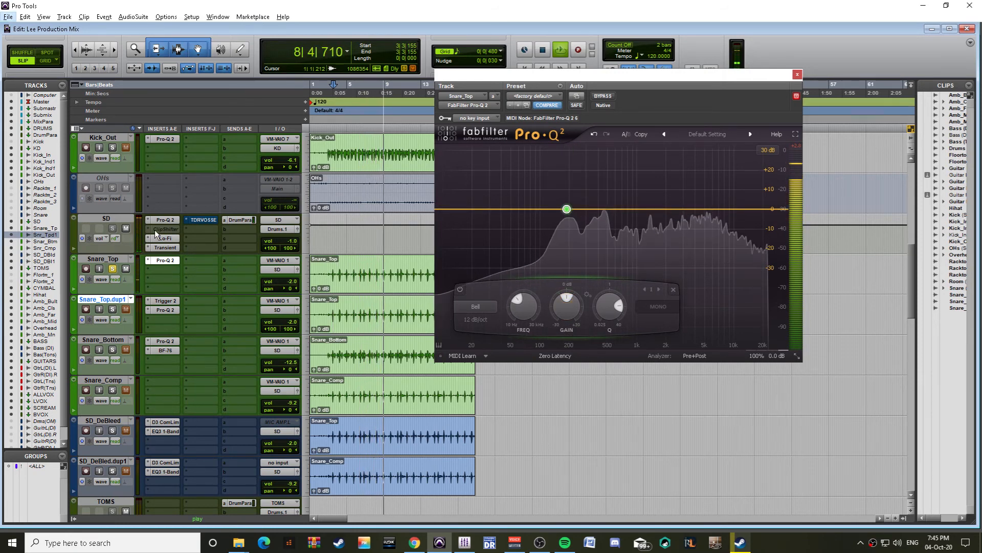
Step: Bypass Pro-Q 2, Lo-Fi and Transient on SD and boost Snare_Top's narrow bell by about 30 dB
ctrl+shift+click(169, 221)
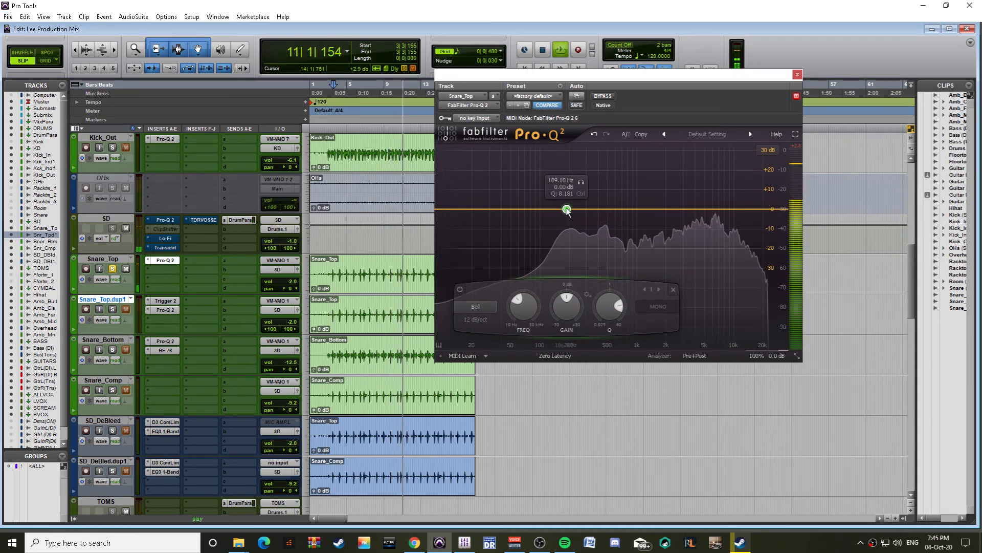
drag(567, 210, 570, 152)
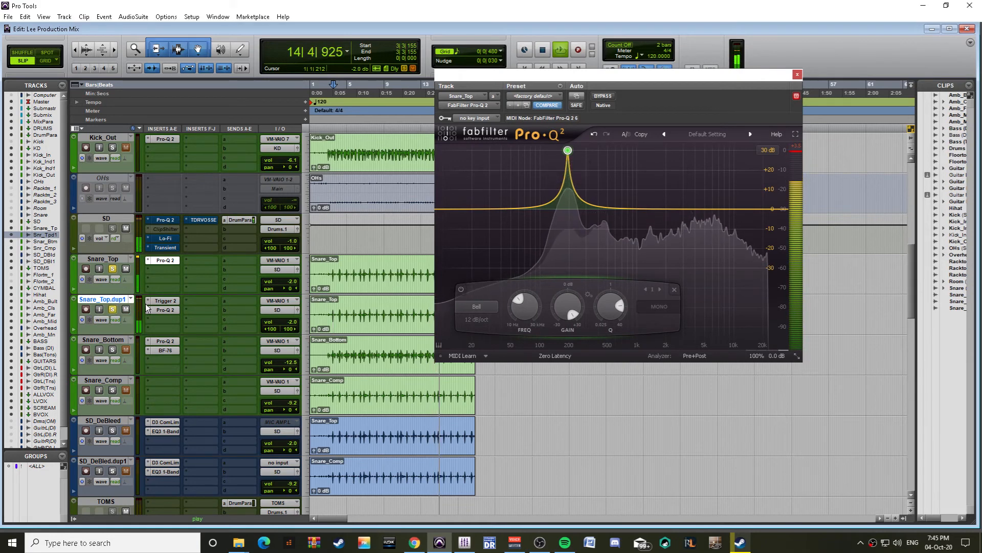
Step: Bypass Pro-Q 2 on Snare_Top and Snare_Top.dup1, re-enable SD's Pro-Q 2, Lo-Fi and Transient inserts, and restart playback
ctrl+click(169, 261)
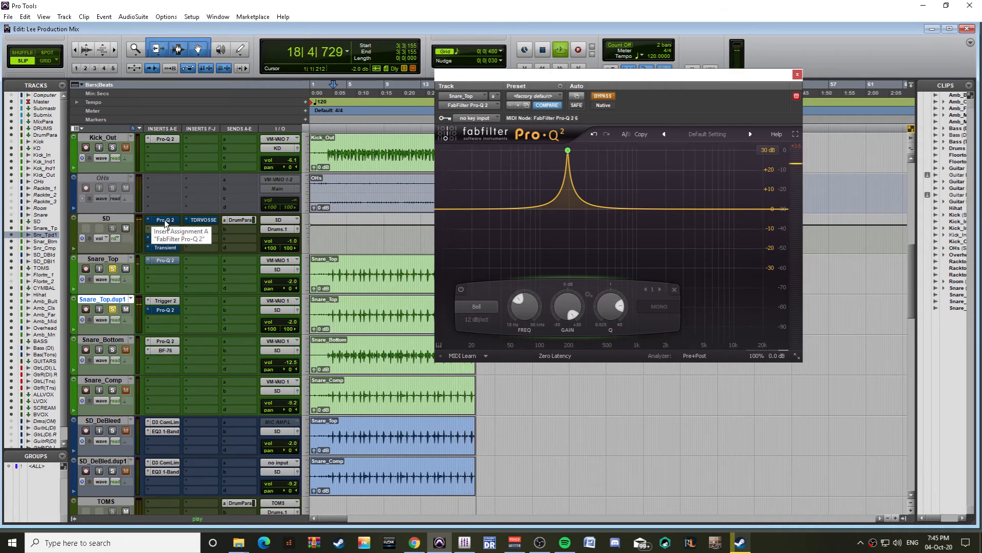
key(space)
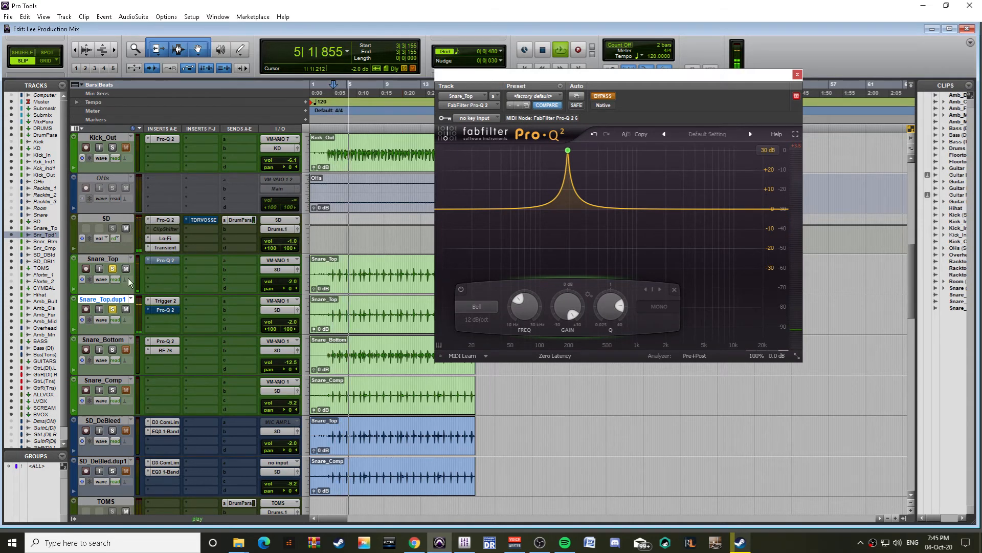
Step: Add Snare_Bottom and Snare_Comp to the solo, clear all solos to hear the full drums, and close the Pro-Q 2 window
click(113, 350)
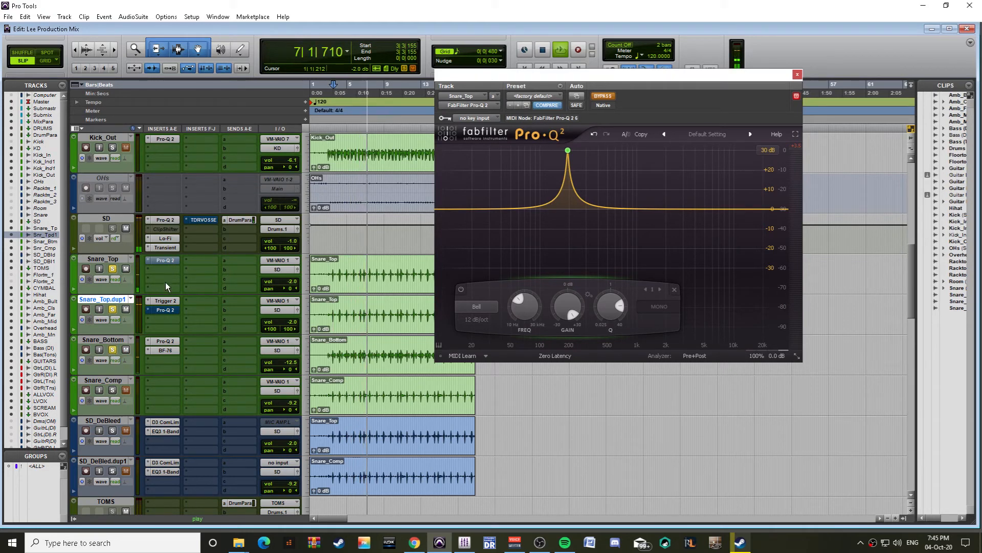
click(112, 390)
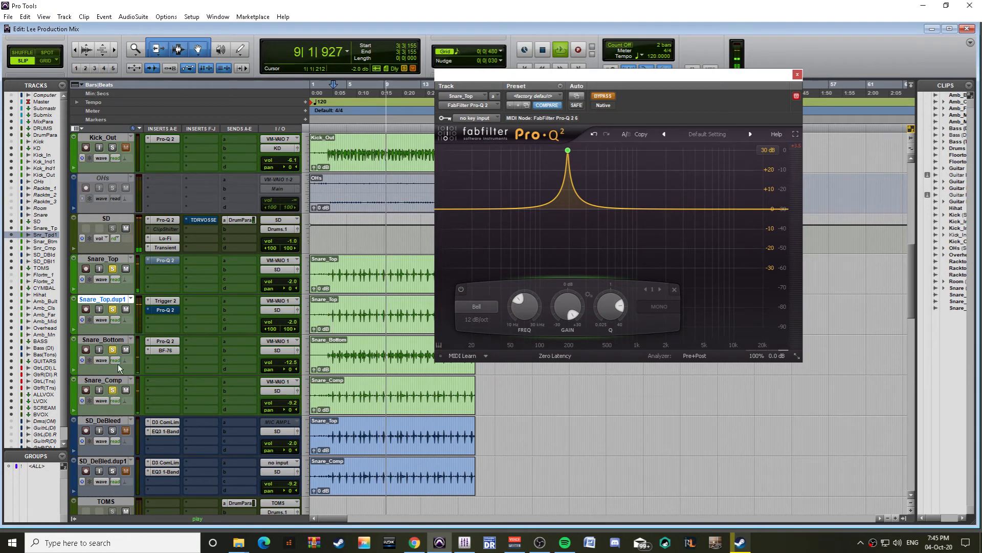
scroll(265, 373, up, 3)
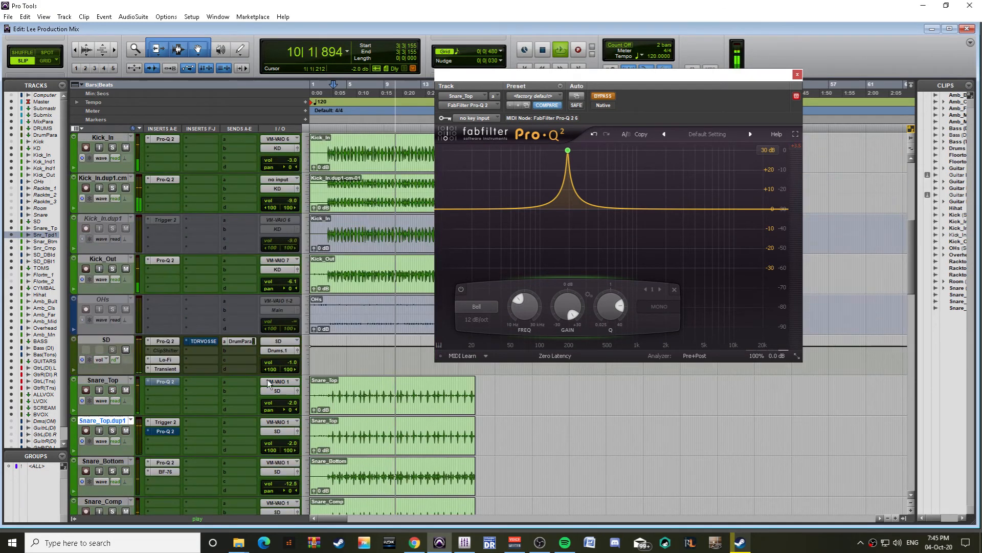
scroll(268, 383, up, 5)
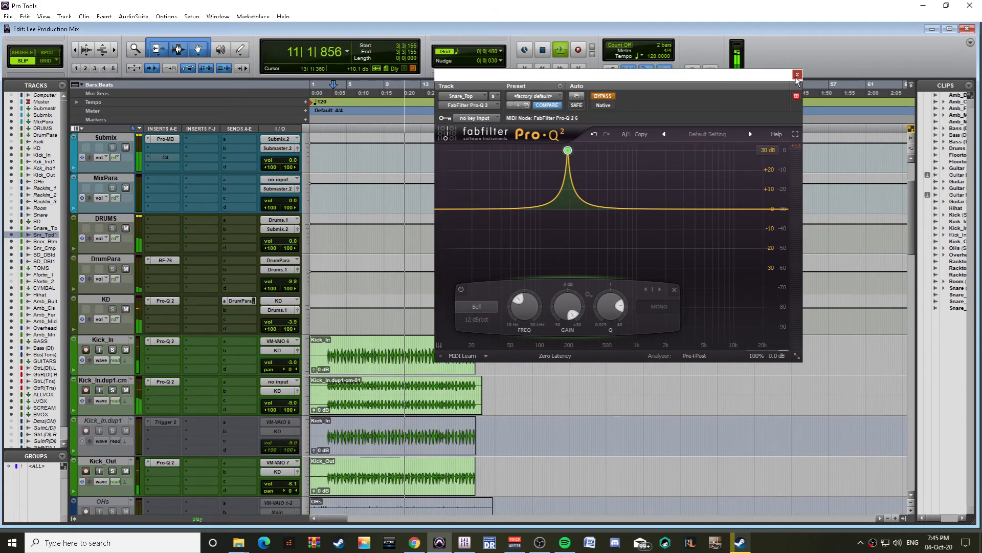
click(797, 75)
Step: Re-enable Pro-Q 2 on Snare_Top.dup1 and replace its bell with a 6 dB/oct high cut at 7883.5 Hz
scroll(130, 332, down, 8)
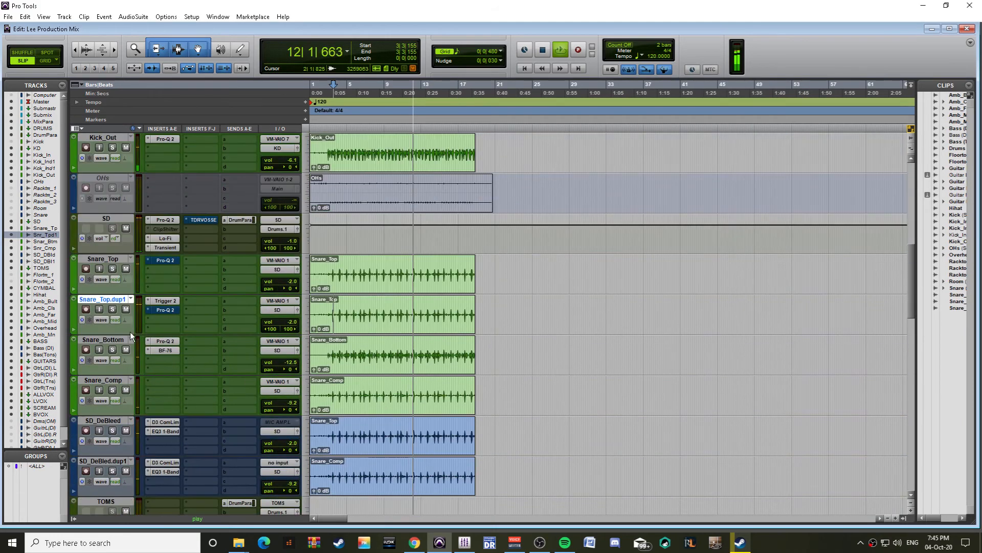
click(159, 311)
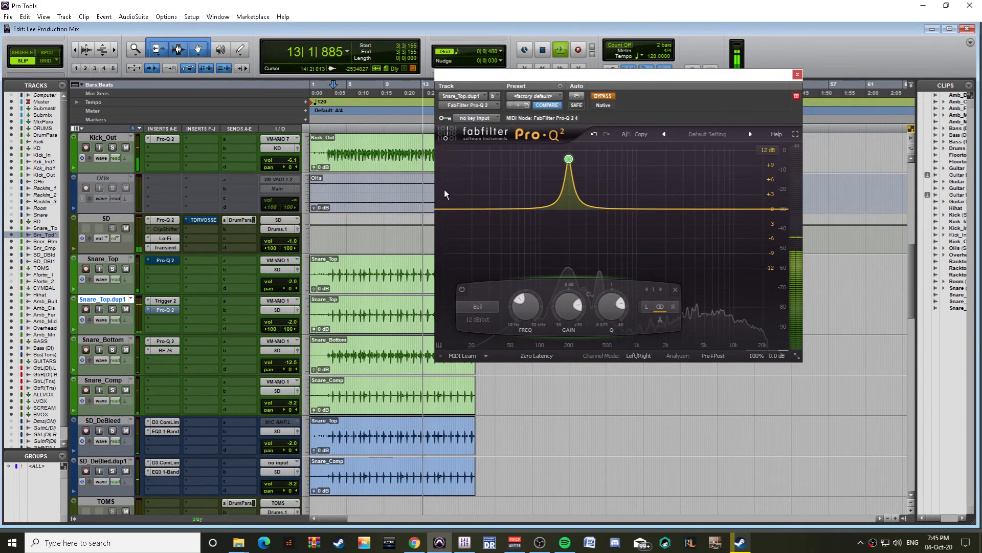
click(675, 290)
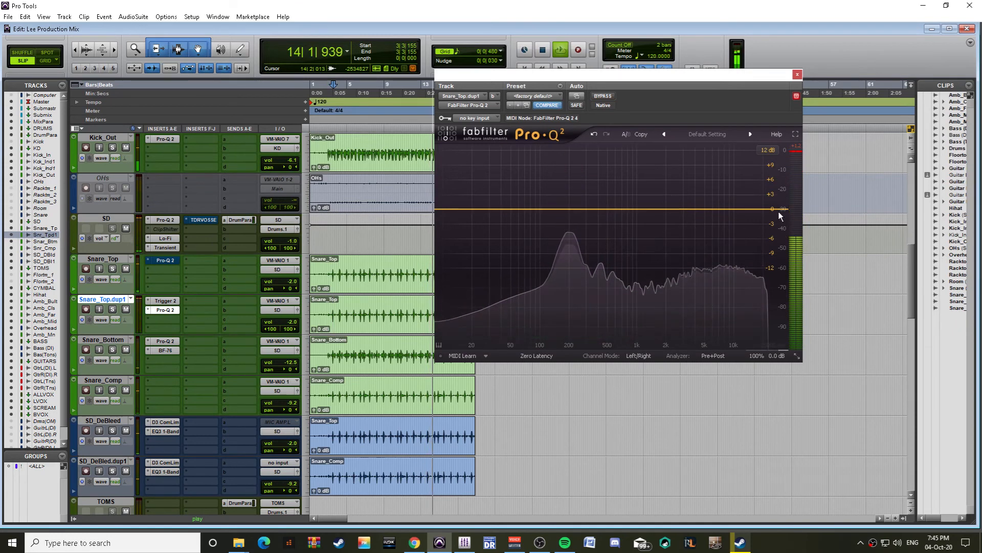
drag(779, 216, 741, 220)
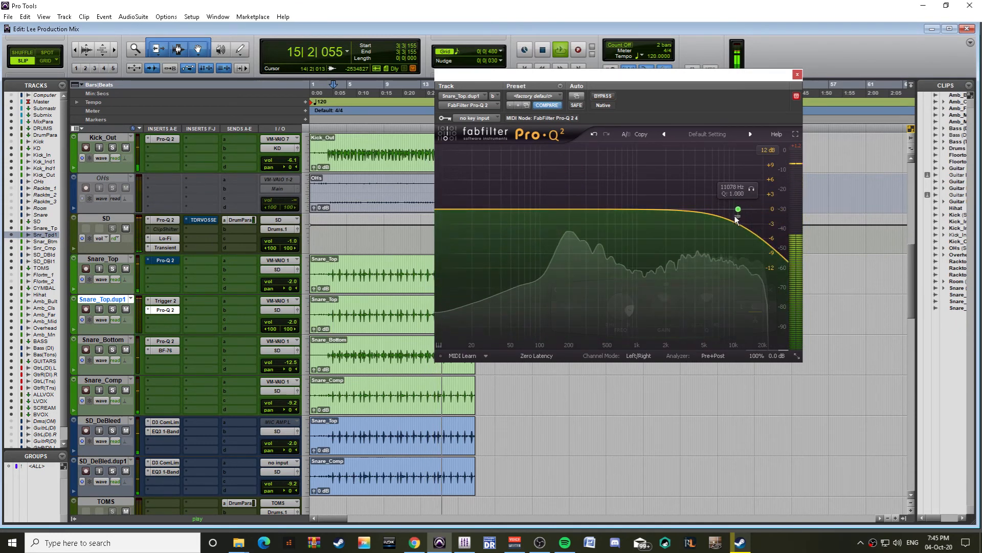
drag(738, 210, 725, 210)
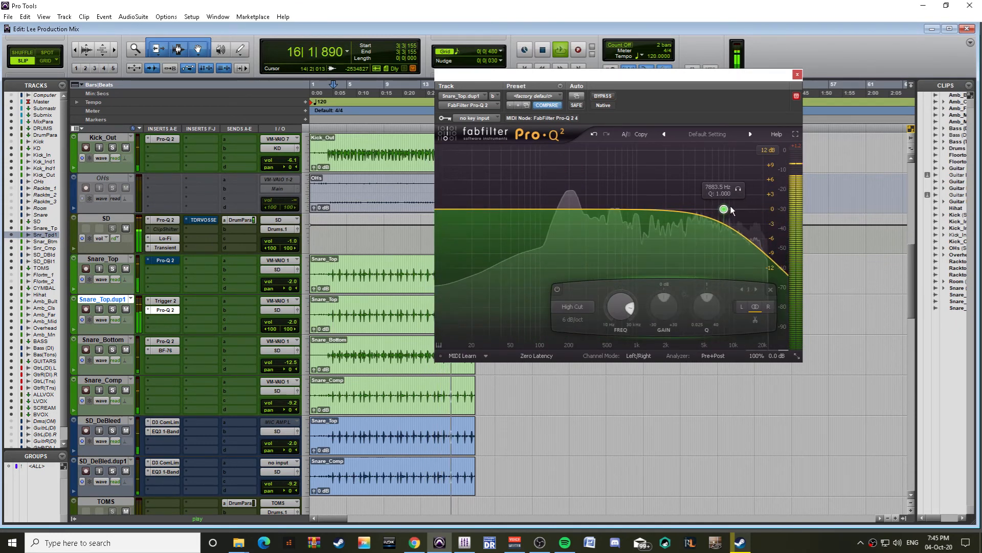
click(797, 75)
Step: Activate the Master track's Pro-Q 2 with its 450 Hz, 24 dB/oct low pass and replay the drums through it
scroll(246, 382, up, 10)
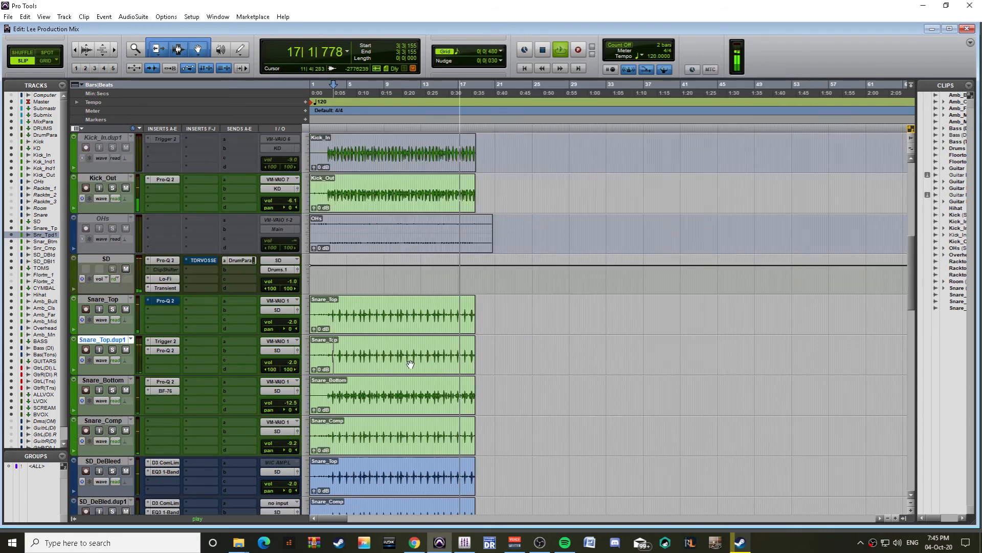
scroll(233, 382, up, 3)
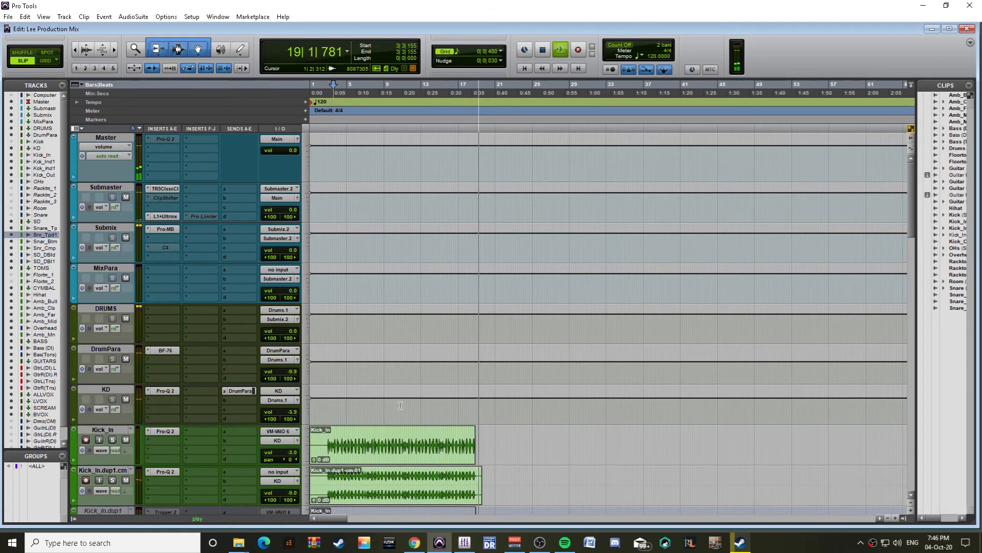
scroll(406, 424, down, 5)
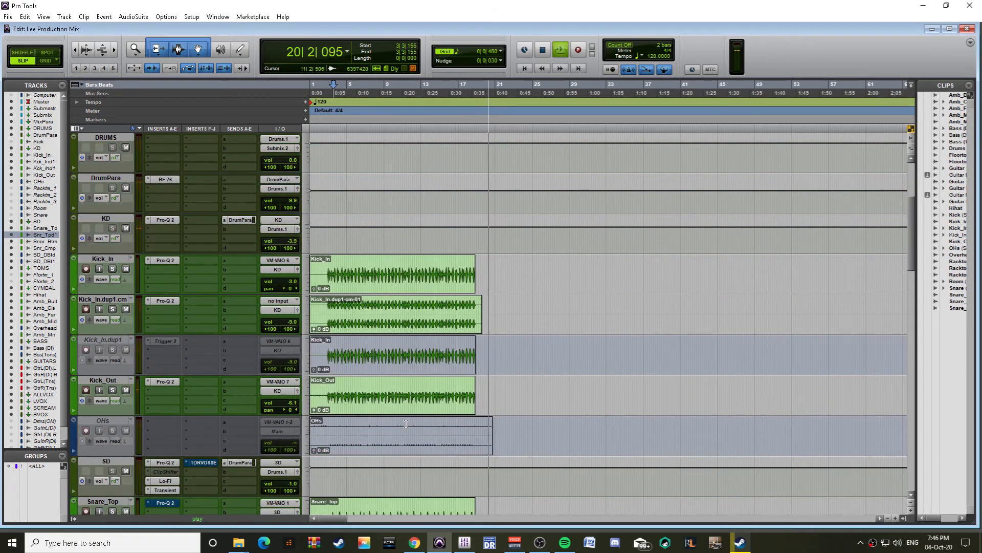
scroll(403, 424, up, 4)
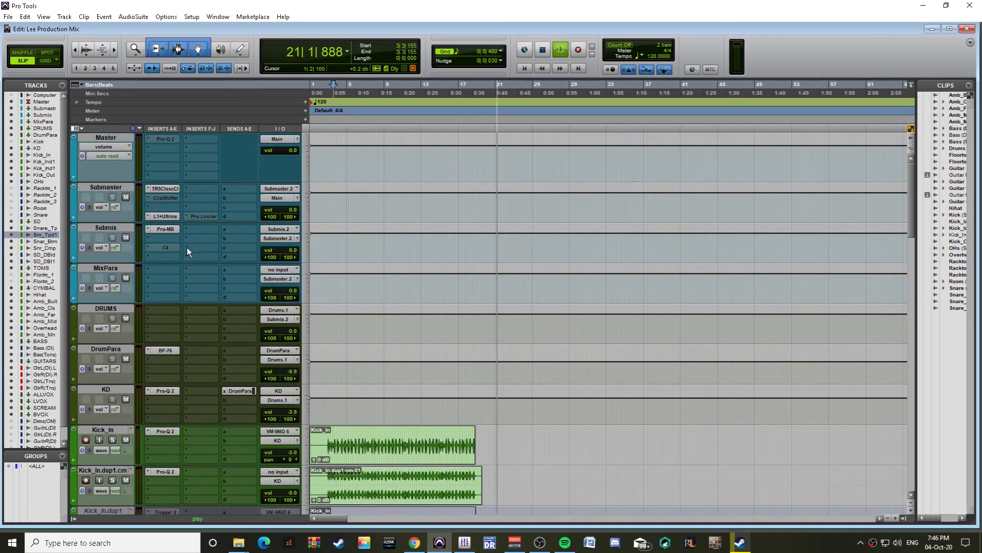
scroll(256, 302, down, 5)
scroll(328, 353, up, 5)
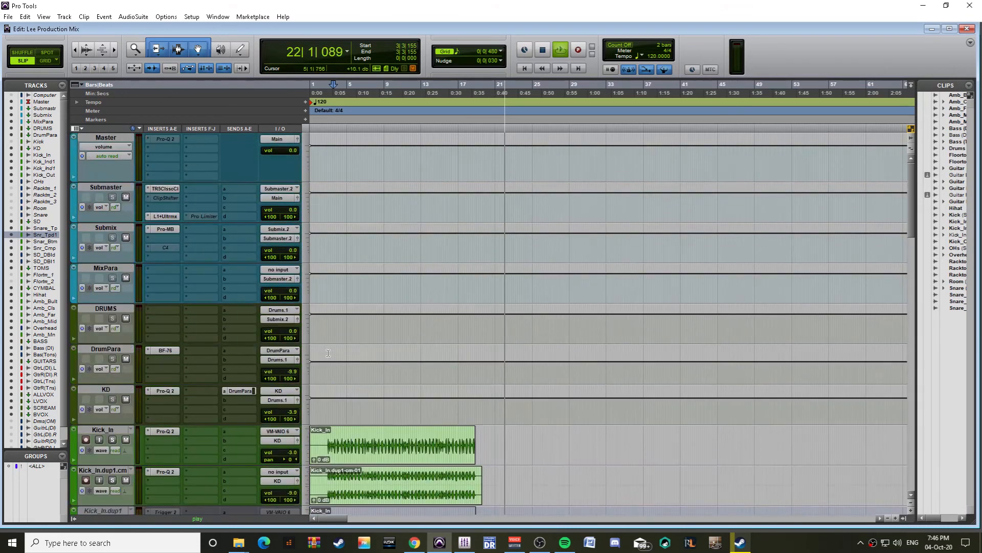
click(164, 140)
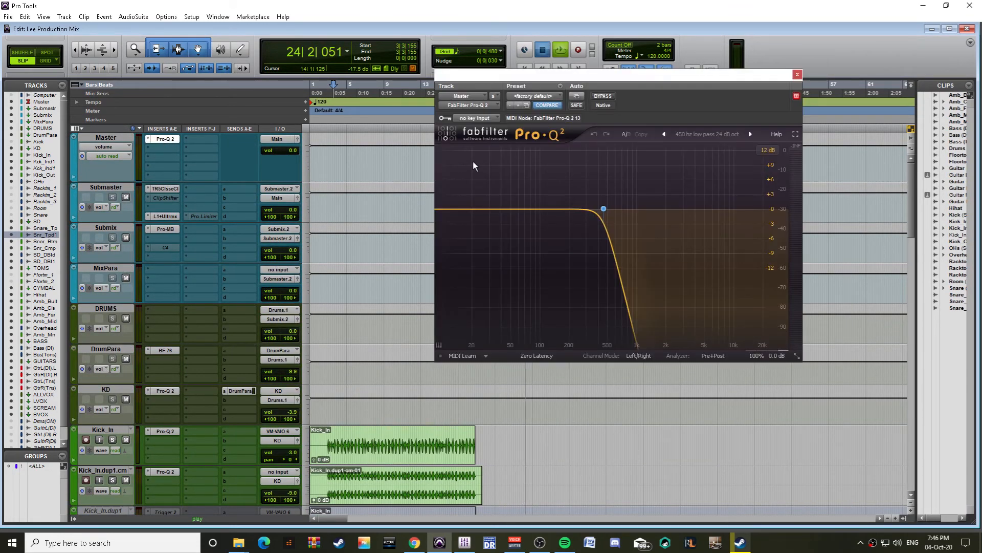
key(space)
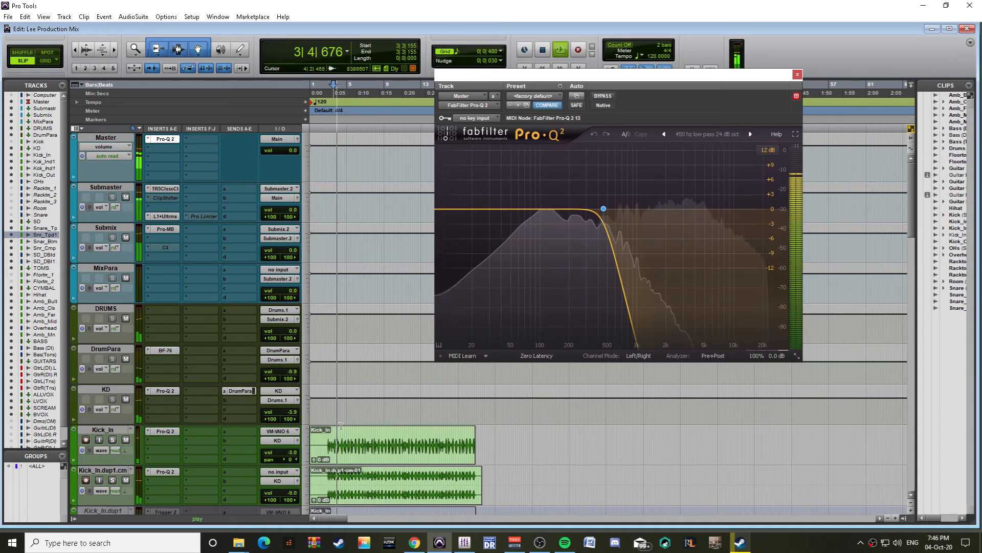
scroll(342, 426, down, 3)
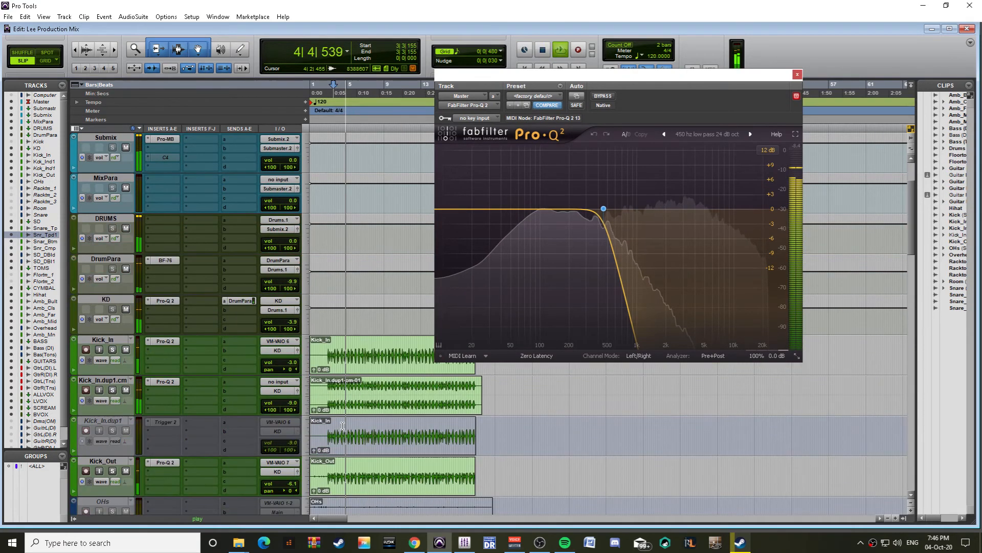
Step: Load the 1500 highpass 36 dB oct preset in the Master's Pro-Q 2 and audition the mix's high end through it
scroll(305, 347, down, 2)
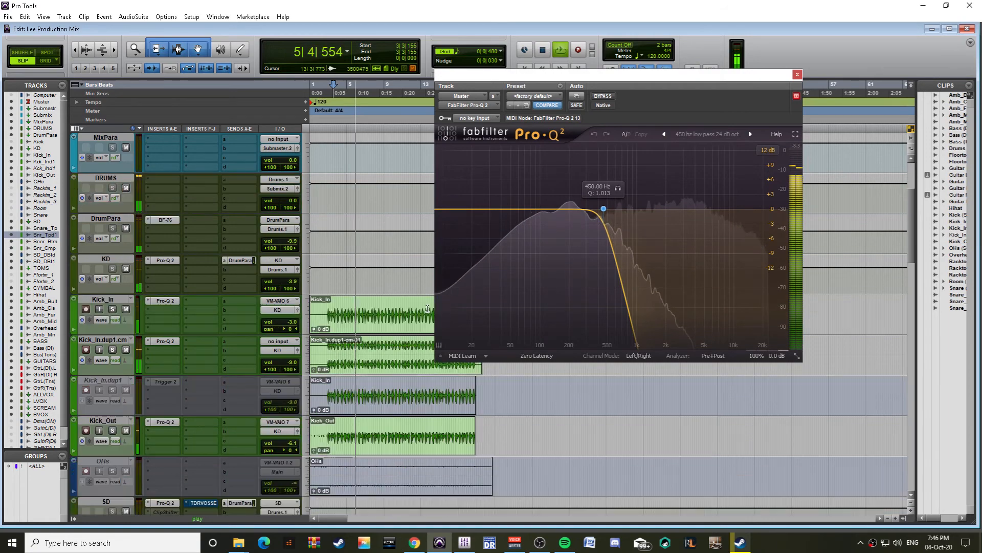
scroll(305, 346, up, 3)
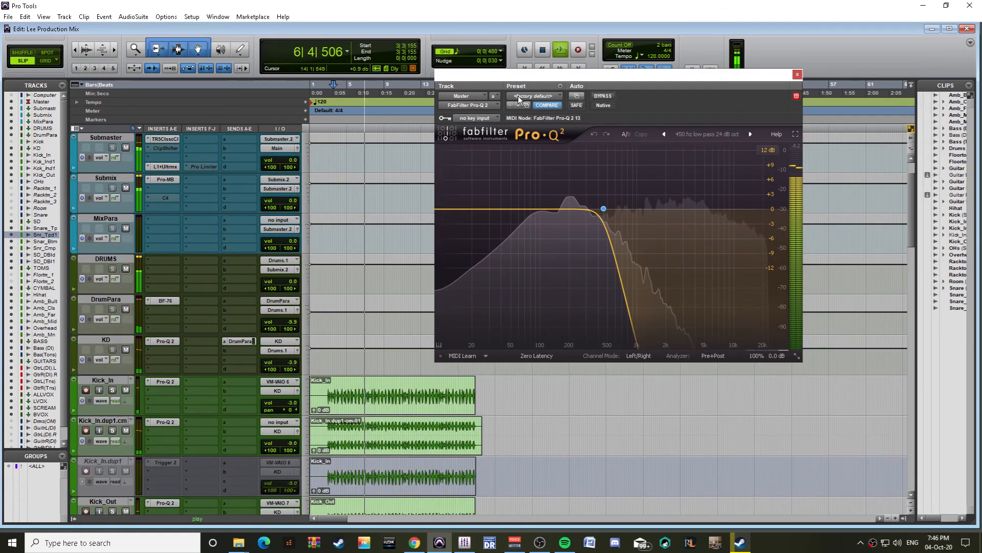
click(705, 132)
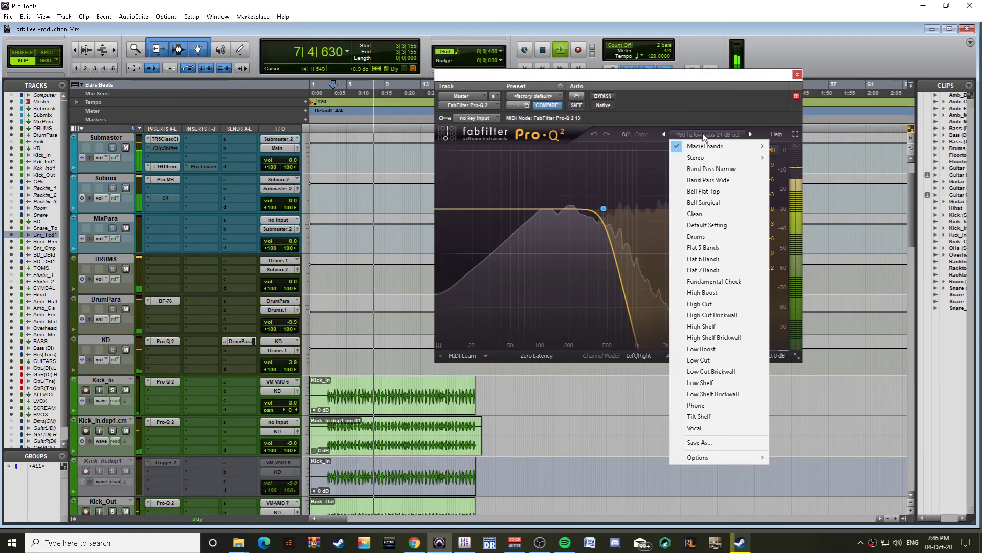
mouse_move(711, 147)
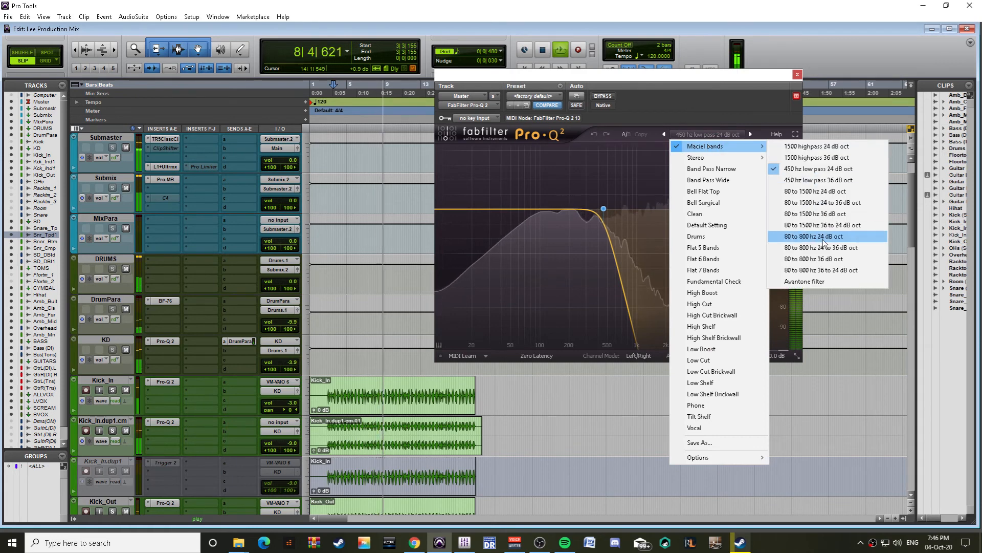
click(817, 158)
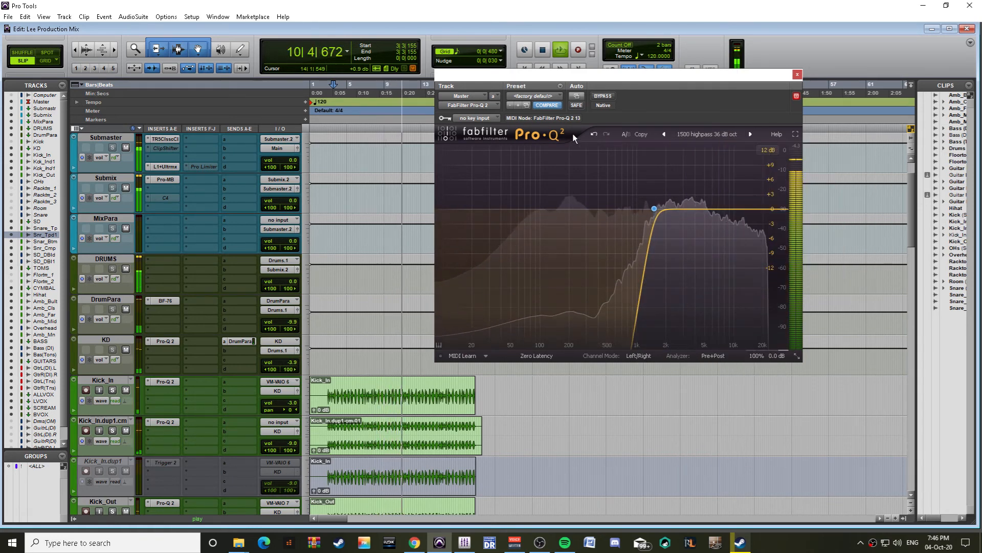
scroll(383, 240, down, 3)
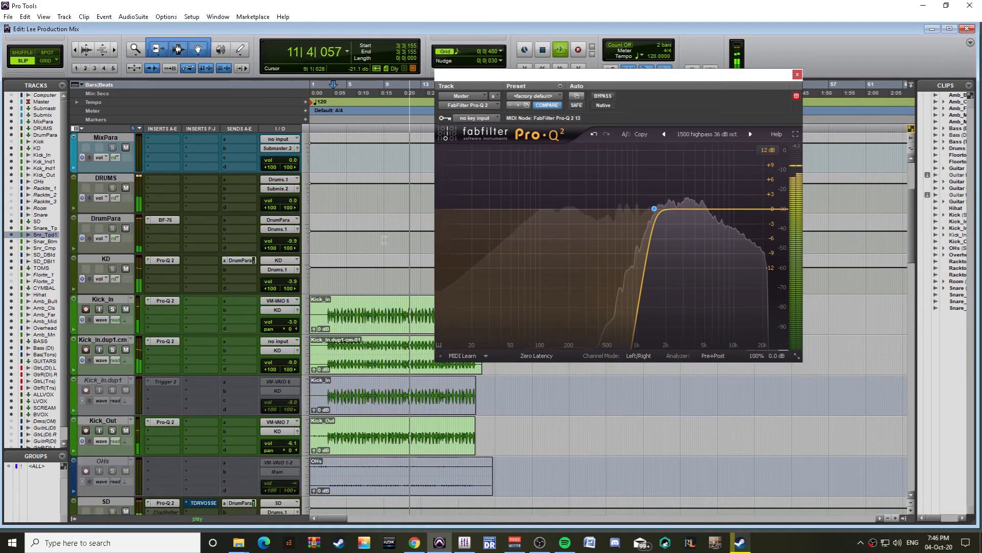
scroll(384, 240, down, 2)
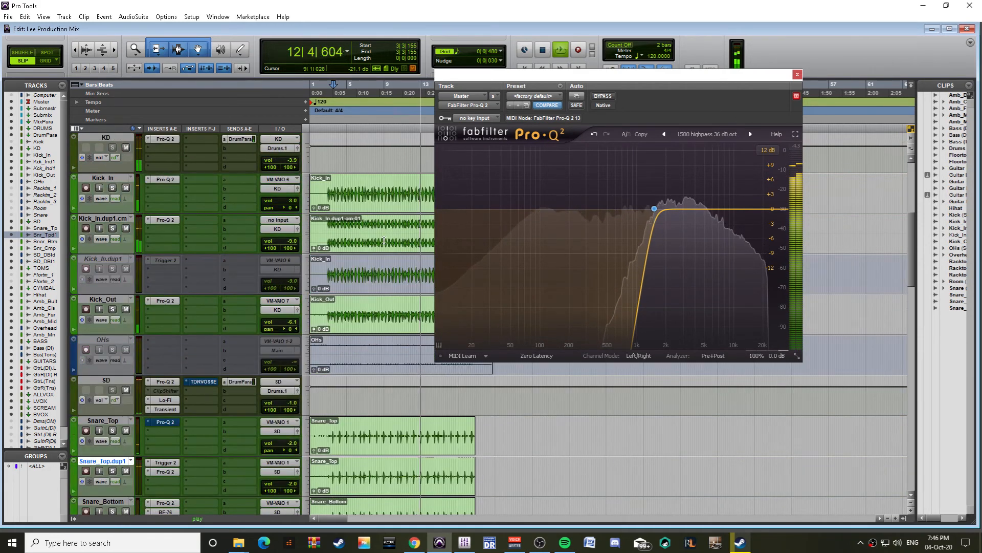
click(796, 75)
Step: Add a 48 dB/oct bell at about 4 kHz in the GUITARS bus's second Pro-Q 2
scroll(299, 262, up, 5)
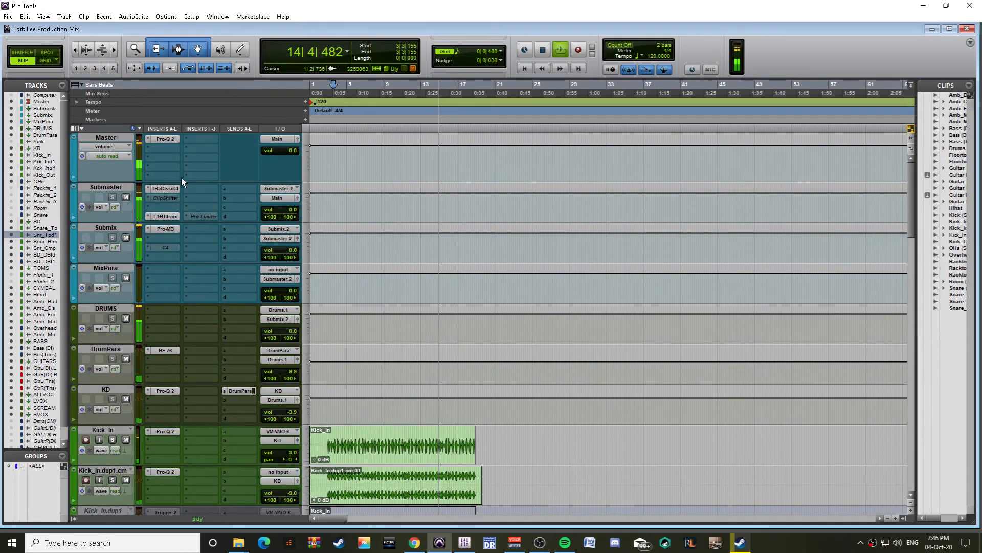
scroll(205, 231, down, 6)
scroll(193, 331, down, 15)
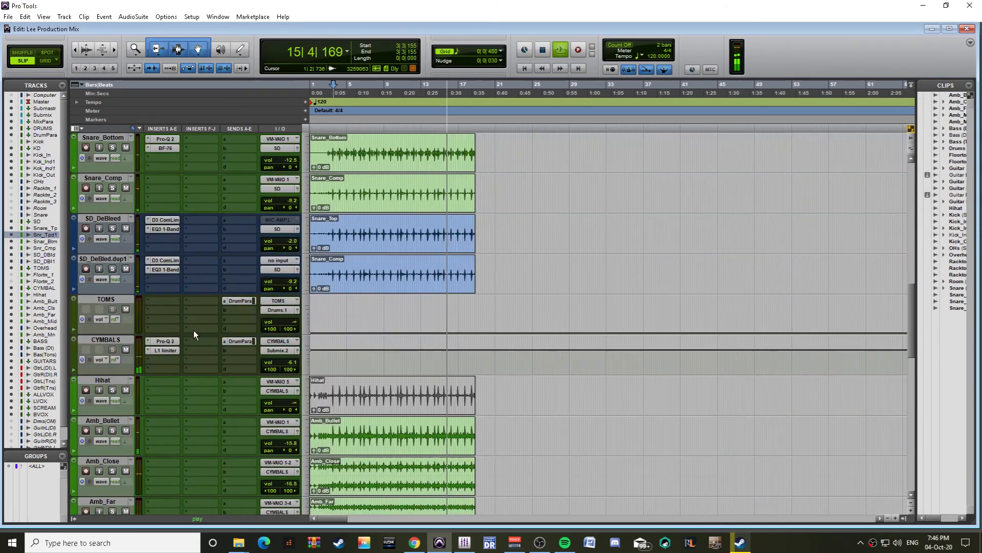
scroll(193, 330, down, 6)
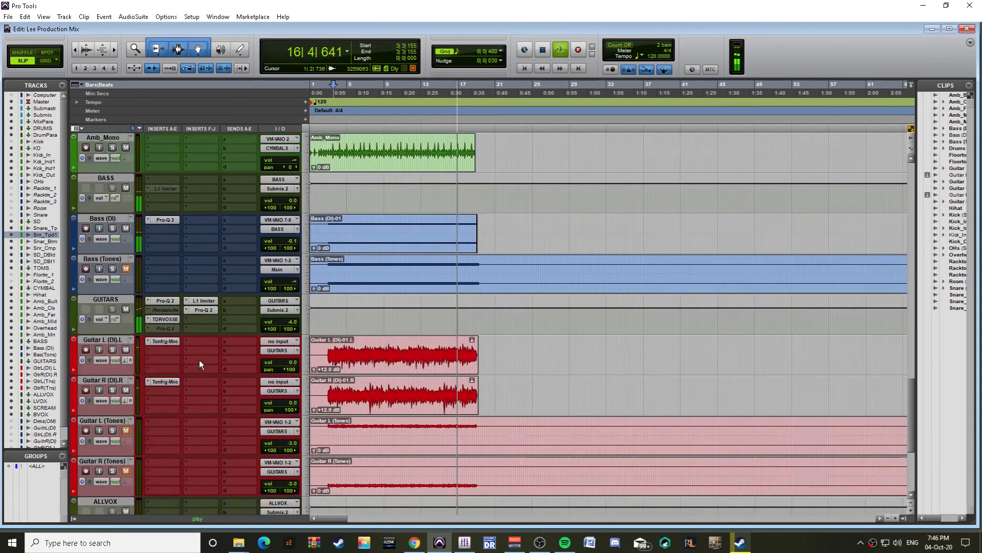
click(204, 309)
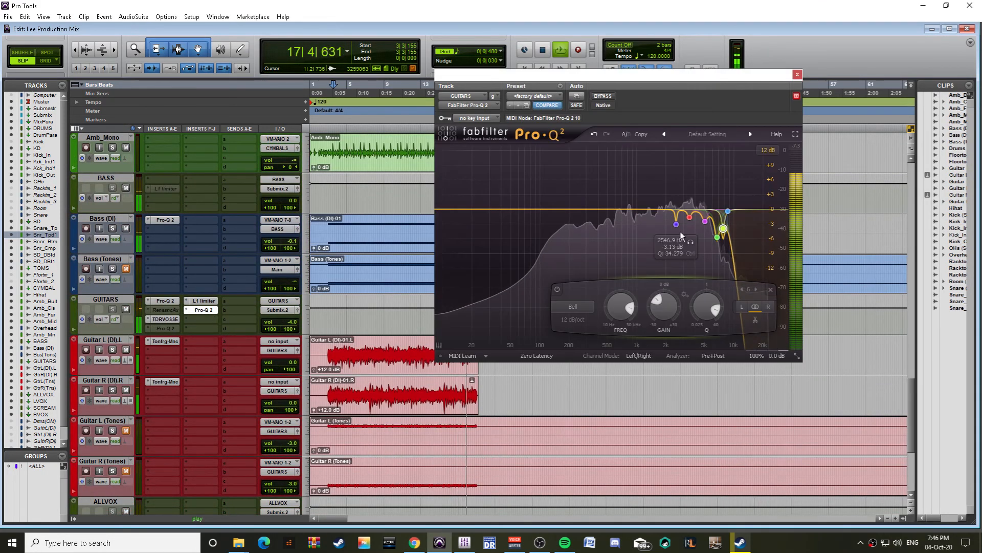
drag(651, 209, 695, 187)
key(space)
click(573, 319)
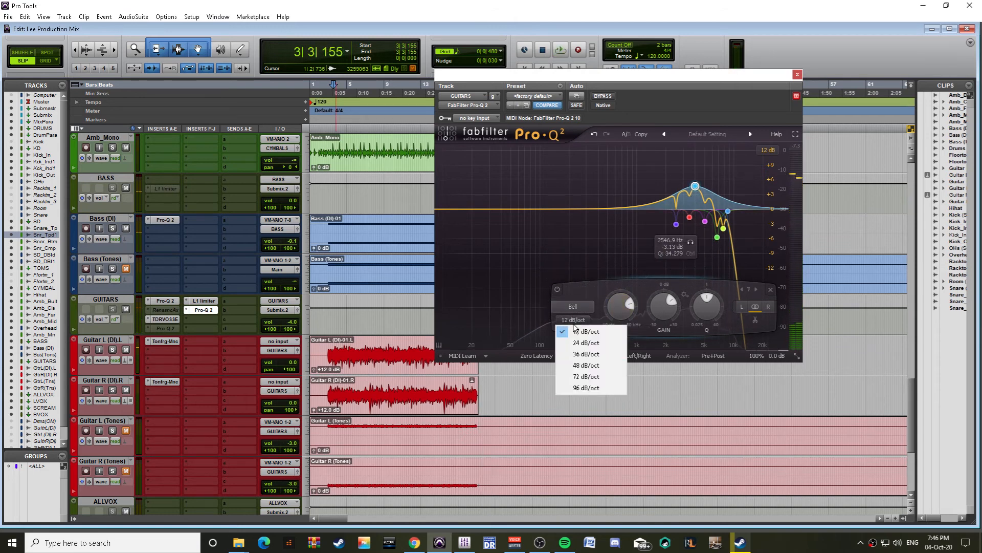
click(573, 371)
Step: Set the new GUITARS bell's gain to -2.11 dB, restart playback, and close the Pro-Q 2 window
scroll(662, 301, down, 10)
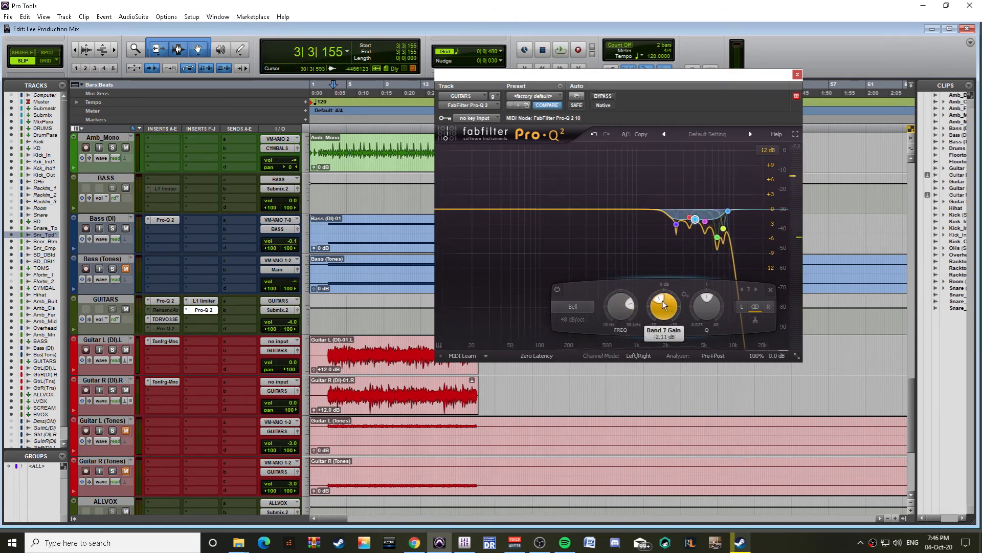
scroll(661, 301, down, 4)
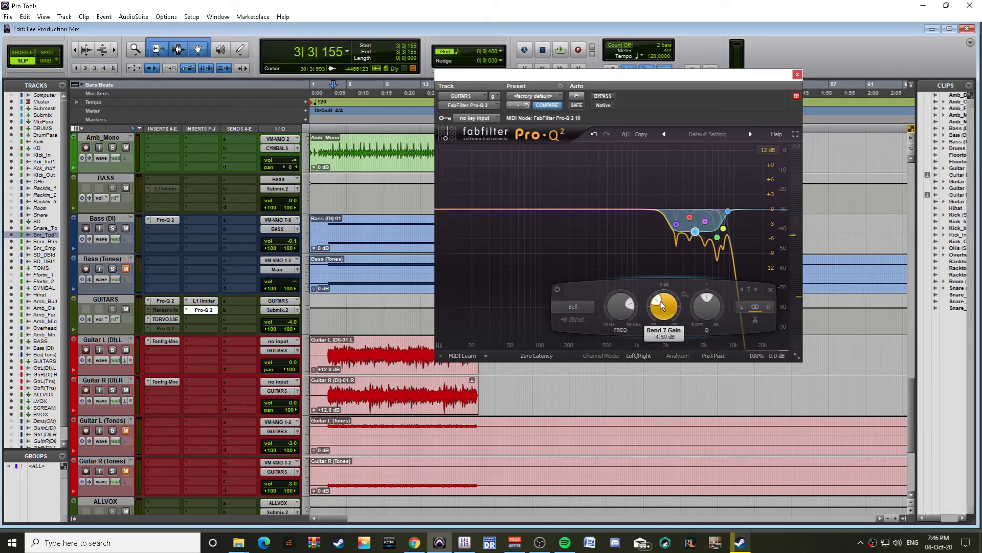
scroll(661, 300, up, 4)
key(space)
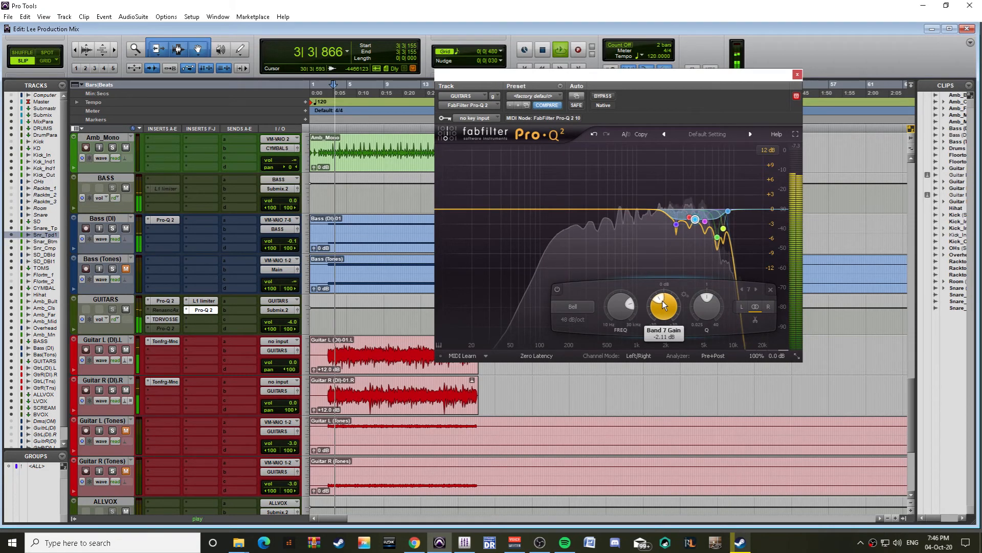
click(798, 75)
Step: Stop playback and insert the stereo ClipShifter in the DRUMS bus's first insert slot
scroll(335, 382, up, 15)
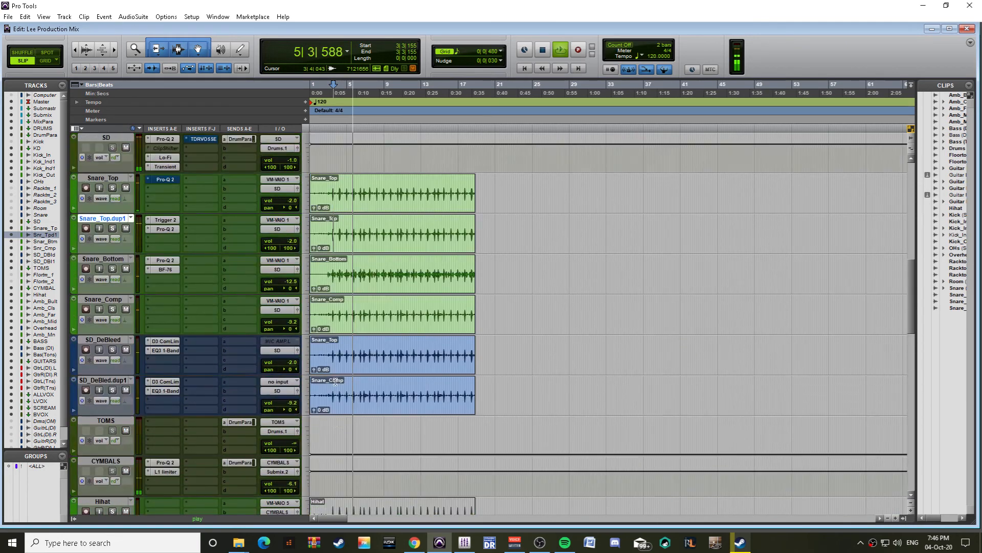
scroll(335, 381, up, 15)
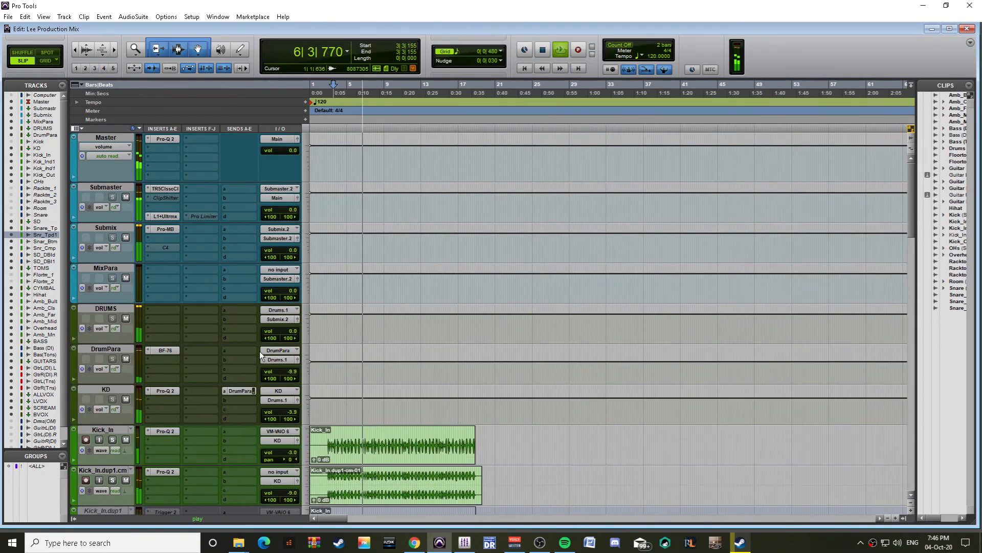
key(space)
click(166, 309)
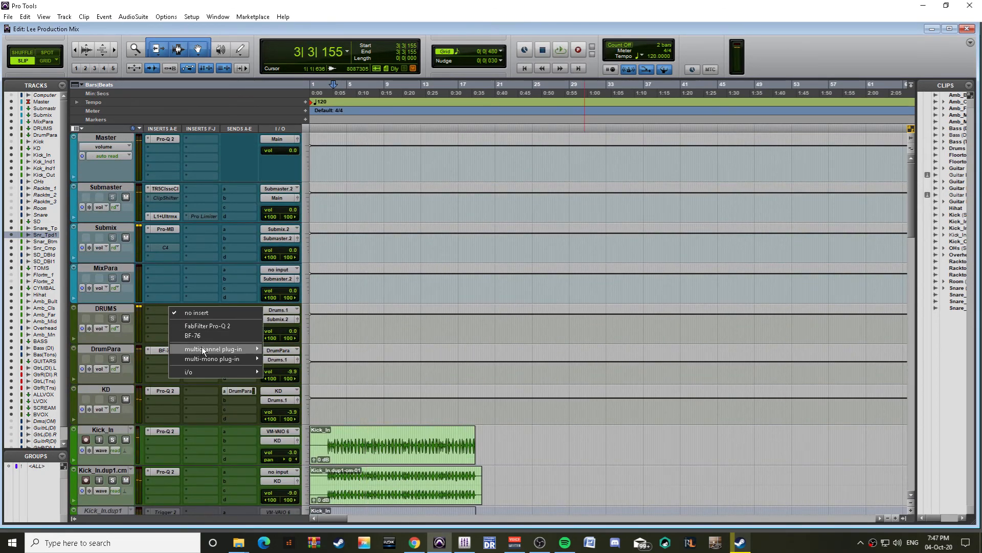
mouse_move(202, 348)
mouse_move(280, 361)
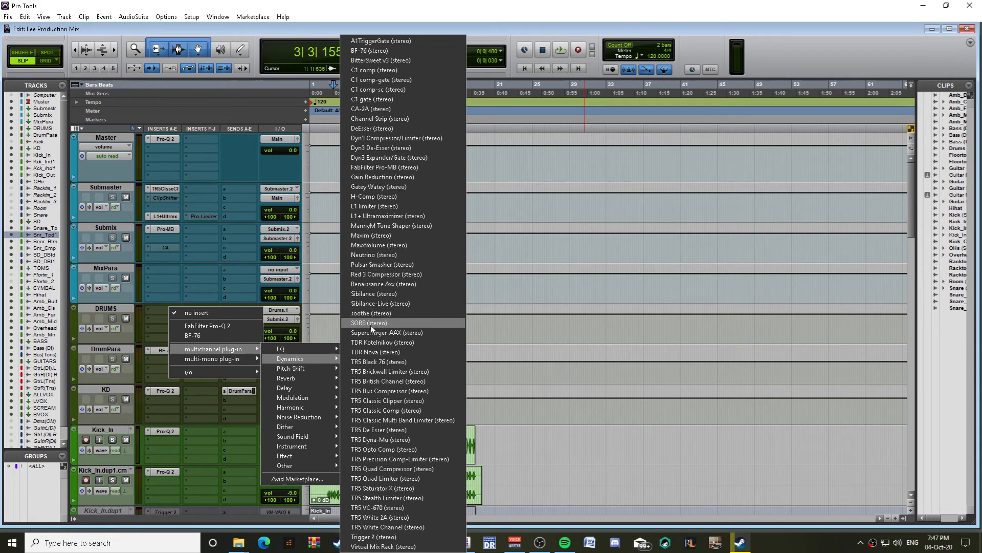
mouse_move(319, 465)
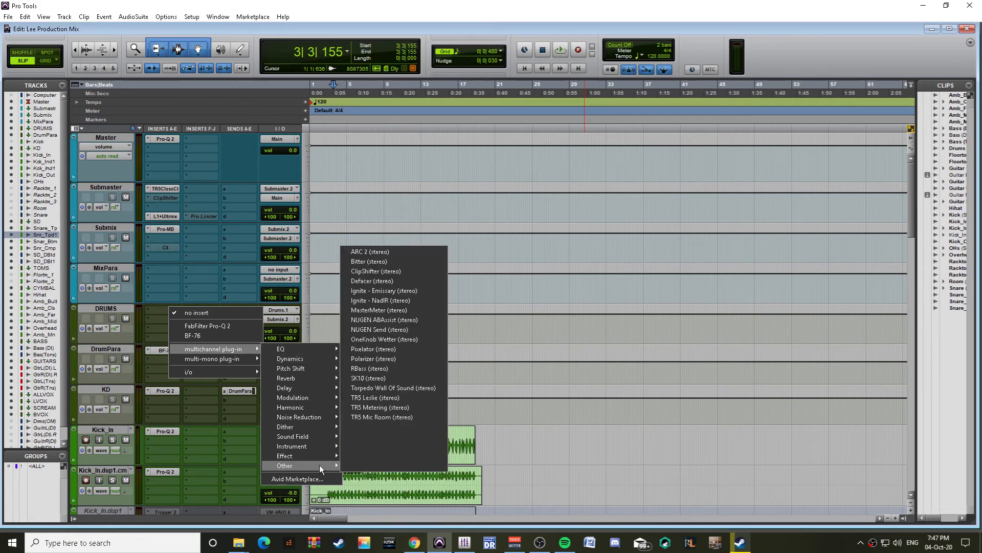
click(386, 272)
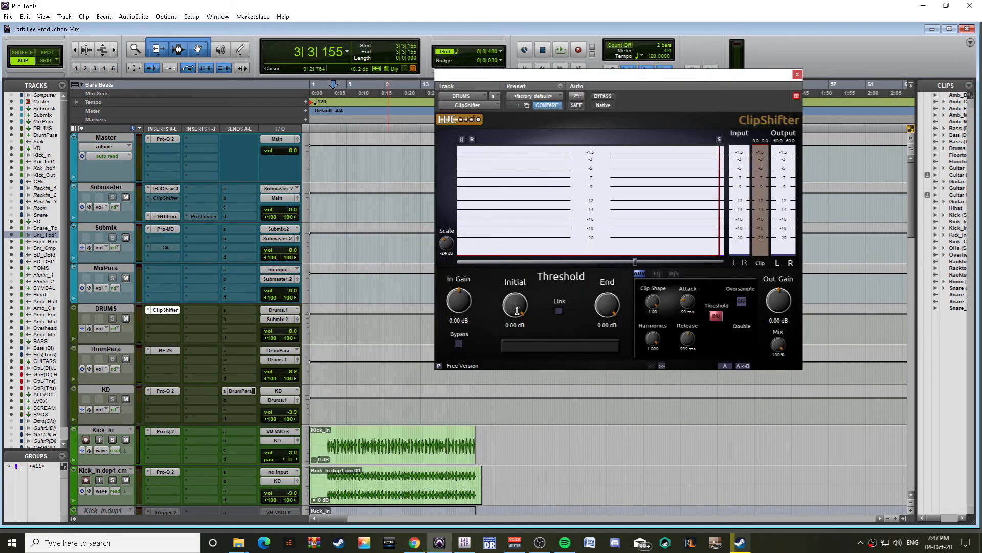
Step: Set ClipShifter's initial threshold to -3.07 dB, play the mix through it, and close its window
drag(517, 311, 487, 329)
key(space)
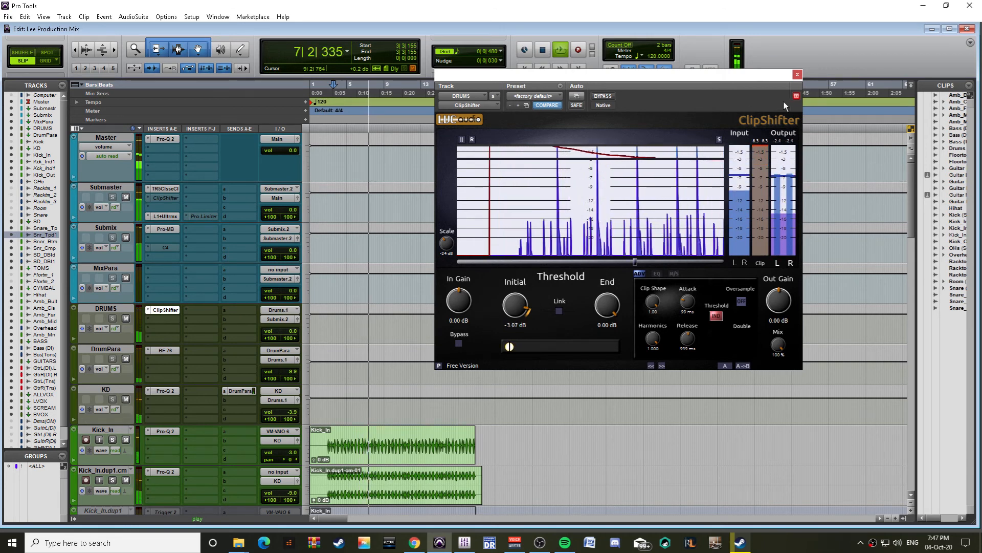
click(797, 74)
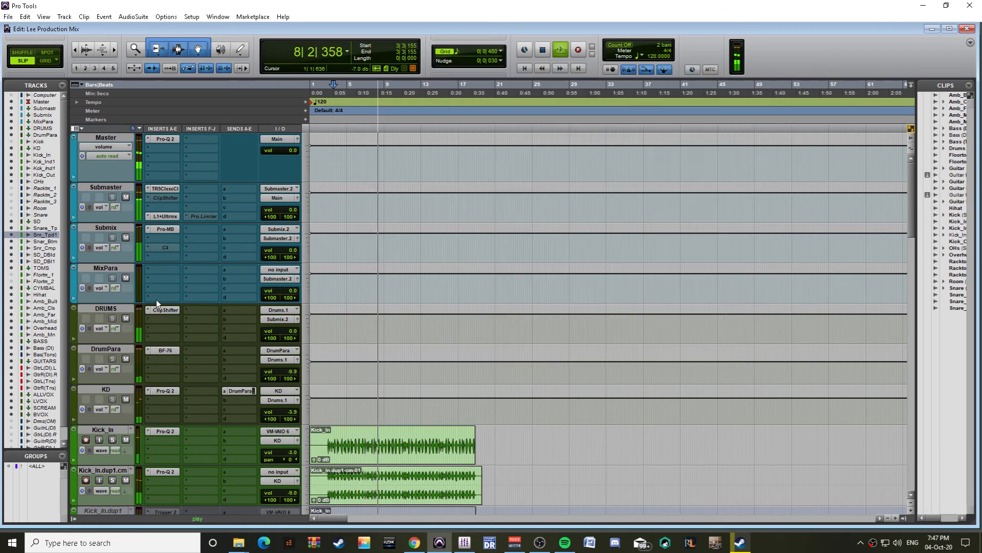
Step: Replay the mix and check the clipped DRUMS bus against the Submix, kick and snare tracks
scroll(235, 302, down, 3)
scroll(237, 303, up, 3)
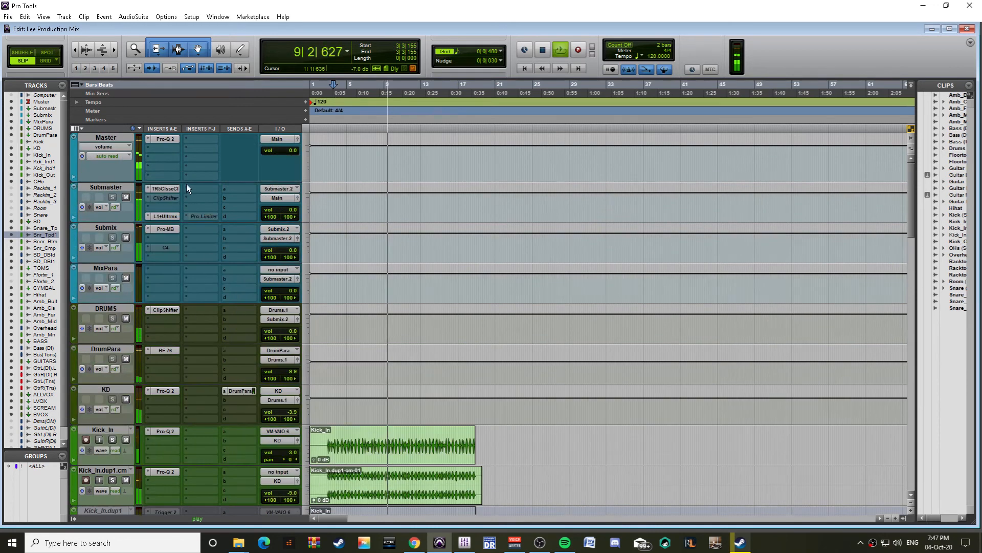
key(space)
key(space)
scroll(293, 319, down, 3)
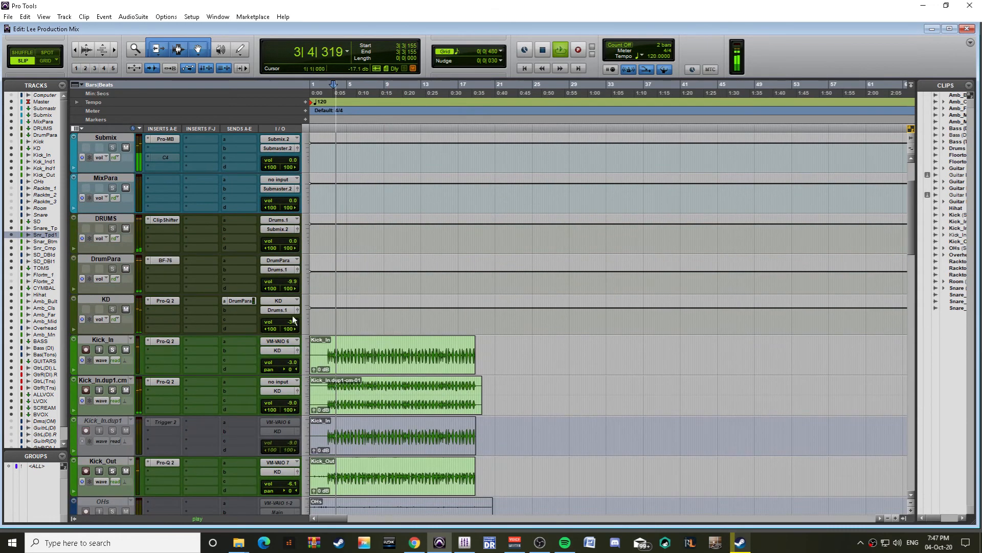
scroll(294, 315, up, 3)
scroll(294, 315, down, 3)
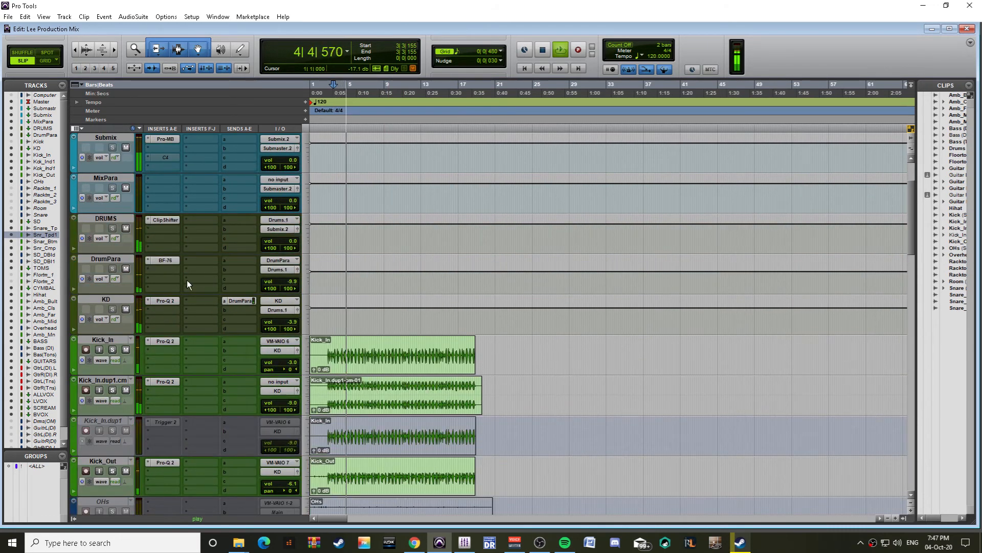
scroll(163, 315, down, 5)
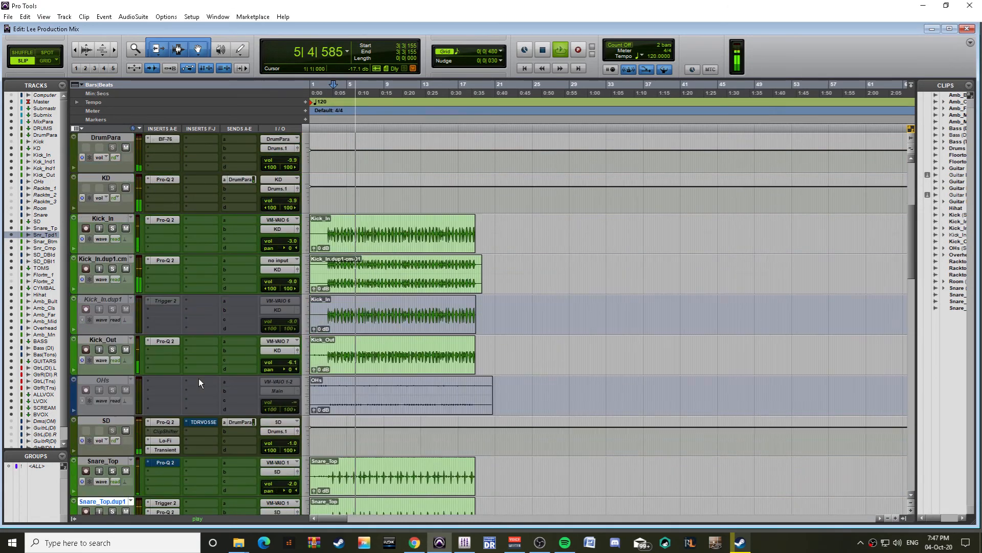
scroll(198, 379, up, 6)
scroll(175, 272, down, 2)
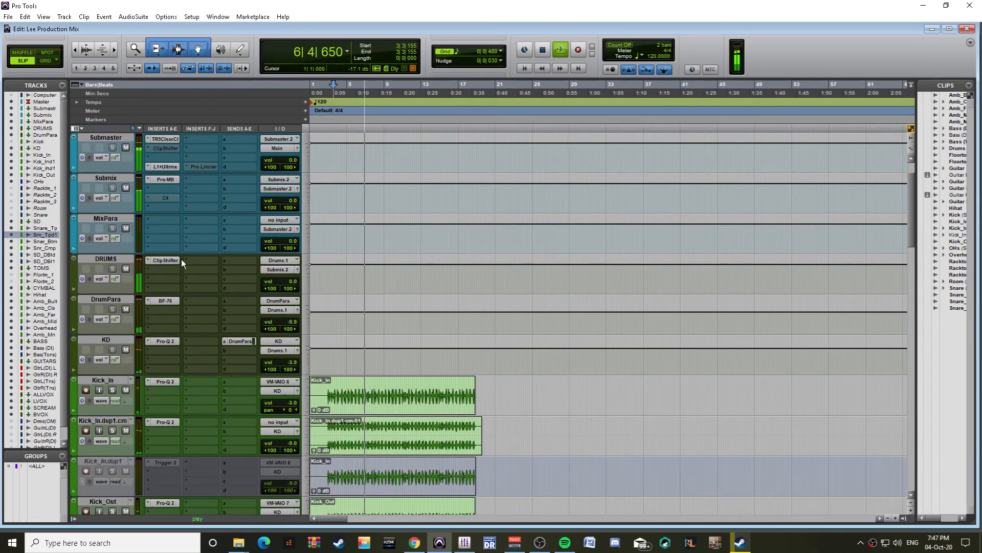
scroll(115, 221, down, 3)
key(space)
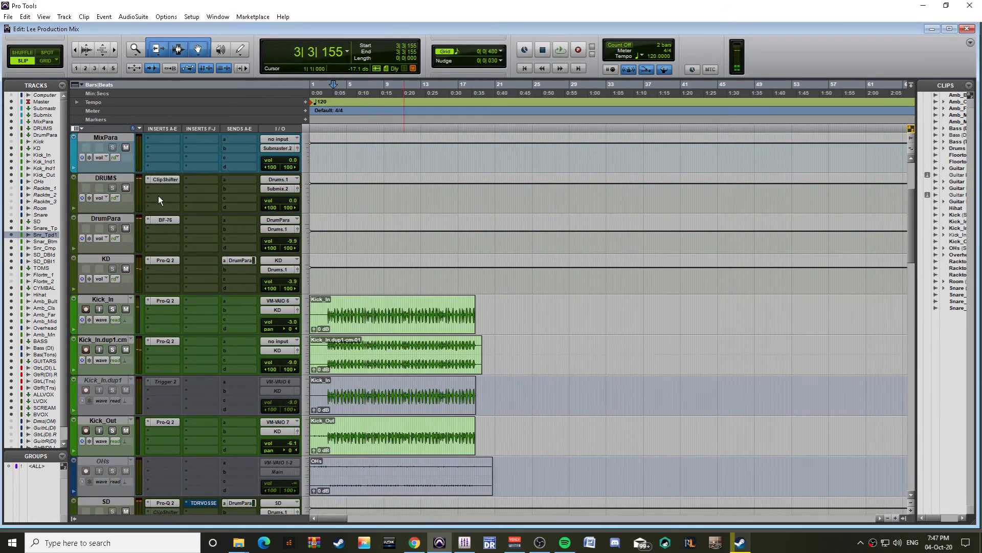
Step: Insert BusDriver after ClipShifter on the DRUMS bus and load its [AS] - Drum Bus 1 preset
click(161, 188)
mouse_move(204, 228)
mouse_move(277, 237)
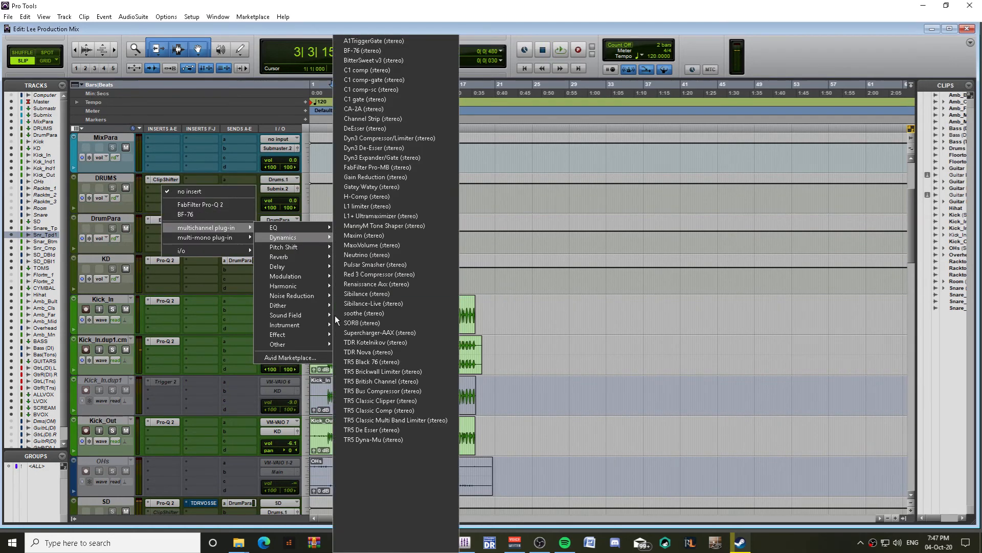
mouse_move(299, 345)
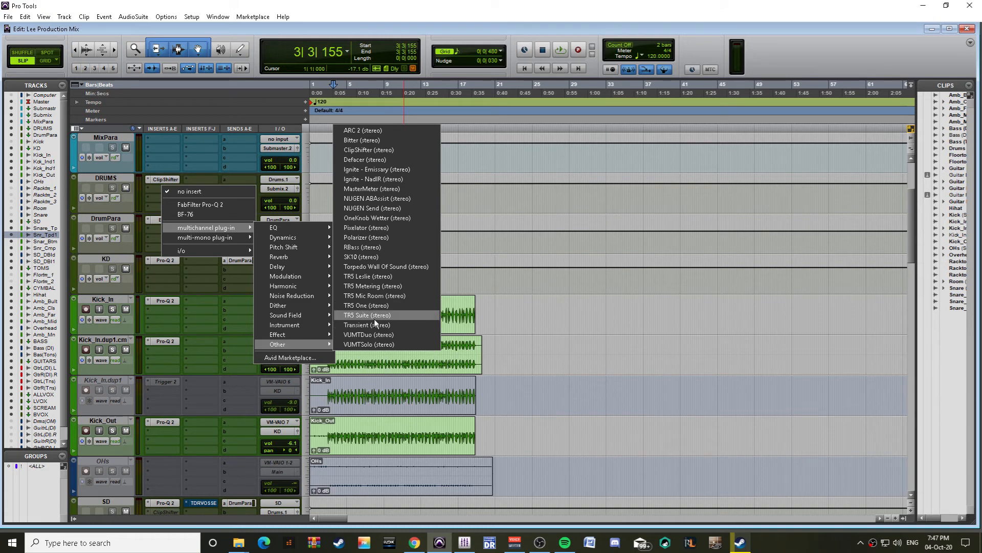
click(372, 344)
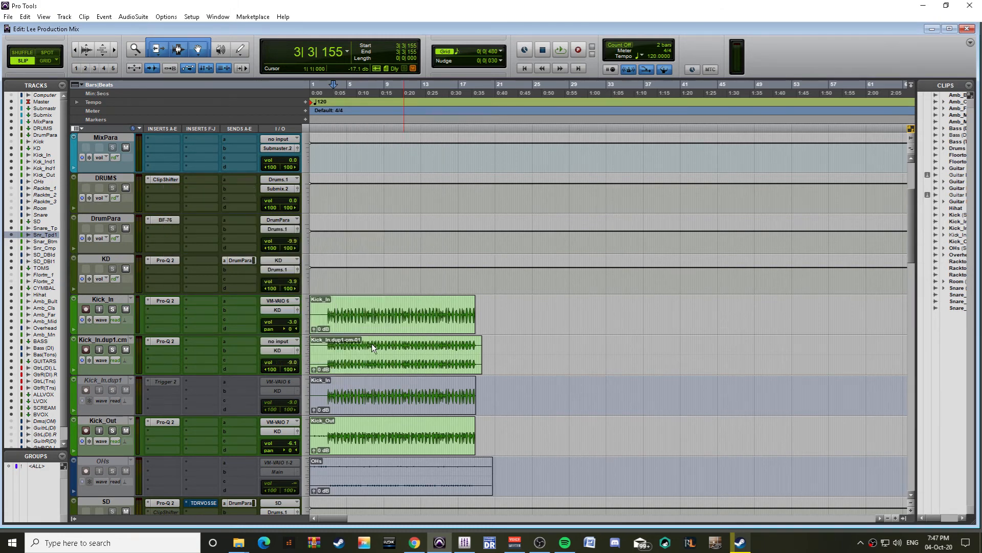
click(680, 122)
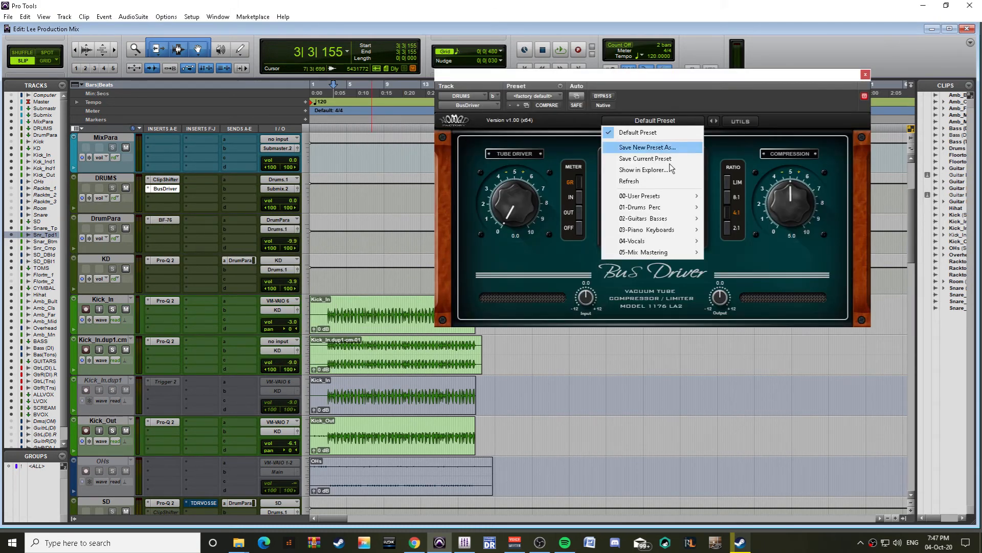
mouse_move(657, 210)
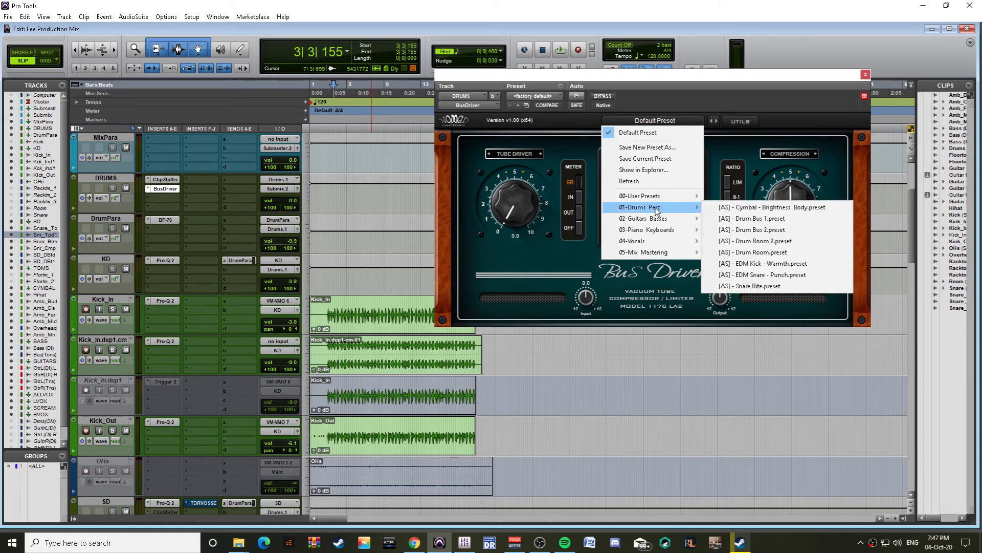
click(752, 219)
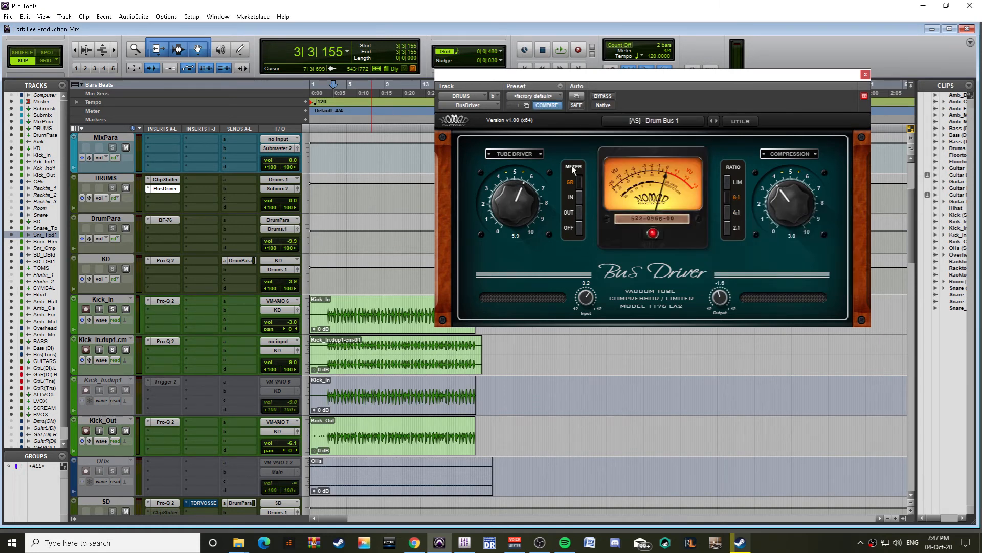
Step: Play the mix through BusDriver, lower the SD track's volume to -3.3 dB, and close the BusDriver window
key(space)
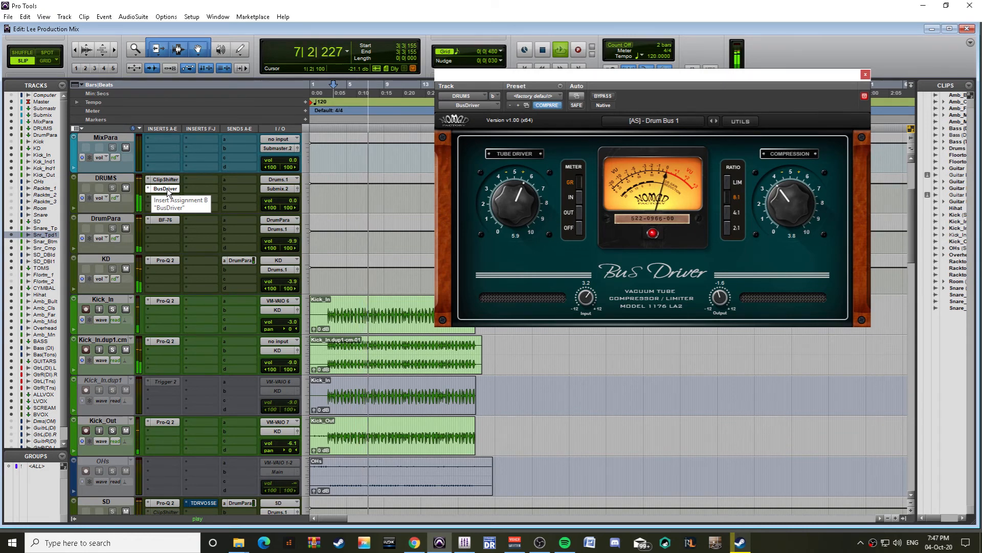
scroll(191, 345, down, 1)
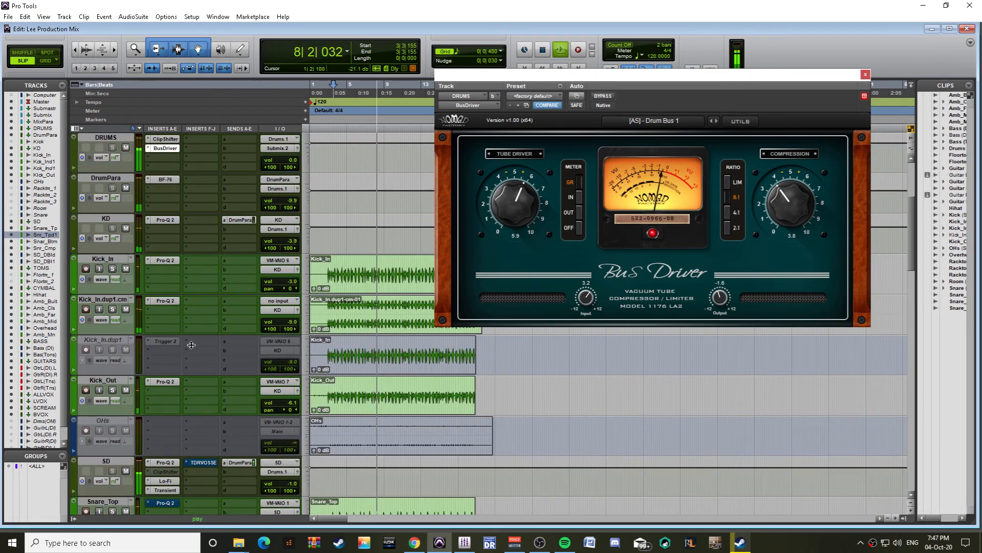
scroll(191, 345, down, 2)
drag(292, 402, 299, 419)
scroll(299, 419, down, 3)
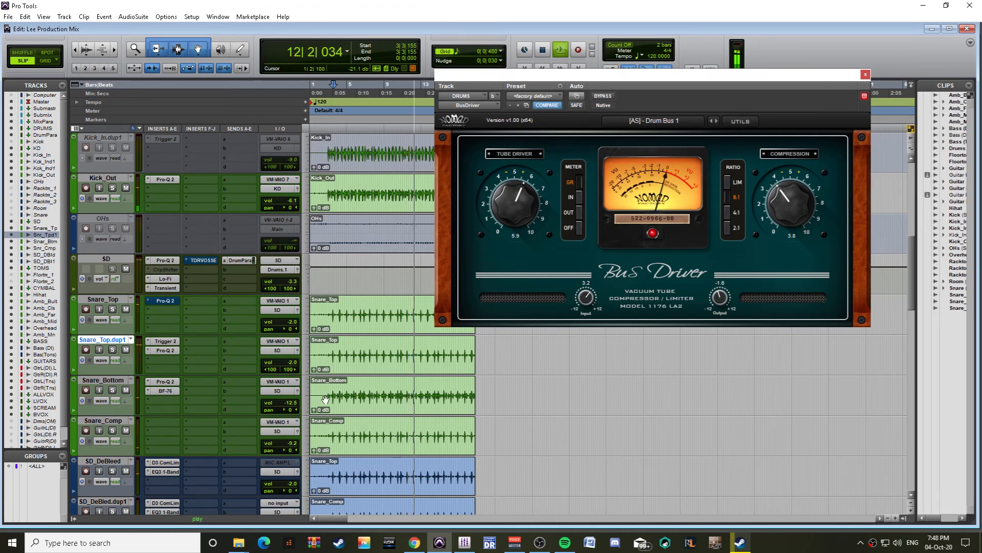
scroll(221, 340, up, 3)
click(865, 74)
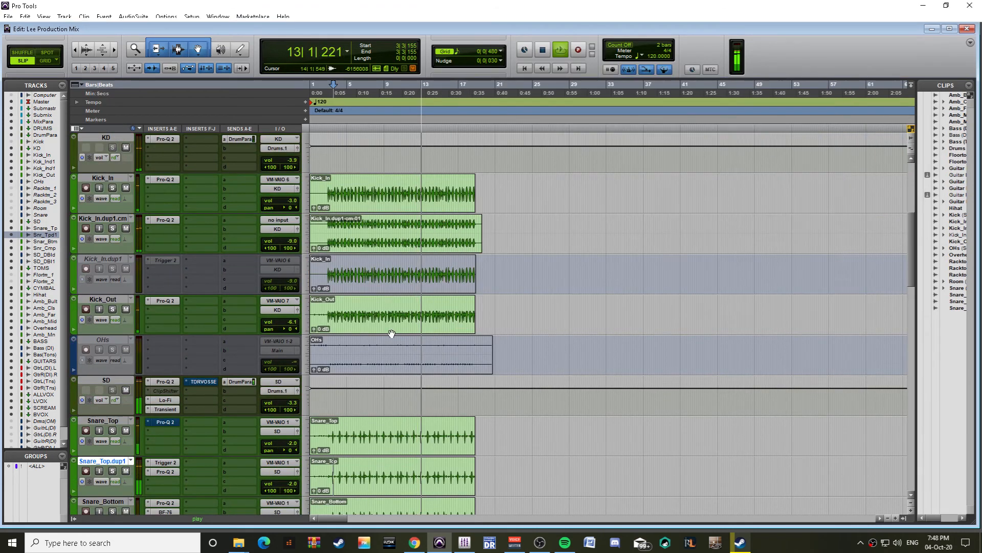
Step: Make BusDriver inactive on the DRUMS bus and stop playback
scroll(234, 350, up, 2)
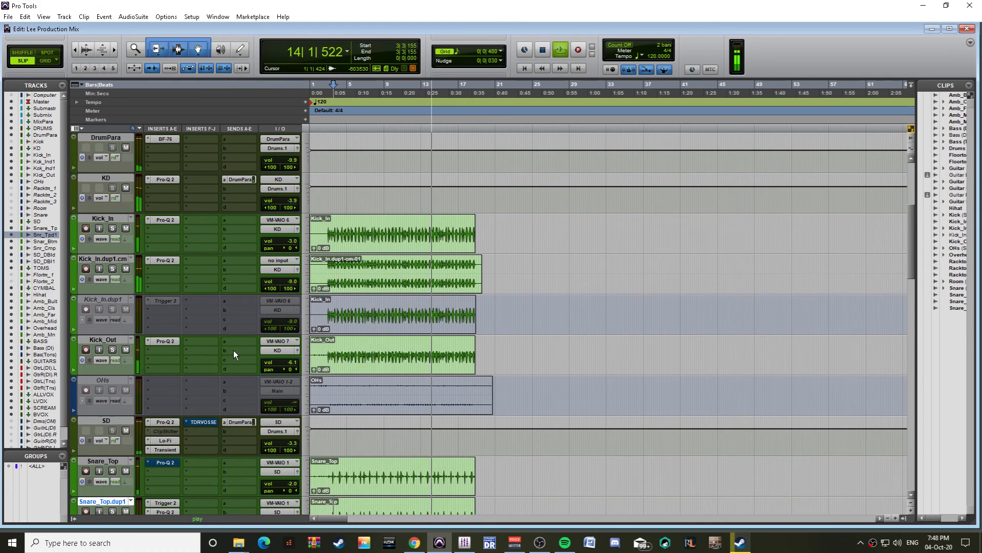
scroll(233, 350, up, 2)
scroll(233, 350, up, 2)
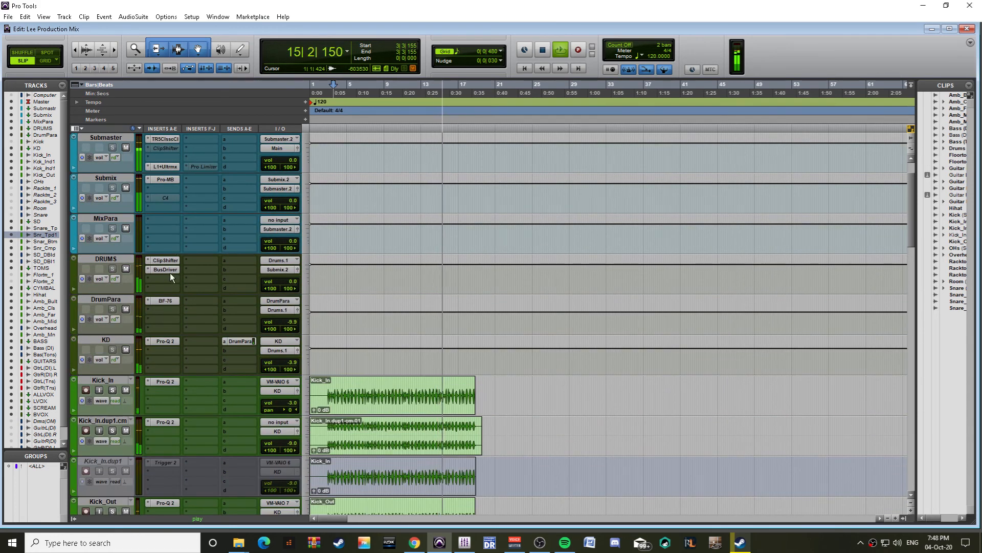
click(165, 270)
ctrl+super+click(168, 269)
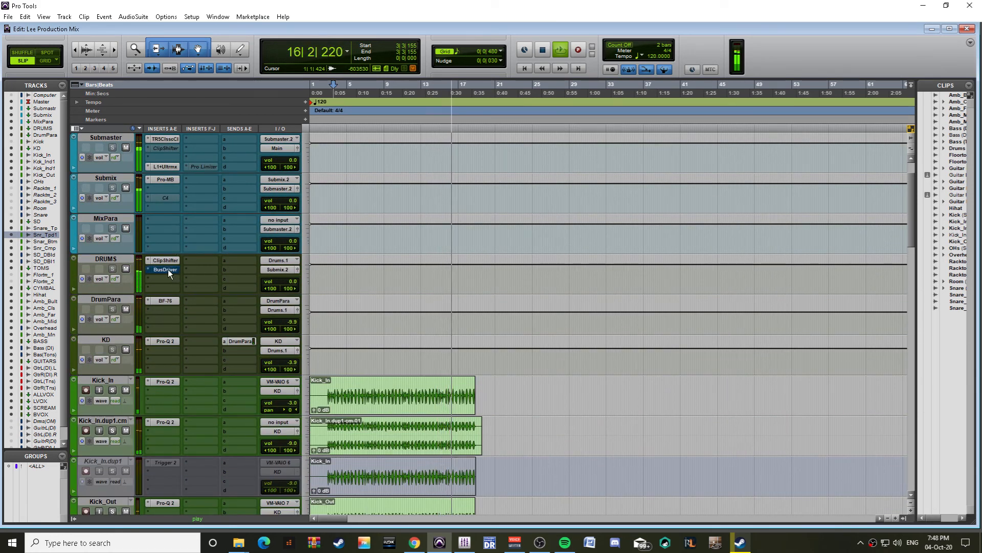
key(space)
Step: Insert the stereo TDR Kotelnikov below BusDriver on the DRUMS bus and load its Drum Bus - Deep Control preset
click(169, 280)
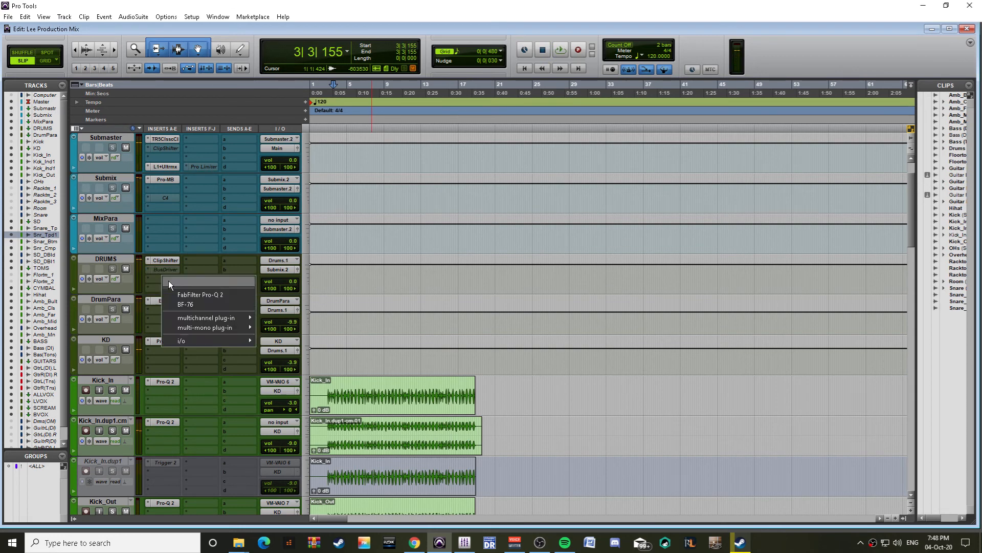
mouse_move(186, 318)
mouse_move(281, 327)
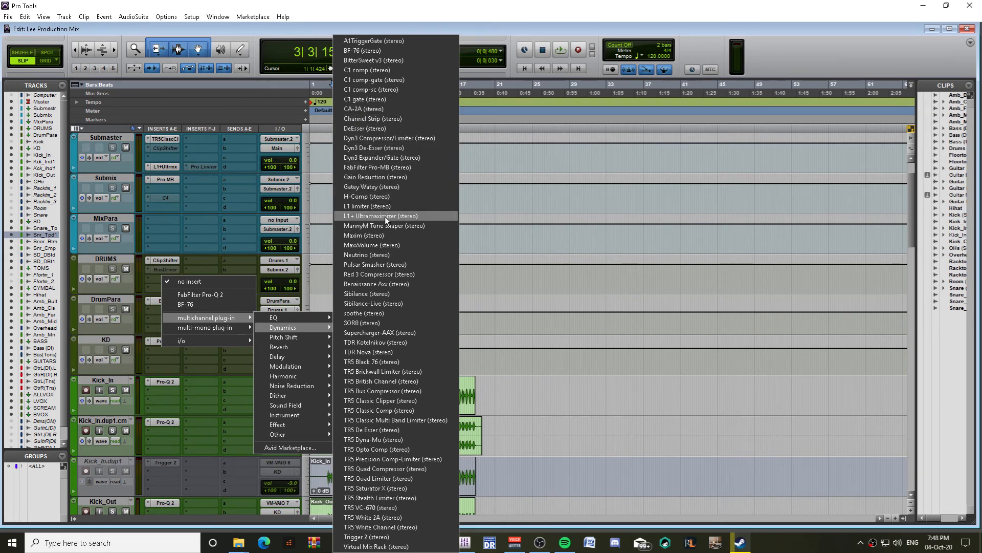
click(395, 343)
click(520, 119)
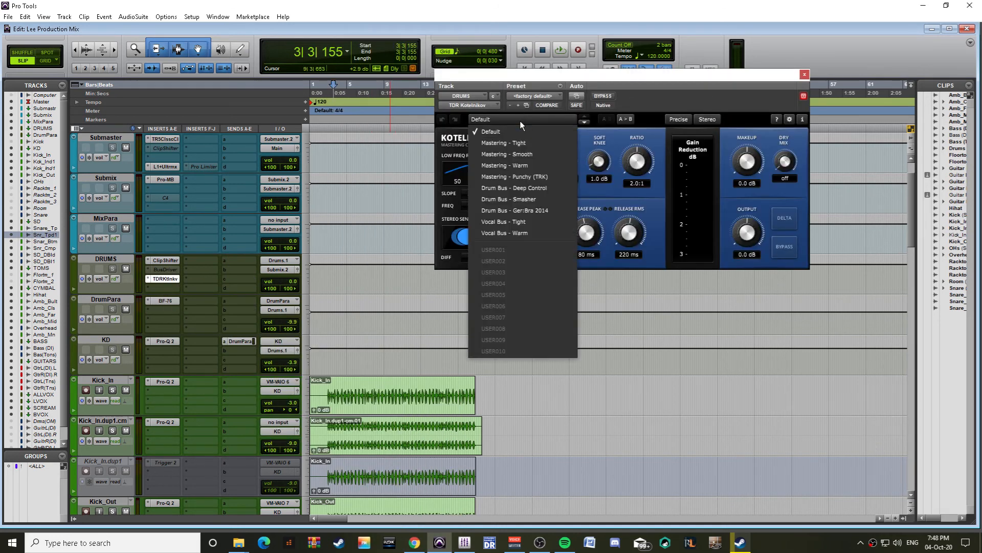
click(517, 189)
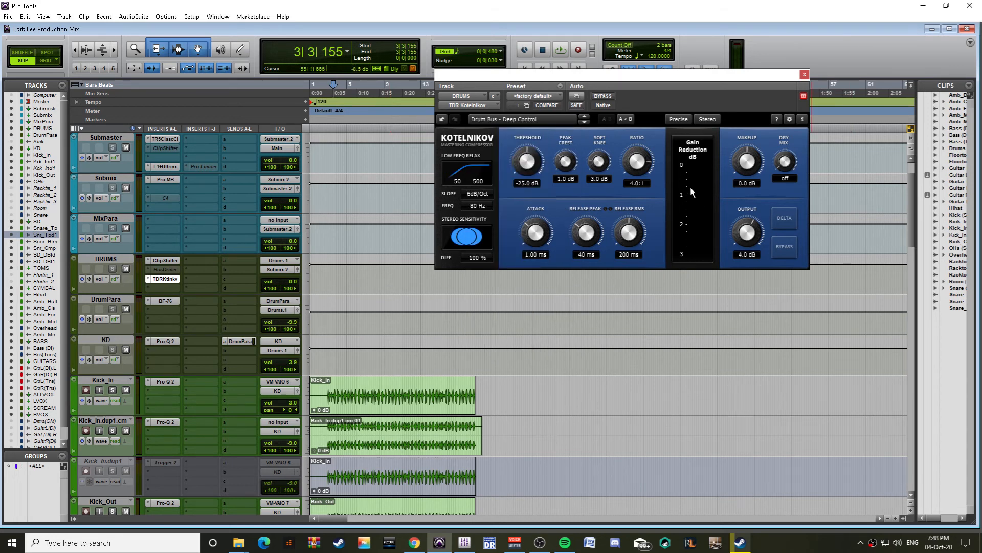
Step: Play the mix and set Kotelnikov's threshold to -18.4 dB, makeup to 0.8 dB and output to 0.0 dB
key(space)
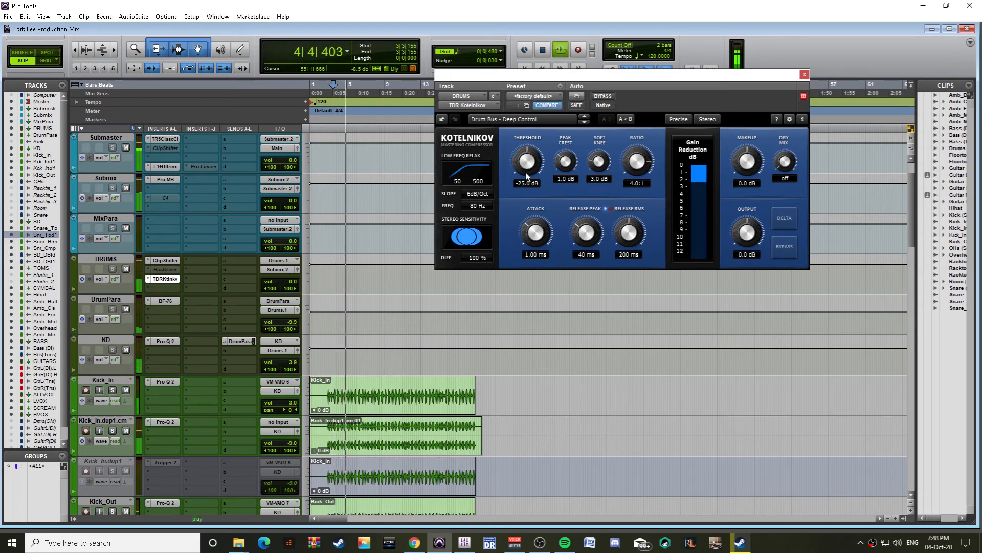
drag(527, 161, 527, 148)
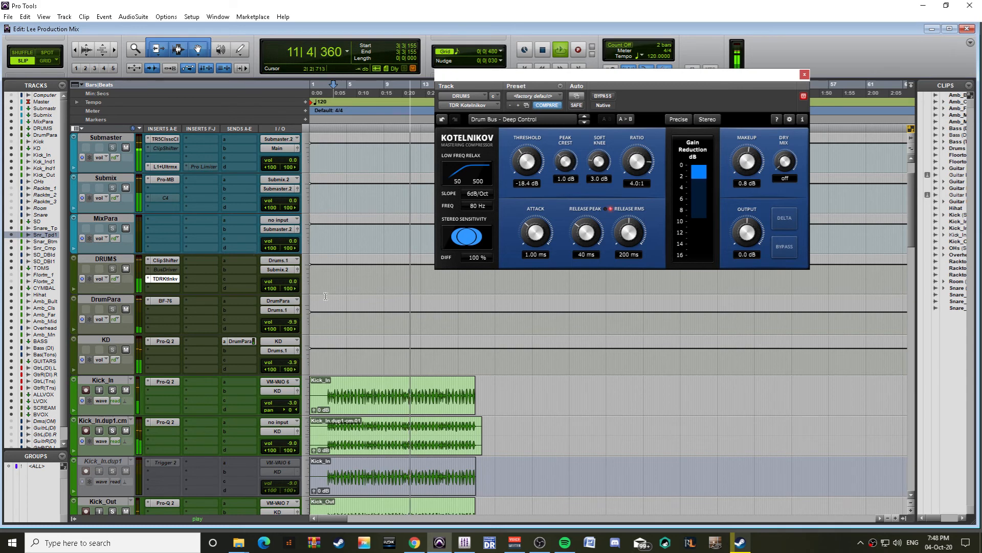
Step: Inspect the Submaster's clipper and L1 Ultramaximizer, and the Submix's Pro-MB with its preset list, while the mix plays
click(165, 139)
click(164, 167)
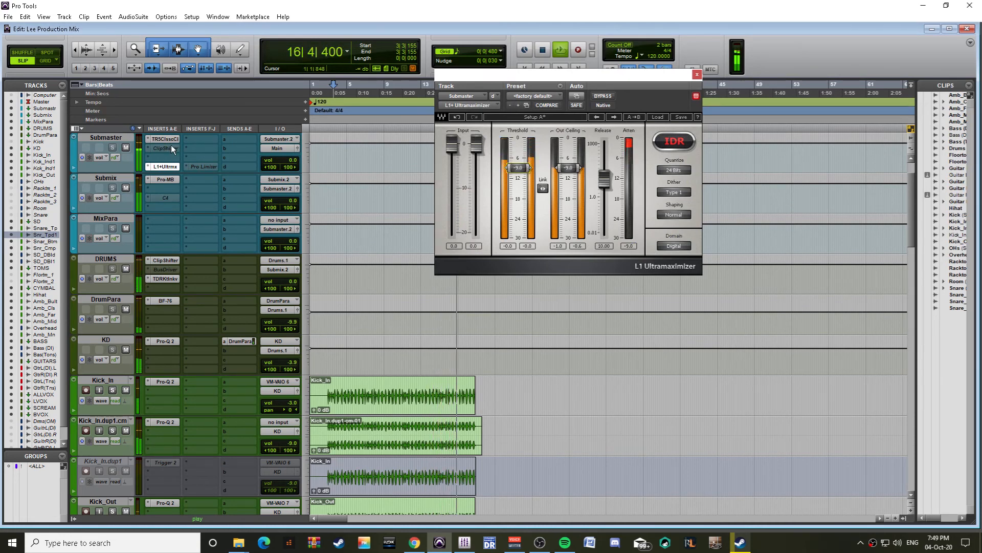
click(164, 180)
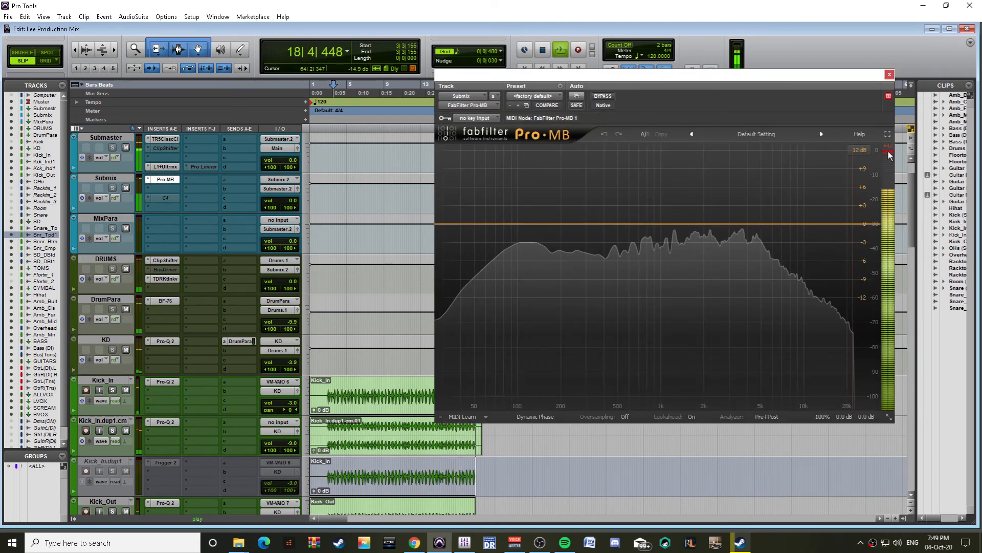
key(space)
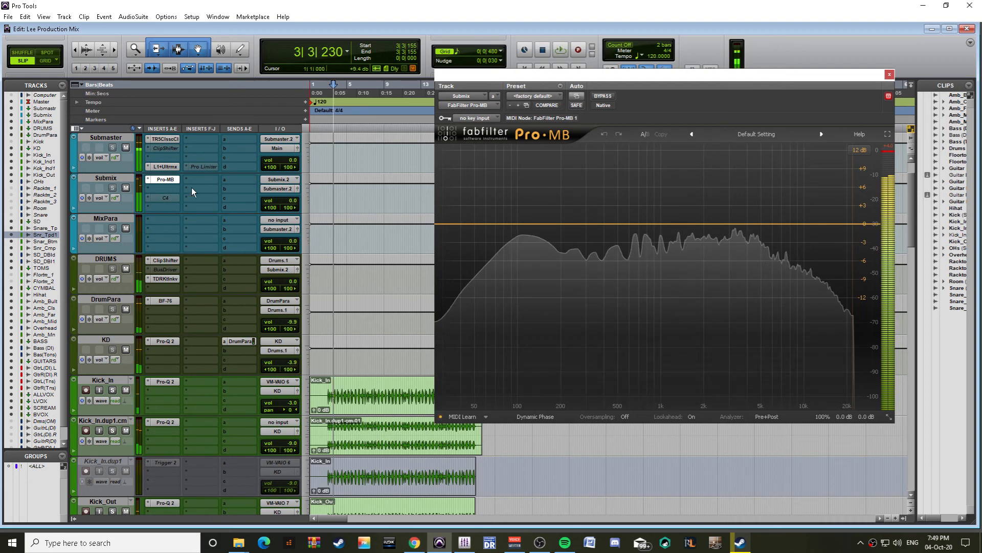
click(786, 132)
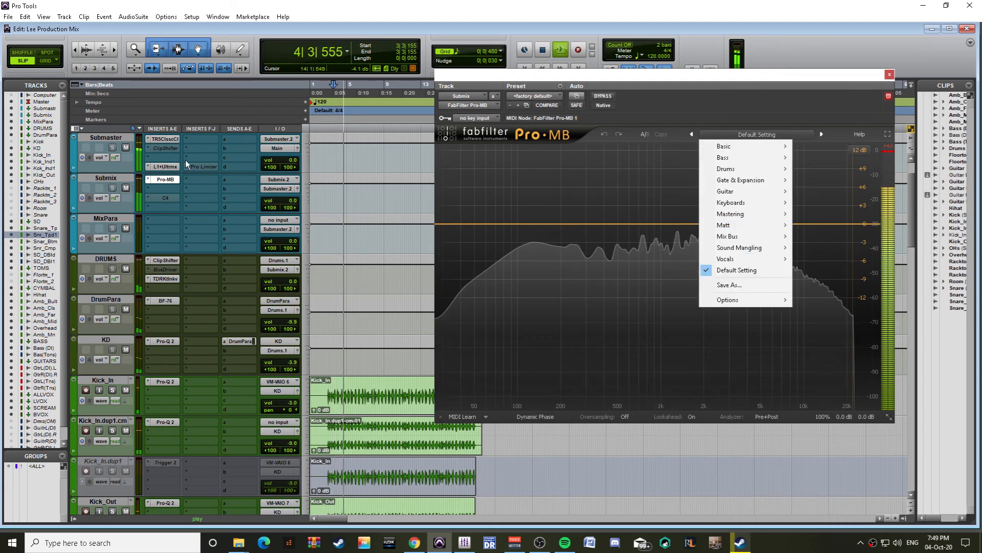
click(889, 74)
Step: Load the 450 hz low pass 24 dB oct preset in the Master's Pro-Q 2, listen to the mix through it, and stop playback
scroll(455, 257, down, 2)
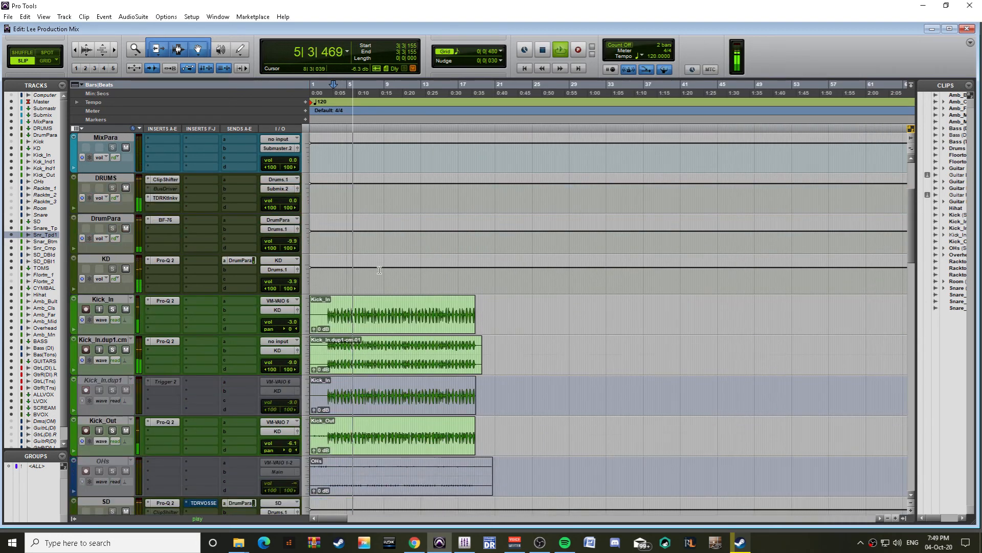
scroll(282, 269, up, 3)
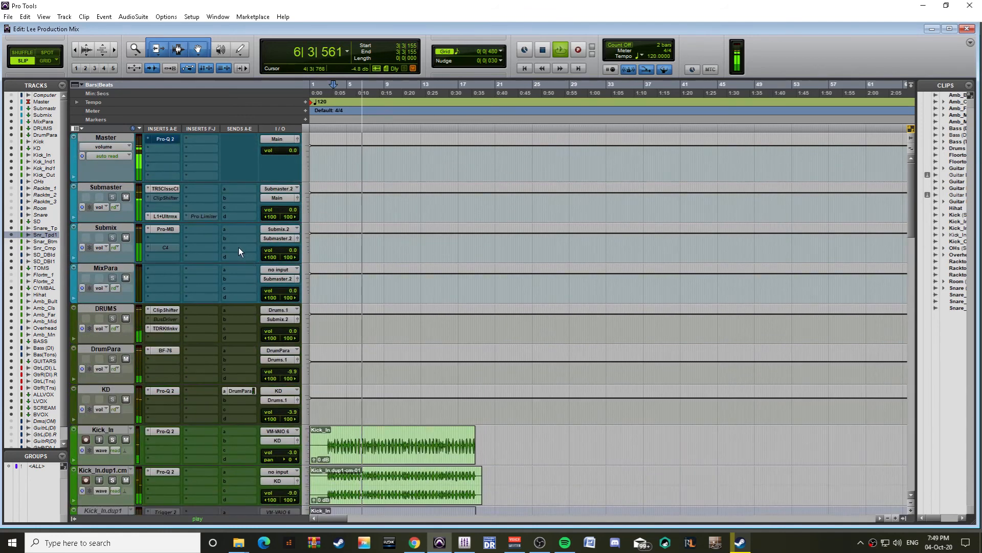
click(164, 139)
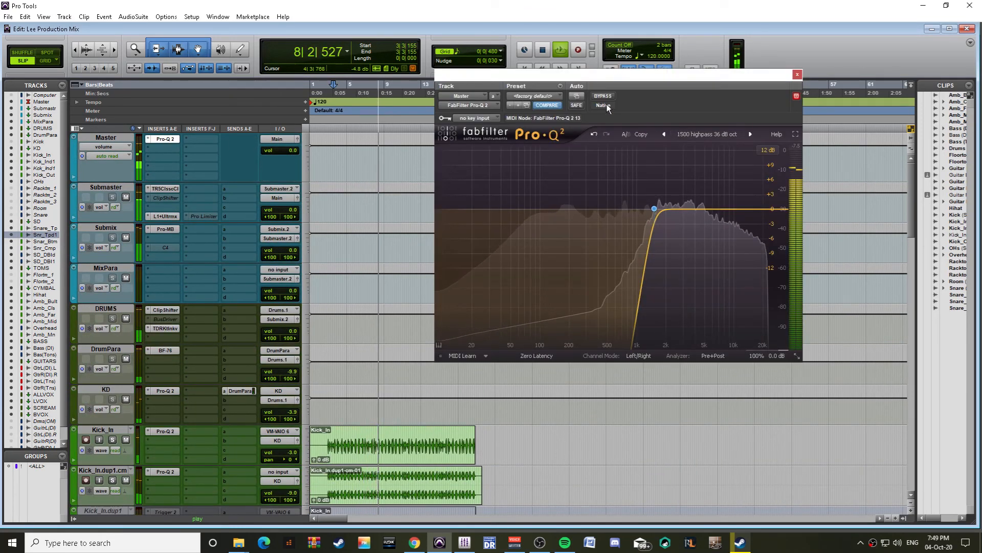
click(551, 96)
click(707, 135)
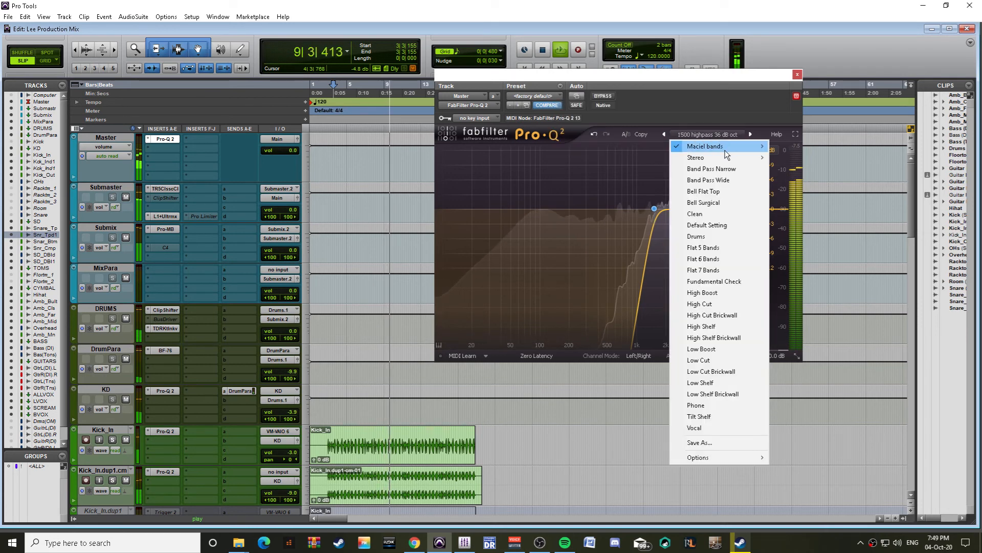
mouse_move(708, 146)
click(808, 169)
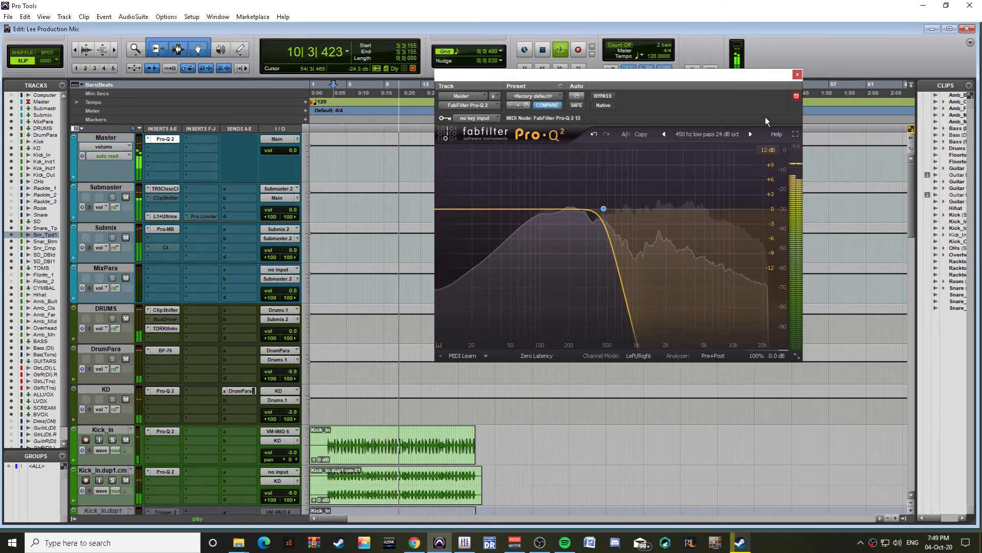
click(797, 75)
scroll(397, 322, down, 4)
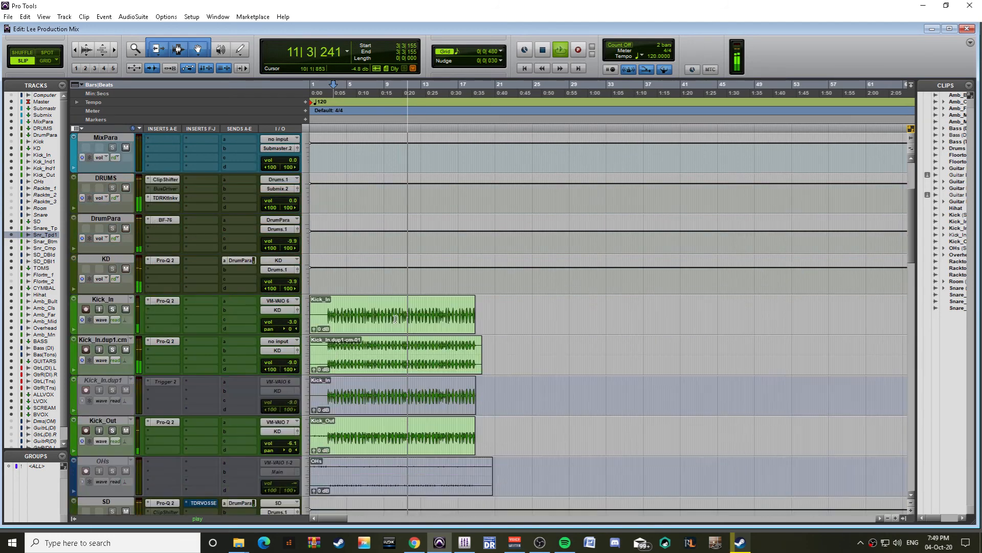
scroll(399, 327, up, 4)
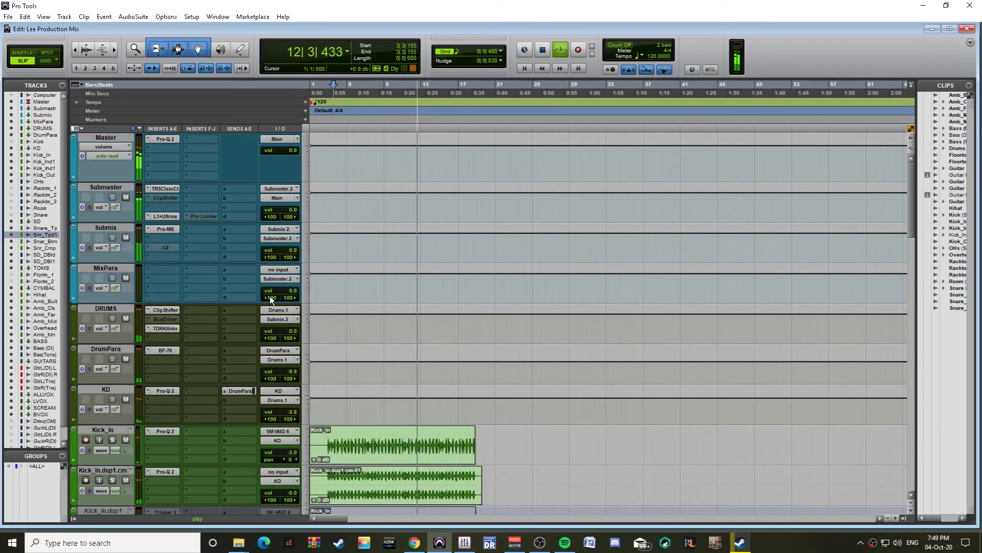
scroll(256, 226, down, 4)
scroll(290, 251, up, 4)
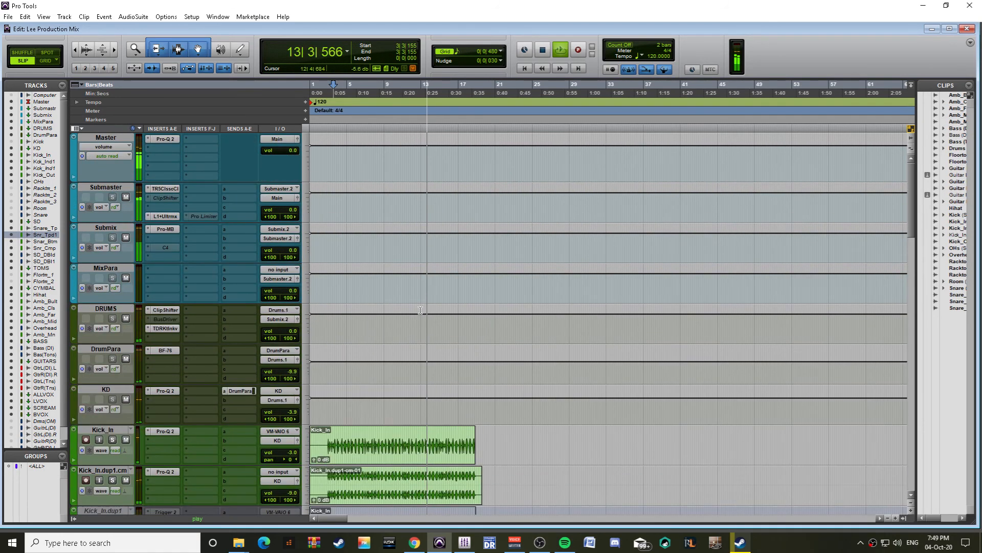
key(space)
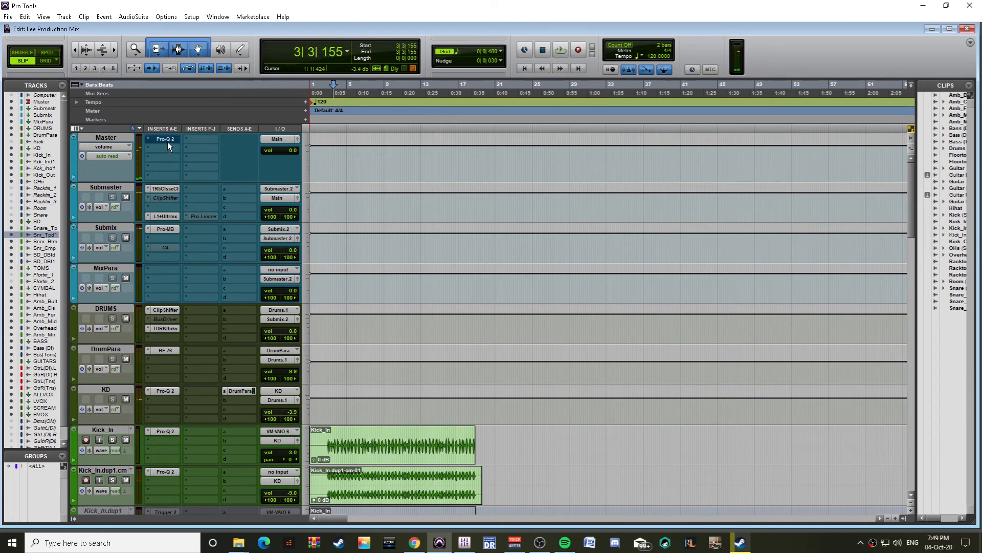
Step: Load the Mennis MixBus preset in the Submix's Pro-MB
click(164, 229)
click(760, 136)
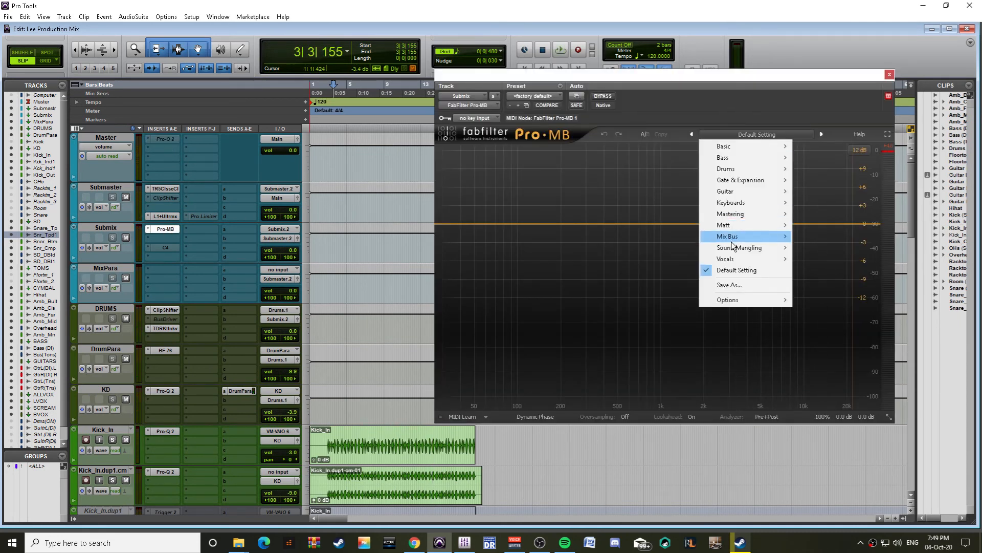
click(827, 236)
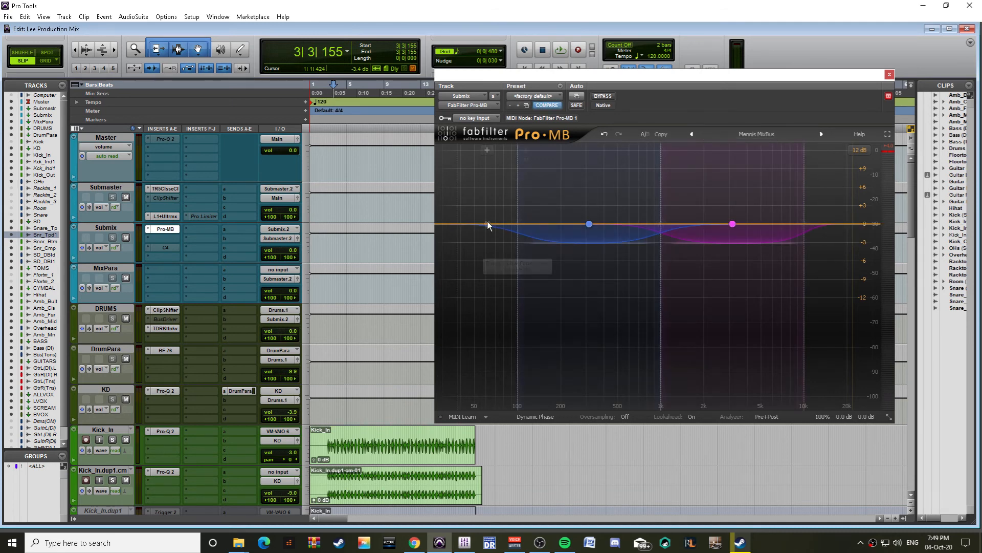
Step: Play the mix, lower the threshold of both Pro-MB bands, and raise their output level to about +3 dB
key(space)
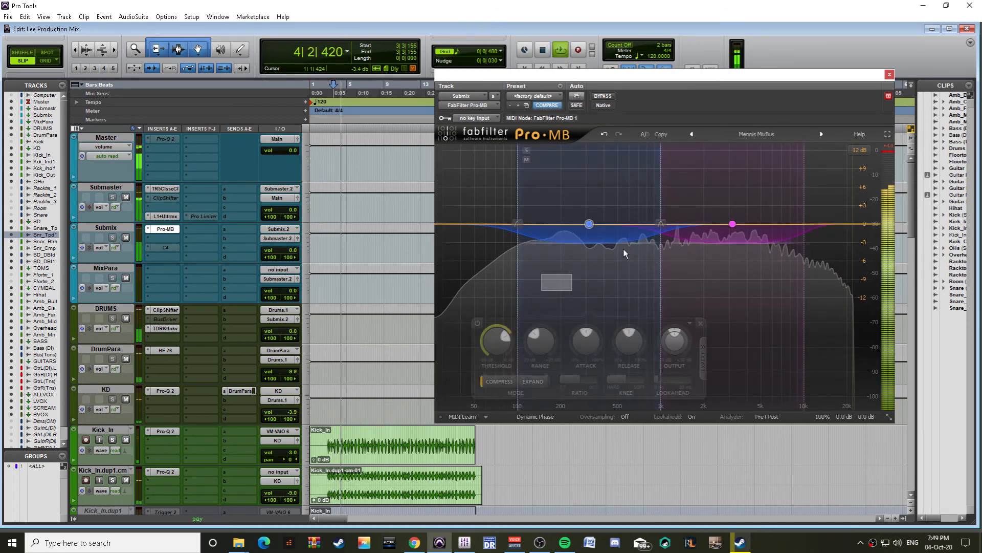
mouse_move(757, 215)
drag(576, 337, 561, 328)
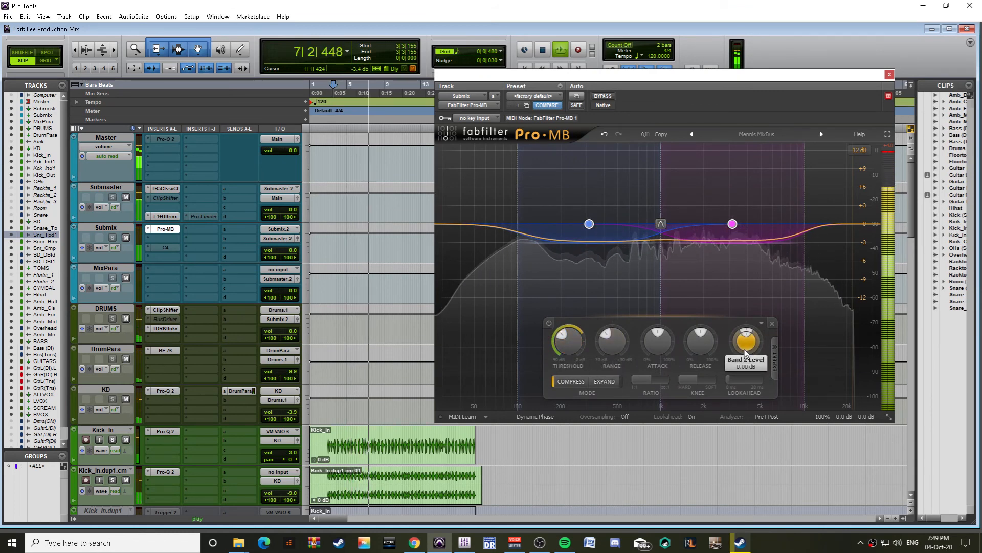
drag(746, 339, 767, 328)
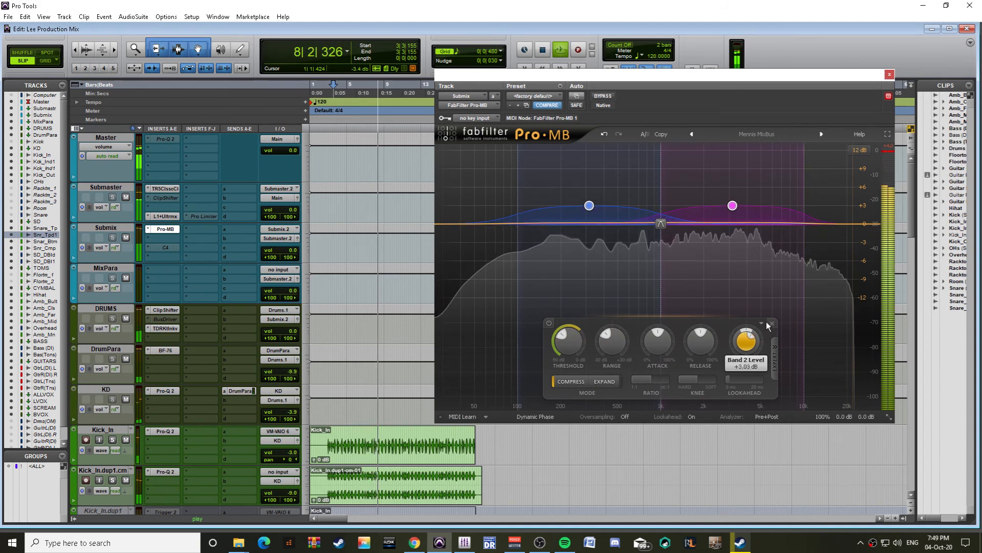
drag(572, 330, 572, 335)
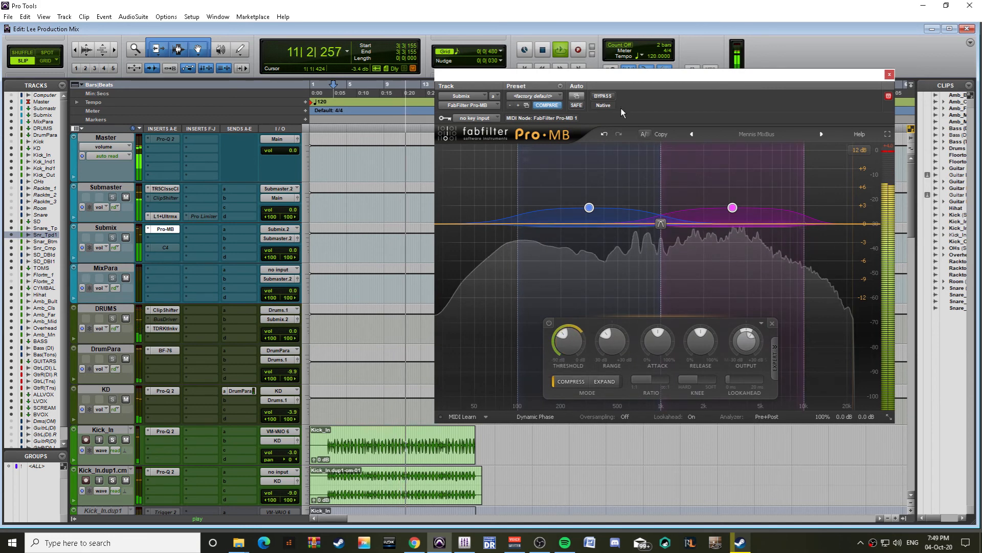
Step: Compare the Submix with Pro-MB bypassed and active, and close its window
click(606, 97)
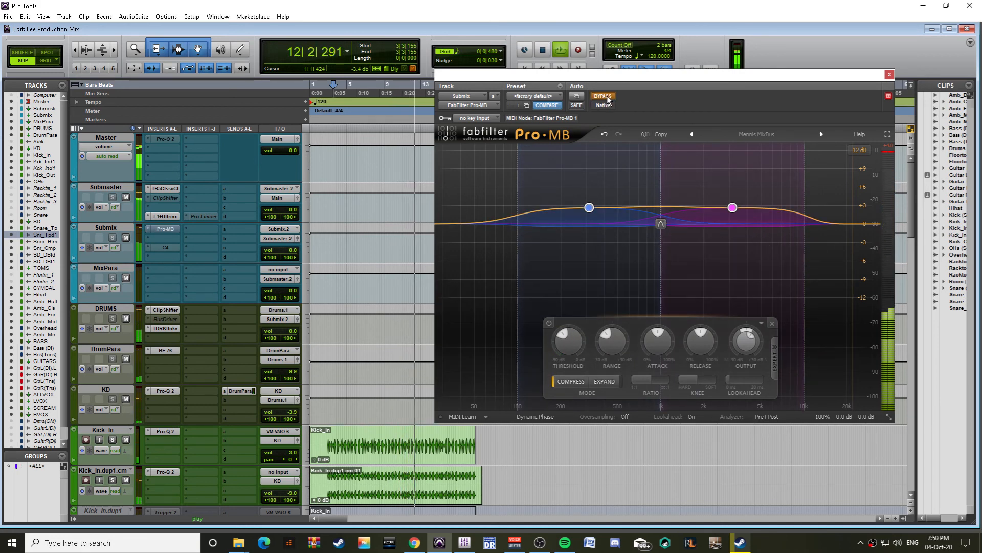
click(606, 97)
click(889, 74)
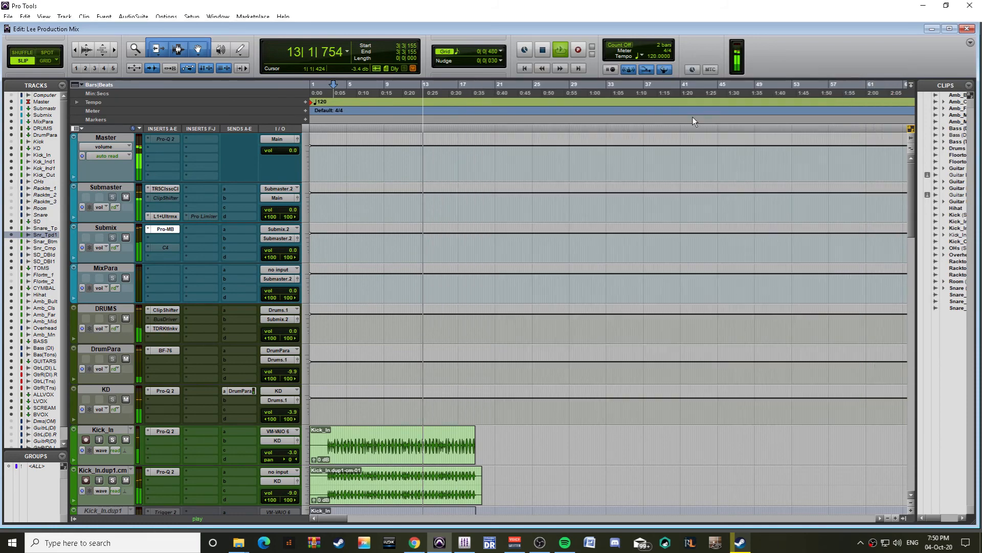
scroll(279, 250, down, 10)
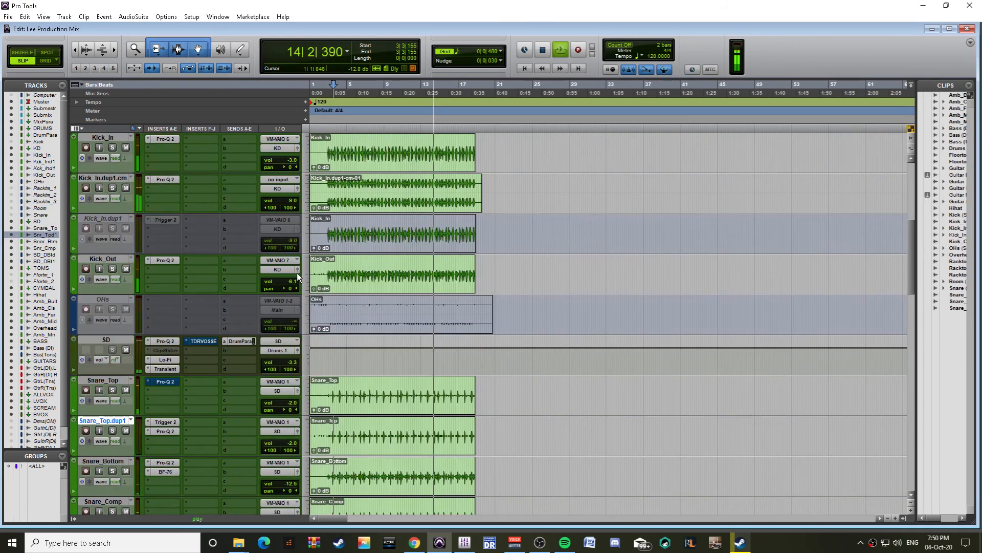
Step: Listen to the mix while checking the buses and the kick and snare tracks, restarting playback once before stopping
scroll(296, 273, up, 3)
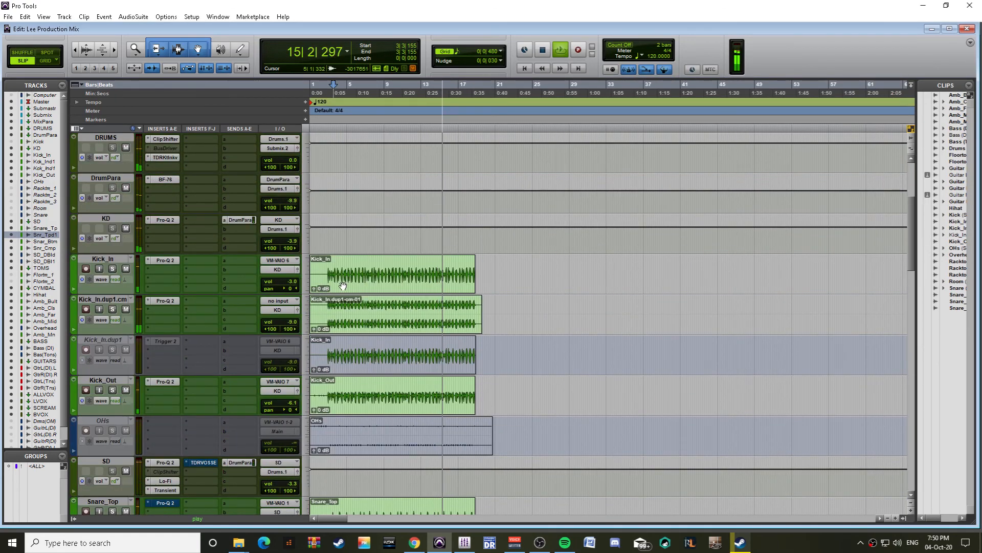
scroll(343, 285, up, 4)
scroll(343, 315, down, 2)
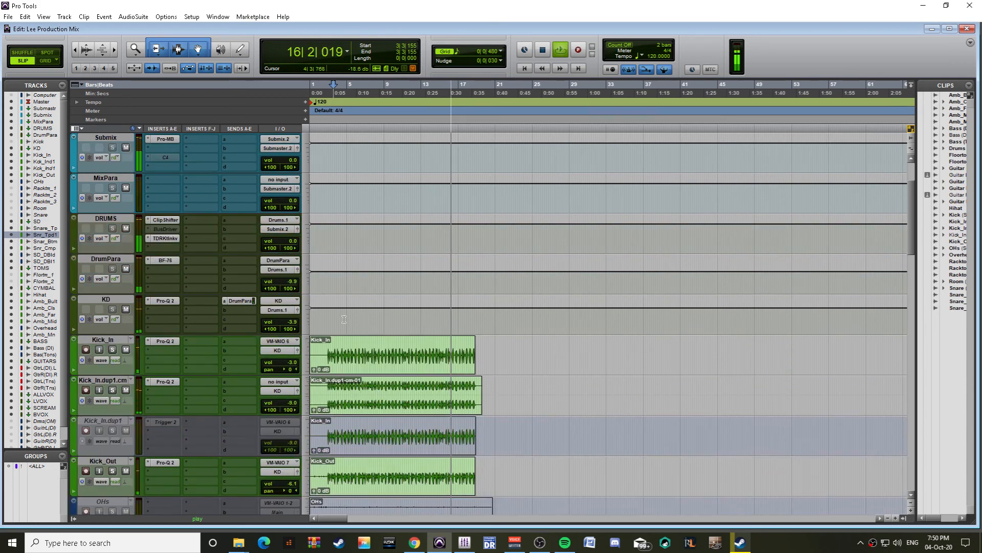
scroll(343, 319, up, 2)
scroll(340, 328, down, 3)
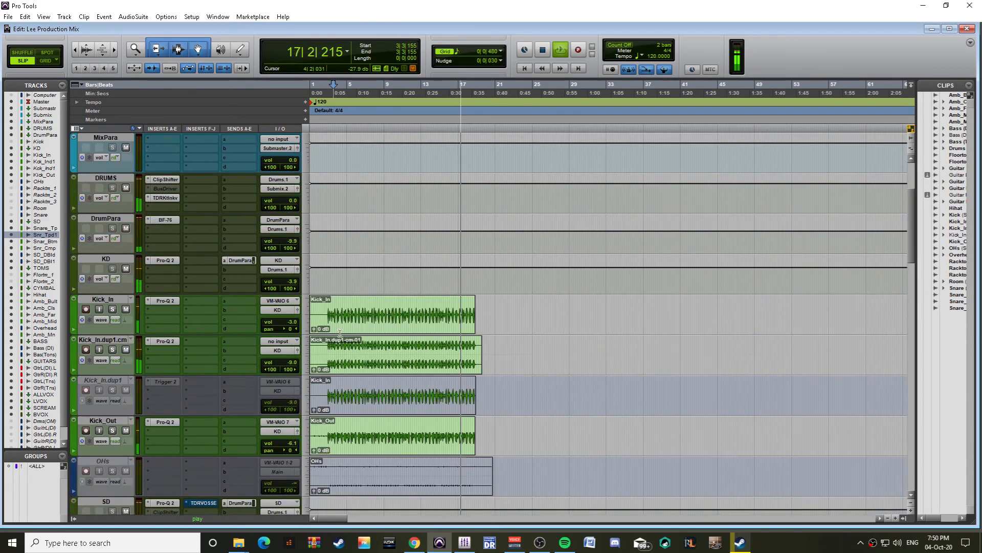
scroll(340, 333, down, 2)
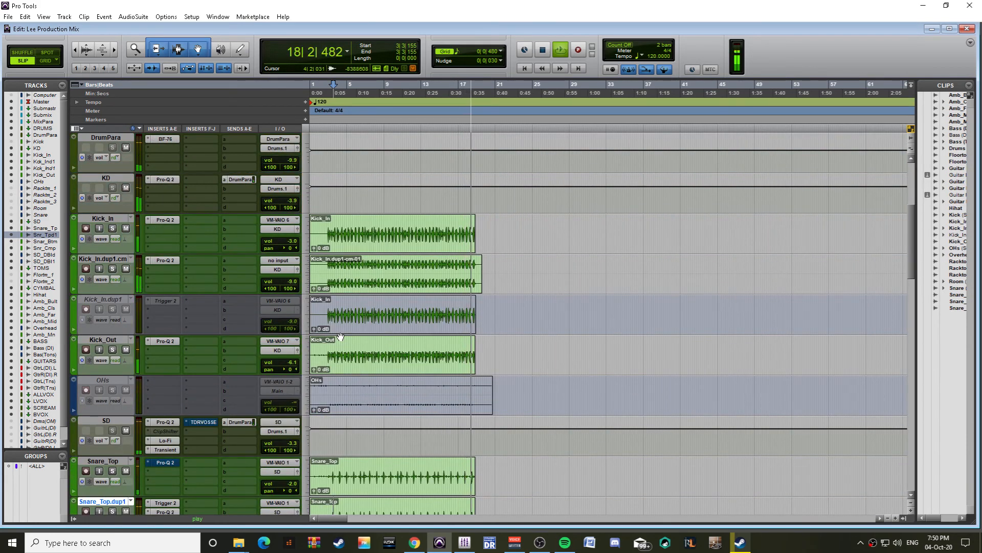
scroll(329, 285, up, 5)
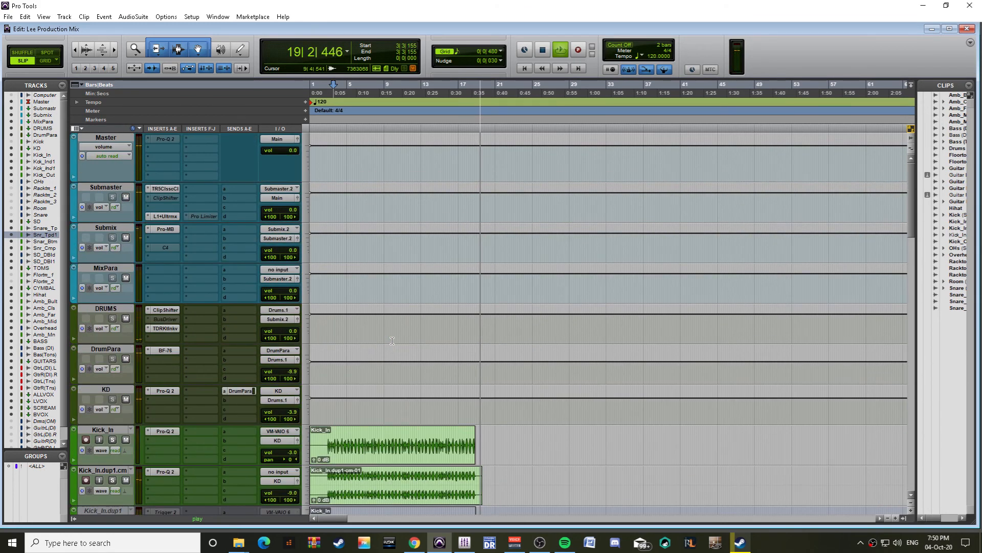
key(space)
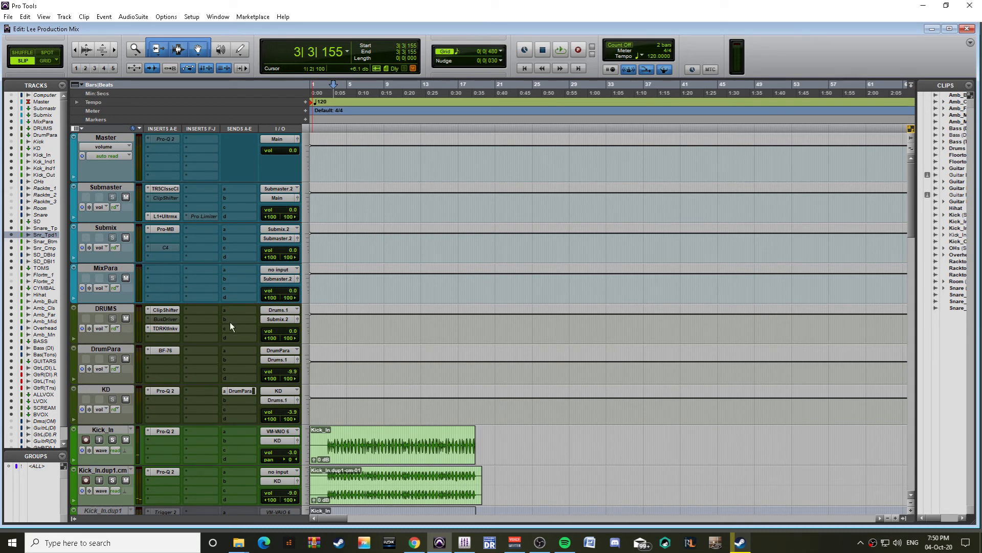
key(space)
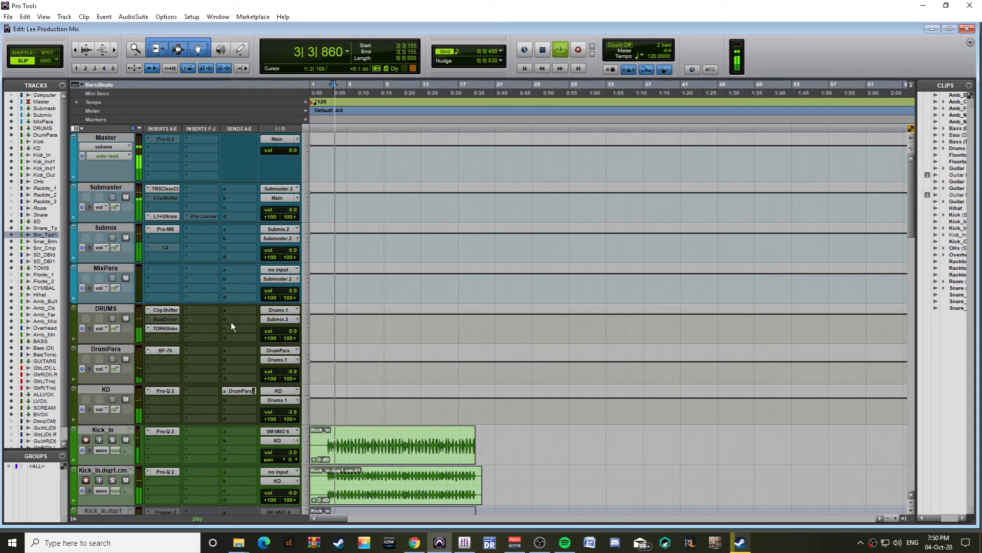
key(space)
Step: Inspect the Submaster's L1 Ultramaximizer and the SD bus's Pro-Q 2 settings, and close the plug-in window
click(164, 216)
scroll(380, 326, down, 10)
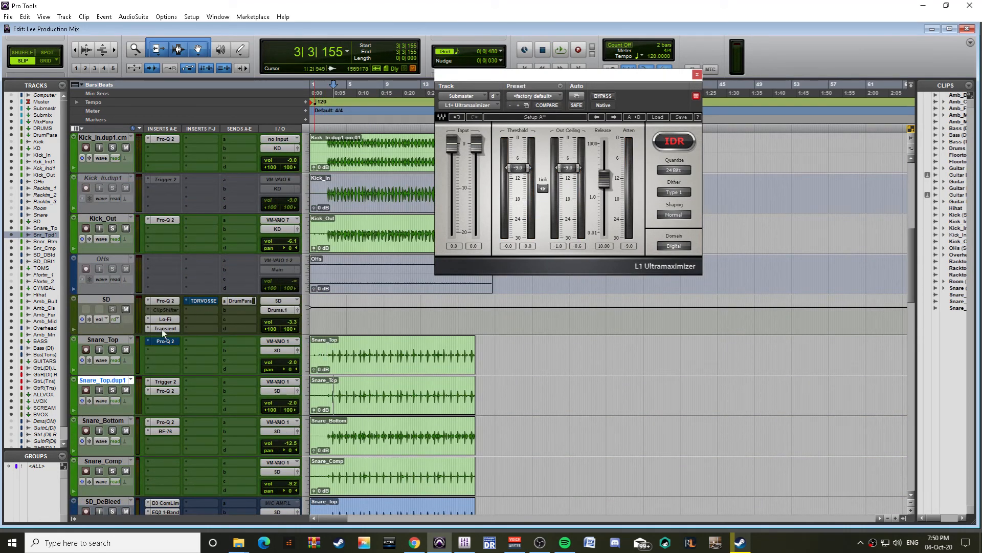
click(166, 300)
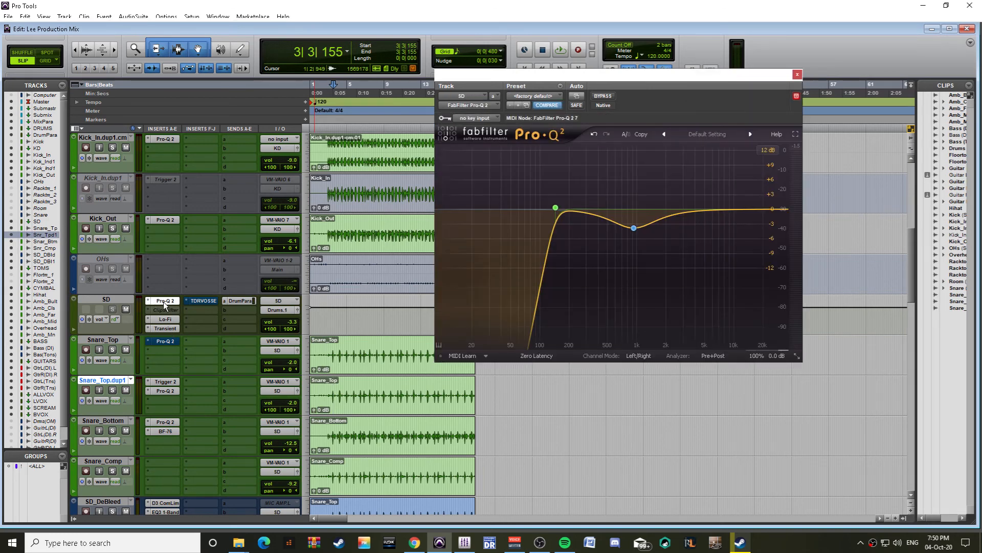
click(164, 301)
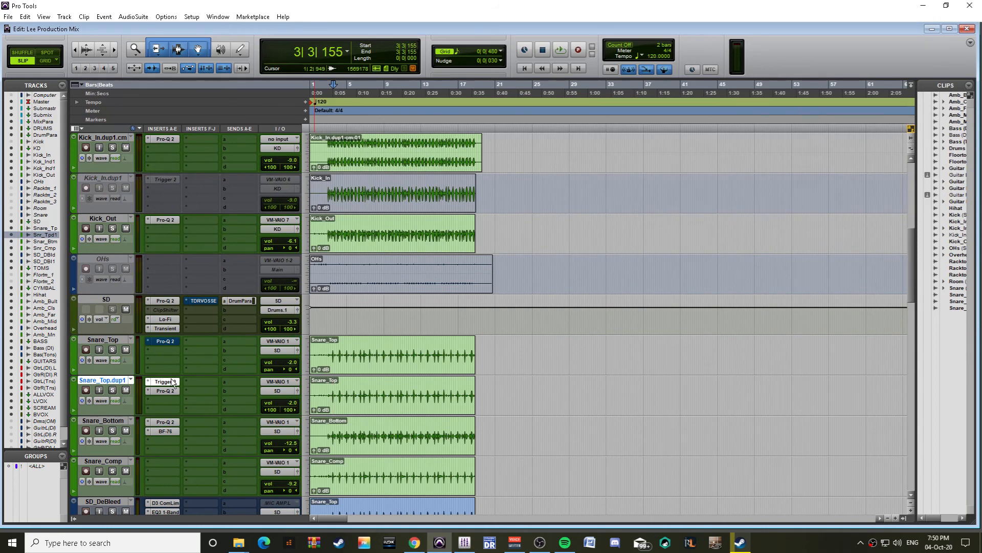
Step: Replace the Trigger 2 insert on Snare_Top.dup1 with its mono version
click(173, 382)
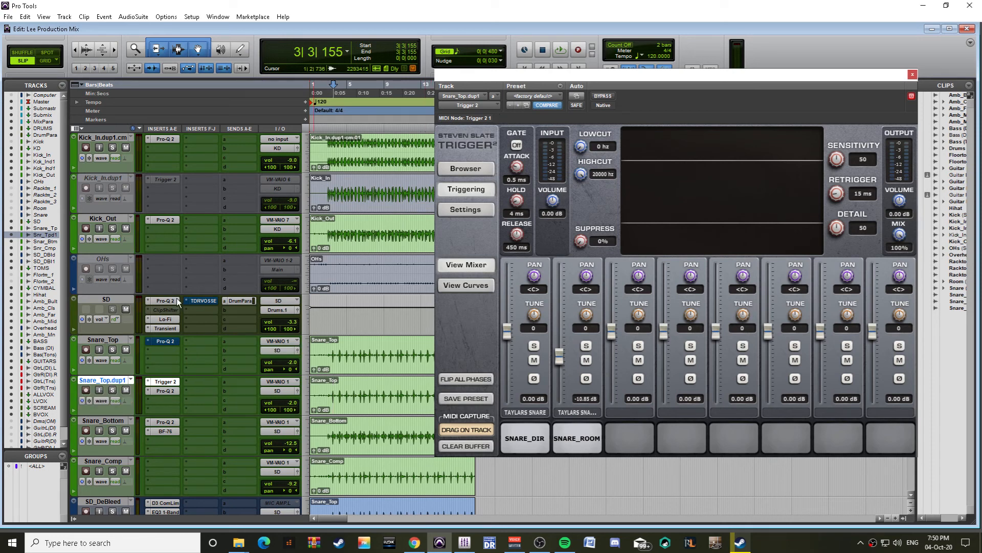
click(471, 104)
mouse_move(501, 145)
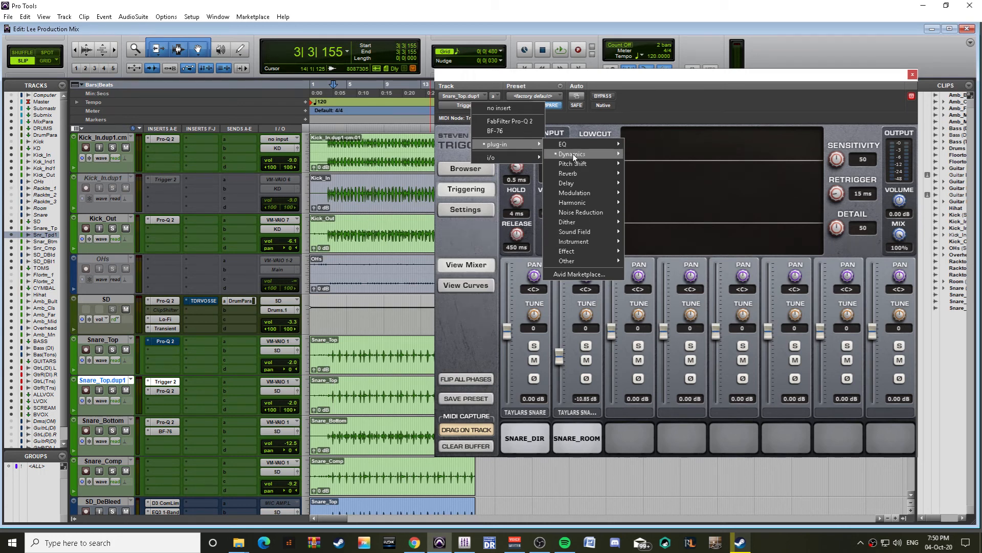
mouse_move(572, 154)
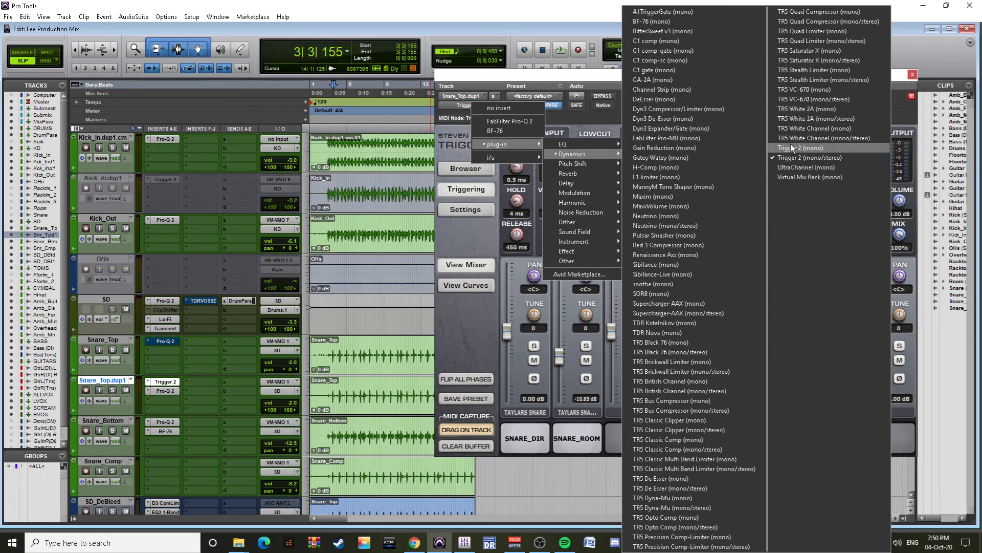
click(793, 148)
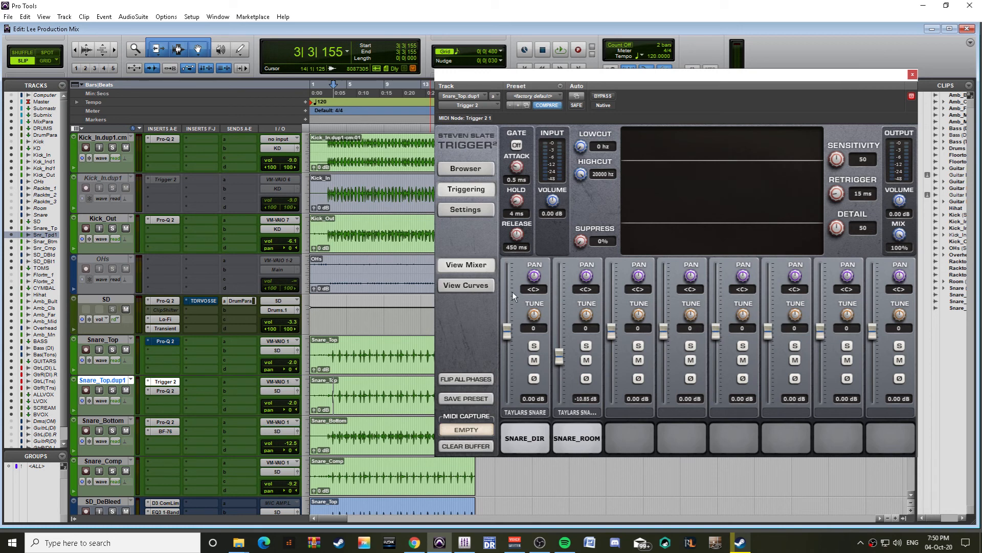
Step: Audition Snare_Top.dup1 in solo, show the curves view in Trigger 2, stop playback, and close the plug-in
key(space)
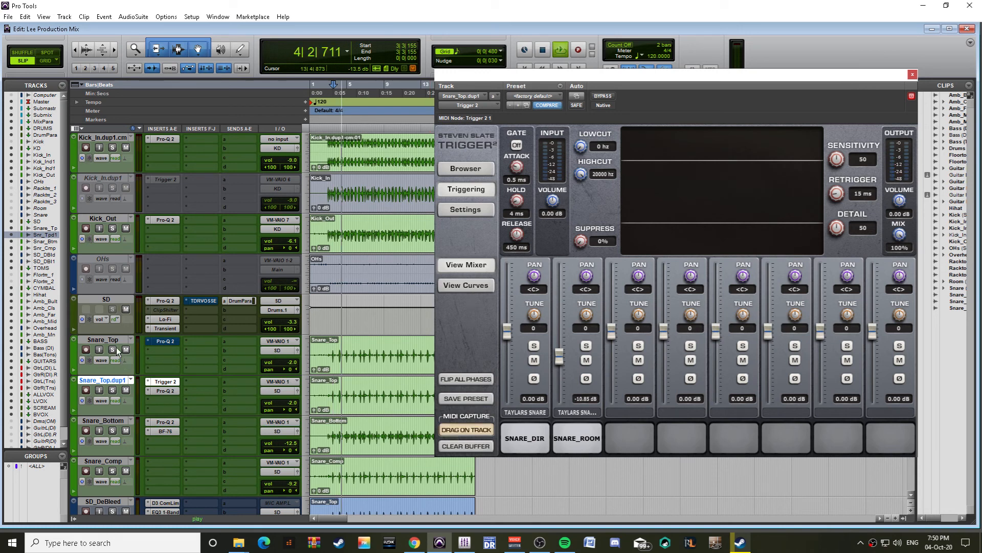
click(113, 390)
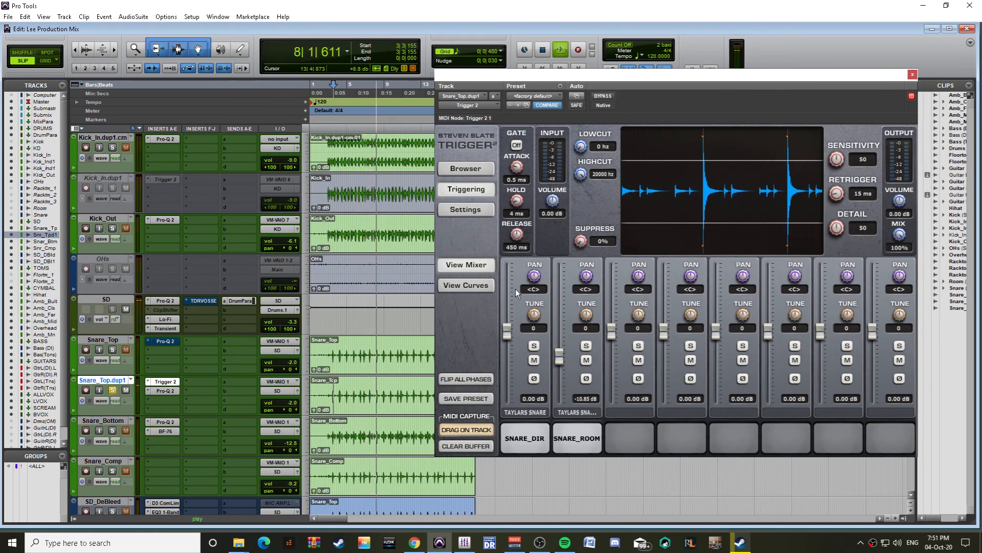
click(473, 286)
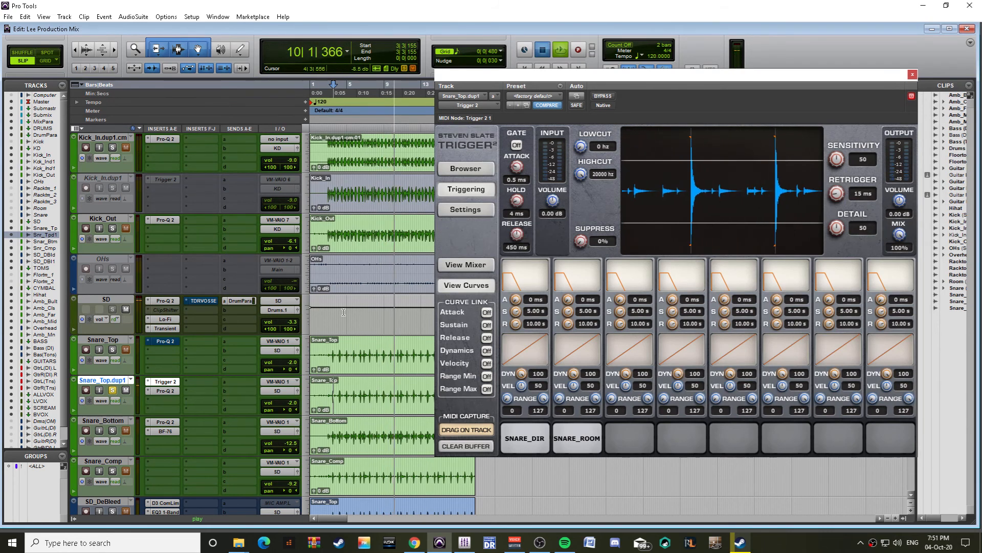
key(space)
key(ctrl+w)
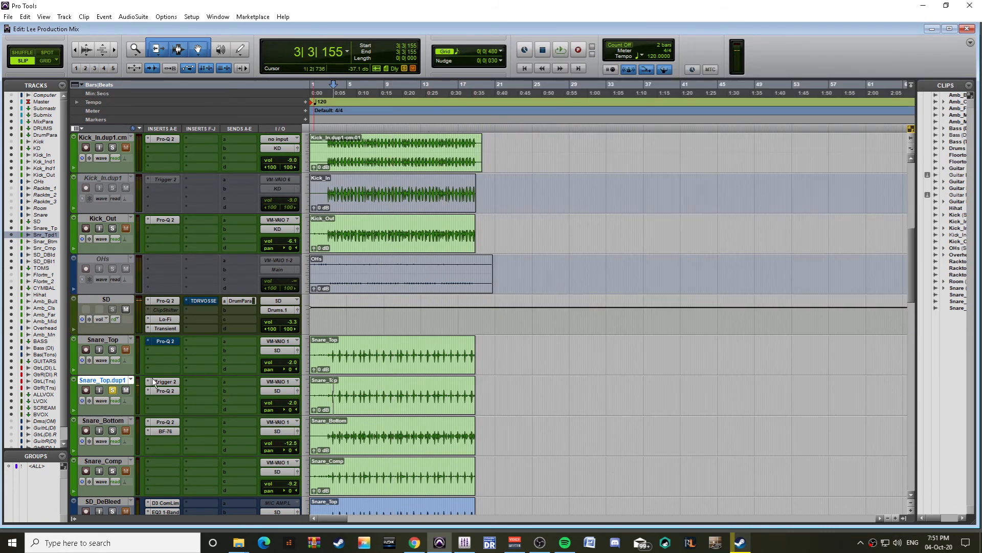
Step: Play the full mix while looking over the tracks from the Master to the ambience and bass tracks, and stop playback
scroll(340, 354, up, 5)
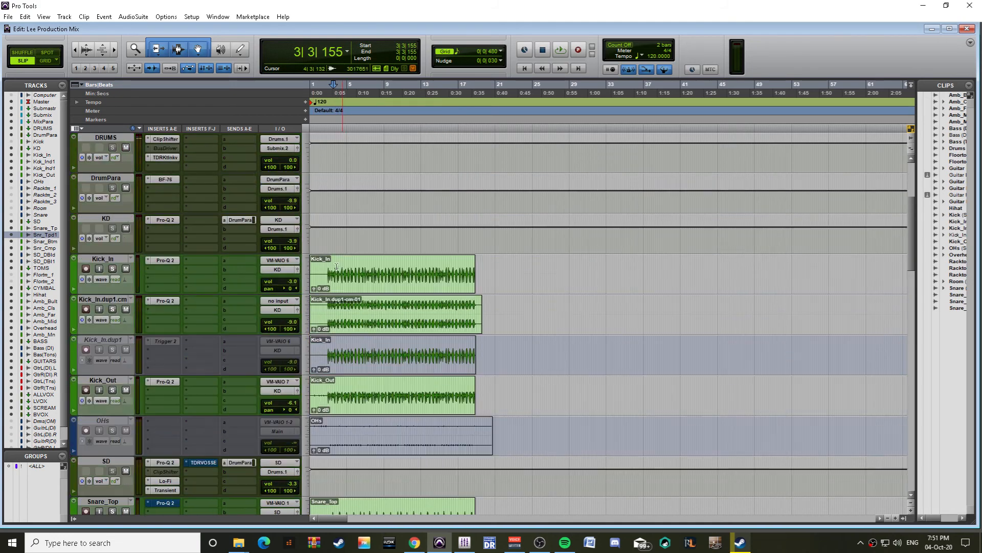
key(space)
scroll(304, 289, down, 3)
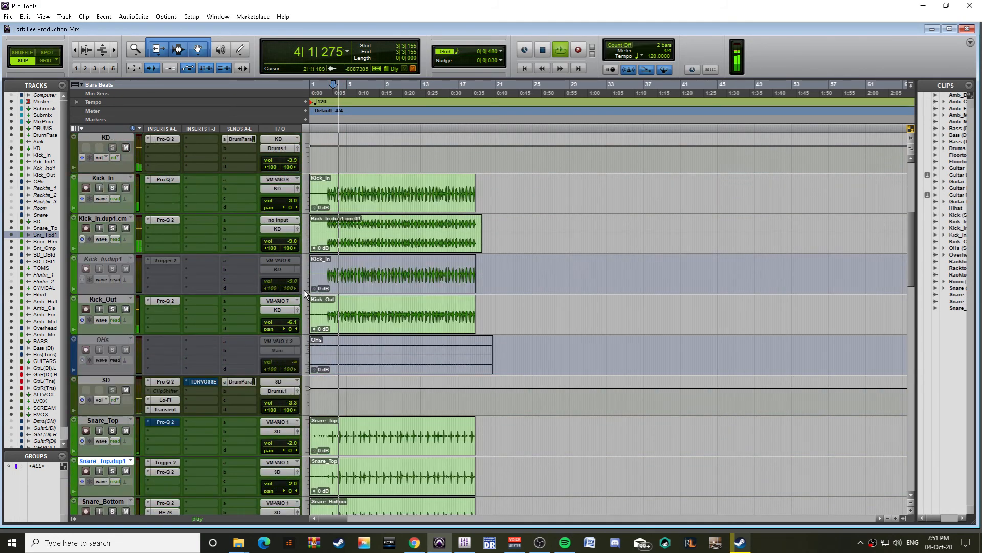
scroll(304, 290, up, 6)
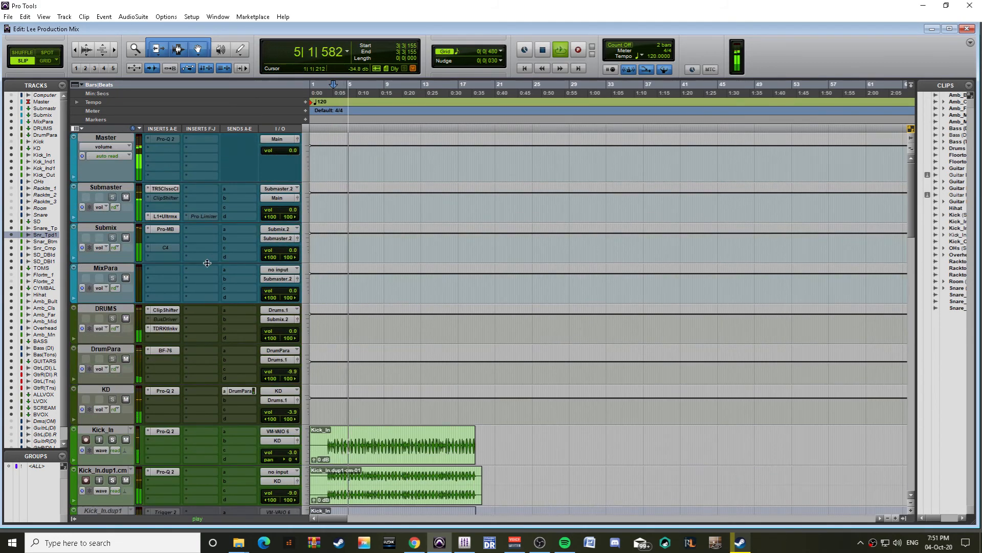
scroll(203, 259, down, 3)
scroll(204, 259, down, 20)
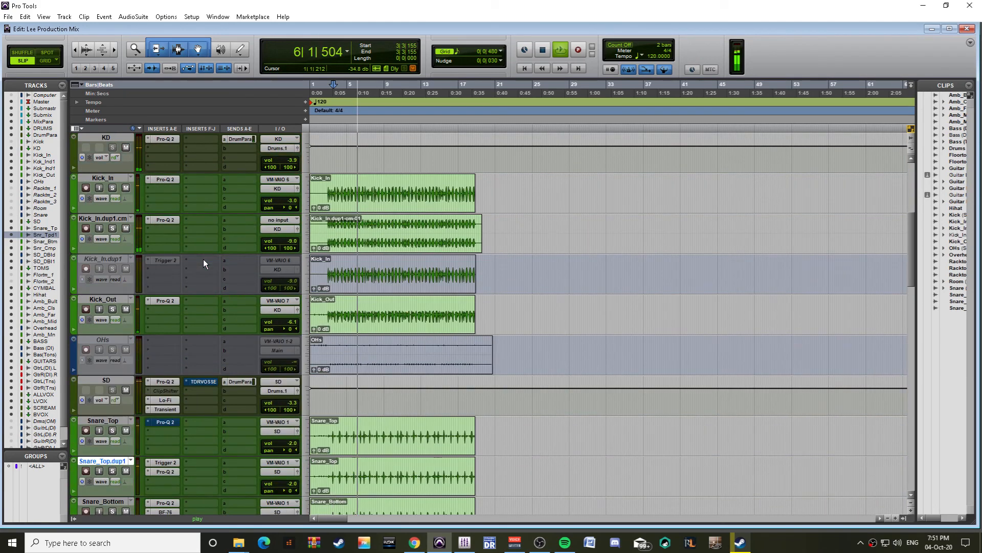
scroll(203, 259, down, 8)
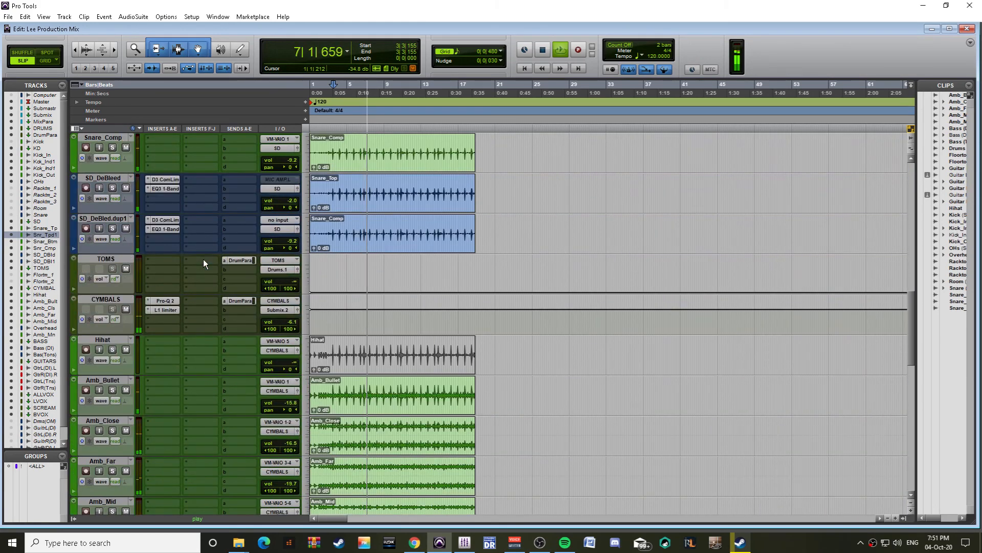
scroll(203, 259, down, 1)
key(space)
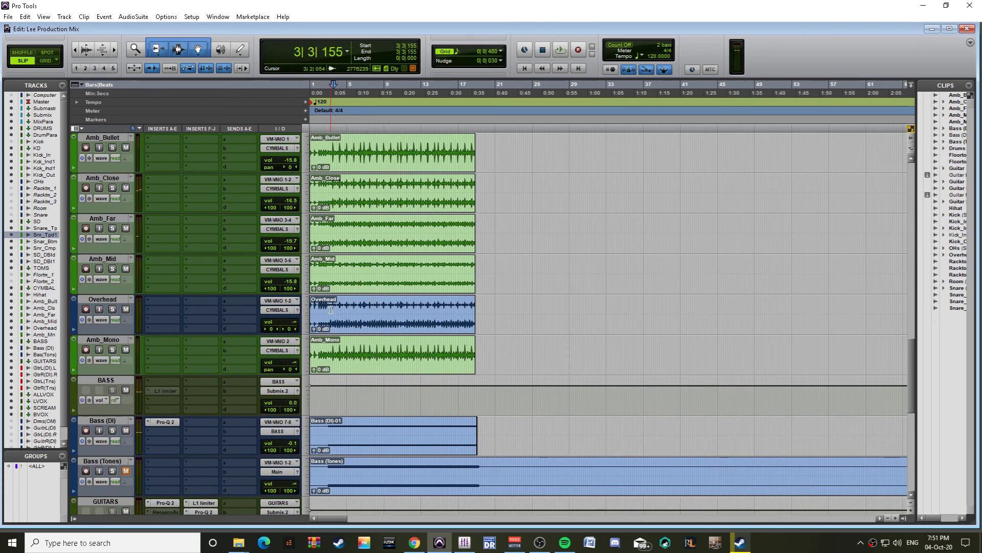
Step: Zoom in on the timeline and audition the Overhead track in solo from the end of bar 1
click(108, 300)
key(ctrl+])
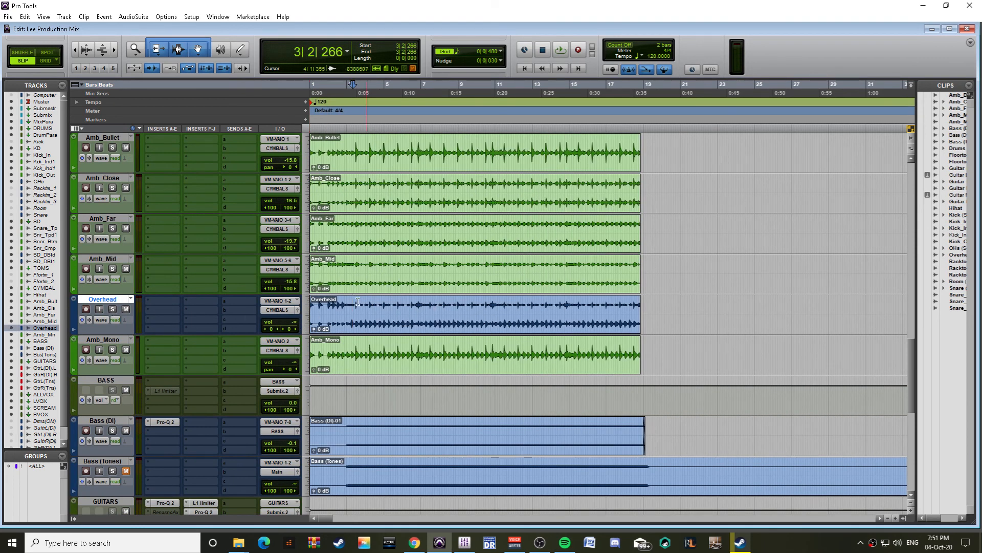
key(ctrl+])
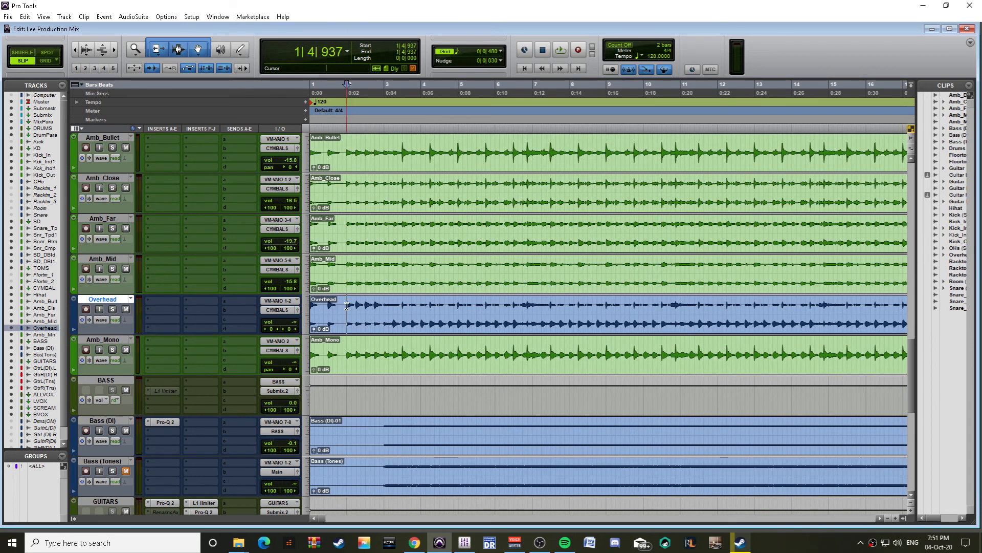
key(space)
click(113, 309)
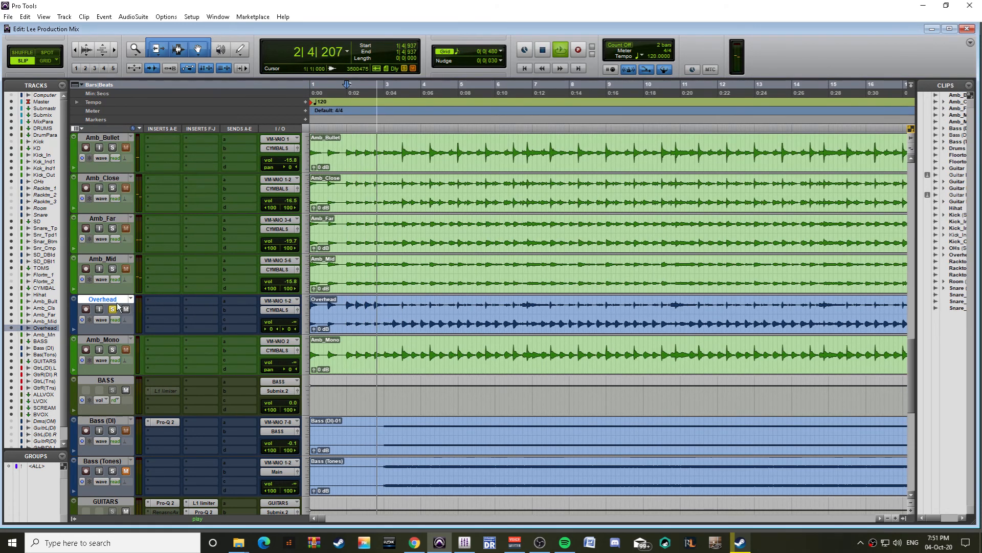
key(space)
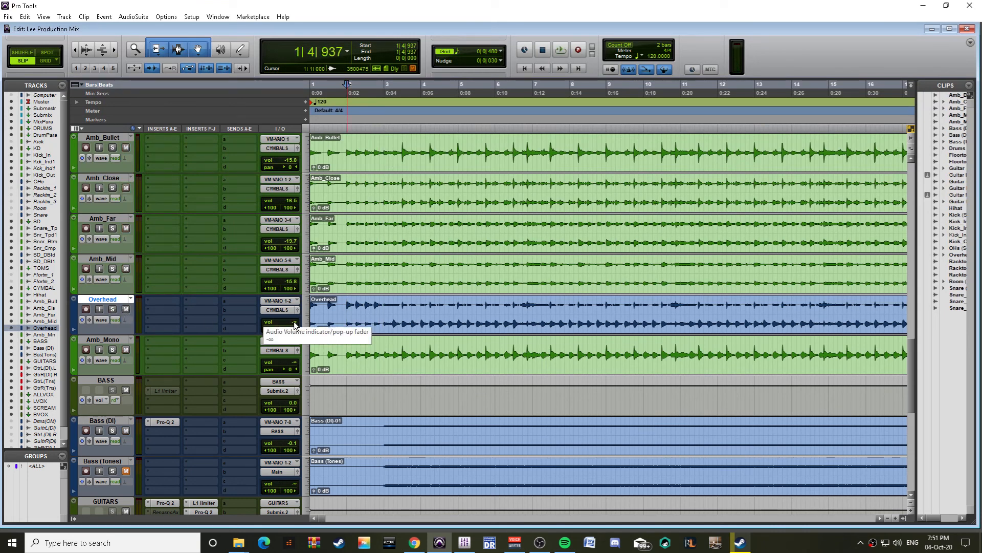
Step: Bring the Overhead track into the mix, compare it muted and unmuted during playback, and settle its volume at -17.1 dB
mouse_move(294, 324)
mouse_down()
mouse_move(295, 299)
mouse_move(293, 308)
mouse_up()
key(space)
click(126, 309)
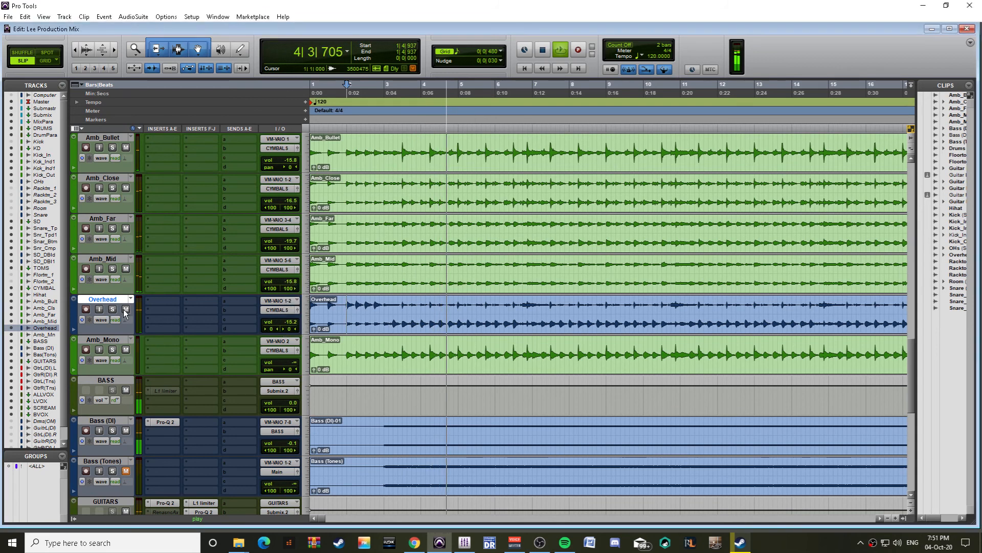
click(125, 309)
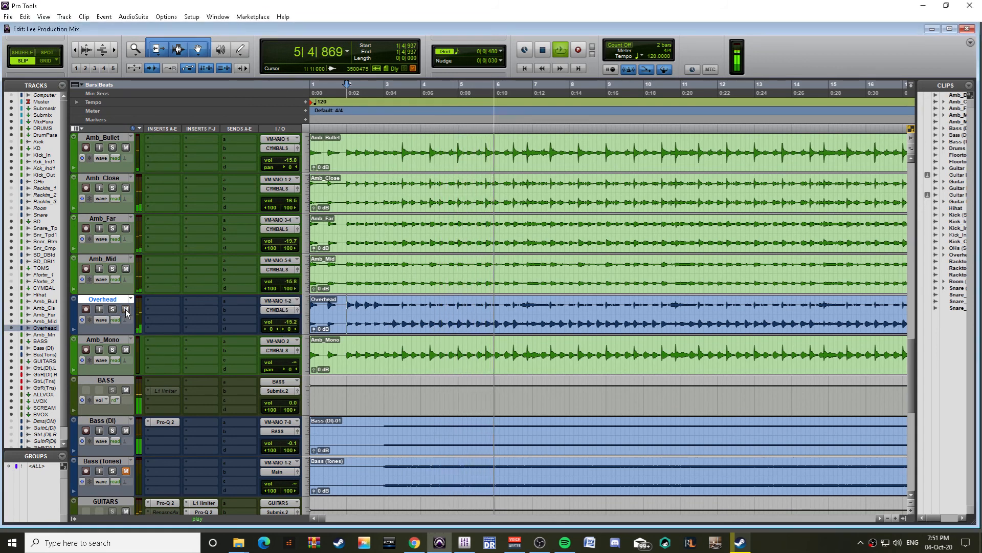
key(r)
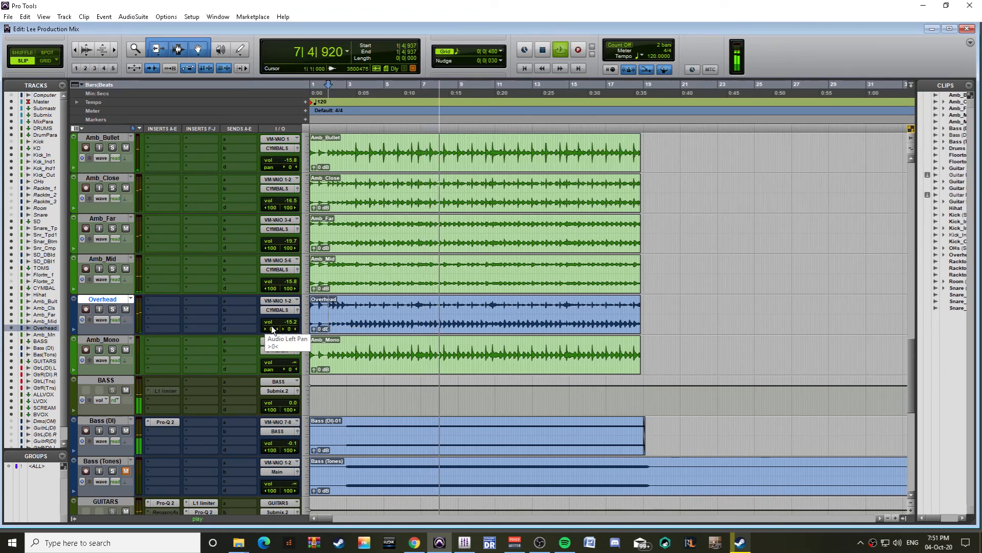
click(126, 309)
click(126, 309)
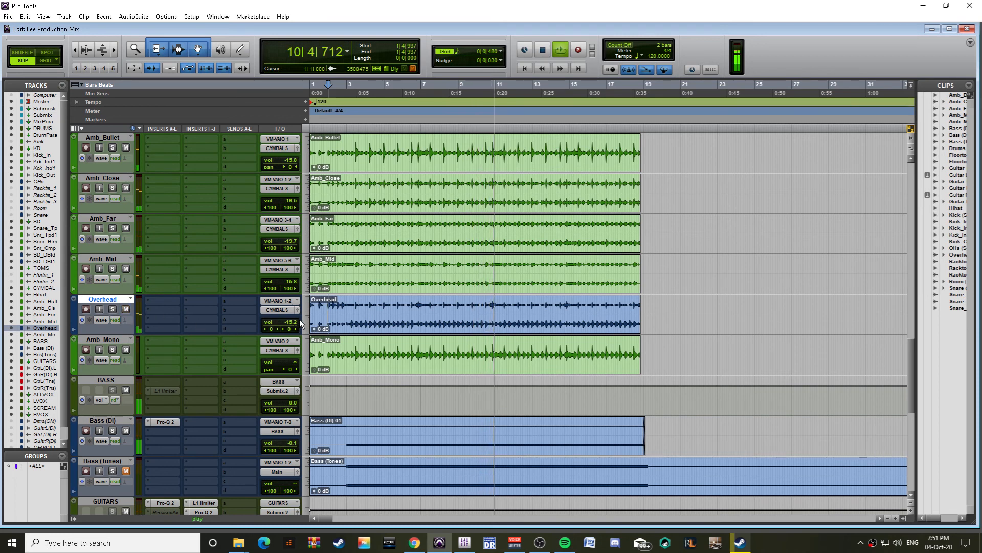
drag(286, 325, 281, 330)
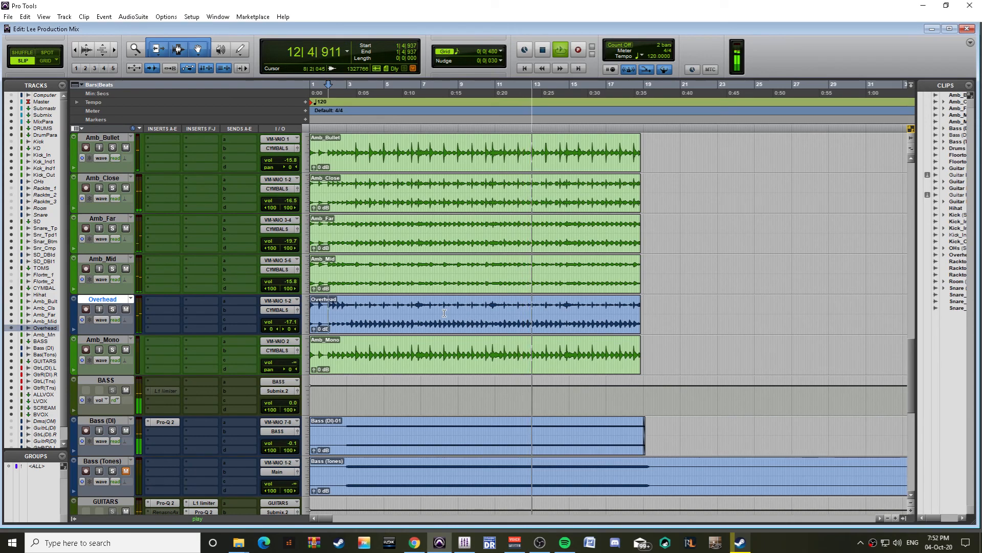
Step: Look over the tracks from the ambience group up to the Master during playback, stop playback, and review down to the guitars
scroll(460, 317, up, 8)
scroll(445, 314, up, 2)
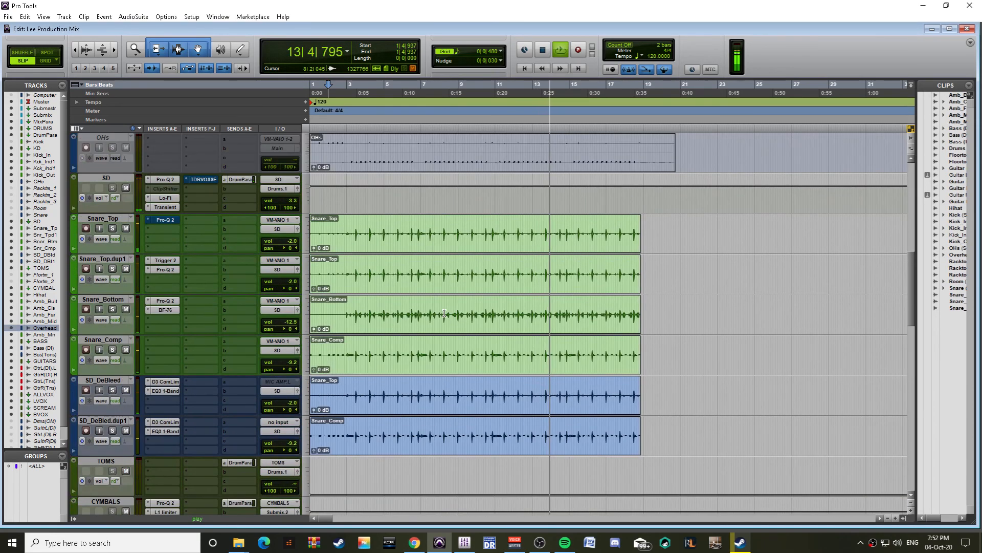
scroll(444, 313, up, 2)
scroll(446, 324, up, 2)
scroll(446, 324, up, 6)
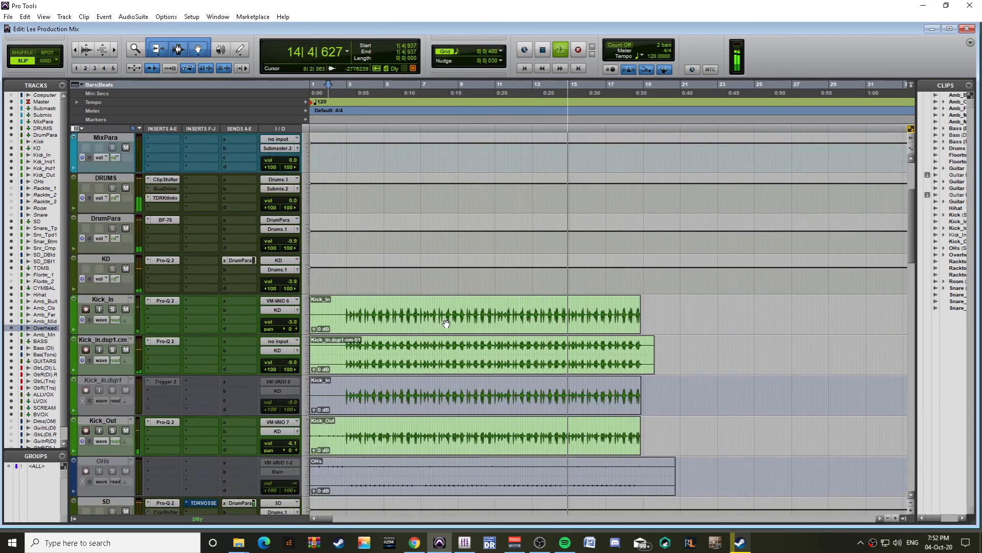
scroll(395, 368, up, 1)
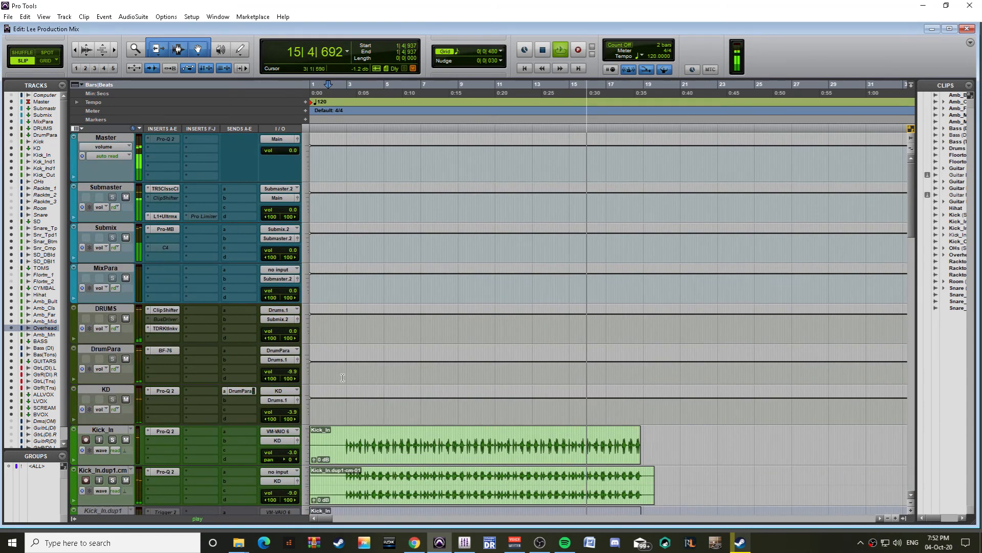
key(space)
scroll(424, 419, down, 12)
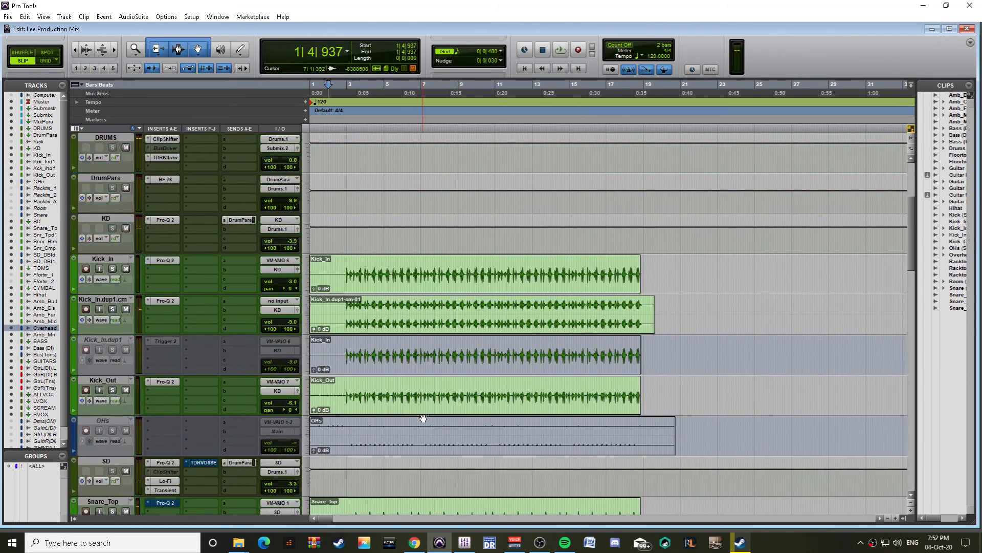
scroll(423, 419, down, 12)
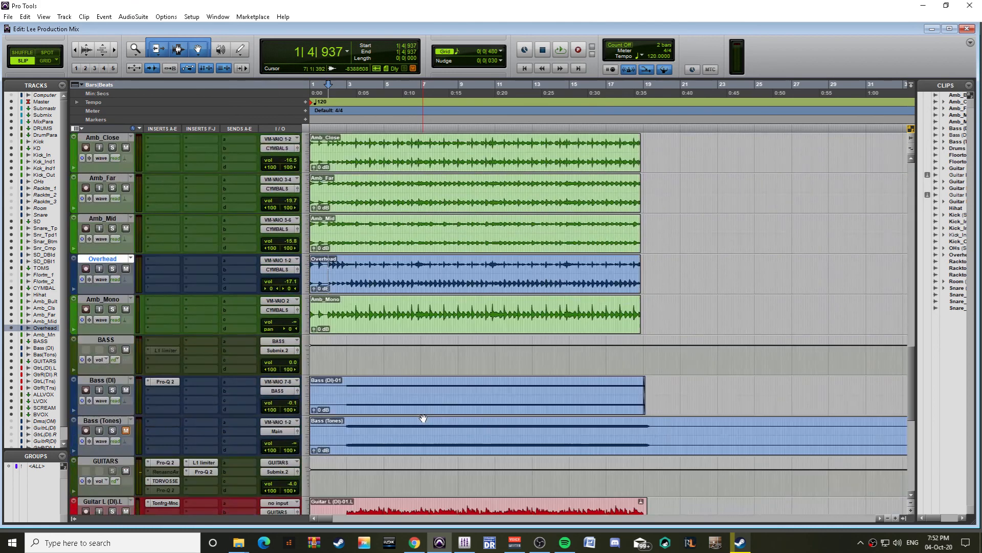
scroll(411, 329, up, 1)
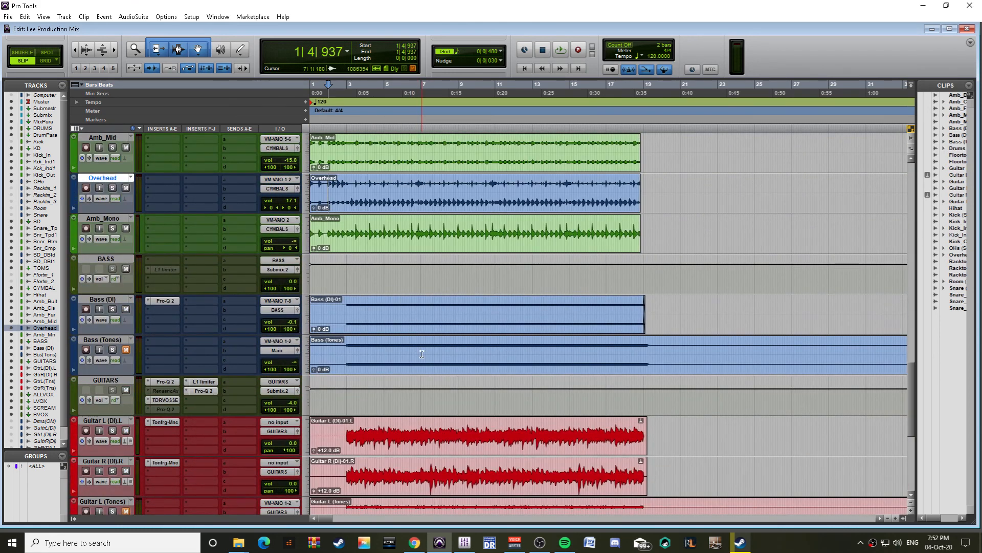
scroll(421, 354, up, 2)
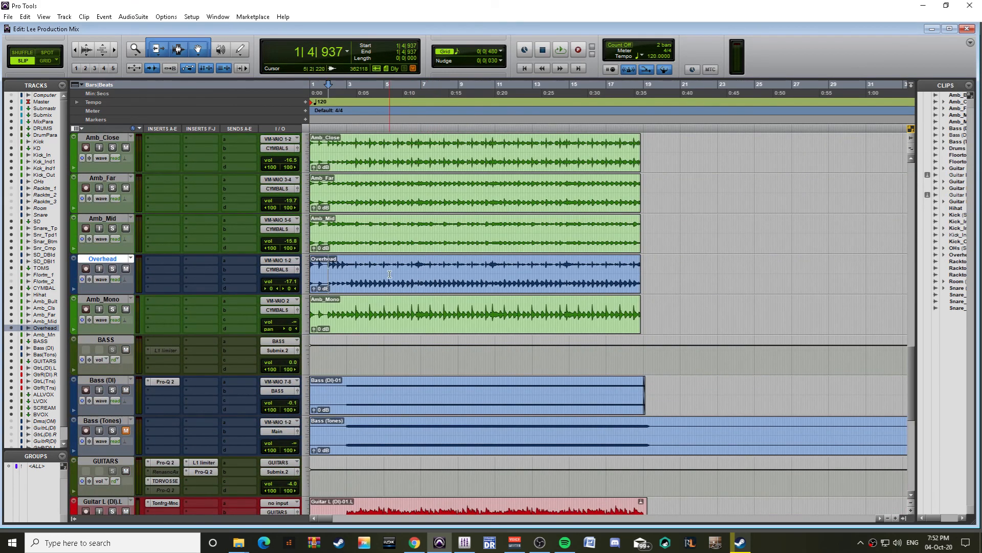
Step: Check the L1 Ultramaximizer settings on the Submaster track and close the plug-in
mouse_move(351, 266)
mouse_down()
mouse_move(533, 266)
mouse_move(346, 266)
mouse_up()
double_click(377, 287)
scroll(373, 283, up, 15)
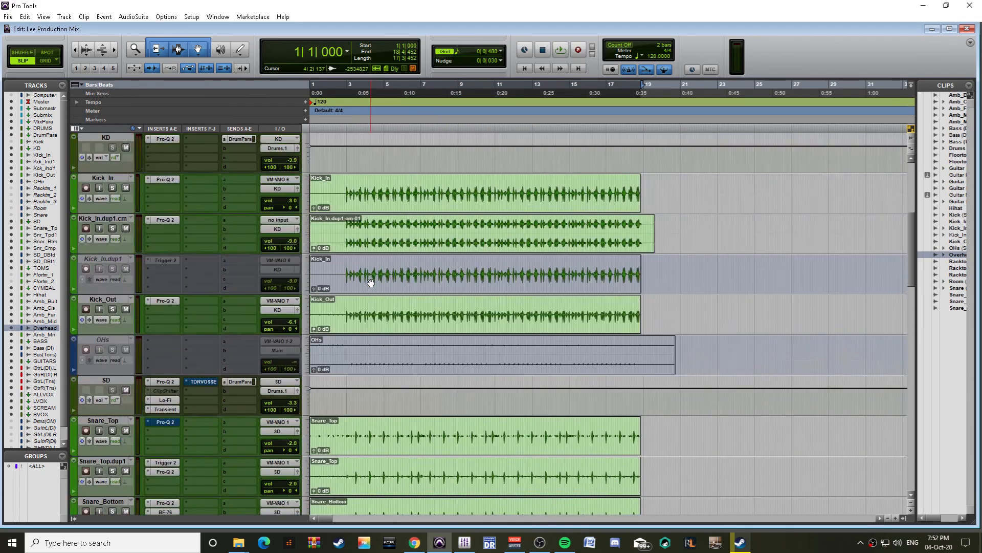
scroll(372, 281, up, 6)
click(164, 218)
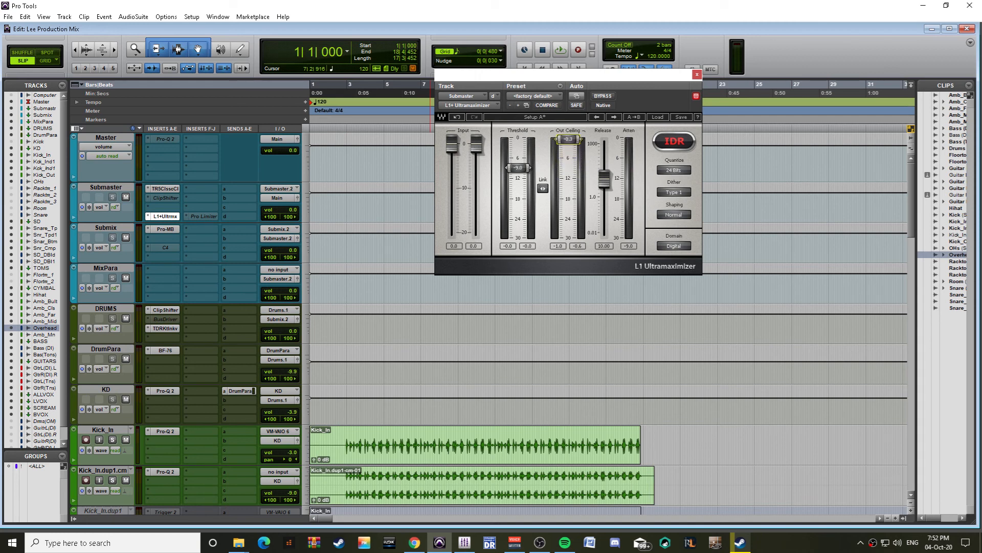
click(697, 75)
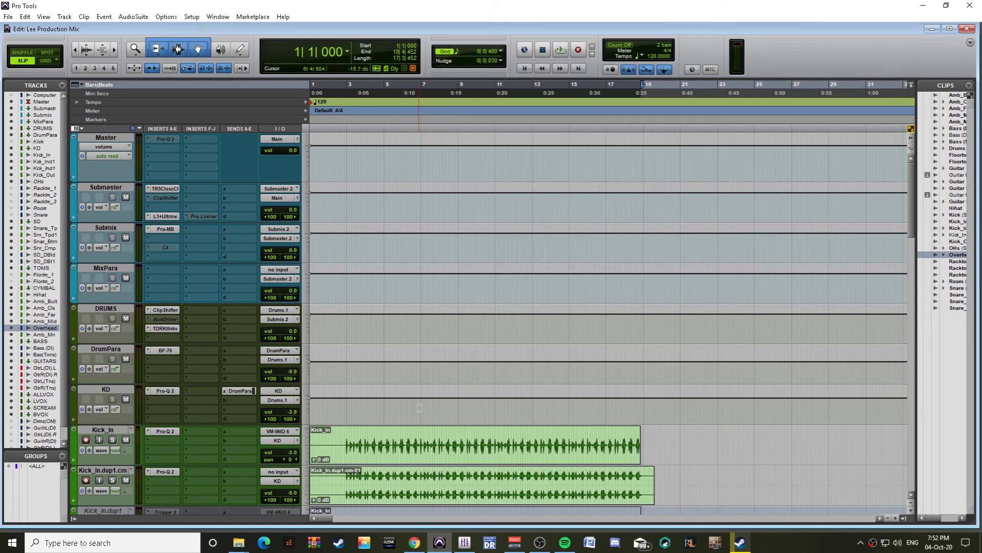
Step: Select the Kick_In.dup1-cm-01 clip's range and commit Snare_Top.dup1 offline, hiding the source track and making it inactive
click(466, 463)
click(515, 496)
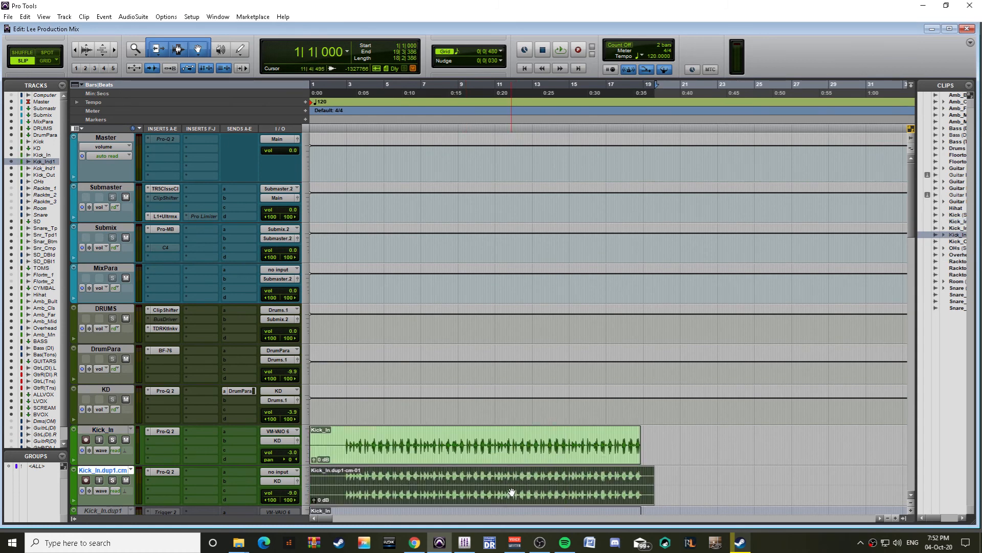
scroll(506, 489, down, 3)
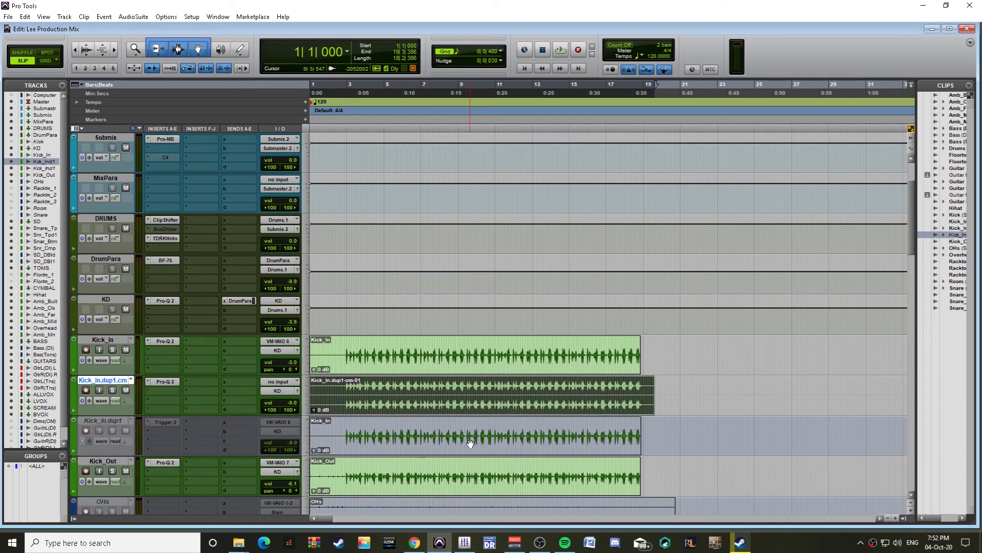
scroll(470, 443, down, 7)
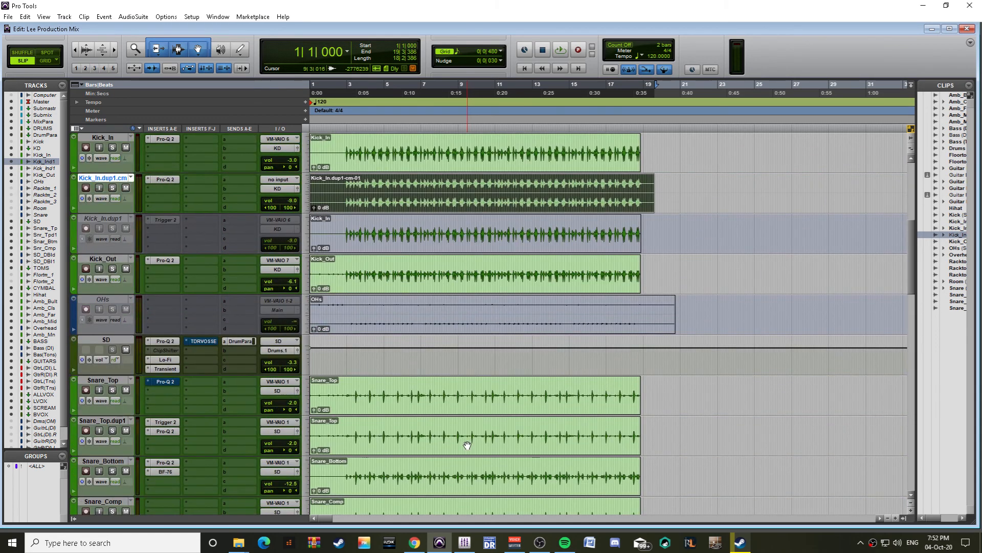
click(109, 339)
right_click(109, 340)
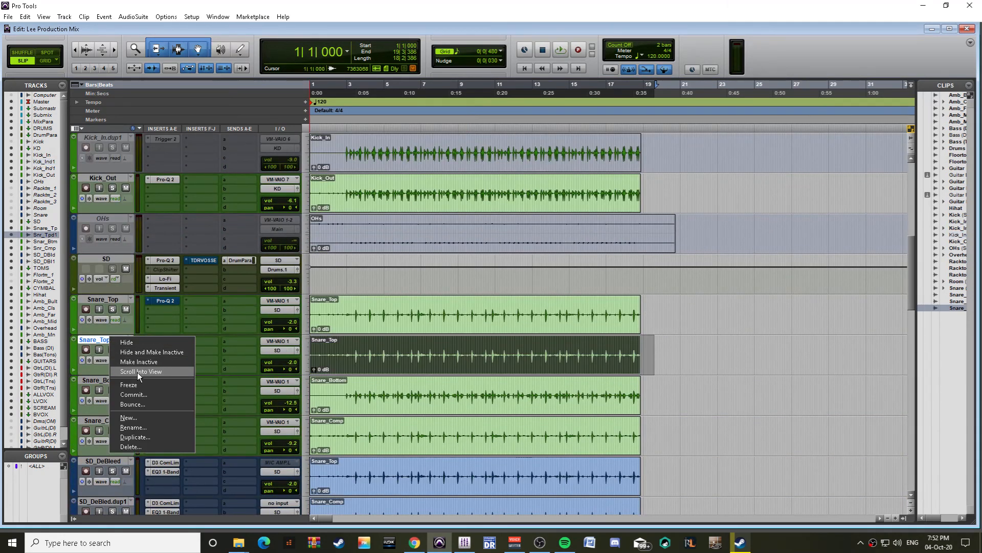
click(139, 396)
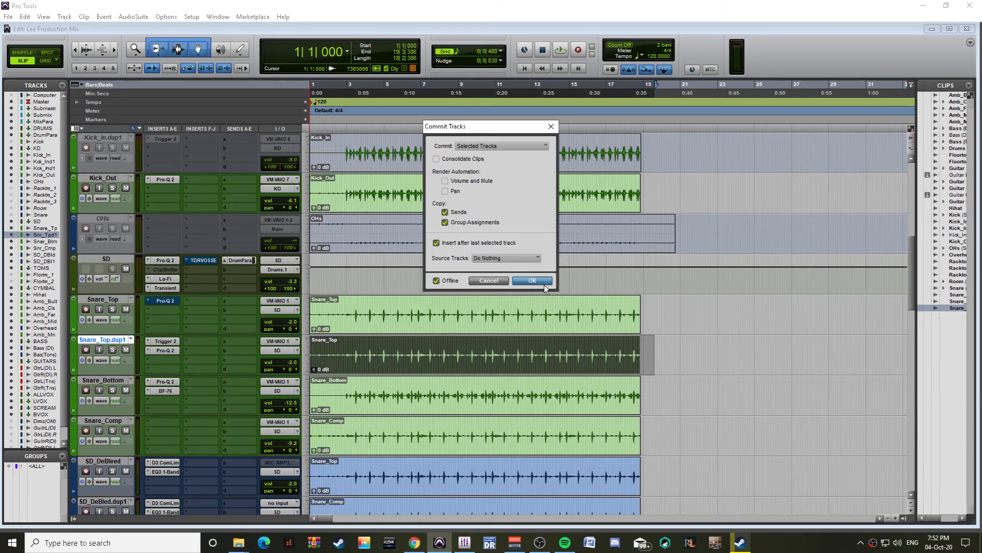
click(527, 259)
click(546, 271)
click(522, 279)
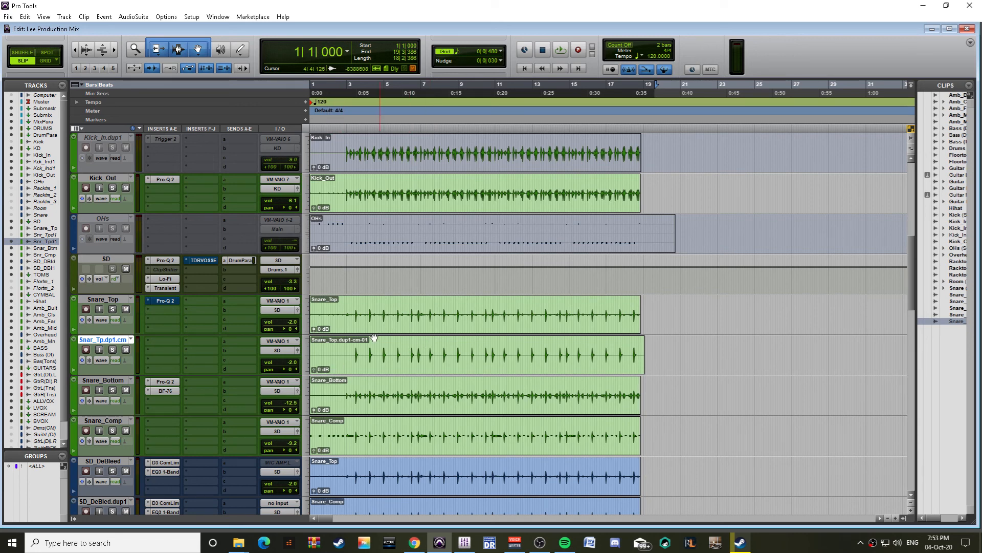
Step: Inspect the committed snare clip around bar 3 at a closer zoom and look over the kick tracks above
click(358, 346)
click(353, 346)
key(ctrl+])
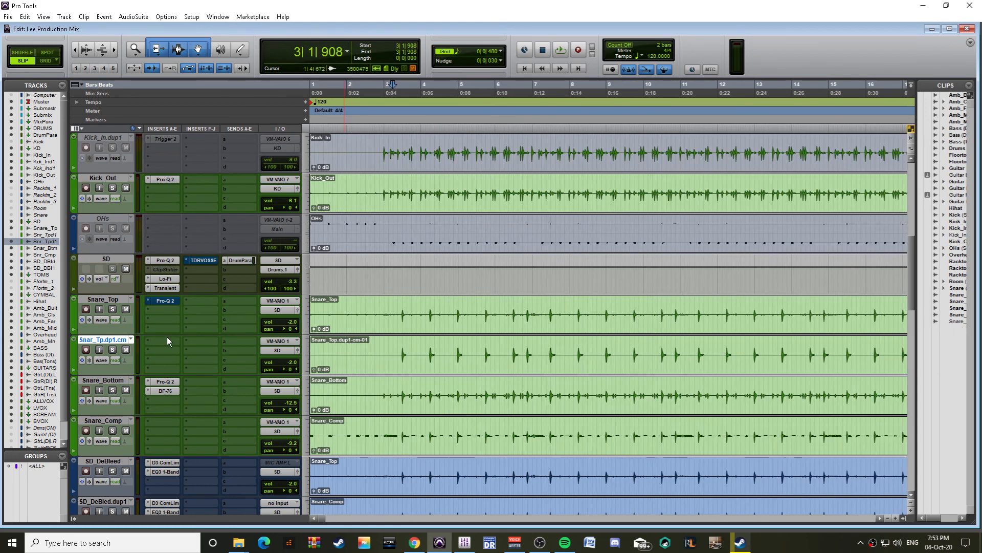
key(ctrl+[)
scroll(474, 358, up, 10)
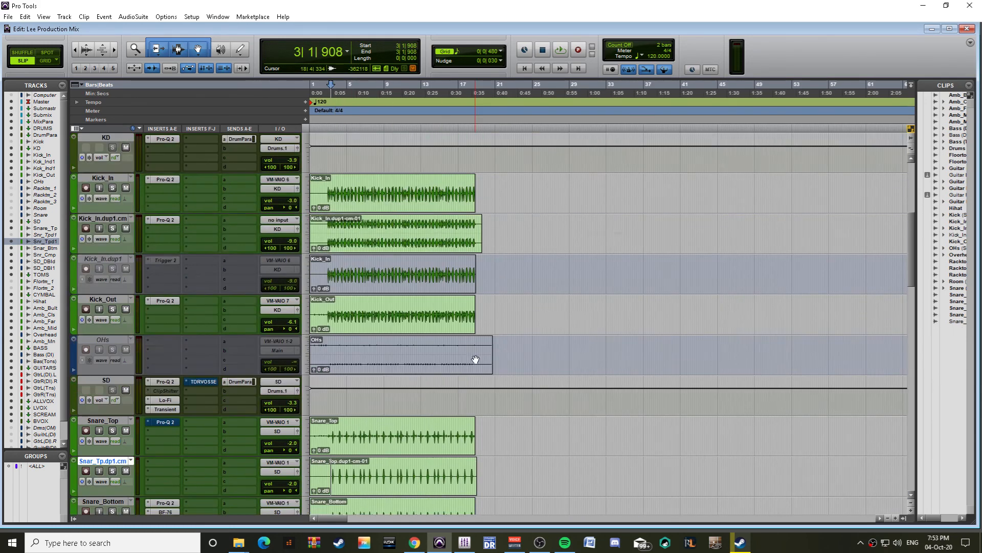
scroll(475, 359, down, 5)
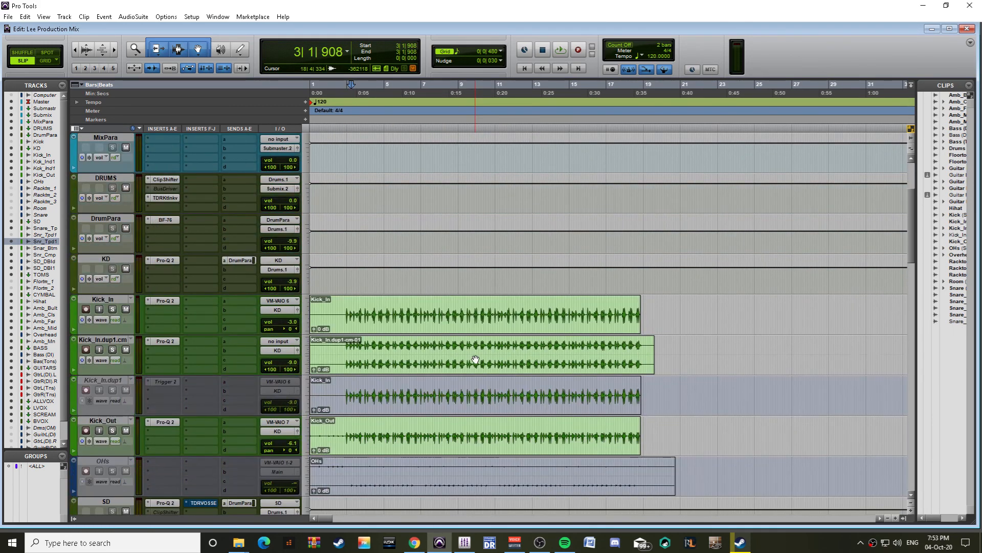
click(344, 235)
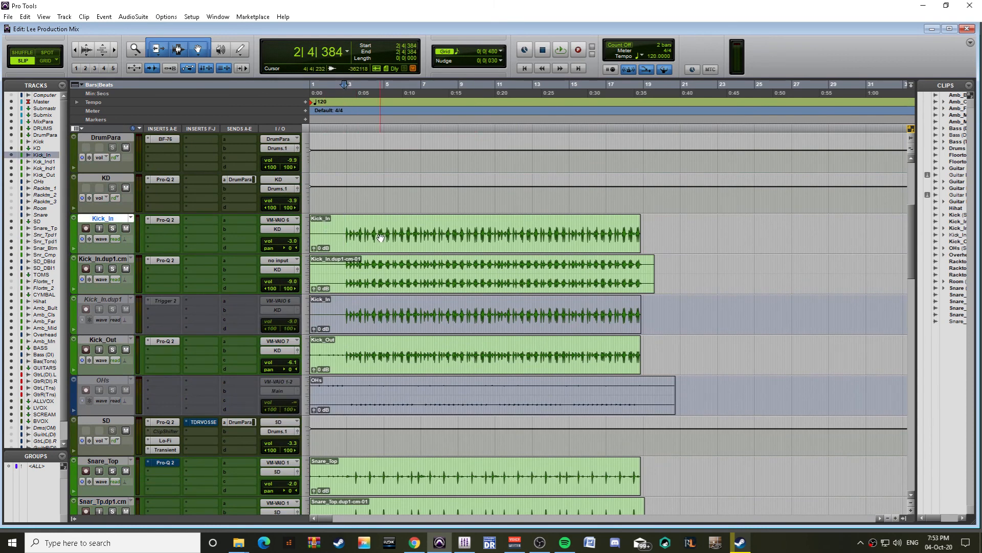
drag(345, 228, 619, 229)
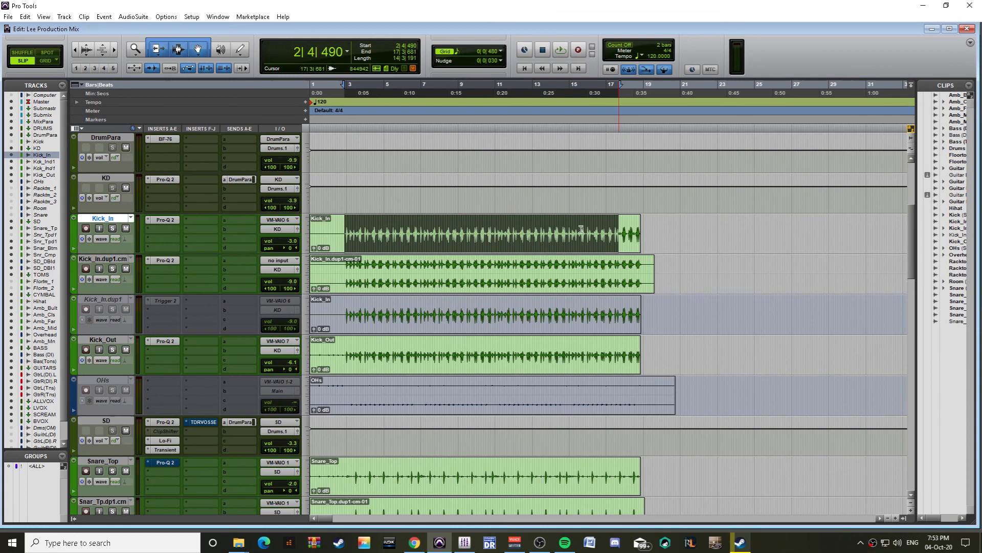
click(349, 229)
key(ctrl+])
key(ctrl+])
key(ctrl+[)
key(ctrl+[)
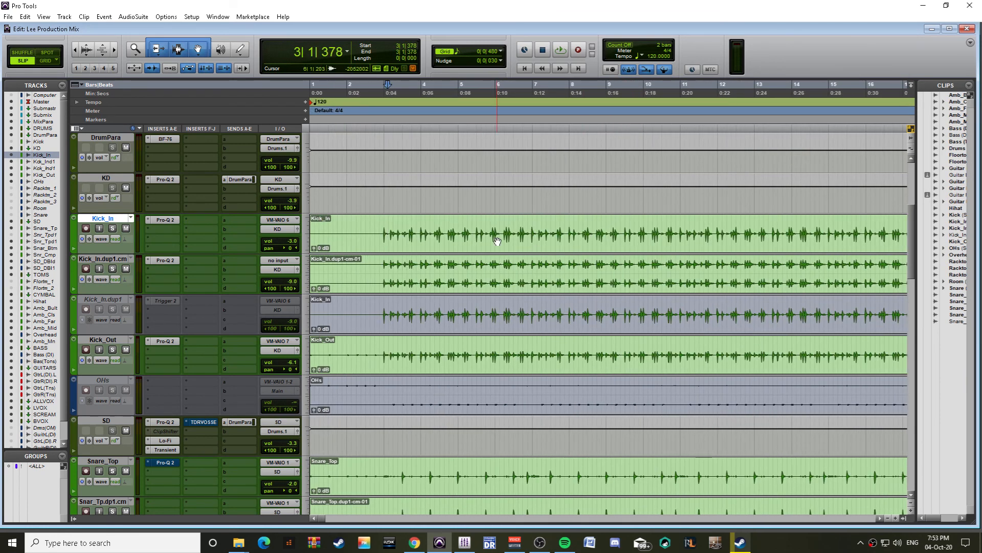
key(ctrl+[)
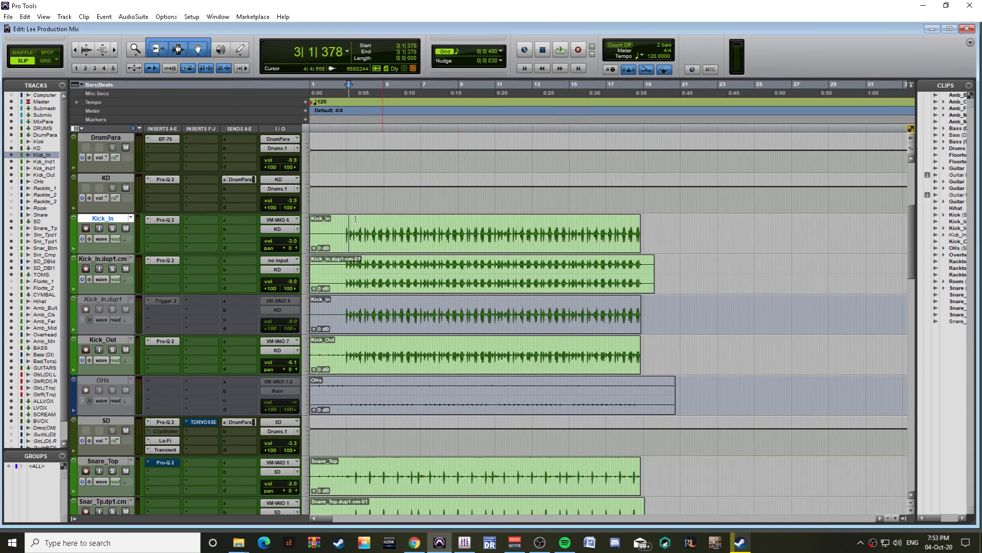
drag(344, 235, 416, 230)
click(416, 231)
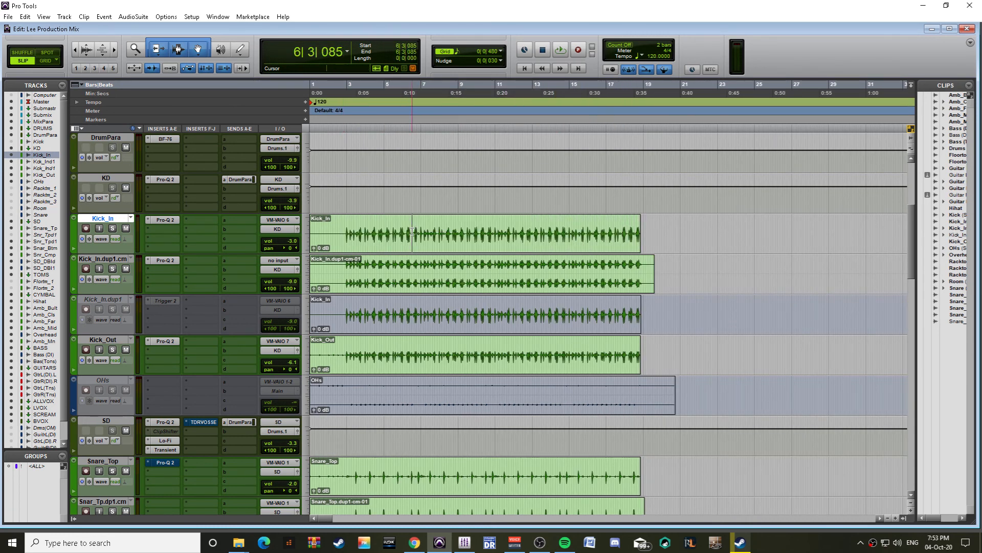
click(411, 237)
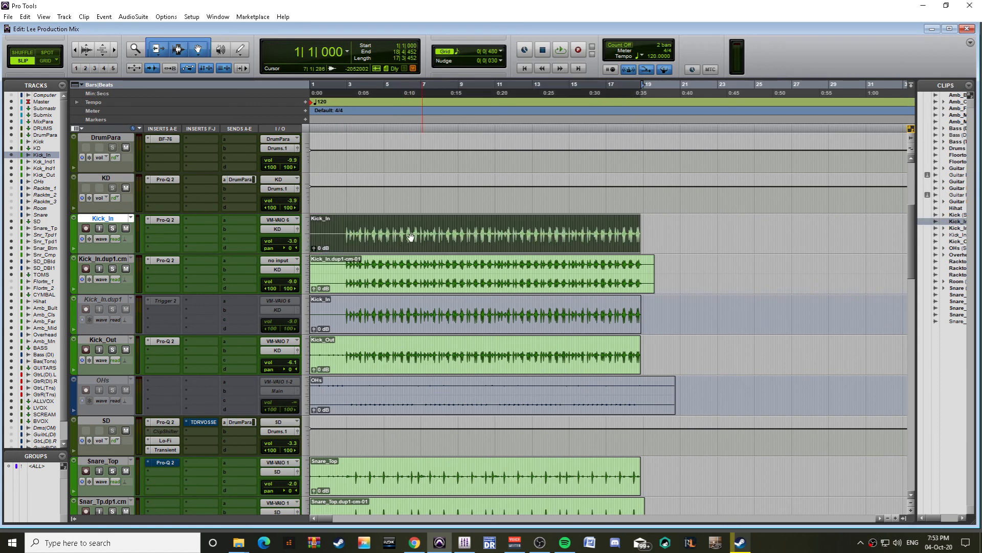
click(339, 225)
click(352, 228)
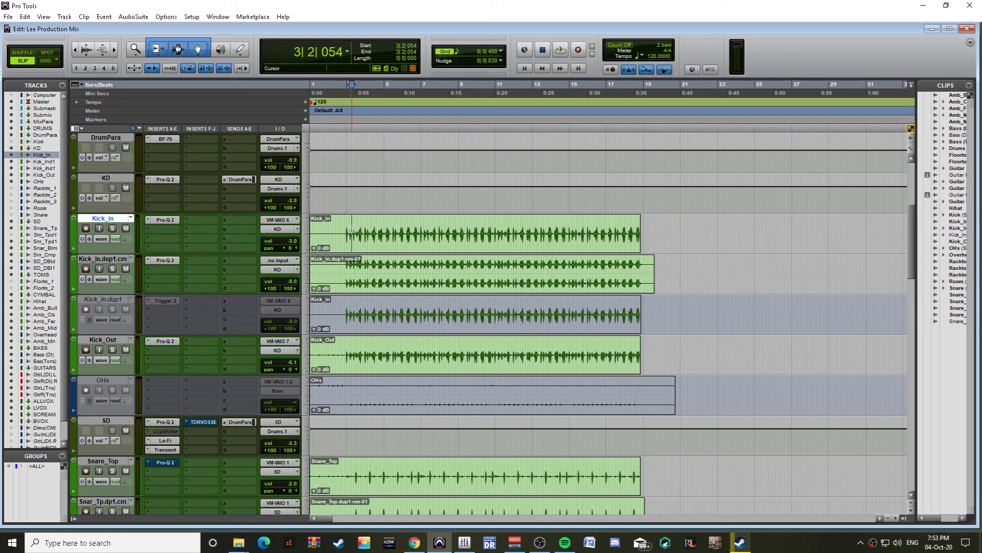
click(345, 231)
key(ctrl+bracketright)
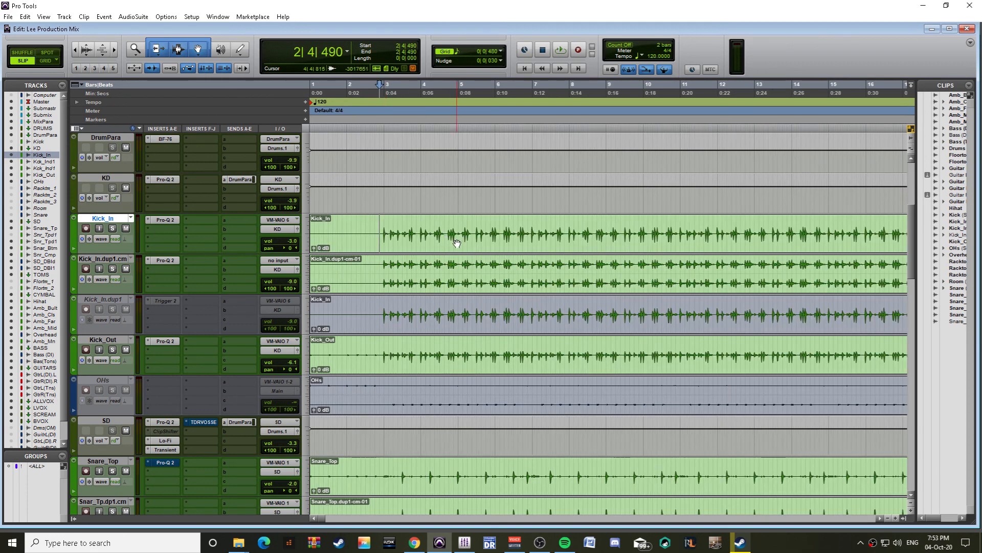
key(ctrl+bracketright)
key(ctrl+bracketleft)
key(ctrl+bracketleft)
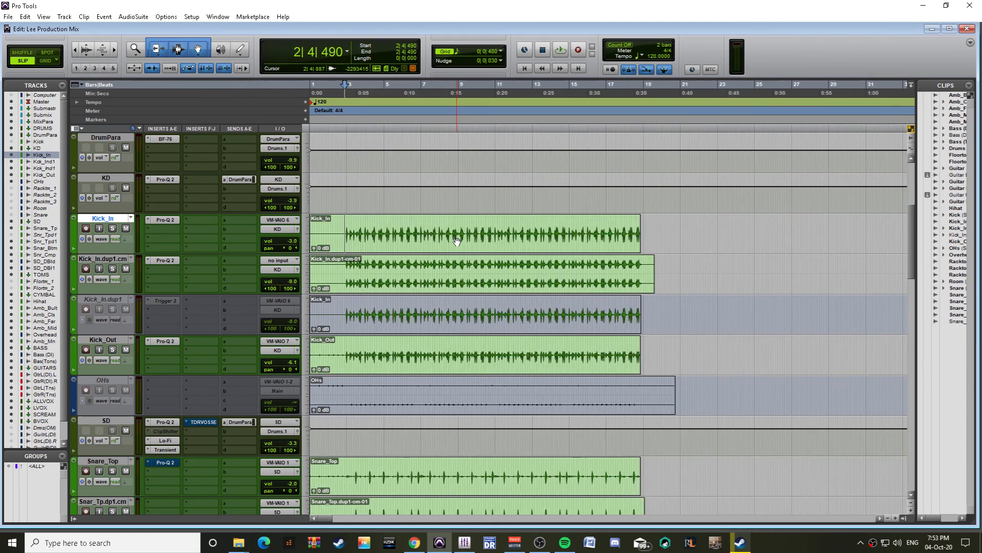
scroll(445, 246, down, 3)
scroll(444, 246, up, 3)
scroll(493, 259, up, 4)
scroll(493, 259, down, 5)
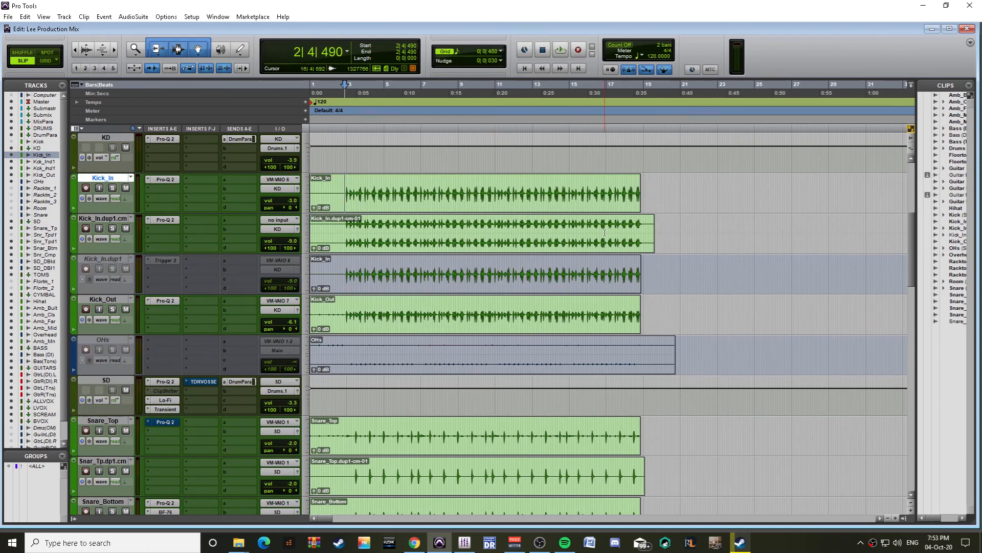
Step: Set up a bounce of the Kick_In.dup1-cm-01 clip's time range with Interleaved format, an added MP3, and a 44.1 kHz sample rate
click(586, 245)
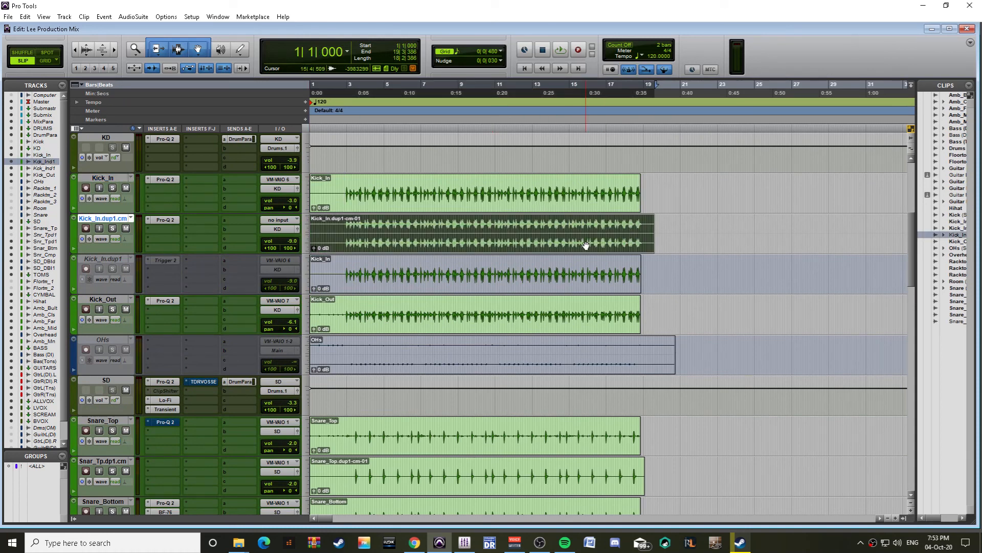
key(ctrl+alt+b)
click(469, 167)
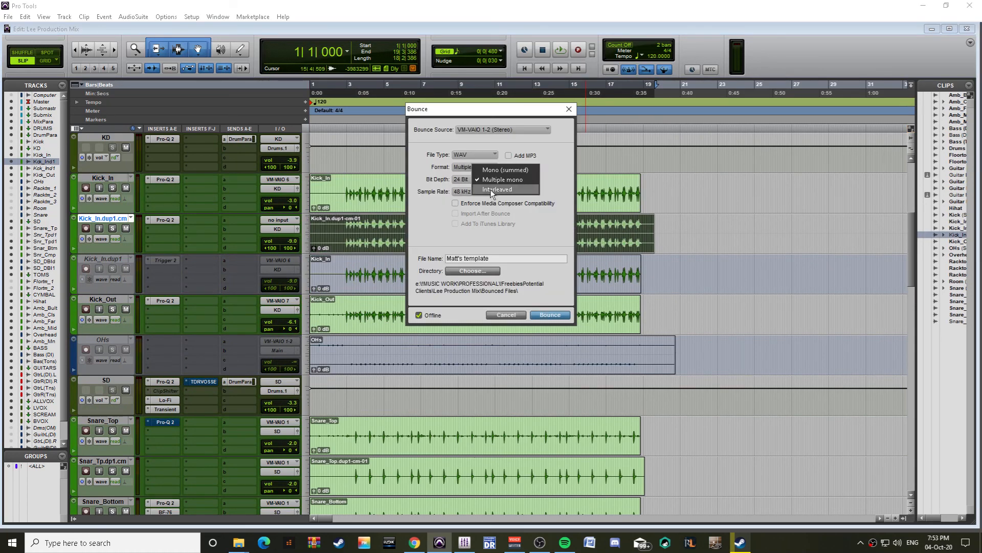
click(490, 190)
click(508, 155)
click(478, 192)
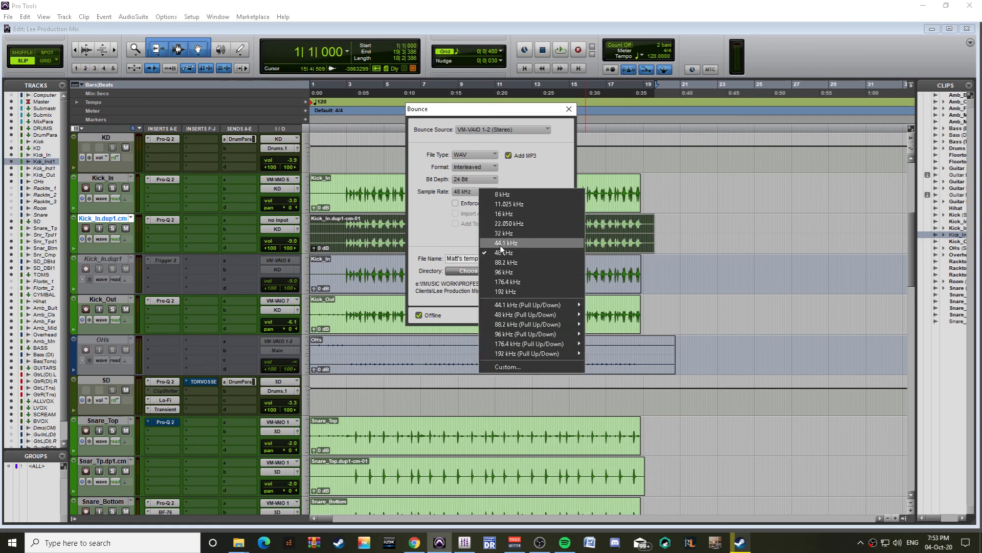
click(499, 244)
Step: Name the bounce file Lee Production Mix and bounce it offline, accepting the 320 kbit/s MP3 settings
drag(503, 260, 392, 266)
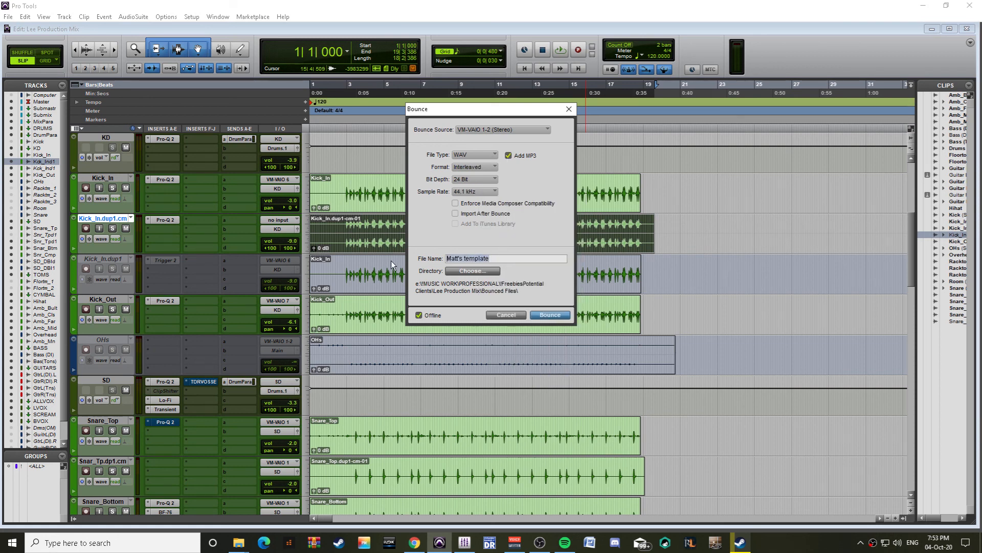
text(Lee Production Mix)
click(535, 314)
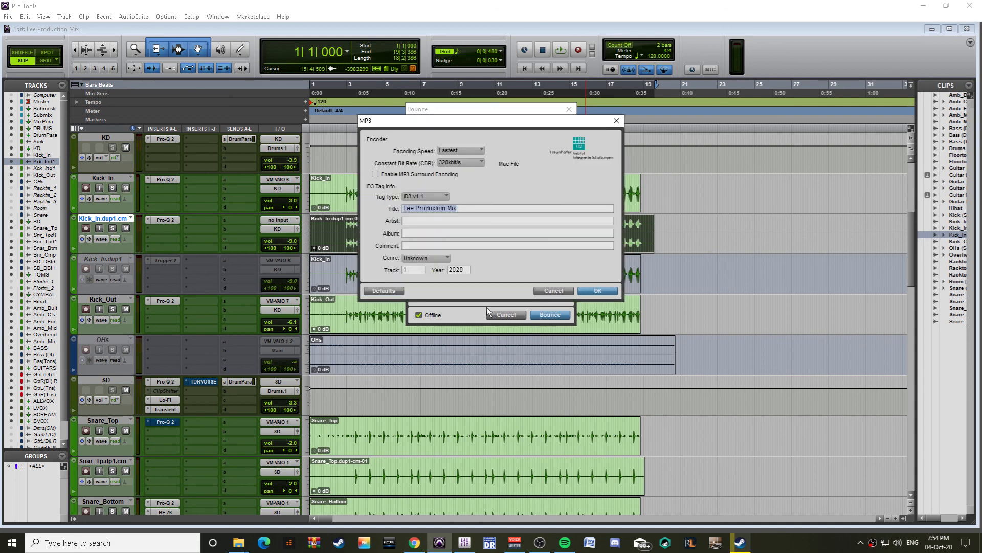
click(587, 290)
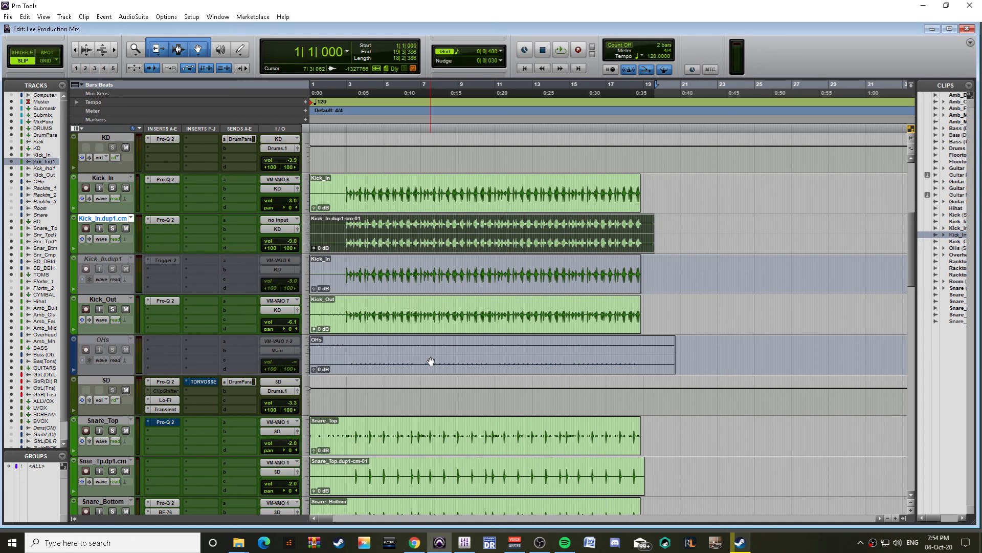
Step: Examine the Guitar L (DI) and Guitar R (DI) clips, selecting their range from about bar 3 to bar 18
scroll(431, 361, down, 15)
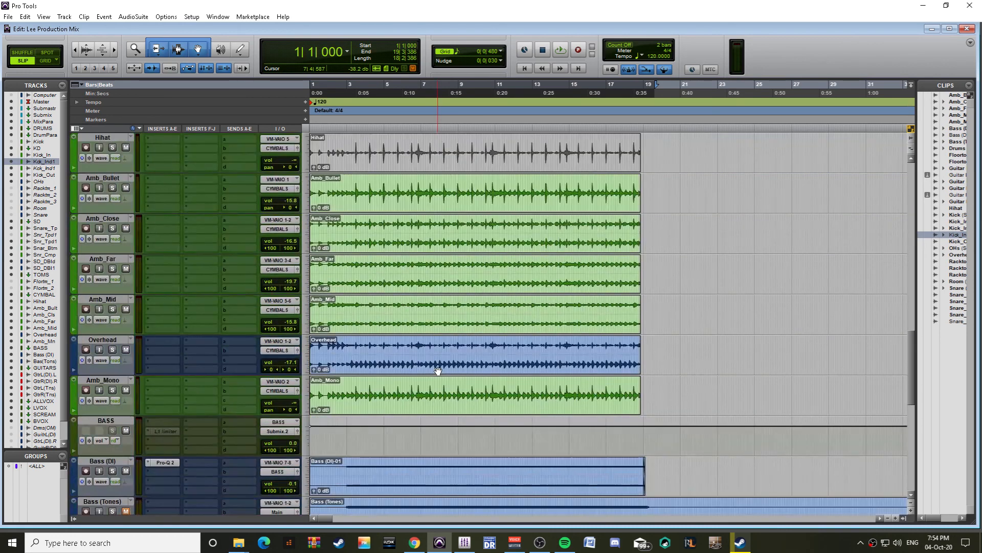
scroll(438, 370, down, 5)
drag(347, 392, 444, 396)
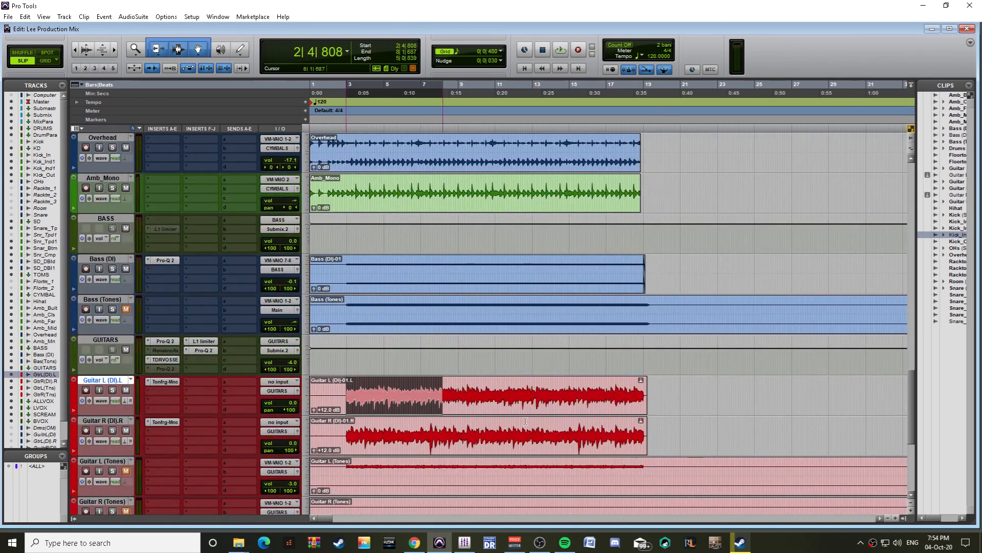
drag(525, 421, 646, 435)
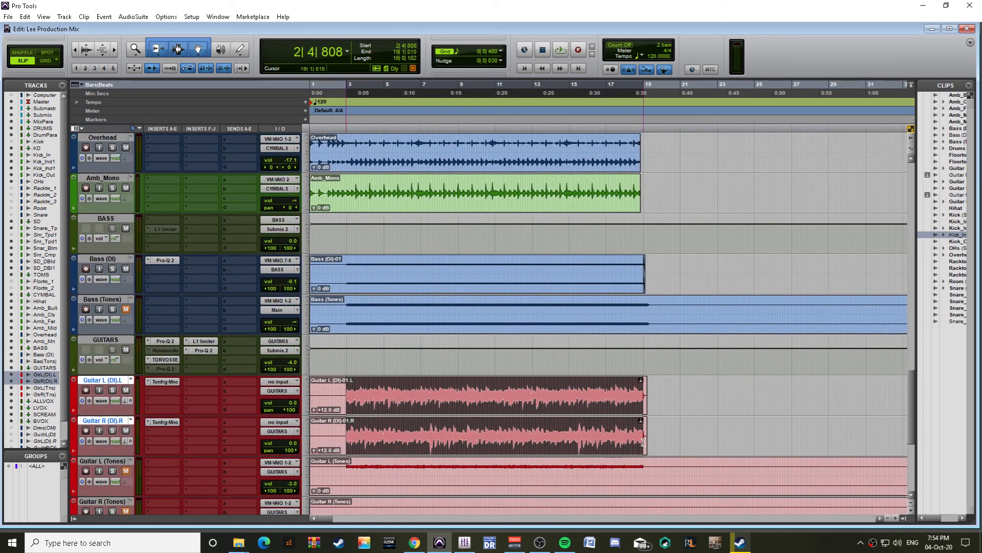
click(387, 389)
click(436, 394)
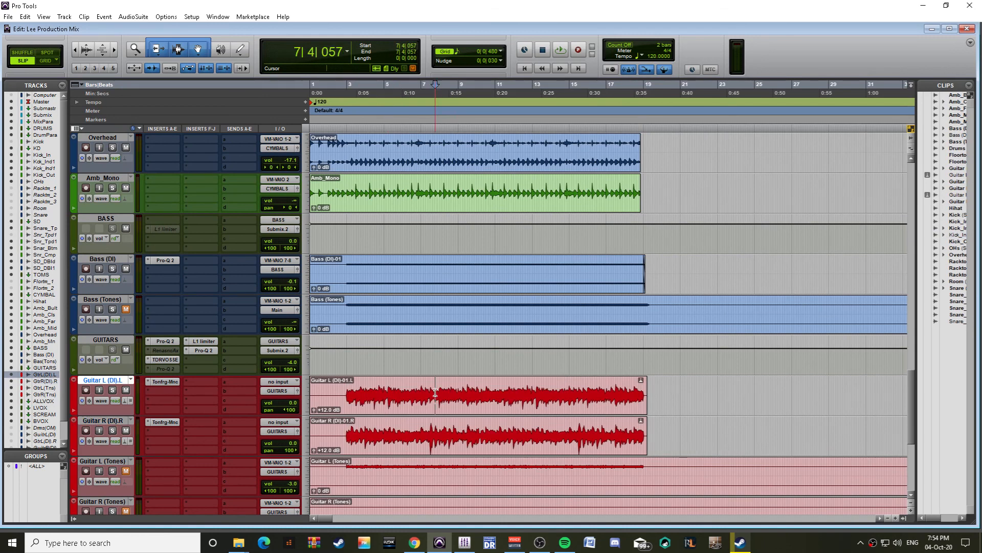
click(428, 434)
drag(580, 435, 586, 435)
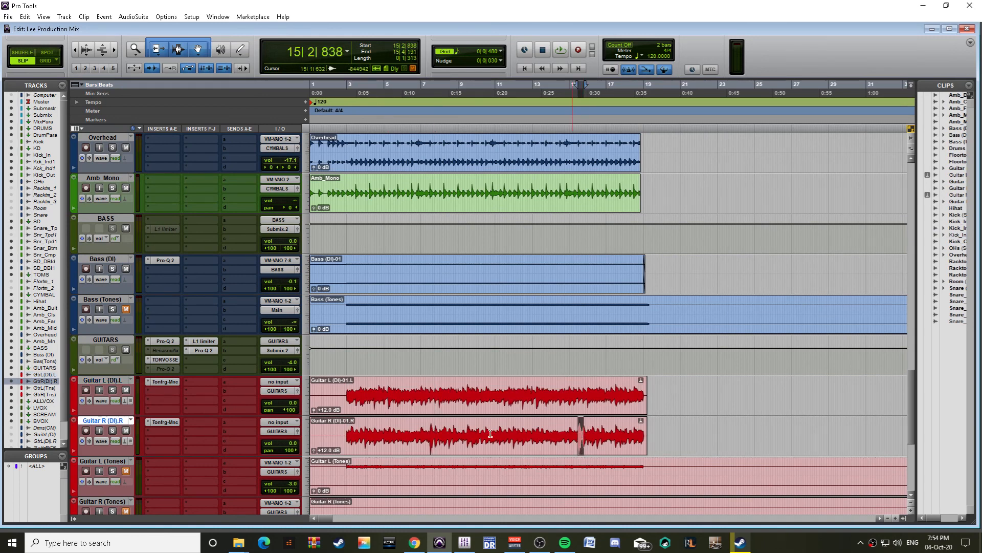
drag(347, 397, 637, 435)
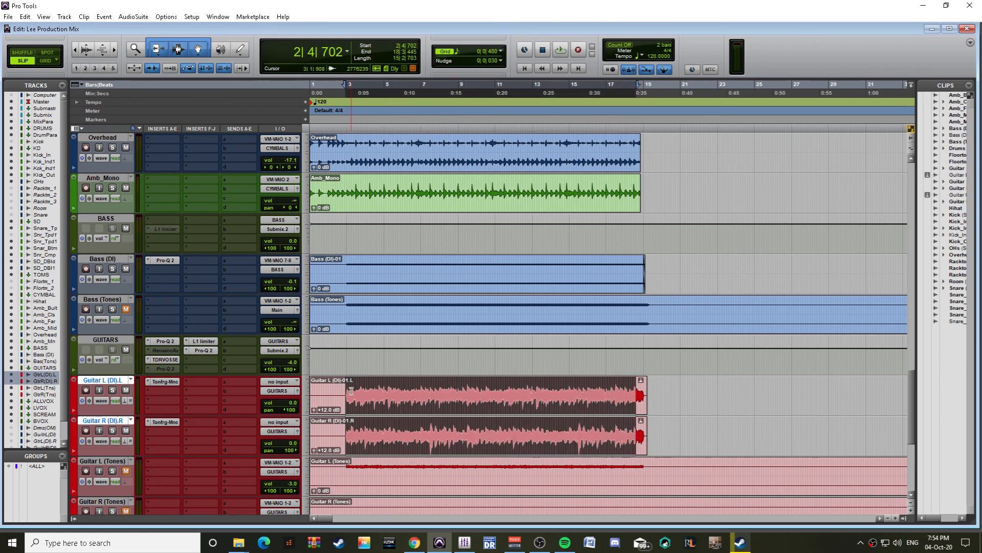
Step: Compare the Bass (DI) and Amb_Mono clips with the two guitar DI clips, selecting the passages that start around bar 3
drag(344, 276, 629, 276)
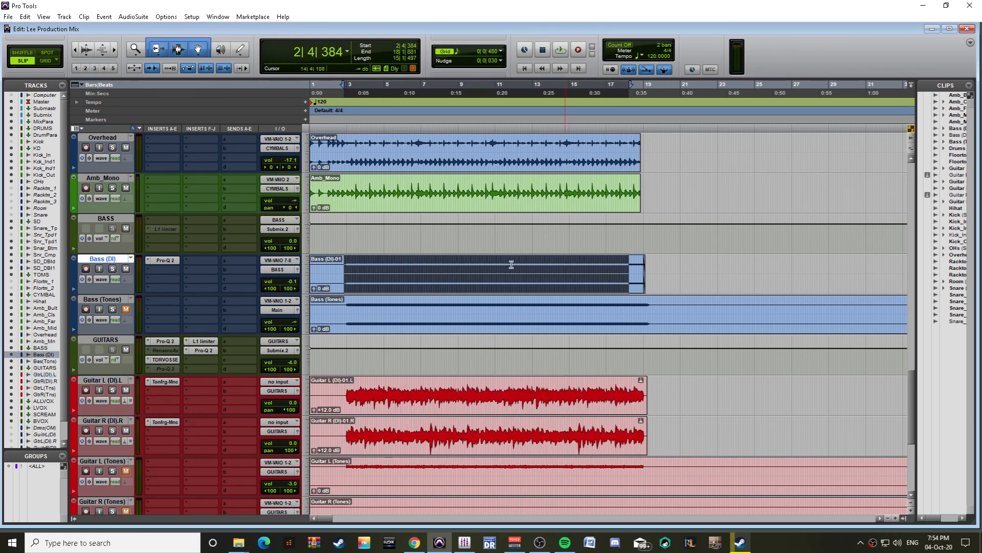
scroll(511, 264, up, 2)
drag(350, 273, 530, 273)
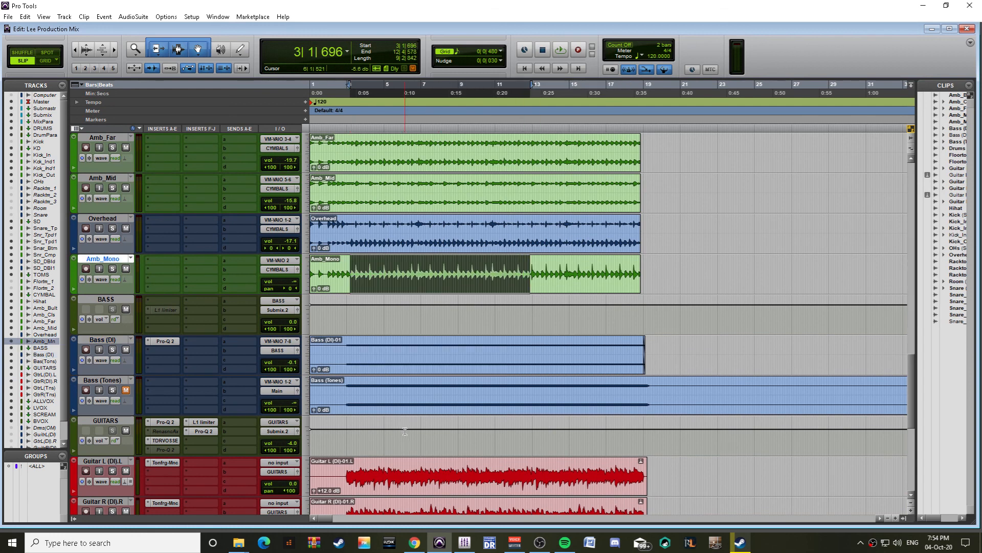
scroll(407, 440, down, 2)
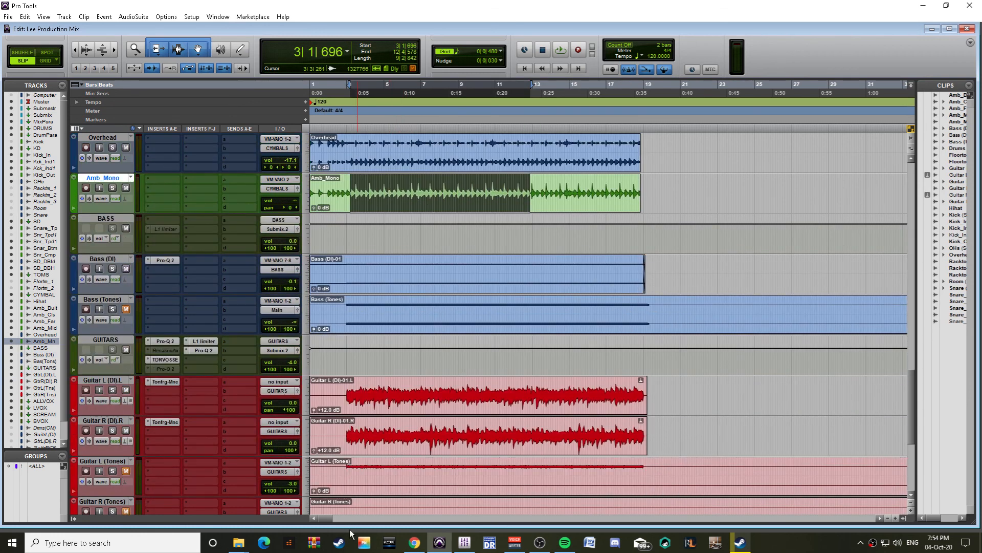
drag(376, 407, 513, 407)
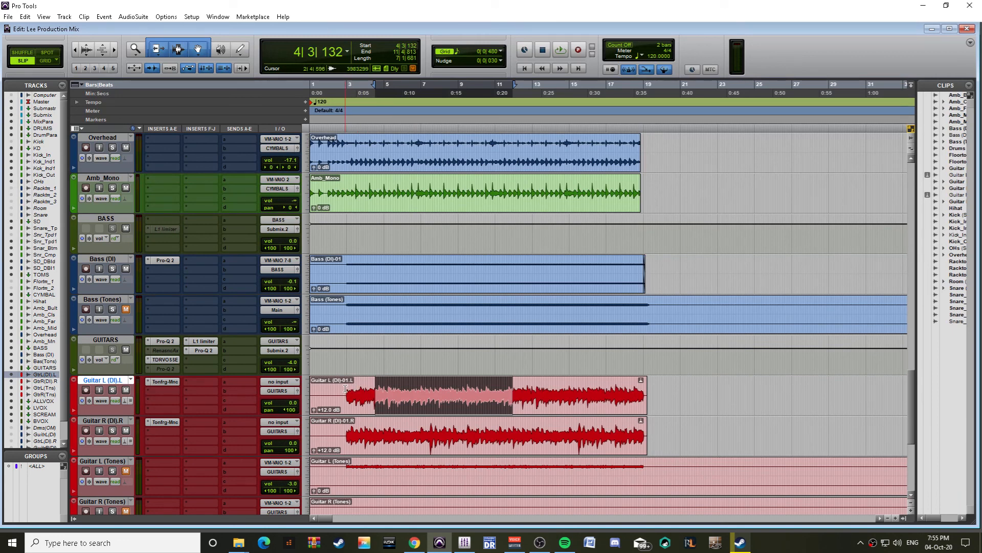
drag(346, 389, 621, 435)
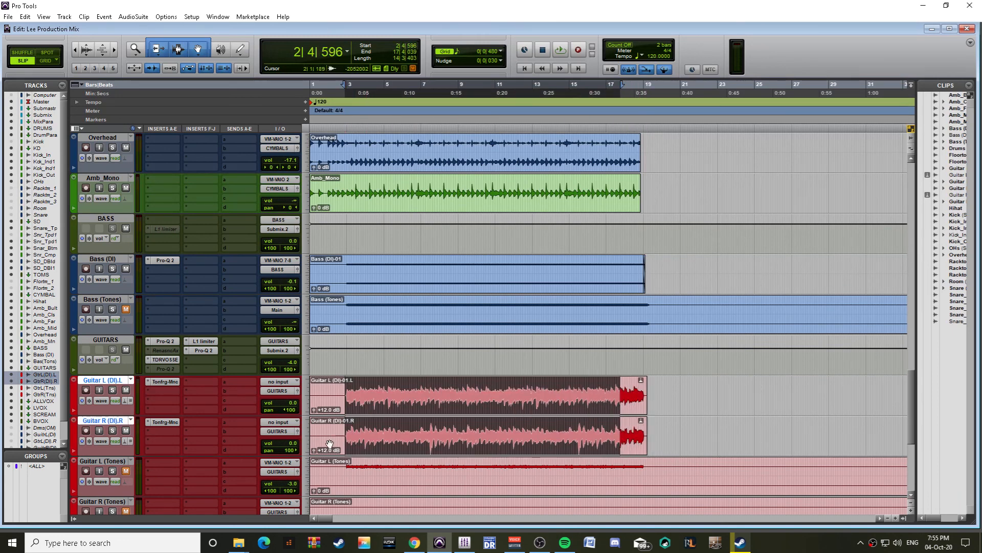
click(387, 399)
drag(345, 392, 446, 394)
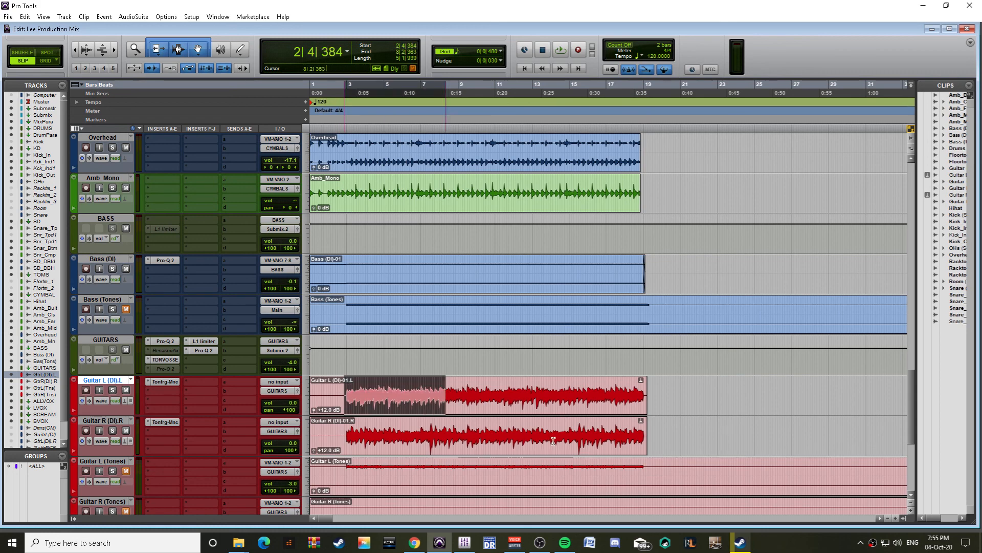
shift+click(631, 441)
click(486, 404)
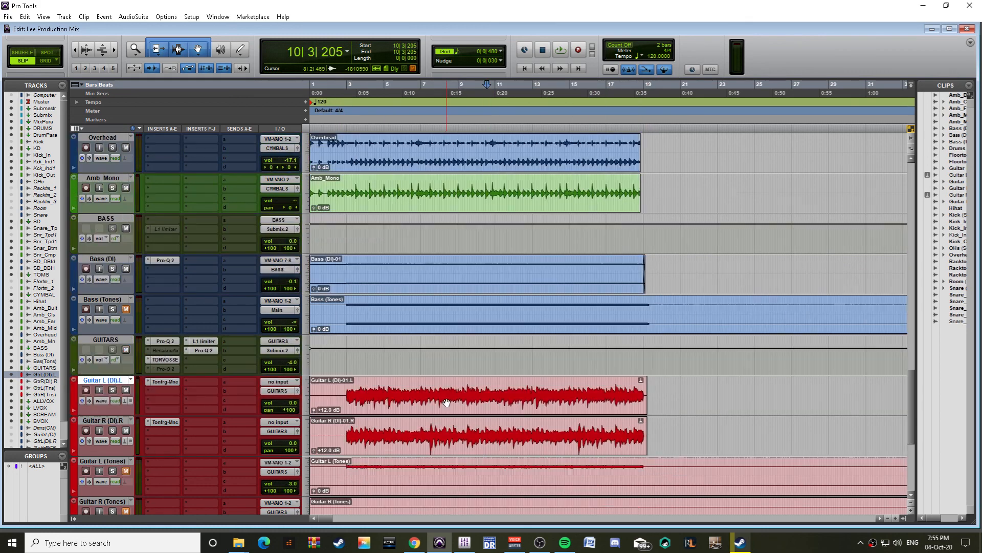
Step: Look over the drum tracks and check the L1 Ultramaximizer settings on the Submaster track, closing the plug-in again
scroll(421, 431, up, 10)
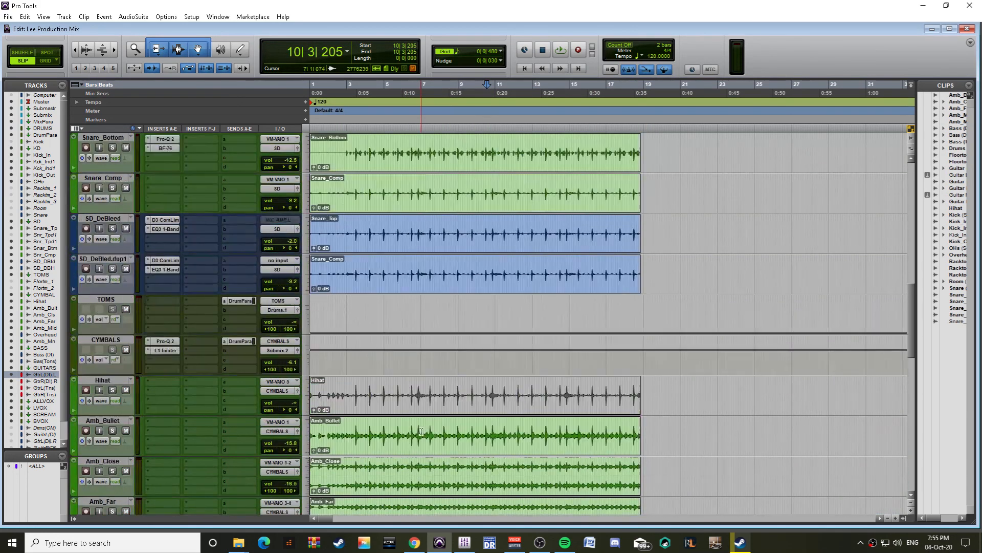
scroll(421, 432, down, 2)
scroll(421, 431, up, 15)
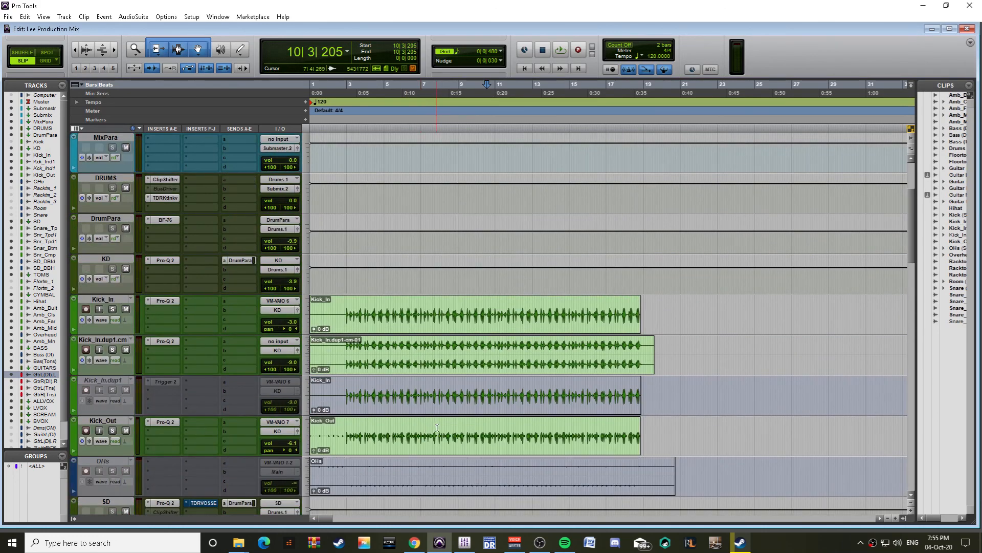
scroll(439, 431, up, 4)
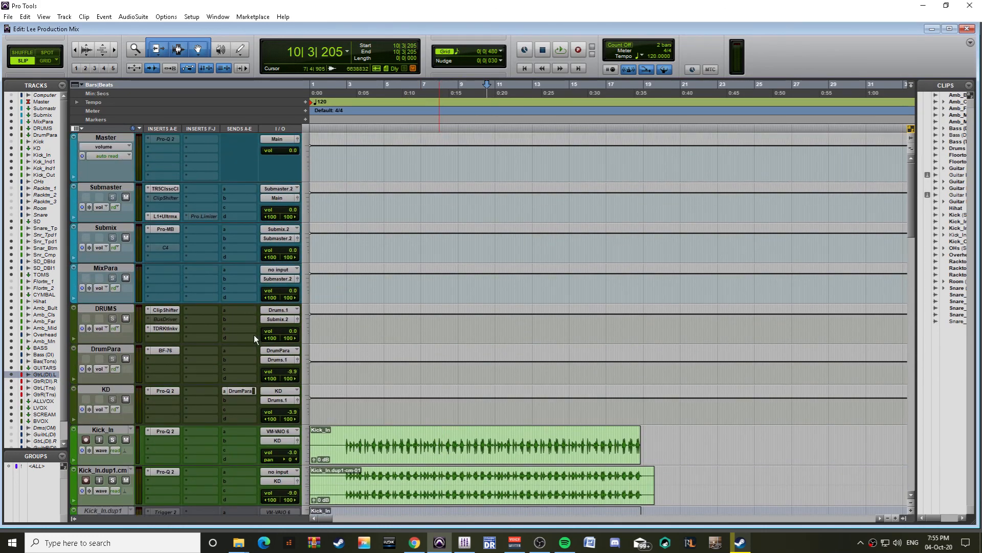
click(170, 216)
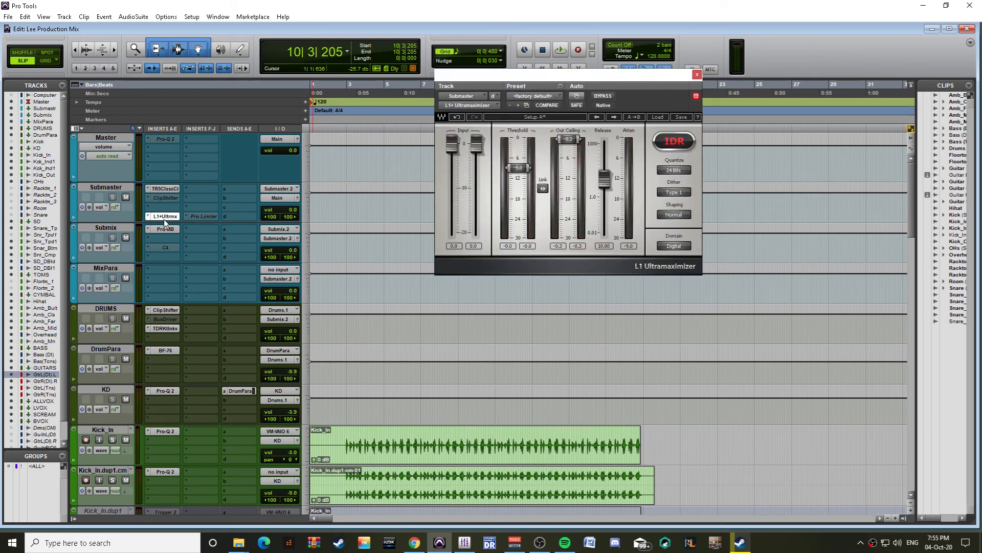
click(697, 74)
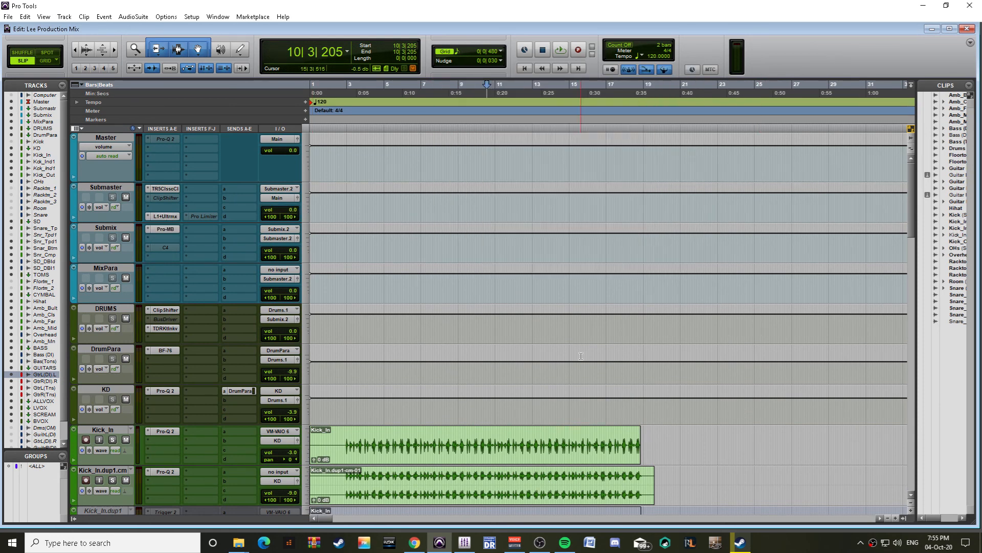